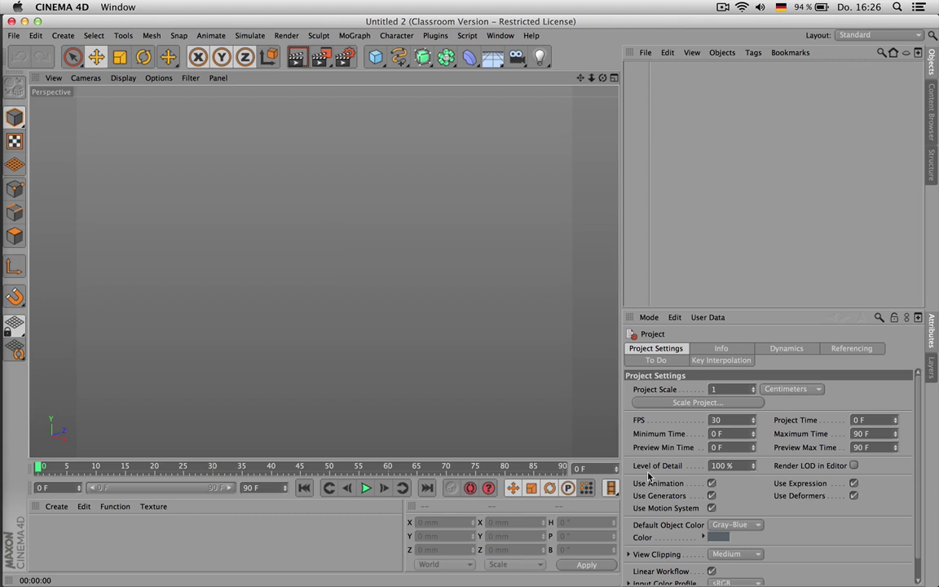
- Set the project's default object color to 80% Gray and add a cube to the scene
{"action": "left_click", "coordinate": [731, 526]}
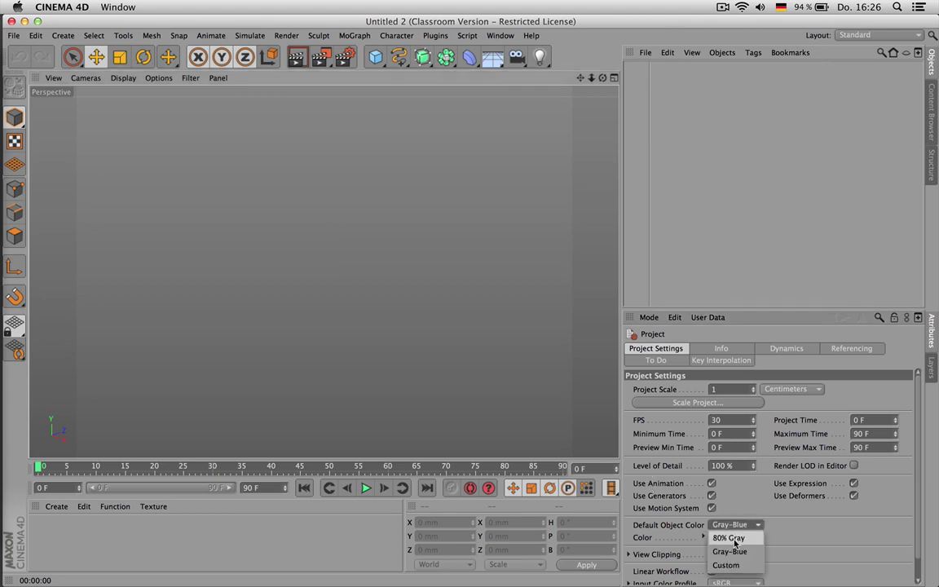
{"action": "left_click", "coordinate": [729, 538]}
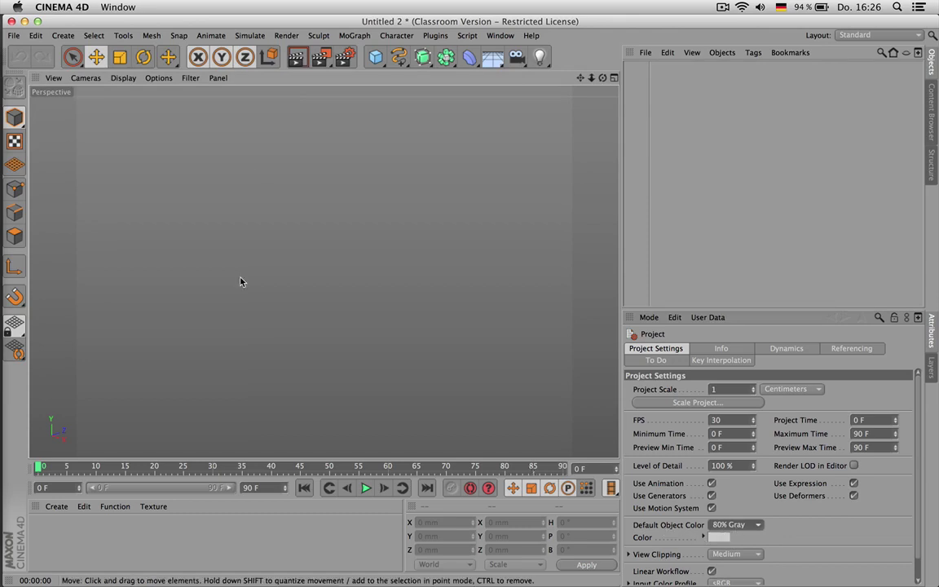
{"action": "left_click", "coordinate": [375, 56]}
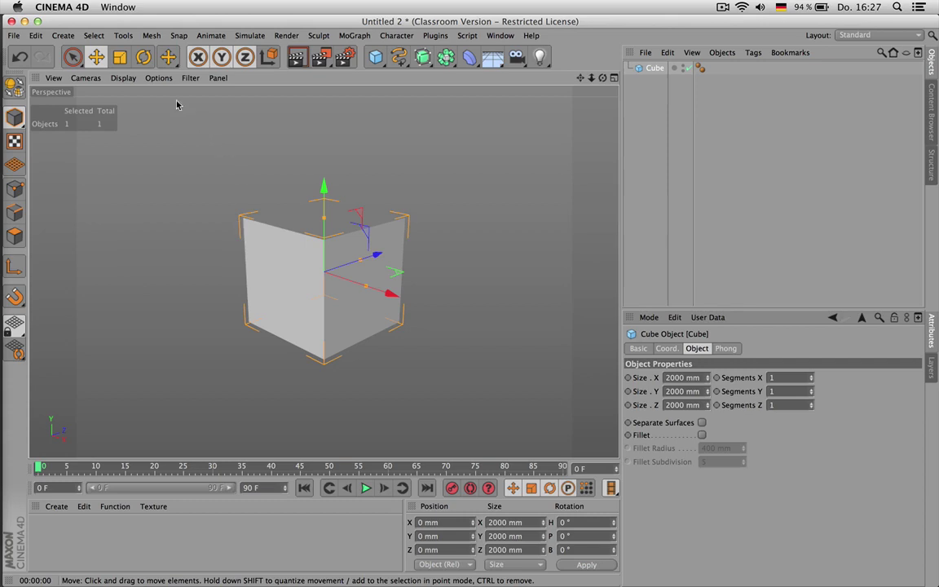
- Switch the perspective view's display mode to Gouraud Shading (Lines)
{"action": "left_click", "coordinate": [159, 77]}
{"action": "mouse_move", "coordinate": [140, 79]}
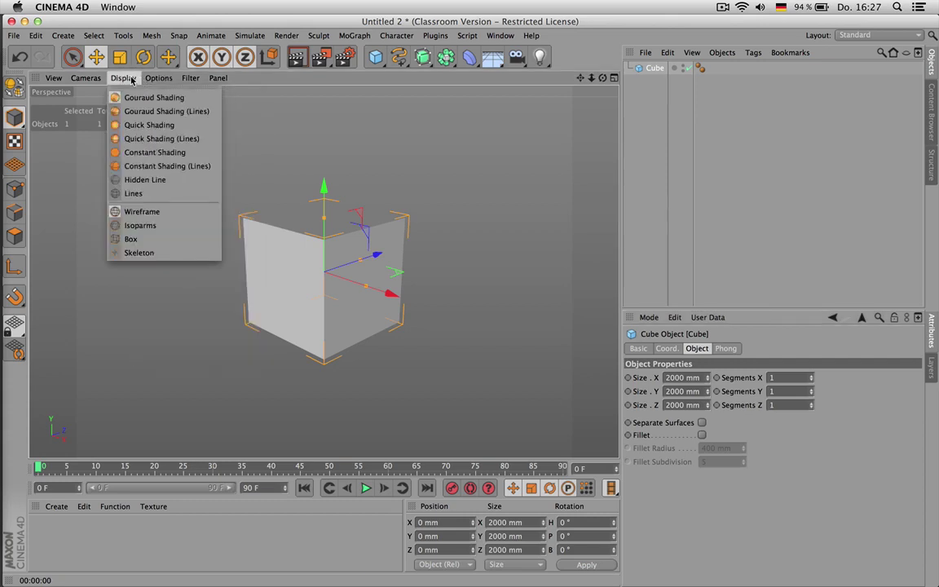
{"action": "left_click", "coordinate": [159, 115]}
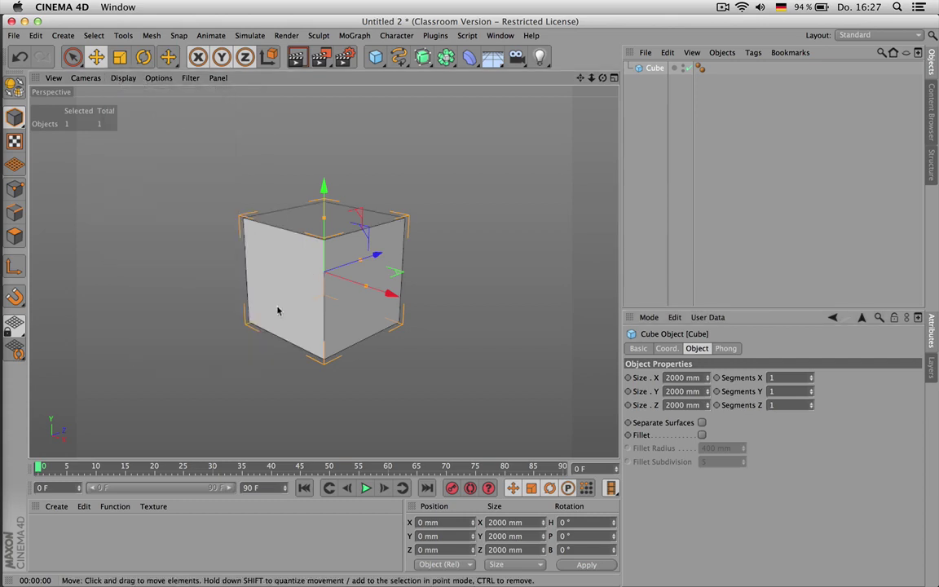
- Set the cube's Segments Y to 4
{"action": "left_click_drag", "start_coordinate": [222, 215], "coordinate": [251, 240], "text": "alt"}
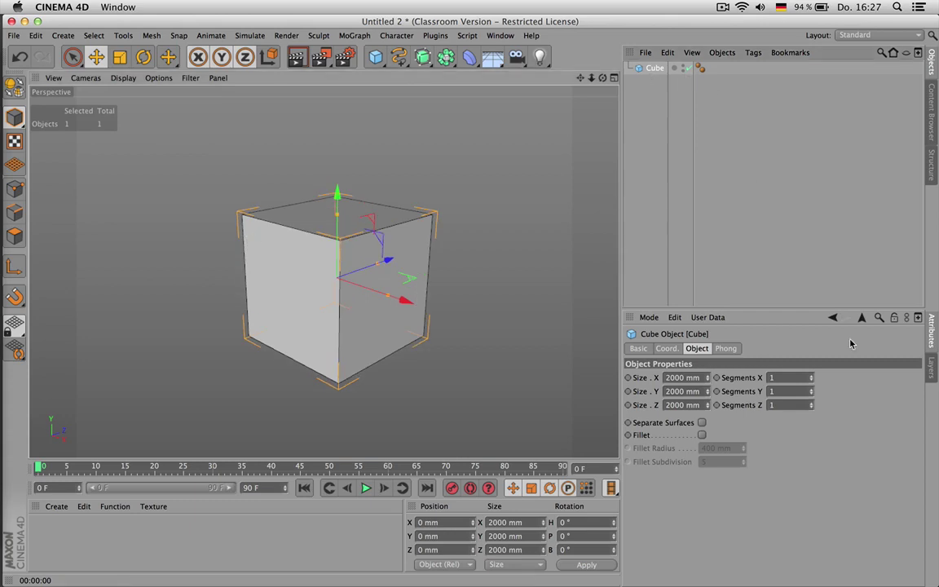
{"action": "triple_click", "coordinate": [811, 391]}
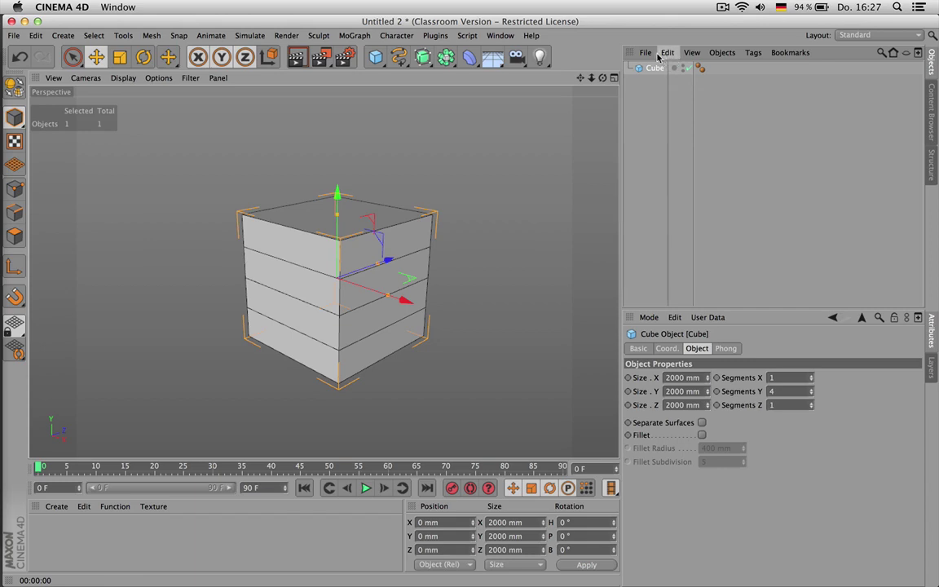
- Try adding a HyperNURBS directly as the parent of the selected cube, and undo it
{"action": "left_click", "coordinate": [424, 59], "text": "alt"}
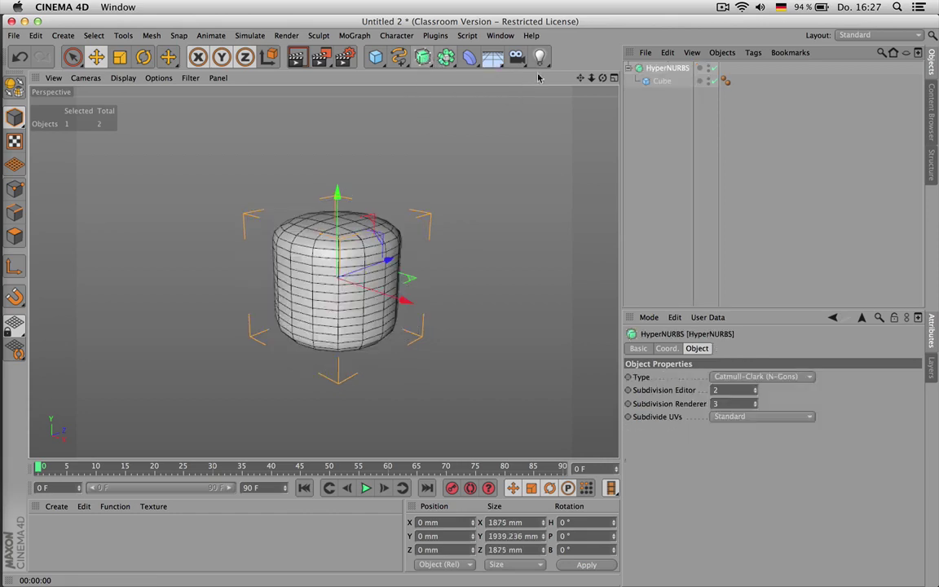
{"action": "left_click", "coordinate": [662, 82]}
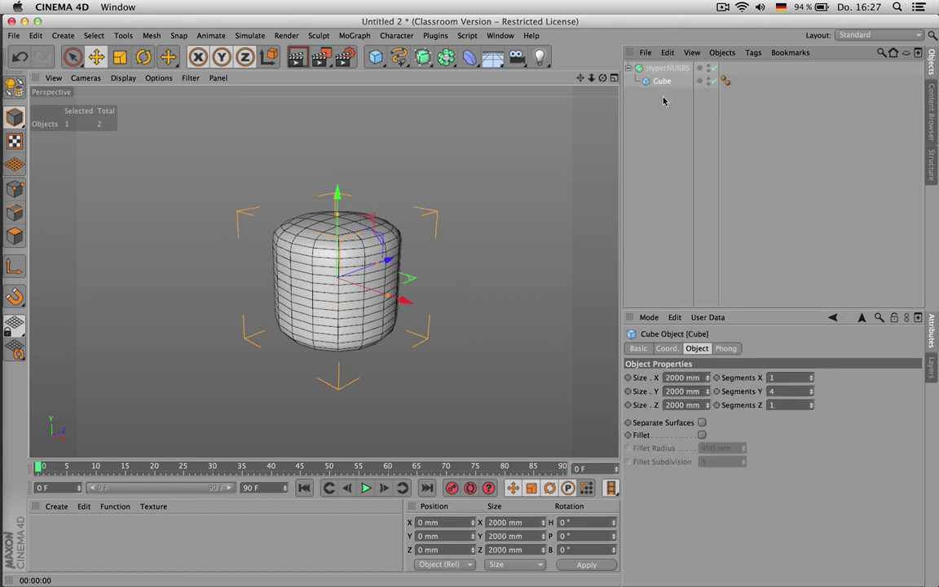
{"action": "key", "text": "super+z"}
{"action": "key", "text": "super+z"}
- Add a separate HyperNURBS object and make the cube its child in the object hierarchy
{"action": "left_click", "coordinate": [654, 70]}
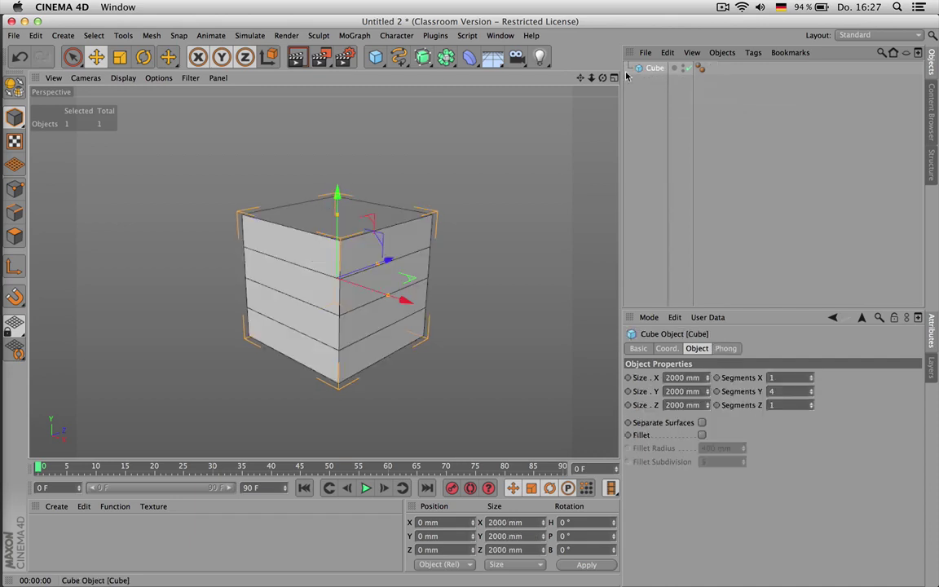
{"action": "left_click", "coordinate": [423, 59]}
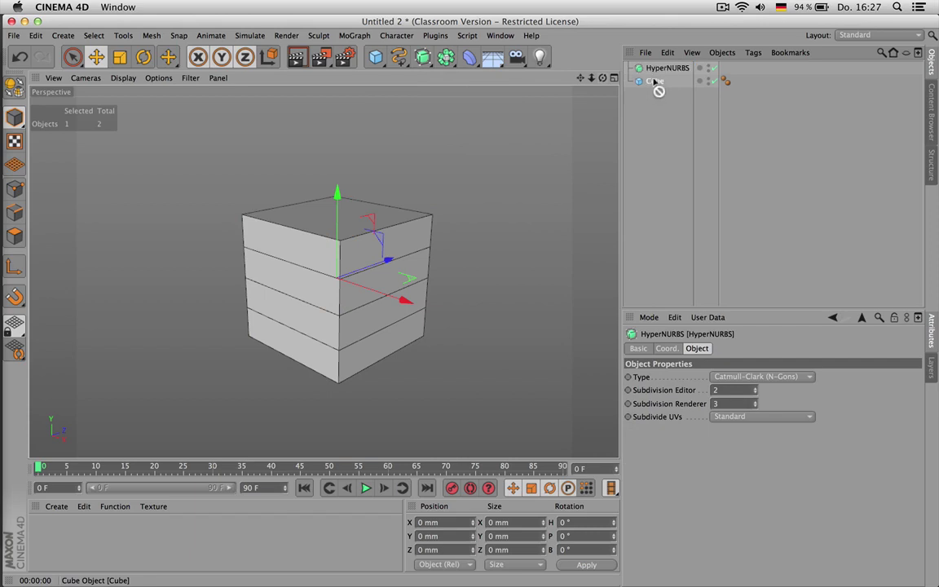
{"action": "left_click_drag", "start_coordinate": [654, 79], "coordinate": [678, 69]}
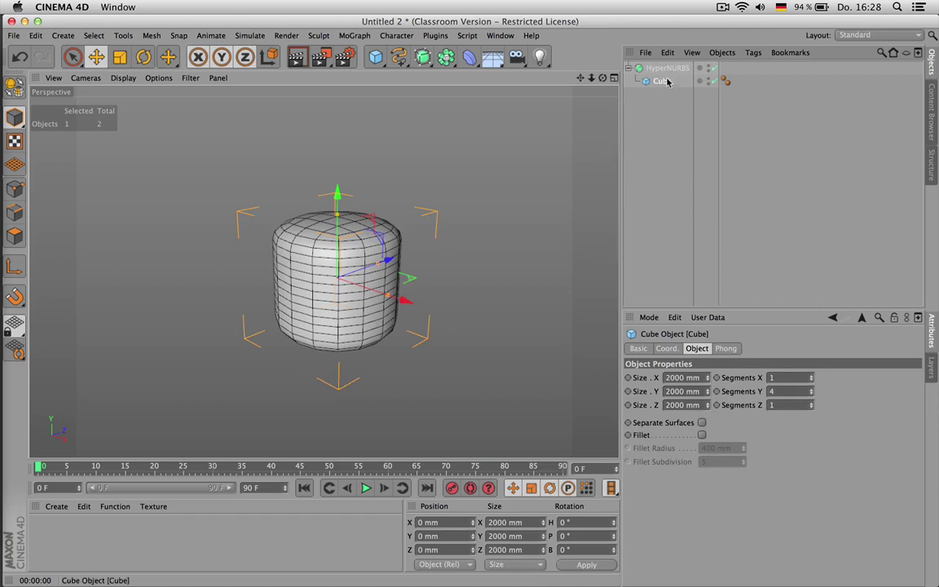
- Vary the cube's Segments Y to see the effect on the smoothing, ending at 1
{"action": "left_click_drag", "start_coordinate": [812, 392], "coordinate": [812, 394]}
{"action": "left_click", "coordinate": [813, 394]}
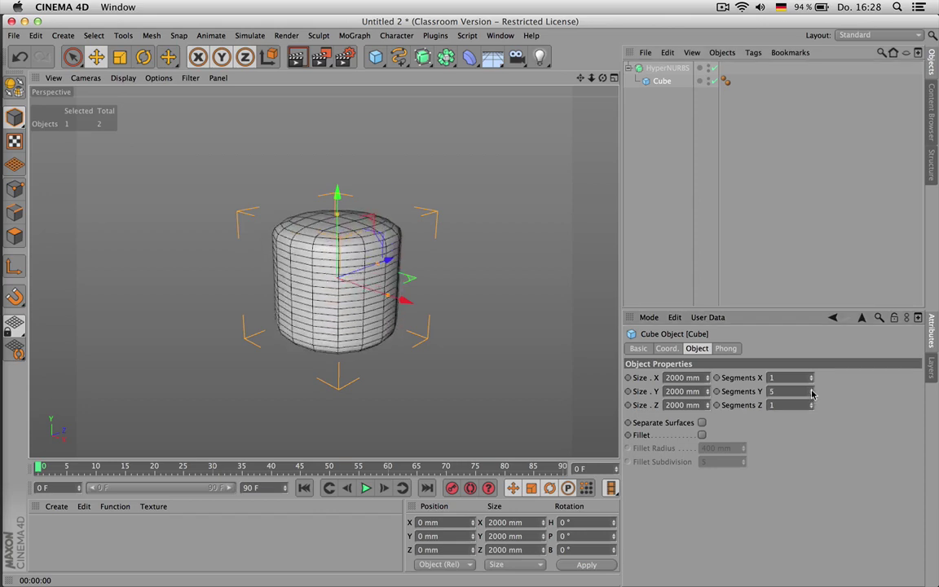
{"action": "left_click_drag", "start_coordinate": [812, 397], "coordinate": [812, 397]}
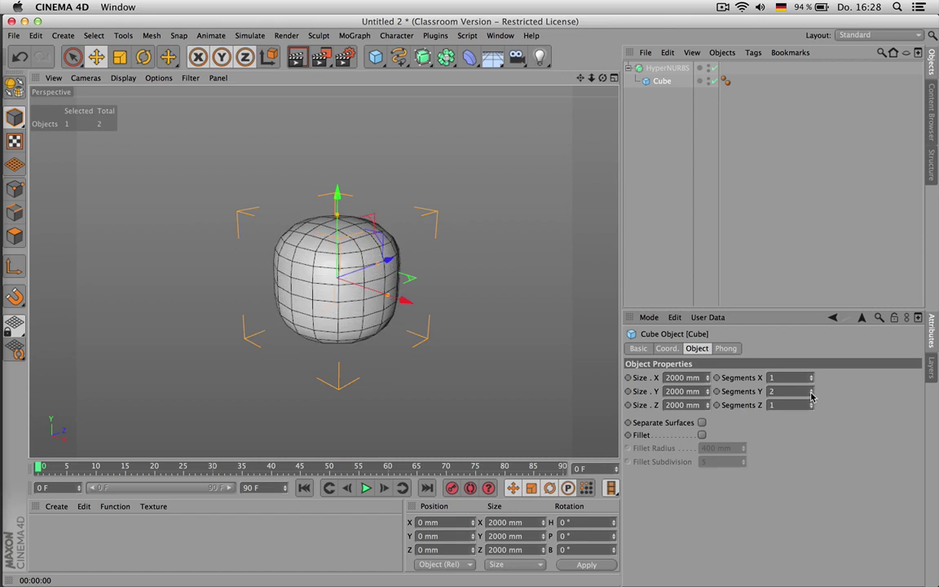
{"action": "left_click", "coordinate": [812, 398]}
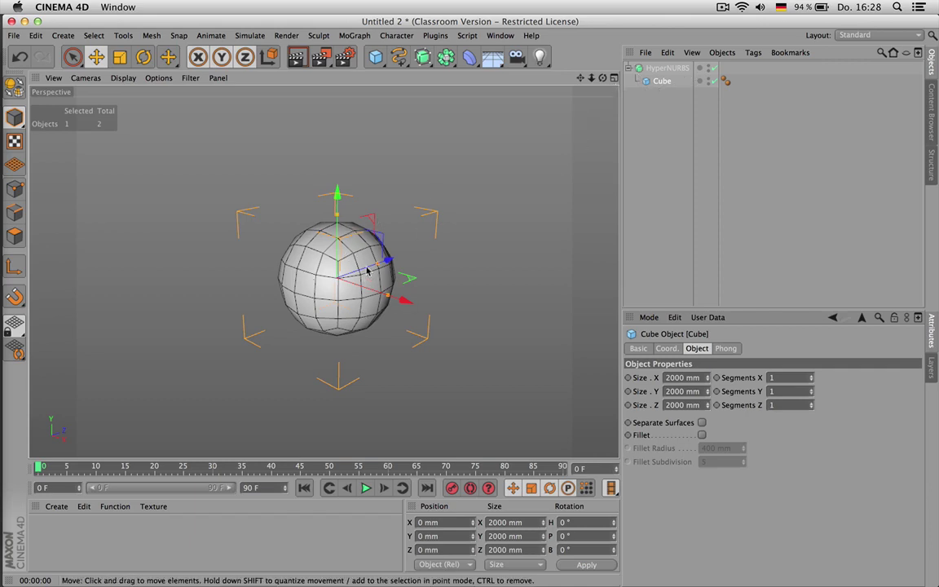
- Toggle the HyperNURBS off and on repeatedly to compare the smoothed shape with the plain cube
{"action": "left_click", "coordinate": [715, 71]}
{"action": "left_click", "coordinate": [714, 71]}
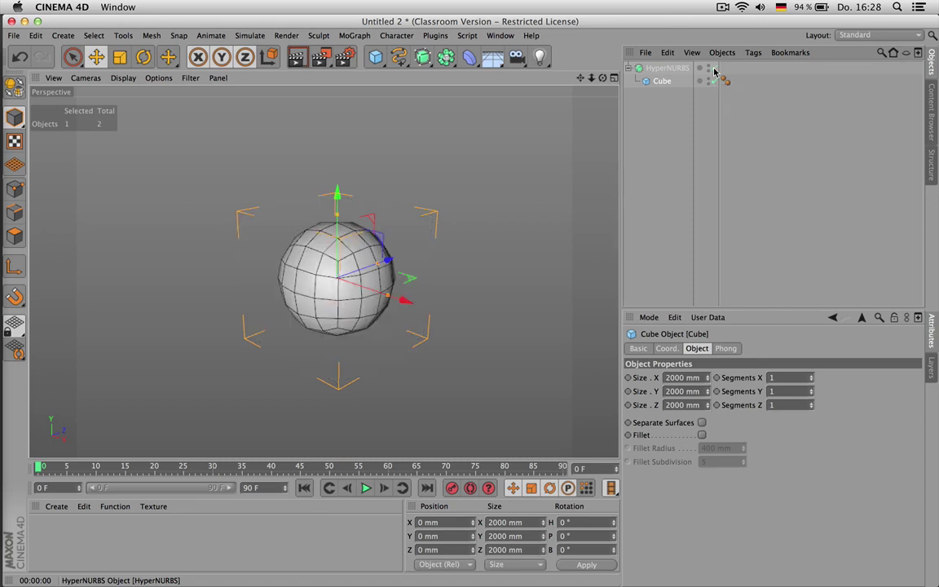
{"action": "left_click", "coordinate": [714, 70]}
{"action": "left_click", "coordinate": [714, 70]}
{"action": "left_click", "coordinate": [714, 70]}
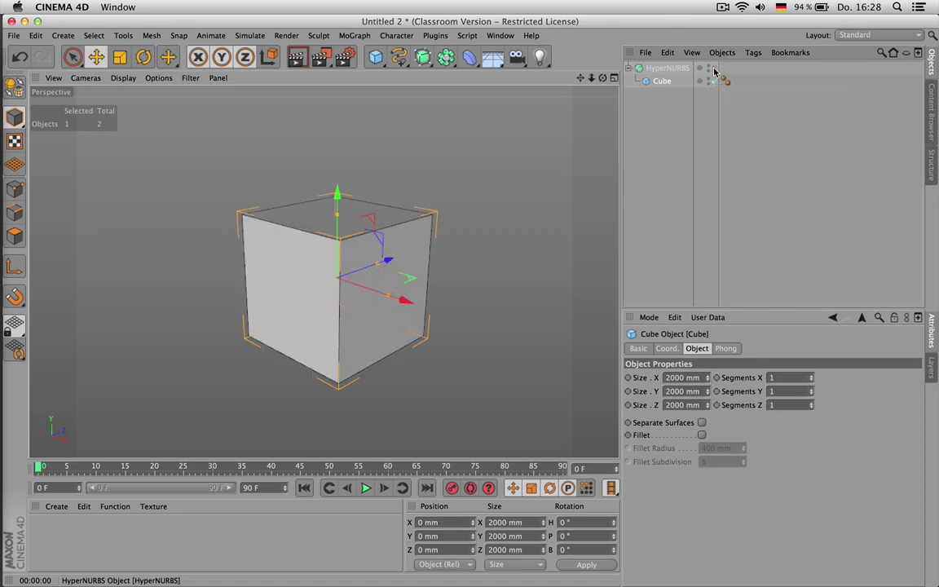
{"action": "left_click", "coordinate": [715, 71]}
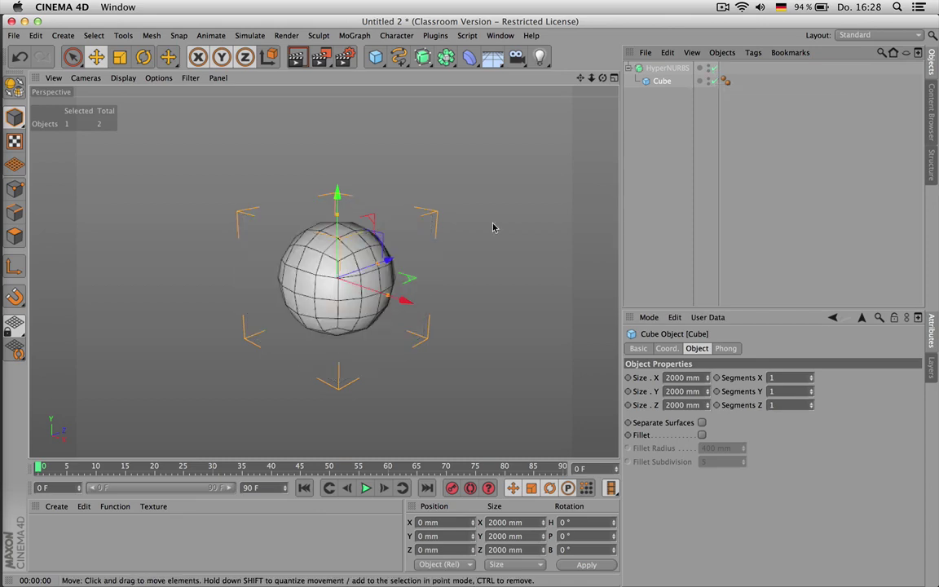
{"action": "key", "text": "q"}
{"action": "key", "text": "q"}
{"action": "key", "text": "q"}
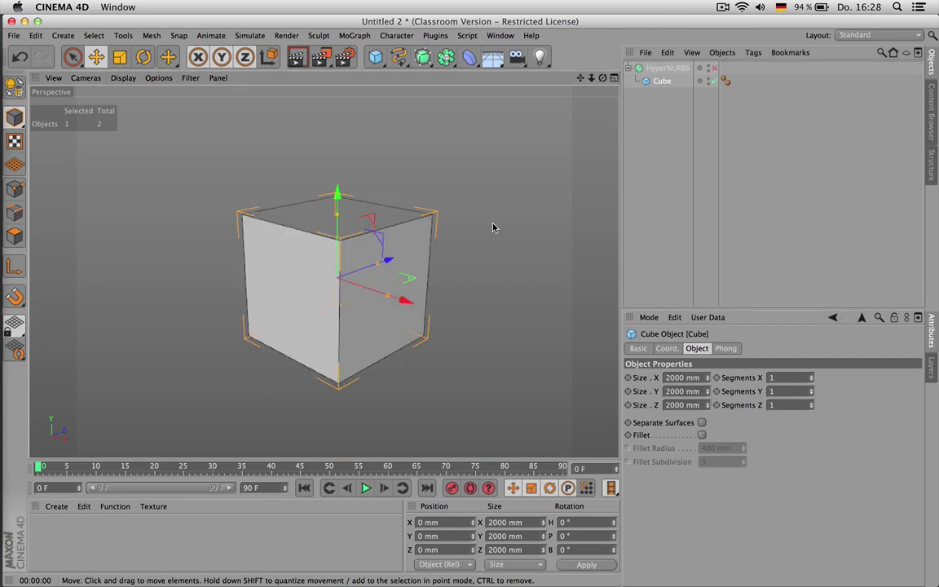
{"action": "key", "text": "q"}
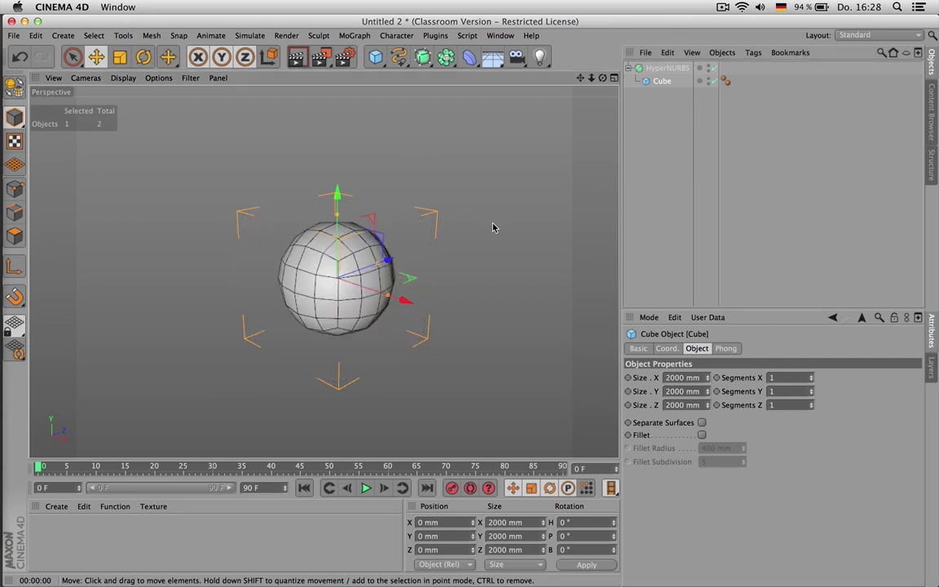
- Try renaming the HyperNURBS object to Subdivision
{"action": "left_click", "coordinate": [676, 72]}
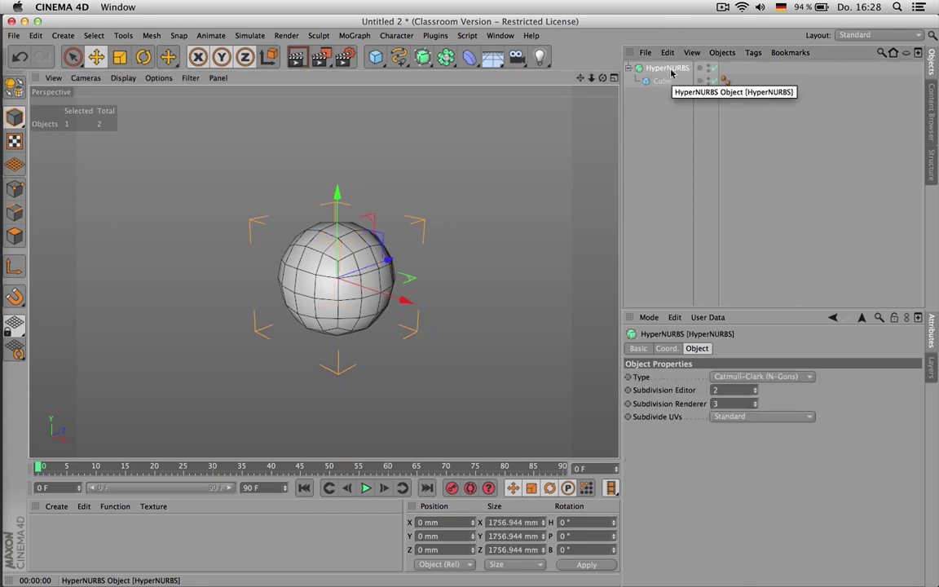
{"action": "double_click", "coordinate": [669, 70]}
{"action": "type", "text": "Subdivisio"}
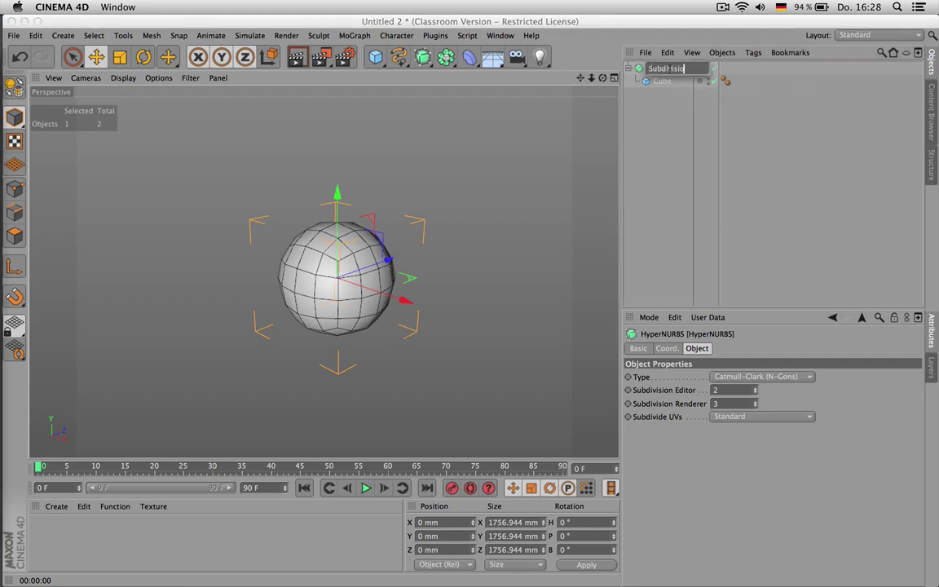
{"action": "type", "text": "n"}
{"action": "key", "text": "Return"}
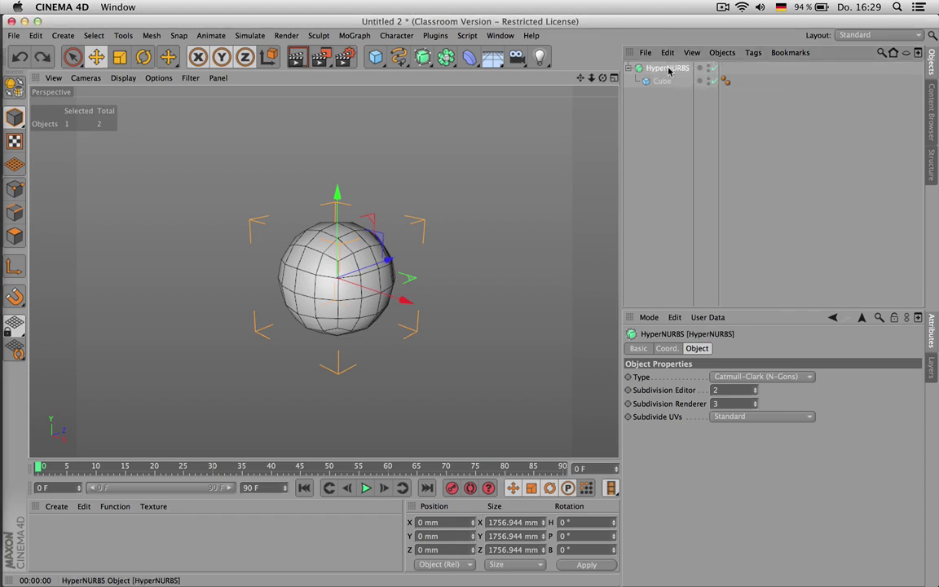
- Select the cube, and disable and re-enable the HyperNURBS to check the underlying base mesh
{"action": "left_click", "coordinate": [656, 82]}
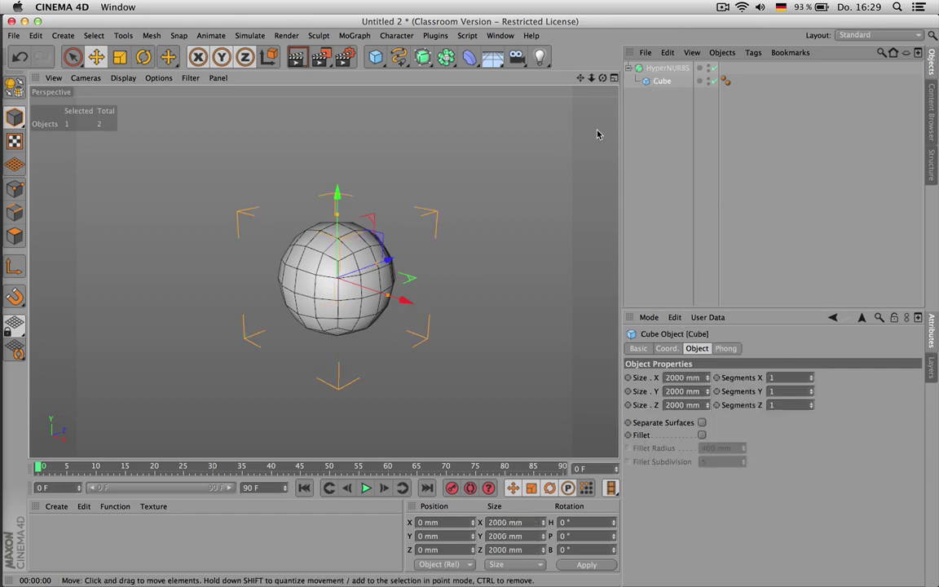
{"action": "left_click", "coordinate": [712, 68]}
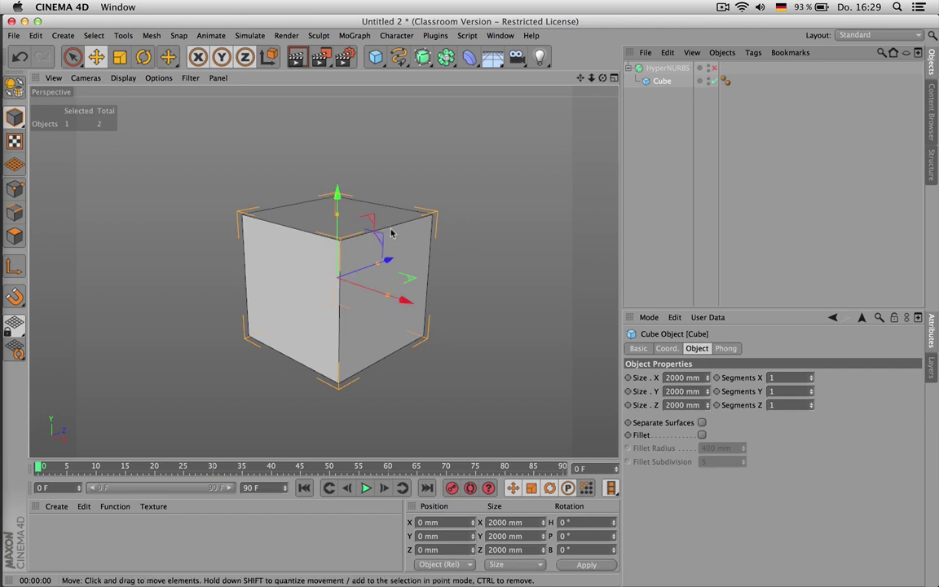
{"action": "left_click", "coordinate": [716, 68]}
- Set both Subdivision Editor and Subdivision Renderer of the HyperNURBS to 1
{"action": "left_click", "coordinate": [675, 69]}
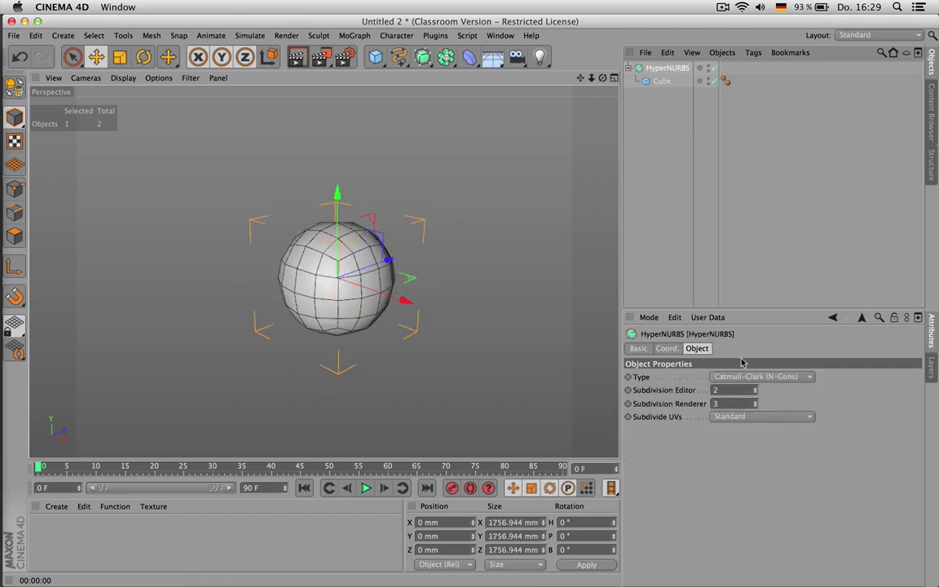
{"action": "left_click", "coordinate": [755, 393]}
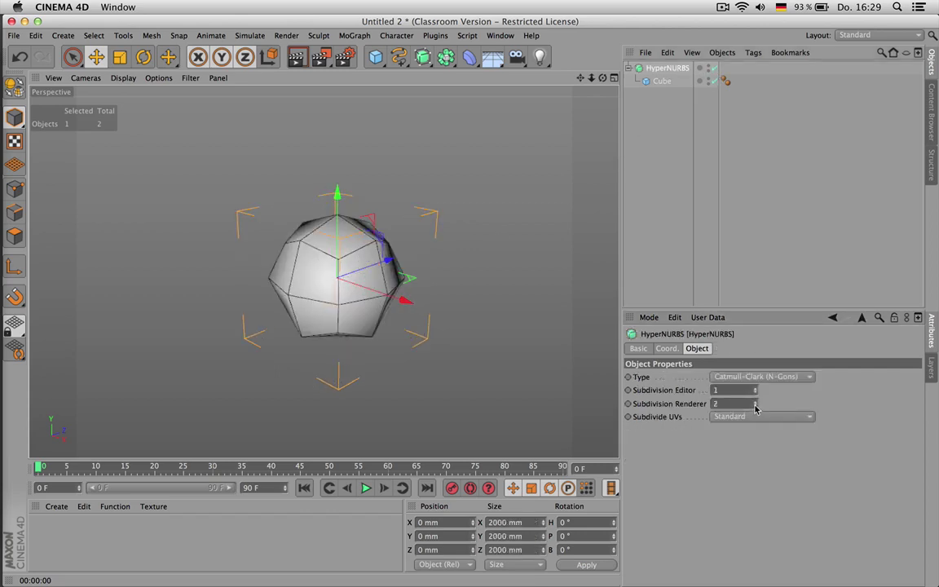
- Compare the once-subdivided mesh with the original cube from several angles by switching the HyperNURBS off and on
{"action": "scroll", "coordinate": [391, 291], "scroll_direction": "up", "scroll_amount": 4}
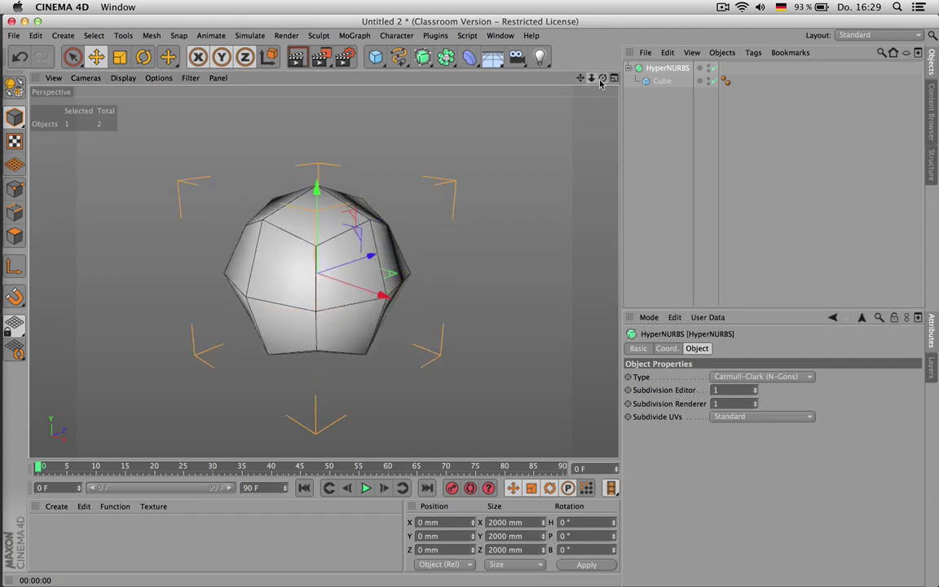
{"action": "left_click_drag", "start_coordinate": [603, 78], "coordinate": [608, 84]}
{"action": "left_click", "coordinate": [714, 68]}
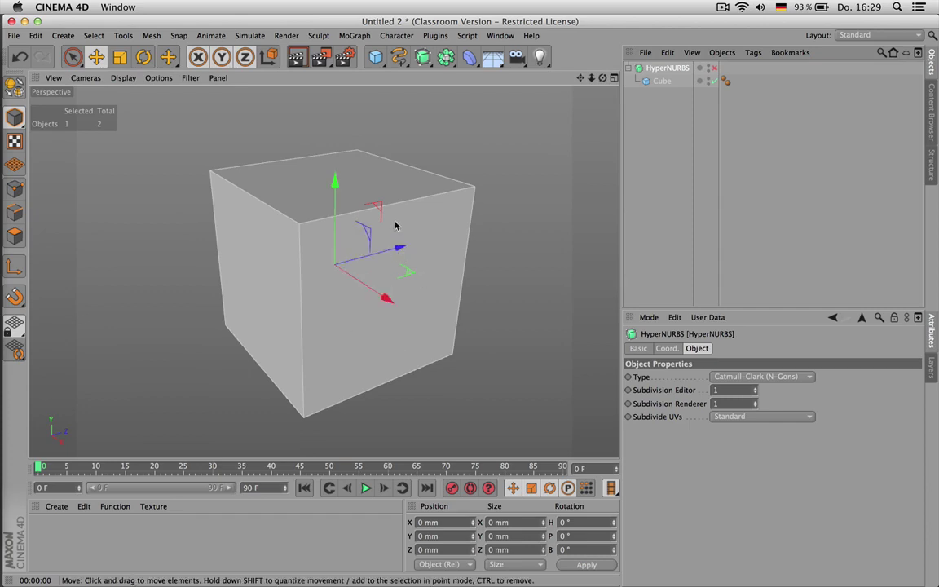
{"action": "left_click", "coordinate": [714, 67]}
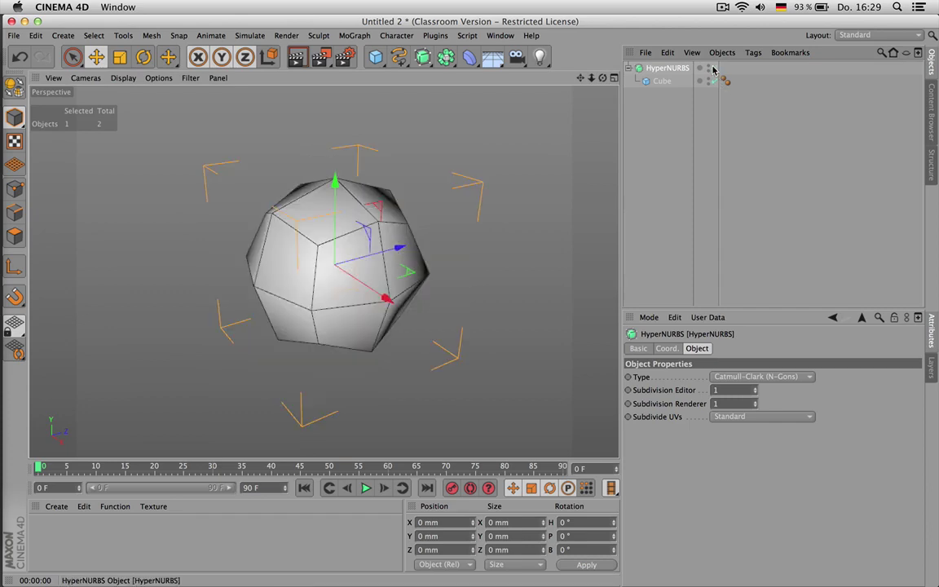
{"action": "left_click_drag", "start_coordinate": [603, 78], "coordinate": [665, 67]}
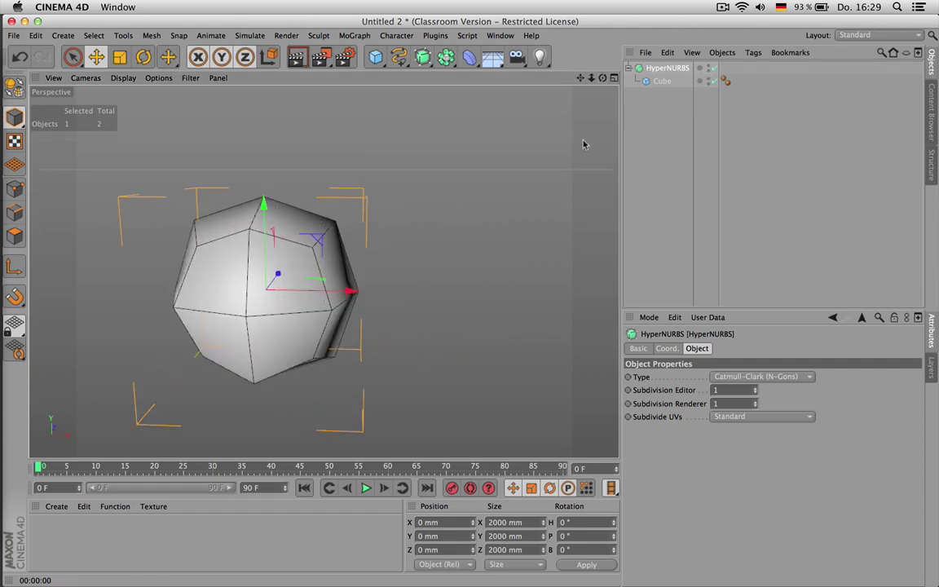
{"action": "key", "text": "q"}
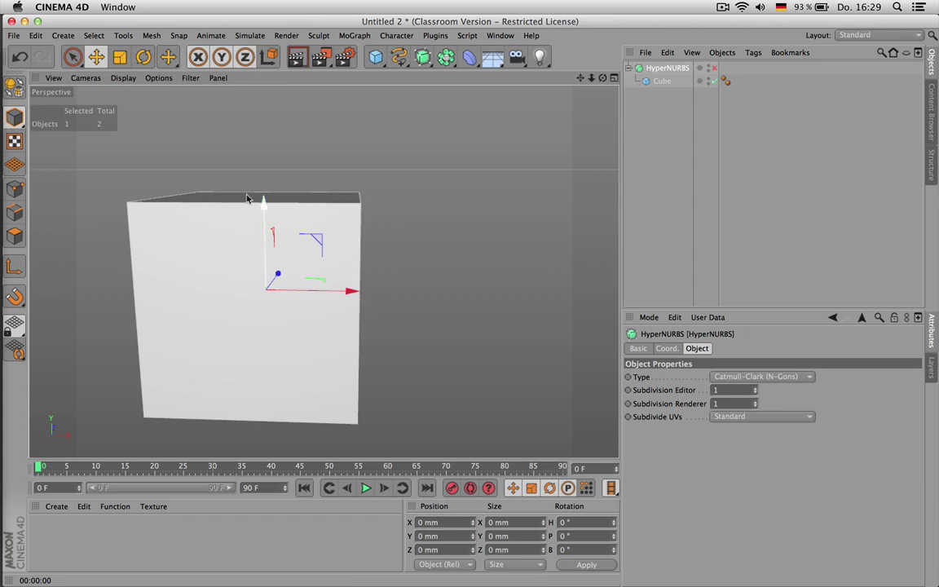
{"action": "key", "text": "q"}
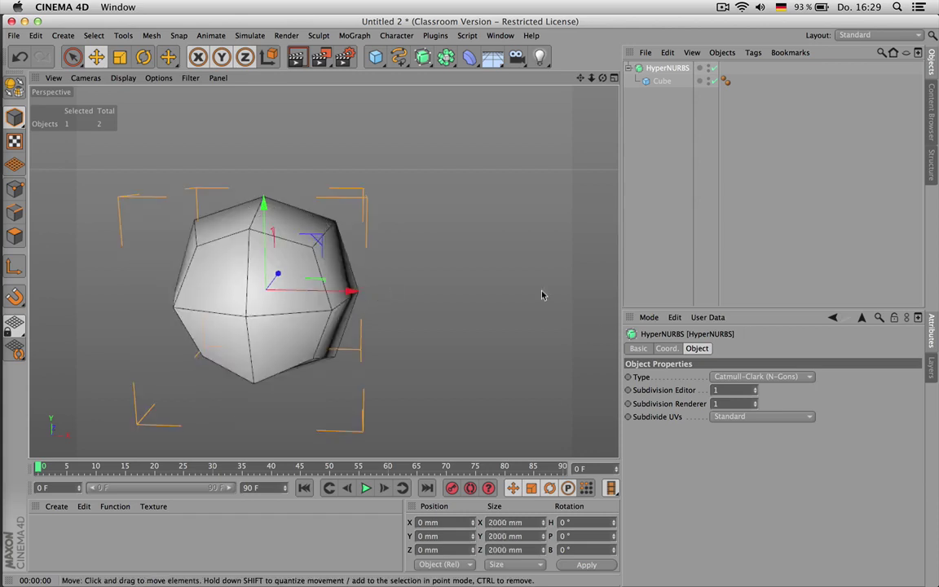
- Set the HyperNURBS object's Subdivision Editor to 2
{"action": "left_click_drag", "start_coordinate": [602, 78], "coordinate": [561, 97]}
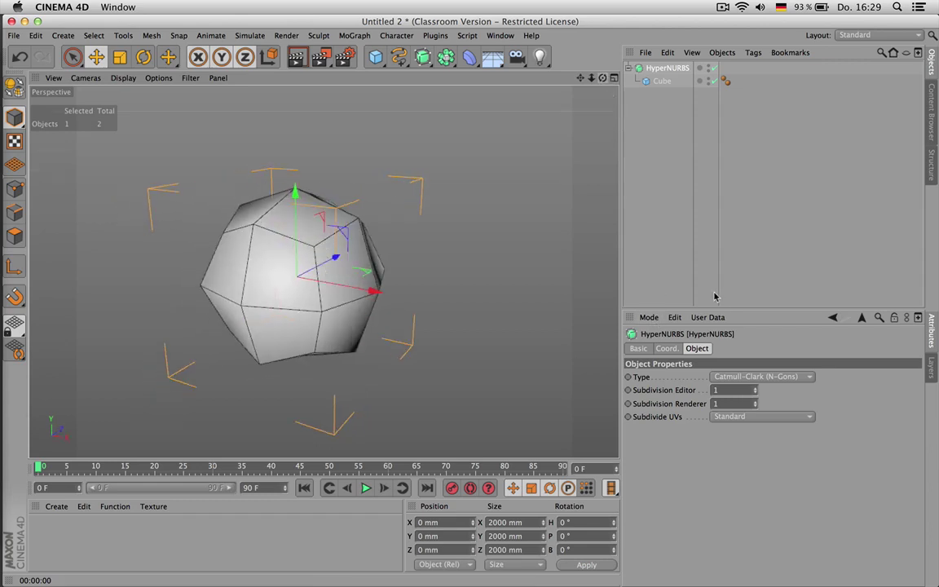
{"action": "left_click", "coordinate": [756, 389]}
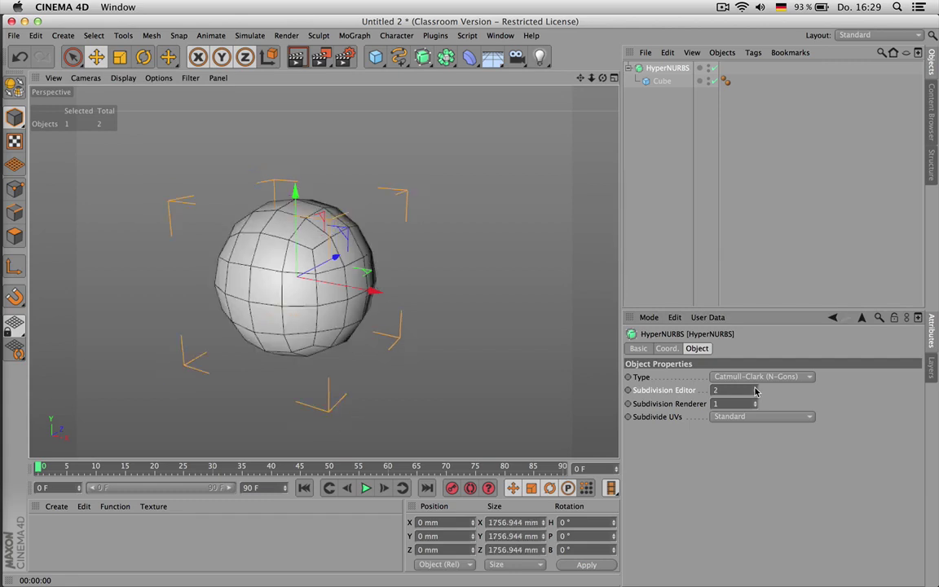
- Set the HyperNURBS Subdivision Renderer to 4 and check the smoothing in a Picture Viewer render
{"action": "left_click", "coordinate": [756, 390]}
{"action": "left_click", "coordinate": [756, 394]}
{"action": "left_click", "coordinate": [714, 405]}
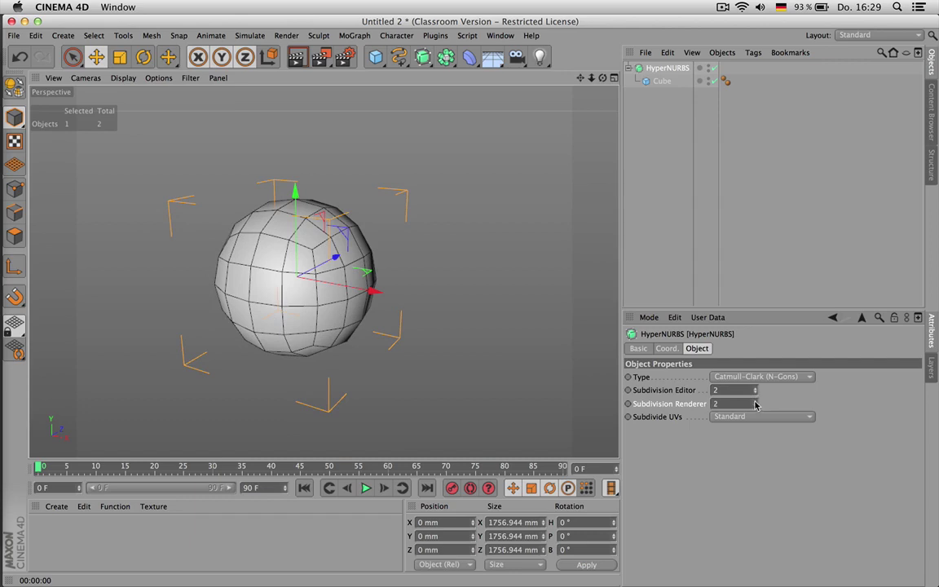
{"action": "left_click", "coordinate": [321, 57]}
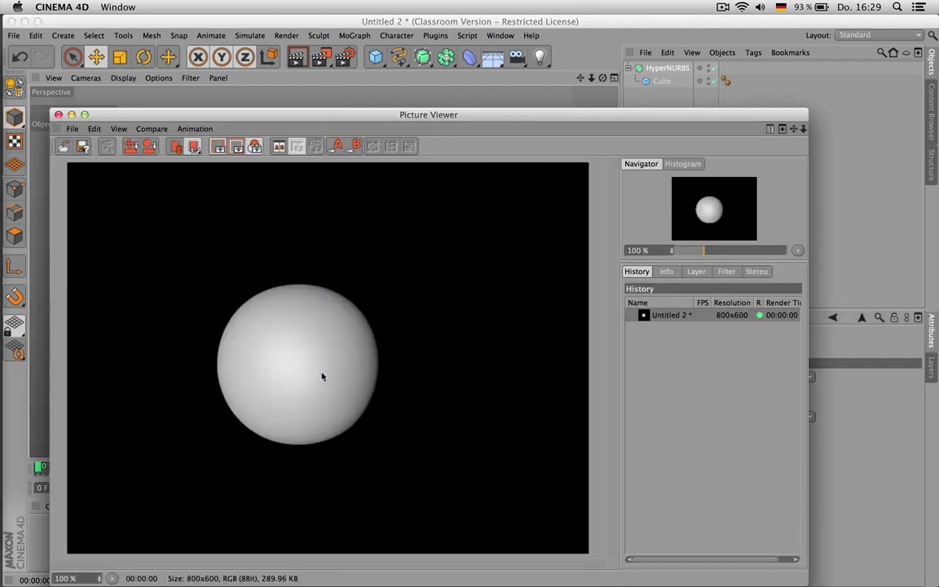
{"action": "left_click", "coordinate": [58, 114]}
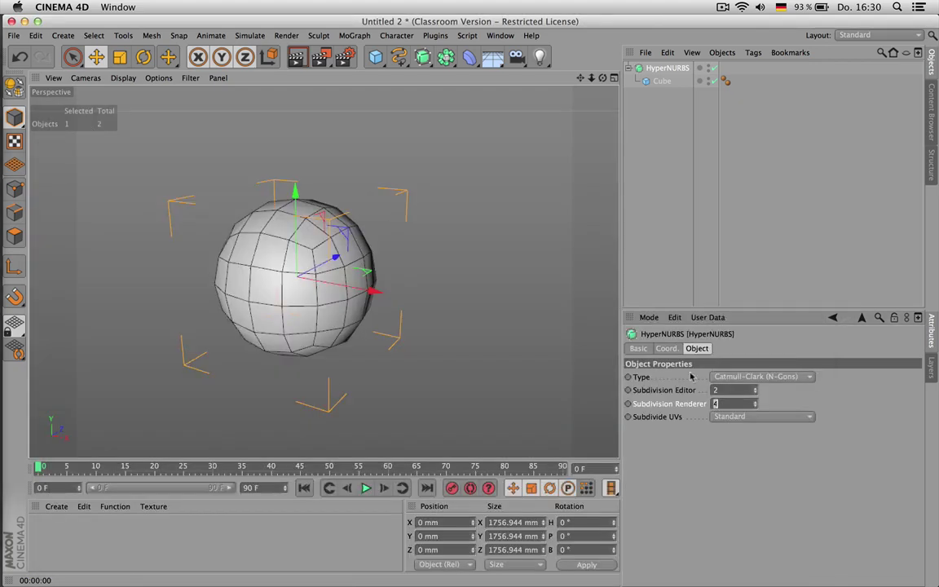
- Set Subdivision Editor to 1 and Subdivision Renderer to 3, and compare a render with the viewport mesh
{"action": "left_click", "coordinate": [755, 394]}
{"action": "left_click", "coordinate": [756, 394]}
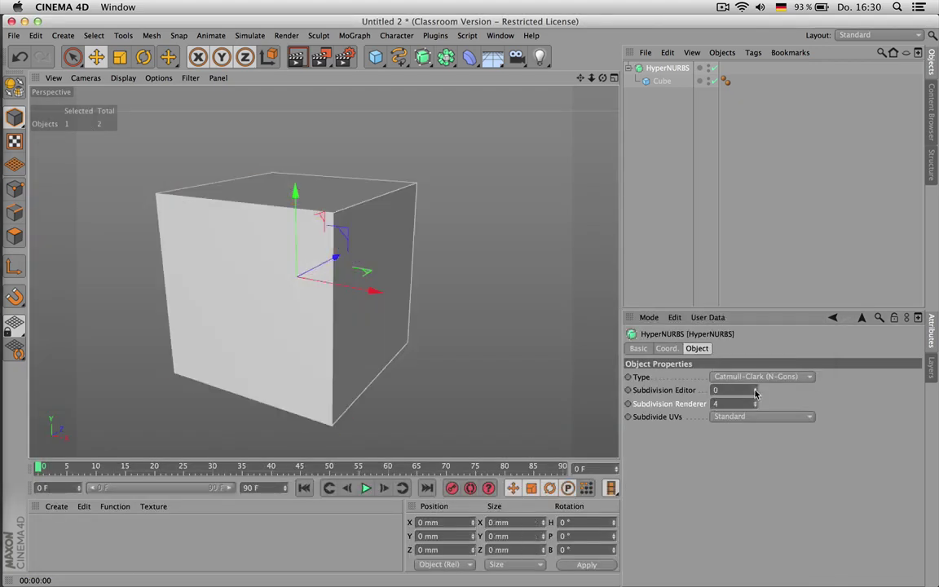
{"action": "left_click", "coordinate": [755, 390]}
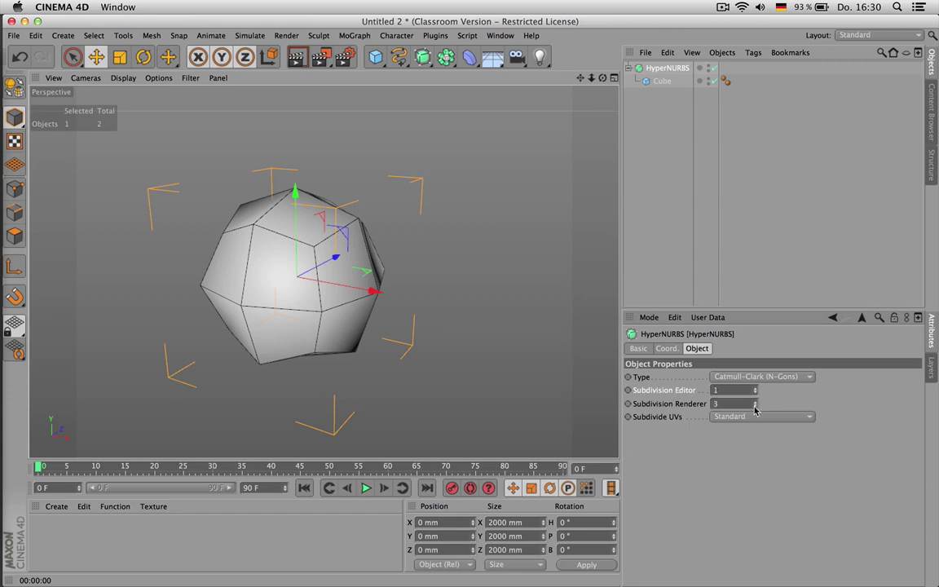
{"action": "left_click", "coordinate": [320, 56]}
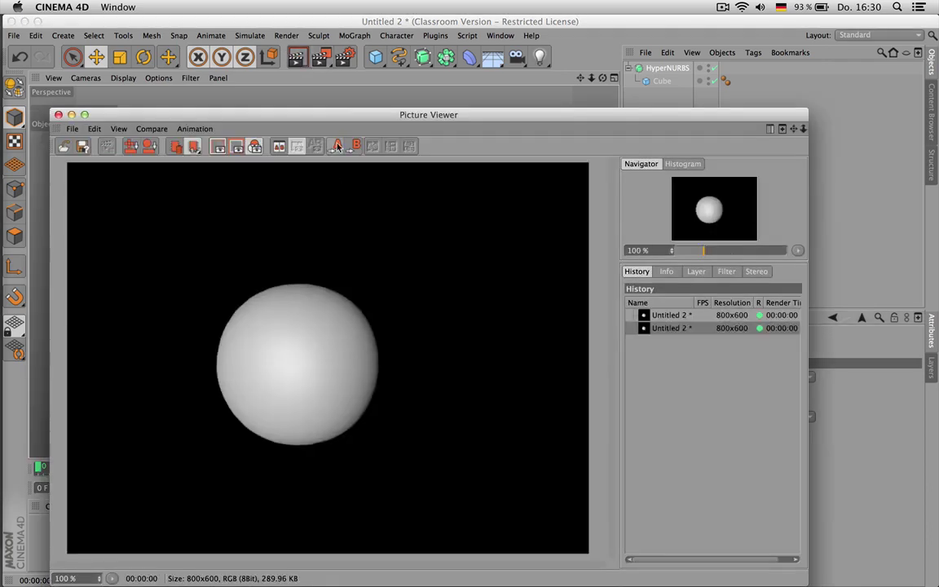
{"action": "left_click_drag", "start_coordinate": [310, 114], "coordinate": [652, 21]}
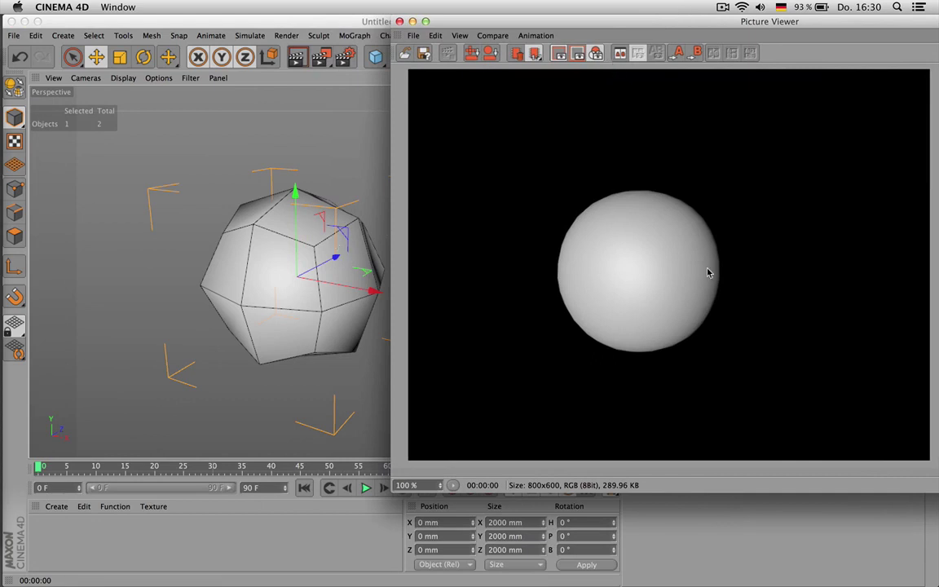
{"action": "left_click", "coordinate": [400, 22]}
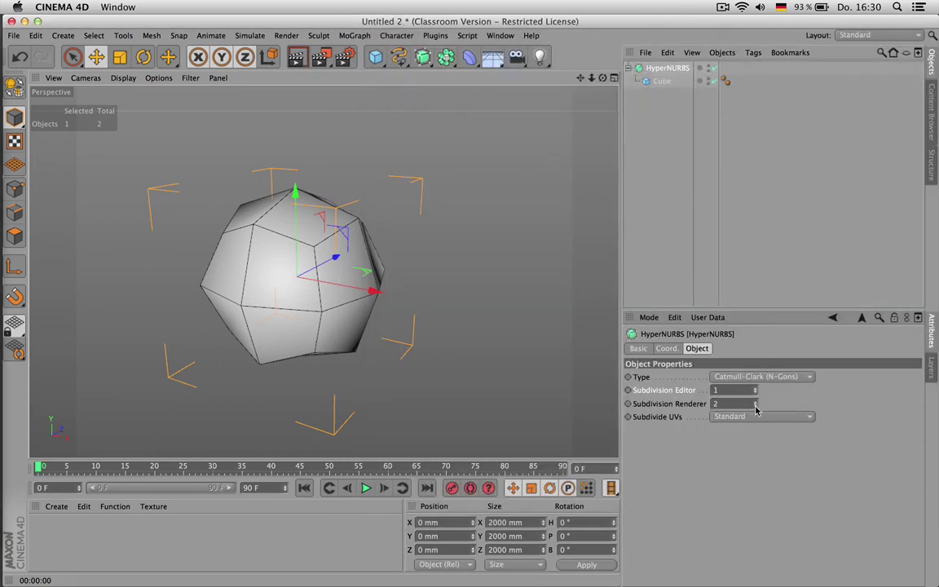
- Set the HyperNURBS object's Subdivision Renderer to 1 and Subdivision Editor to 2
{"action": "left_click", "coordinate": [695, 181]}
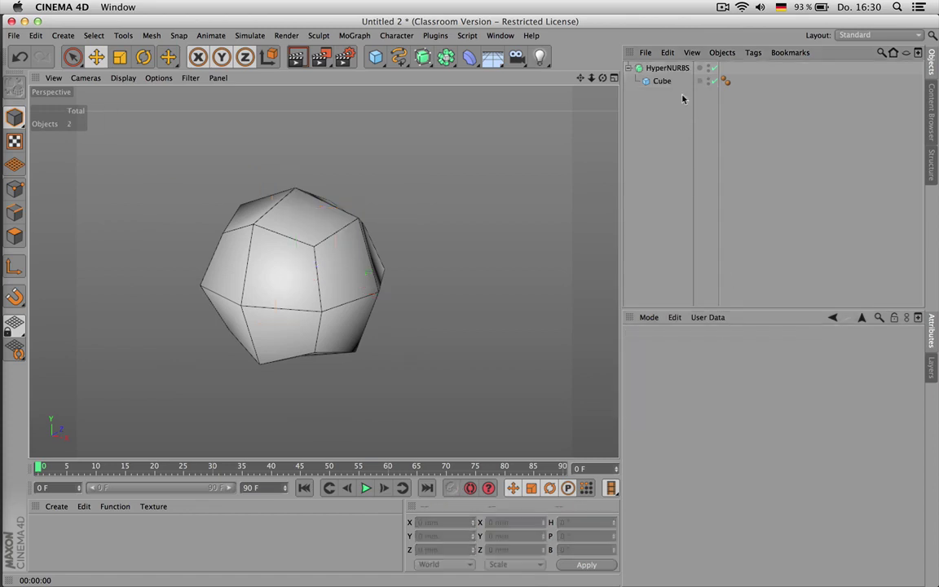
{"action": "left_click", "coordinate": [656, 67]}
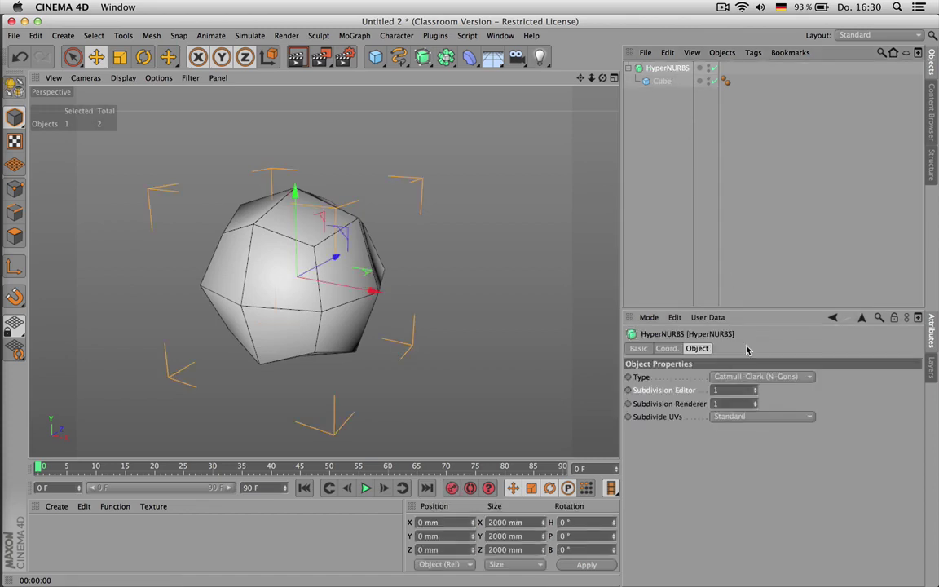
{"action": "left_click", "coordinate": [756, 389]}
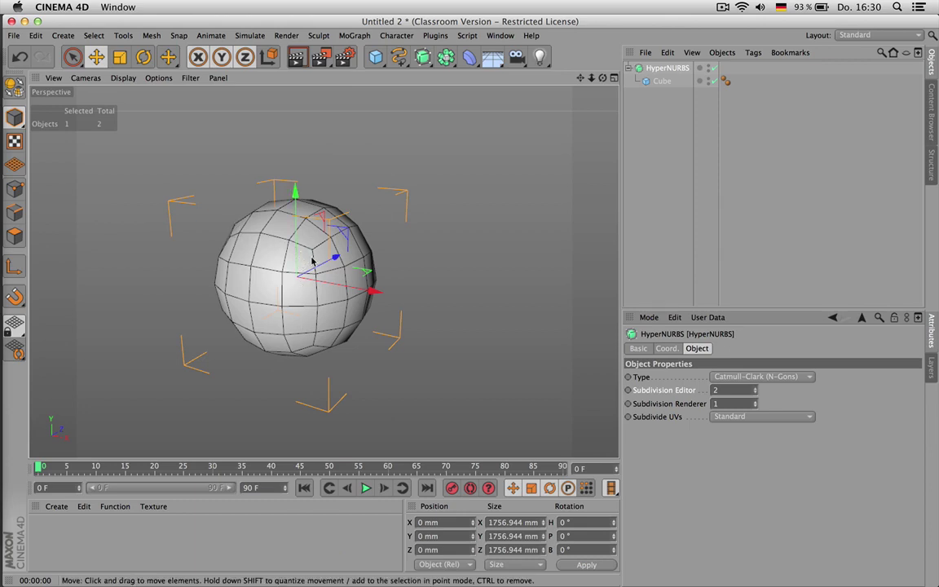
- Change the perspective view's line display from wireframe to Isoparms
{"action": "left_click", "coordinate": [123, 77]}
{"action": "mouse_move", "coordinate": [158, 78]}
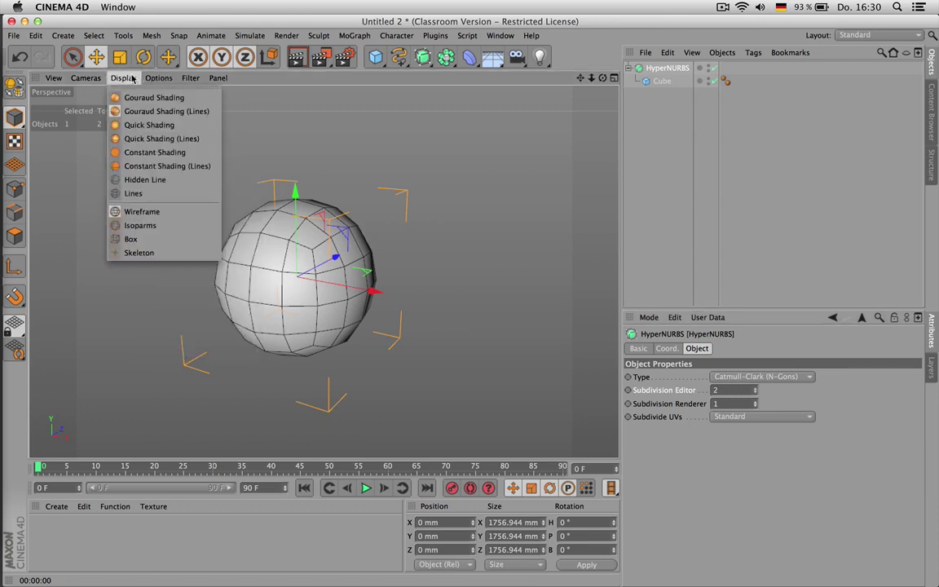
{"action": "left_click", "coordinate": [142, 229]}
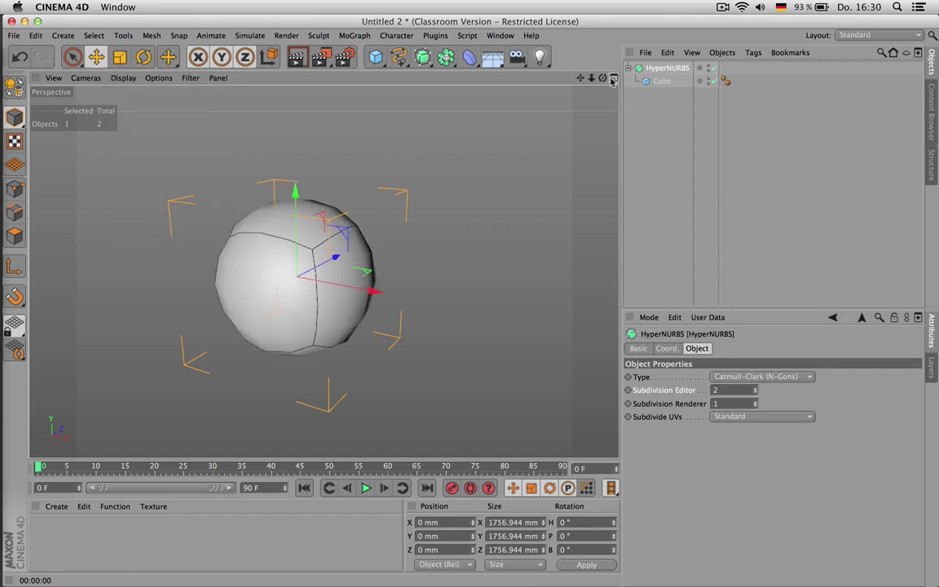
- Select the cube and compare its isoparm lines with the base mesh by switching the HyperNURBS off and on
{"action": "mouse_move", "coordinate": [603, 78]}
{"action": "left_mouse_down"}
{"action": "mouse_move", "coordinate": [424, 102]}
{"action": "mouse_move", "coordinate": [602, 78]}
{"action": "left_mouse_up"}
{"action": "left_click", "coordinate": [665, 83]}
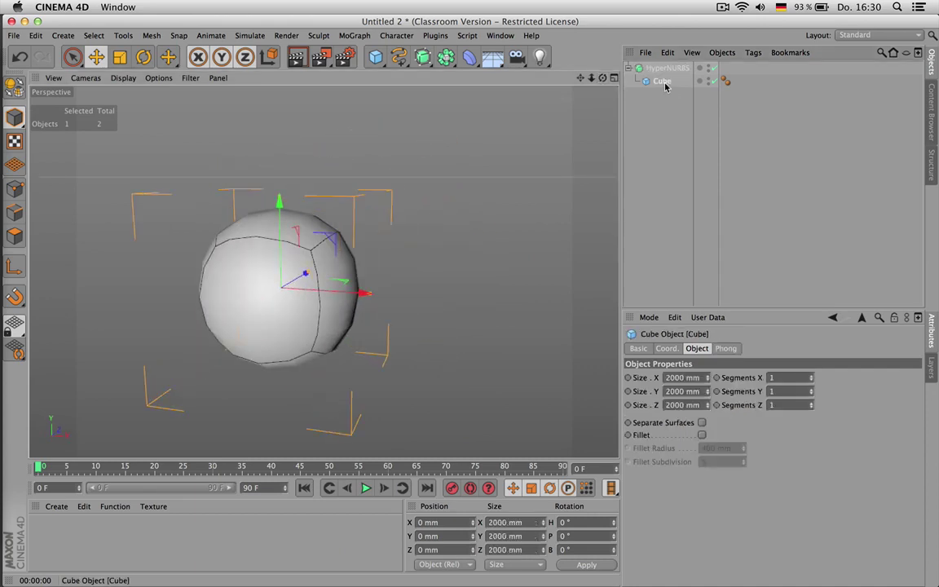
{"action": "left_click", "coordinate": [715, 69]}
{"action": "left_click", "coordinate": [715, 70]}
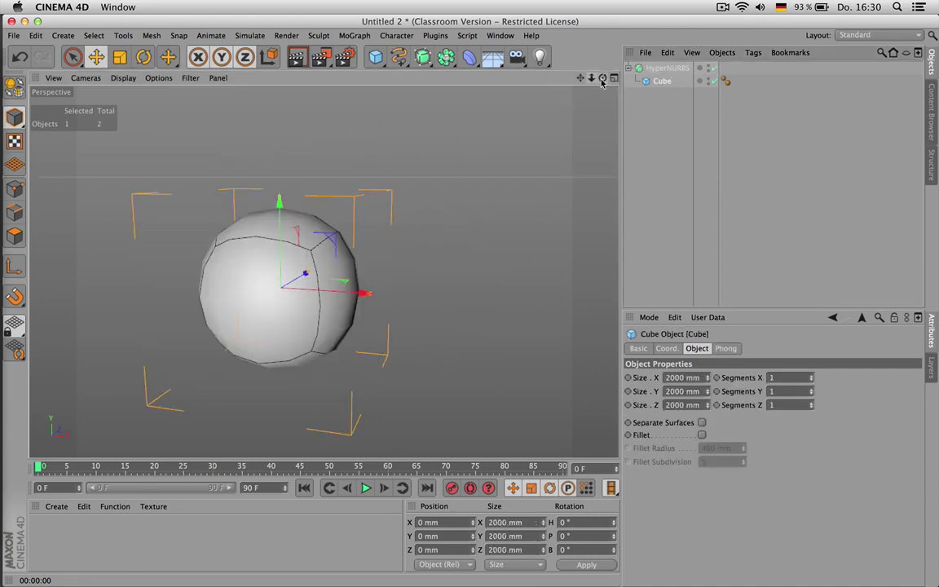
{"action": "left_click_drag", "start_coordinate": [604, 79], "coordinate": [494, 96]}
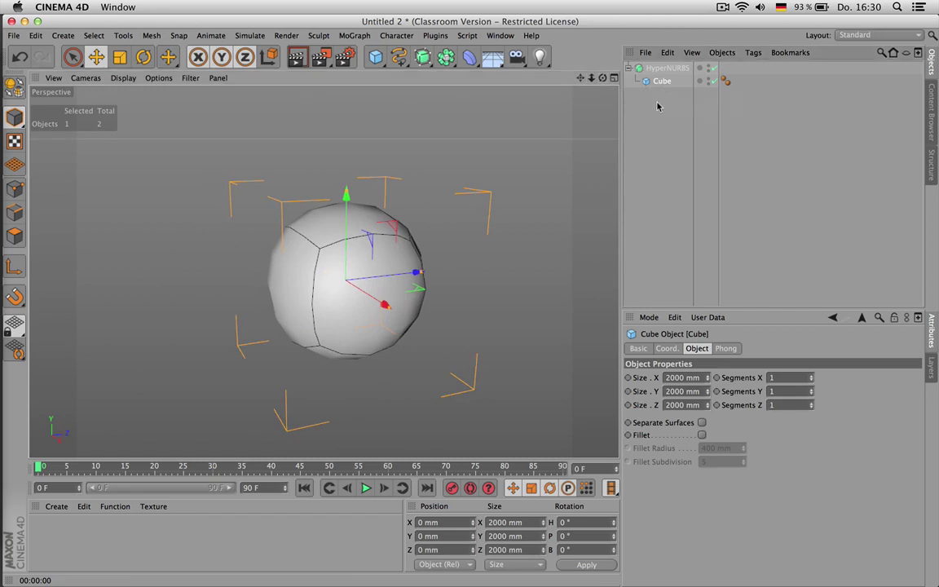
- Set the cube's Segments Y and Segments X to 3
{"action": "left_click", "coordinate": [811, 391]}
{"action": "left_click", "coordinate": [811, 390]}
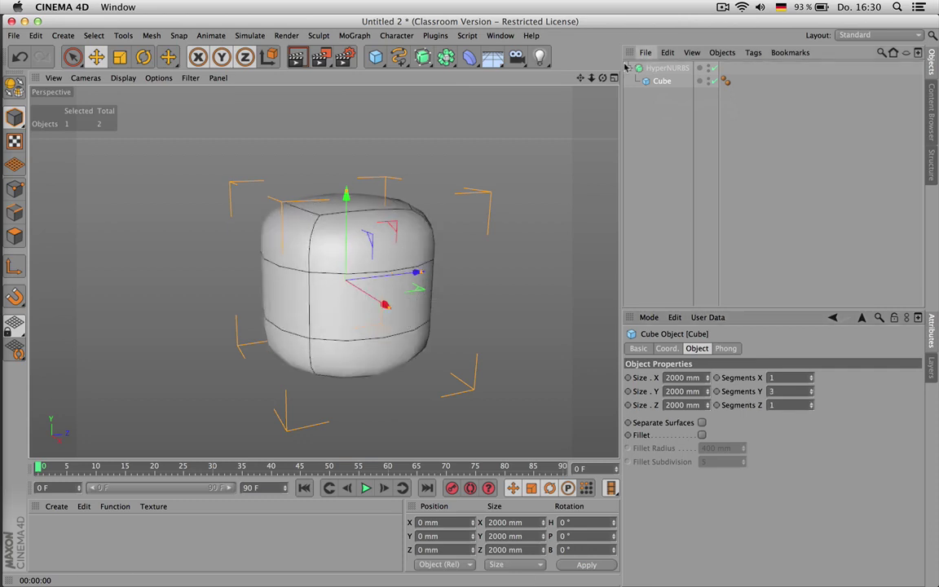
{"action": "left_click_drag", "start_coordinate": [603, 78], "coordinate": [607, 80]}
{"action": "left_click_drag", "start_coordinate": [167, 295], "coordinate": [263, 271], "text": "alt"}
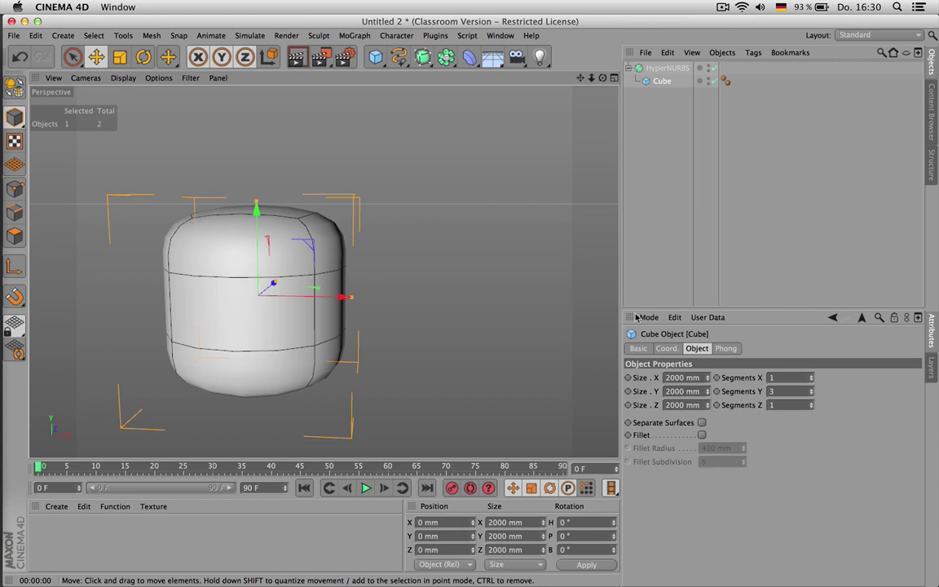
{"action": "left_click", "coordinate": [812, 376]}
{"action": "left_click", "coordinate": [812, 376]}
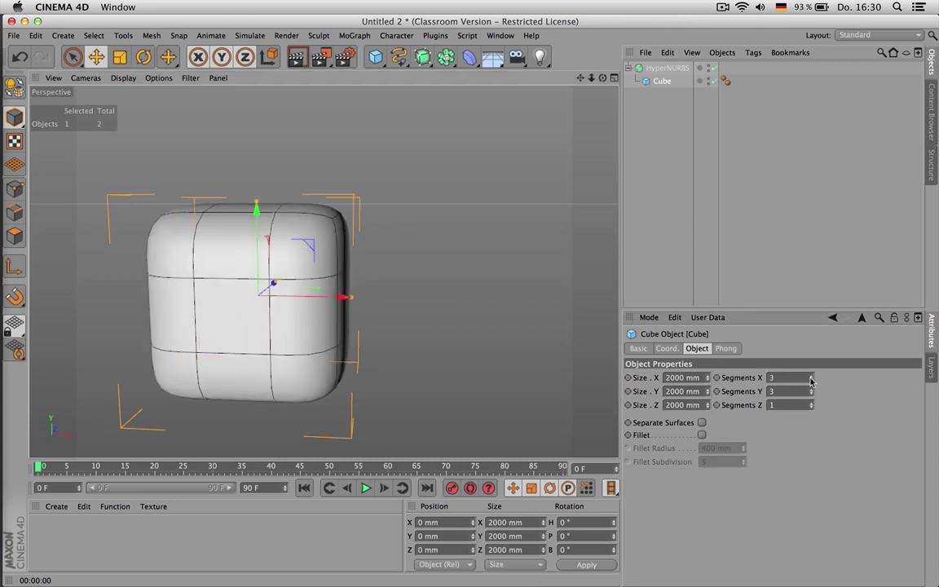
- Increase the cube's Segments X, Y and Z to 5 each
{"action": "left_click", "coordinate": [813, 376]}
{"action": "left_click", "coordinate": [812, 377]}
{"action": "left_click", "coordinate": [812, 390]}
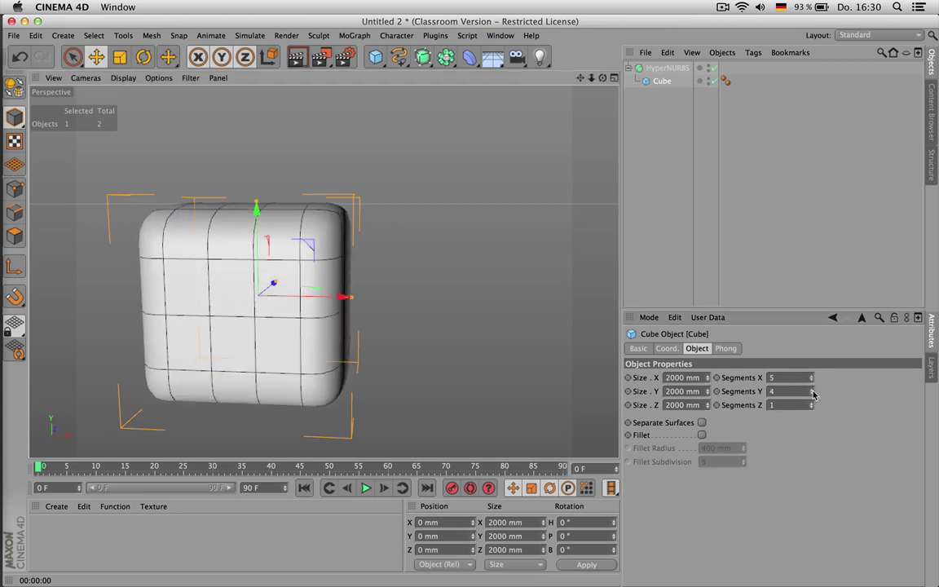
{"action": "left_click", "coordinate": [812, 390]}
{"action": "left_click", "coordinate": [812, 404]}
{"action": "left_click", "coordinate": [812, 403]}
{"action": "left_click", "coordinate": [813, 404]}
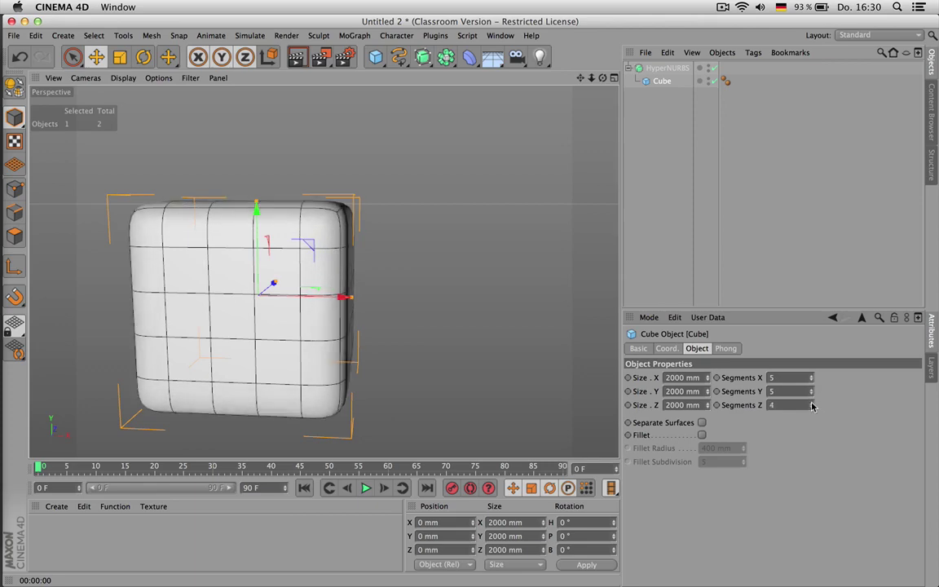
{"action": "left_click", "coordinate": [812, 404]}
- Examine the cube's rounded corners and edges up close from several angles, ending with the whole object framed
{"action": "left_click_drag", "start_coordinate": [603, 79], "coordinate": [601, 112]}
{"action": "scroll", "coordinate": [314, 199], "scroll_direction": "up", "scroll_amount": 8}
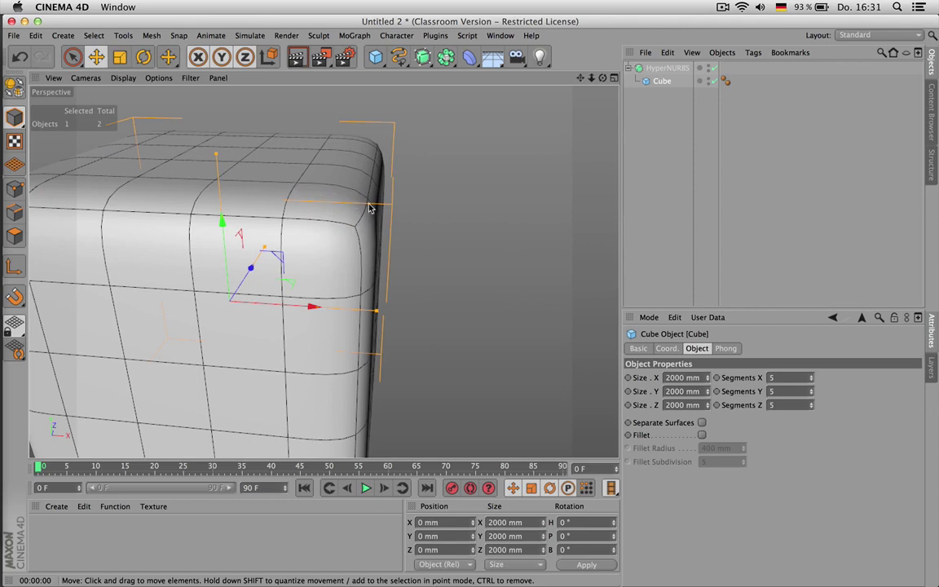
{"action": "left_click_drag", "start_coordinate": [604, 80], "coordinate": [523, 124]}
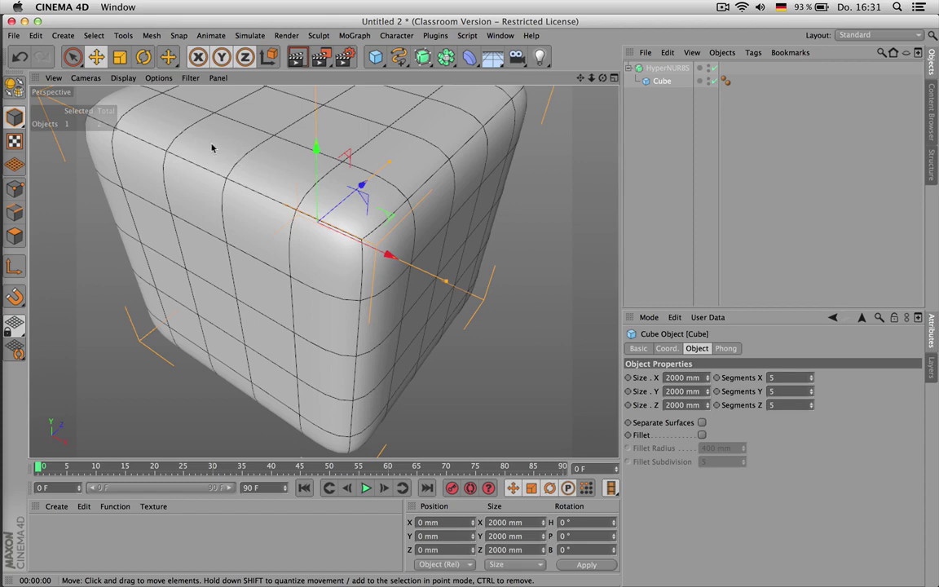
{"action": "left_click_drag", "start_coordinate": [604, 78], "coordinate": [631, 68]}
{"action": "key", "text": "h"}
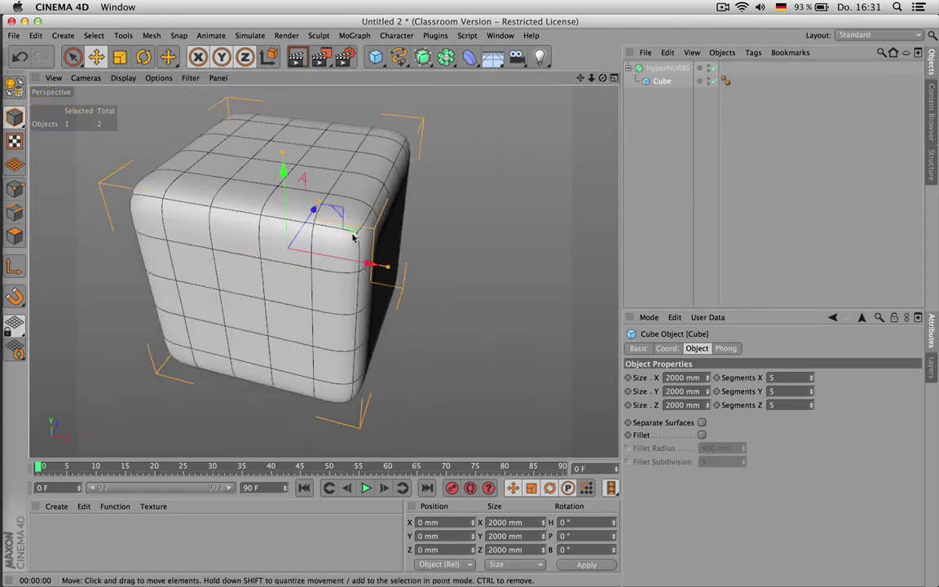
- Flatten the cube to a height of about 430 mm and place a copy about 2022 mm away along X
{"action": "left_click_drag", "start_coordinate": [287, 162], "coordinate": [359, 221]}
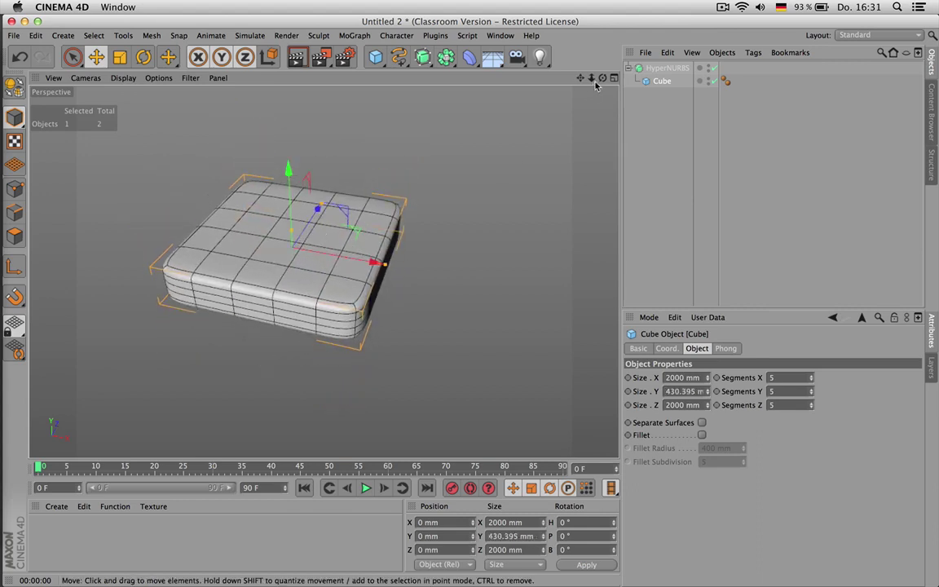
{"action": "left_click_drag", "start_coordinate": [603, 79], "coordinate": [426, 232]}
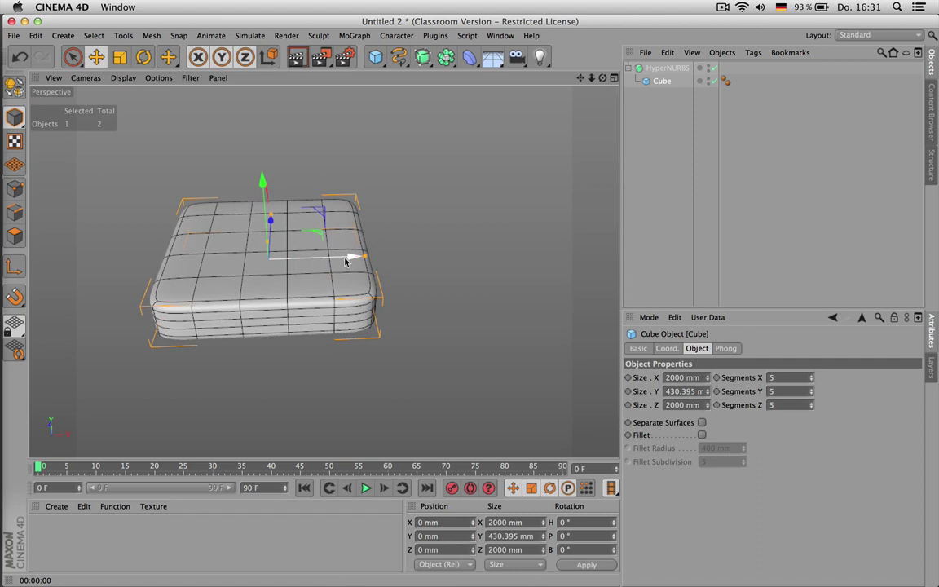
{"action": "left_click_drag", "start_coordinate": [345, 260], "coordinate": [540, 216], "text": "ctrl"}
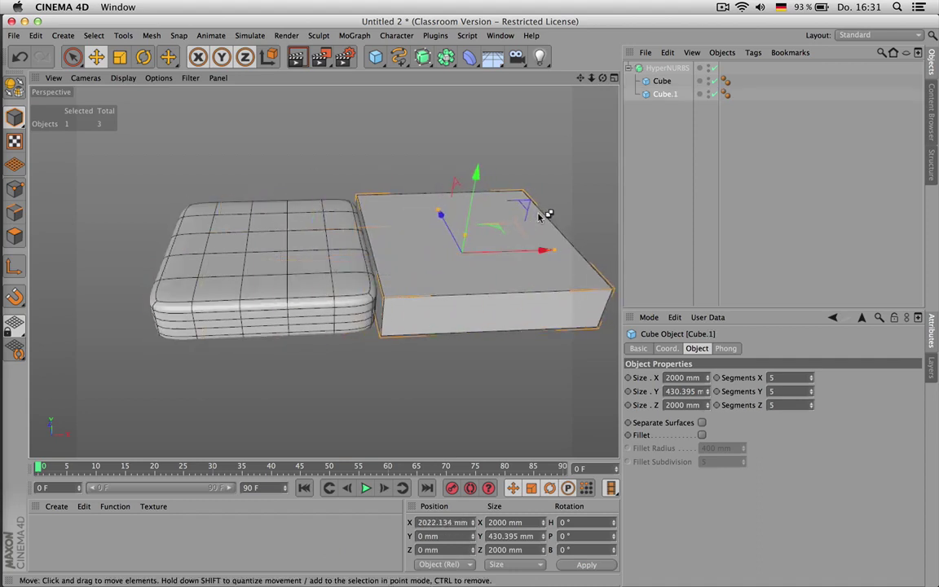
- Compare how the HyperNURBS affects its two child cubes by selecting each of them alternately
{"action": "left_click", "coordinate": [664, 81]}
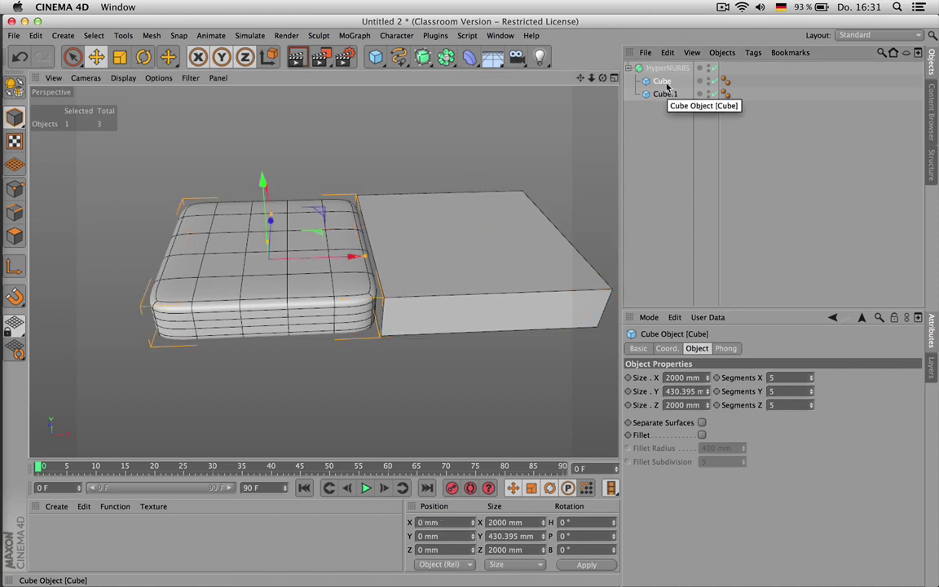
{"action": "left_click", "coordinate": [667, 94]}
{"action": "left_click", "coordinate": [662, 81]}
{"action": "left_click", "coordinate": [666, 94]}
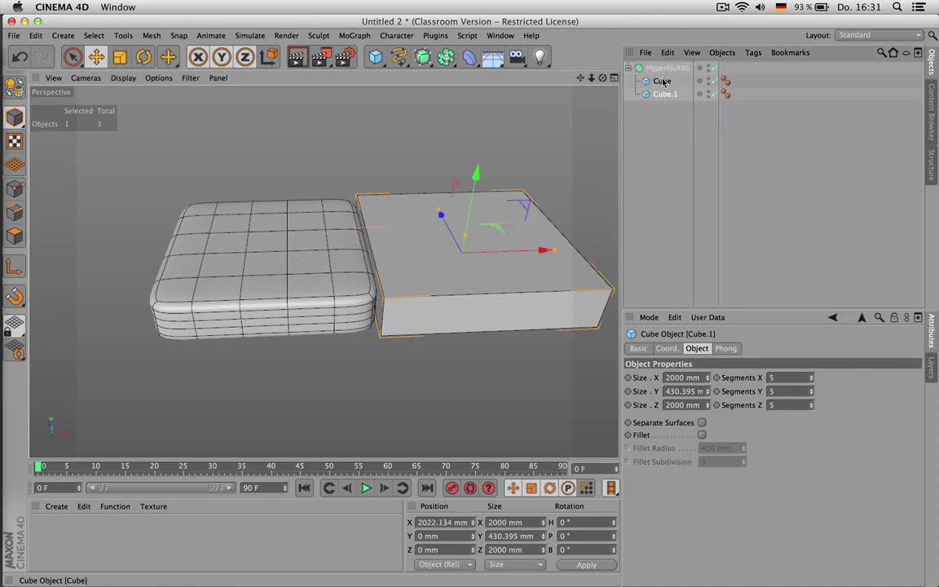
{"action": "left_click", "coordinate": [662, 83]}
{"action": "left_click", "coordinate": [667, 94]}
{"action": "left_click", "coordinate": [664, 83]}
{"action": "left_click", "coordinate": [667, 95]}
{"action": "left_click", "coordinate": [667, 86]}
{"action": "left_click", "coordinate": [661, 95]}
- Nest Cube.1 under Cube, and move it back out as the first child of the HyperNURBS
{"action": "left_click_drag", "start_coordinate": [663, 80], "coordinate": [664, 82]}
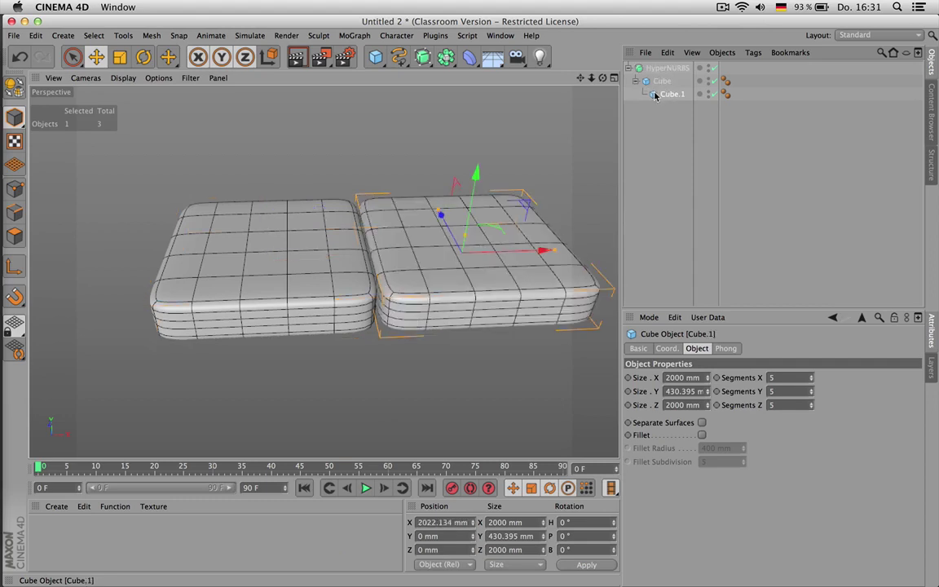
{"action": "left_click_drag", "start_coordinate": [658, 80], "coordinate": [660, 75]}
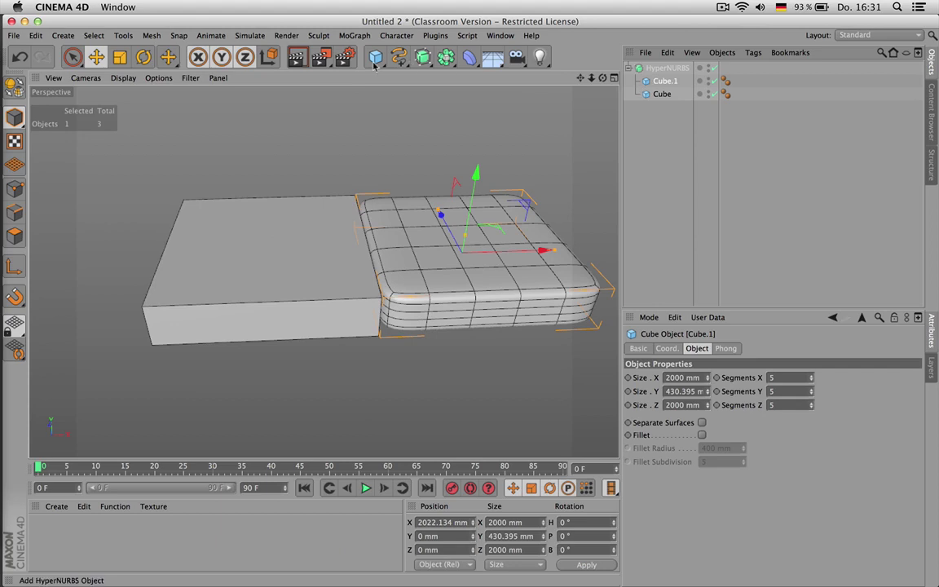
- Add a Null object as a child of the HyperNURBS and group both cubes under it
{"action": "left_click_drag", "start_coordinate": [378, 59], "coordinate": [410, 78]}
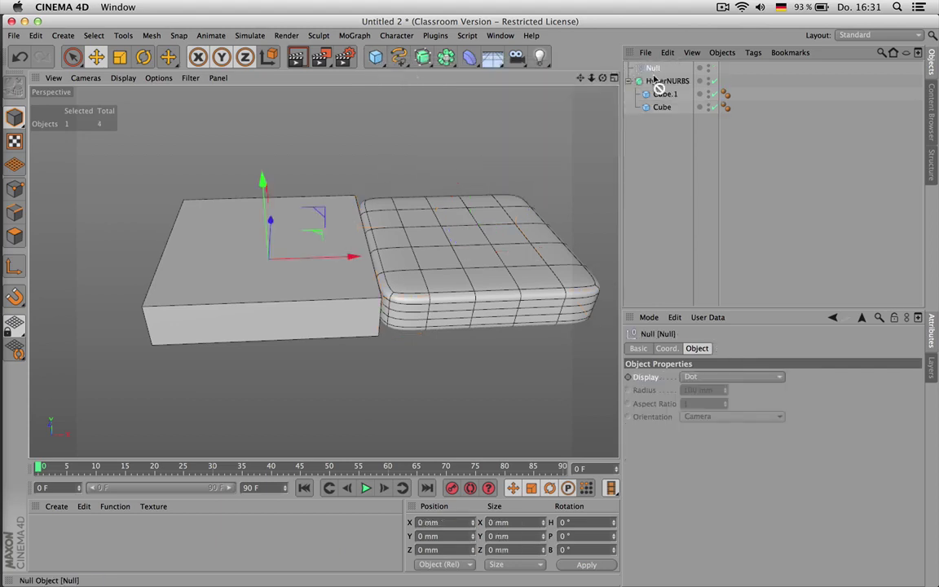
{"action": "left_click_drag", "start_coordinate": [661, 81], "coordinate": [656, 78]}
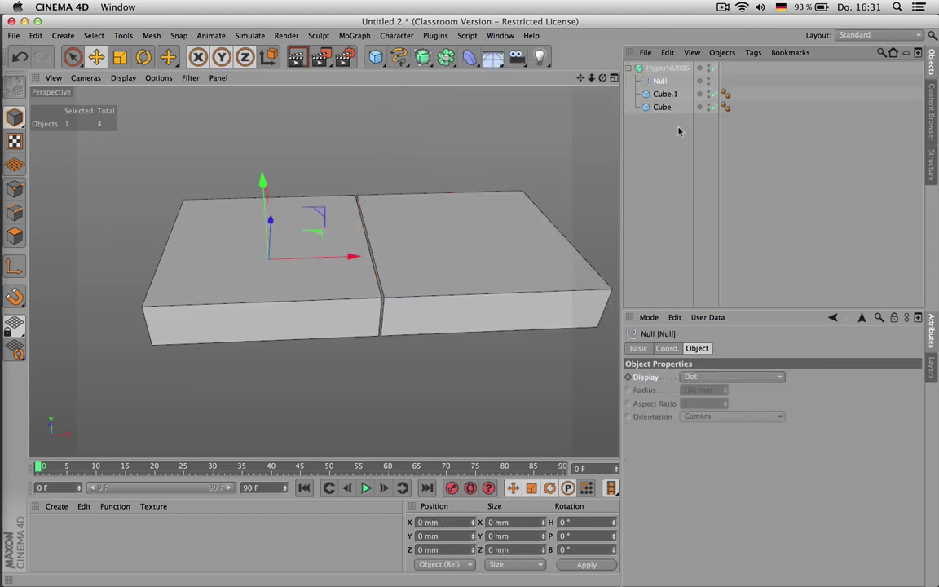
{"action": "left_click_drag", "start_coordinate": [679, 130], "coordinate": [660, 81]}
{"action": "left_click", "coordinate": [667, 120]}
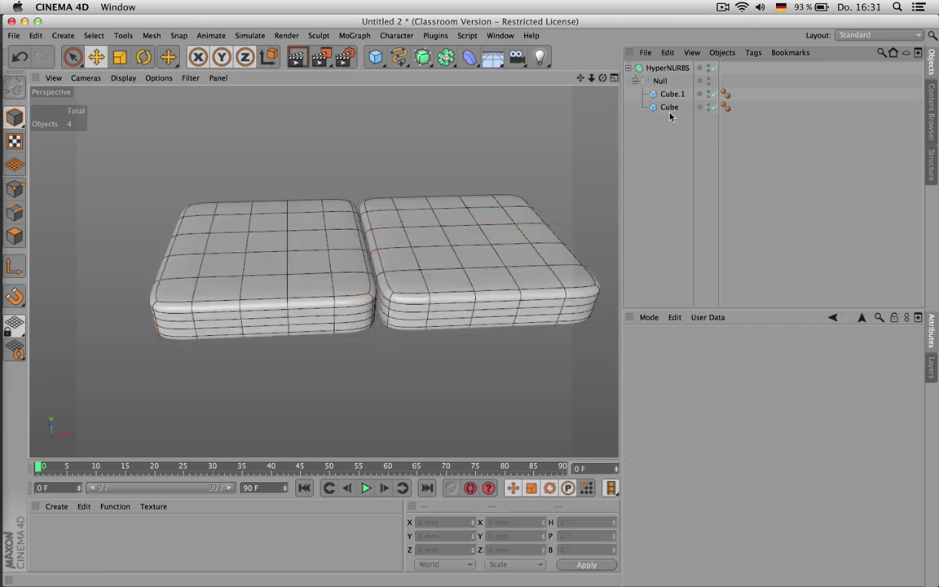
{"action": "left_click", "coordinate": [669, 108]}
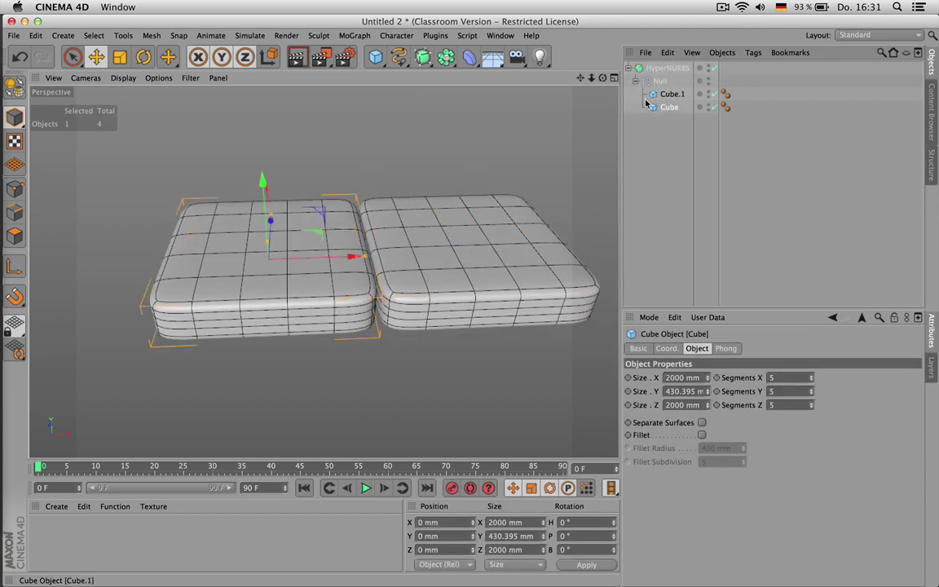
- Delete Cube from the Null and select the remaining Cube.1
{"action": "left_click_drag", "start_coordinate": [581, 78], "coordinate": [547, 80]}
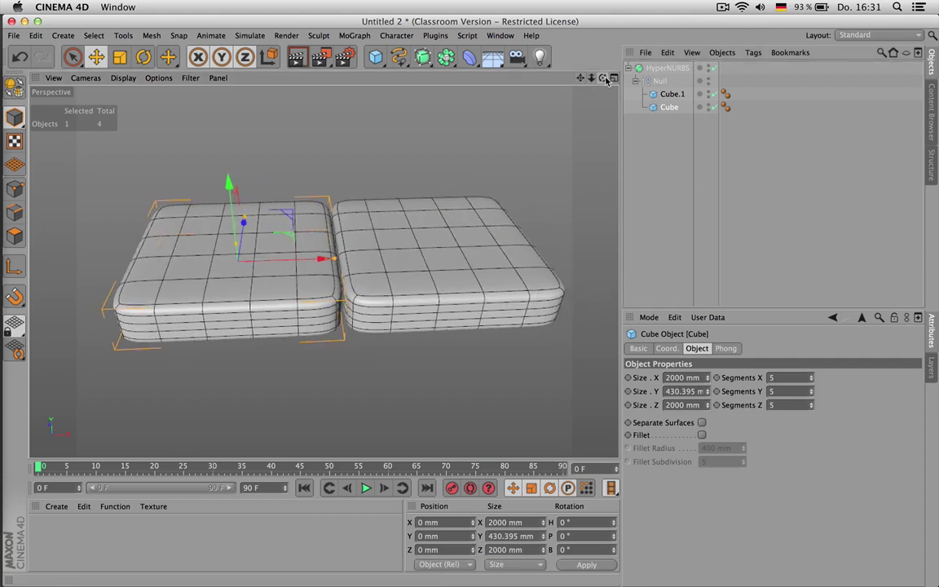
{"action": "left_click_drag", "start_coordinate": [607, 80], "coordinate": [547, 73]}
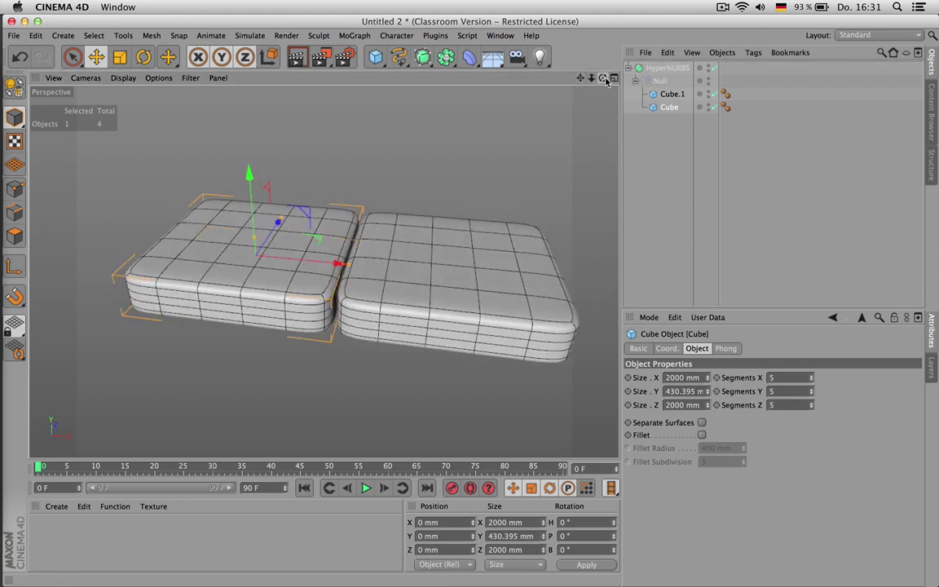
{"action": "key", "text": "Delete"}
{"action": "left_click", "coordinate": [671, 95]}
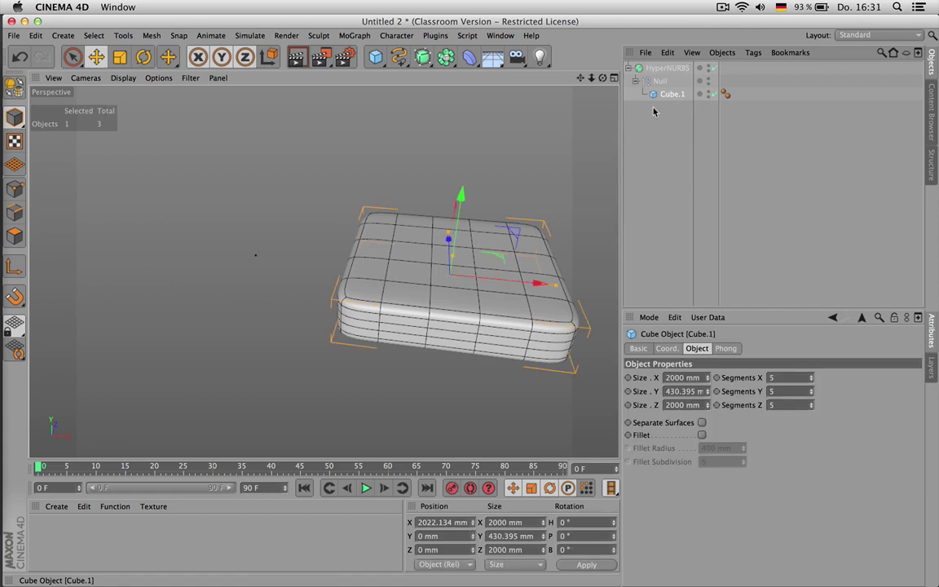
- Create an Instance of Cube.1 and place it inside the Null below Cube.1
{"action": "left_click", "coordinate": [423, 58]}
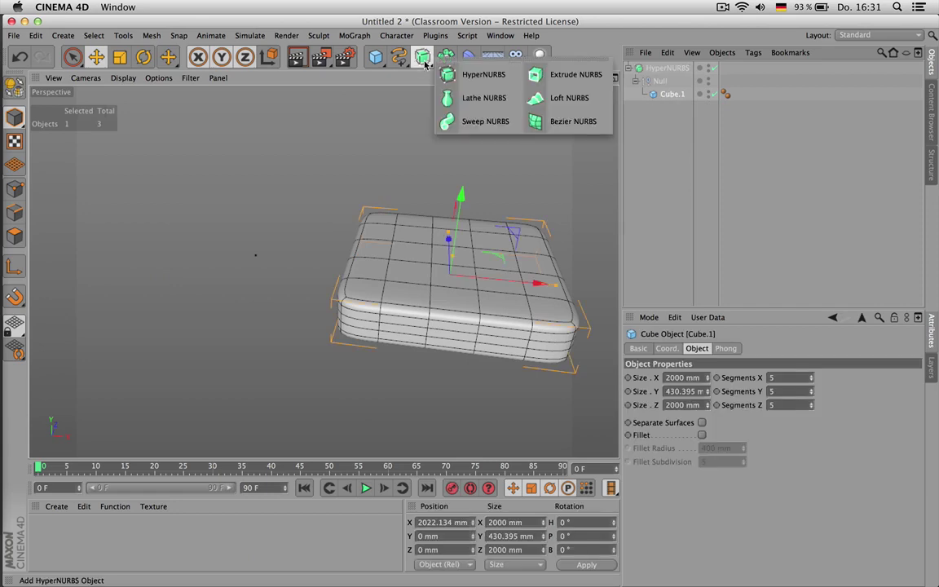
{"action": "left_click", "coordinate": [446, 56]}
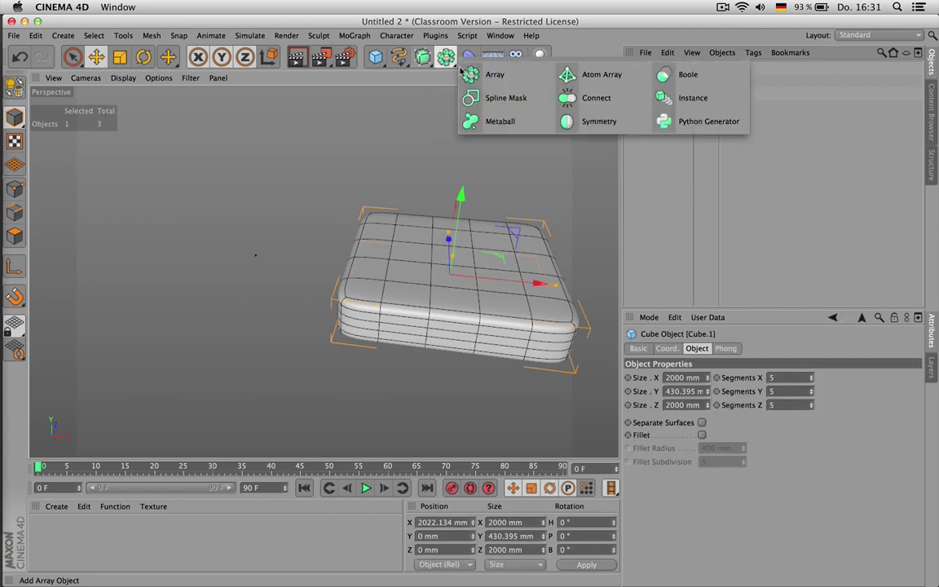
{"action": "left_click", "coordinate": [676, 97]}
{"action": "left_click_drag", "start_coordinate": [674, 68], "coordinate": [665, 114]}
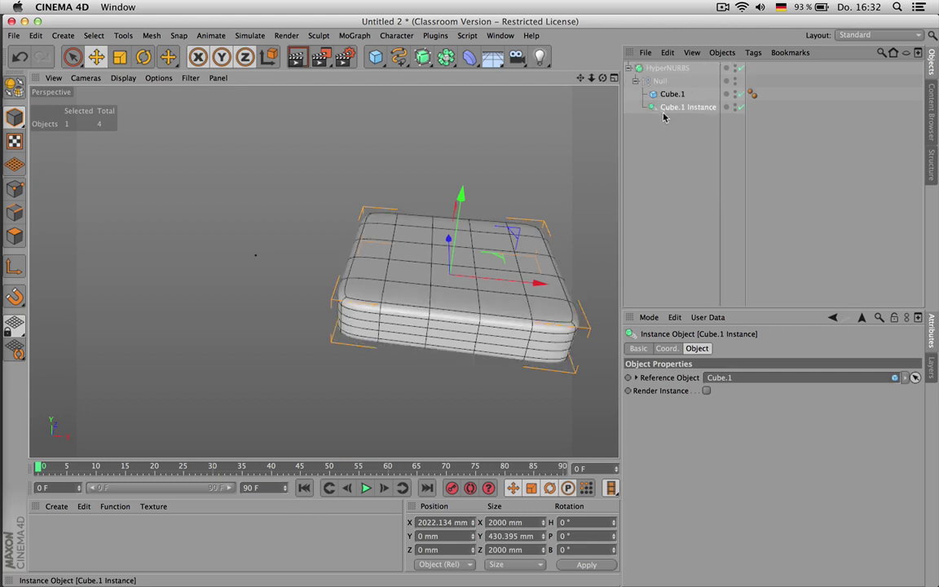
- Move the instance along negative X until it sits beside Cube.1, and stretch Cube.1 to about 2749 mm along Z
{"action": "left_click_drag", "start_coordinate": [540, 283], "coordinate": [339, 274]}
{"action": "left_click", "coordinate": [471, 252]}
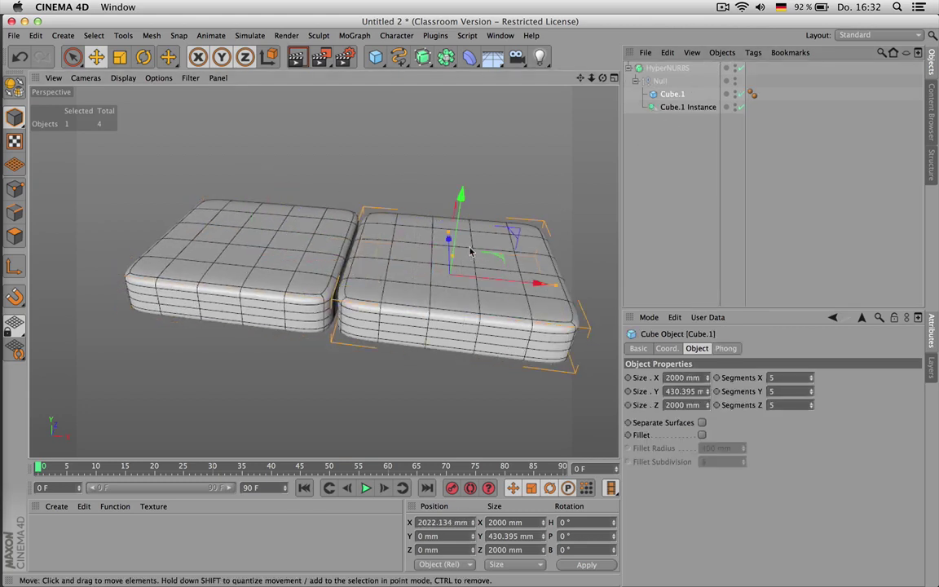
{"action": "left_click_drag", "start_coordinate": [447, 236], "coordinate": [450, 216]}
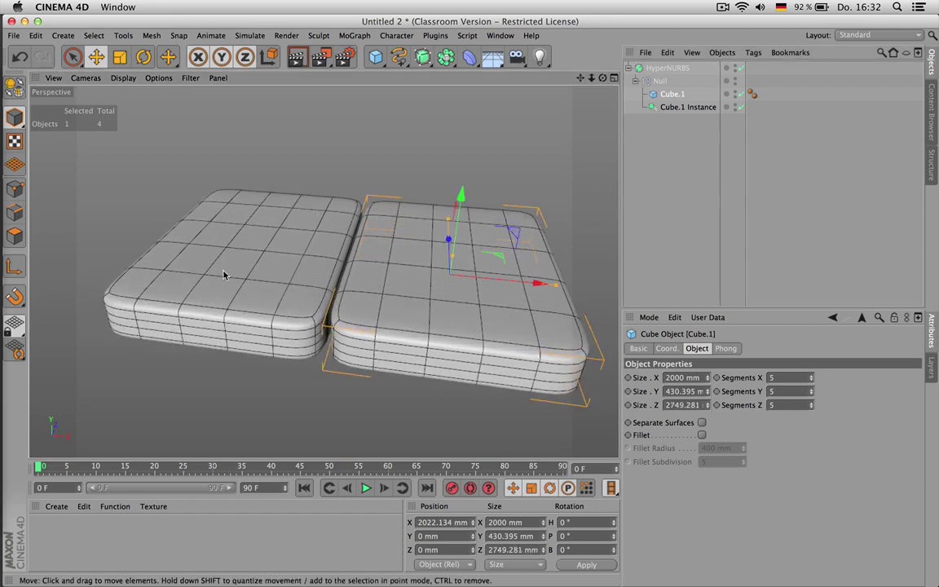
- Delete the Cube.1 instance and the Null, keeping Cube.1 as a direct child of the HyperNURBS
{"action": "left_click", "coordinate": [676, 108]}
{"action": "key", "text": "Delete"}
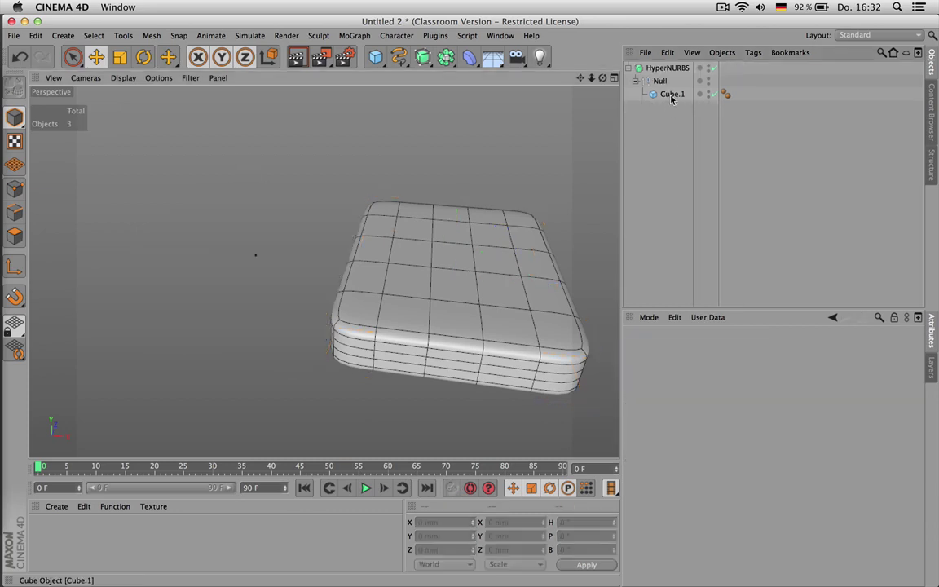
{"action": "left_click_drag", "start_coordinate": [676, 94], "coordinate": [667, 75]}
{"action": "left_click", "coordinate": [663, 95]}
{"action": "key", "text": "Delete"}
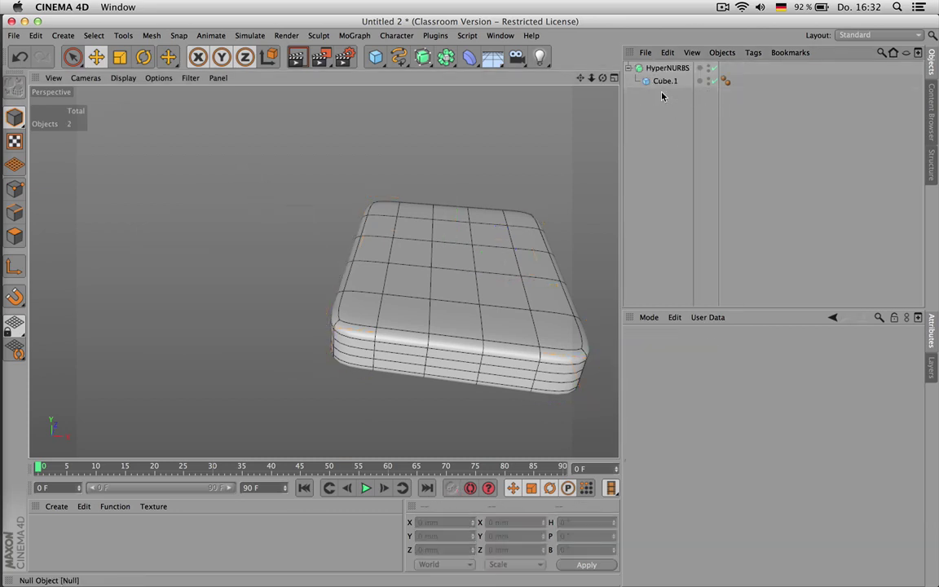
- Reduce the Y segments of Cube.1 to 2
{"action": "left_click", "coordinate": [666, 81]}
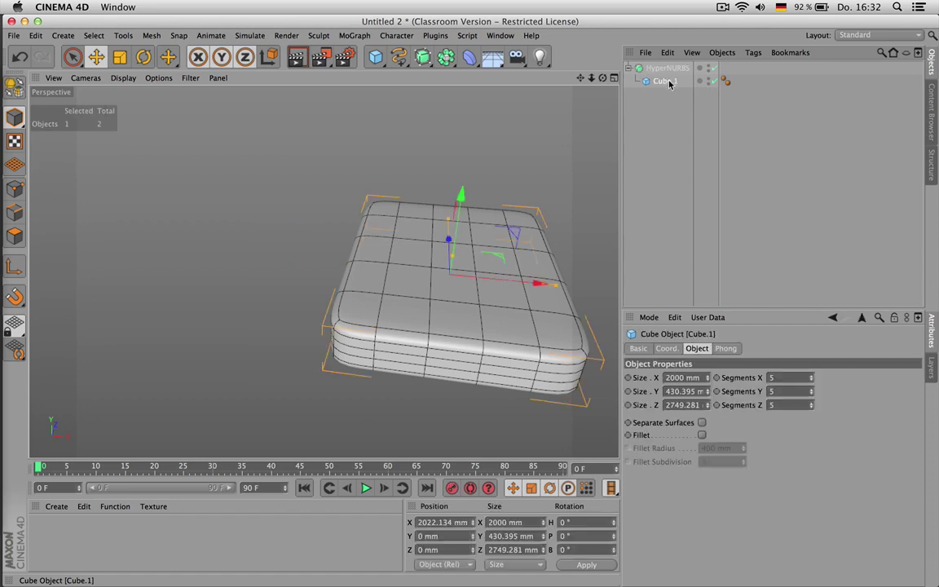
{"action": "left_click_drag", "start_coordinate": [581, 79], "coordinate": [480, 77]}
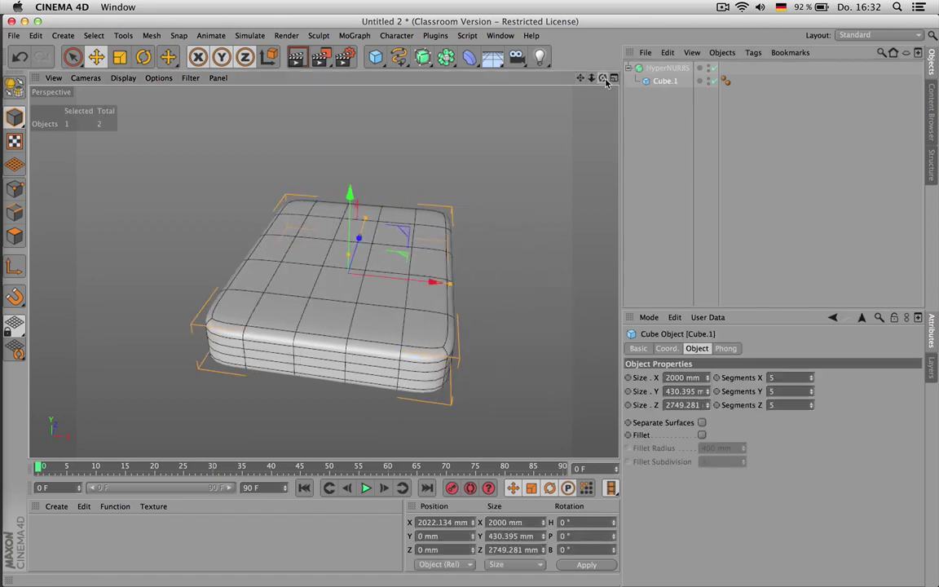
{"action": "left_click_drag", "start_coordinate": [603, 79], "coordinate": [324, 271]}
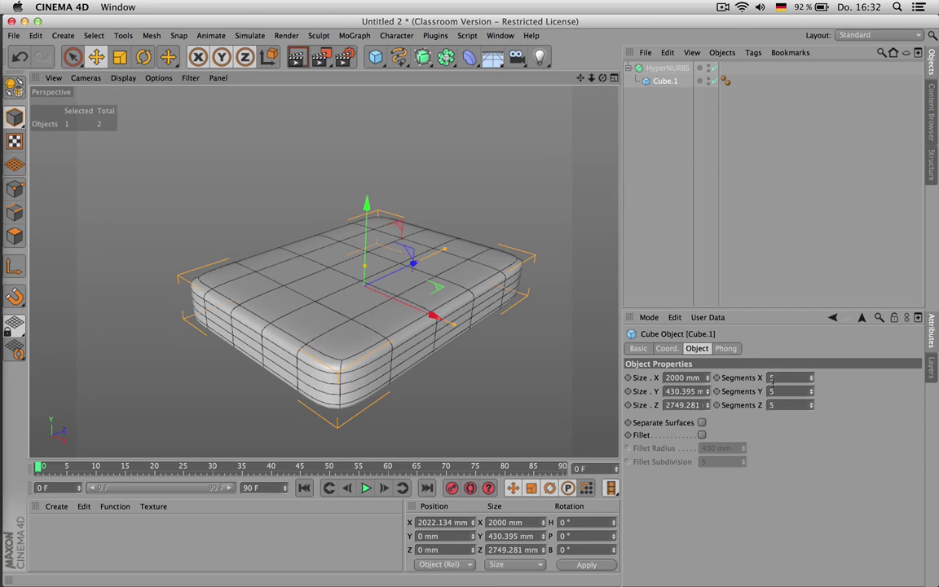
{"action": "left_click", "coordinate": [812, 394]}
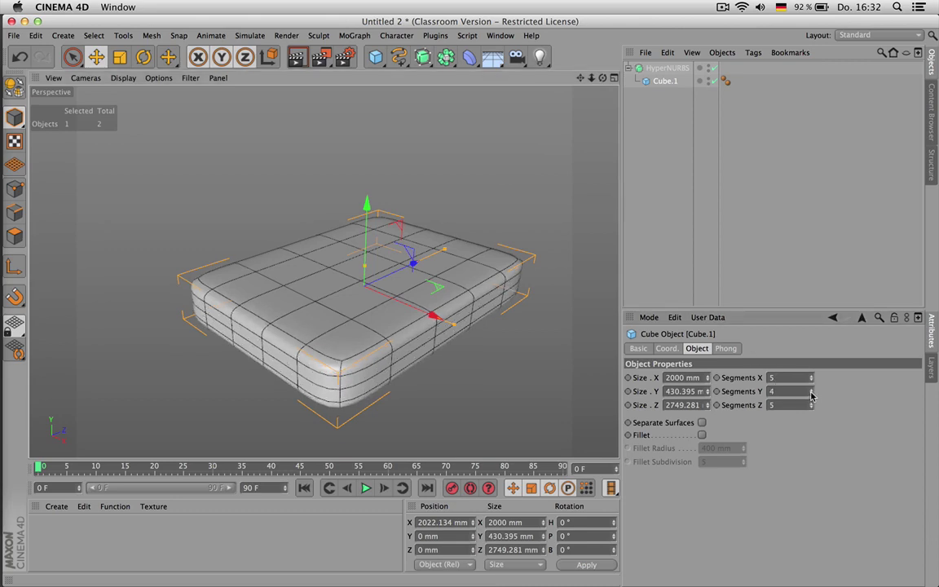
{"action": "left_click", "coordinate": [812, 395]}
{"action": "left_click", "coordinate": [811, 395]}
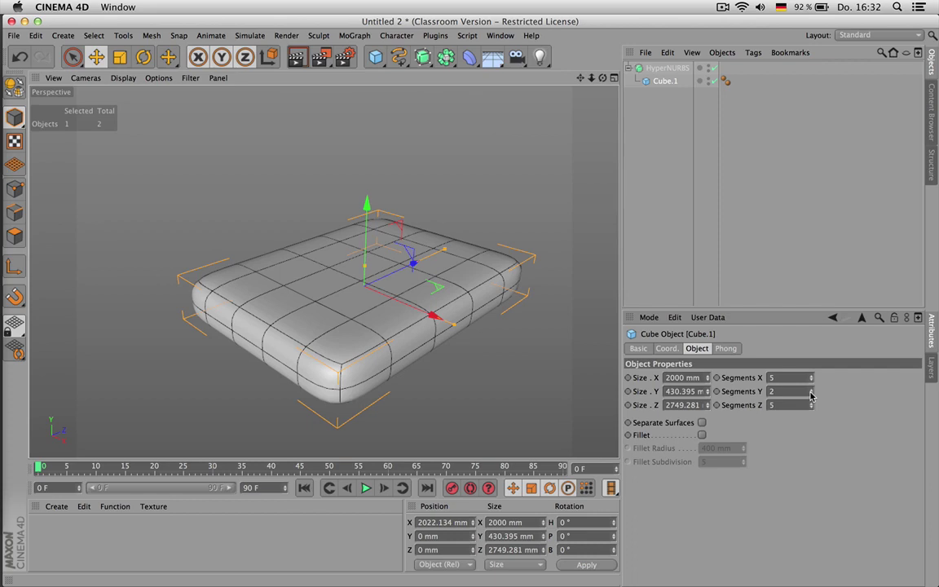
- Delete the HyperNURBS together with Cube.1 and add a Polygon object to the empty scene
{"action": "left_click", "coordinate": [661, 68], "text": "shift"}
{"action": "key", "text": "Delete"}
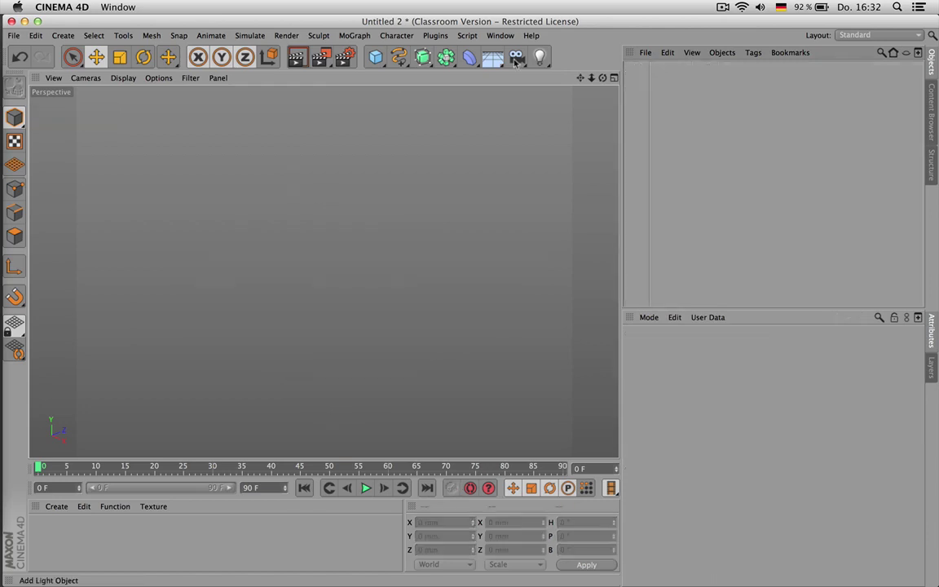
{"action": "left_click", "coordinate": [375, 56]}
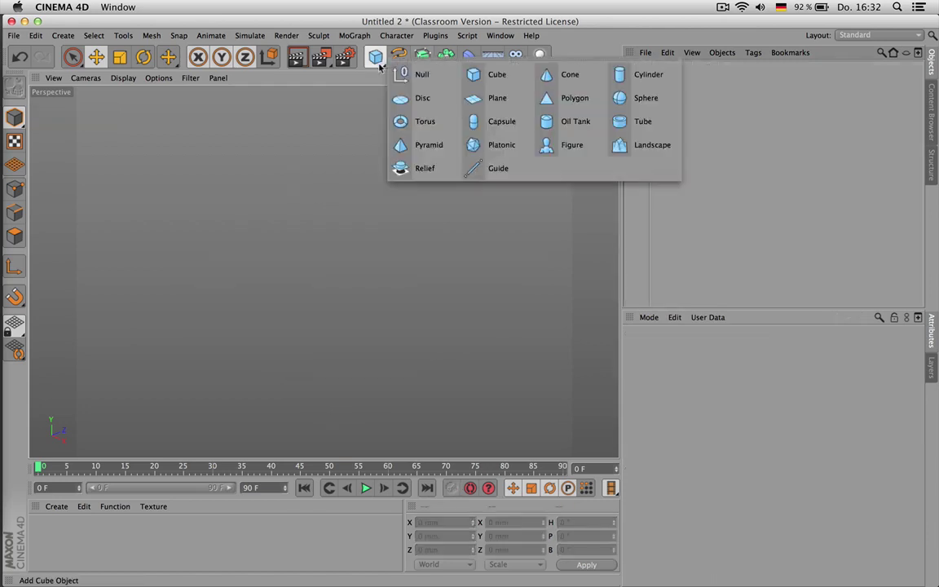
{"action": "left_click", "coordinate": [566, 98]}
{"action": "left_click_drag", "start_coordinate": [580, 79], "coordinate": [678, 144]}
{"action": "scroll", "coordinate": [334, 328], "scroll_direction": "up", "scroll_amount": 5}
{"action": "scroll", "coordinate": [346, 323], "scroll_direction": "up", "scroll_amount": 2}
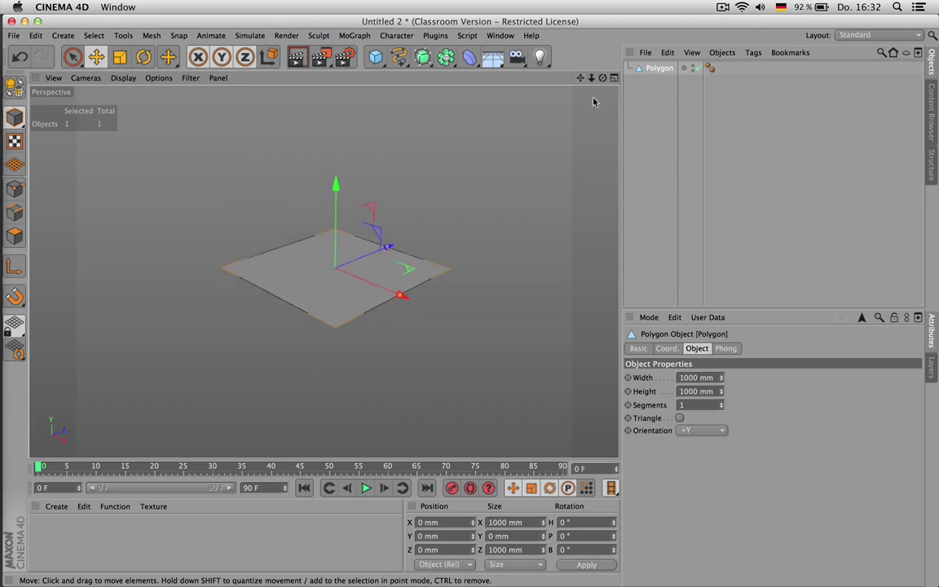
- Add a HyperNURBS as the parent of the Polygon object
{"action": "left_click", "coordinate": [421, 58], "text": "alt"}
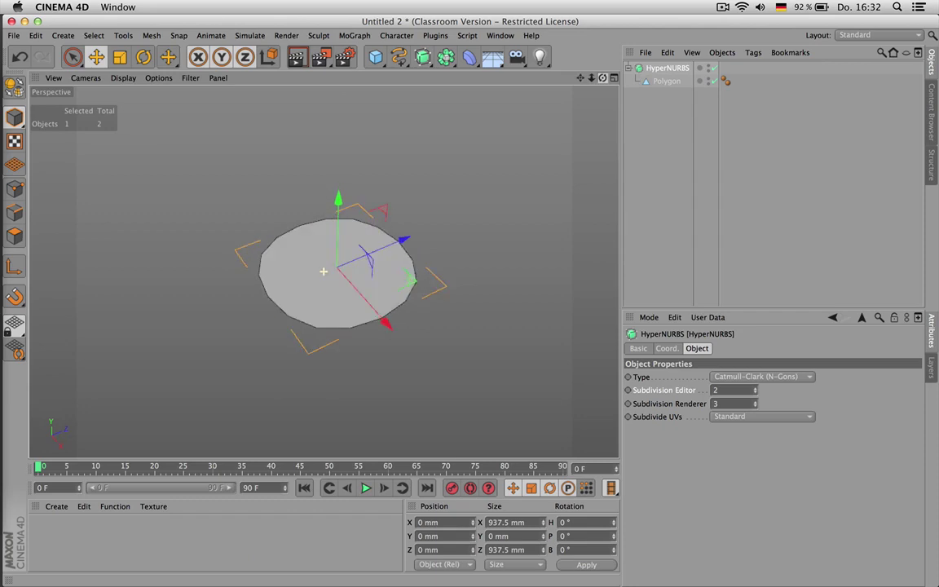
{"action": "left_click_drag", "start_coordinate": [323, 272], "coordinate": [322, 300], "text": "alt"}
{"action": "scroll", "coordinate": [311, 294], "scroll_direction": "up", "scroll_amount": 2}
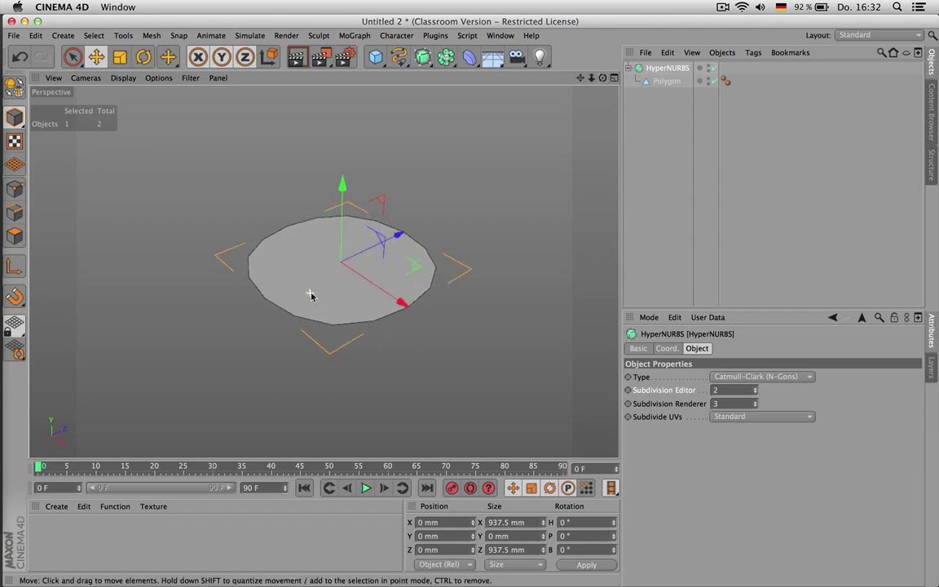
{"action": "left_click_drag", "start_coordinate": [322, 272], "coordinate": [325, 270], "text": "alt"}
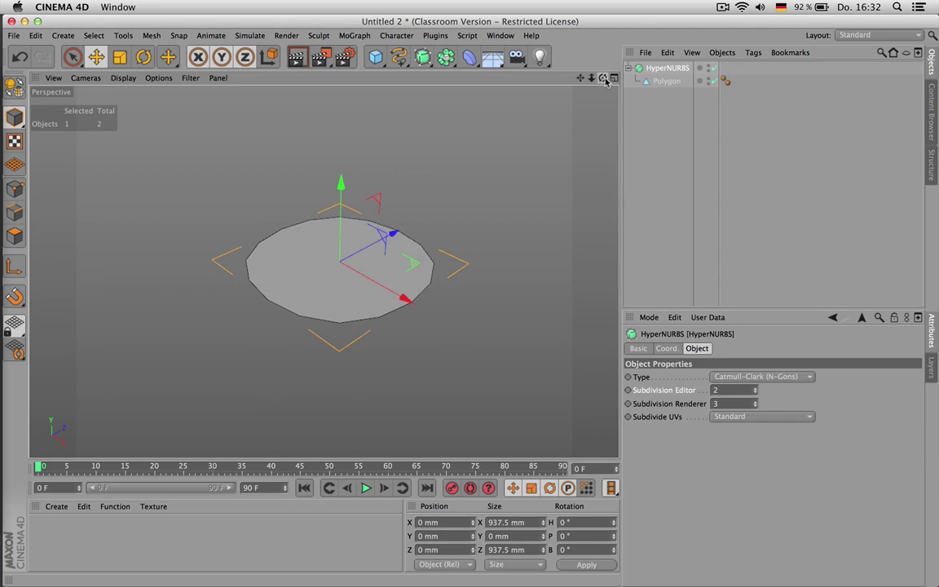
- Stretch the polygon to a height of about 1601 mm along Z and make it editable
{"action": "left_click", "coordinate": [668, 81]}
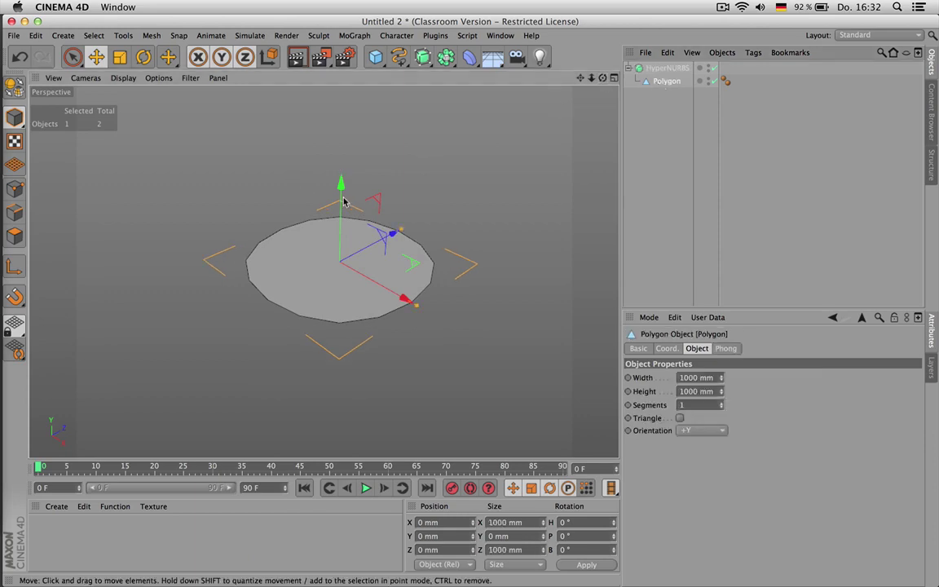
{"action": "left_click_drag", "start_coordinate": [400, 231], "coordinate": [432, 214]}
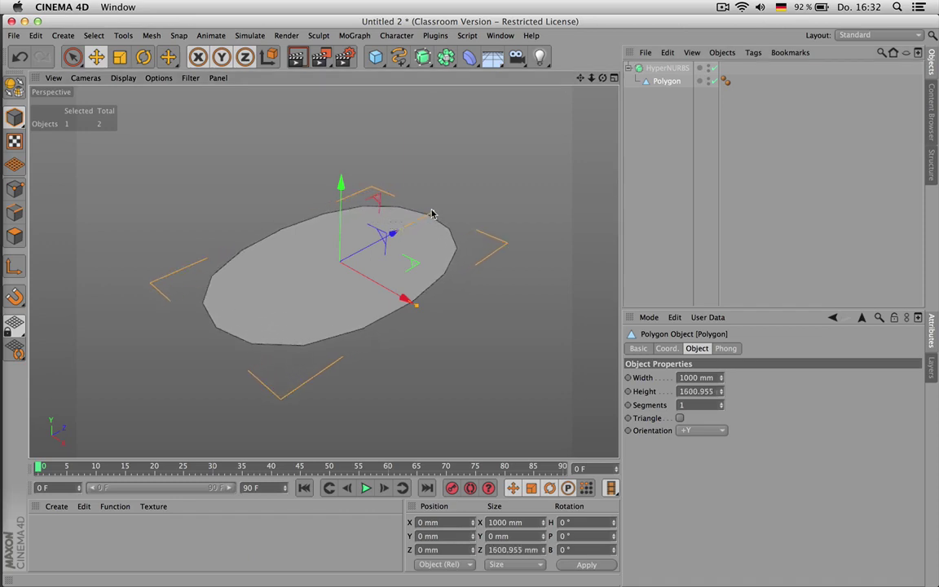
{"action": "left_click", "coordinate": [14, 85]}
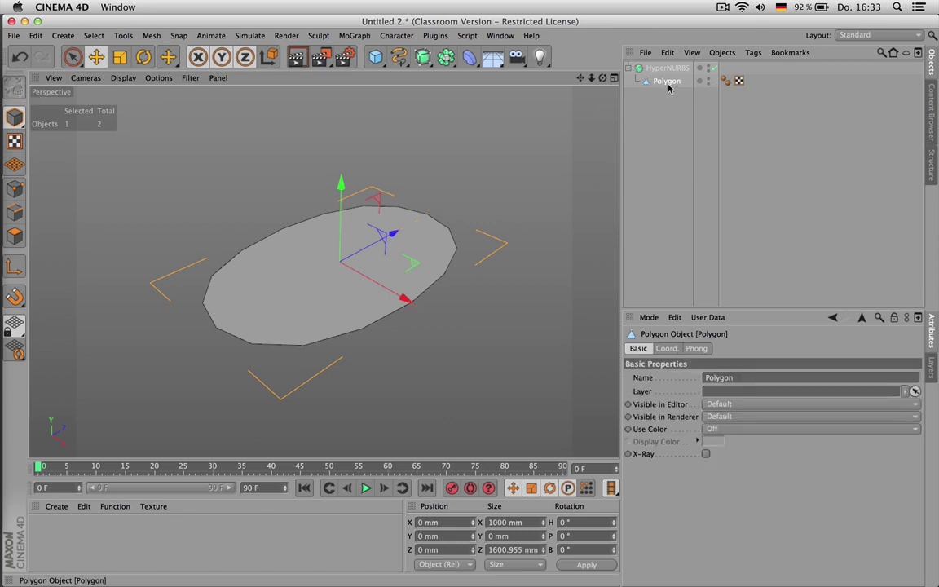
- Cut the polygon's two long edges with Edge Cut at 50% offset and 1 subdivision, with Create N-gons disabled
{"action": "left_click", "coordinate": [15, 213]}
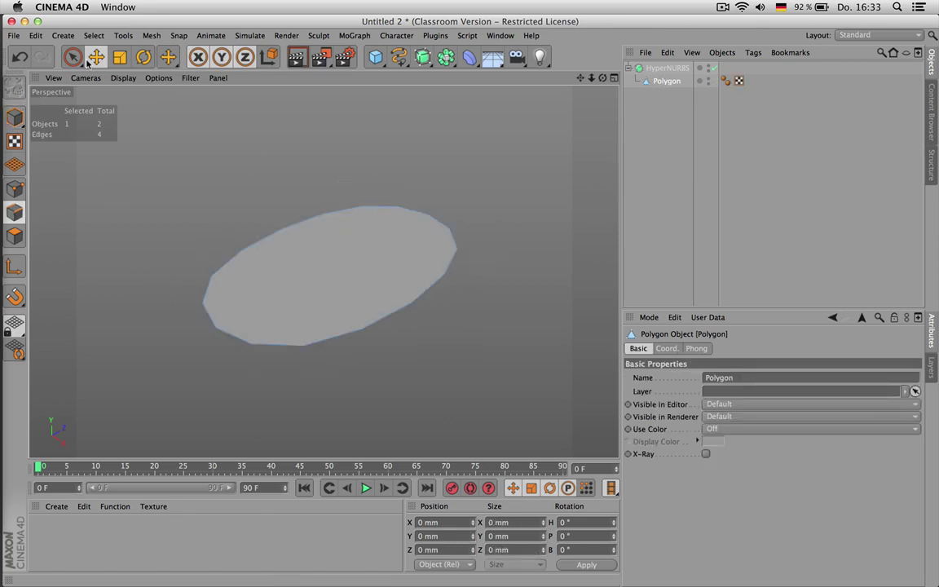
{"action": "left_click", "coordinate": [73, 56]}
{"action": "left_click_drag", "start_coordinate": [258, 205], "coordinate": [413, 294]}
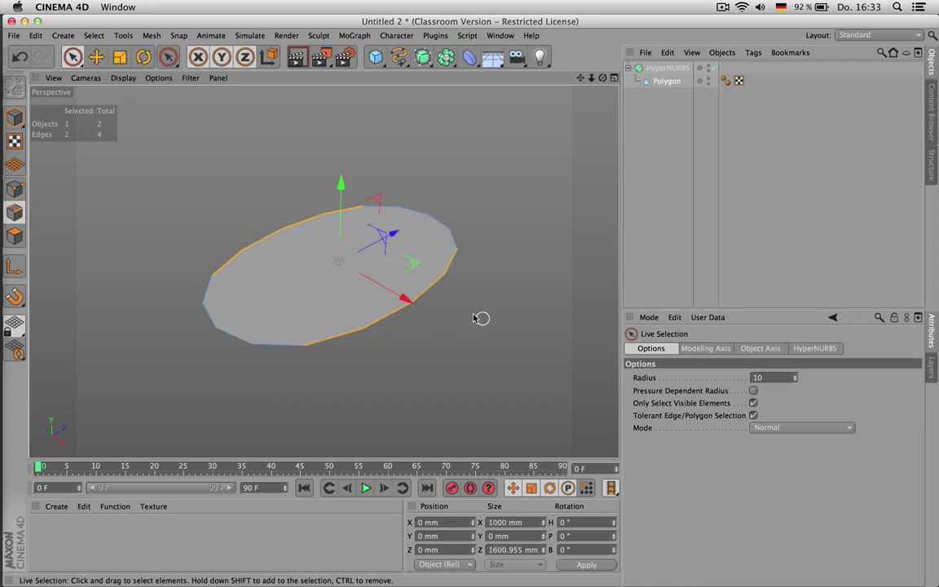
{"action": "key", "text": "m"}
{"action": "key", "text": "f"}
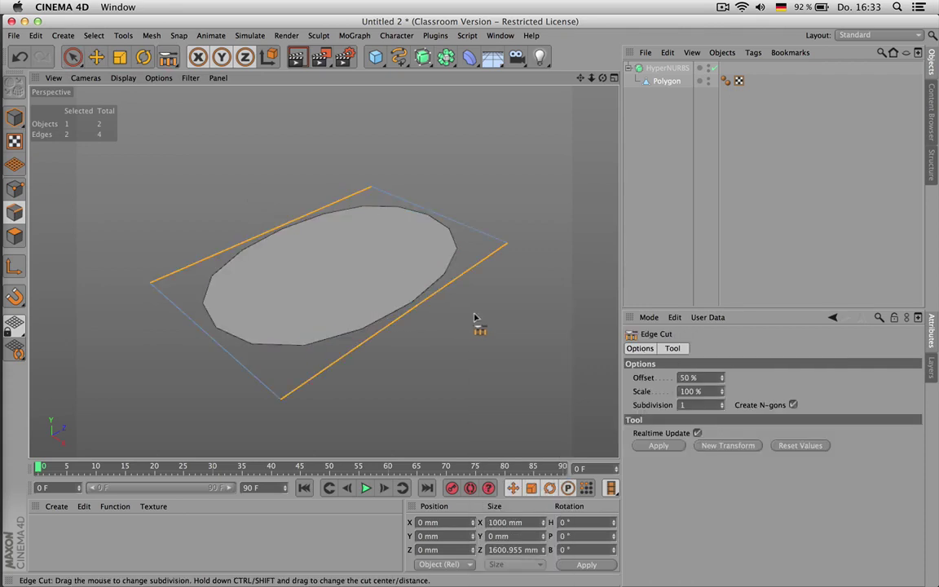
{"action": "left_click", "coordinate": [793, 405]}
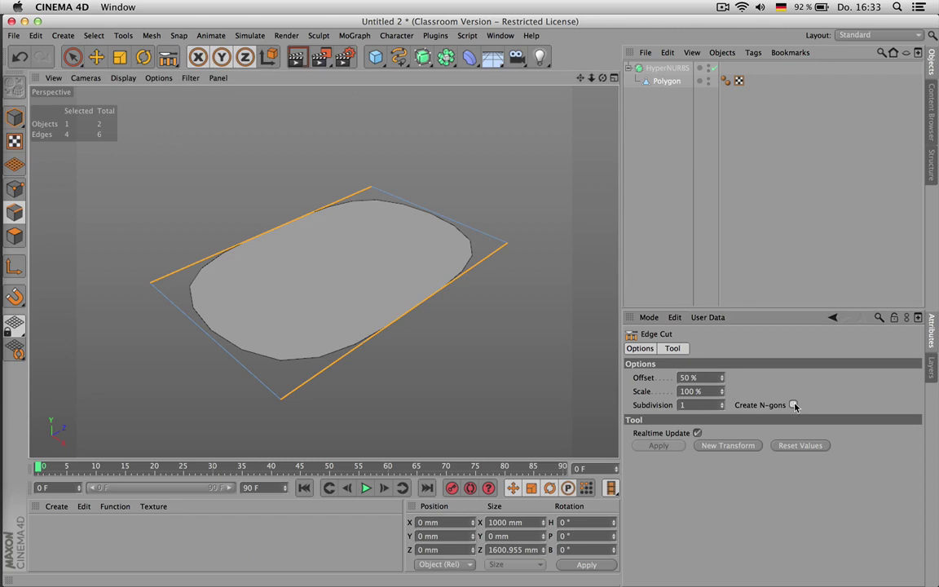
- Select the polygon's far short edge and raise it to about Y 591 mm and Z 322 mm
{"action": "left_click", "coordinate": [73, 57]}
{"action": "left_click", "coordinate": [451, 172]}
{"action": "left_click", "coordinate": [440, 214]}
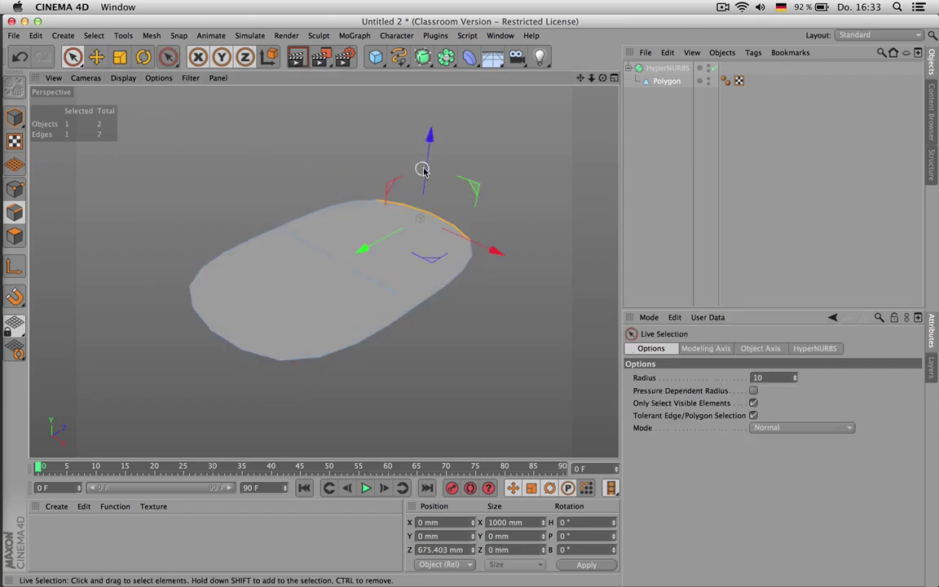
{"action": "left_click_drag", "start_coordinate": [430, 128], "coordinate": [349, 97]}
- Adjust the raised edge in the Right and Perspective views, bringing it to about Y 704 mm and Z 13 mm
{"action": "middle_click", "coordinate": [447, 236]}
{"action": "middle_click", "coordinate": [257, 333]}
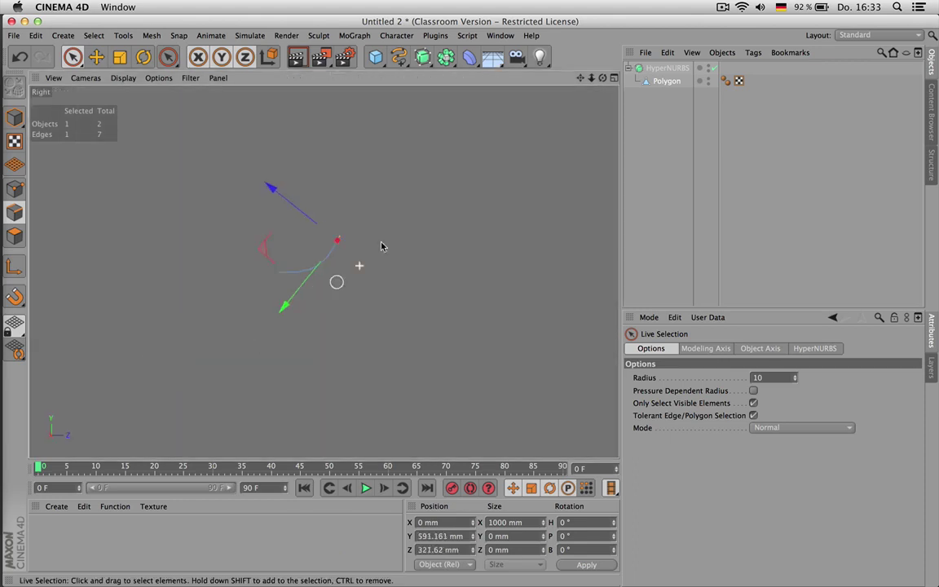
{"action": "middle_click_drag", "start_coordinate": [381, 243], "coordinate": [385, 225], "text": "alt"}
{"action": "right_click_drag", "start_coordinate": [374, 173], "coordinate": [397, 180], "text": "alt"}
{"action": "key", "text": "e"}
{"action": "left_click_drag", "start_coordinate": [435, 221], "coordinate": [398, 214]}
{"action": "middle_click", "coordinate": [403, 232]}
{"action": "middle_click", "coordinate": [259, 180]}
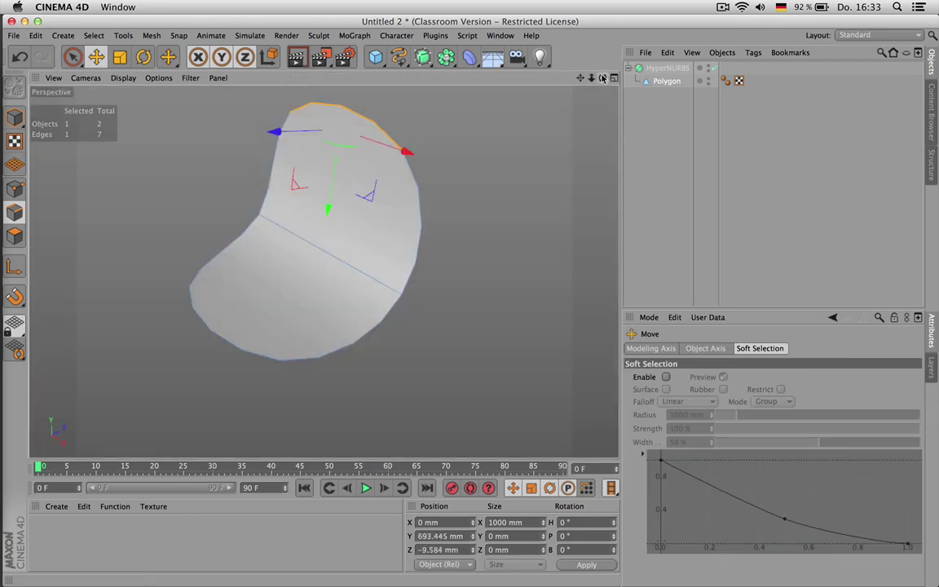
{"action": "left_click_drag", "start_coordinate": [602, 78], "coordinate": [564, 89]}
{"action": "mouse_move", "coordinate": [345, 248]}
{"action": "left_mouse_down"}
{"action": "mouse_move", "coordinate": [337, 257]}
{"action": "mouse_move", "coordinate": [348, 247]}
{"action": "left_mouse_up"}
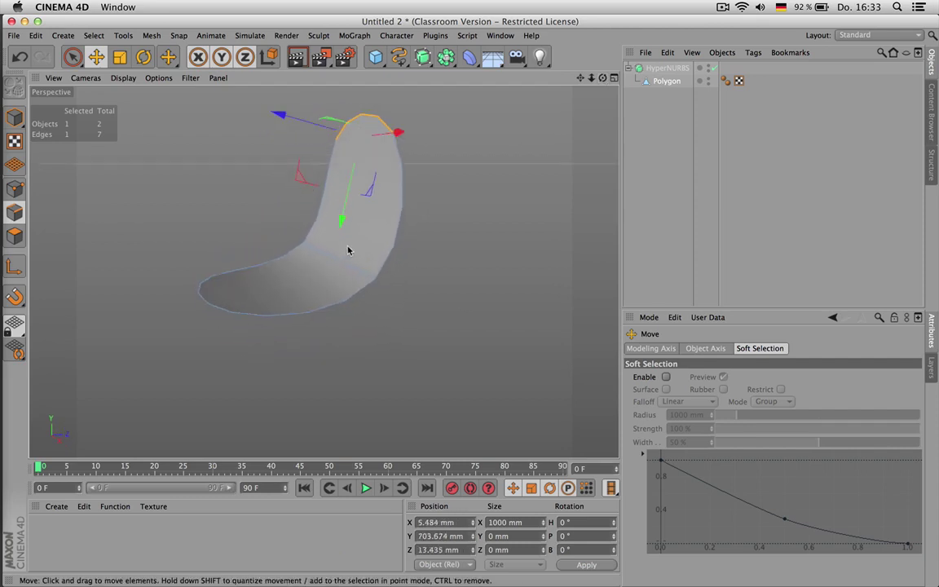
- Select the middle cut edge and shift it to about Y 112 mm and Z -45 mm
{"action": "left_click", "coordinate": [72, 56]}
{"action": "left_click", "coordinate": [331, 254]}
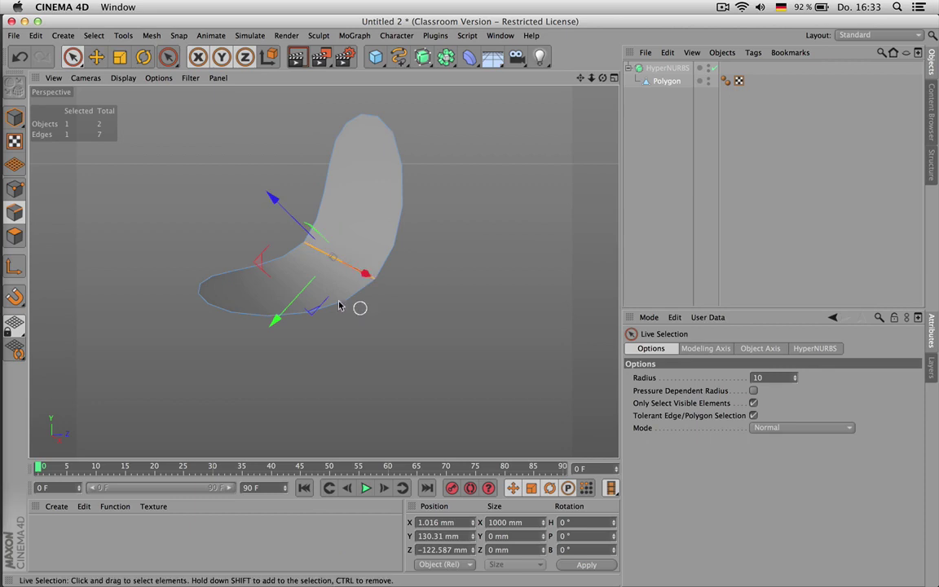
{"action": "left_click_drag", "start_coordinate": [301, 225], "coordinate": [319, 233]}
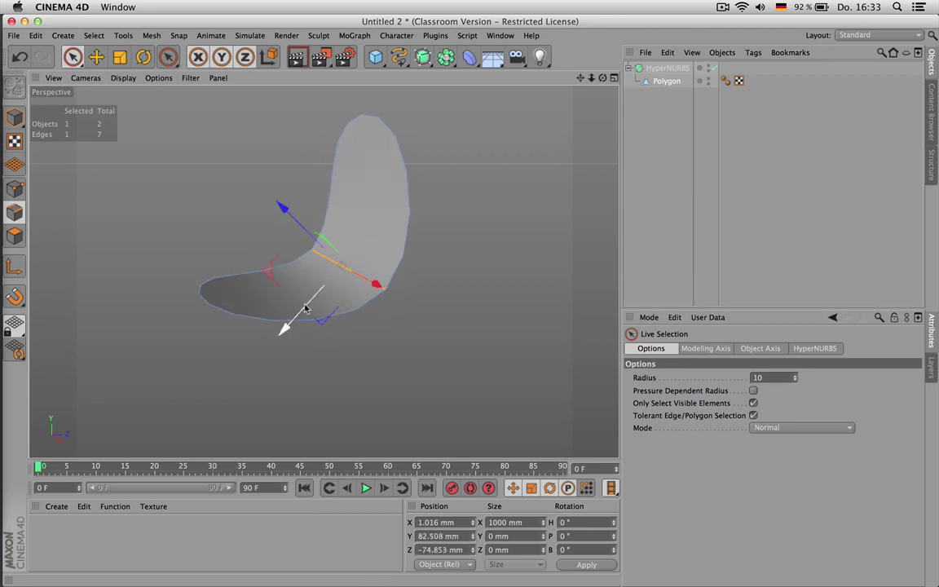
{"action": "left_click_drag", "start_coordinate": [306, 308], "coordinate": [317, 299]}
{"action": "left_click_drag", "start_coordinate": [604, 77], "coordinate": [581, 62]}
{"action": "left_click_drag", "start_coordinate": [323, 272], "coordinate": [389, 234], "text": "alt"}
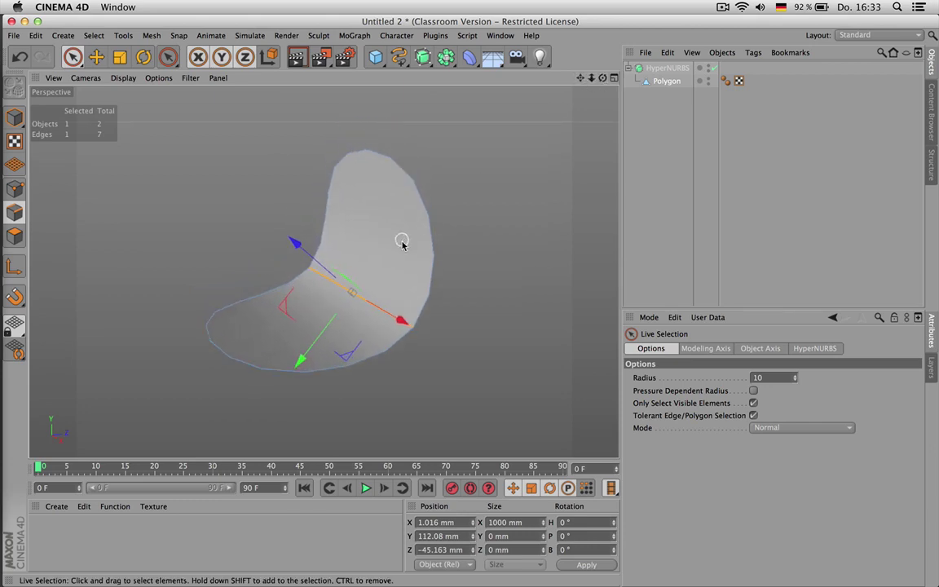
- Ring-select the polygon's three crosswise edges and cut them with Edge Cut at 50% offset and 1 subdivision, without N-gons
{"action": "left_click_drag", "start_coordinate": [604, 78], "coordinate": [630, 84]}
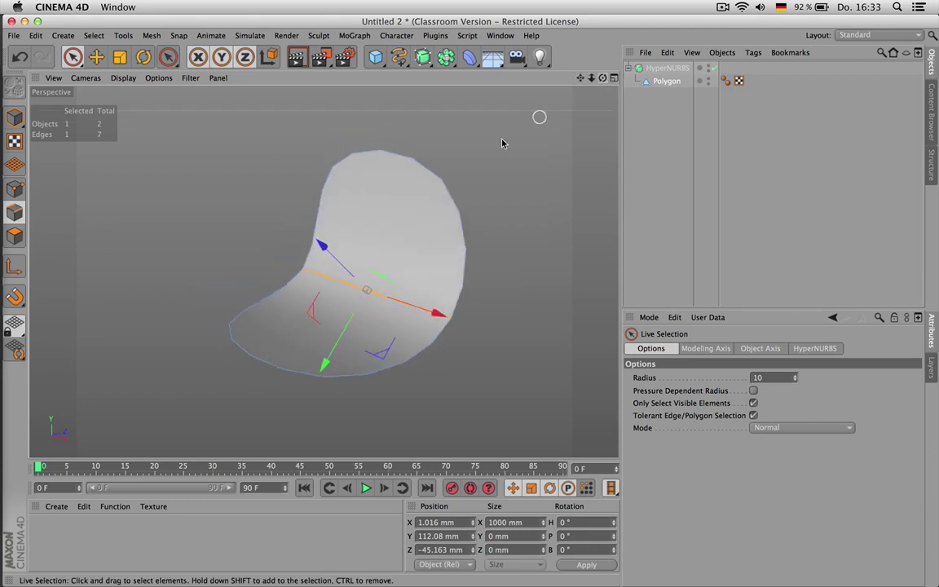
{"action": "key", "text": "u"}
{"action": "key", "text": "b"}
{"action": "left_click", "coordinate": [436, 159]}
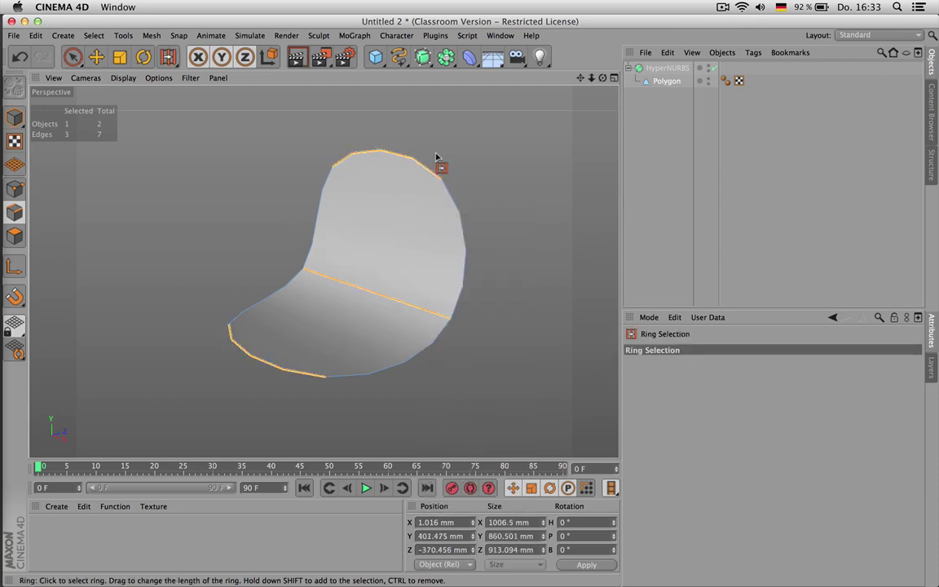
{"action": "key", "text": "m"}
{"action": "key", "text": "f"}
{"action": "left_click", "coordinate": [473, 159]}
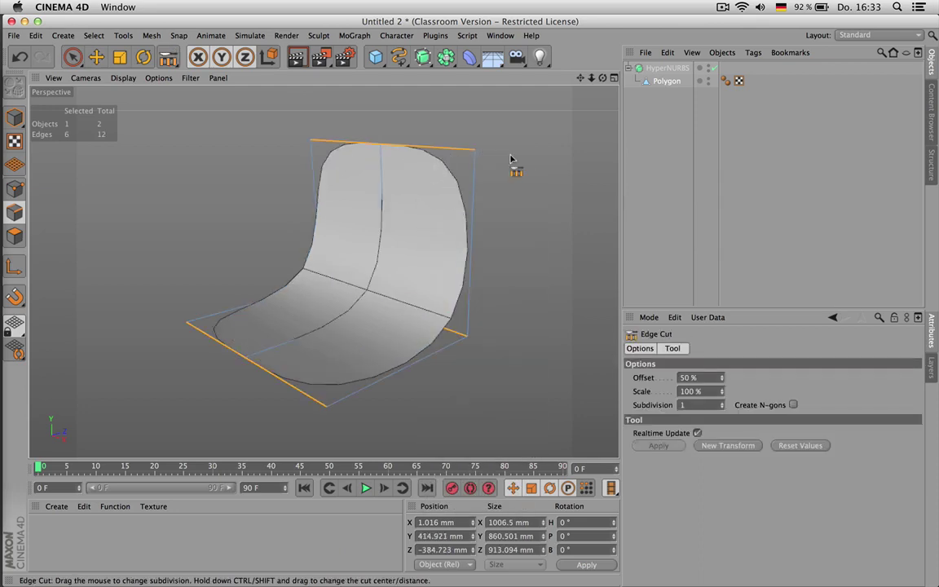
- Box-select the three outer points along one side of the polygon and delete them, keeping only half the shape
{"action": "left_click_drag", "start_coordinate": [597, 87], "coordinate": [479, 254], "text": "alt"}
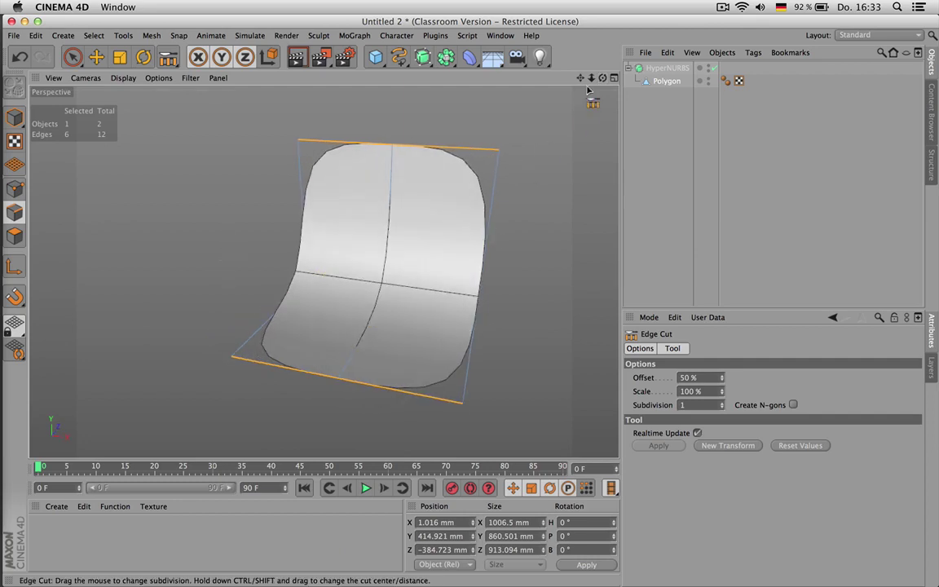
{"action": "left_click_drag", "start_coordinate": [603, 79], "coordinate": [646, 79]}
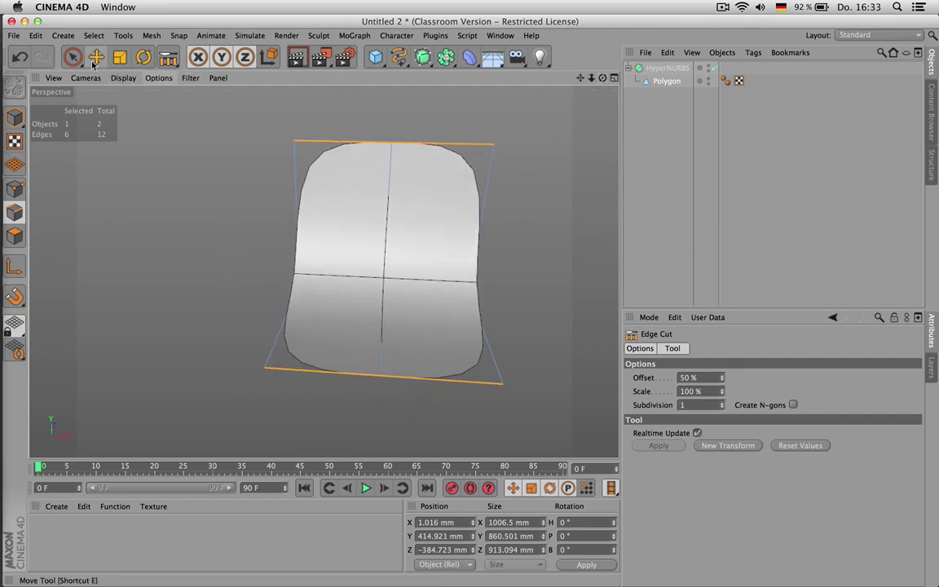
{"action": "left_click_drag", "start_coordinate": [73, 57], "coordinate": [135, 96]}
{"action": "left_click", "coordinate": [15, 188]}
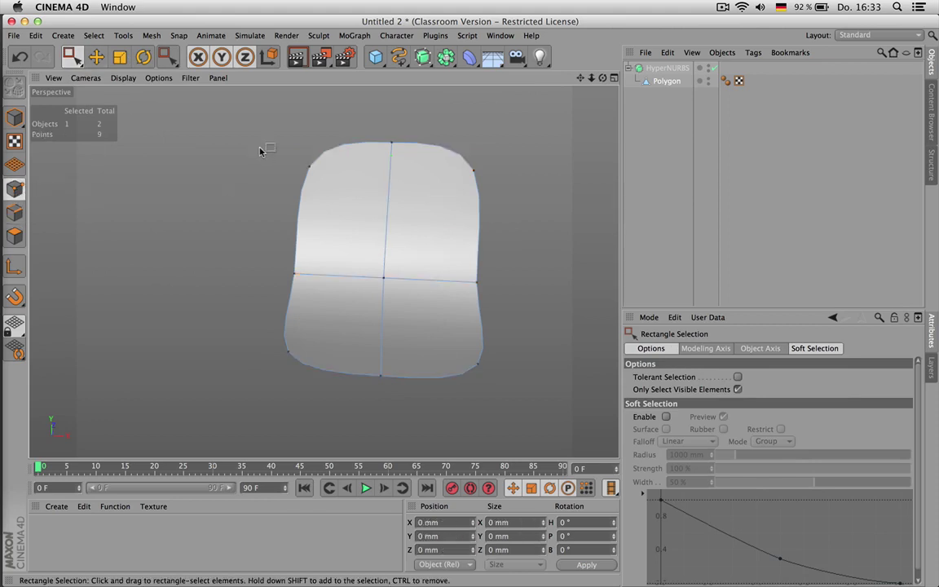
{"action": "left_click_drag", "start_coordinate": [245, 124], "coordinate": [317, 393]}
{"action": "key", "text": "Delete"}
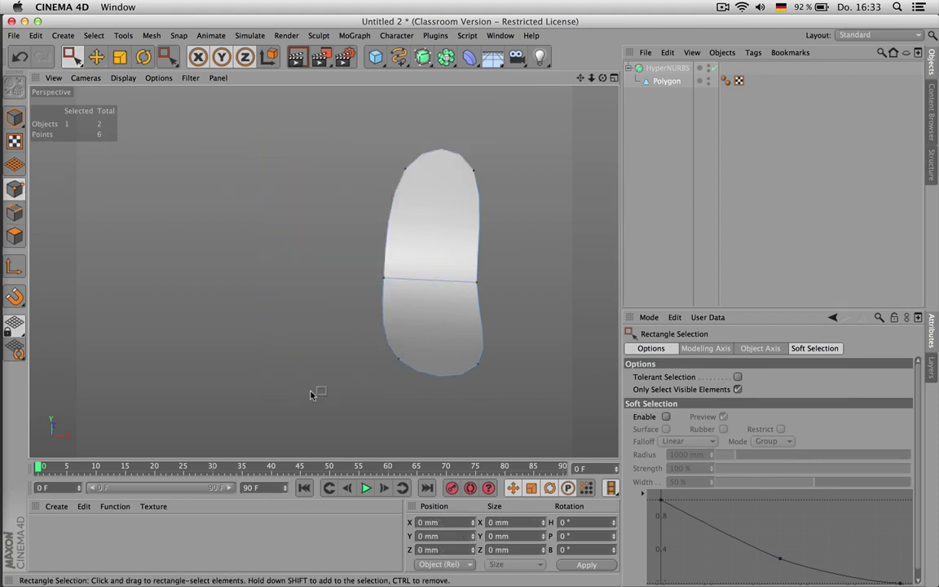
- Add a Symmetry object inside the HyperNURBS and make the half polygon its child
{"action": "left_click", "coordinate": [653, 84]}
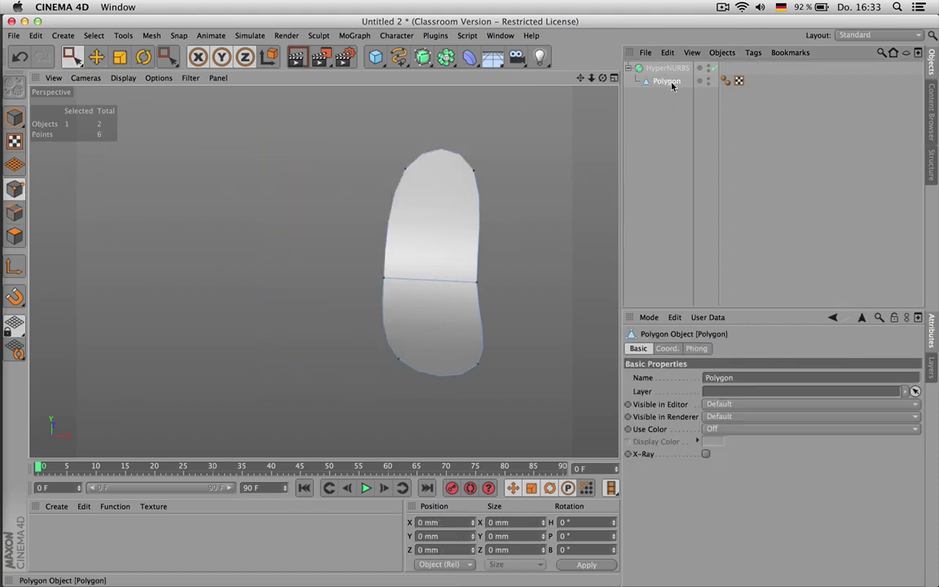
{"action": "left_click", "coordinate": [423, 58]}
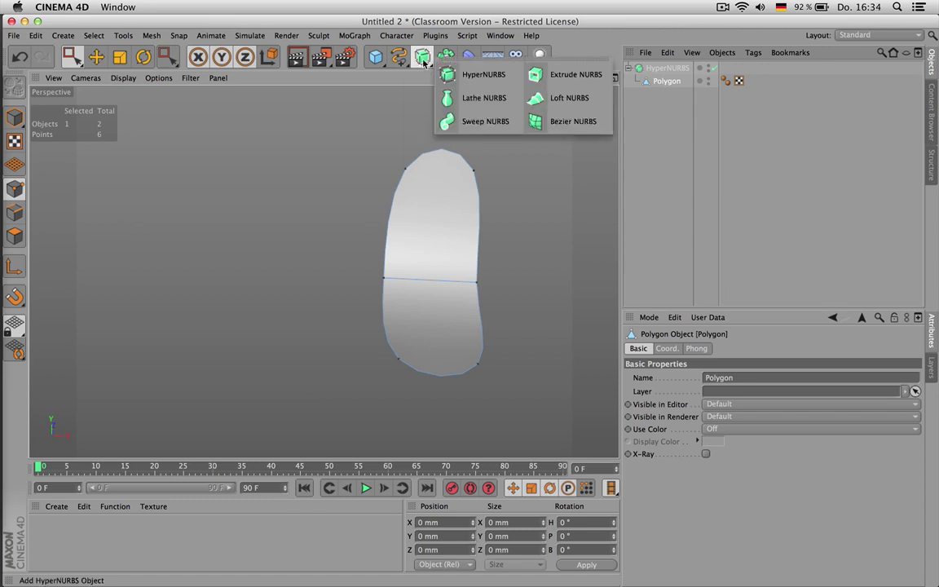
{"action": "left_click", "coordinate": [446, 56]}
{"action": "left_click", "coordinate": [589, 121]}
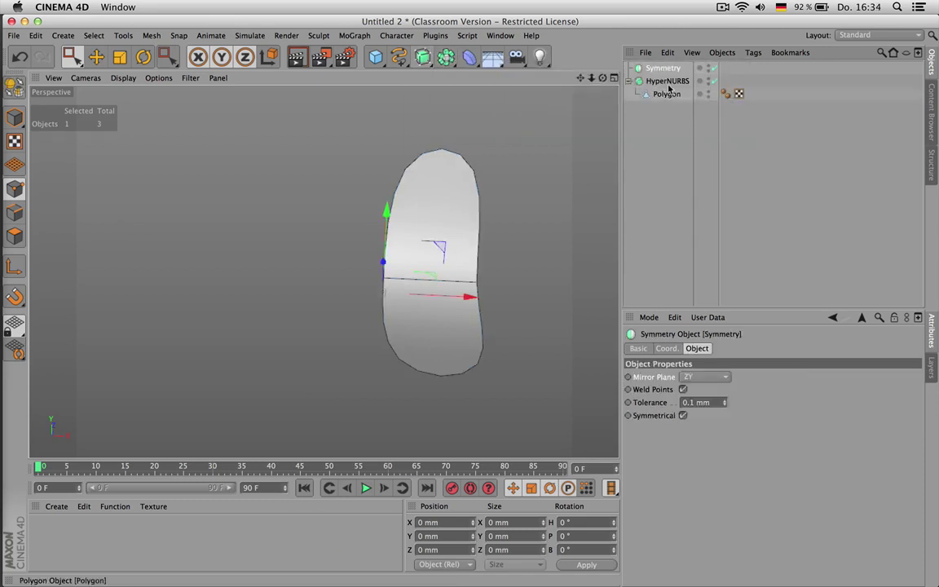
{"action": "left_click_drag", "start_coordinate": [665, 78], "coordinate": [666, 82]}
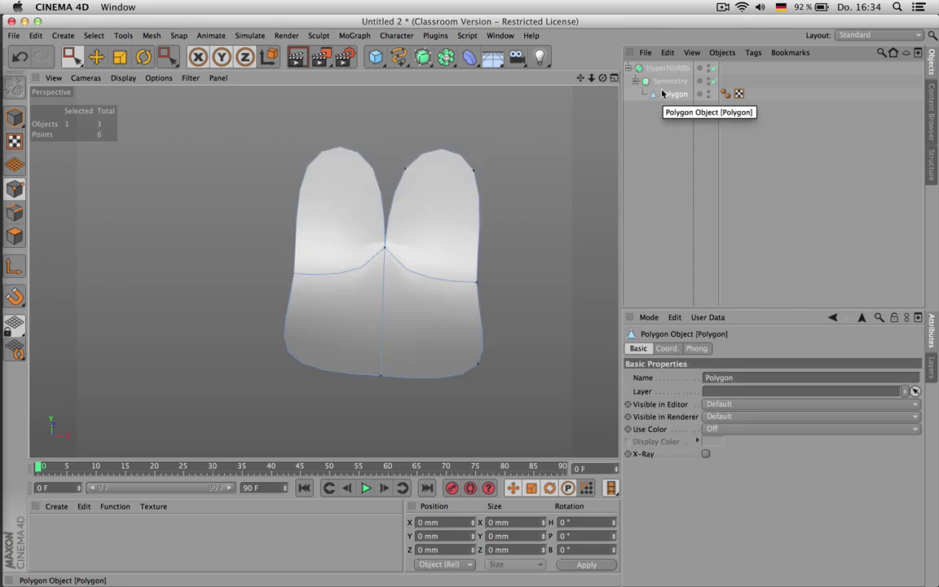
- Set the X position of the polygon's upper centre point to 0 mm with the HyperNURBS temporarily switched off
{"action": "left_click", "coordinate": [708, 69]}
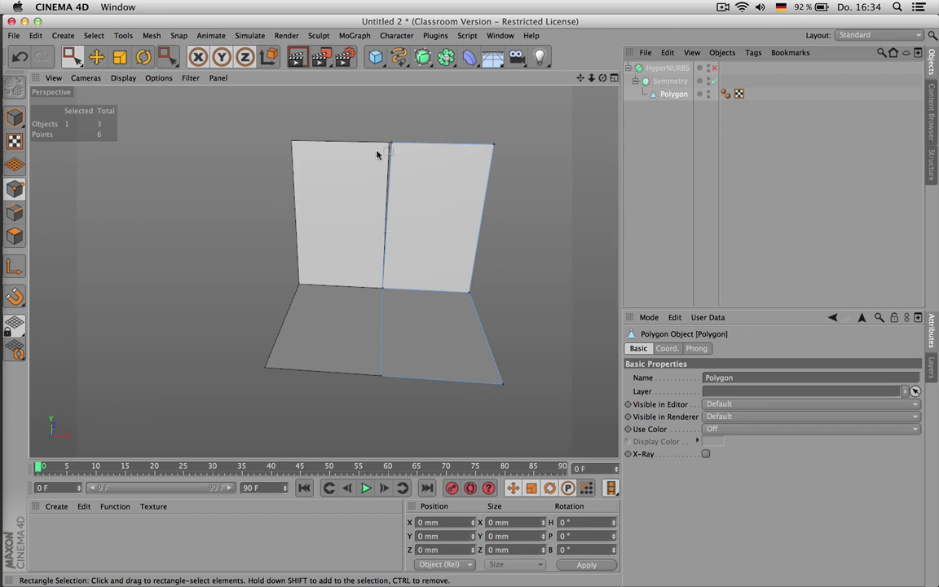
{"action": "left_click_drag", "start_coordinate": [369, 129], "coordinate": [401, 163]}
{"action": "scroll", "coordinate": [397, 184], "scroll_direction": "up", "scroll_amount": 2}
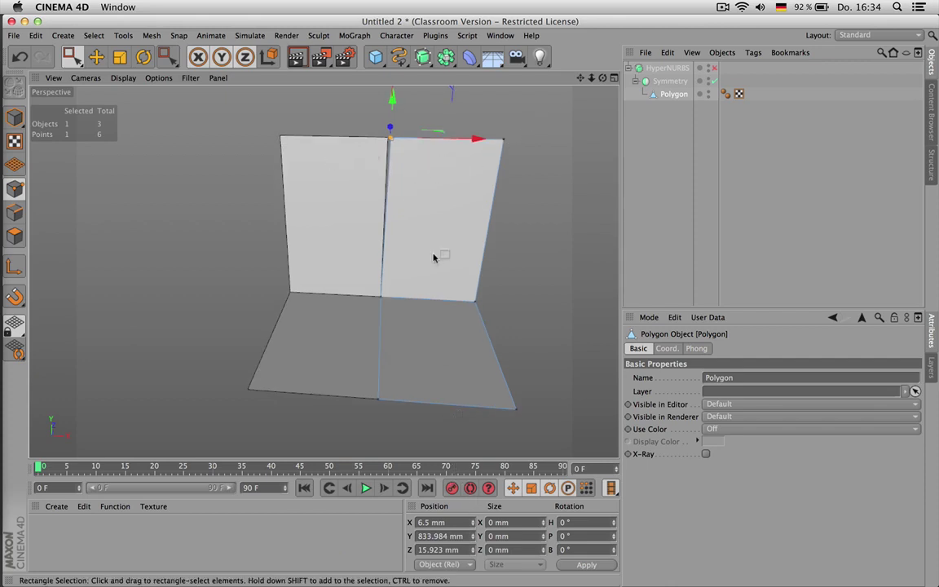
{"action": "left_click_drag", "start_coordinate": [358, 131], "coordinate": [393, 441]}
{"action": "left_click_drag", "start_coordinate": [405, 128], "coordinate": [377, 147]}
{"action": "left_click", "coordinate": [436, 522]}
{"action": "type", "text": "0"}
{"action": "key", "text": "Return"}
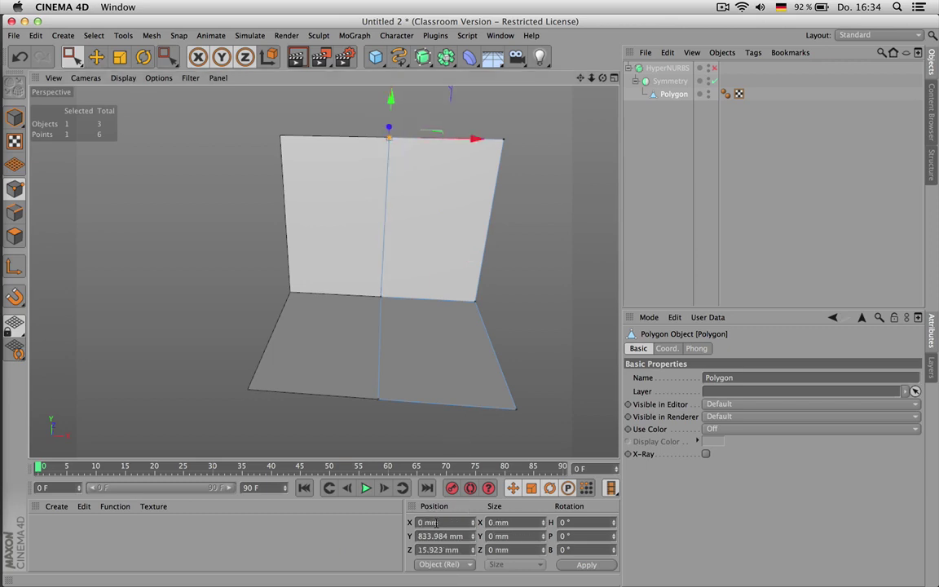
{"action": "left_click", "coordinate": [714, 69]}
- Try moving the upper and lower centre points off the mirror plane, to about X 127 mm and X 107 mm
{"action": "left_click_drag", "start_coordinate": [603, 78], "coordinate": [581, 79]}
{"action": "left_click_drag", "start_coordinate": [324, 272], "coordinate": [325, 271], "text": "alt"}
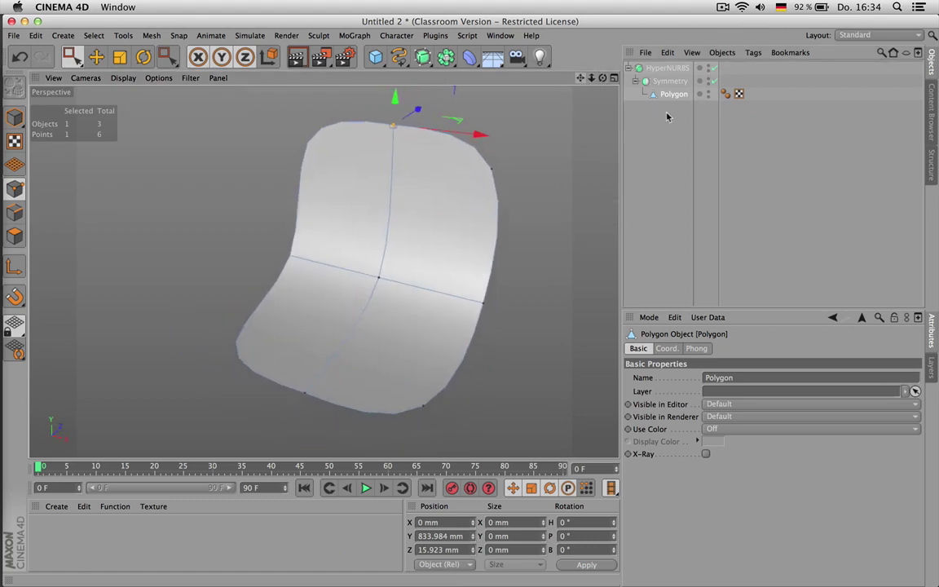
{"action": "left_click_drag", "start_coordinate": [477, 133], "coordinate": [488, 138]}
{"action": "left_click", "coordinate": [493, 144]}
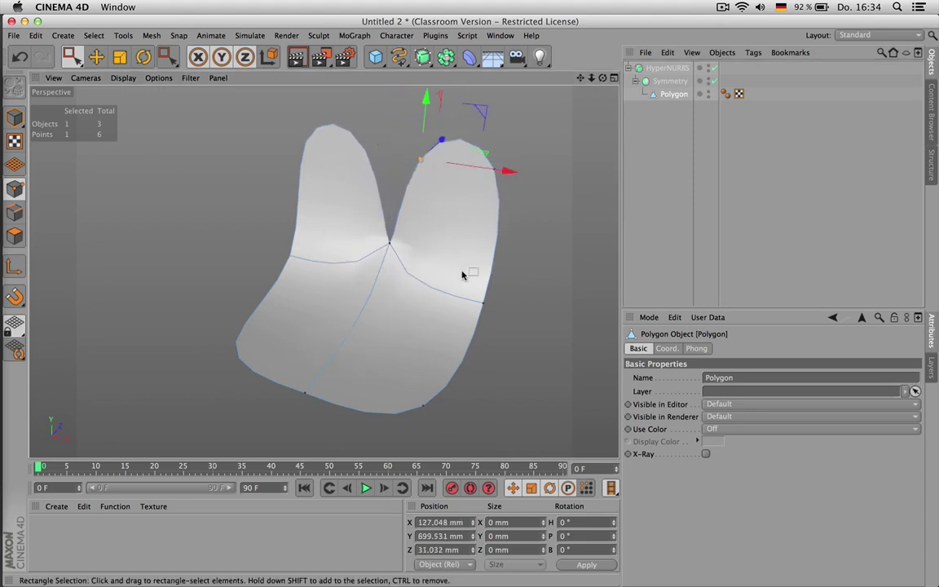
{"action": "left_click_drag", "start_coordinate": [268, 335], "coordinate": [401, 426]}
- Select the three centre-line points and enter 0 for their X position and X size to align them
{"action": "left_click_drag", "start_coordinate": [603, 78], "coordinate": [655, 38]}
{"action": "left_click_drag", "start_coordinate": [323, 272], "coordinate": [323, 268], "text": "alt"}
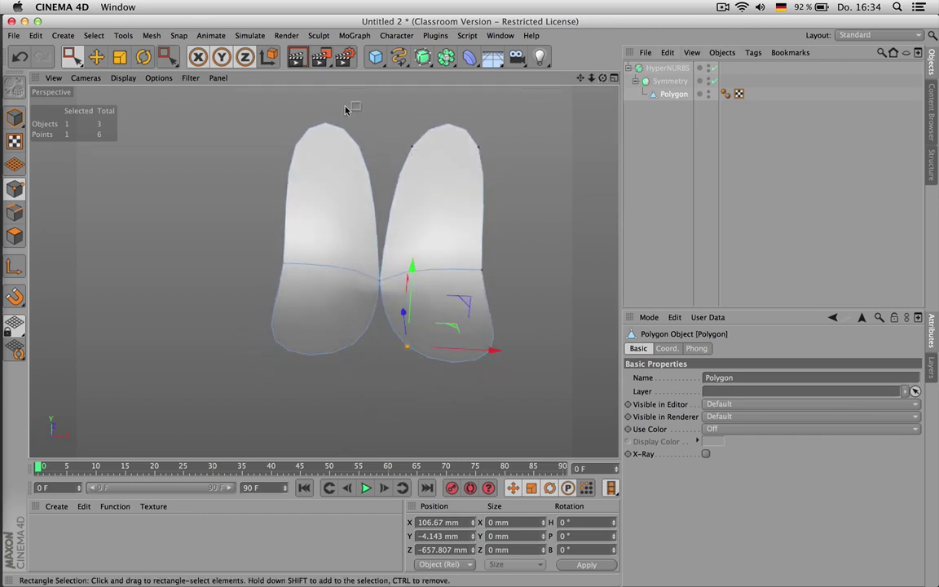
{"action": "left_click_drag", "start_coordinate": [341, 106], "coordinate": [412, 383]}
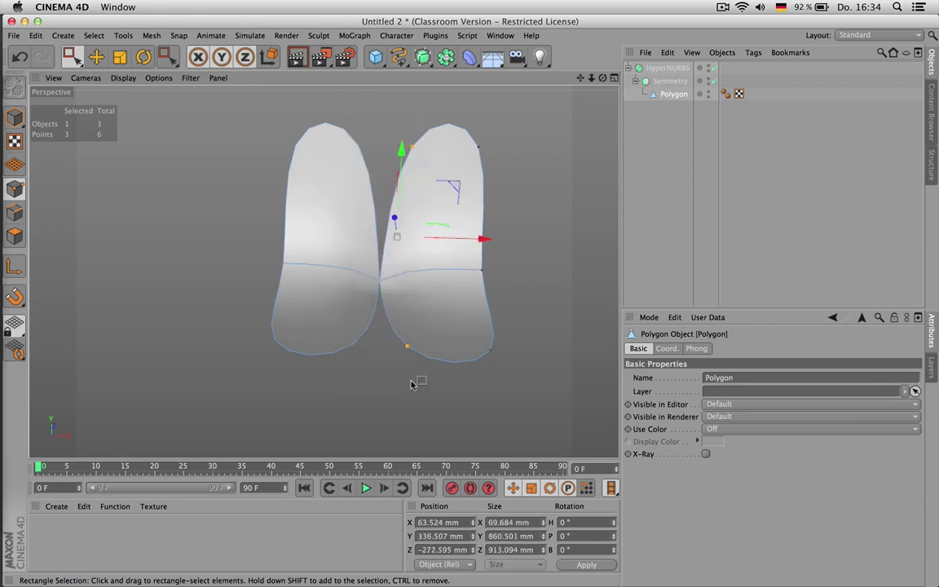
{"action": "left_click", "coordinate": [447, 523]}
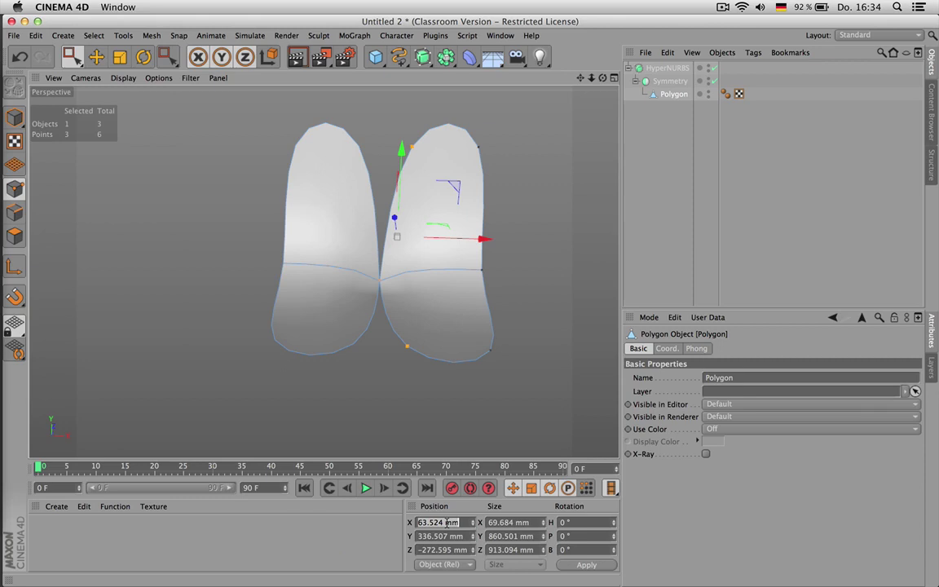
{"action": "type", "text": "0"}
{"action": "key", "text": "Return"}
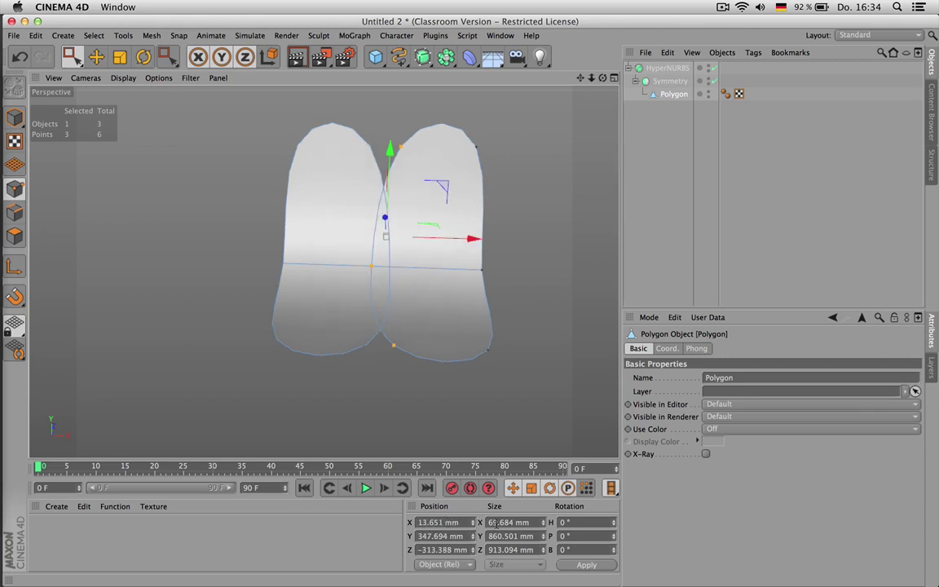
{"action": "key", "text": "Return"}
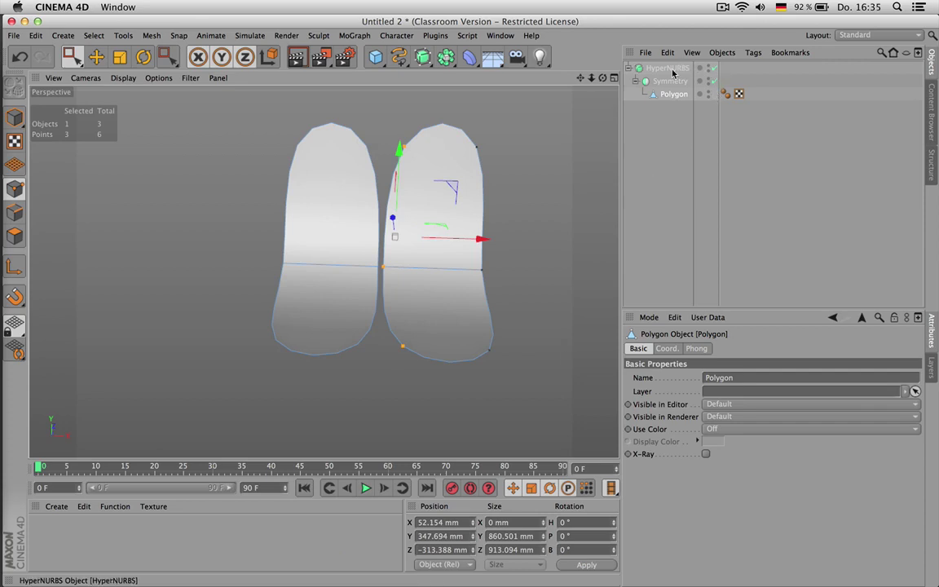
- Switch the HyperNURBS off, set the centre-line points' X position to 0 mm, and switch the smoothing back on
{"action": "left_click", "coordinate": [712, 68]}
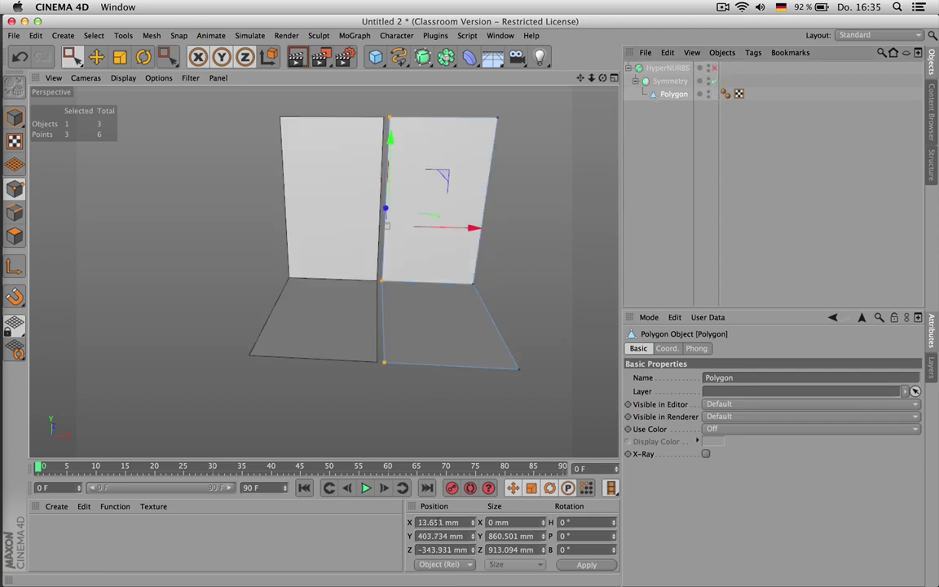
{"action": "left_click", "coordinate": [445, 522]}
{"action": "type", "text": "0"}
{"action": "key", "text": "Return"}
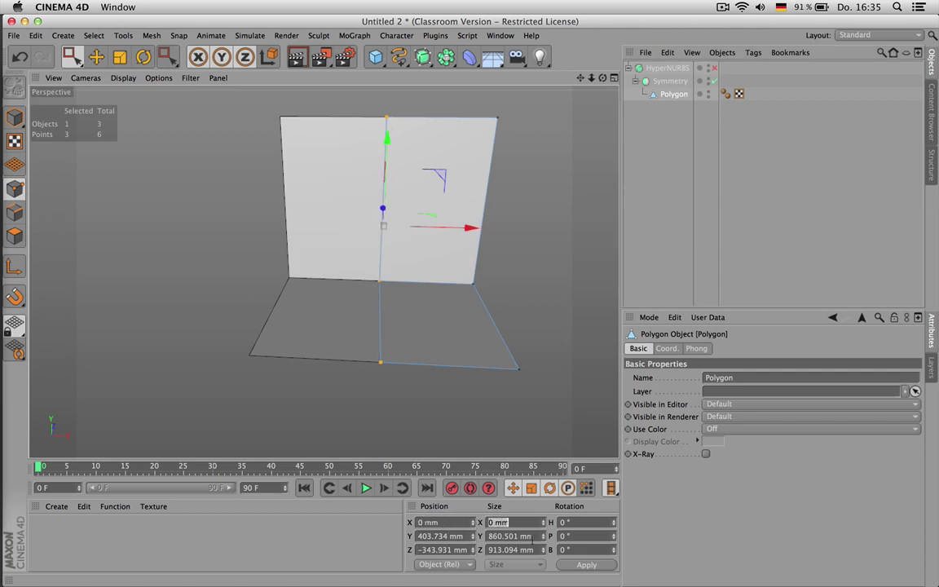
{"action": "left_click", "coordinate": [714, 69]}
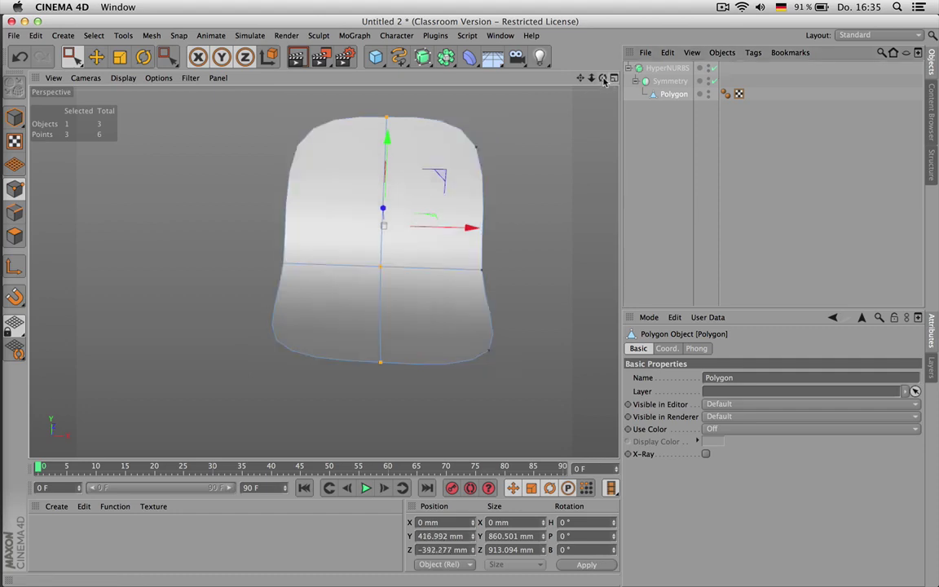
- Lower the backrest's upper outer point and adjust its top centre point, leaving them about 209 mm apart in height
{"action": "left_click_drag", "start_coordinate": [604, 79], "coordinate": [568, 101]}
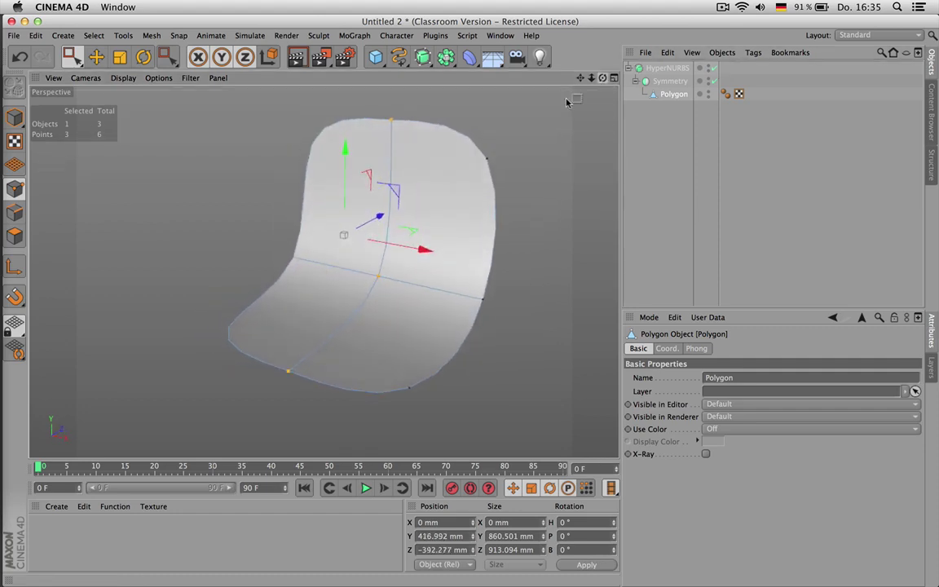
{"action": "left_click_drag", "start_coordinate": [467, 127], "coordinate": [521, 199]}
{"action": "left_click_drag", "start_coordinate": [499, 102], "coordinate": [493, 148]}
{"action": "left_click_drag", "start_coordinate": [404, 146], "coordinate": [405, 147]}
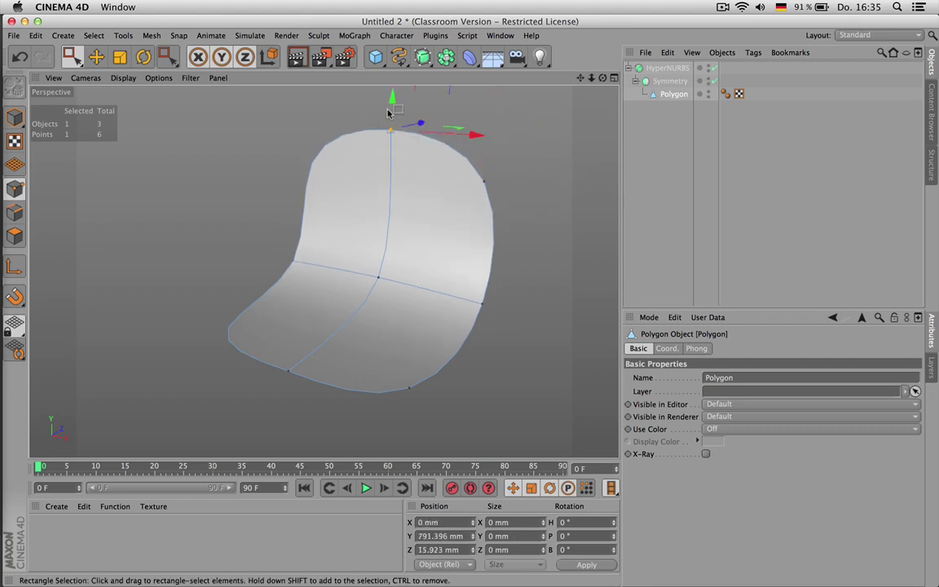
{"action": "left_click", "coordinate": [392, 95]}
{"action": "left_click_drag", "start_coordinate": [382, 113], "coordinate": [392, 87]}
- Shift the two upper backrest points to about Z 153 mm and the front outer seat point to about Z -634 mm
{"action": "left_click_drag", "start_coordinate": [323, 271], "coordinate": [453, 195], "text": "alt"}
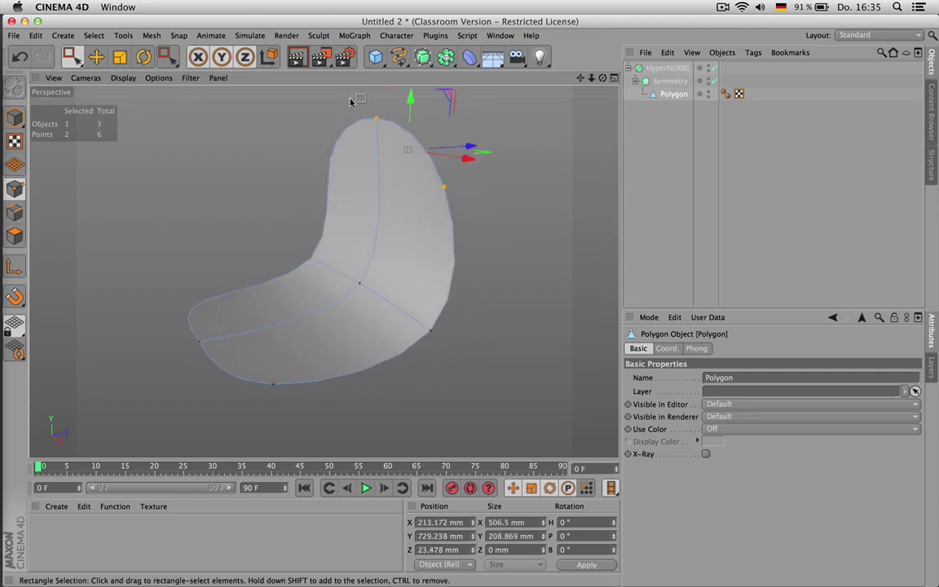
{"action": "left_click_drag", "start_coordinate": [492, 149], "coordinate": [518, 150]}
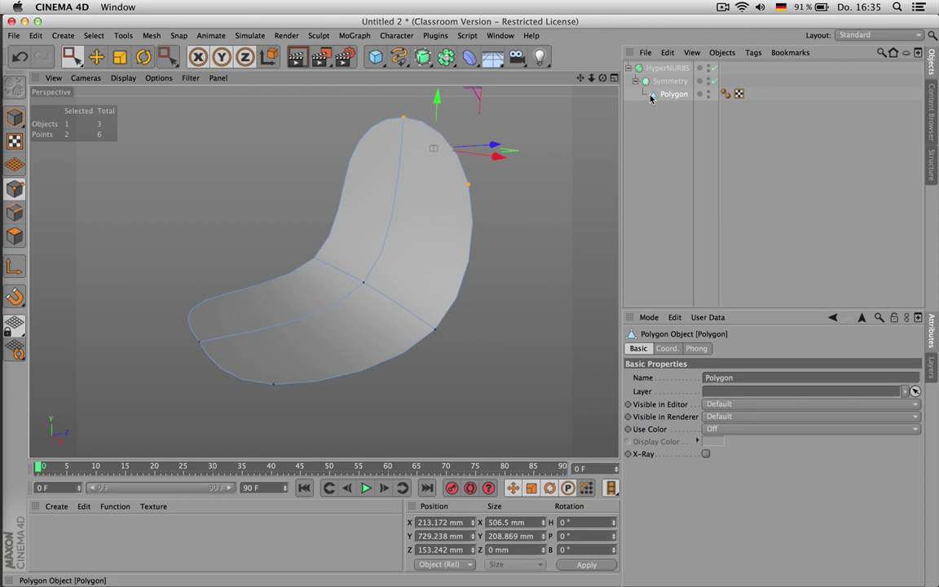
{"action": "left_click_drag", "start_coordinate": [325, 271], "coordinate": [202, 351], "text": "alt"}
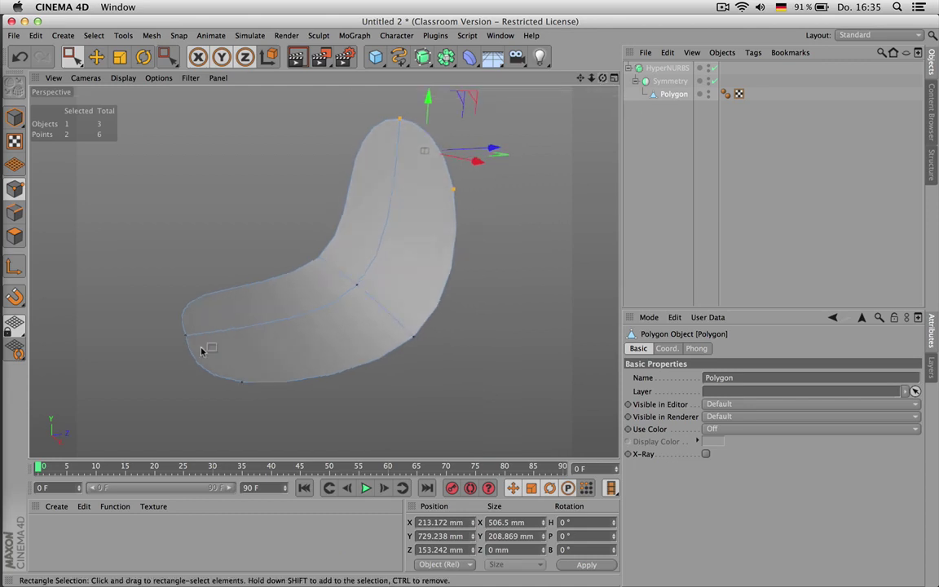
{"action": "left_click", "coordinate": [241, 381]}
{"action": "left_click_drag", "start_coordinate": [315, 371], "coordinate": [325, 367]}
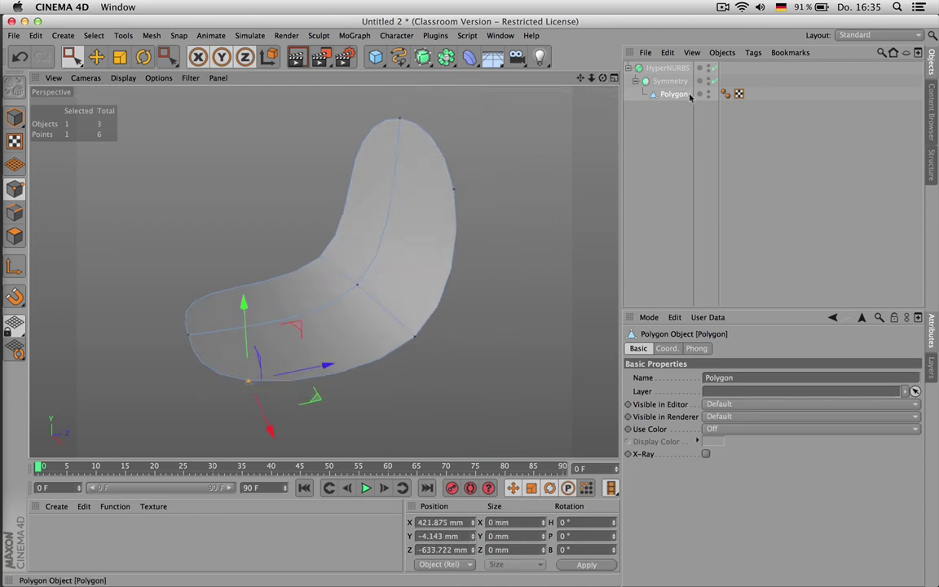
- Set the HyperNURBS editor subdivision to 3
{"action": "left_click", "coordinate": [667, 67]}
{"action": "left_click", "coordinate": [755, 390]}
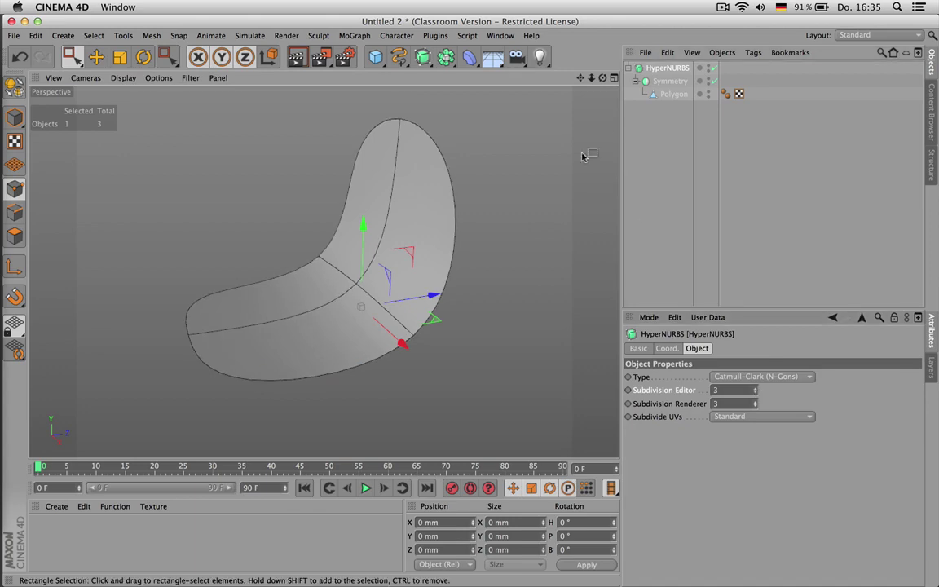
{"action": "left_click_drag", "start_coordinate": [342, 277], "coordinate": [323, 271], "text": "alt"}
- Move the polygon's middle centre point to about Y 95 mm and Z 89 mm to hollow the seat bend
{"action": "left_click", "coordinate": [663, 95]}
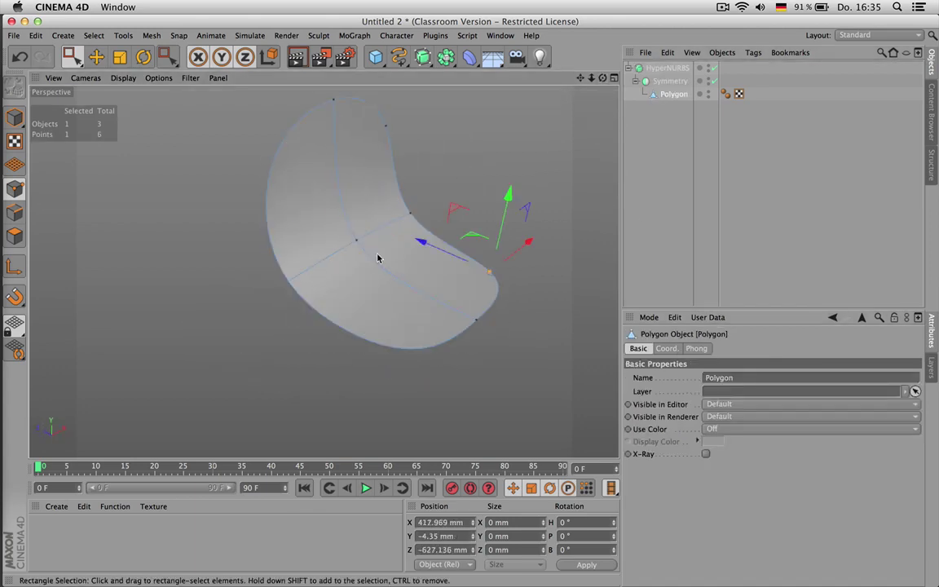
{"action": "left_click", "coordinate": [356, 240]}
{"action": "mouse_move", "coordinate": [335, 231]}
{"action": "left_mouse_down"}
{"action": "mouse_move", "coordinate": [312, 230]}
{"action": "mouse_move", "coordinate": [324, 232]}
{"action": "left_mouse_up"}
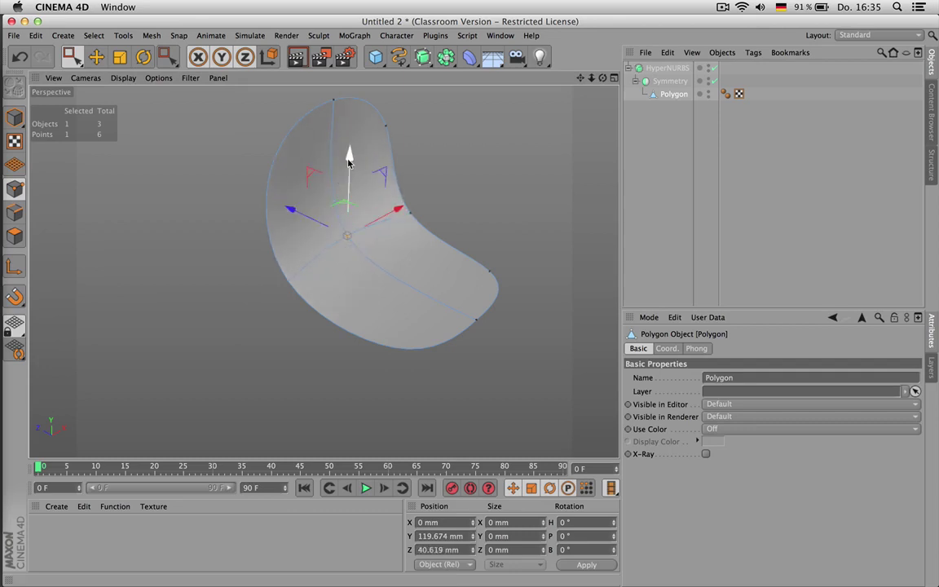
{"action": "left_click_drag", "start_coordinate": [350, 162], "coordinate": [351, 169]}
{"action": "left_click_drag", "start_coordinate": [319, 232], "coordinate": [303, 229]}
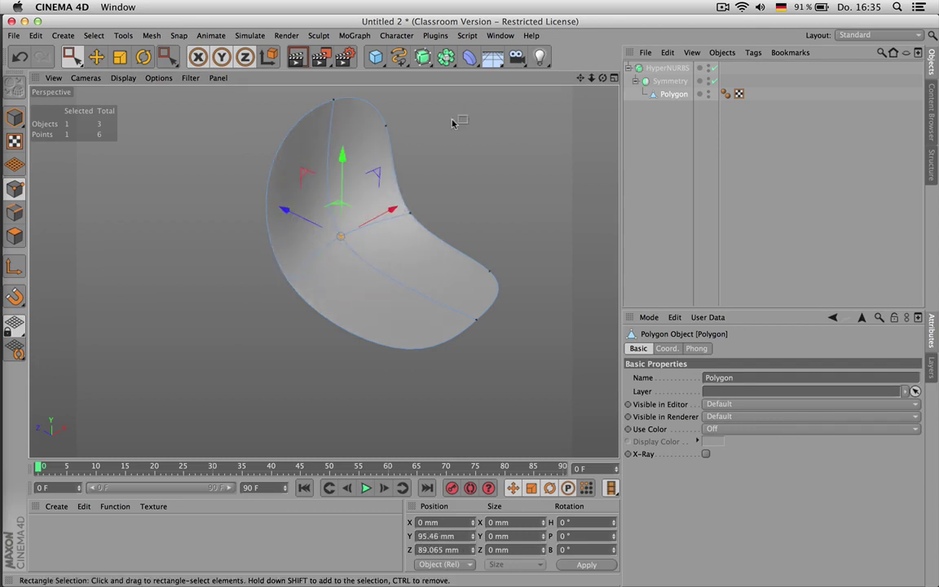
{"action": "mouse_move", "coordinate": [604, 79]}
{"action": "left_mouse_down"}
{"action": "mouse_move", "coordinate": [530, 83]}
{"action": "mouse_move", "coordinate": [587, 85]}
{"action": "left_mouse_up"}
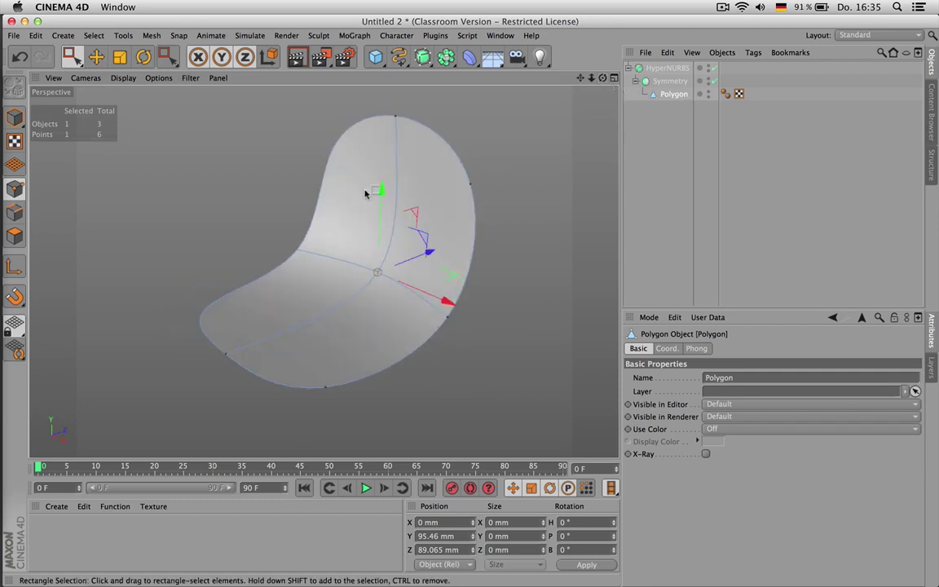
- Bevel the edge across the seat bend with an inner offset of about 48.7 mm and a subdivision of 1
{"action": "left_click_drag", "start_coordinate": [72, 56], "coordinate": [92, 73]}
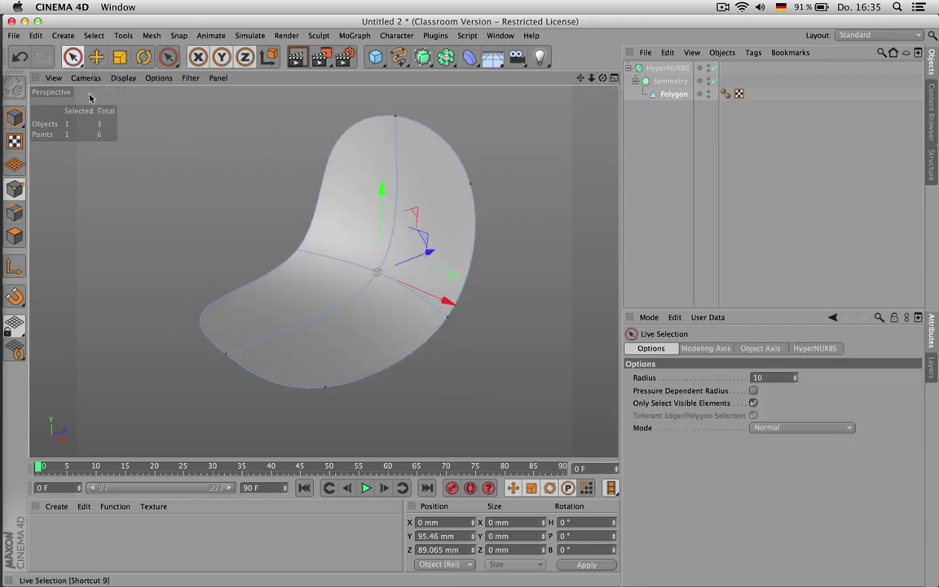
{"action": "left_click", "coordinate": [23, 213]}
{"action": "left_click", "coordinate": [418, 294]}
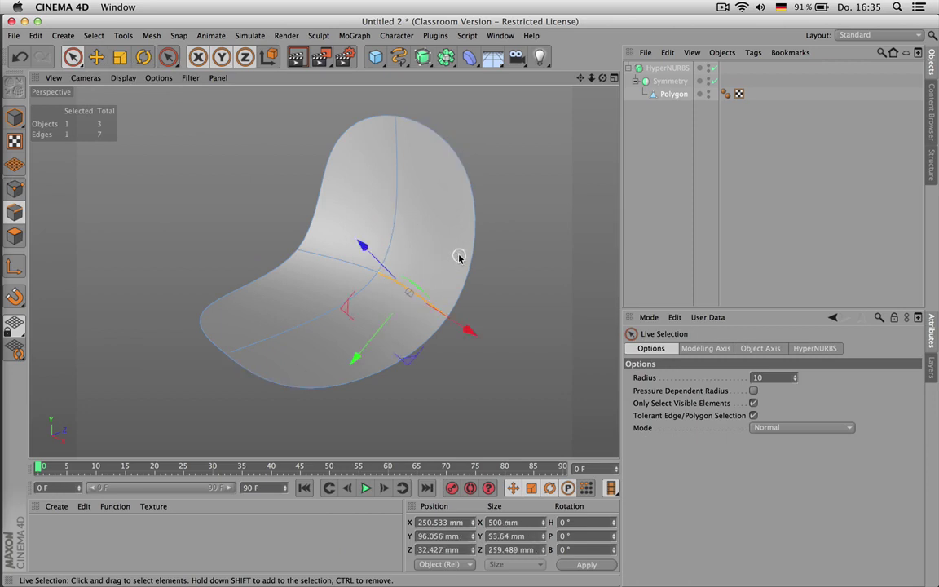
{"action": "key", "text": "m"}
{"action": "key", "text": "s"}
{"action": "left_click_drag", "start_coordinate": [506, 235], "coordinate": [503, 214]}
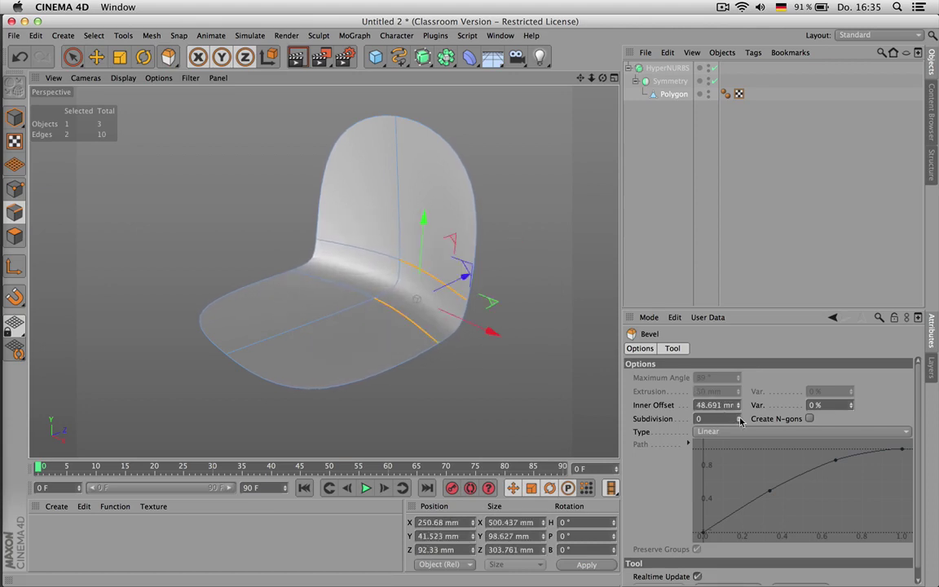
{"action": "left_click", "coordinate": [740, 417]}
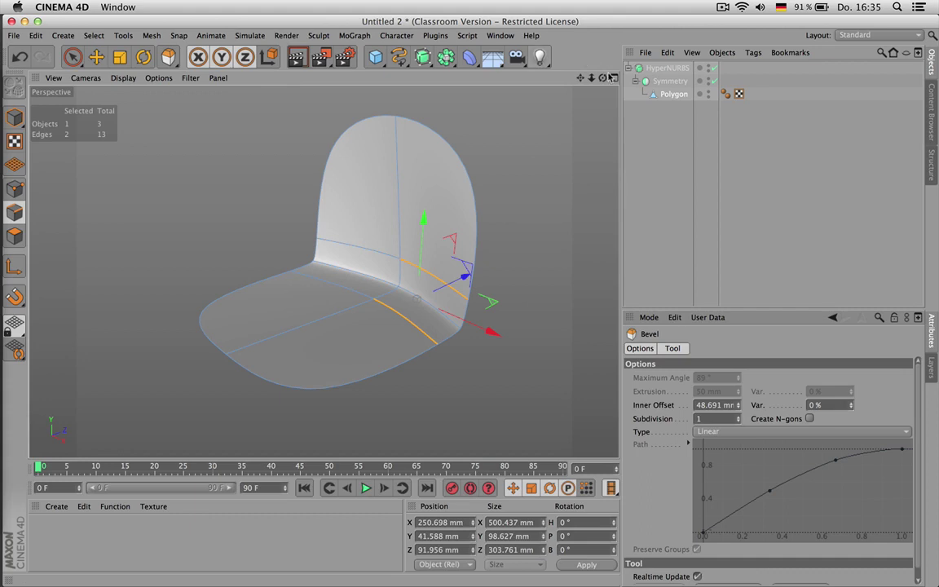
{"action": "left_click_drag", "start_coordinate": [603, 78], "coordinate": [563, 204]}
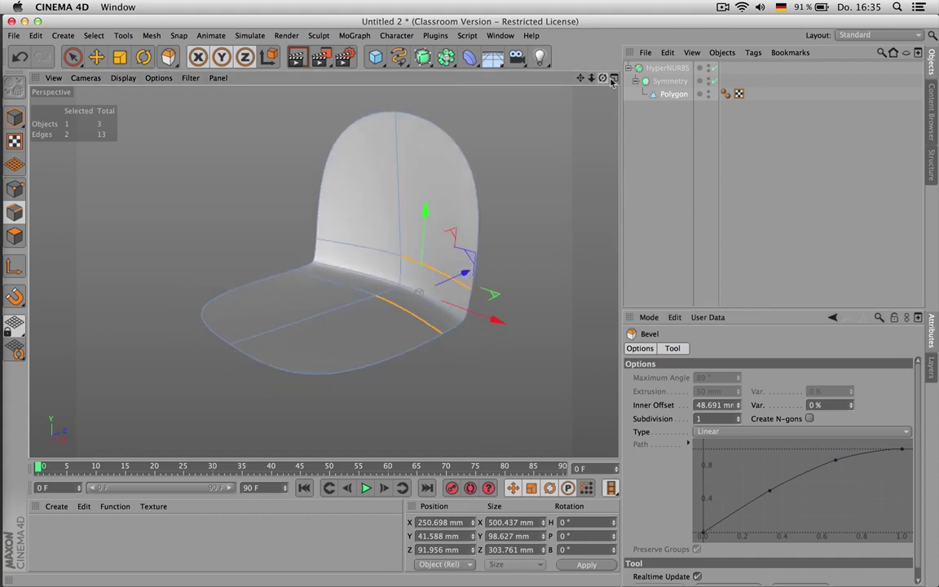
- Turn off the HyperNURBS smoothing and switch the polygon to point editing with Live Selection
{"action": "left_click", "coordinate": [714, 69]}
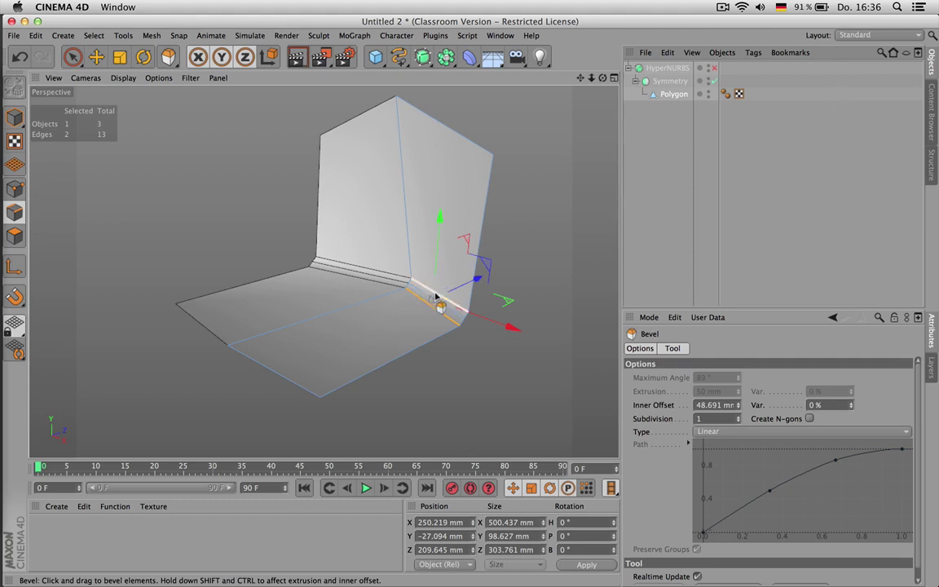
{"action": "mouse_move", "coordinate": [434, 299]}
{"action": "left_mouse_down"}
{"action": "mouse_move", "coordinate": [407, 309]}
{"action": "mouse_move", "coordinate": [434, 303]}
{"action": "mouse_move", "coordinate": [435, 292]}
{"action": "left_mouse_up"}
{"action": "left_click", "coordinate": [72, 56]}
{"action": "left_click", "coordinate": [20, 189]}
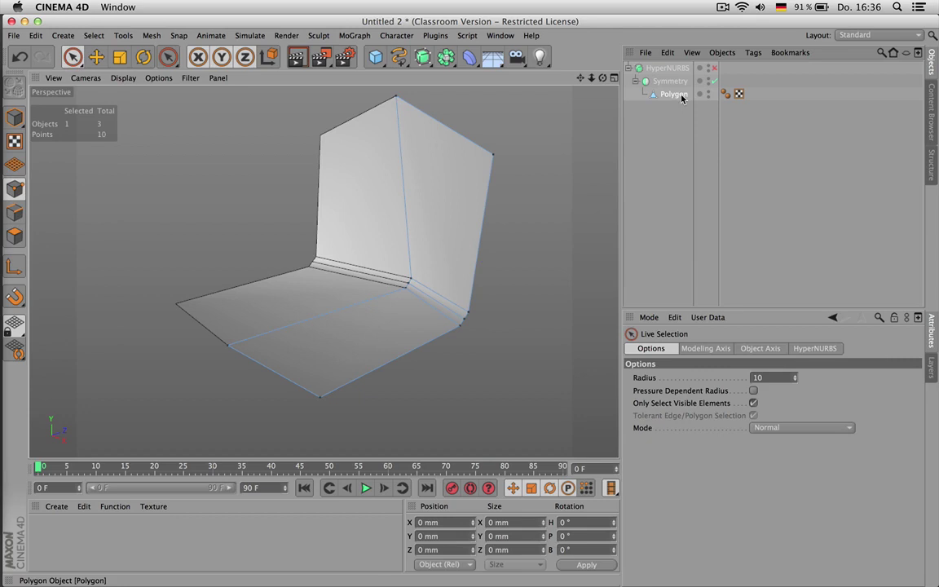
{"action": "left_click", "coordinate": [683, 97]}
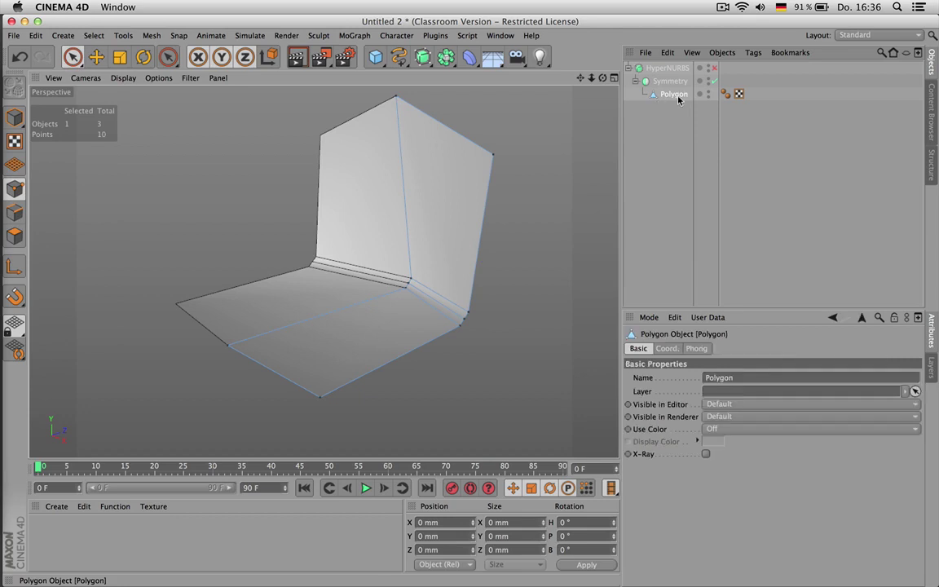
{"action": "left_click", "coordinate": [714, 68]}
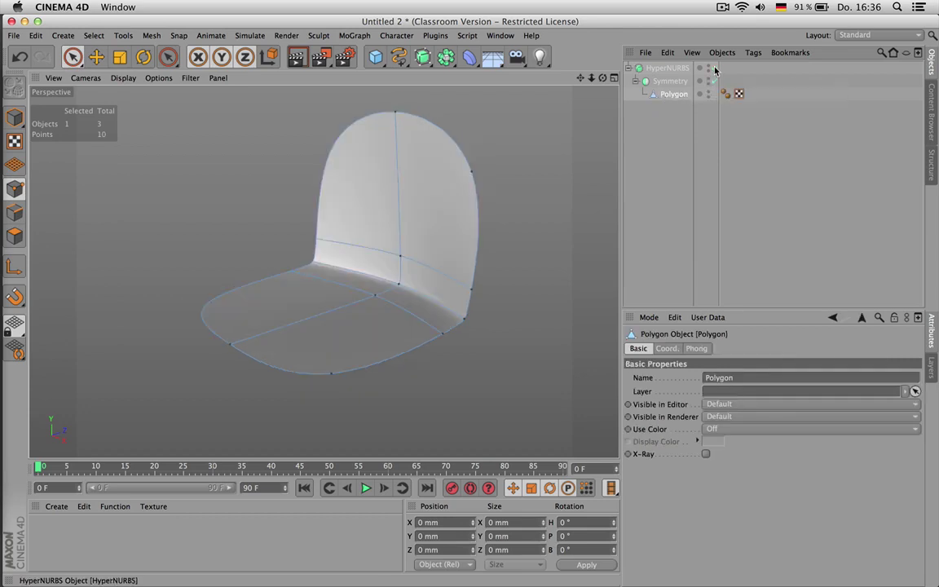
{"action": "left_click", "coordinate": [714, 69]}
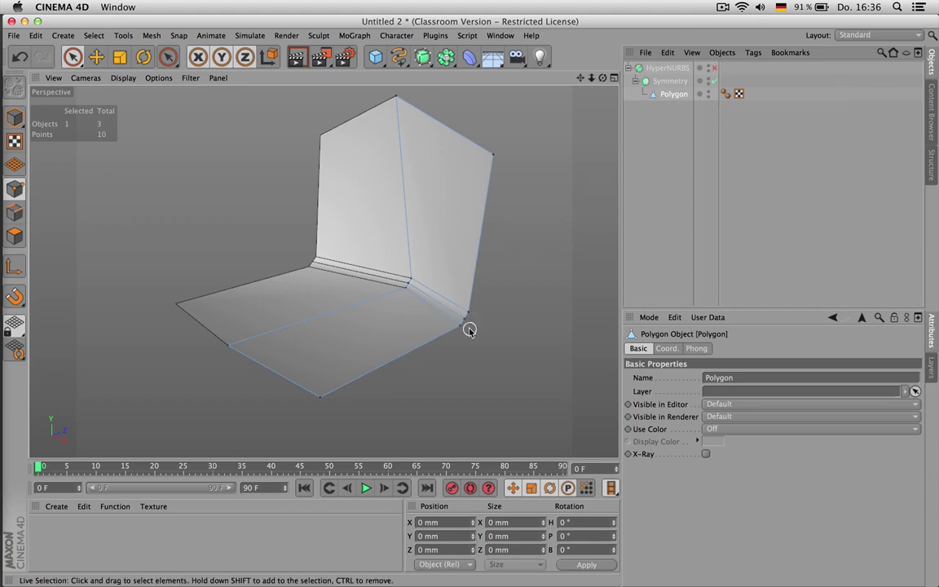
- Move the two points on the seat side of the bevelled bend forward along Z, towards the seat front
{"action": "scroll", "coordinate": [460, 326], "scroll_direction": "up", "scroll_amount": 3}
{"action": "left_click", "coordinate": [389, 276]}
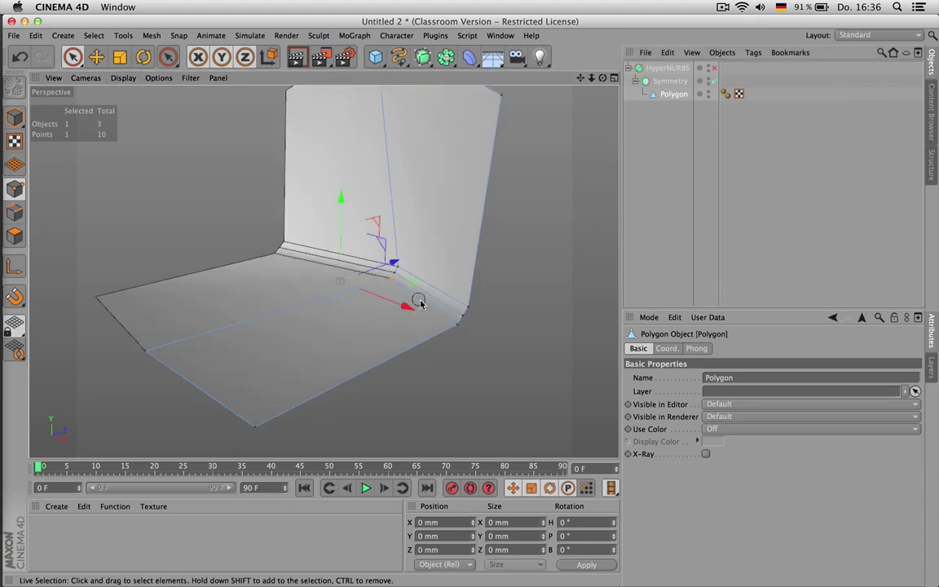
{"action": "left_click", "coordinate": [458, 329], "text": "shift"}
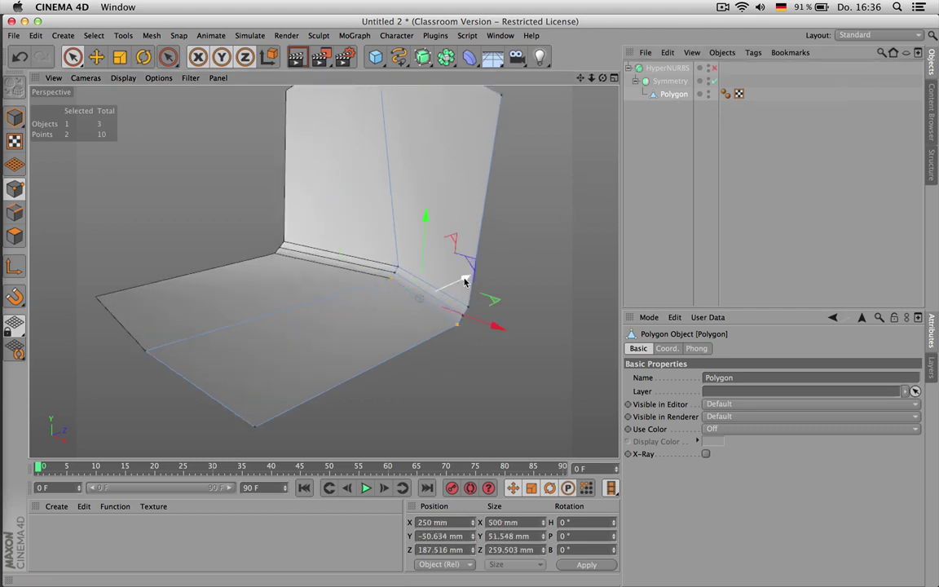
{"action": "left_click_drag", "start_coordinate": [466, 276], "coordinate": [384, 299]}
{"action": "left_click", "coordinate": [407, 287]}
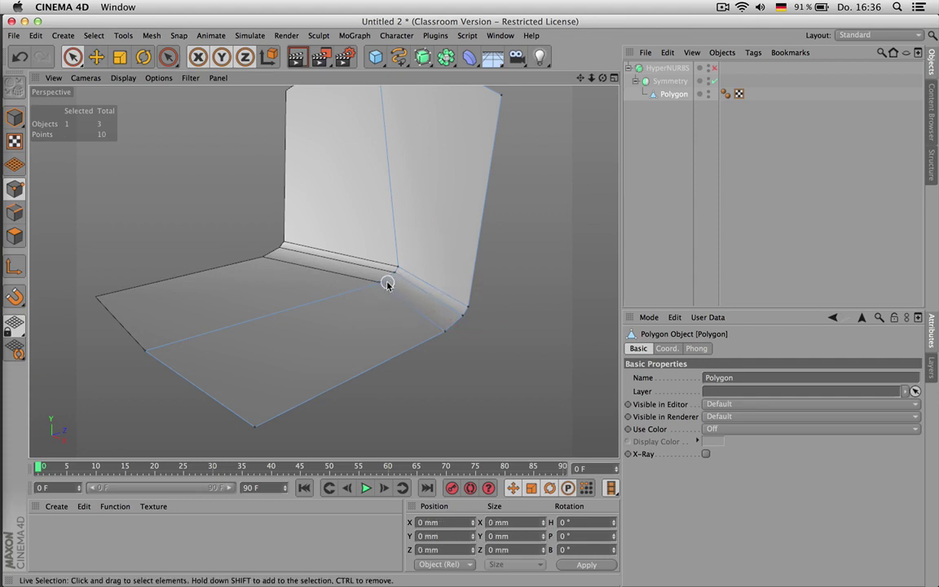
- Raise the two points on the backrest side of the bend by about 58 mm and re-enable the HyperNURBS smoothing
{"action": "left_click", "coordinate": [396, 265]}
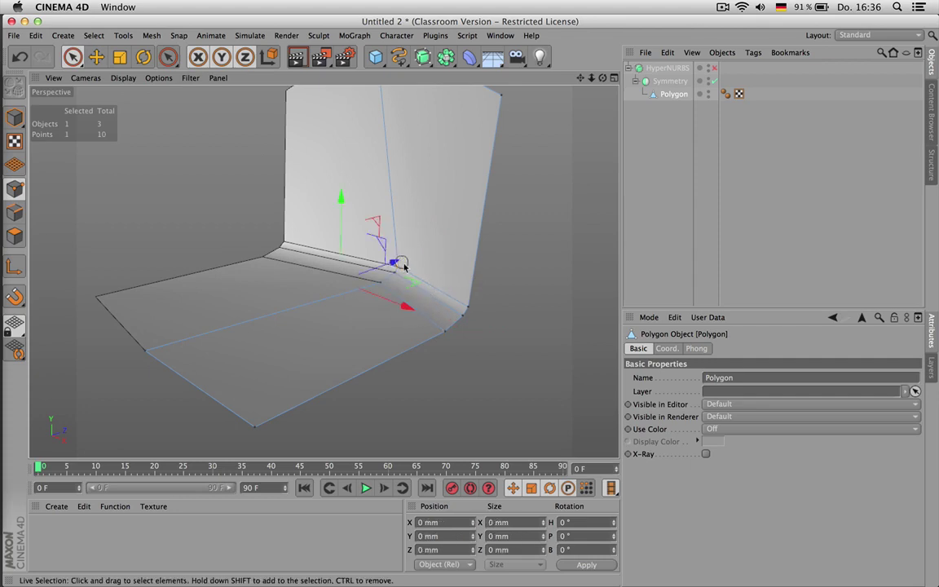
{"action": "left_click", "coordinate": [470, 308], "text": "shift"}
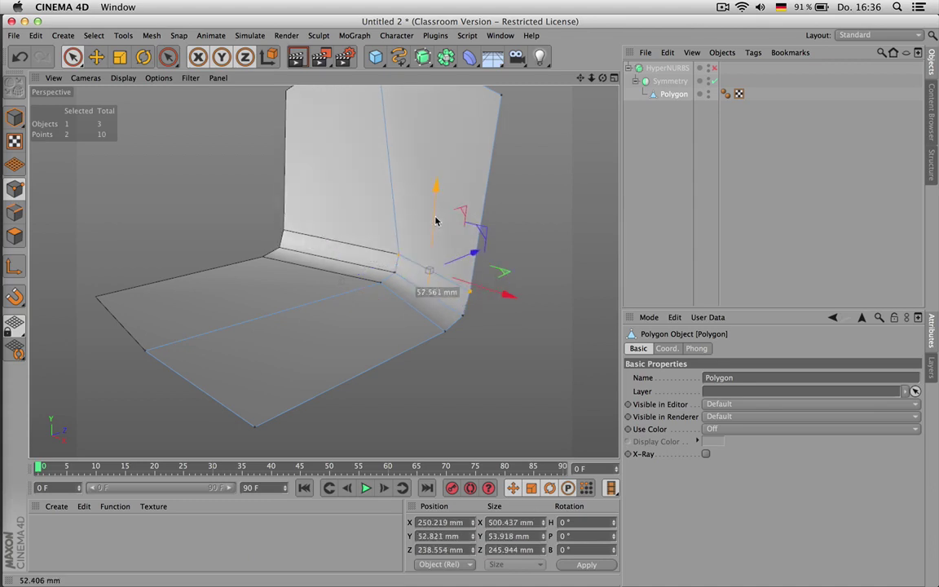
{"action": "left_click", "coordinate": [715, 70]}
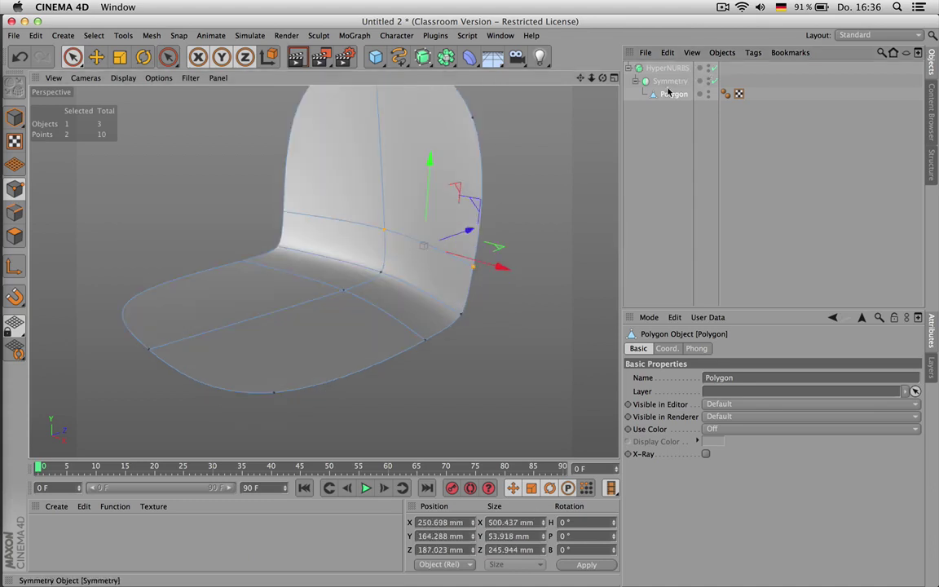
- Move the two upper backrest points back along Z to about 203 mm
{"action": "left_click_drag", "start_coordinate": [602, 78], "coordinate": [644, 86]}
{"action": "left_click_drag", "start_coordinate": [324, 272], "coordinate": [324, 272], "text": "alt"}
{"action": "left_click_drag", "start_coordinate": [580, 79], "coordinate": [536, 171]}
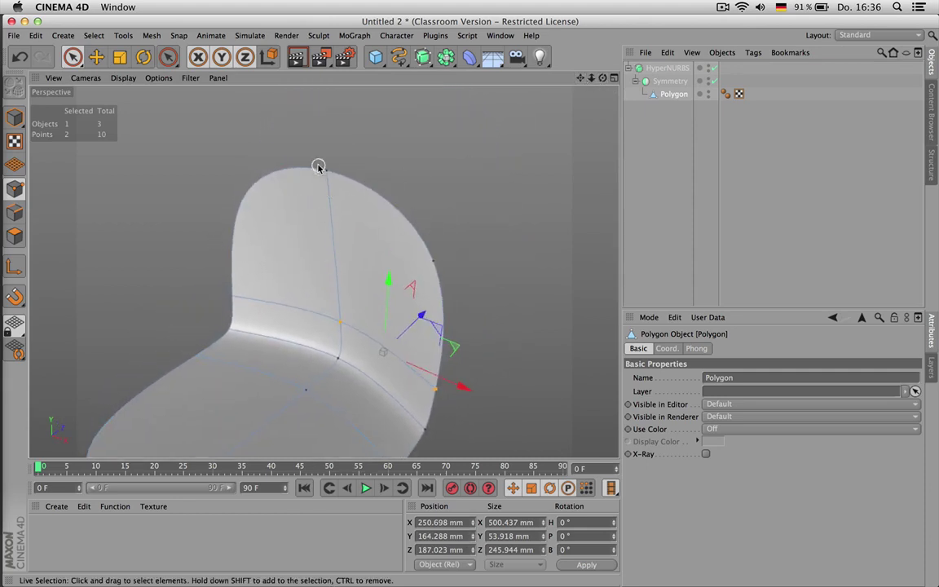
{"action": "left_click_drag", "start_coordinate": [438, 263], "coordinate": [439, 263]}
{"action": "left_click_drag", "start_coordinate": [417, 195], "coordinate": [426, 190]}
- Cut a loop across the backrest just below its upper edge with the Knife in Loop mode
{"action": "key", "text": "k"}
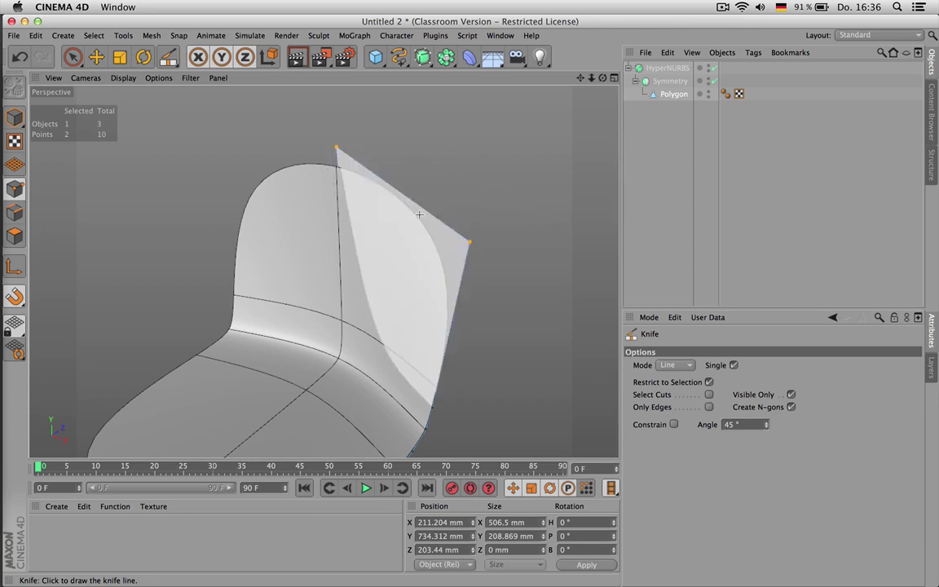
{"action": "left_click", "coordinate": [675, 365]}
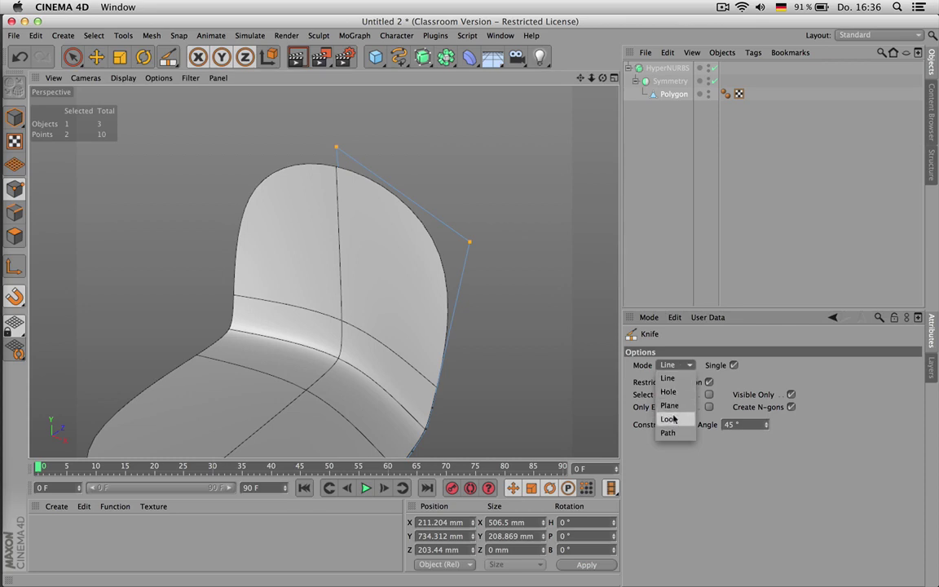
{"action": "left_click", "coordinate": [671, 415]}
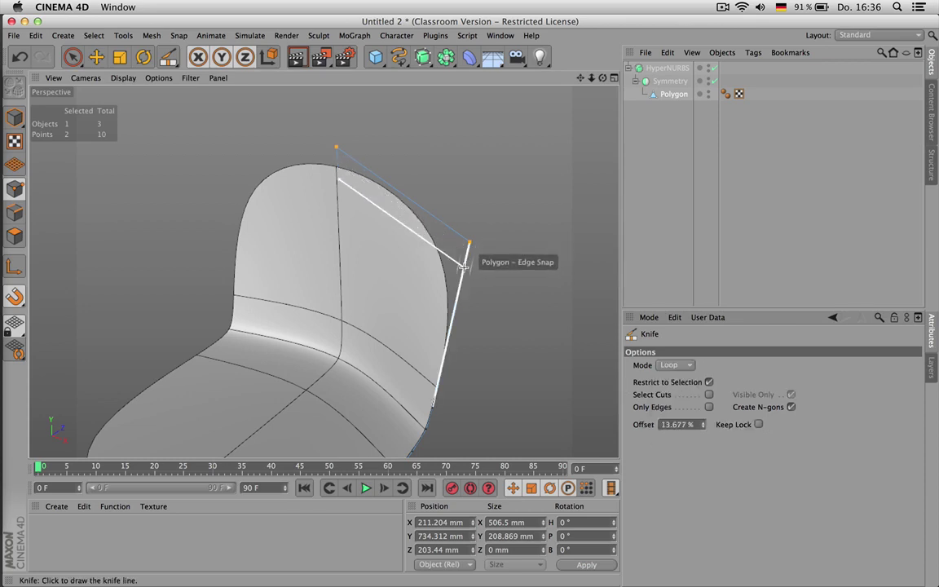
{"action": "left_click", "coordinate": [459, 282]}
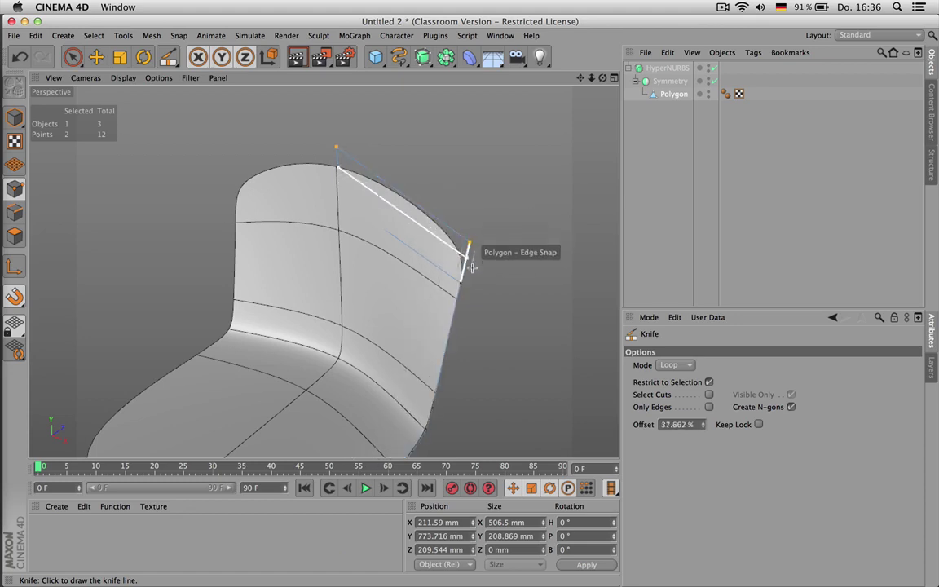
{"action": "key", "text": "super+z"}
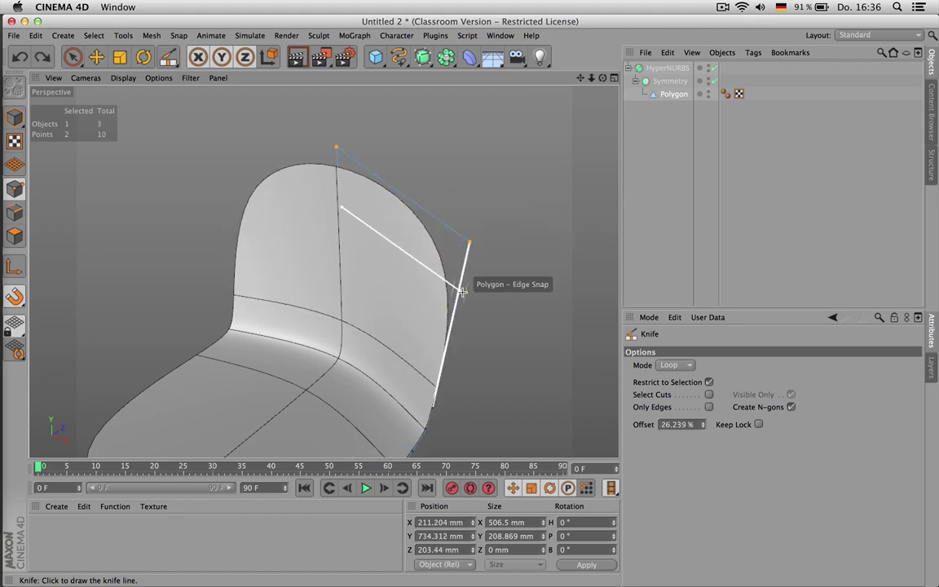
{"action": "left_click", "coordinate": [469, 248]}
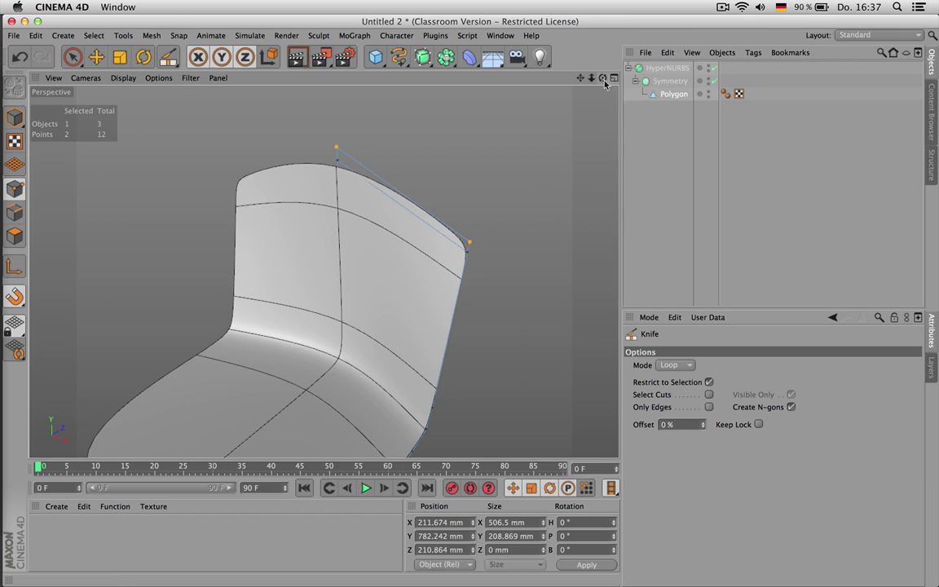
- Cut a lengthwise loop down the middle of the polygon half, from the backrest's upper edge to the seat front
{"action": "left_click_drag", "start_coordinate": [604, 80], "coordinate": [665, 48]}
{"action": "scroll", "coordinate": [485, 164], "scroll_direction": "down", "scroll_amount": 3}
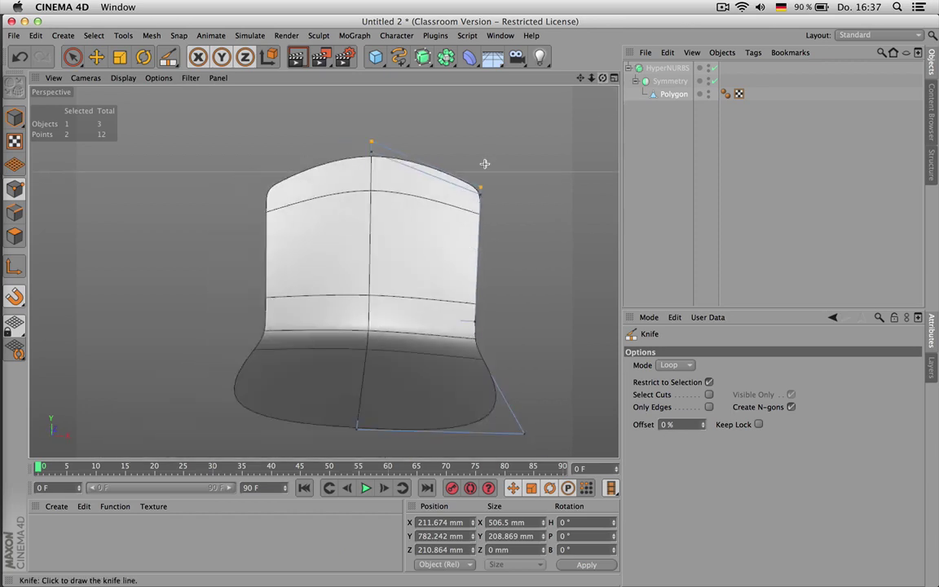
{"action": "scroll", "coordinate": [485, 163], "scroll_direction": "down", "scroll_amount": 2}
{"action": "left_click", "coordinate": [430, 162]}
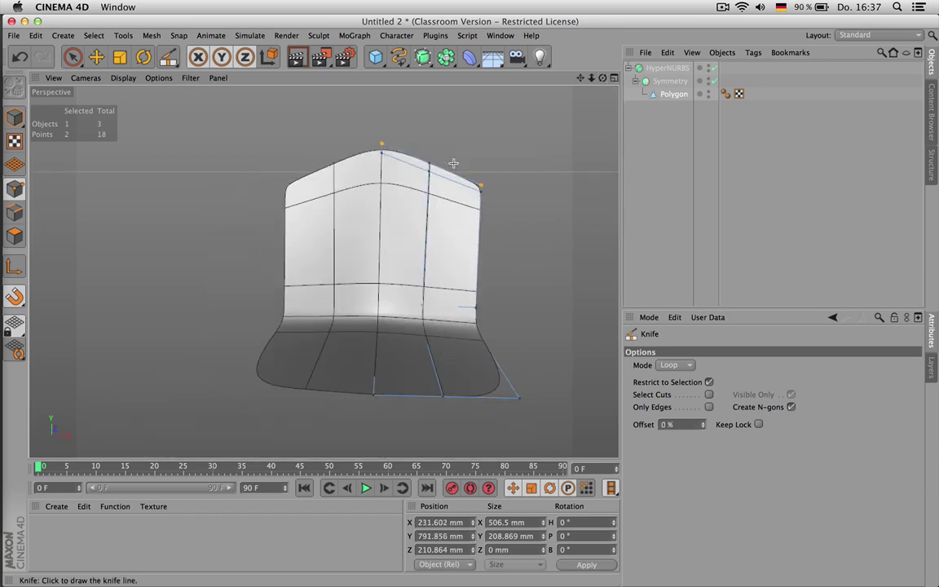
- Raise the upper two points of the new lengthwise loop to about Y 755 mm and the outer corner pair to about Y 701 mm
{"action": "left_click_drag", "start_coordinate": [73, 57], "coordinate": [95, 96]}
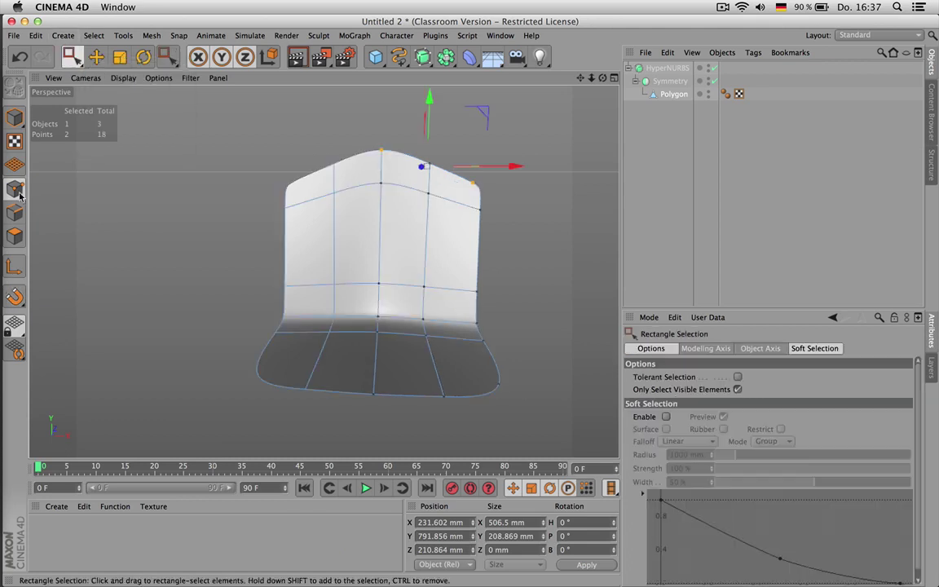
{"action": "left_click_drag", "start_coordinate": [437, 184], "coordinate": [447, 209]}
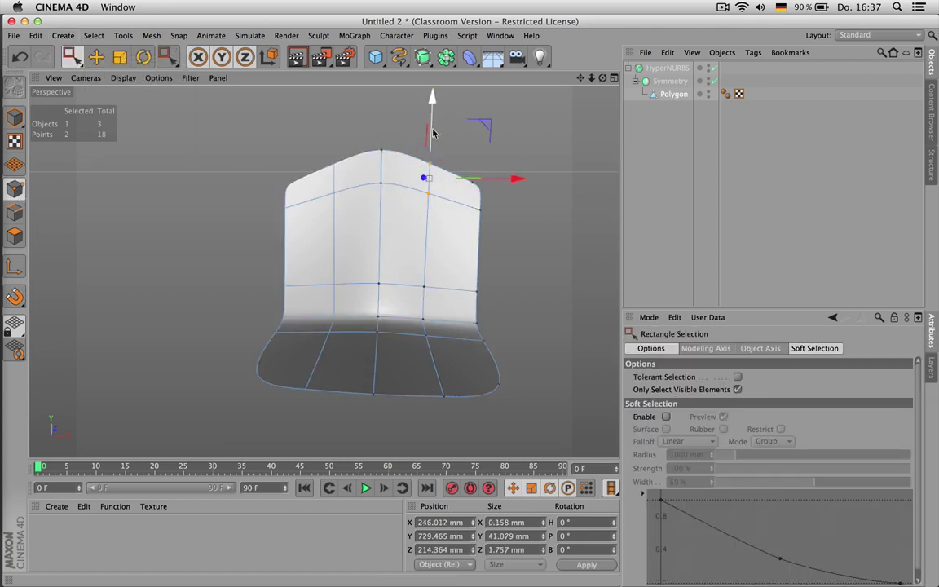
{"action": "left_click_drag", "start_coordinate": [434, 129], "coordinate": [434, 120]}
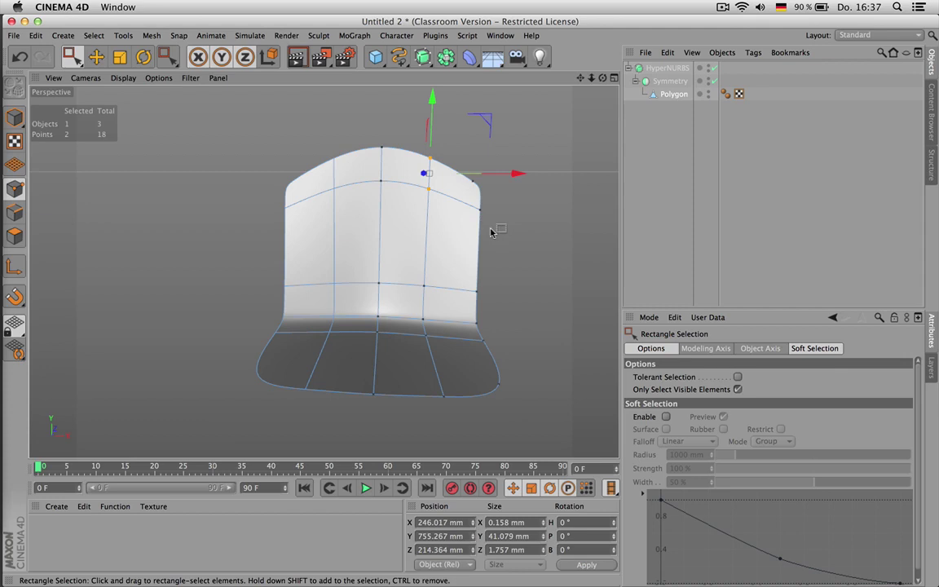
{"action": "left_click_drag", "start_coordinate": [491, 223], "coordinate": [480, 130]}
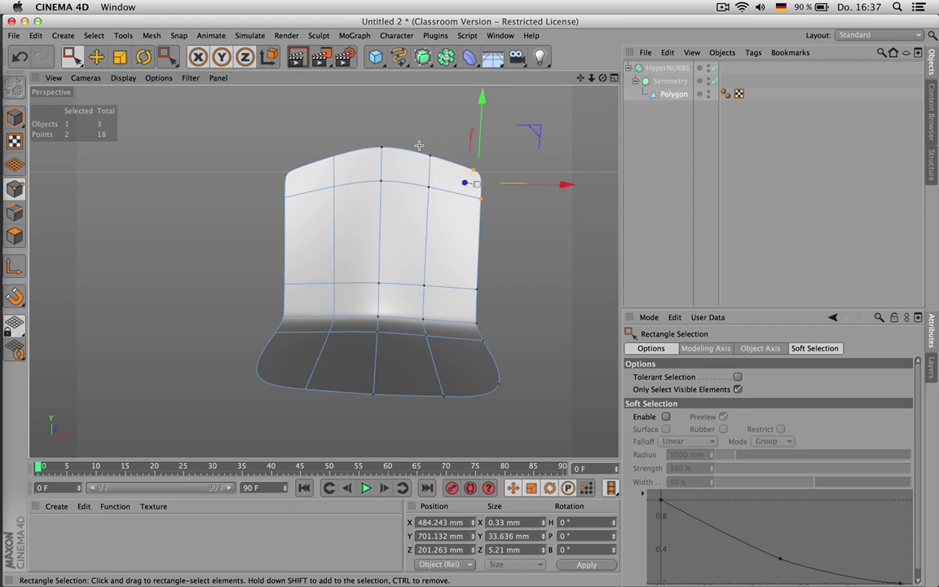
- Shift the lengthwise loop's upper two points outward along X and its three bend points to about X 274 mm
{"action": "left_click_drag", "start_coordinate": [442, 200], "coordinate": [443, 202]}
{"action": "left_click_drag", "start_coordinate": [517, 172], "coordinate": [532, 177]}
{"action": "left_click_drag", "start_coordinate": [414, 276], "coordinate": [441, 348]}
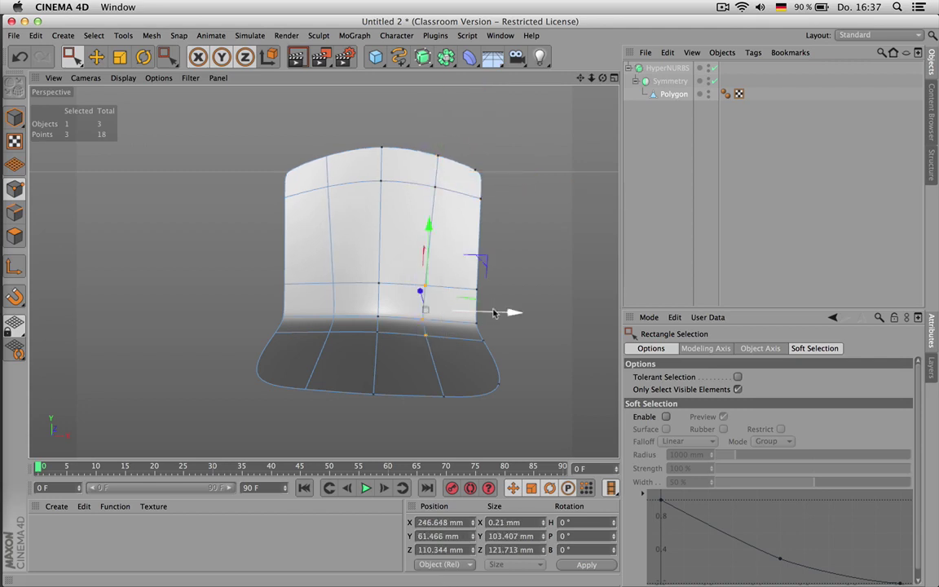
{"action": "left_click_drag", "start_coordinate": [514, 312], "coordinate": [505, 319]}
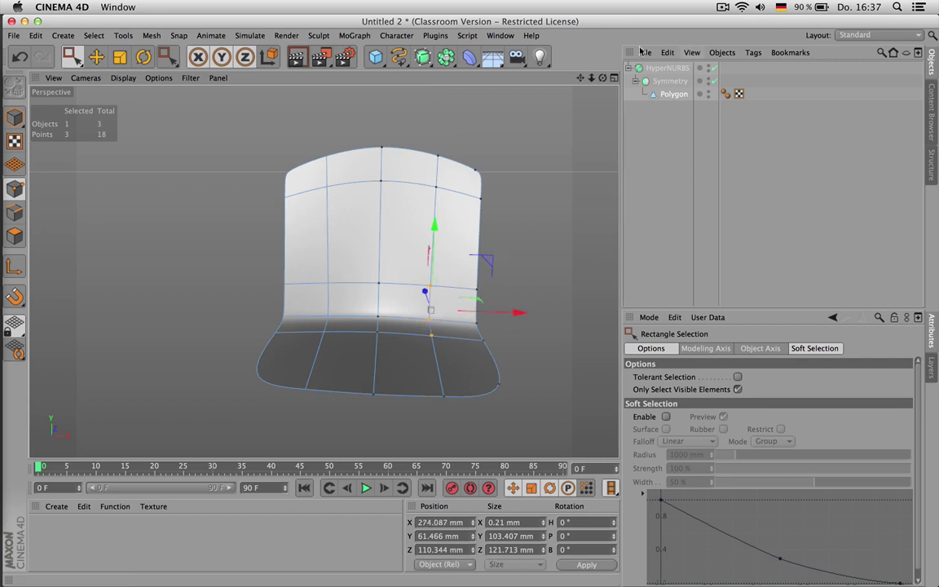
- Move the four centre-line points of the backrest and bend back to about Z 315 mm to curve the shell
{"action": "left_click_drag", "start_coordinate": [602, 78], "coordinate": [546, 103]}
{"action": "left_click_drag", "start_coordinate": [354, 224], "coordinate": [404, 283]}
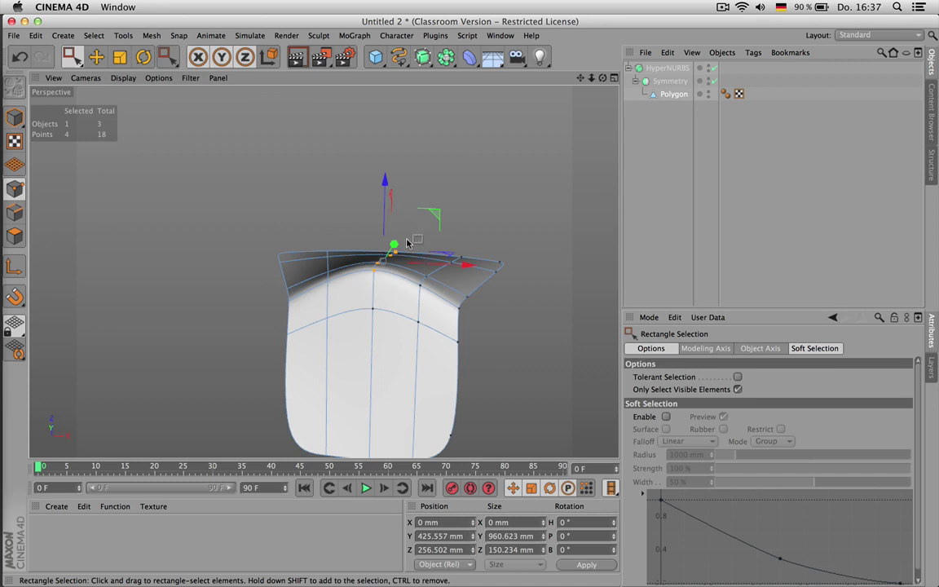
{"action": "mouse_move", "coordinate": [387, 208]}
{"action": "left_mouse_down"}
{"action": "mouse_move", "coordinate": [382, 157]}
{"action": "mouse_move", "coordinate": [387, 196]}
{"action": "left_mouse_up"}
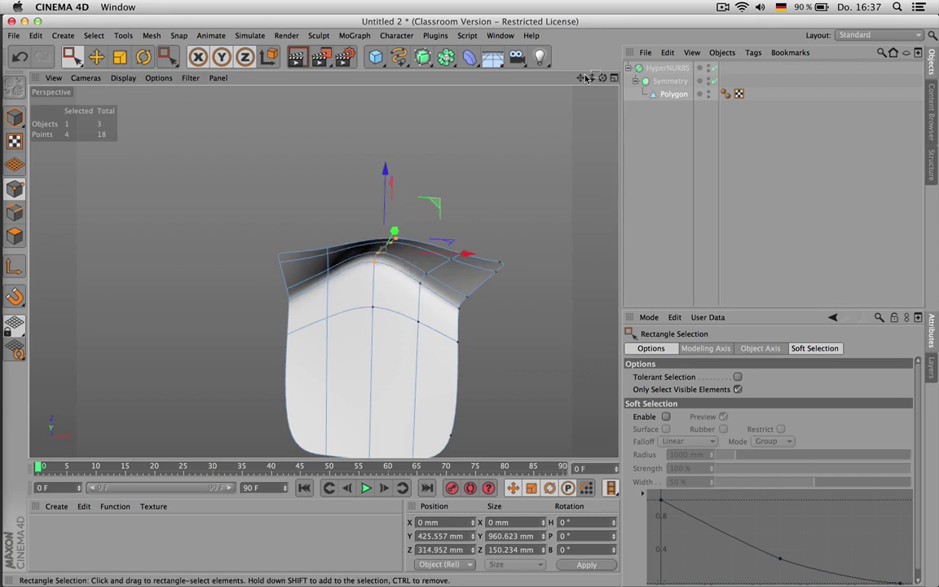
- In the top view, move the lengthwise loop's four backrest and bend points back to about Z 277 mm
{"action": "left_click_drag", "start_coordinate": [603, 79], "coordinate": [473, 69]}
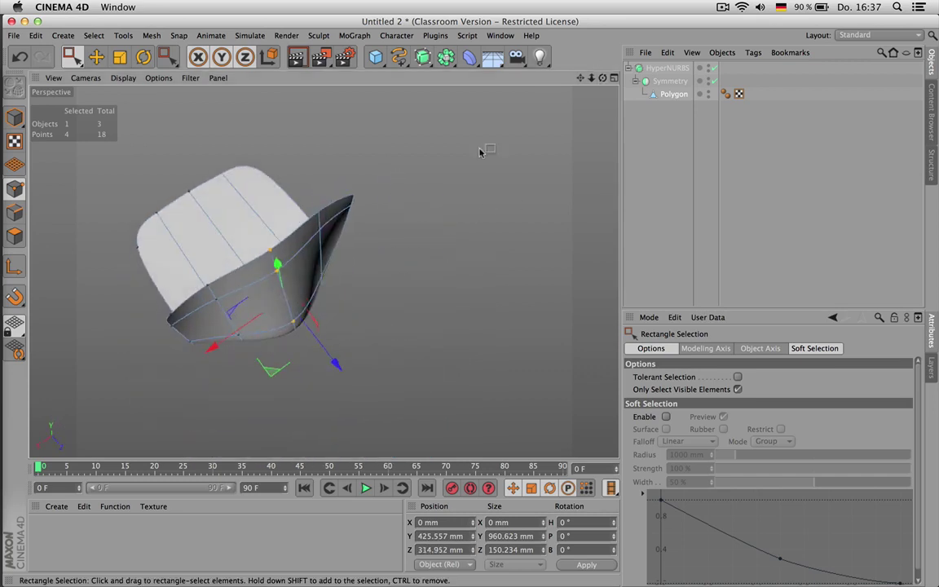
{"action": "middle_click", "coordinate": [532, 157]}
{"action": "middle_click", "coordinate": [534, 157]}
{"action": "scroll", "coordinate": [326, 236], "scroll_direction": "up", "scroll_amount": 6}
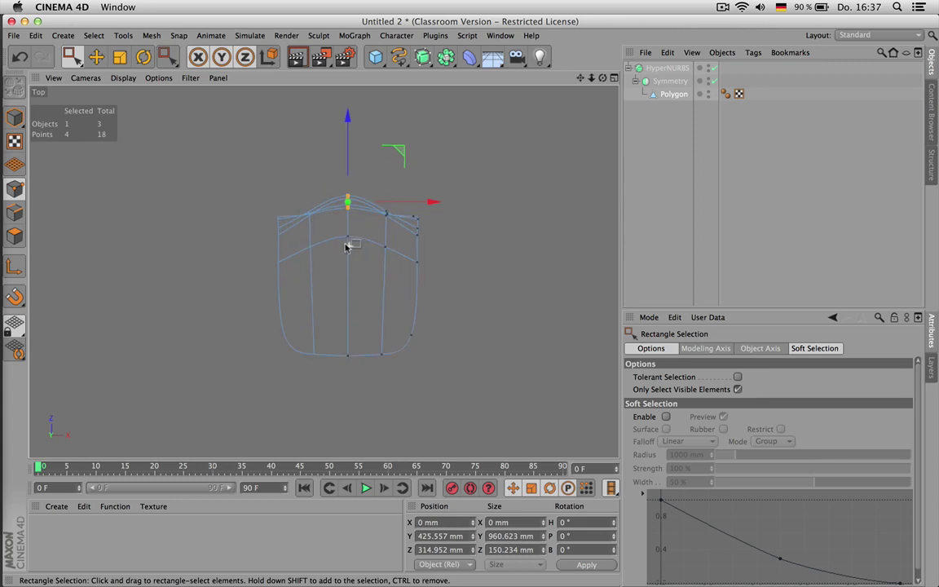
{"action": "middle_click", "coordinate": [326, 210]}
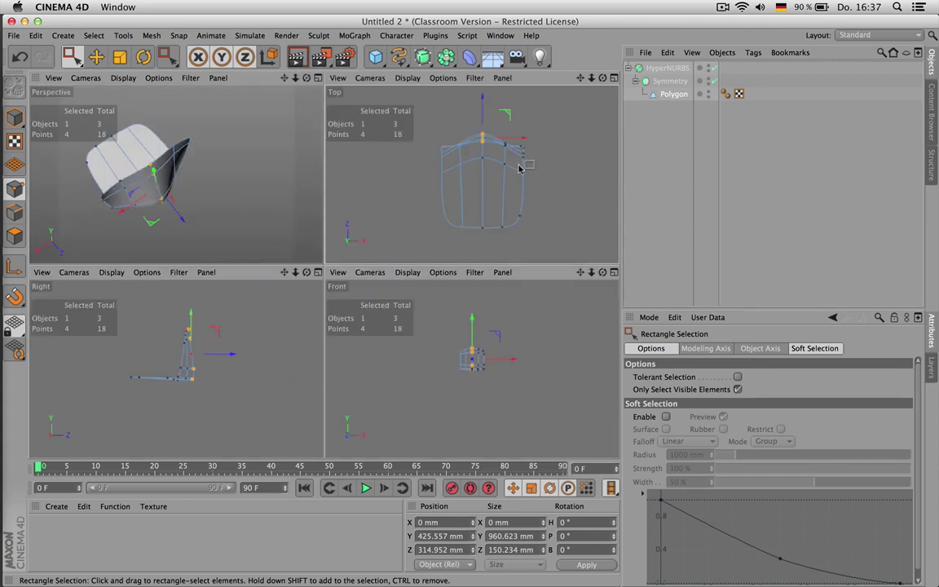
{"action": "middle_click", "coordinate": [519, 168]}
{"action": "scroll", "coordinate": [412, 222], "scroll_direction": "up", "scroll_amount": 2}
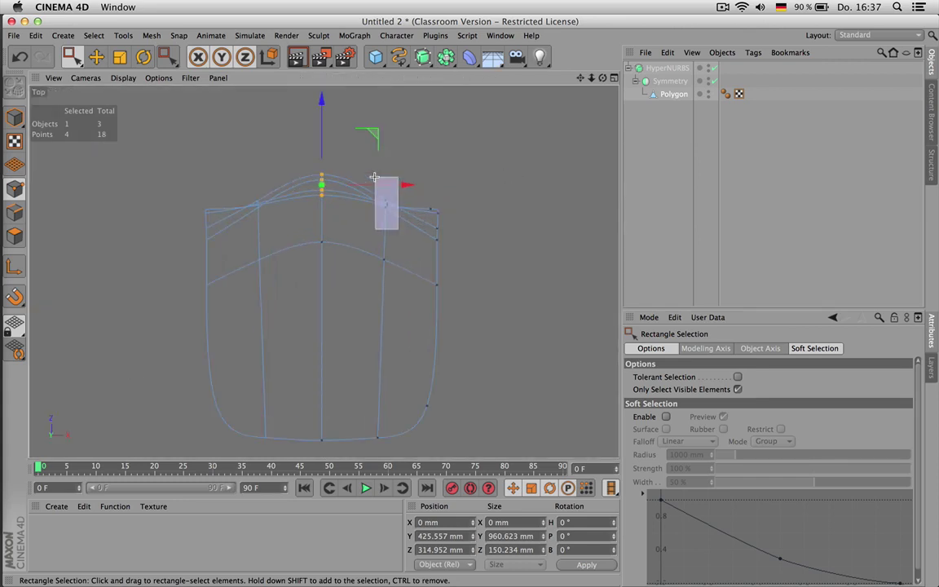
{"action": "left_click_drag", "start_coordinate": [374, 177], "coordinate": [396, 152]}
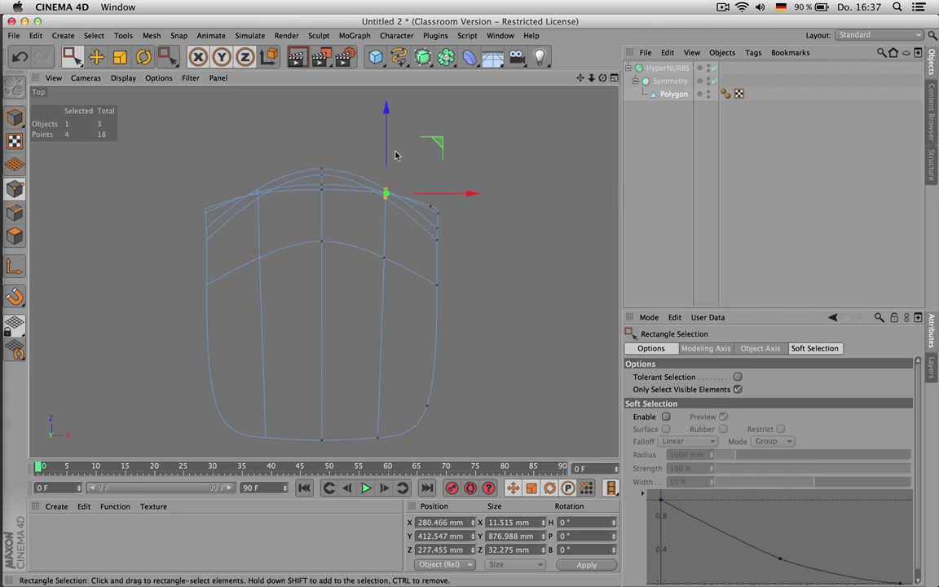
- Change the top view's display mode to Gouraud Shading (Lines)
{"action": "scroll", "coordinate": [444, 207], "scroll_direction": "down", "scroll_amount": 2}
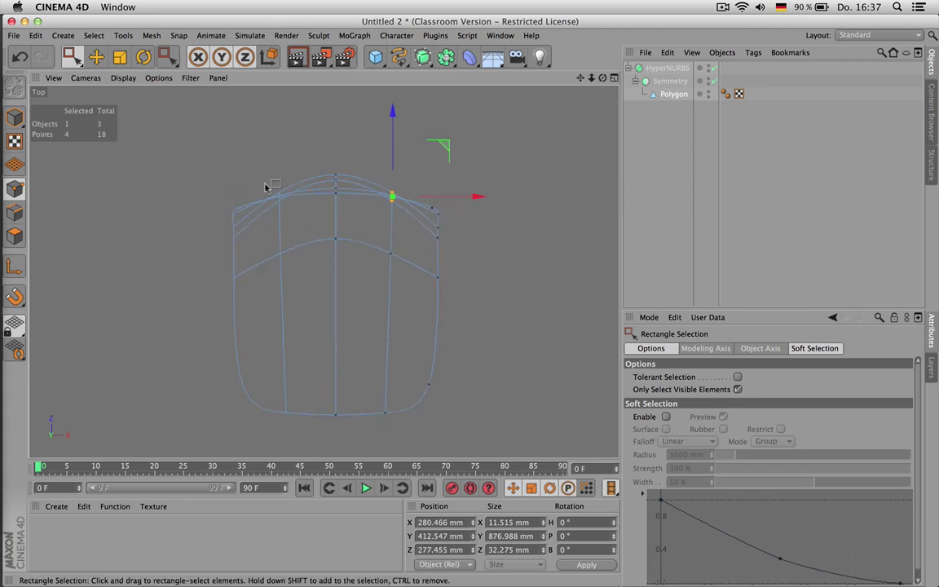
{"action": "left_click", "coordinate": [124, 79]}
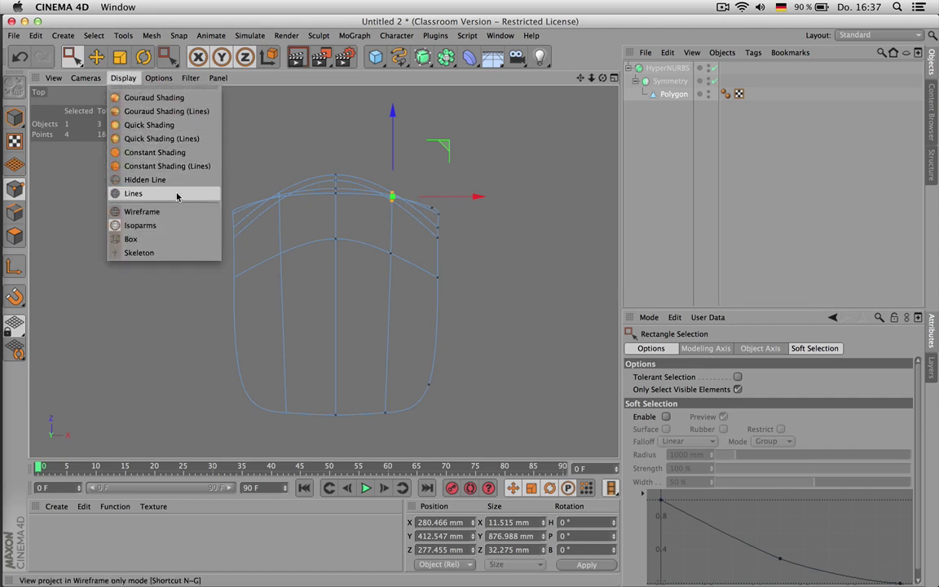
{"action": "left_click", "coordinate": [183, 111]}
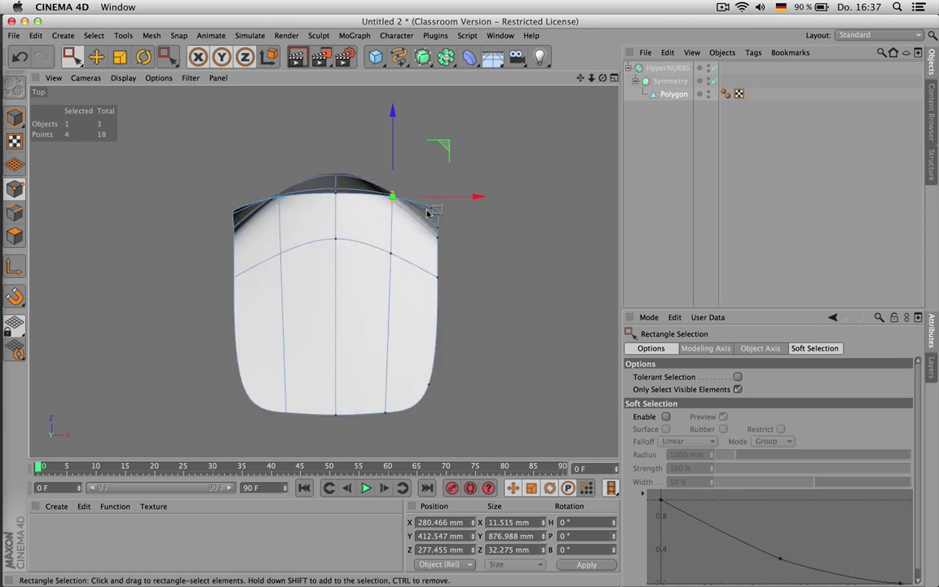
- Move the upper two centre-line points of the backrest back to about Z 312 mm
{"action": "scroll", "coordinate": [424, 215], "scroll_direction": "up", "scroll_amount": 2}
{"action": "left_click_drag", "start_coordinate": [327, 202], "coordinate": [326, 201]}
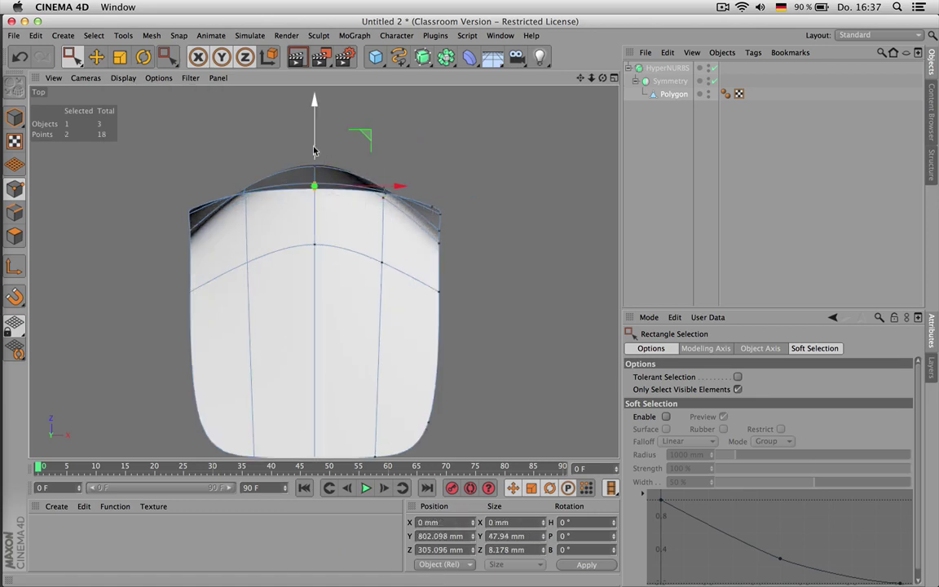
{"action": "mouse_move", "coordinate": [318, 155]}
{"action": "left_mouse_down"}
{"action": "mouse_move", "coordinate": [318, 122]}
{"action": "mouse_move", "coordinate": [321, 152]}
{"action": "left_mouse_up"}
- In the perspective view, move the lengthwise loop's two bend points forward to about Z 237 mm and nudge the centre-line bend points slightly forward
{"action": "key", "text": "F1"}
{"action": "left_click_drag", "start_coordinate": [310, 247], "coordinate": [375, 221], "text": "alt"}
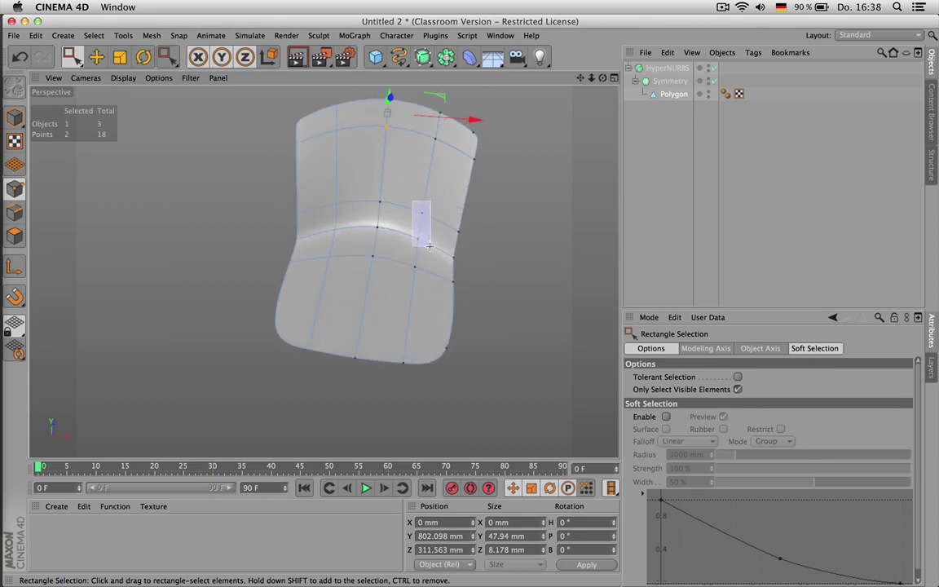
{"action": "left_click_drag", "start_coordinate": [430, 246], "coordinate": [436, 285]}
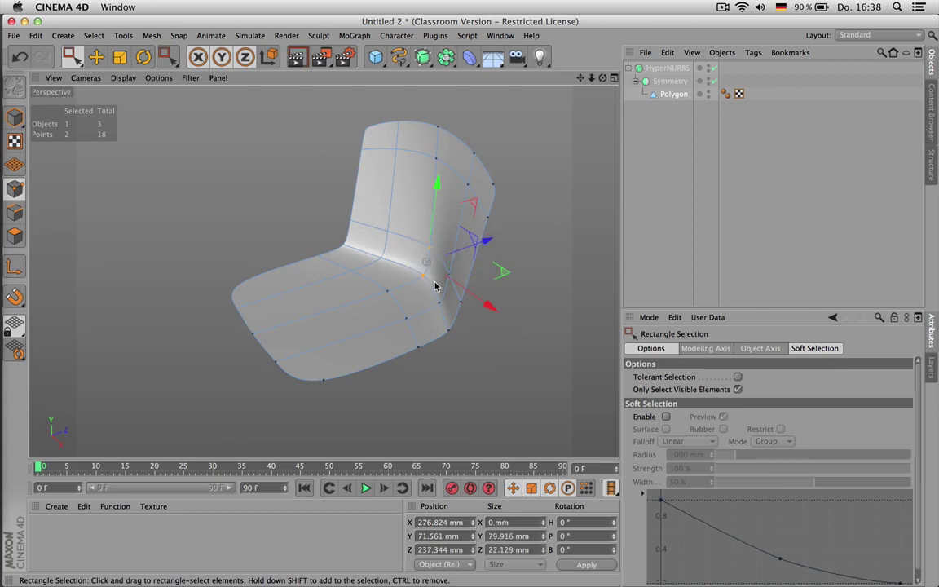
{"action": "left_click_drag", "start_coordinate": [478, 251], "coordinate": [481, 243]}
- Pull the seat front's two outer points back to about Z -625 mm, and shift the lengthwise loop's front point to about X 243, Z -742 mm
{"action": "left_click_drag", "start_coordinate": [268, 351], "coordinate": [342, 395]}
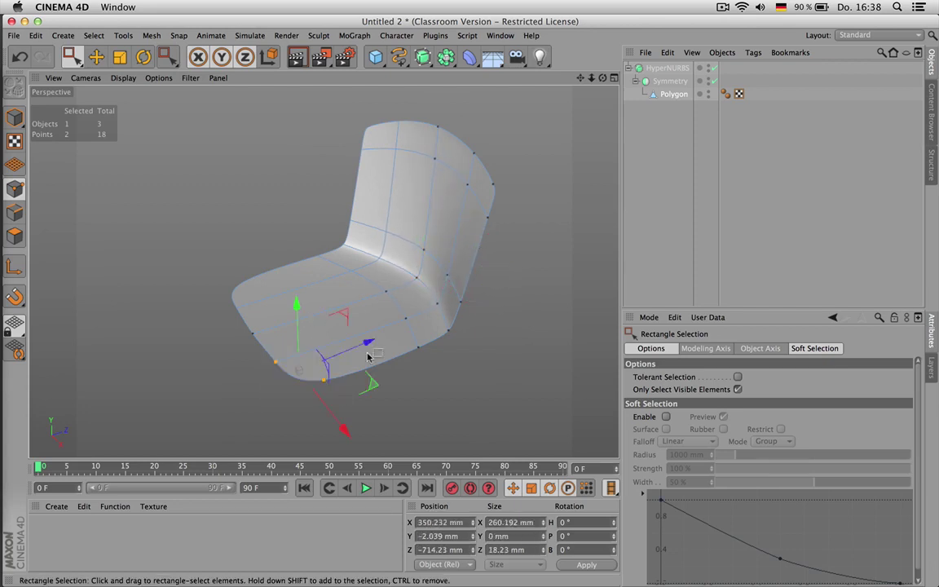
{"action": "left_click_drag", "start_coordinate": [372, 342], "coordinate": [391, 339]}
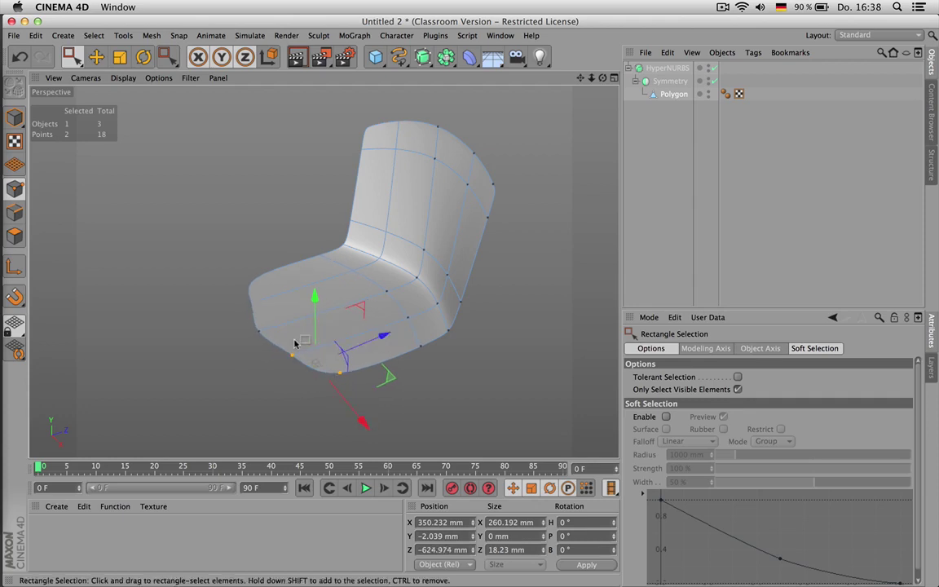
{"action": "left_click_drag", "start_coordinate": [299, 370], "coordinate": [300, 370]}
{"action": "left_click_drag", "start_coordinate": [349, 326], "coordinate": [327, 349]}
- Cut a loop across the backrest at about mid-height using the Knife in Loop mode
{"action": "left_click_drag", "start_coordinate": [429, 294], "coordinate": [376, 237], "text": "alt"}
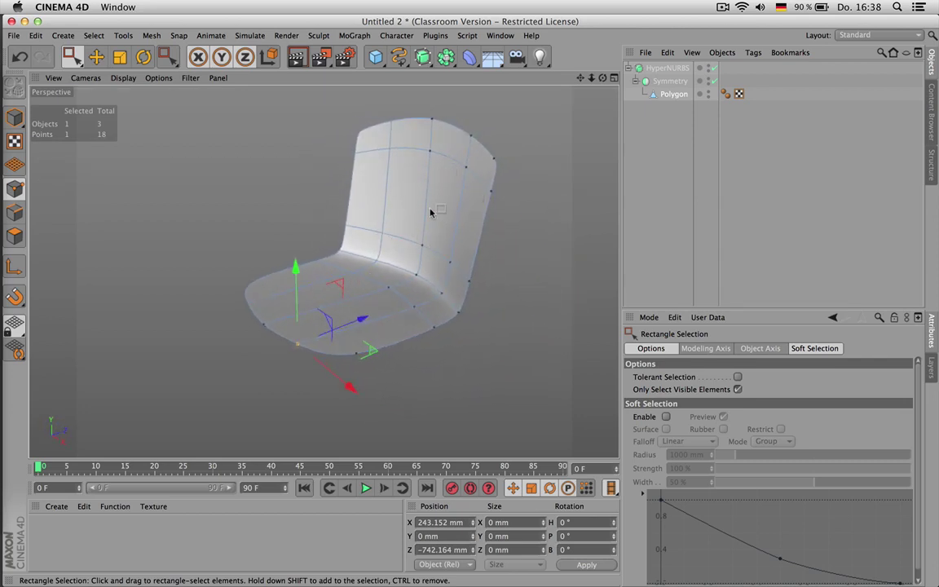
{"action": "left_click_drag", "start_coordinate": [324, 271], "coordinate": [323, 271], "text": "alt"}
{"action": "key", "text": "k"}
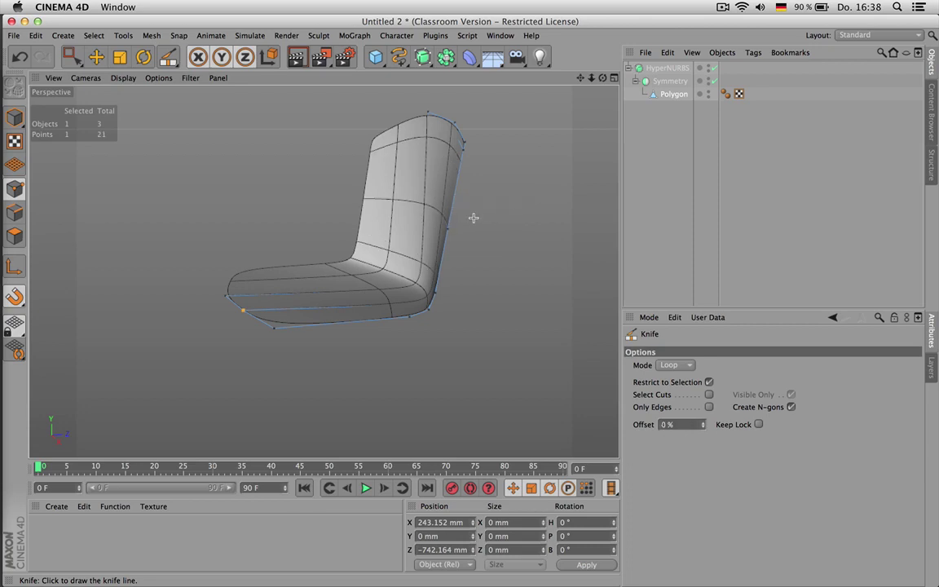
{"action": "key", "text": "space"}
- Move the three points of the new crosswise backrest loop back to about Z 270 mm to hollow the backrest
{"action": "left_click_drag", "start_coordinate": [405, 194], "coordinate": [503, 215]}
{"action": "left_click", "coordinate": [648, 178]}
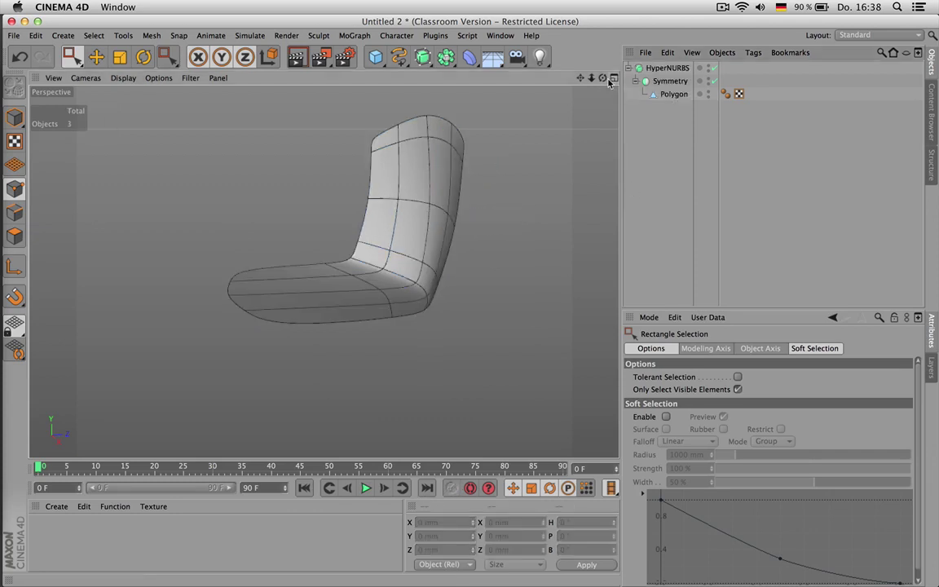
{"action": "left_click_drag", "start_coordinate": [603, 78], "coordinate": [623, 79]}
{"action": "left_click_drag", "start_coordinate": [323, 272], "coordinate": [322, 270], "text": "alt"}
- Adjust the lengthwise loop's two bend points on the polygon to about Z 231 mm
{"action": "left_click", "coordinate": [673, 94]}
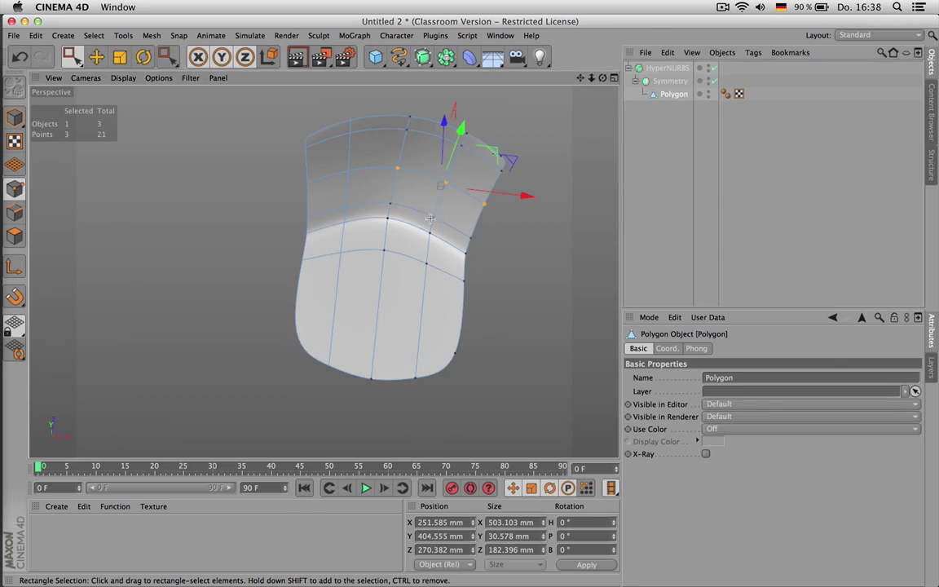
{"action": "left_click_drag", "start_coordinate": [448, 245], "coordinate": [449, 247]}
{"action": "left_click_drag", "start_coordinate": [434, 177], "coordinate": [437, 177]}
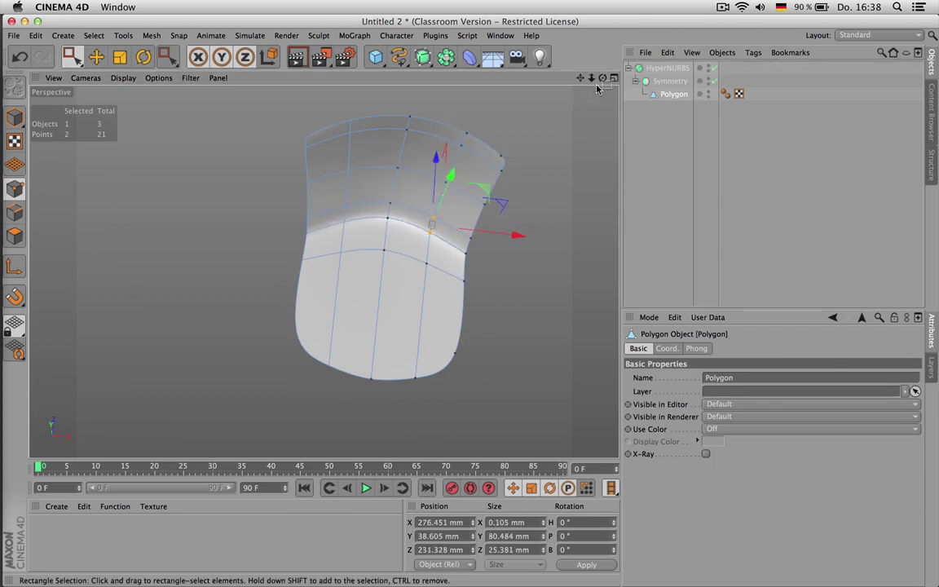
{"action": "left_click_drag", "start_coordinate": [603, 78], "coordinate": [603, 78]}
{"action": "left_click_drag", "start_coordinate": [324, 272], "coordinate": [323, 272], "text": "alt"}
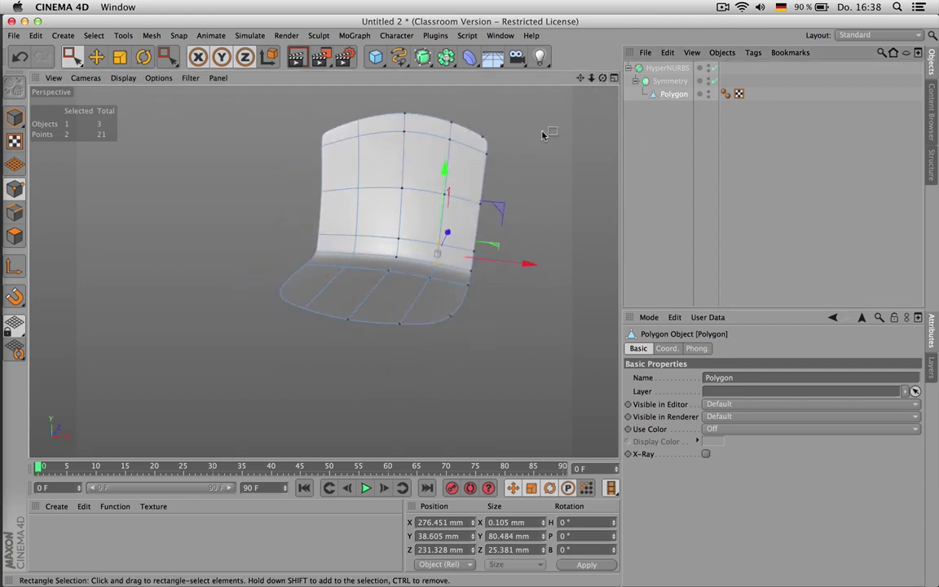
- Make the Symmetry object editable, place its Polygon directly under the HyperNURBS, and delete the leftover Symmetry null
{"action": "left_click", "coordinate": [671, 82]}
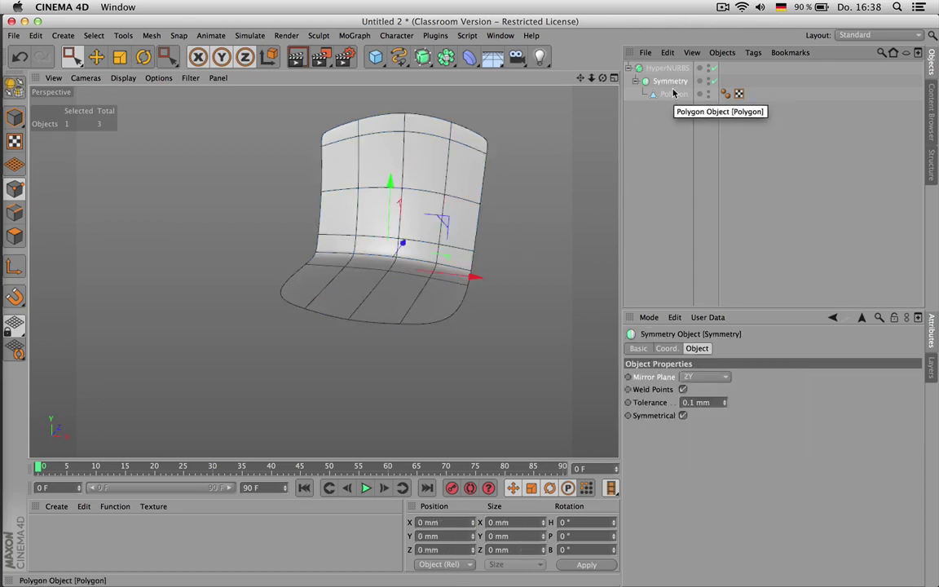
{"action": "key", "text": "c"}
{"action": "left_click", "coordinate": [637, 81]}
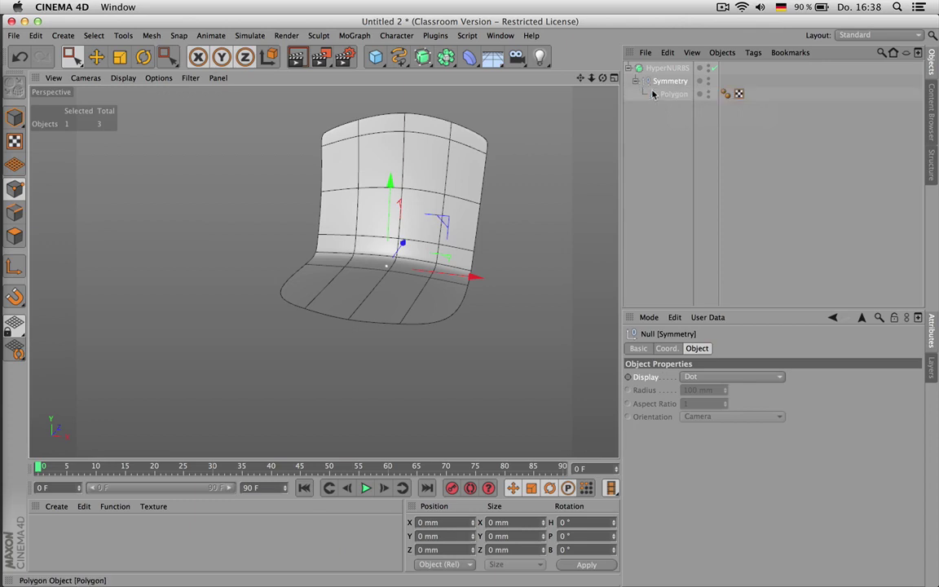
{"action": "left_click_drag", "start_coordinate": [665, 75], "coordinate": [667, 78]}
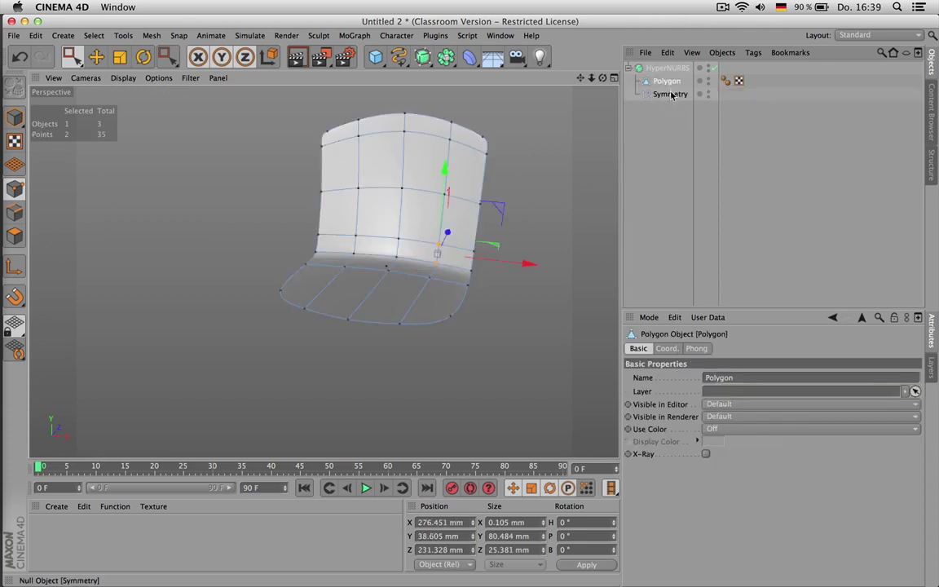
{"action": "left_click", "coordinate": [671, 95]}
{"action": "key", "text": "Delete"}
{"action": "left_click", "coordinate": [667, 81]}
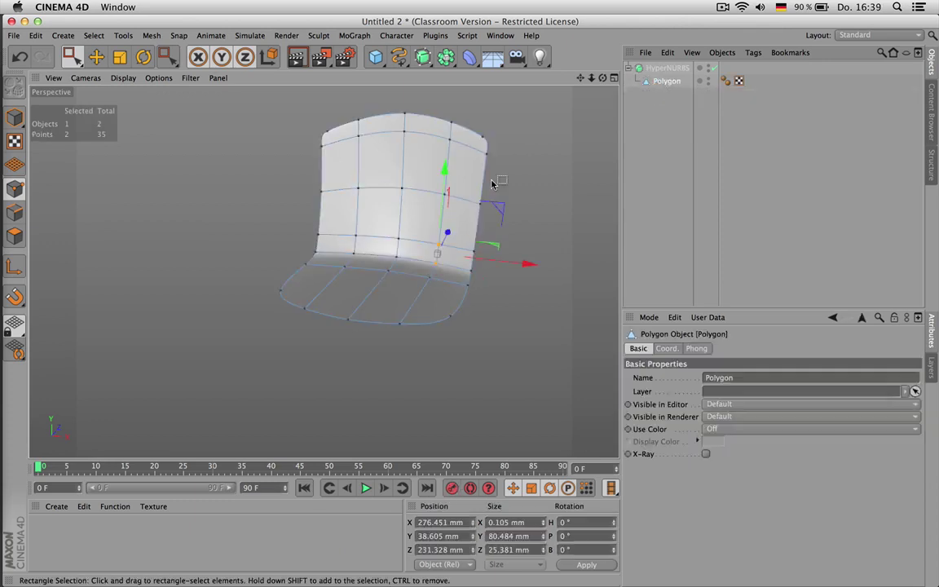
- Duplicate the full shell polygon outside the HyperNURBS as a backup named orig, and hide the copy in editor and renderer
{"action": "key", "text": "ctrl+a"}
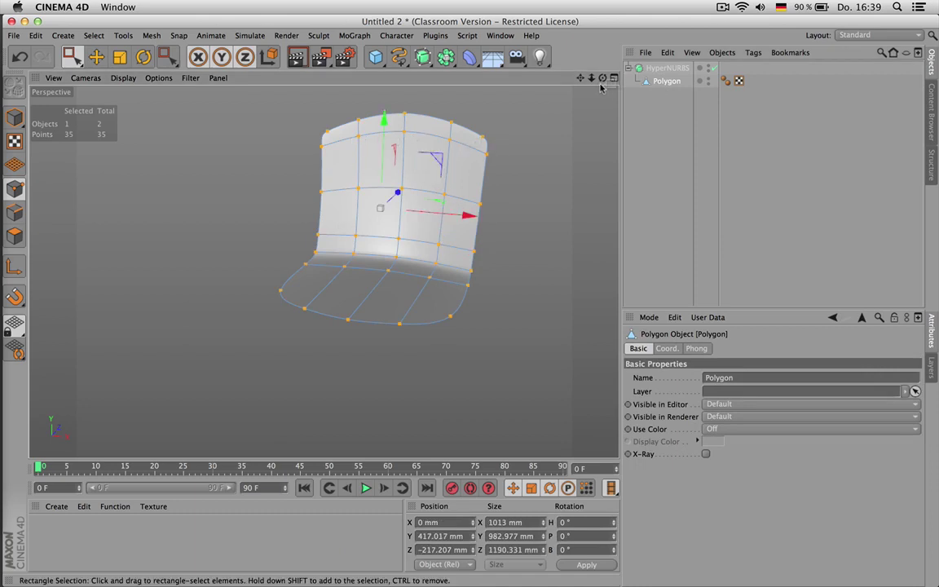
{"action": "left_click_drag", "start_coordinate": [603, 79], "coordinate": [367, 81]}
{"action": "left_click_drag", "start_coordinate": [323, 272], "coordinate": [324, 271]}
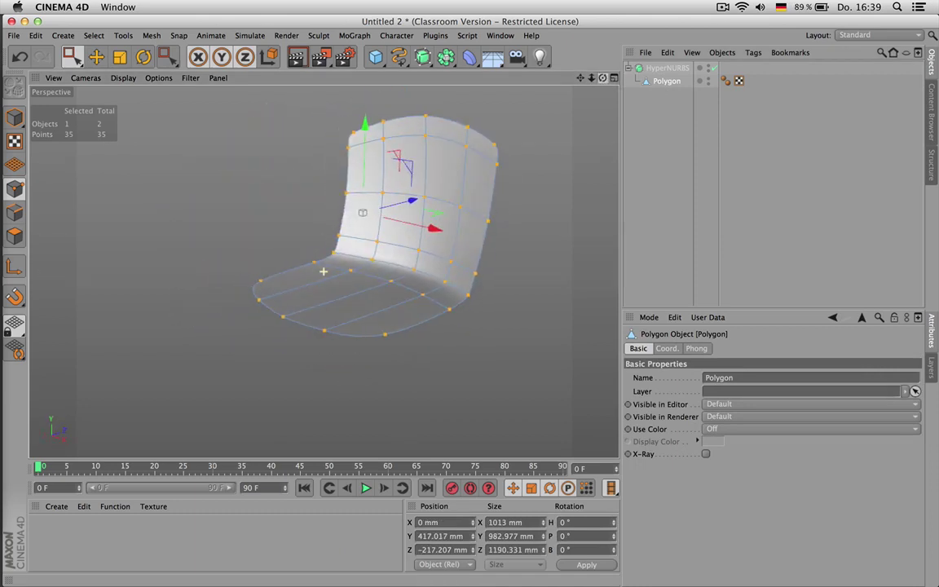
{"action": "left_click_drag", "start_coordinate": [591, 79], "coordinate": [447, 218]}
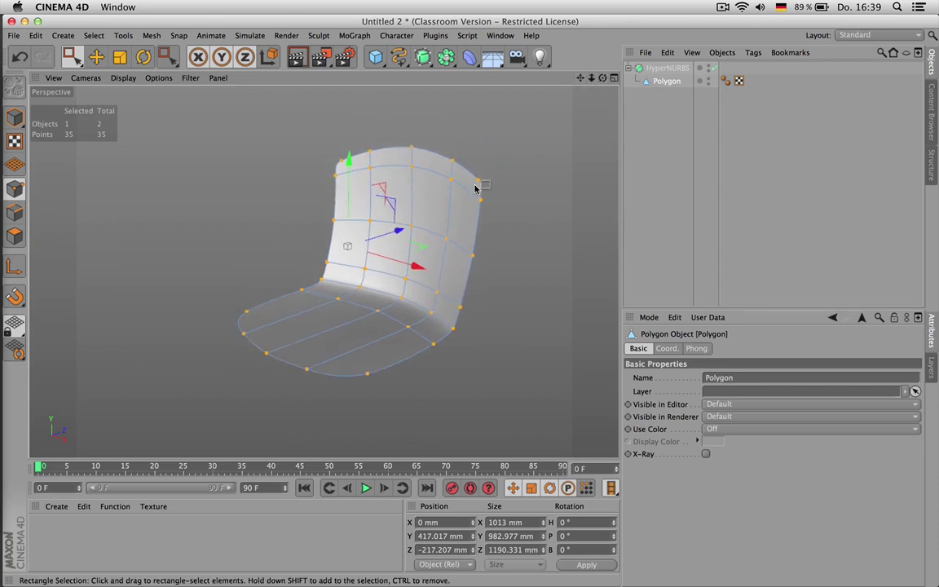
{"action": "left_click_drag", "start_coordinate": [655, 138], "coordinate": [657, 141], "text": "ctrl"}
{"action": "double_click", "coordinate": [660, 95]}
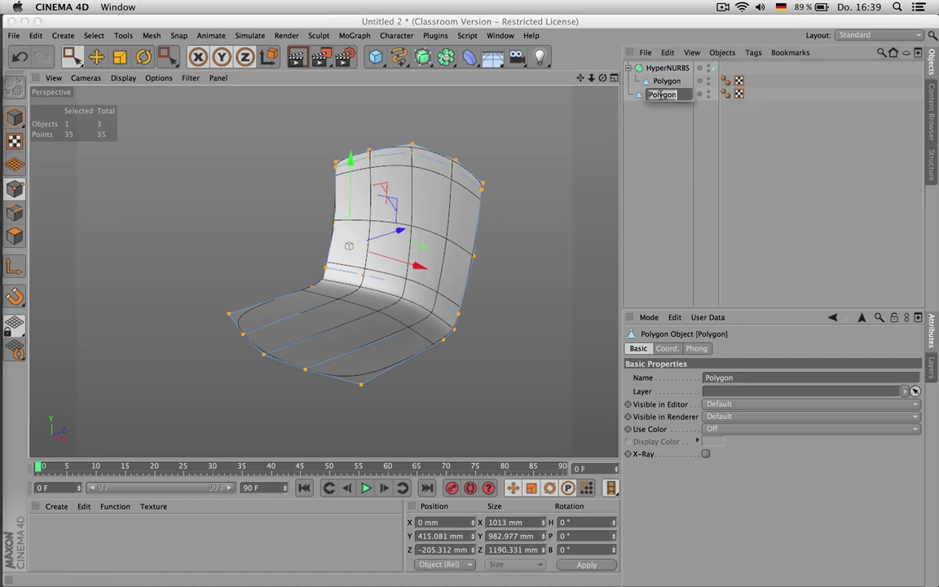
{"action": "key", "text": "Return"}
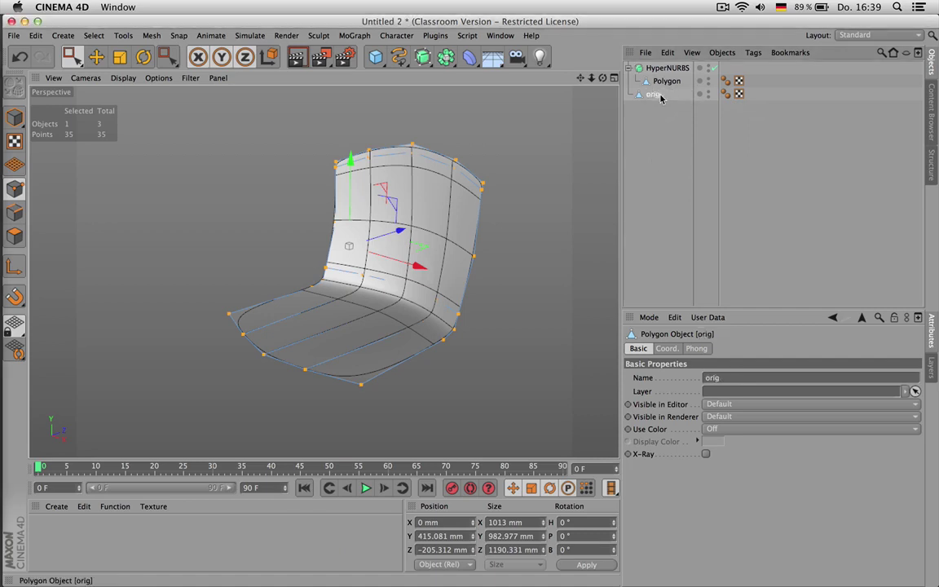
{"action": "left_click", "coordinate": [708, 95], "text": "ctrl"}
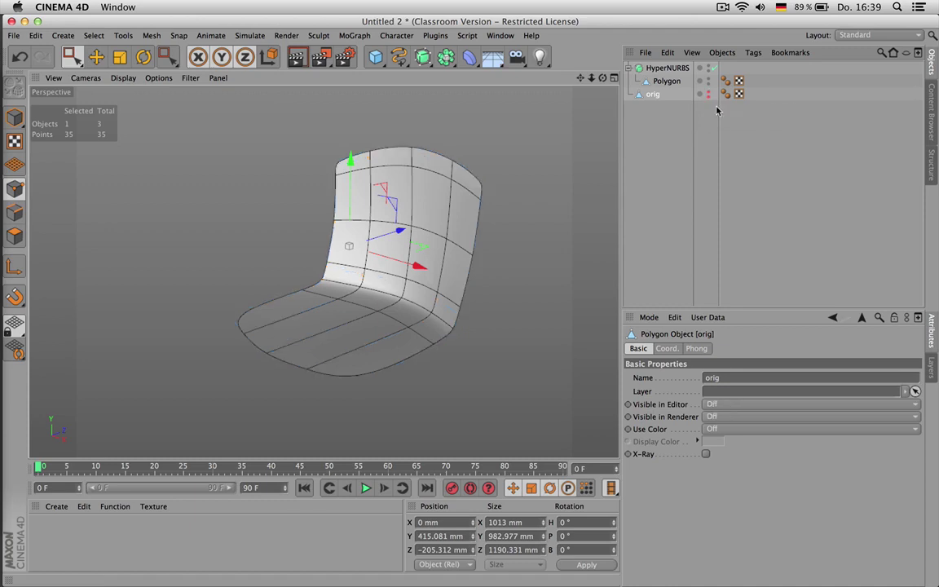
{"action": "left_click", "coordinate": [666, 106]}
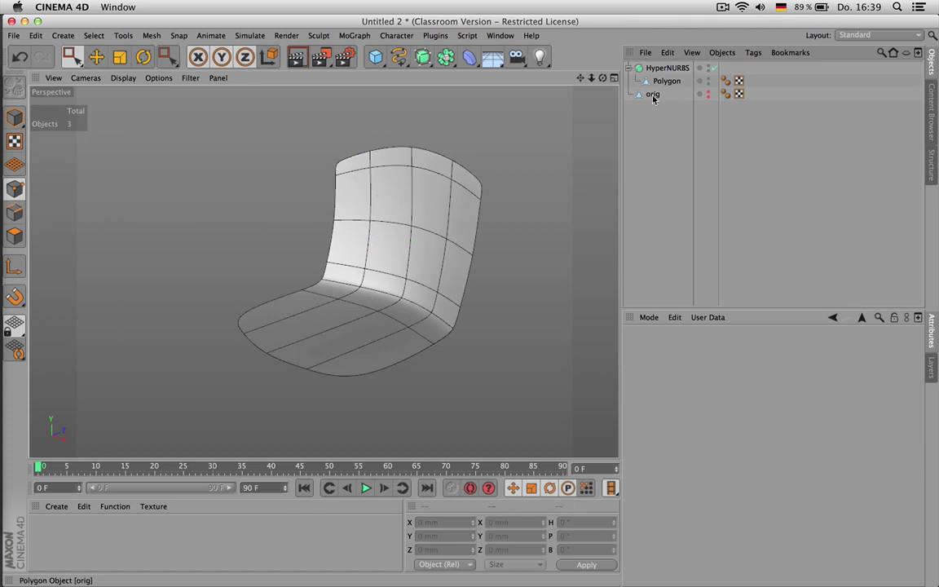
{"action": "left_click", "coordinate": [653, 95]}
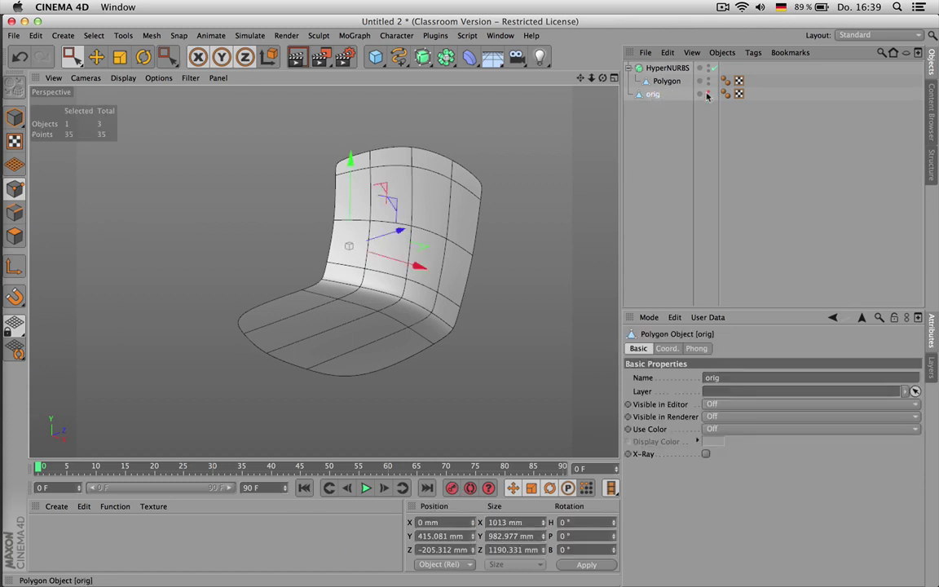
- Extrude all polygons of the shell inside the HyperNURBS by an offset of -92 mm to give it thickness
{"action": "left_click", "coordinate": [668, 82]}
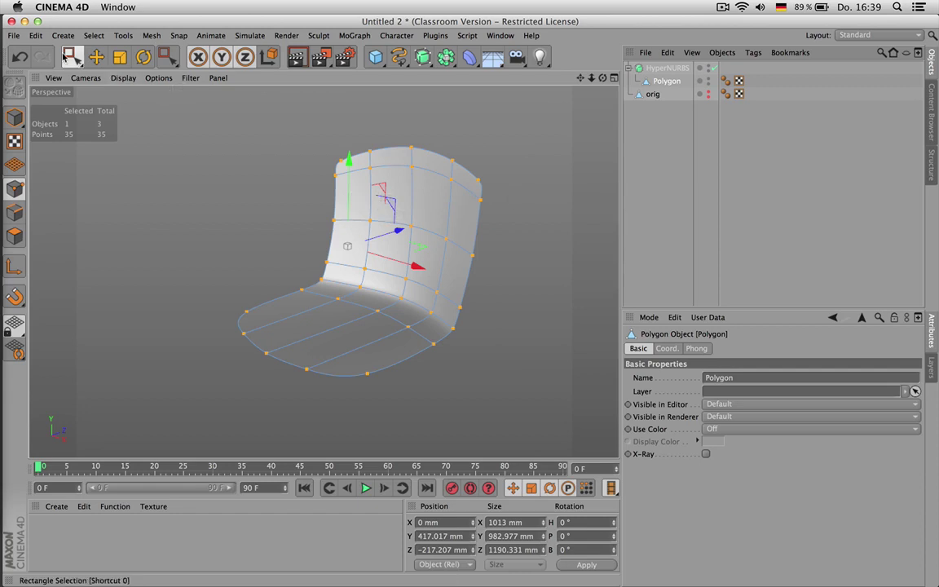
{"action": "left_click_drag", "start_coordinate": [72, 56], "coordinate": [88, 67]}
{"action": "left_click", "coordinate": [15, 236]}
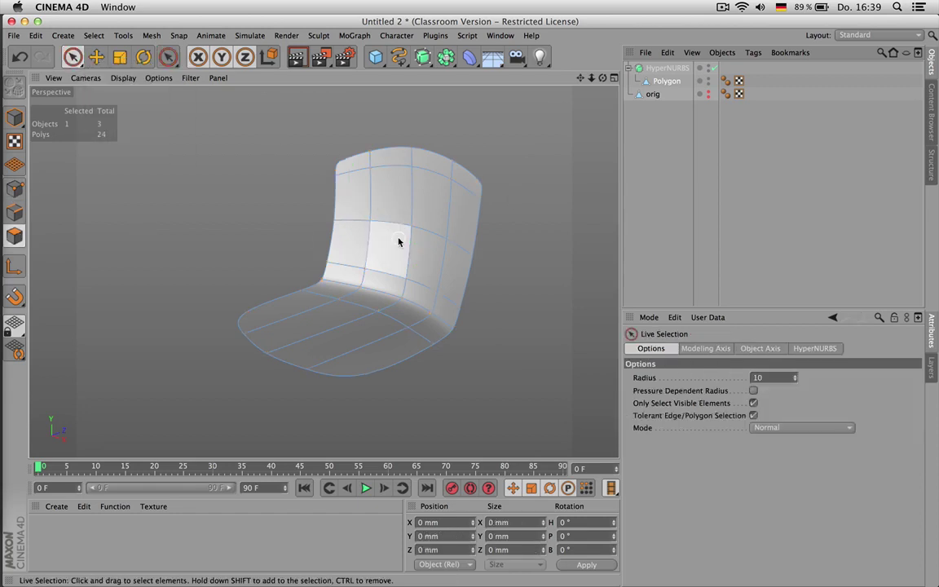
{"action": "key", "text": "ctrl+a"}
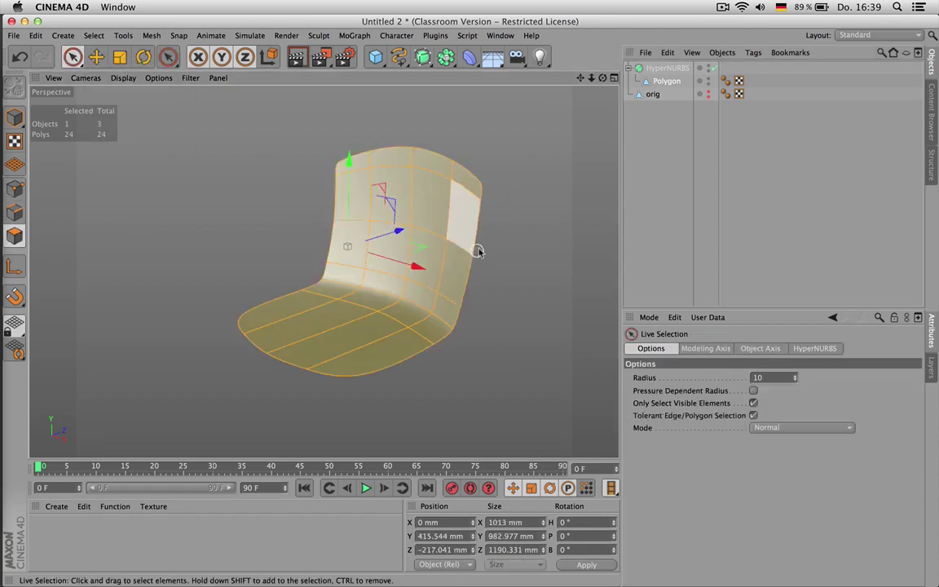
{"action": "key", "text": "d"}
{"action": "left_click_drag", "start_coordinate": [499, 193], "coordinate": [424, 193]}
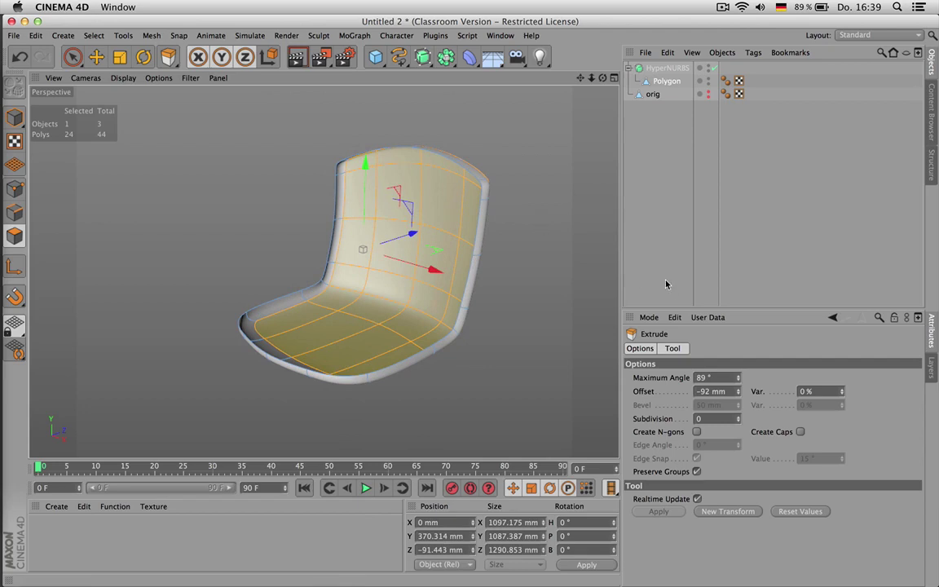
- Set the shell's extrusion offset to -10 mm, change it to -20 mm, and enable Create Caps
{"action": "left_click_drag", "start_coordinate": [603, 77], "coordinate": [534, 71]}
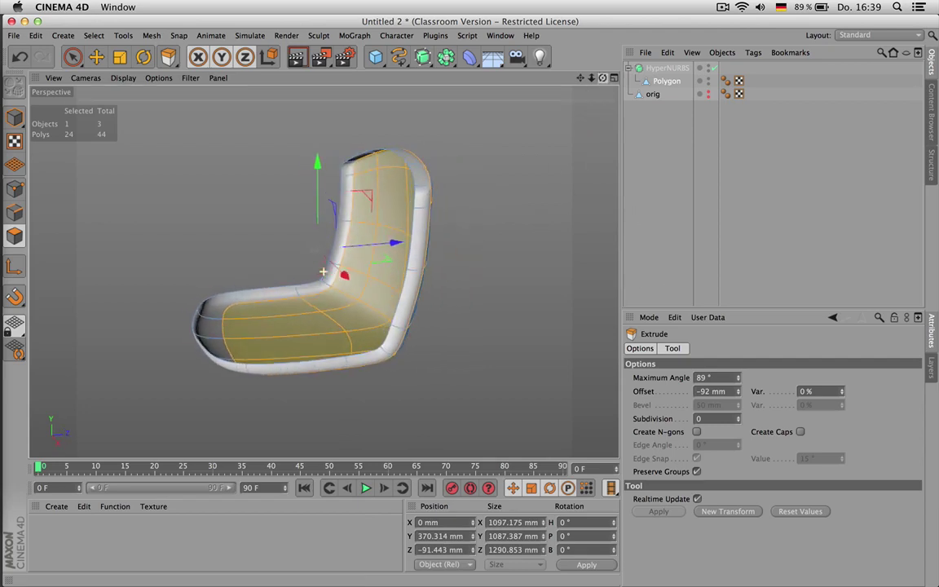
{"action": "left_click", "coordinate": [700, 391]}
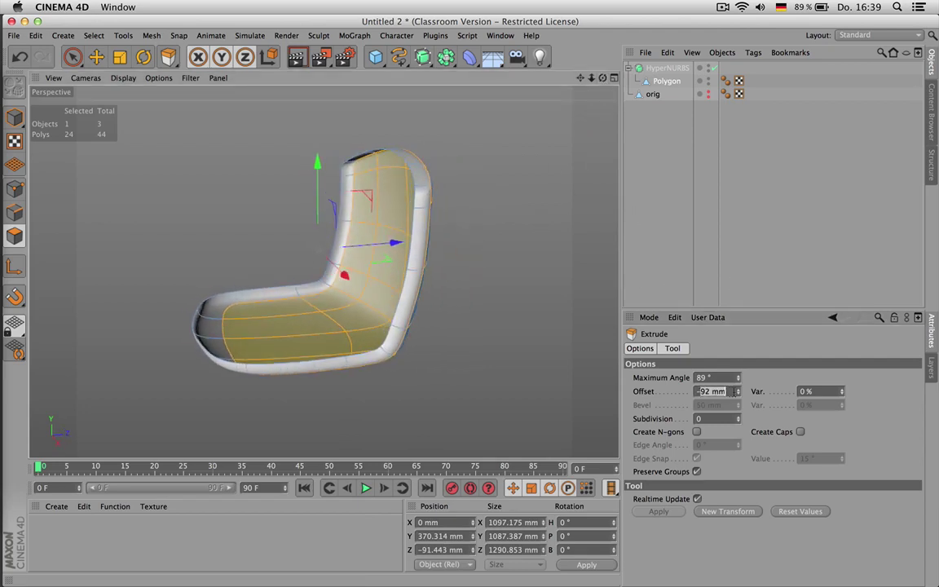
{"action": "type", "text": "0"}
{"action": "key", "text": "Return"}
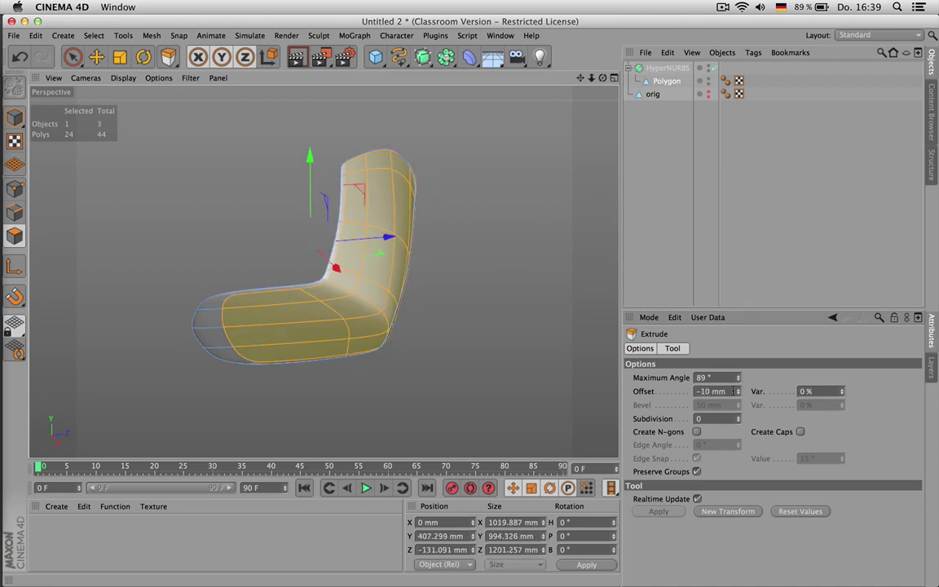
{"action": "type", "text": "2"}
{"action": "key", "text": "Return"}
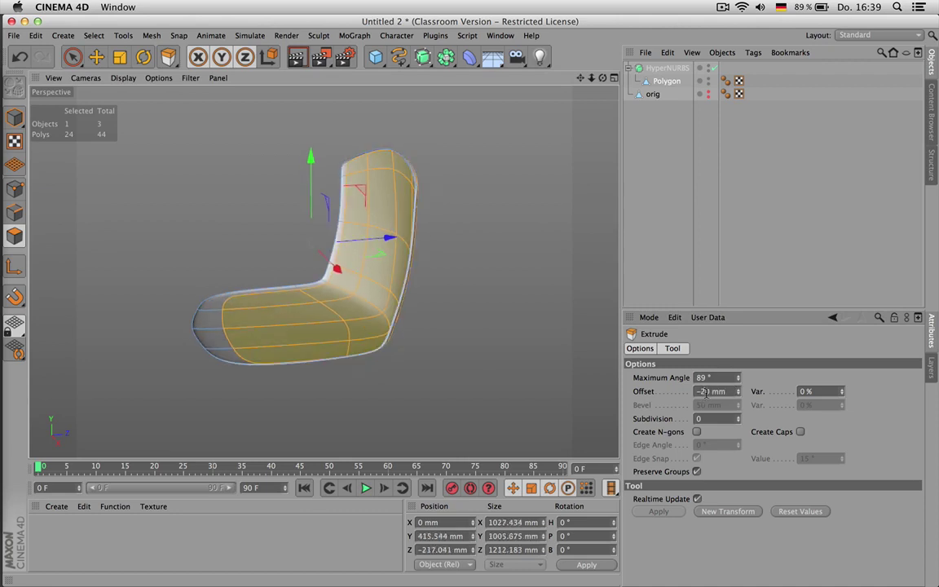
{"action": "left_click", "coordinate": [800, 433]}
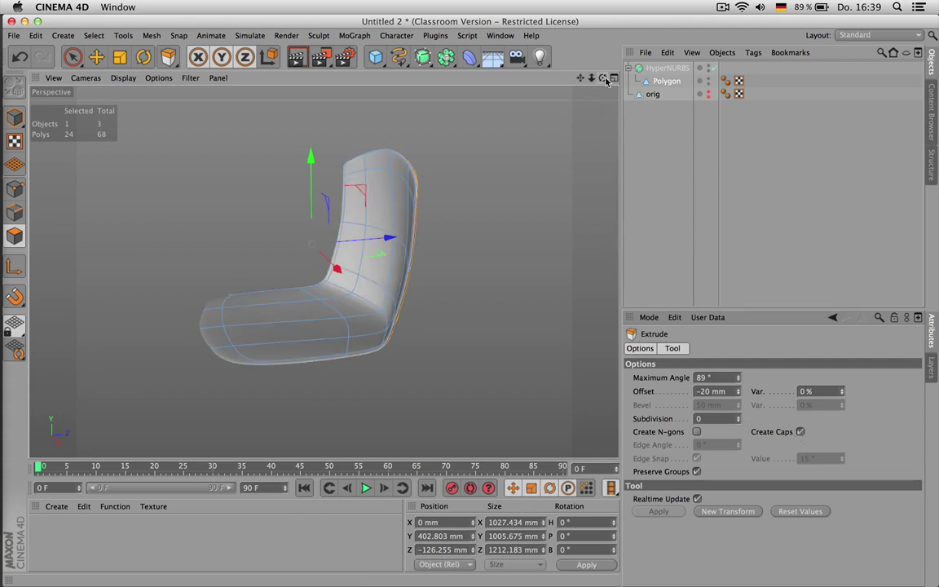
- Change the capped extrusion's offset to about -101 mm and set its subdivision to 2
{"action": "left_click_drag", "start_coordinate": [605, 80], "coordinate": [557, 135]}
{"action": "scroll", "coordinate": [328, 295], "scroll_direction": "up", "scroll_amount": 5}
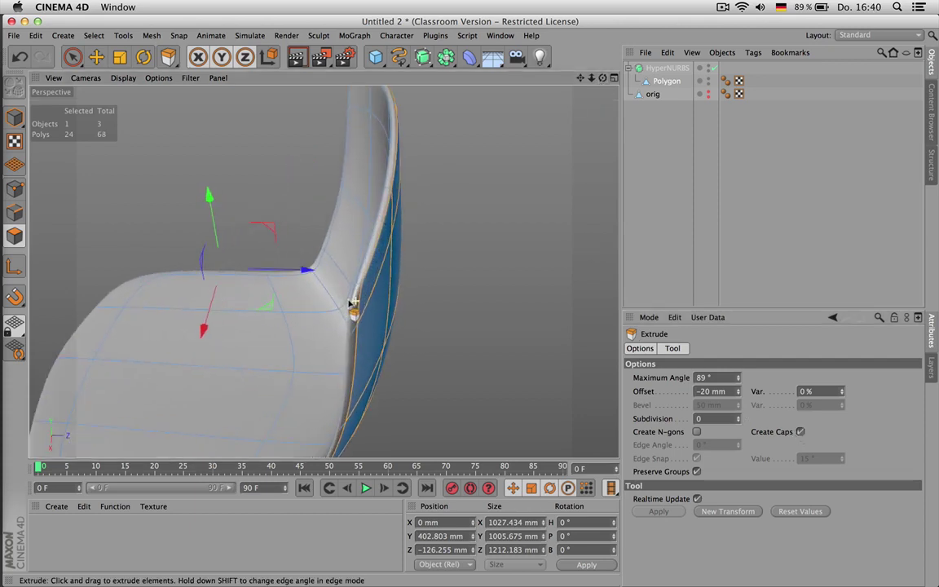
{"action": "scroll", "coordinate": [351, 304], "scroll_direction": "up", "scroll_amount": 1}
{"action": "left_click_drag", "start_coordinate": [603, 79], "coordinate": [677, 85]}
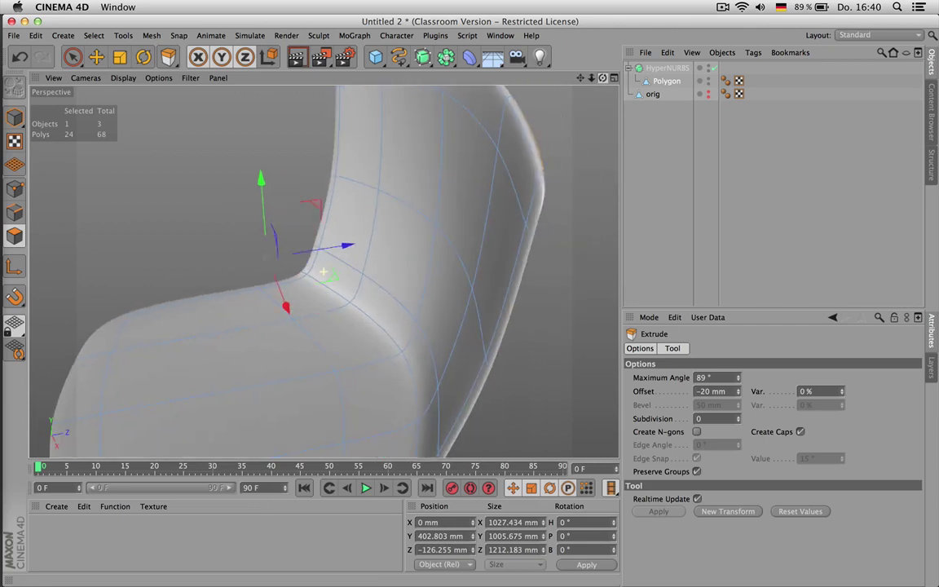
{"action": "left_click_drag", "start_coordinate": [579, 83], "coordinate": [582, 85]}
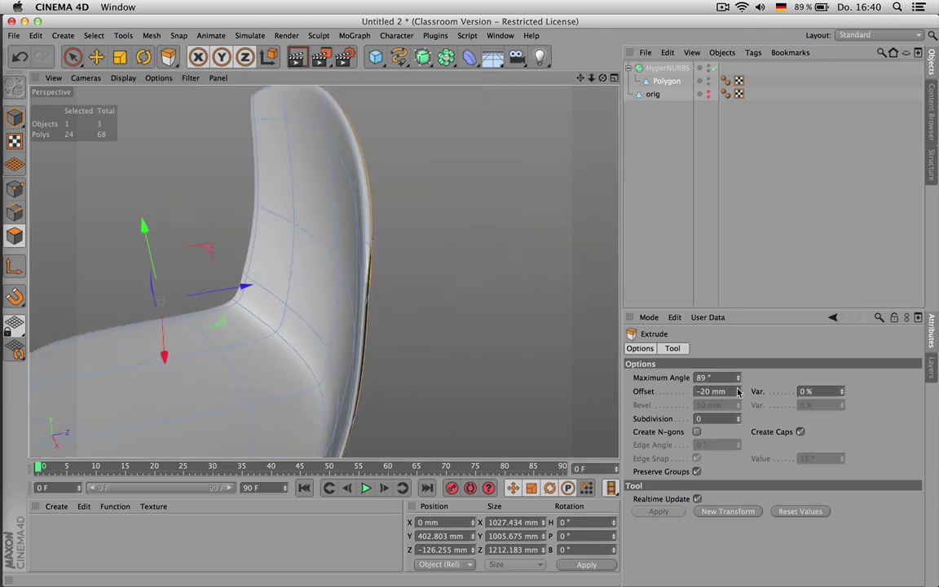
{"action": "left_click_drag", "start_coordinate": [738, 392], "coordinate": [738, 427]}
{"action": "mouse_move", "coordinate": [603, 80]}
{"action": "left_mouse_down"}
{"action": "mouse_move", "coordinate": [658, 82]}
{"action": "mouse_move", "coordinate": [530, 80]}
{"action": "mouse_move", "coordinate": [608, 86]}
{"action": "left_mouse_up"}
{"action": "scroll", "coordinate": [519, 173], "scroll_direction": "down", "scroll_amount": 5}
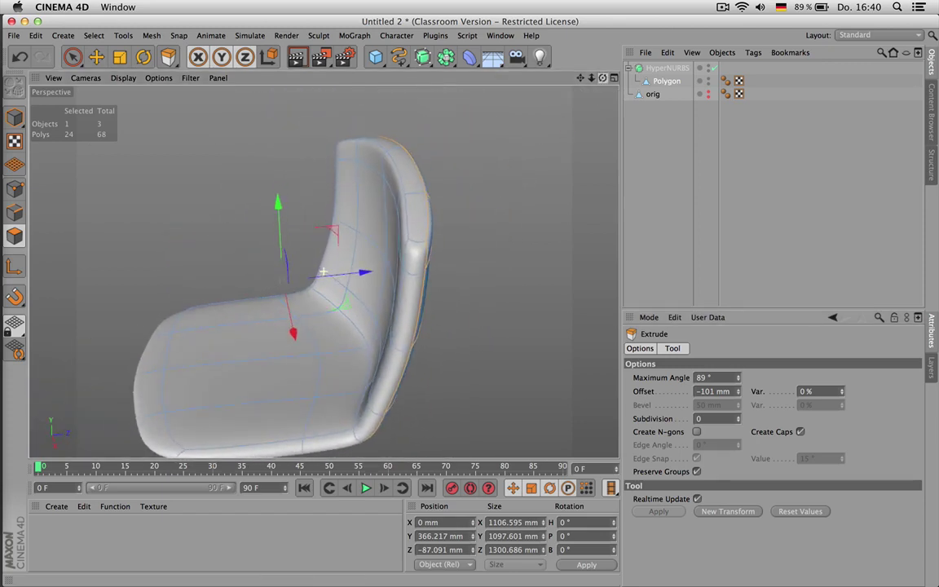
{"action": "left_click", "coordinate": [739, 417]}
{"action": "left_click", "coordinate": [739, 416]}
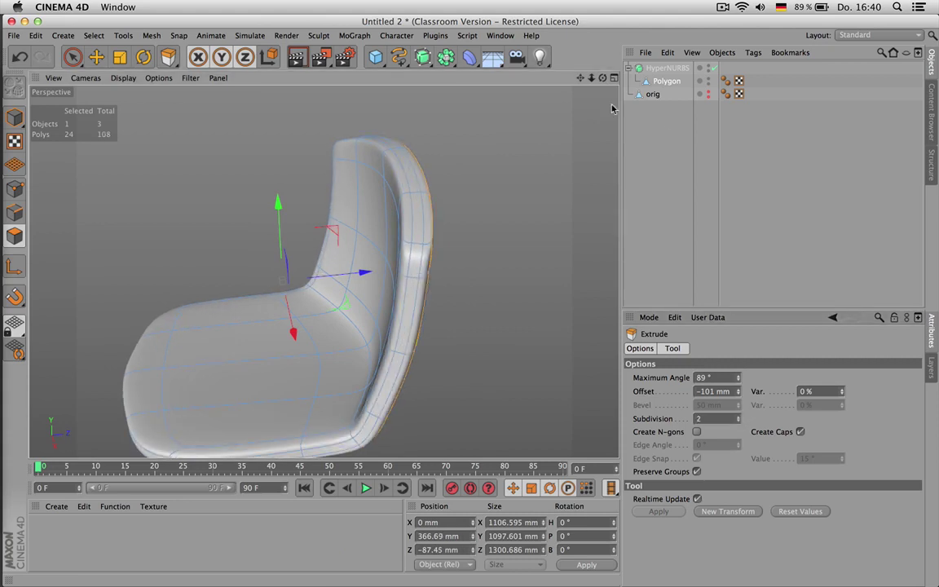
- Reduce the extrusion thickness to an offset of about -59 mm and deselect the shell
{"action": "left_click_drag", "start_coordinate": [603, 79], "coordinate": [540, 67]}
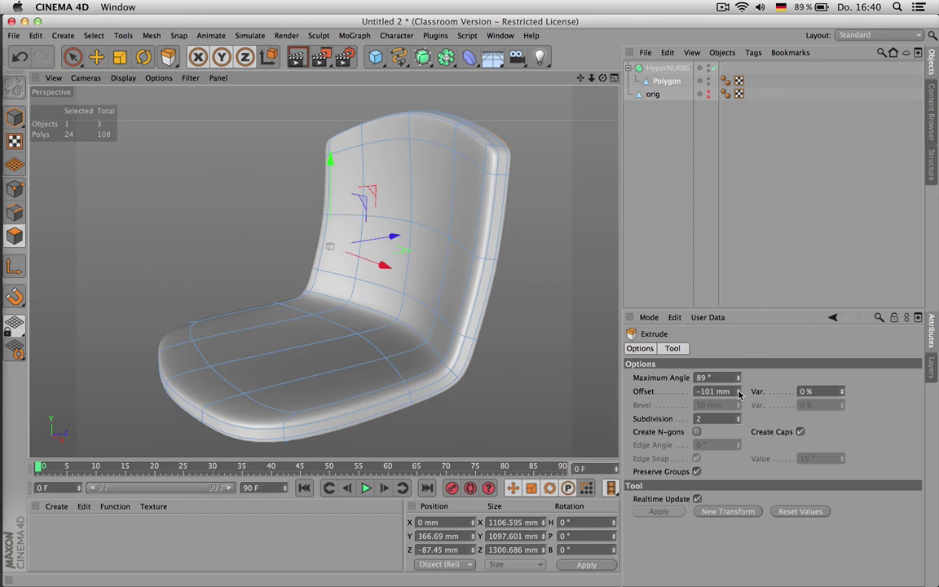
{"action": "mouse_move", "coordinate": [740, 393]}
{"action": "left_mouse_down"}
{"action": "mouse_move", "coordinate": [728, 393]}
{"action": "mouse_move", "coordinate": [795, 393]}
{"action": "mouse_move", "coordinate": [736, 396]}
{"action": "left_mouse_up"}
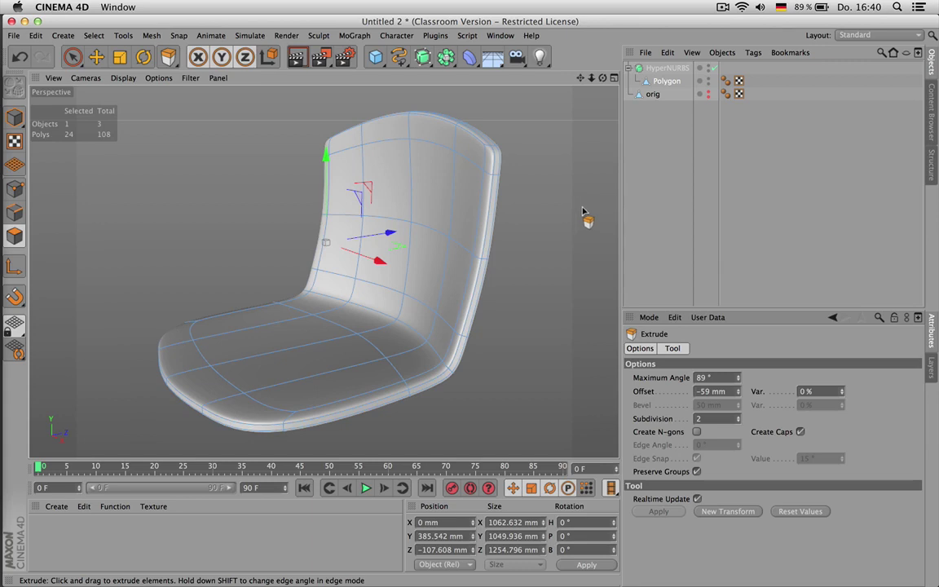
{"action": "left_click", "coordinate": [659, 188]}
{"action": "scroll", "coordinate": [441, 252], "scroll_direction": "down", "scroll_amount": 5}
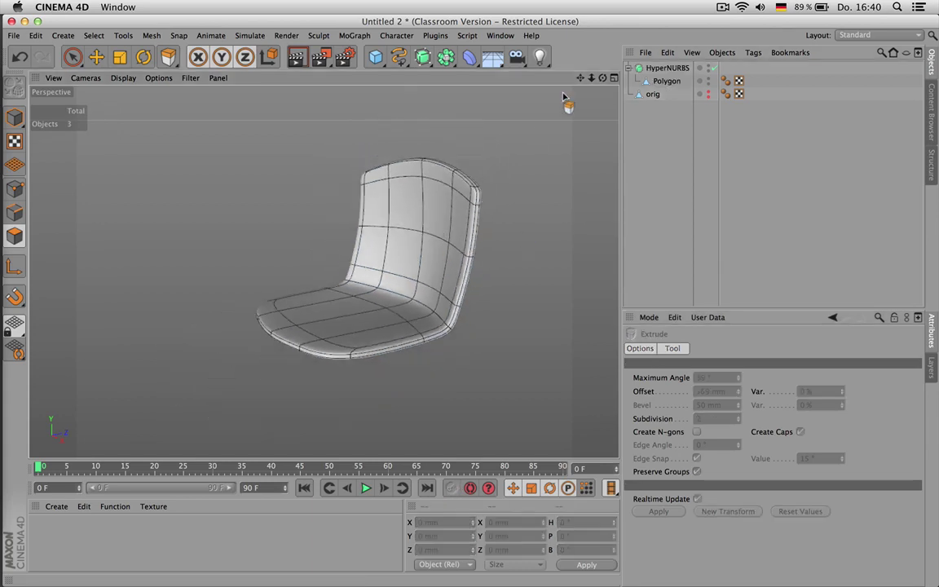
{"action": "mouse_move", "coordinate": [603, 79]}
{"action": "left_mouse_down"}
{"action": "mouse_move", "coordinate": [661, 93]}
{"action": "mouse_move", "coordinate": [583, 53]}
{"action": "mouse_move", "coordinate": [575, 73]}
{"action": "mouse_move", "coordinate": [624, 102]}
{"action": "mouse_move", "coordinate": [575, 61]}
{"action": "mouse_move", "coordinate": [589, 83]}
{"action": "left_mouse_up"}
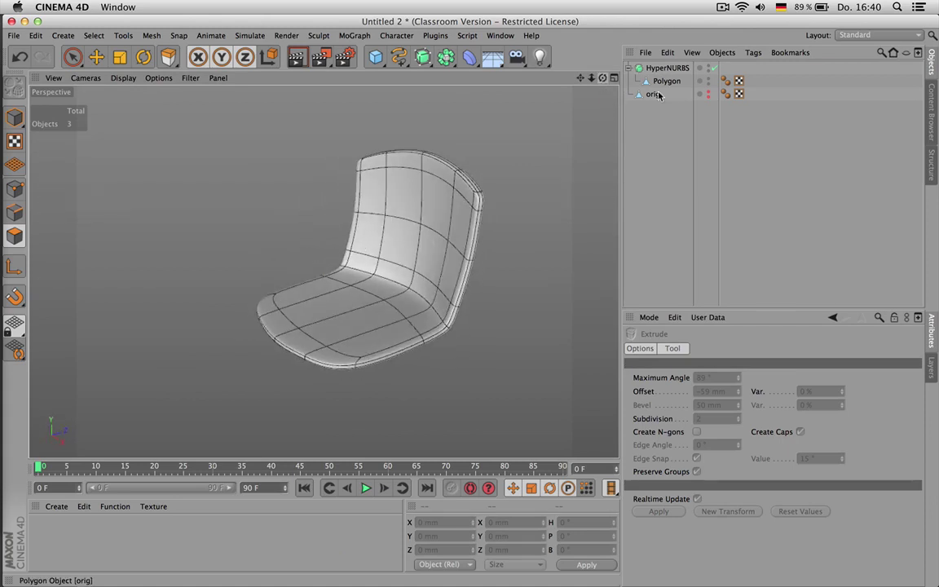
- Live-select polygons across the top of the seat on the Polygon object to check their normal direction
{"action": "left_click", "coordinate": [665, 81]}
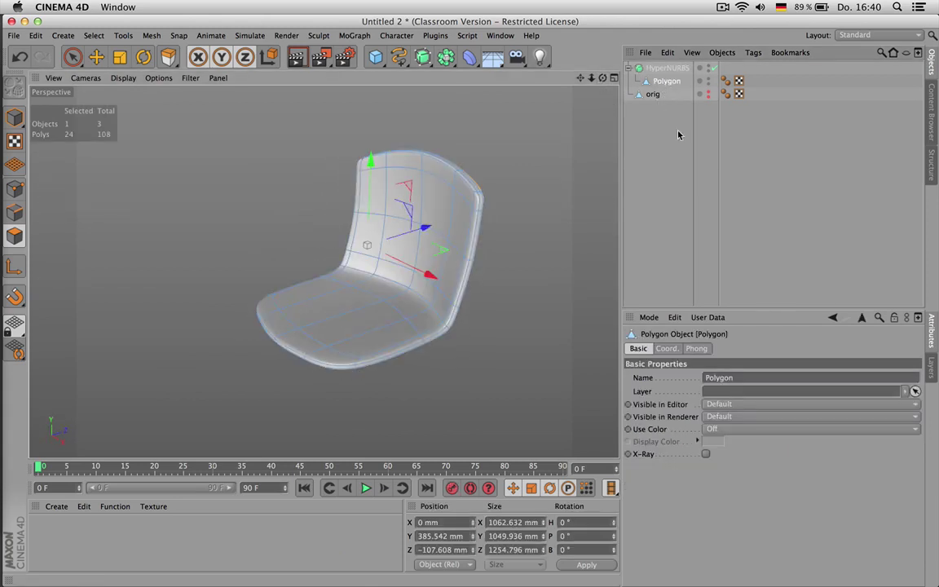
{"action": "left_click", "coordinate": [72, 57]}
{"action": "scroll", "coordinate": [335, 317], "scroll_direction": "up", "scroll_amount": 2}
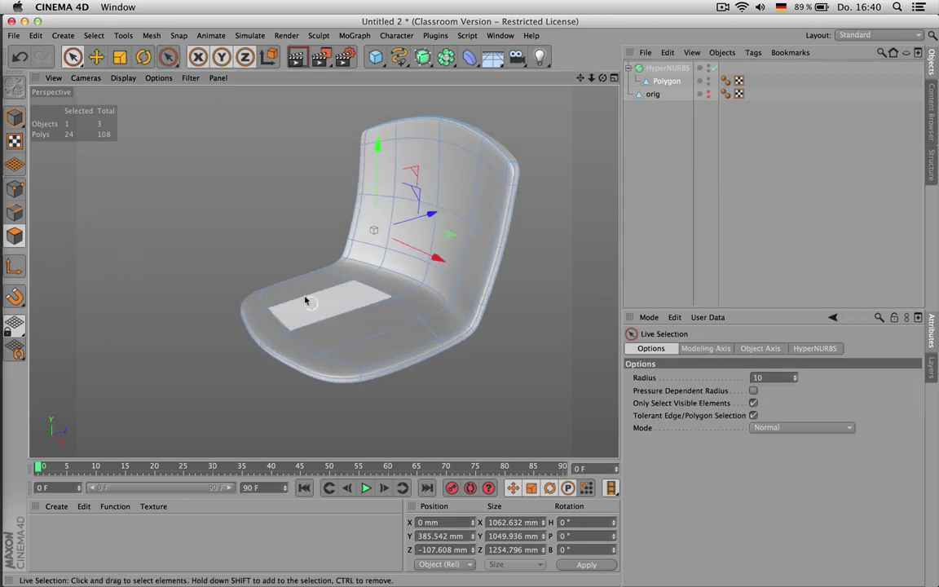
{"action": "left_click_drag", "start_coordinate": [302, 293], "coordinate": [367, 341]}
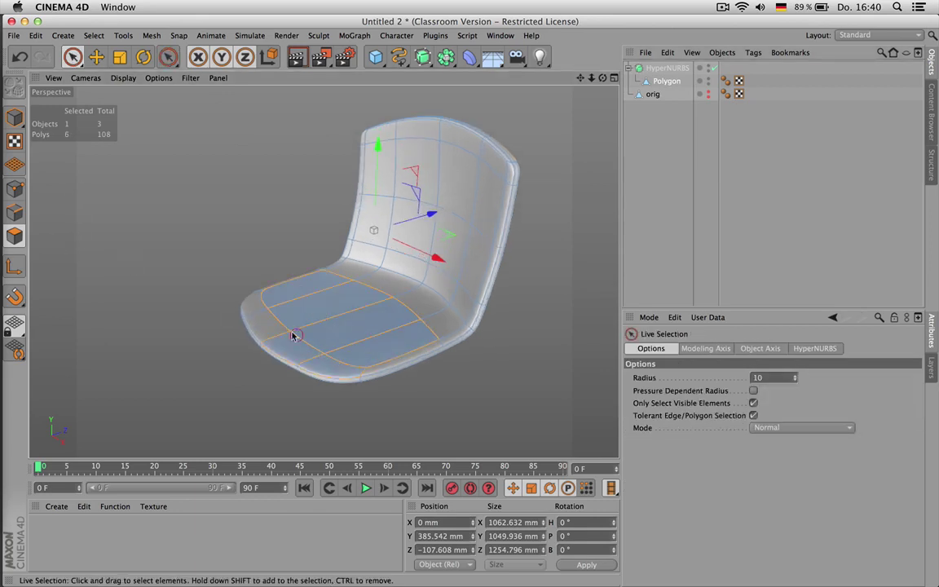
{"action": "left_click_drag", "start_coordinate": [271, 307], "coordinate": [269, 302]}
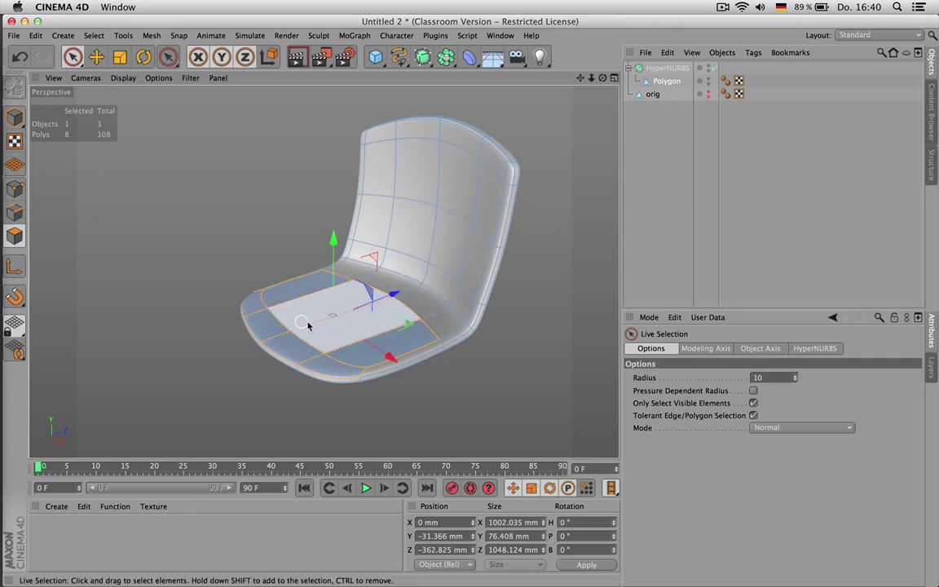
- Select all polygons of the shell and reverse their normals
{"action": "key", "text": "ctrl+a"}
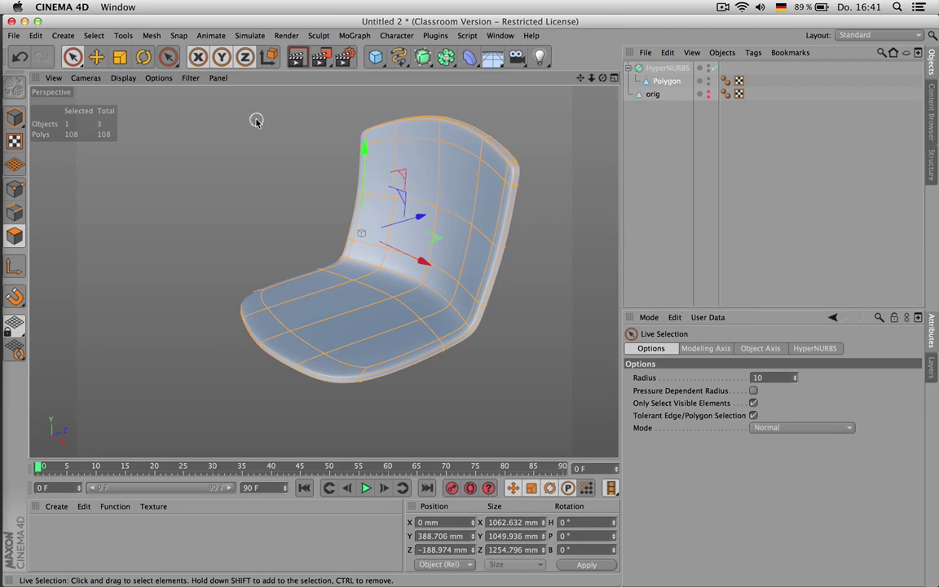
{"action": "key", "text": "u"}
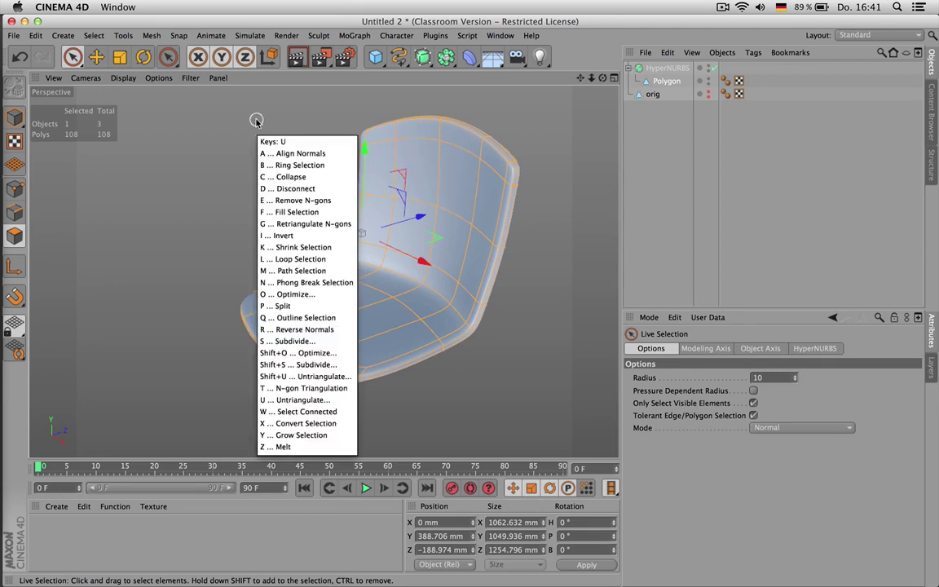
{"action": "key", "text": "r"}
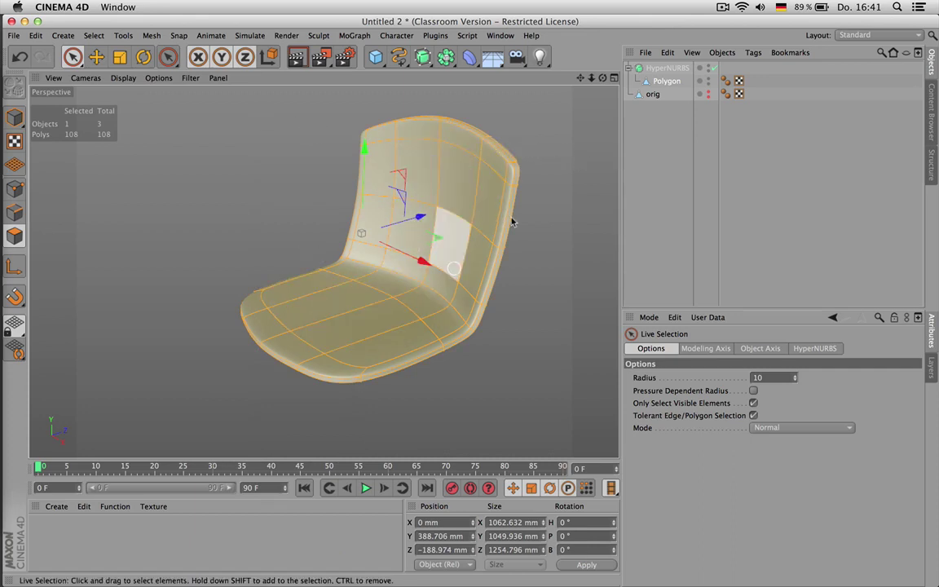
- Disable the HyperNURBS smoothing and select its Polygon child object
{"action": "left_click_drag", "start_coordinate": [602, 78], "coordinate": [545, 75]}
{"action": "left_click", "coordinate": [714, 68]}
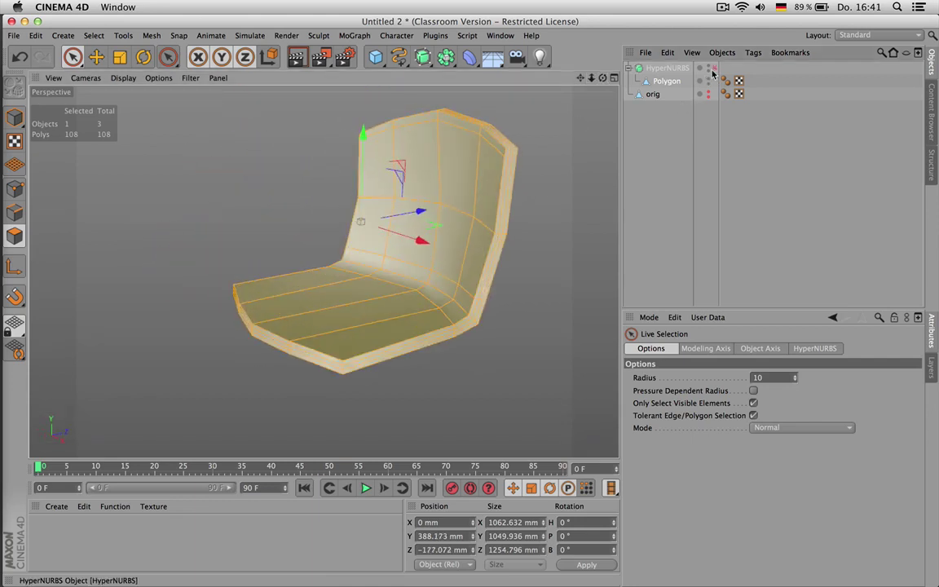
{"action": "left_click", "coordinate": [667, 81]}
{"action": "left_click_drag", "start_coordinate": [602, 78], "coordinate": [594, 84]}
- Ring-select the front-to-back edges around the seat and divide them once with Edge Cut at 50% offset
{"action": "left_click", "coordinate": [332, 321]}
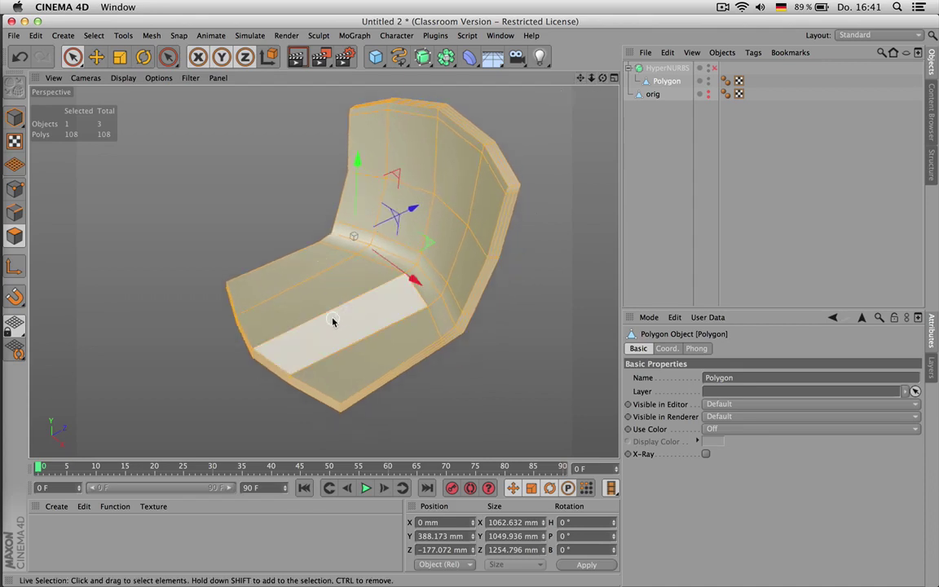
{"action": "key", "text": "Return"}
{"action": "key", "text": "Return"}
{"action": "key", "text": "u"}
{"action": "key", "text": "b"}
{"action": "left_click", "coordinate": [327, 327]}
{"action": "key", "text": "m"}
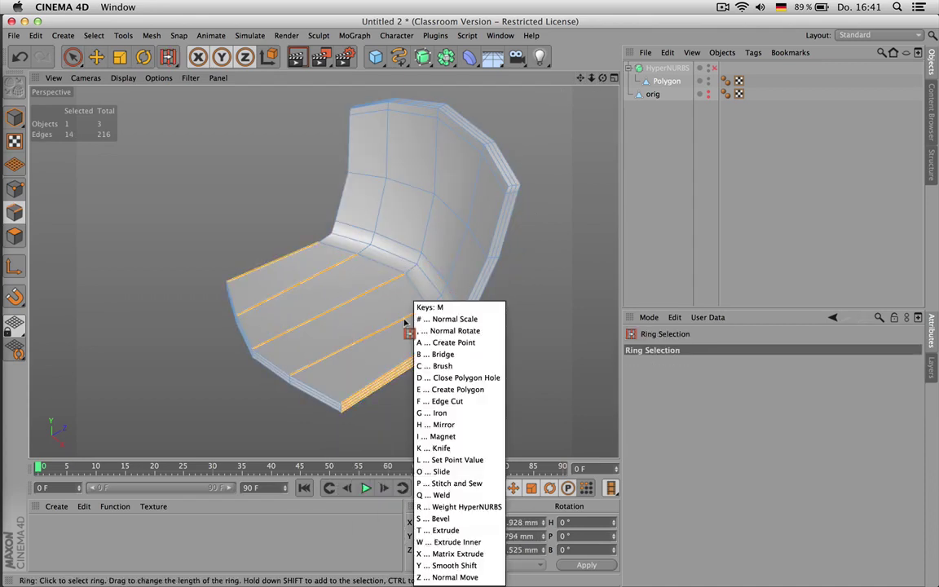
{"action": "key", "text": "f"}
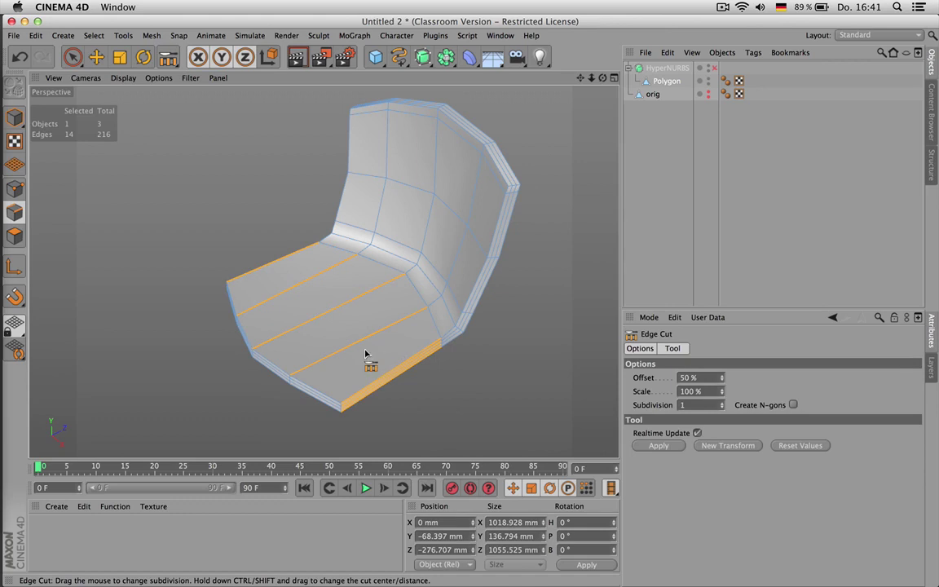
{"action": "key", "text": "u"}
{"action": "key", "text": "b"}
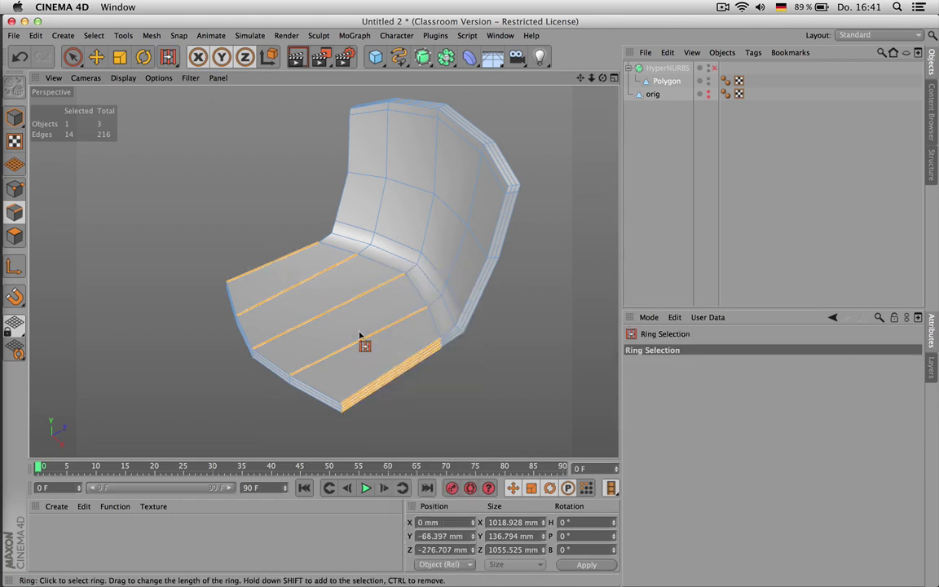
{"action": "key", "text": "m"}
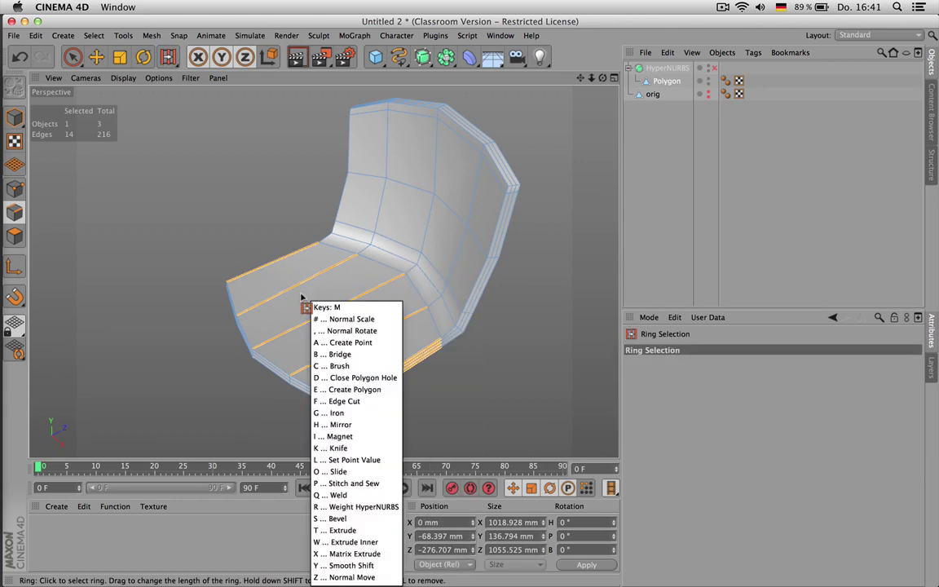
{"action": "key", "text": "f"}
{"action": "left_click", "coordinate": [301, 291]}
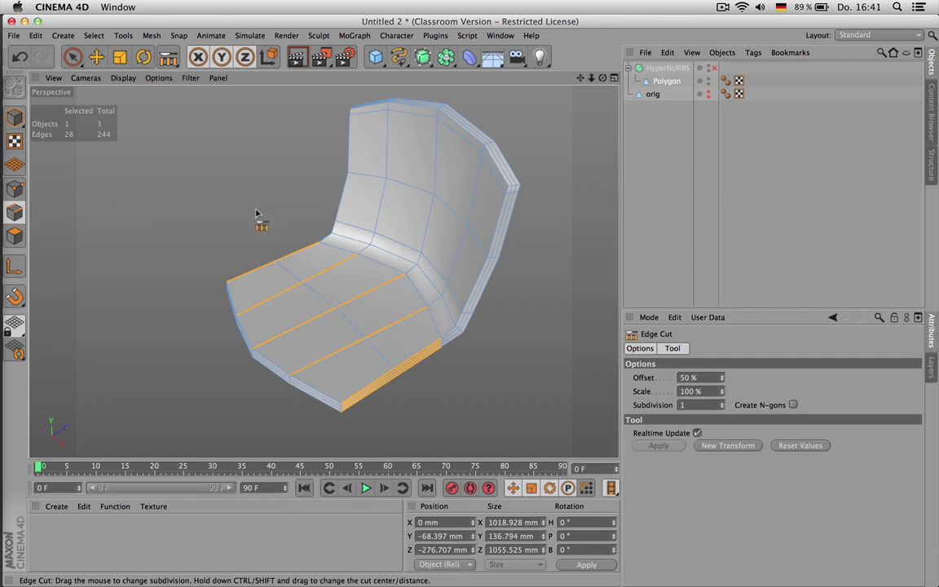
- Live-select the three inner points of the new crosswise cut on top of the seat in point mode
{"action": "left_click", "coordinate": [73, 56]}
{"action": "left_click", "coordinate": [15, 189]}
{"action": "left_click", "coordinate": [305, 284]}
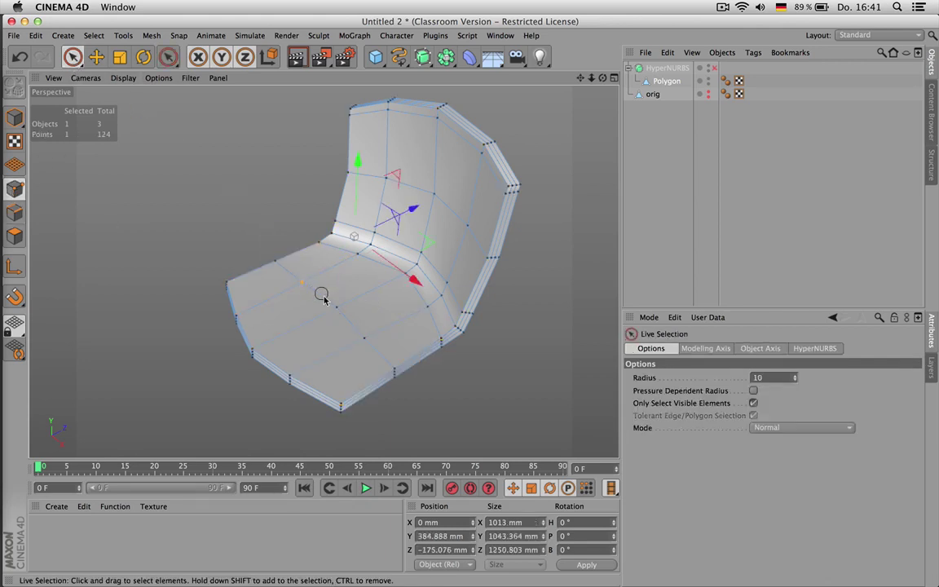
{"action": "left_click_drag", "start_coordinate": [367, 343], "coordinate": [369, 342]}
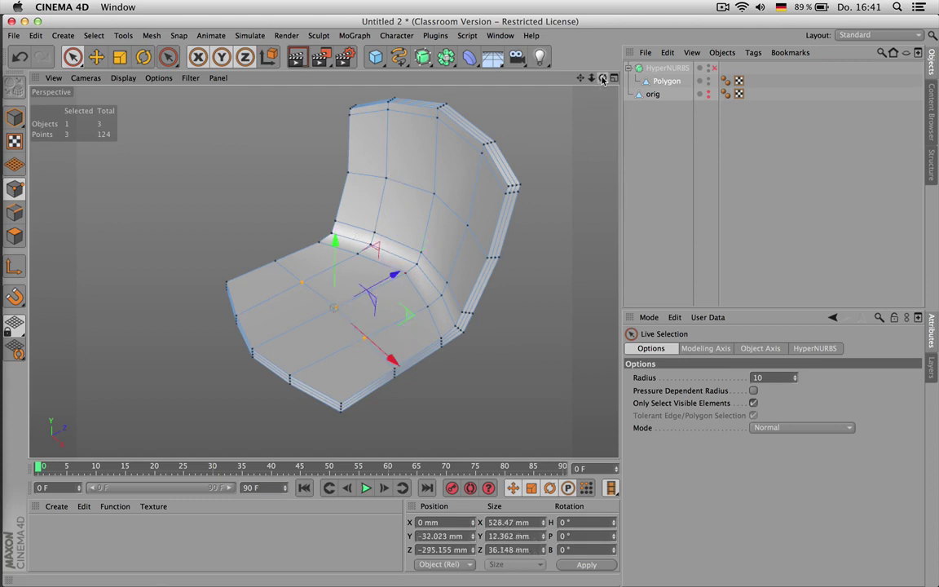
- Try raising the three selected seat points vertically to about Y 394 mm, and undo the move
{"action": "left_click_drag", "start_coordinate": [562, 152], "coordinate": [577, 129], "text": "alt"}
{"action": "mouse_move", "coordinate": [603, 78]}
{"action": "left_mouse_down"}
{"action": "mouse_move", "coordinate": [604, 70]}
{"action": "mouse_move", "coordinate": [604, 79]}
{"action": "left_mouse_up"}
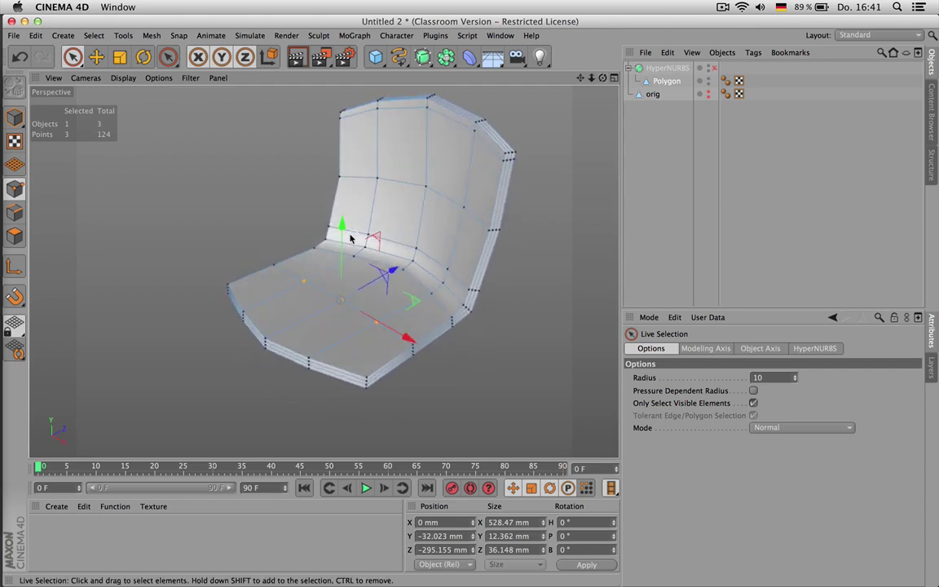
{"action": "left_click_drag", "start_coordinate": [344, 232], "coordinate": [363, 161]}
{"action": "left_click_drag", "start_coordinate": [604, 80], "coordinate": [401, 362]}
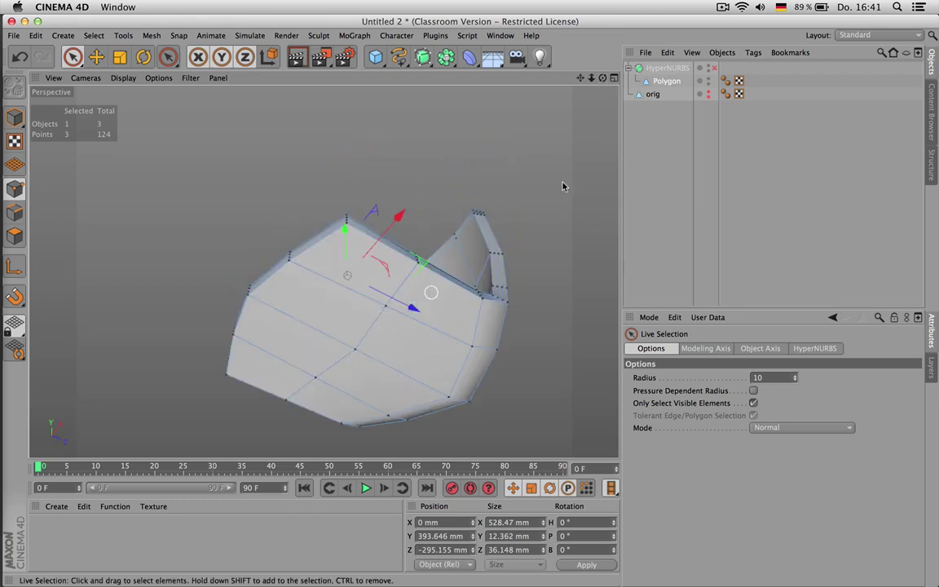
{"action": "left_click_drag", "start_coordinate": [602, 80], "coordinate": [575, 244]}
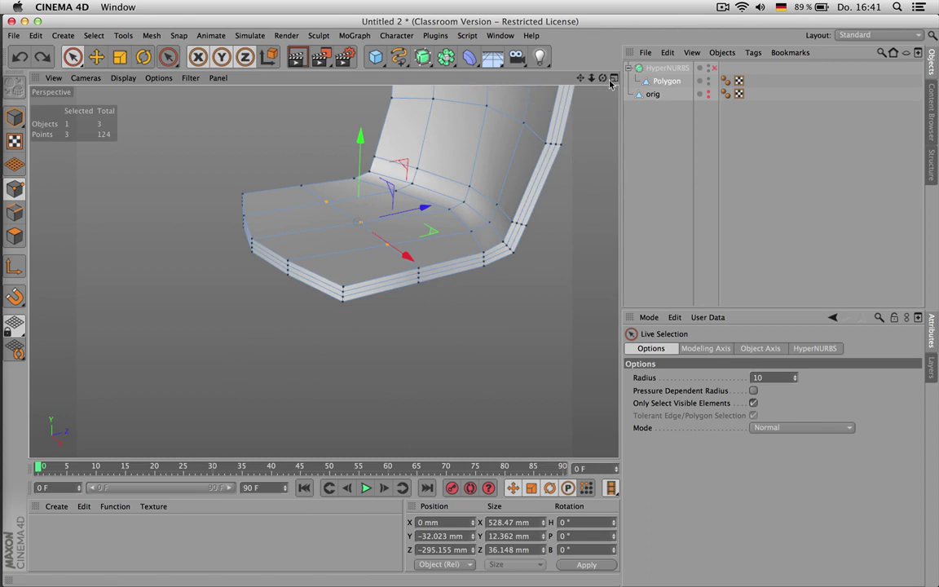
- Add the three matching points on the seat's underside to the point selection
{"action": "left_click_drag", "start_coordinate": [548, 73], "coordinate": [323, 272], "text": "alt"}
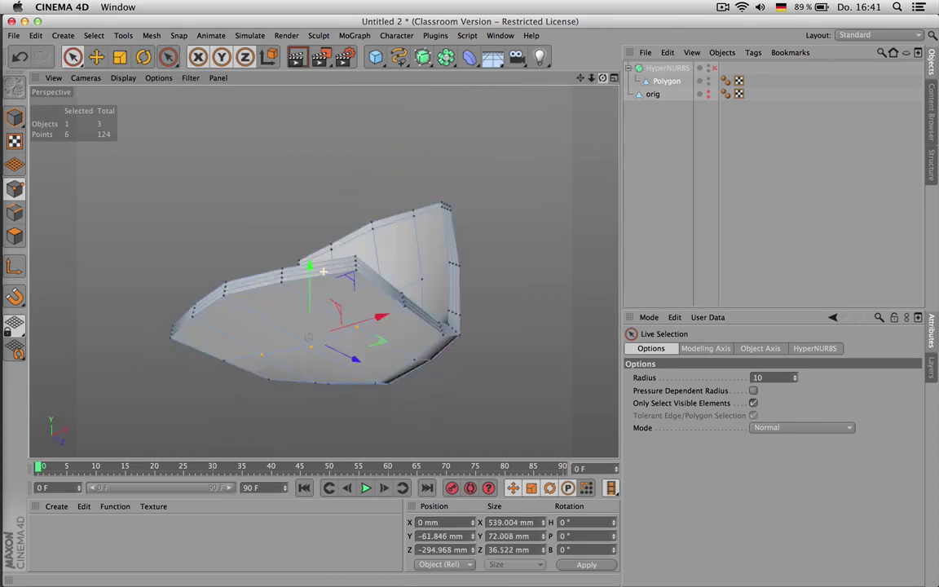
{"action": "left_click_drag", "start_coordinate": [542, 72], "coordinate": [461, 94], "text": "alt"}
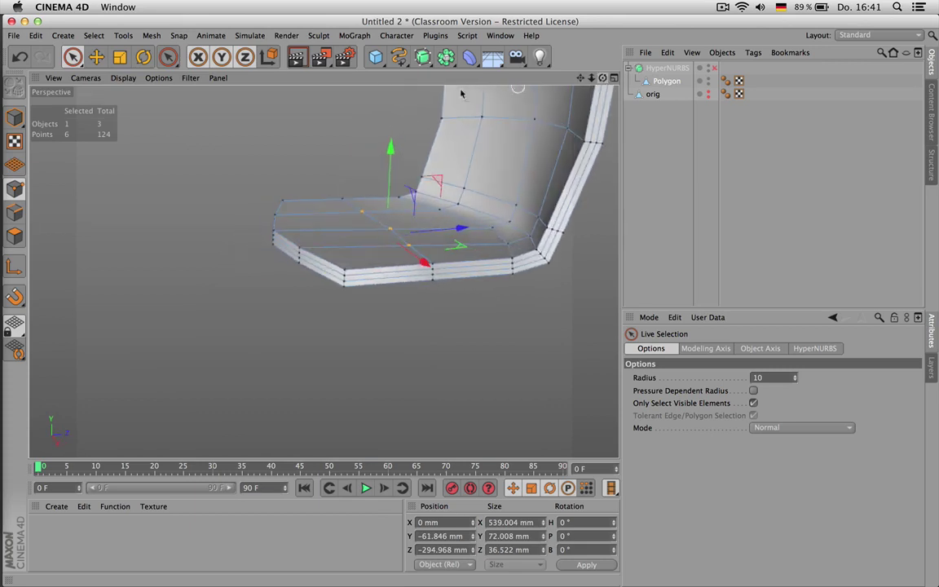
- Lower the six selected mid-seat points to about Y -111 mm and the four front-centre edge points to about Y -88 mm
{"action": "left_click_drag", "start_coordinate": [392, 148], "coordinate": [399, 166]}
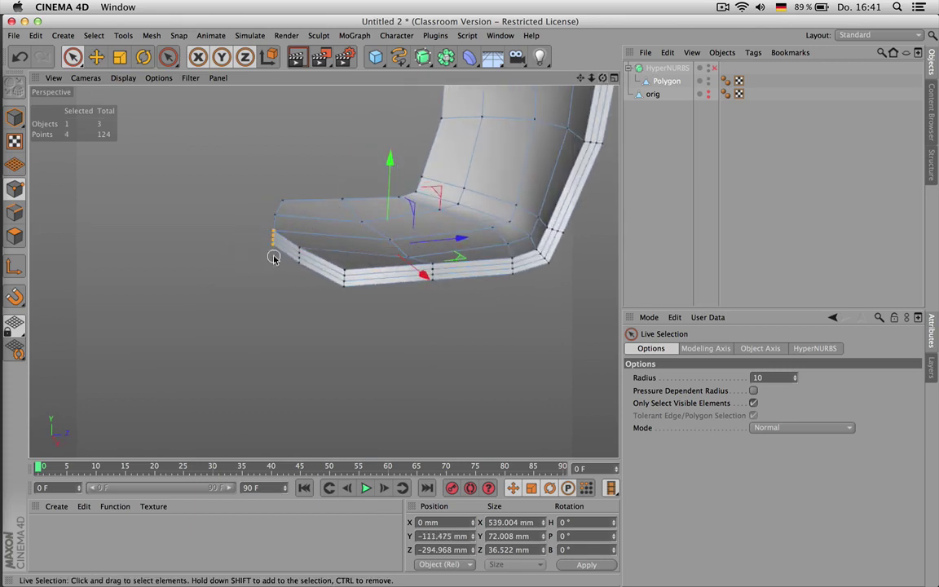
{"action": "left_click_drag", "start_coordinate": [274, 257], "coordinate": [274, 259]}
{"action": "left_click_drag", "start_coordinate": [273, 194], "coordinate": [274, 207]}
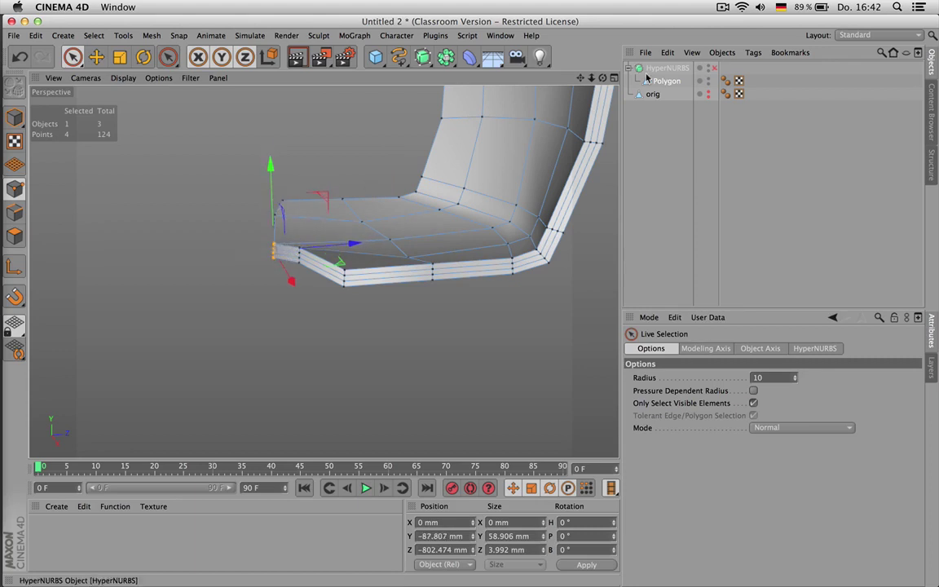
- Select the front-edge point columns on both sides of the centre column and lower them to about Y -76 mm
{"action": "left_click_drag", "start_coordinate": [603, 78], "coordinate": [581, 81]}
{"action": "left_click", "coordinate": [339, 306]}
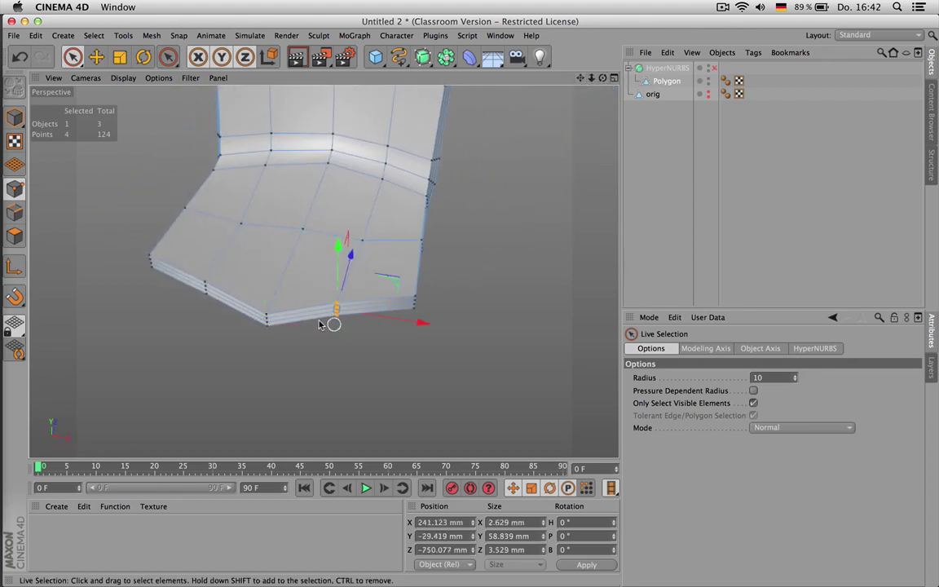
{"action": "left_click_drag", "start_coordinate": [263, 235], "coordinate": [268, 253]}
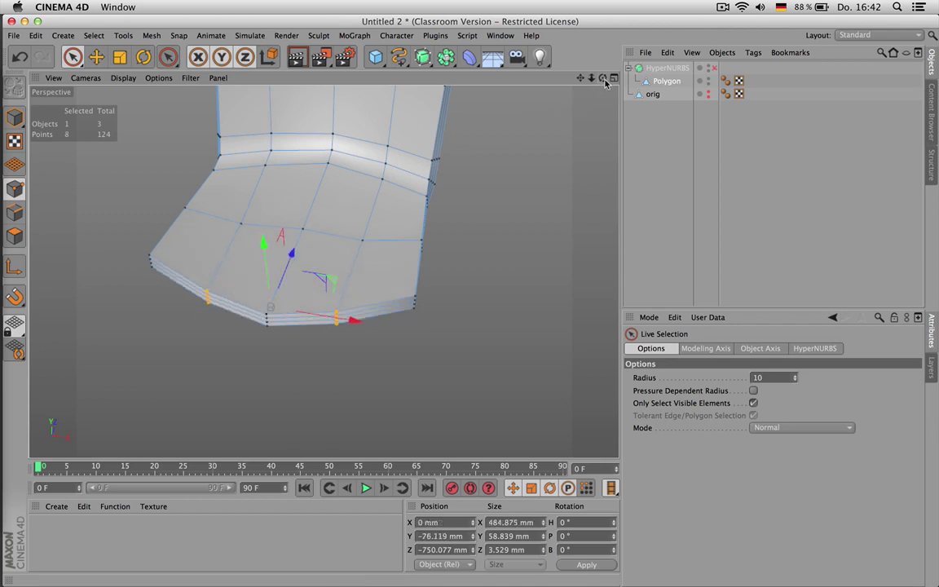
{"action": "left_click_drag", "start_coordinate": [604, 79], "coordinate": [603, 80]}
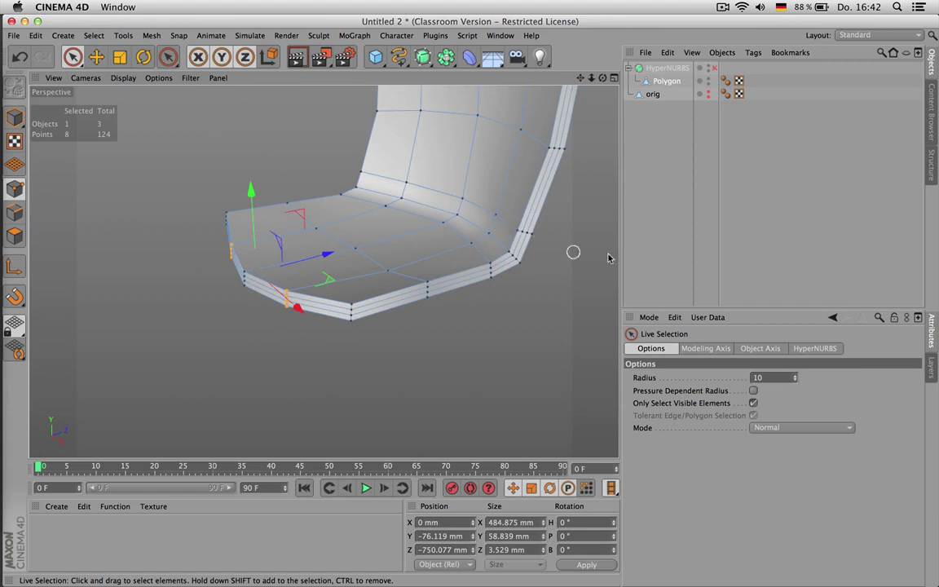
- Re-enable the HyperNURBS object and inspect the whole smoothed seat with nothing selected
{"action": "left_click", "coordinate": [714, 69]}
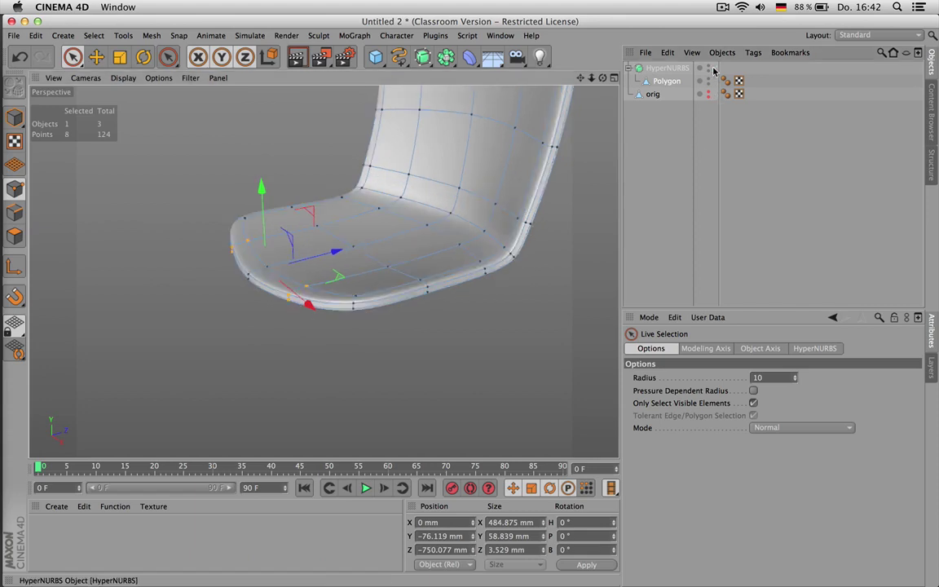
{"action": "left_click", "coordinate": [672, 177]}
{"action": "left_click_drag", "start_coordinate": [580, 79], "coordinate": [508, 175]}
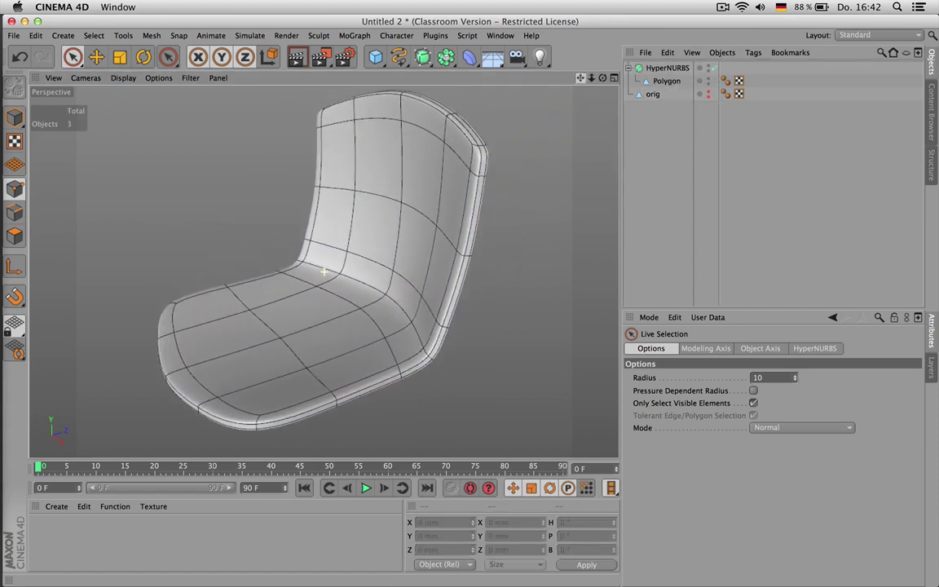
{"action": "left_click_drag", "start_coordinate": [324, 272], "coordinate": [324, 271], "text": "alt"}
{"action": "left_click_drag", "start_coordinate": [604, 82], "coordinate": [657, 85]}
- Select the eight polygons on top of the Polygon object's seat area in polygon mode and split them into a separate object
{"action": "left_click", "coordinate": [664, 82]}
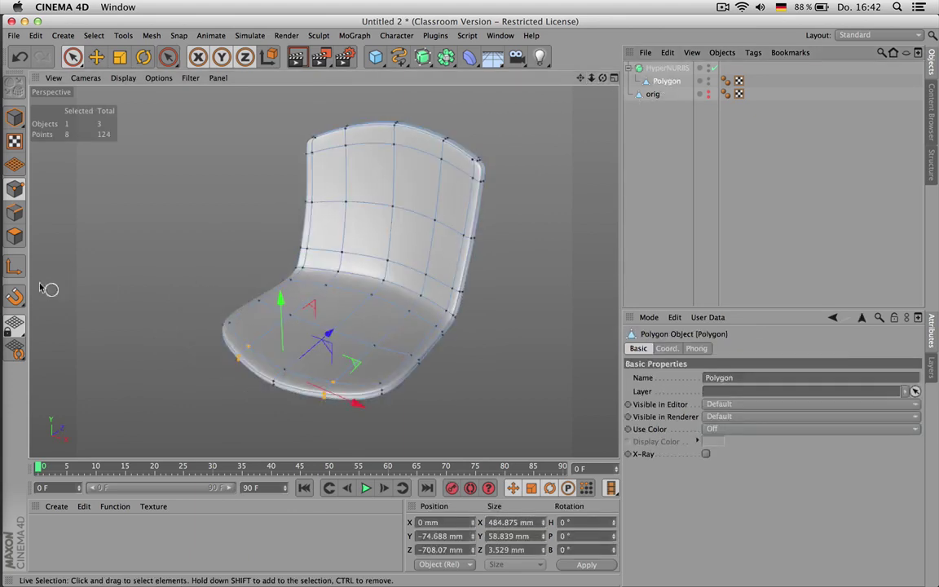
{"action": "left_click", "coordinate": [14, 235]}
{"action": "mouse_move", "coordinate": [290, 346]}
{"action": "left_mouse_down"}
{"action": "mouse_move", "coordinate": [268, 329]}
{"action": "mouse_move", "coordinate": [368, 355]}
{"action": "mouse_move", "coordinate": [324, 317]}
{"action": "mouse_move", "coordinate": [301, 316]}
{"action": "left_mouse_up"}
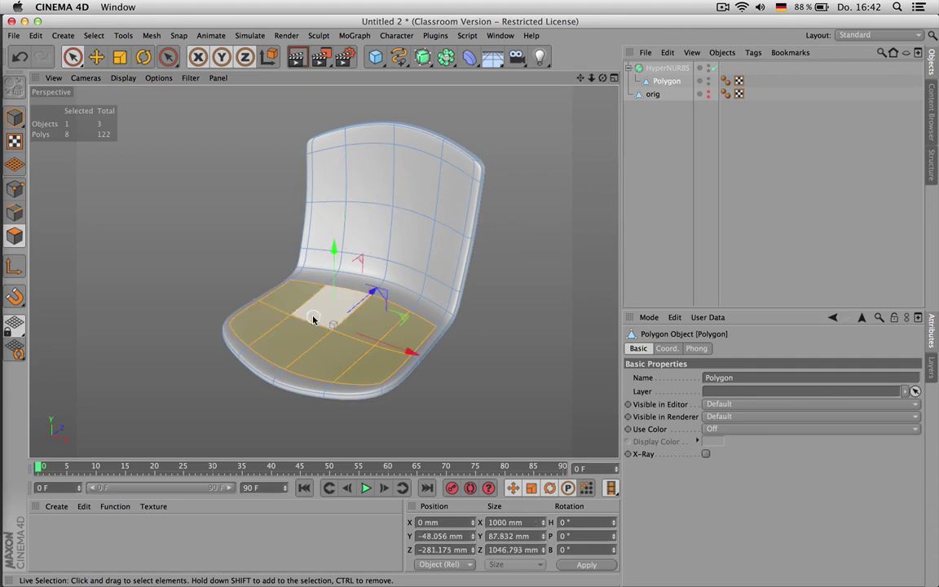
{"action": "right_click", "coordinate": [313, 319]}
{"action": "left_click", "coordinate": [331, 440]}
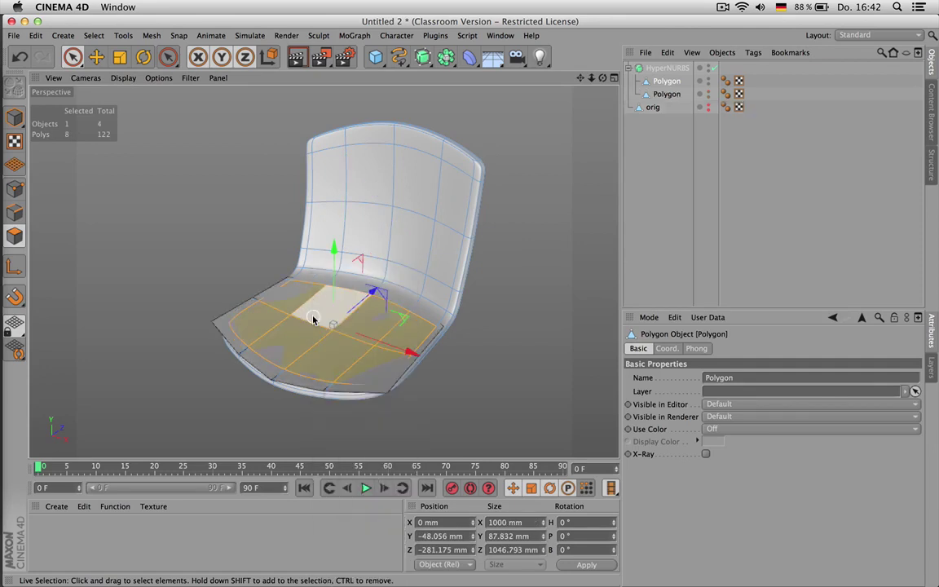
- Rename the split-off polygon object as pillow and make it a child of the Polygon object
{"action": "left_click", "coordinate": [669, 95]}
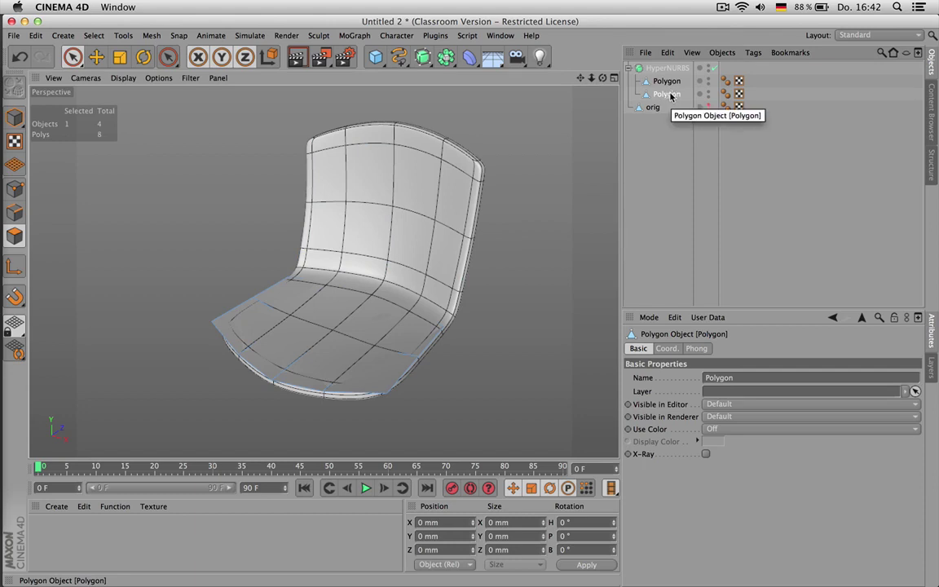
{"action": "double_click", "coordinate": [669, 94]}
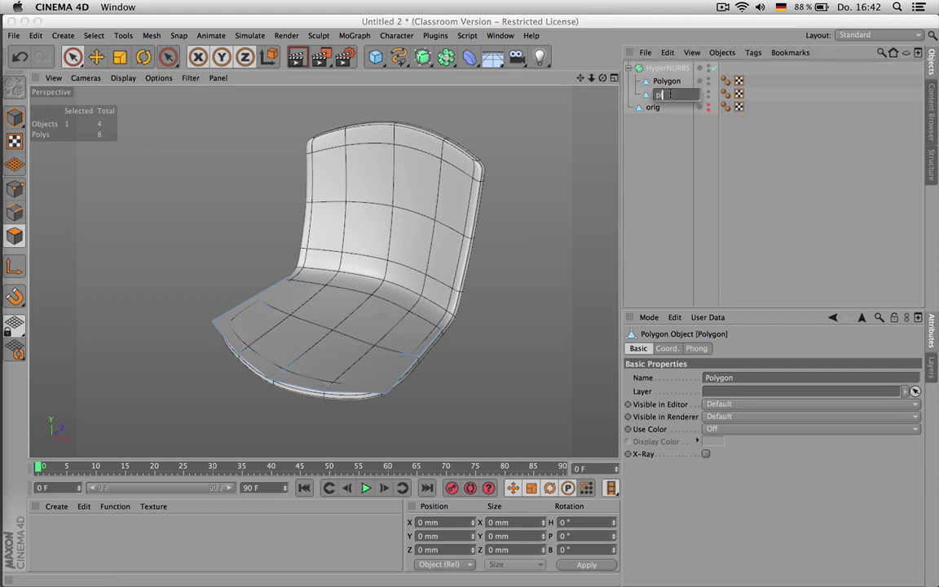
{"action": "type", "text": "pillow"}
{"action": "key", "text": "Return"}
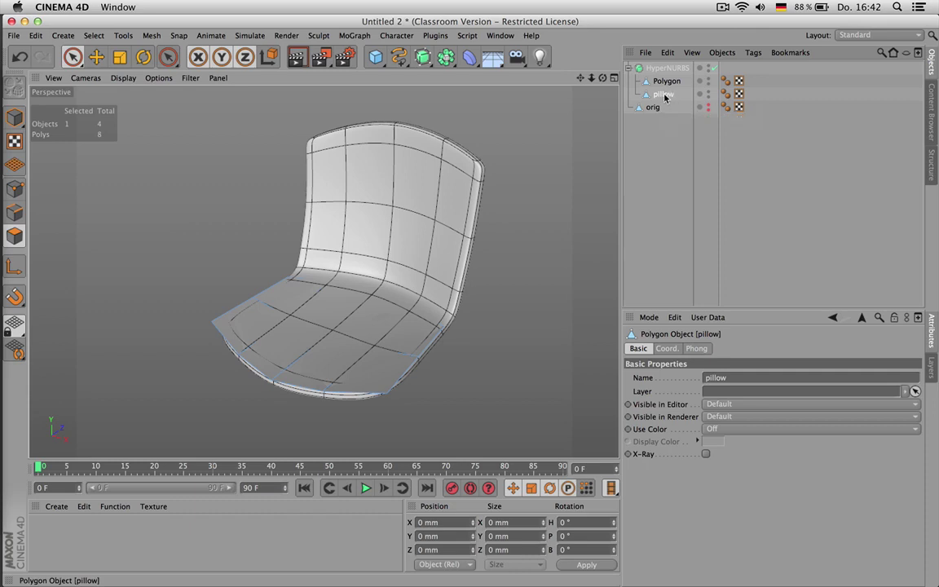
{"action": "left_click_drag", "start_coordinate": [667, 81], "coordinate": [667, 81]}
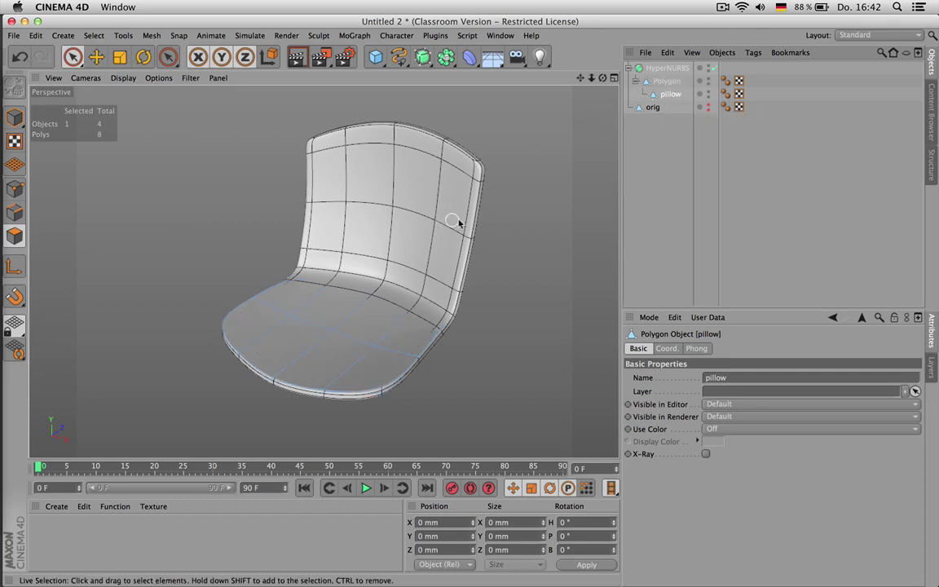
- Select all polygons of the pillow and shrink them with Normal Scale to about 72%
{"action": "left_click_drag", "start_coordinate": [398, 270], "coordinate": [369, 306]}
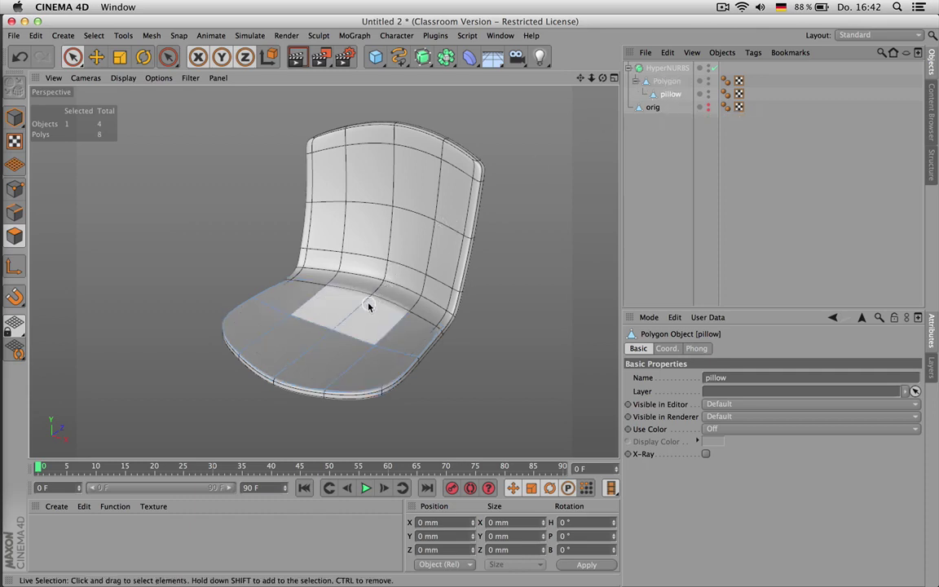
{"action": "key", "text": "super+a"}
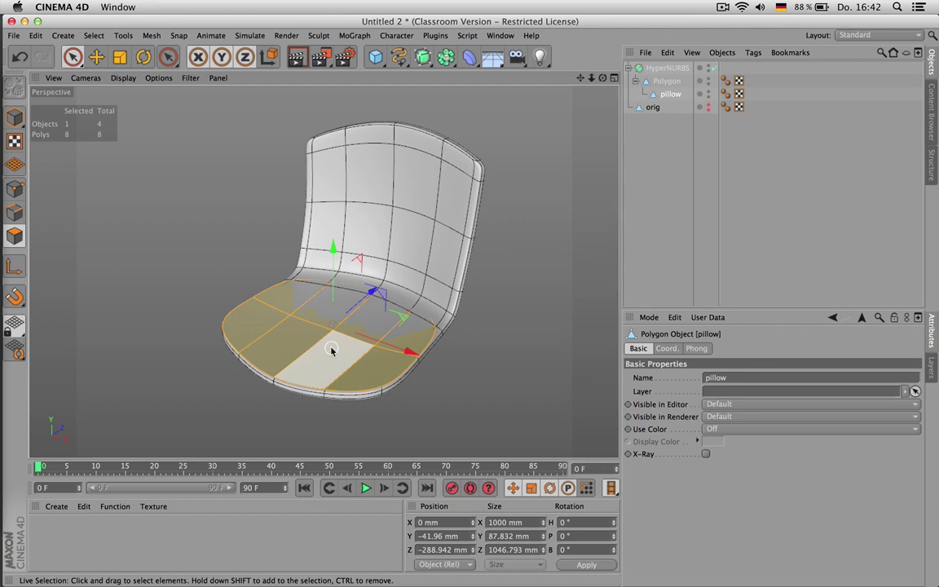
{"action": "key", "text": "m"}
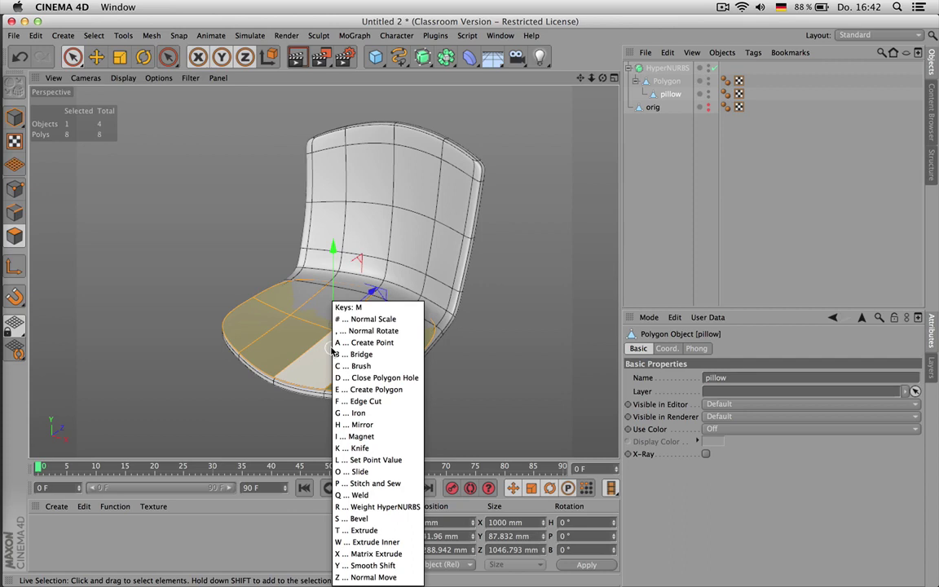
{"action": "key", "text": "m"}
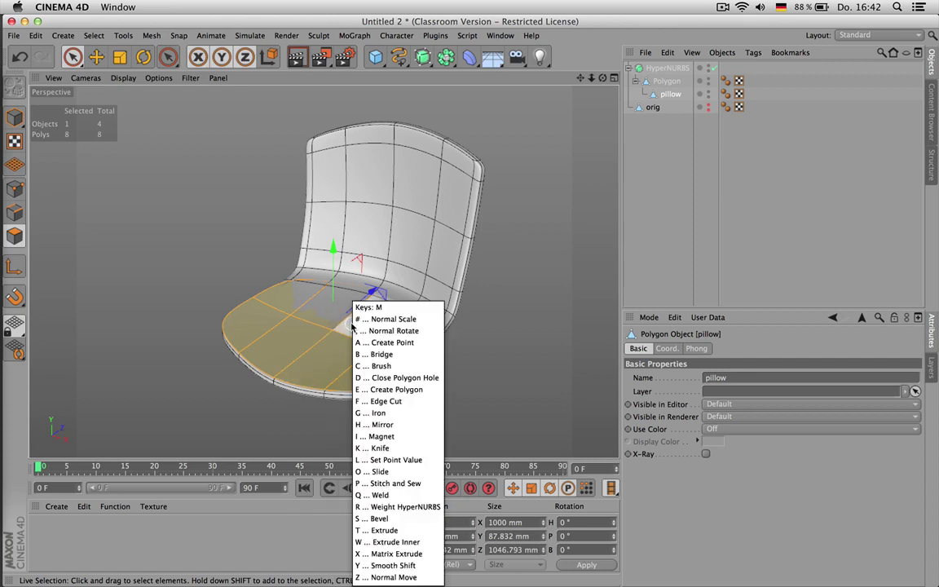
{"action": "key", "text": "numbersign"}
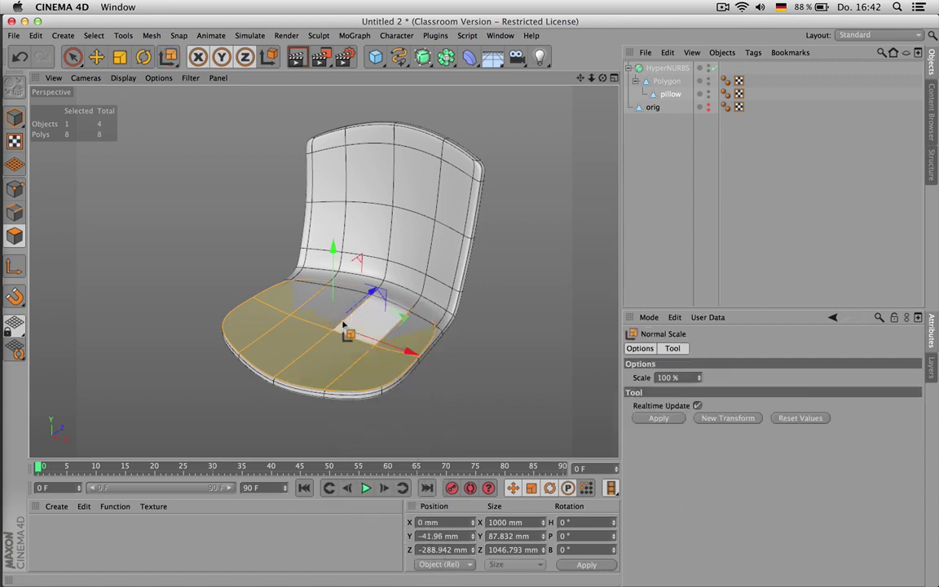
{"action": "key", "text": "m"}
{"action": "key", "text": "numbersign"}
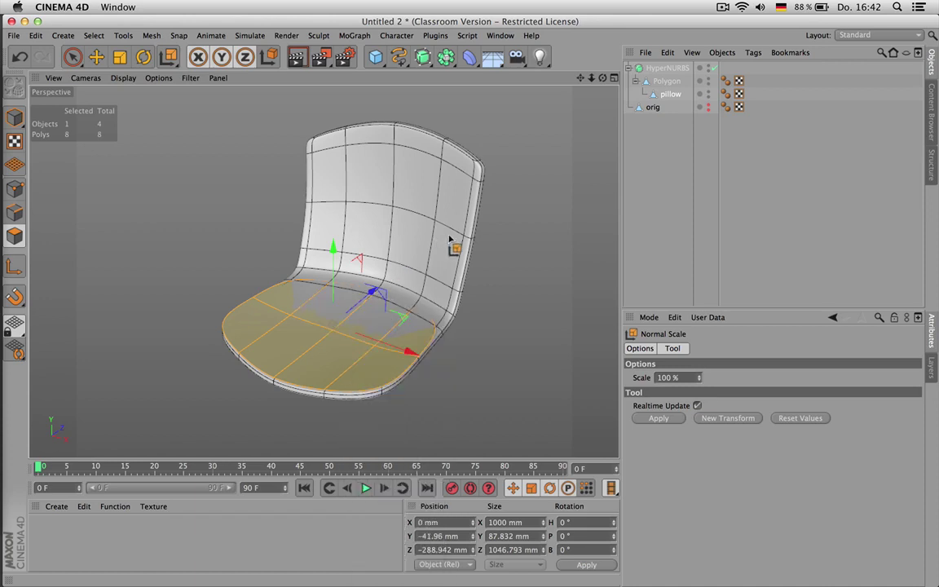
{"action": "left_click_drag", "start_coordinate": [506, 326], "coordinate": [469, 326]}
{"action": "left_click_drag", "start_coordinate": [355, 204], "coordinate": [368, 204]}
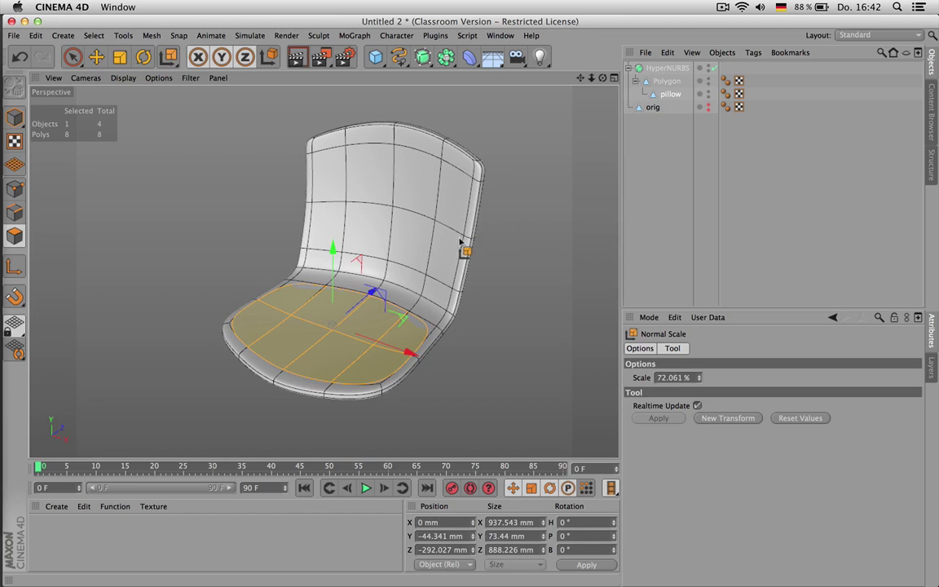
- Extrude the pillow polygons upward by about 53 mm and inspect the padded seat from another angle
{"action": "key", "text": "d"}
{"action": "left_click_drag", "start_coordinate": [437, 281], "coordinate": [507, 281]}
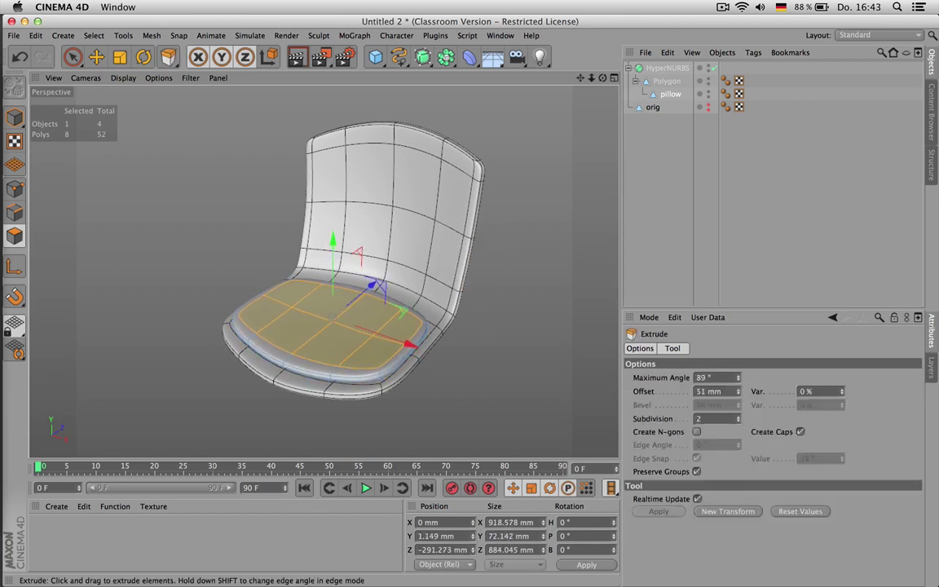
{"action": "left_click", "coordinate": [665, 199]}
{"action": "left_click_drag", "start_coordinate": [461, 222], "coordinate": [360, 286], "text": "alt"}
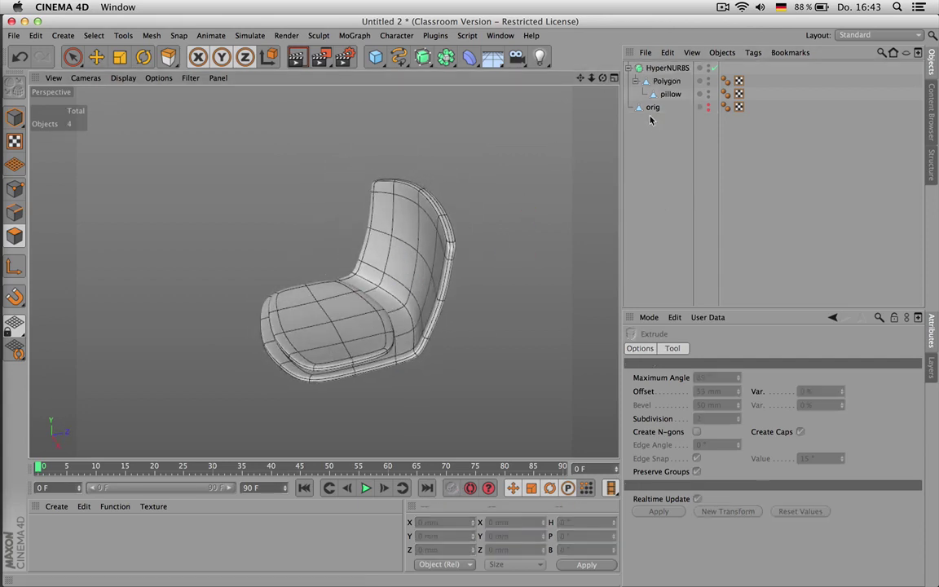
- Rectangle-select the rear points of the pillow object in point mode in the Top view
{"action": "left_click", "coordinate": [666, 96]}
{"action": "middle_click", "coordinate": [464, 228]}
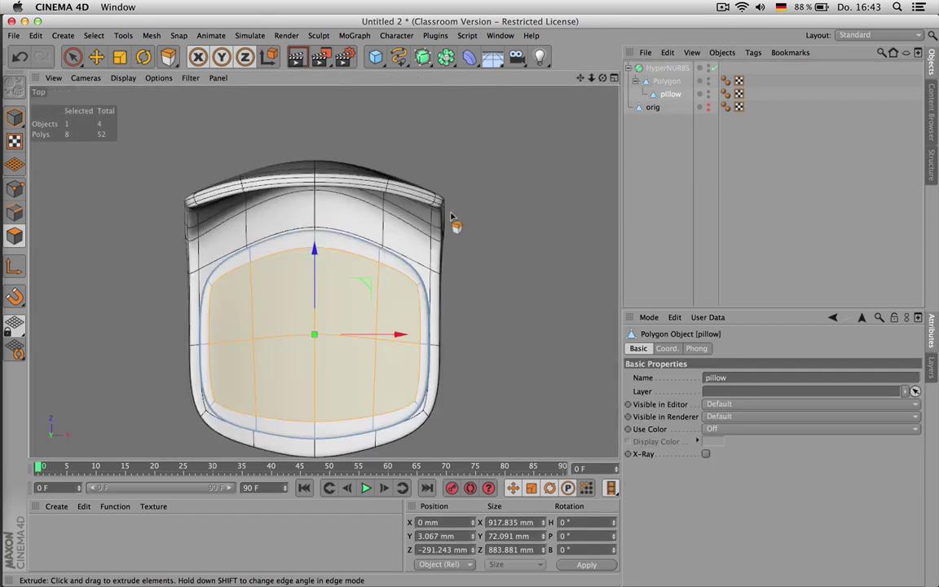
{"action": "mouse_move", "coordinate": [73, 57]}
{"action": "left_mouse_down"}
{"action": "mouse_move", "coordinate": [108, 105]}
{"action": "mouse_move", "coordinate": [154, 102]}
{"action": "left_mouse_up"}
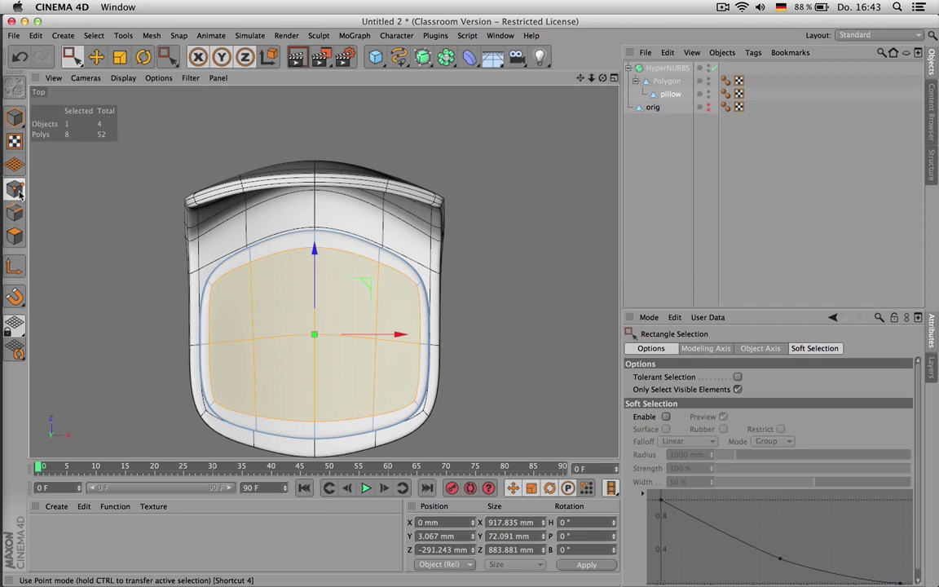
{"action": "left_click", "coordinate": [14, 188]}
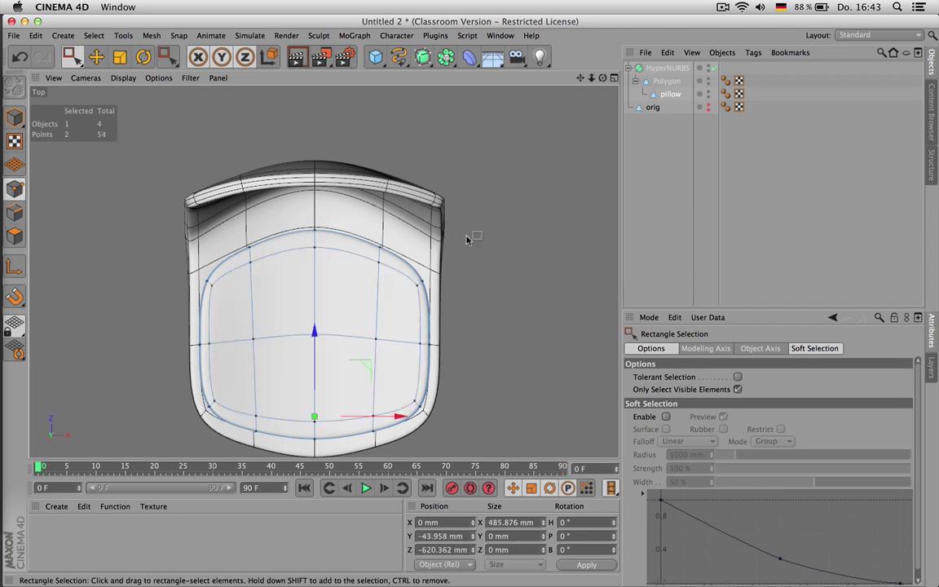
{"action": "left_click", "coordinate": [738, 389]}
{"action": "left_click_drag", "start_coordinate": [179, 220], "coordinate": [470, 305]}
- Isolate the pillow by hiding the seat shell, and examine its selected points from below in the Perspective view
{"action": "middle_click", "coordinate": [408, 261]}
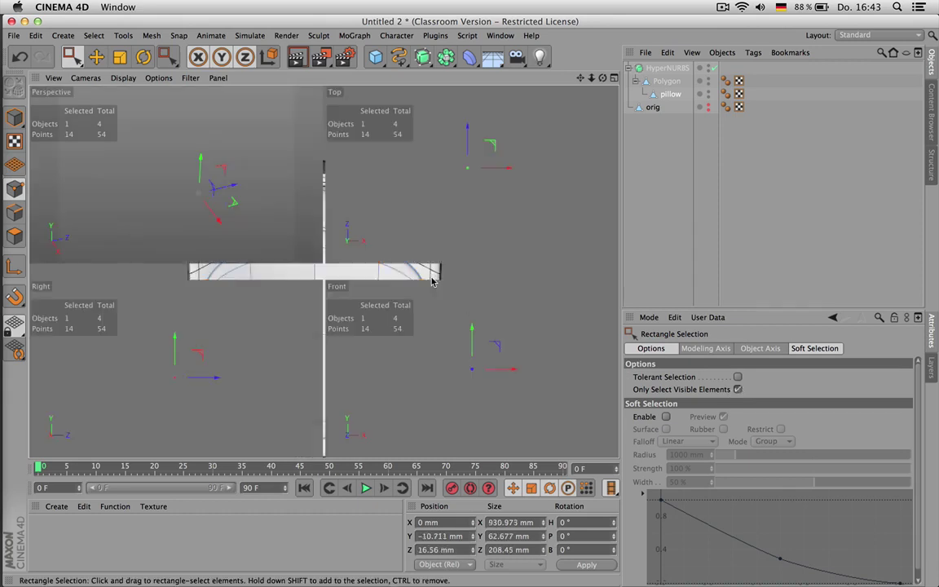
{"action": "middle_click", "coordinate": [253, 210]}
{"action": "scroll", "coordinate": [316, 315], "scroll_direction": "up", "scroll_amount": 3}
{"action": "mouse_move", "coordinate": [604, 79]}
{"action": "left_mouse_down"}
{"action": "mouse_move", "coordinate": [589, 51]}
{"action": "mouse_move", "coordinate": [622, 84]}
{"action": "left_mouse_up"}
{"action": "left_click", "coordinate": [709, 81], "text": "alt"}
{"action": "left_click", "coordinate": [709, 81], "text": "alt"}
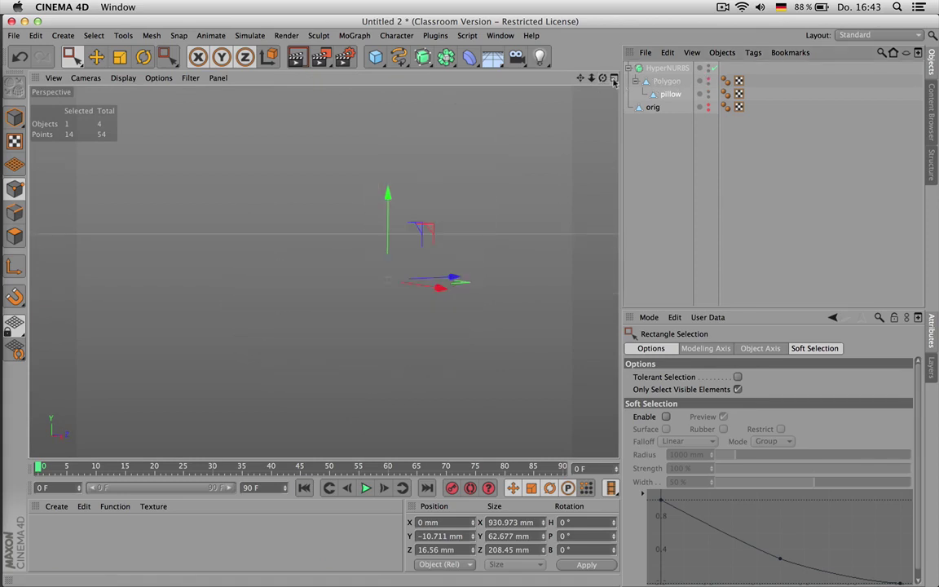
{"action": "left_click", "coordinate": [709, 93], "text": "alt"}
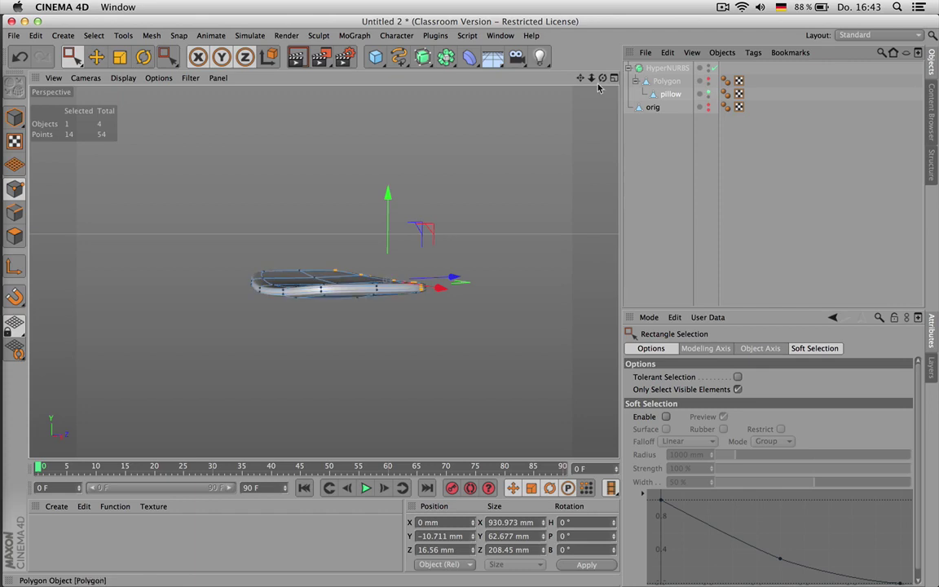
{"action": "left_click_drag", "start_coordinate": [604, 79], "coordinate": [572, 42]}
{"action": "left_click_drag", "start_coordinate": [323, 272], "coordinate": [318, 204], "text": "alt"}
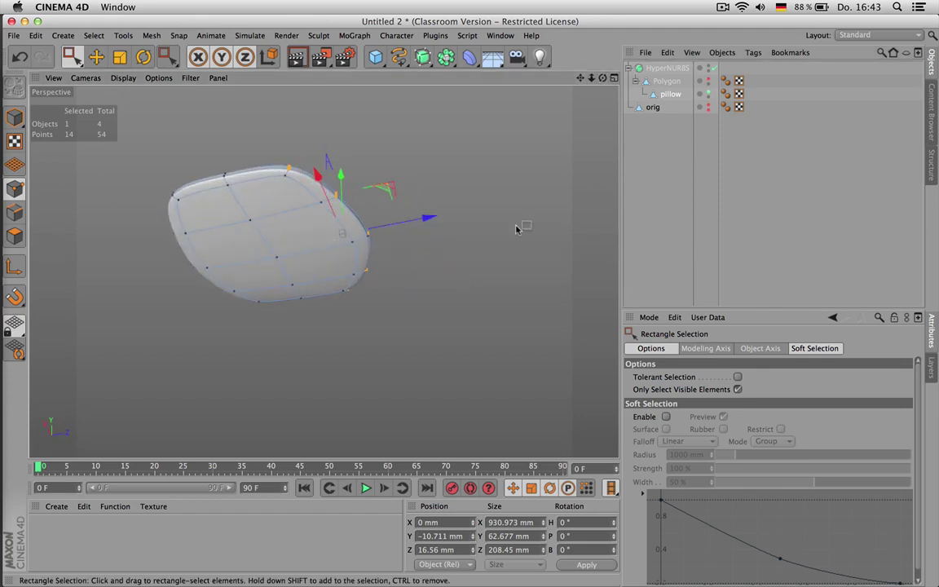
- Reselect all rear points of the pillow in the Top view, including the hidden ones underneath
{"action": "middle_click", "coordinate": [471, 208]}
{"action": "middle_click", "coordinate": [491, 208]}
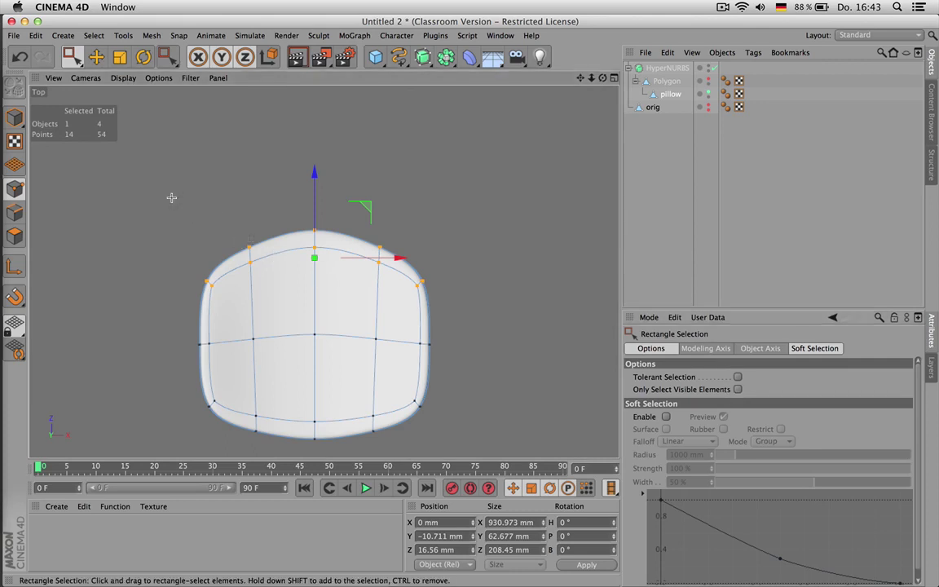
{"action": "left_click_drag", "start_coordinate": [169, 197], "coordinate": [491, 314]}
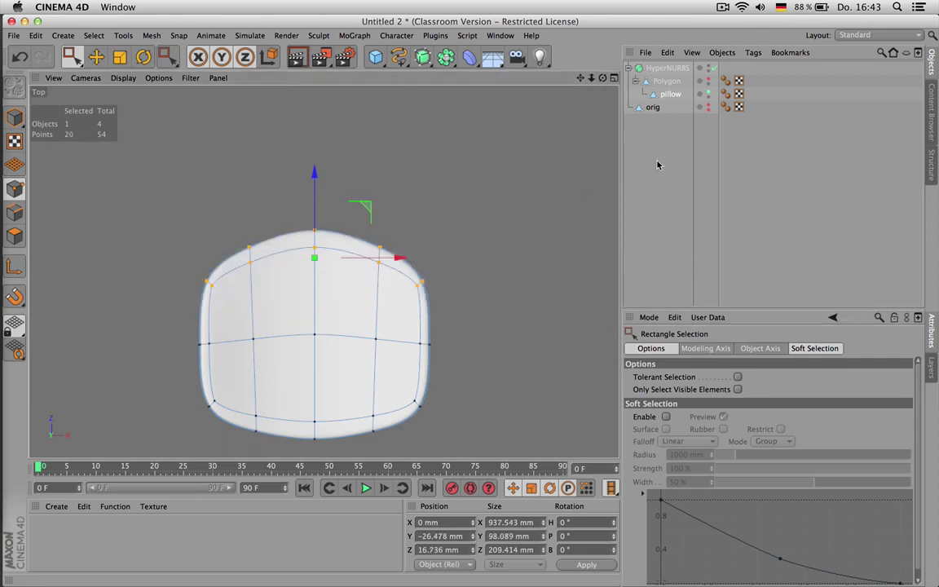
- Show the seat shell and pillow together again and move the selected rear pillow points toward the backrest along Z
{"action": "left_click", "coordinate": [709, 92]}
{"action": "left_click", "coordinate": [709, 92]}
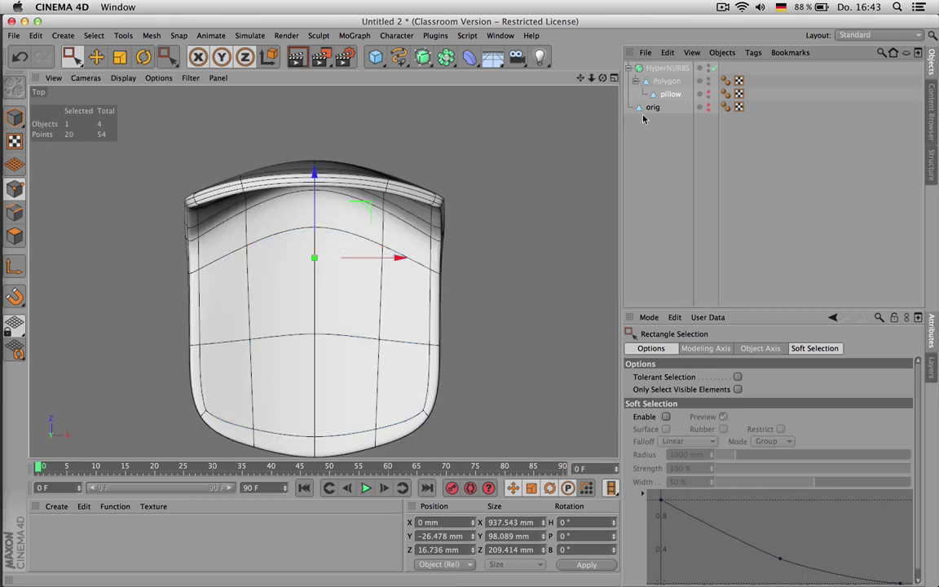
{"action": "left_click", "coordinate": [710, 92]}
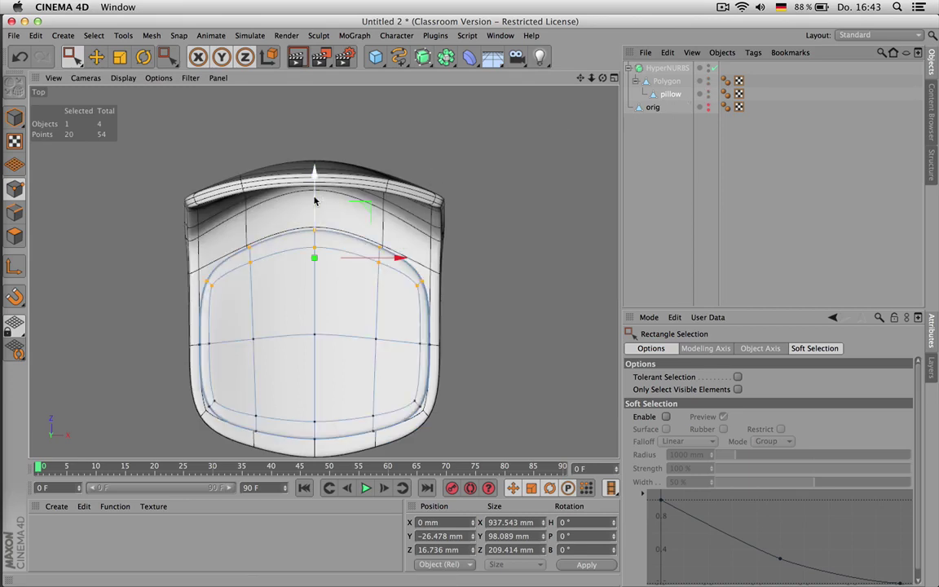
{"action": "left_click_drag", "start_coordinate": [315, 199], "coordinate": [321, 183]}
- Select the pillow's rear corner points on both sides in the Top view and move them toward the backrest along Z
{"action": "left_click_drag", "start_coordinate": [194, 230], "coordinate": [226, 287]}
{"action": "left_click_drag", "start_coordinate": [425, 277], "coordinate": [407, 254], "text": "shift"}
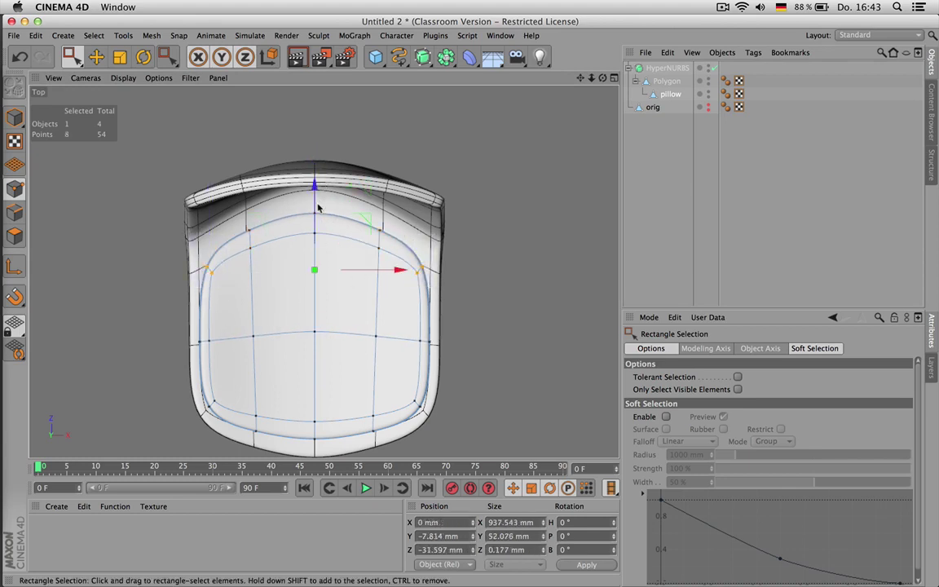
{"action": "left_click_drag", "start_coordinate": [315, 206], "coordinate": [317, 199]}
{"action": "left_click_drag", "start_coordinate": [367, 221], "coordinate": [379, 241]}
{"action": "left_click", "coordinate": [380, 246]}
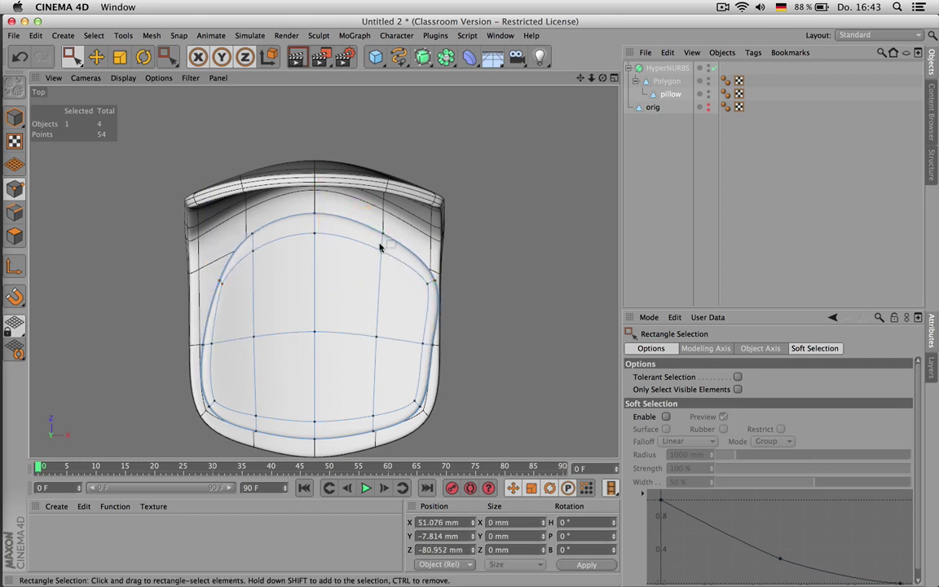
{"action": "key", "text": "super+z"}
{"action": "key", "text": "super+z"}
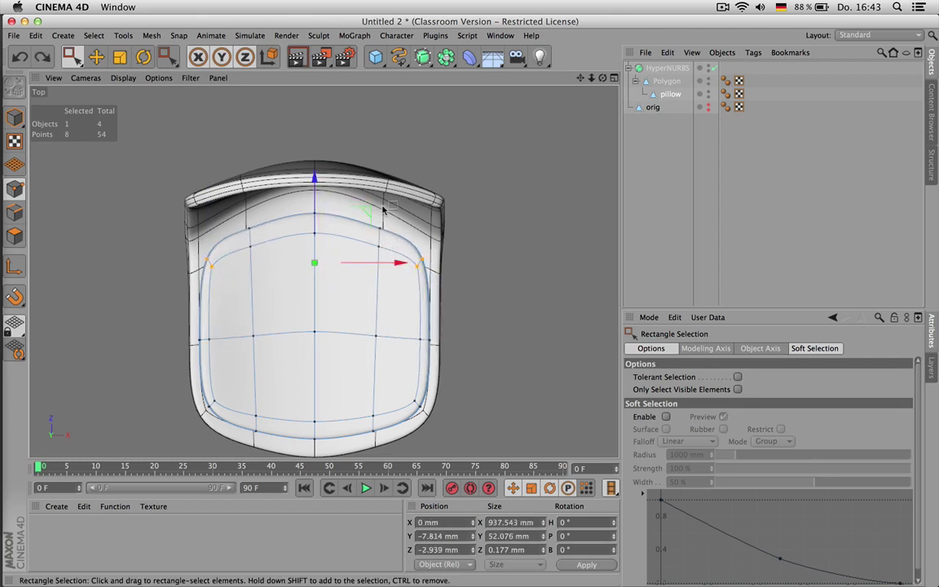
- Select the pillow's rear points on either side of the centre line and move them toward the backrest along Z
{"action": "left_click_drag", "start_coordinate": [390, 209], "coordinate": [356, 257]}
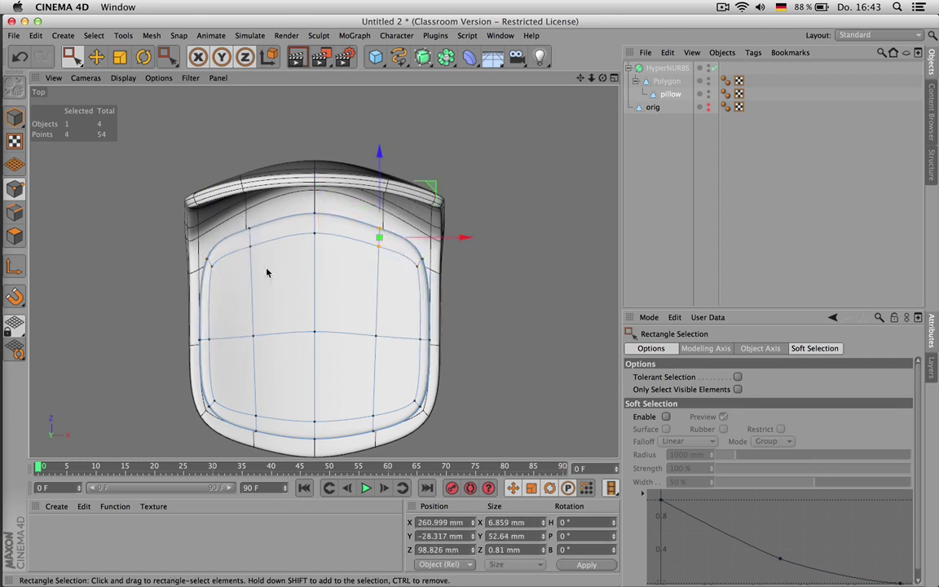
{"action": "left_click_drag", "start_coordinate": [267, 271], "coordinate": [236, 215], "text": "shift"}
{"action": "left_click_drag", "start_coordinate": [316, 191], "coordinate": [321, 185]}
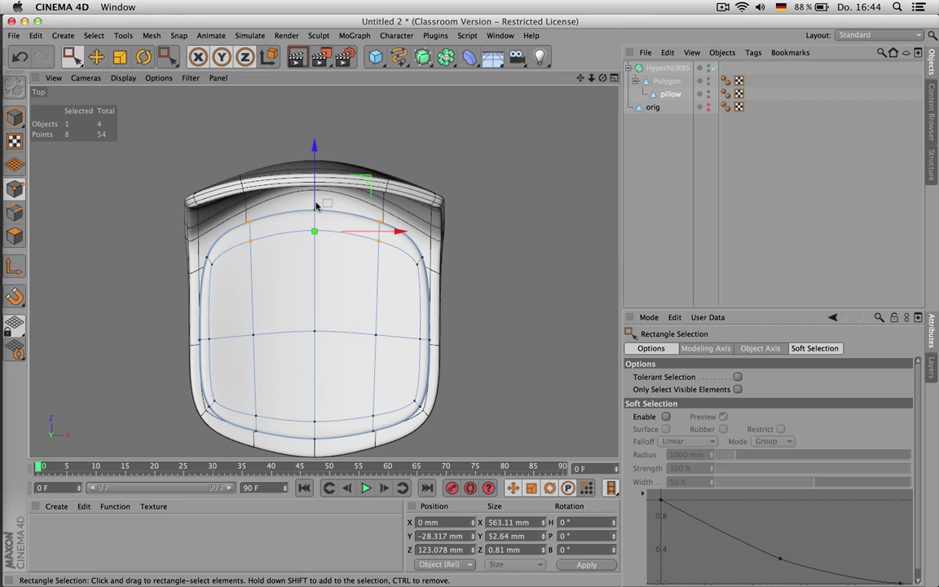
{"action": "key", "text": "shift"}
- Examine the fitted pillow on the seat shell in the Perspective view and preview-render the view
{"action": "middle_click", "coordinate": [334, 295]}
{"action": "middle_click", "coordinate": [261, 219]}
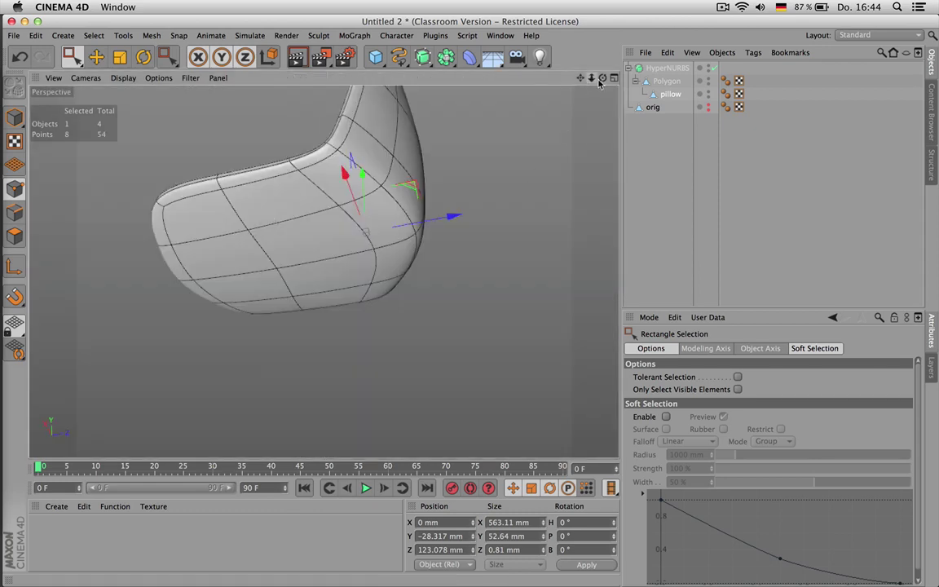
{"action": "left_click_drag", "start_coordinate": [603, 78], "coordinate": [641, 153]}
{"action": "left_click", "coordinate": [640, 153]}
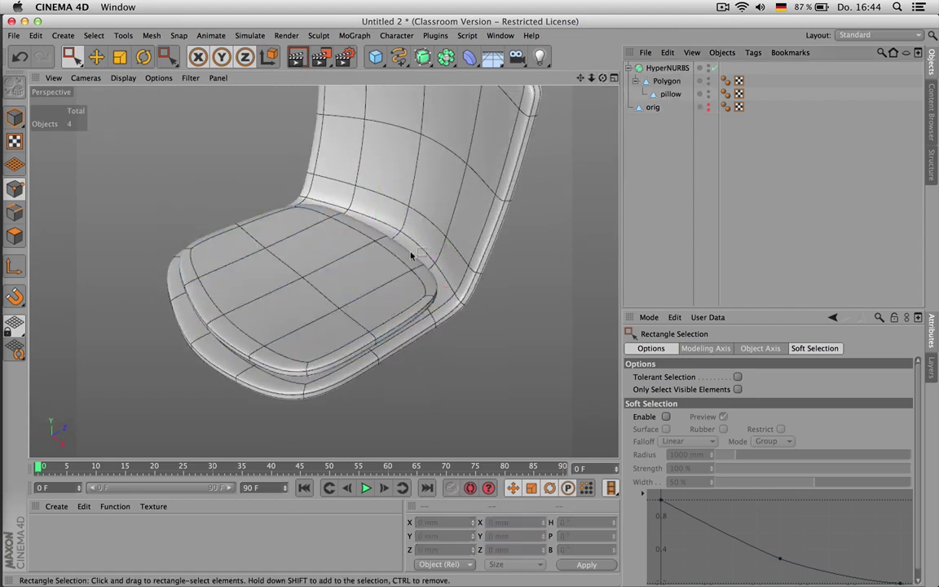
{"action": "scroll", "coordinate": [411, 256], "scroll_direction": "down", "scroll_amount": 5}
{"action": "left_click_drag", "start_coordinate": [582, 79], "coordinate": [577, 82]}
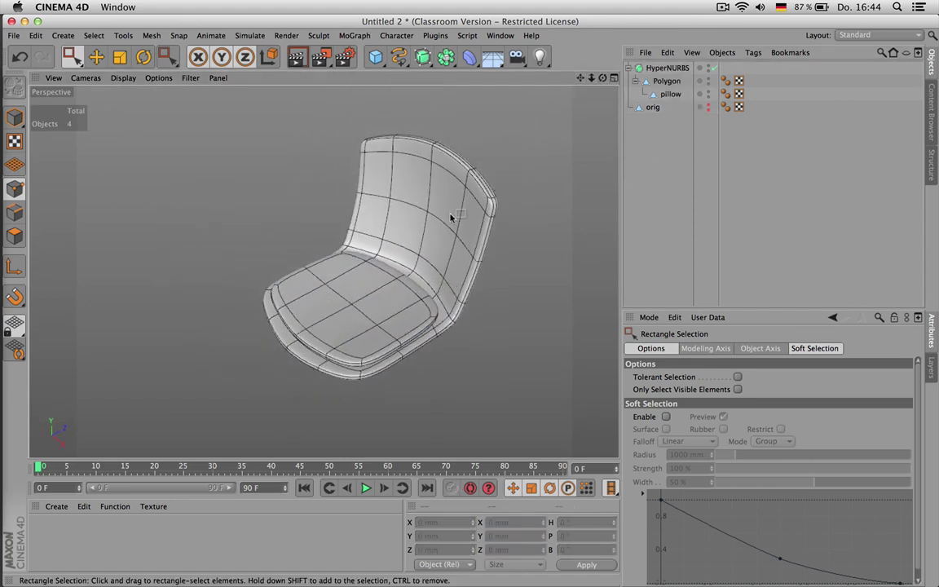
{"action": "key", "text": "ctrl+r"}
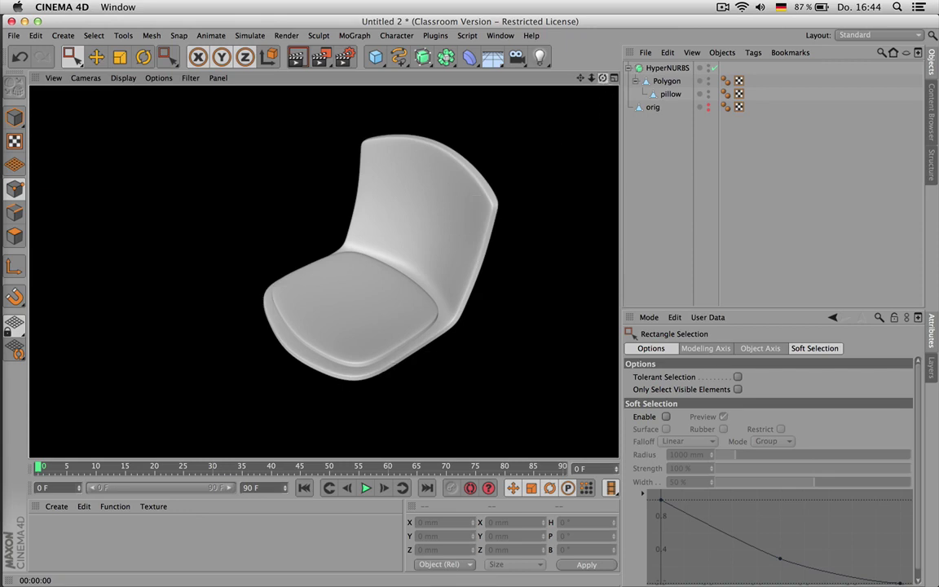
{"action": "mouse_move", "coordinate": [603, 78]}
{"action": "left_mouse_down"}
{"action": "mouse_move", "coordinate": [522, 72]}
{"action": "mouse_move", "coordinate": [583, 76]}
{"action": "mouse_move", "coordinate": [522, 64]}
{"action": "mouse_move", "coordinate": [528, 57]}
{"action": "mouse_move", "coordinate": [607, 80]}
{"action": "mouse_move", "coordinate": [518, 86]}
{"action": "left_mouse_up"}
{"action": "scroll", "coordinate": [365, 228], "scroll_direction": "up", "scroll_amount": 3}
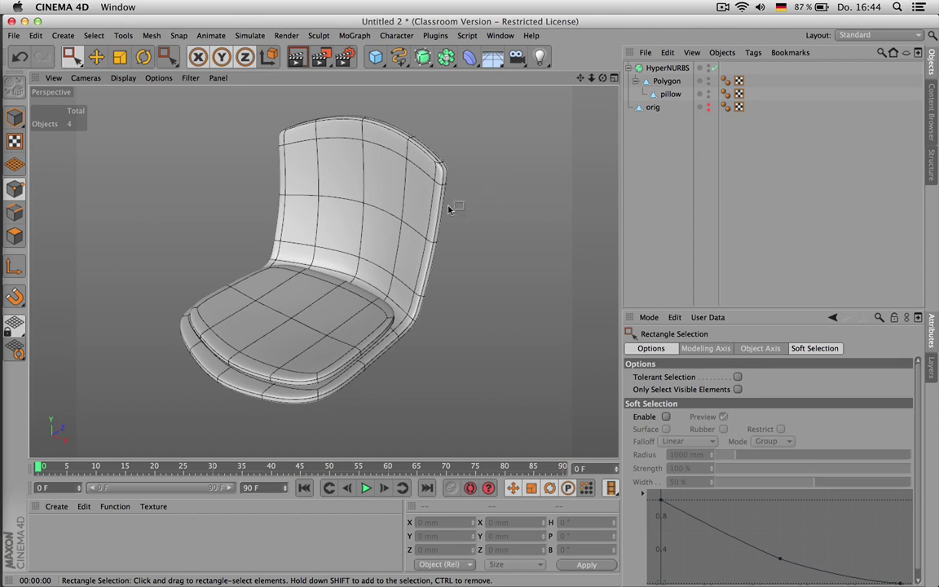
- Hide the HyperNURBS seat and add a default cube, converted to an editable polygon object in polygon mode
{"action": "left_click", "coordinate": [629, 69]}
{"action": "left_click", "coordinate": [709, 70]}
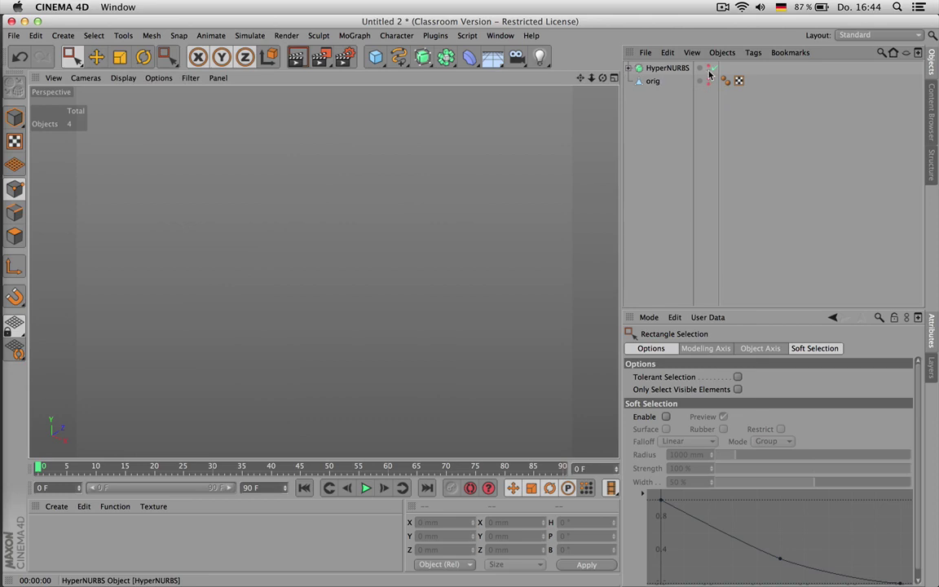
{"action": "left_click", "coordinate": [375, 57]}
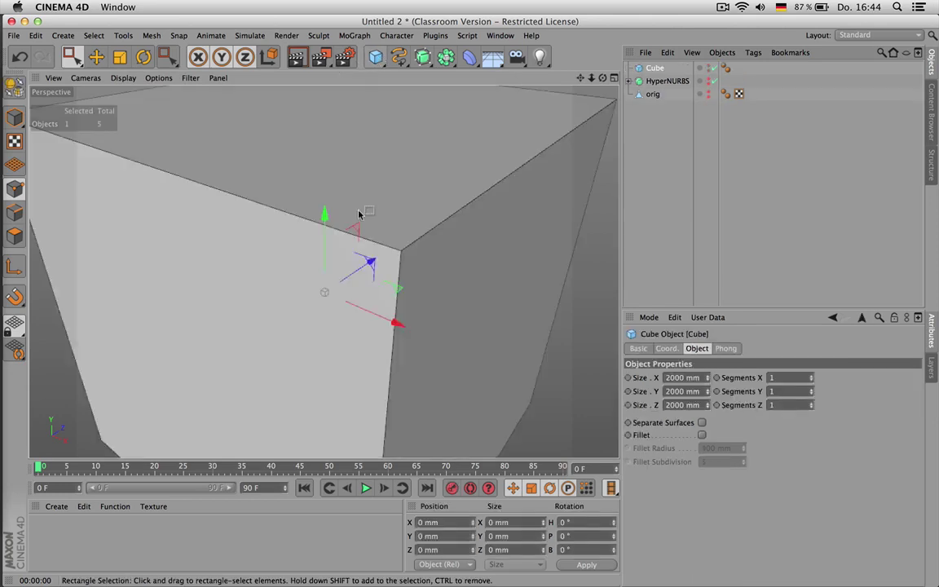
{"action": "scroll", "coordinate": [363, 215], "scroll_direction": "down", "scroll_amount": 2}
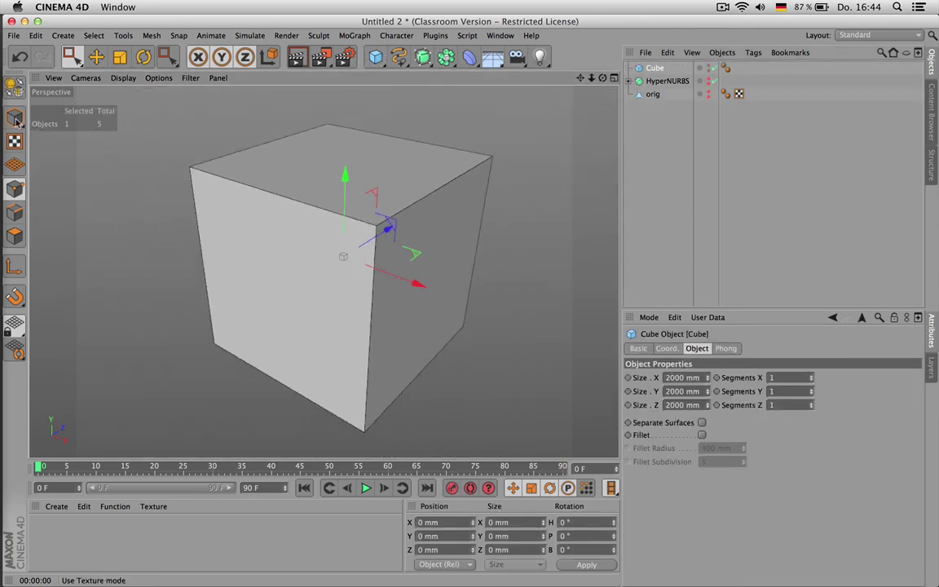
{"action": "left_click", "coordinate": [14, 86]}
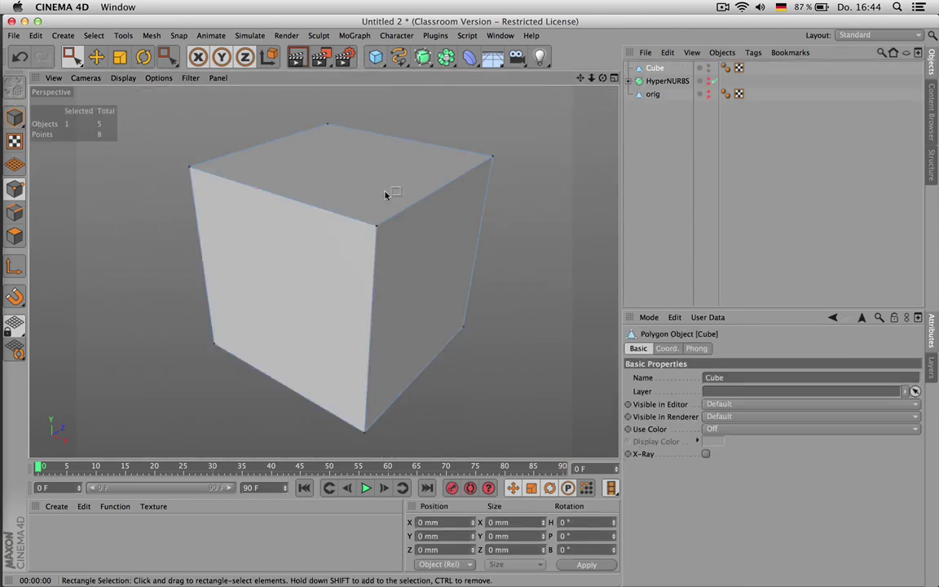
{"action": "left_click", "coordinate": [14, 114]}
{"action": "key", "text": "Return"}
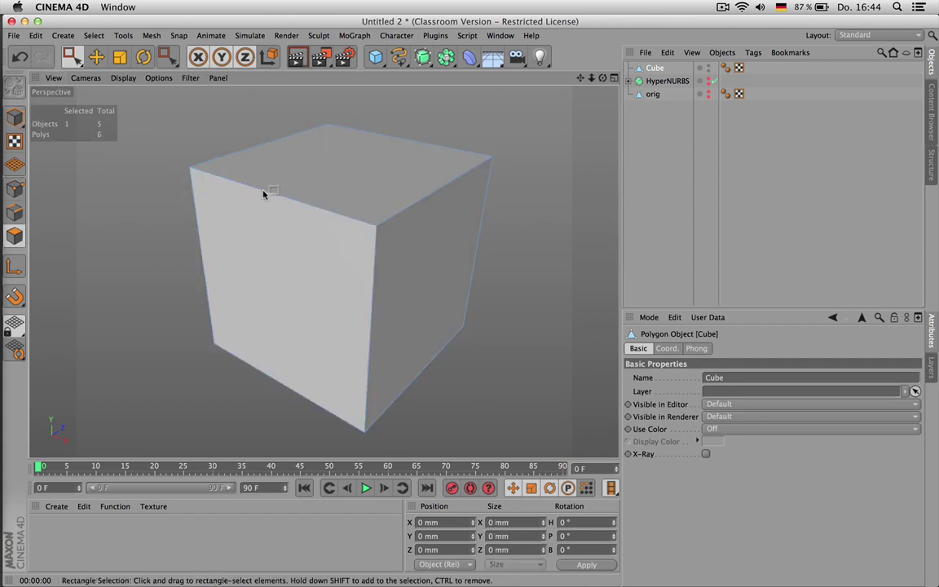
- Subdivide all of the cube's polygons with Subdivision 1 and HyperNURBS Subdivide enabled
{"action": "key", "text": "super+a"}
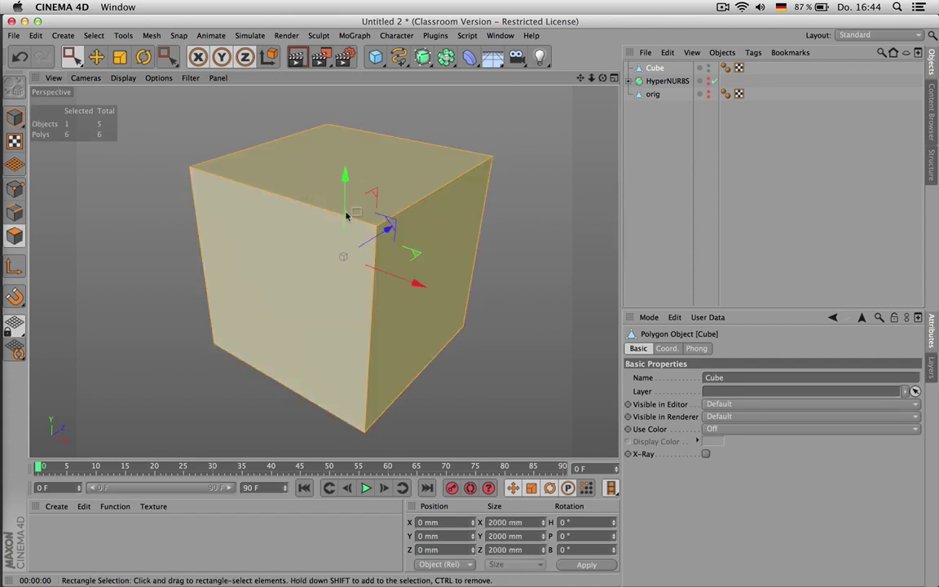
{"action": "key", "text": "u"}
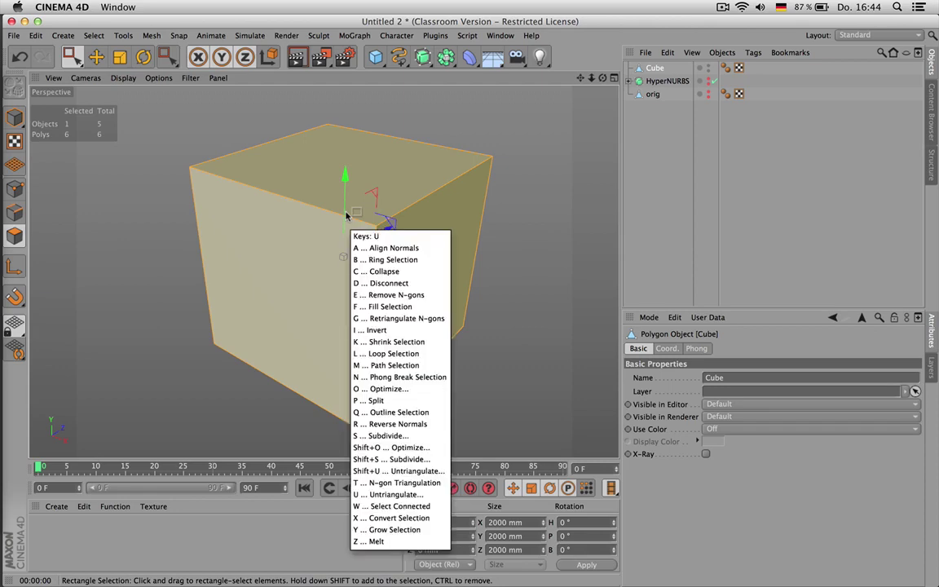
{"action": "key", "text": "s"}
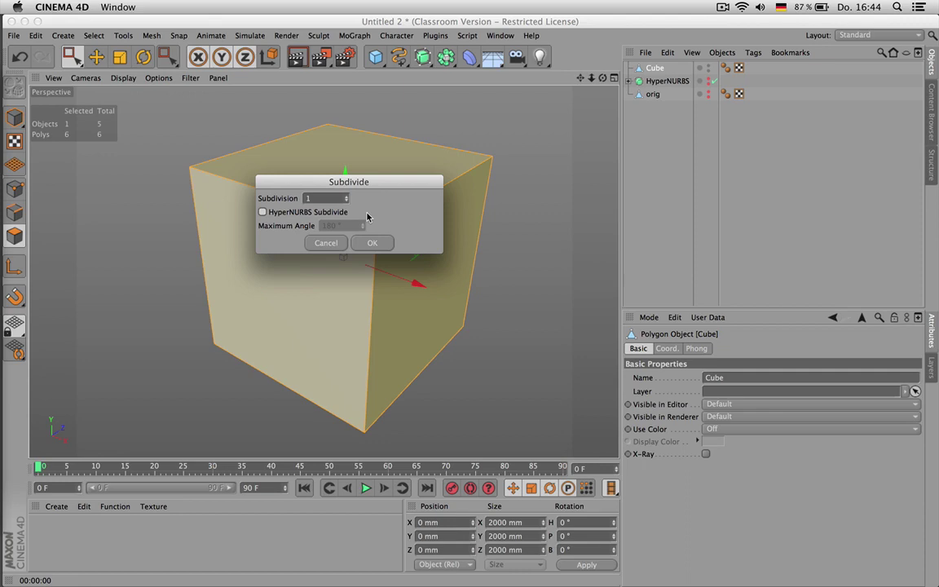
{"action": "left_click", "coordinate": [367, 216]}
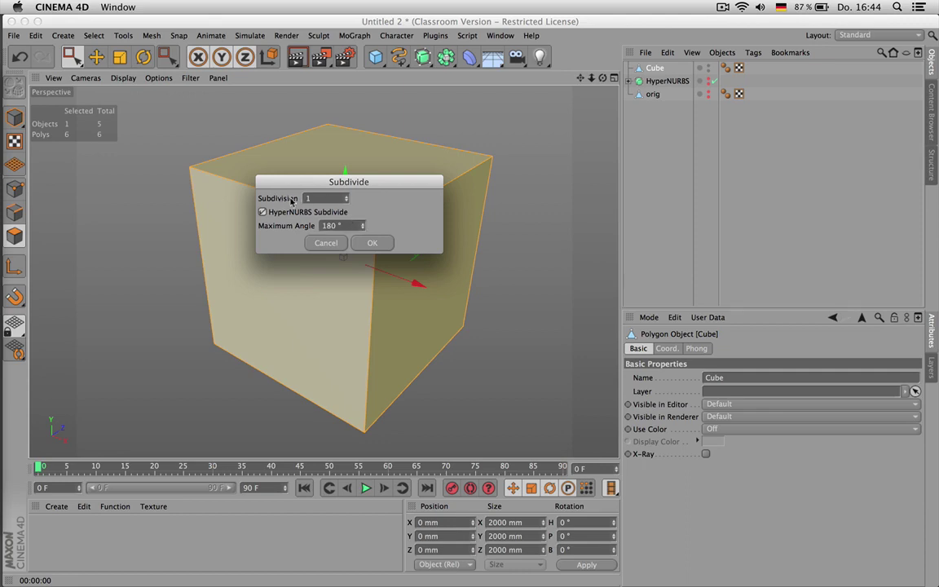
{"action": "left_click", "coordinate": [373, 243]}
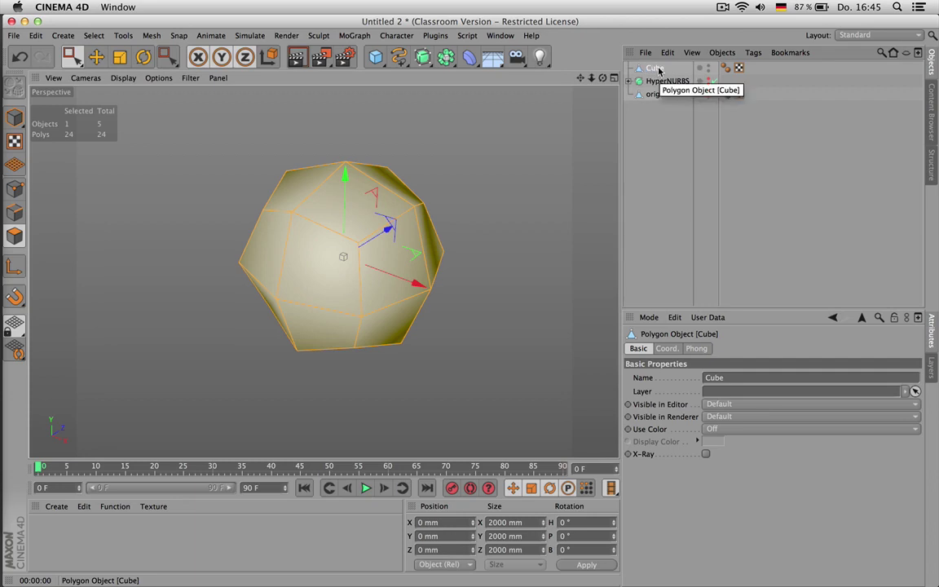
{"action": "left_click_drag", "start_coordinate": [604, 79], "coordinate": [393, 173]}
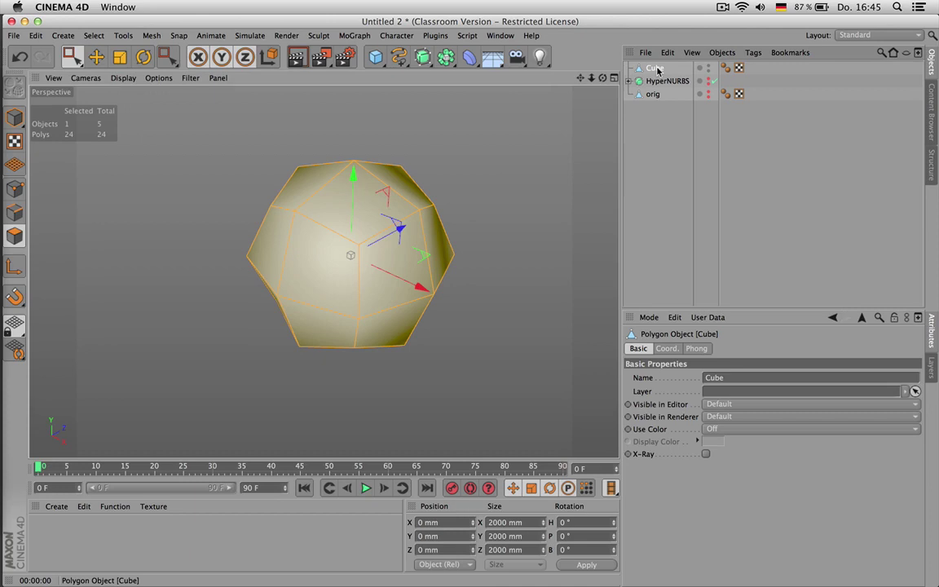
- Show the HyperNURBS seat again, compare it with smoothing off and on, and delete the cube
{"action": "left_click", "coordinate": [630, 81]}
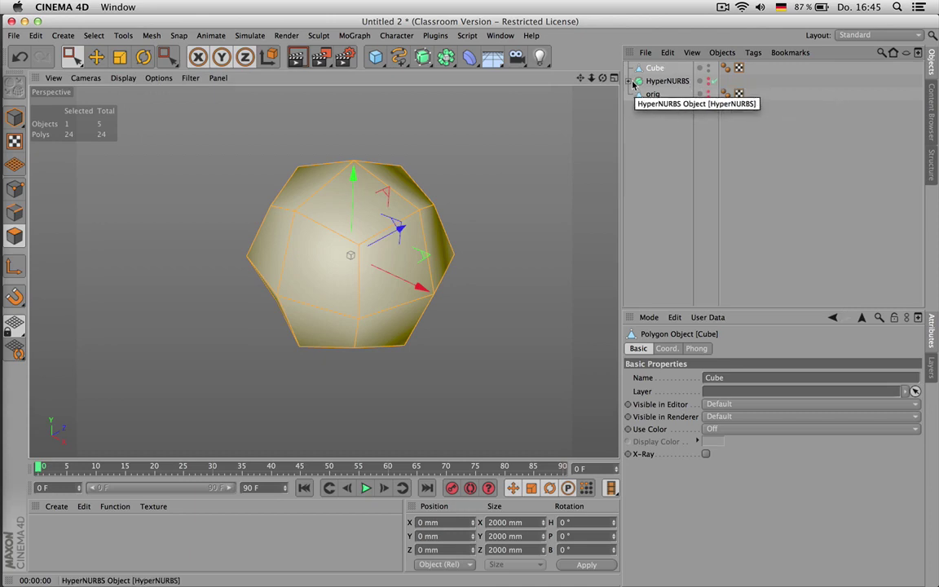
{"action": "left_click", "coordinate": [708, 67]}
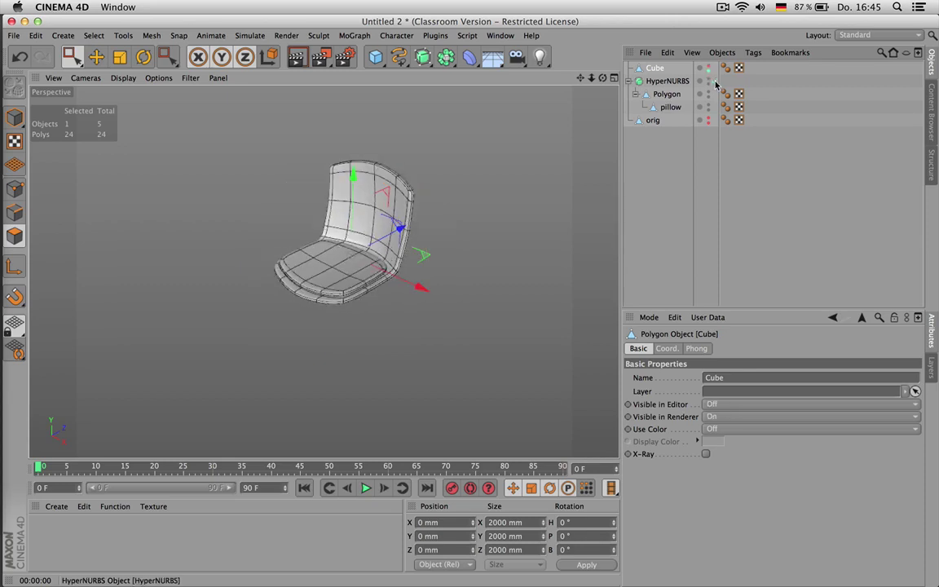
{"action": "left_click", "coordinate": [716, 83]}
{"action": "left_click", "coordinate": [716, 82]}
{"action": "scroll", "coordinate": [399, 190], "scroll_direction": "up", "scroll_amount": 1}
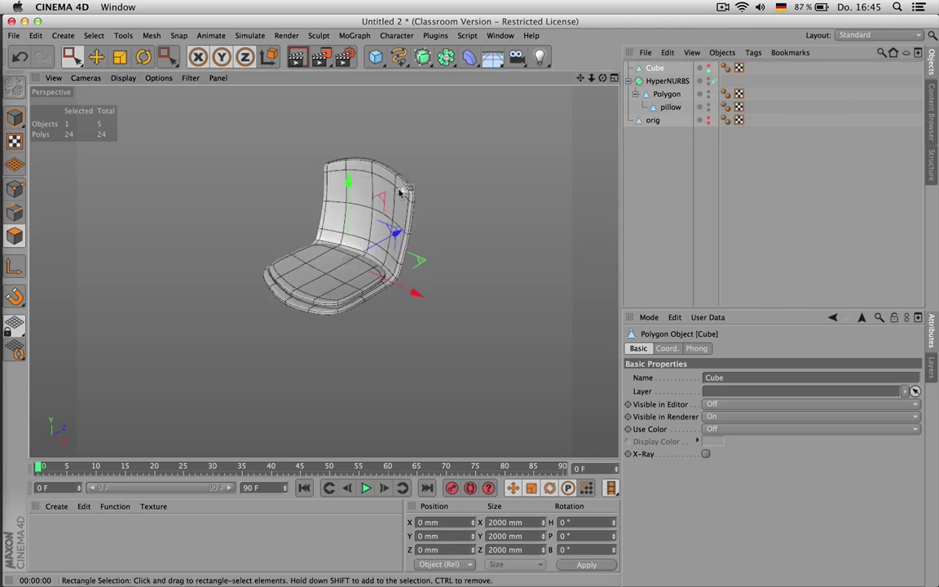
{"action": "scroll", "coordinate": [399, 193], "scroll_direction": "up", "scroll_amount": 3}
{"action": "left_click", "coordinate": [715, 83]}
{"action": "left_click", "coordinate": [715, 82]}
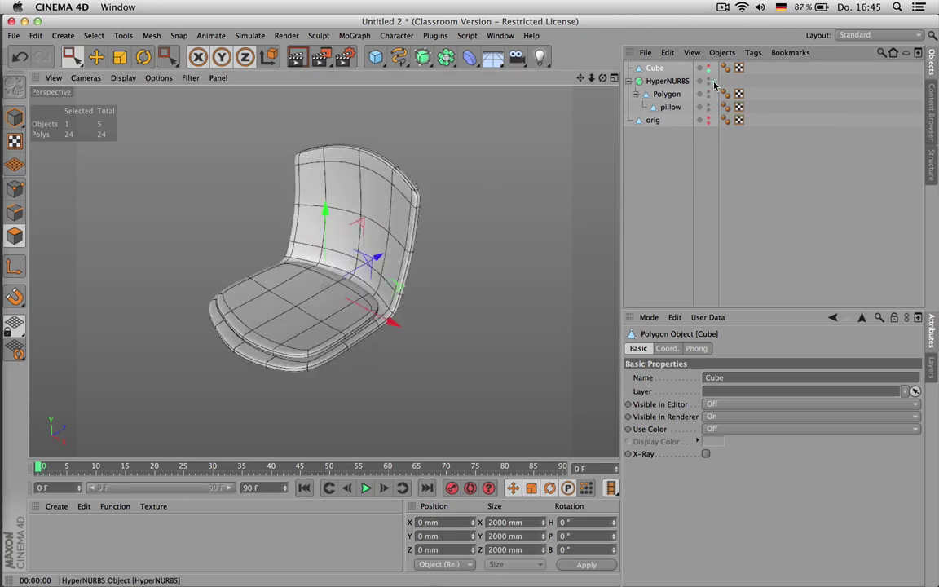
{"action": "key", "text": "Delete"}
- In object mode, move the pillow out of the HyperNURBS hierarchy to the top level and hide it in editor and renderer
{"action": "left_click", "coordinate": [666, 80]}
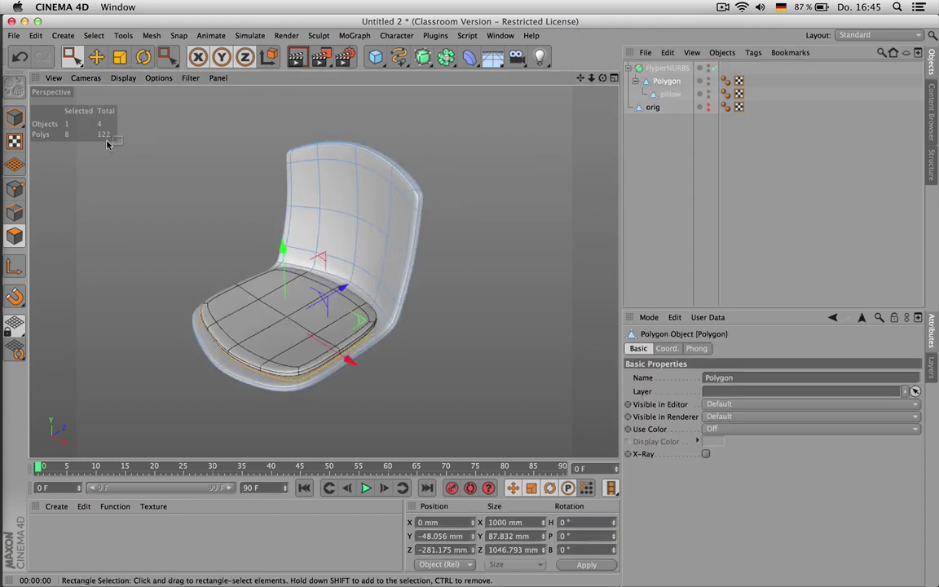
{"action": "left_click", "coordinate": [15, 116]}
{"action": "scroll", "coordinate": [408, 171], "scroll_direction": "up", "scroll_amount": 5}
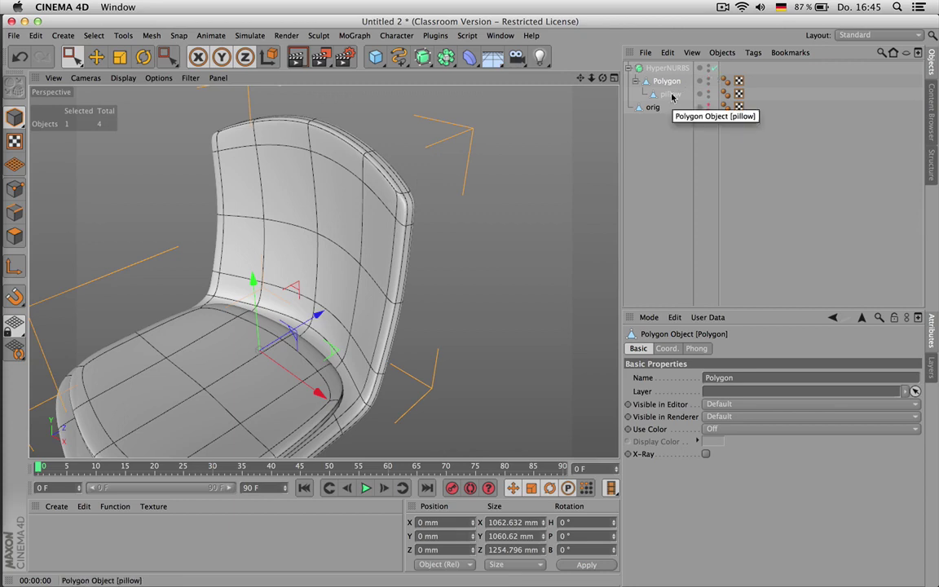
{"action": "left_click_drag", "start_coordinate": [673, 97], "coordinate": [660, 127]}
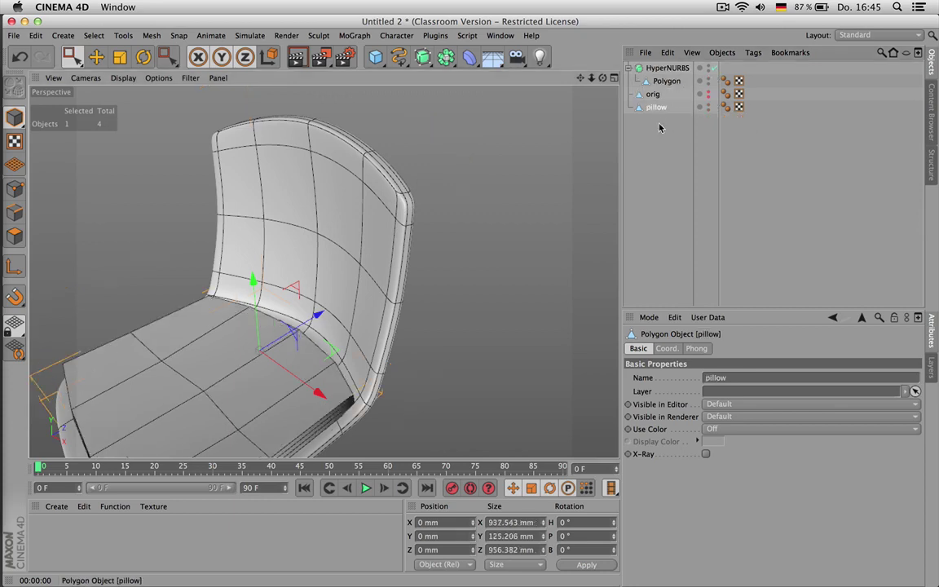
{"action": "double_click", "coordinate": [709, 107], "text": "alt"}
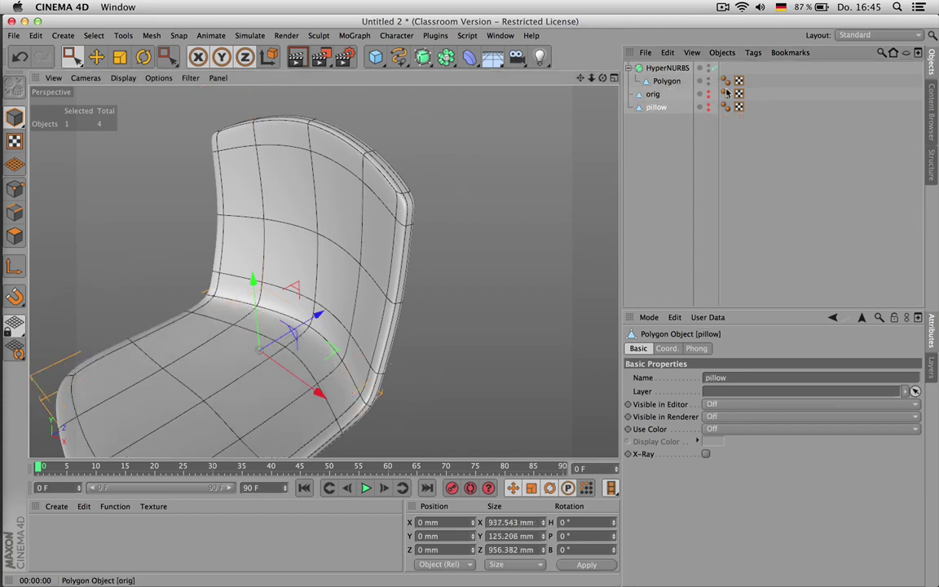
- Show the seat shell's subdivided mesh with Wireframe display and set the HyperNURBS Subdivision Editor value to 4
{"action": "left_click", "coordinate": [676, 84]}
{"action": "scroll", "coordinate": [384, 199], "scroll_direction": "down", "scroll_amount": 3}
{"action": "left_click_drag", "start_coordinate": [604, 79], "coordinate": [590, 97]}
{"action": "scroll", "coordinate": [383, 203], "scroll_direction": "up", "scroll_amount": 5}
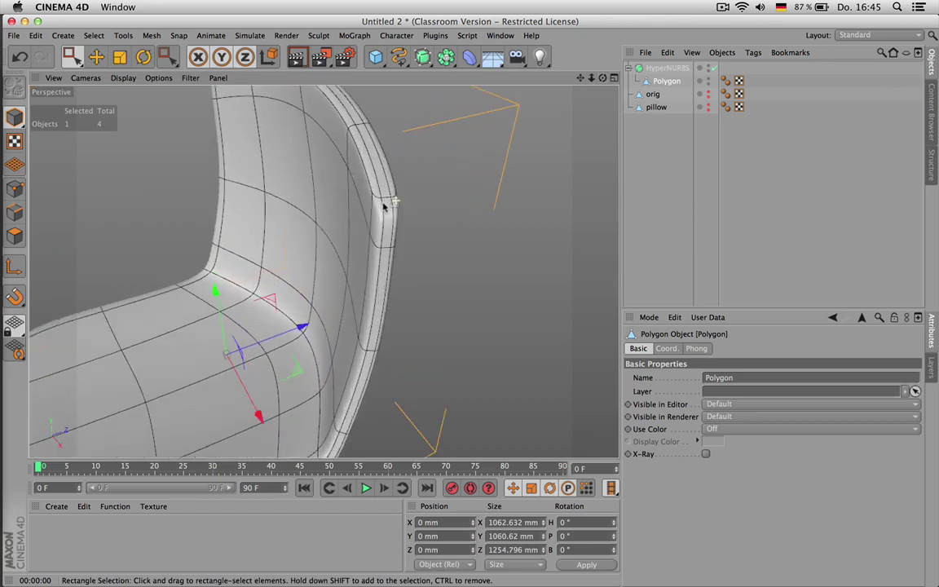
{"action": "left_click", "coordinate": [667, 68]}
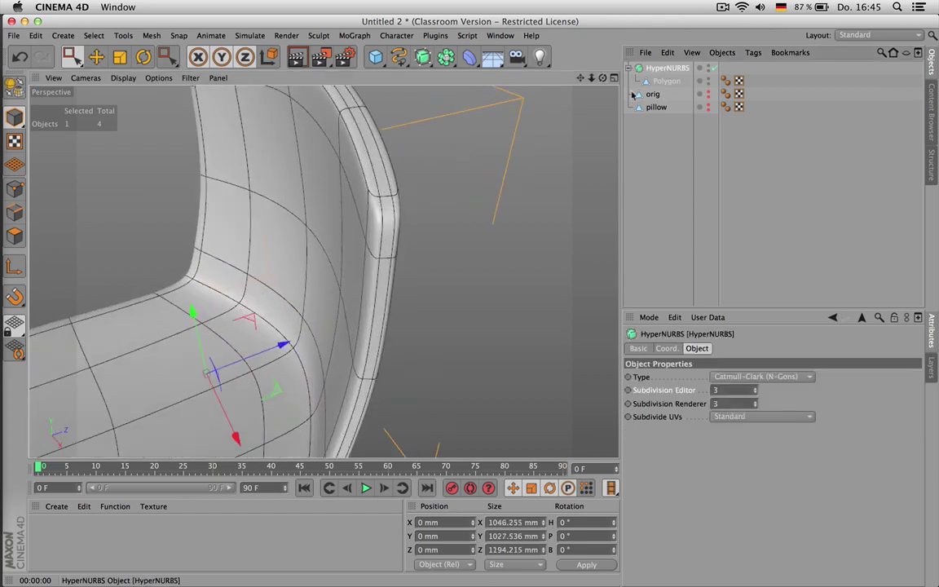
{"action": "scroll", "coordinate": [455, 170], "scroll_direction": "down", "scroll_amount": 5}
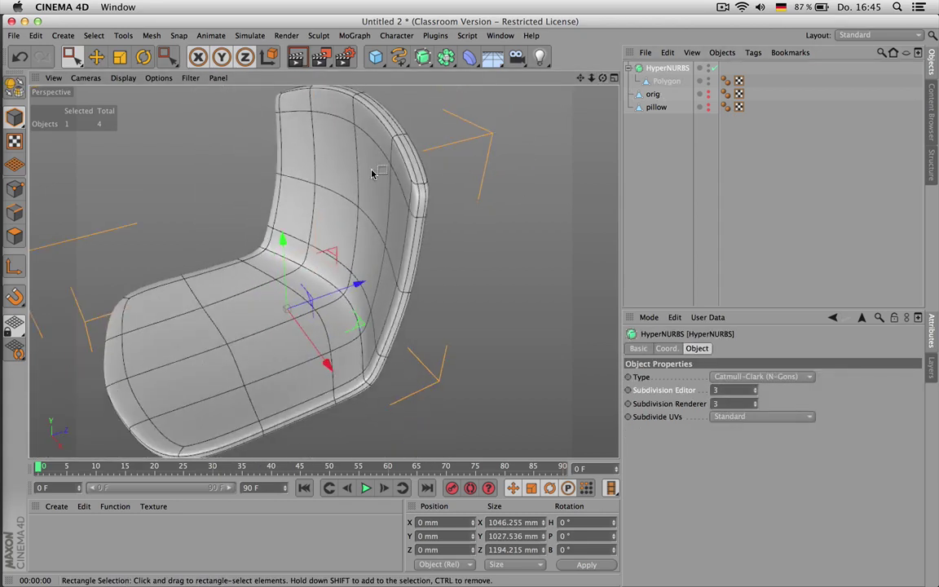
{"action": "left_click", "coordinate": [159, 77]}
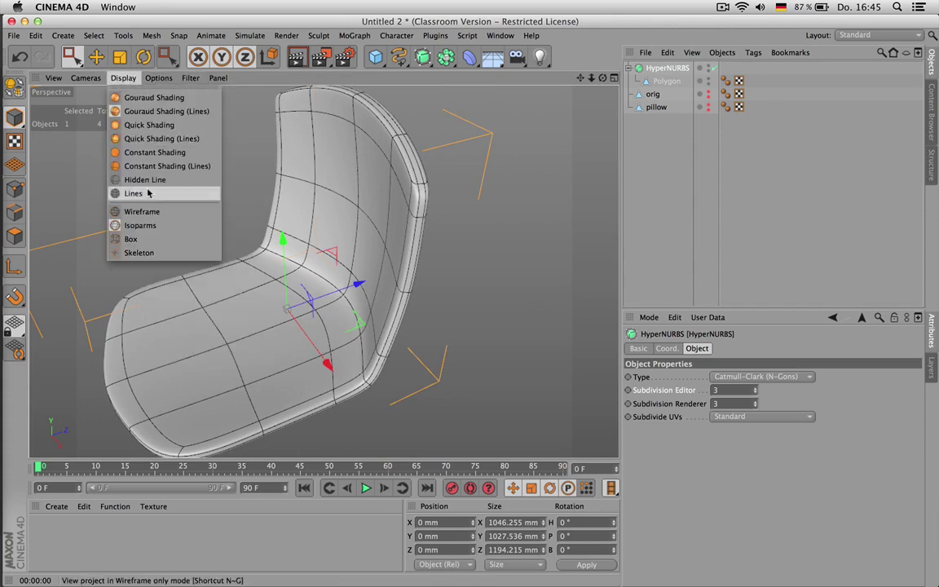
{"action": "left_click", "coordinate": [138, 200]}
{"action": "scroll", "coordinate": [338, 190], "scroll_direction": "up", "scroll_amount": 3}
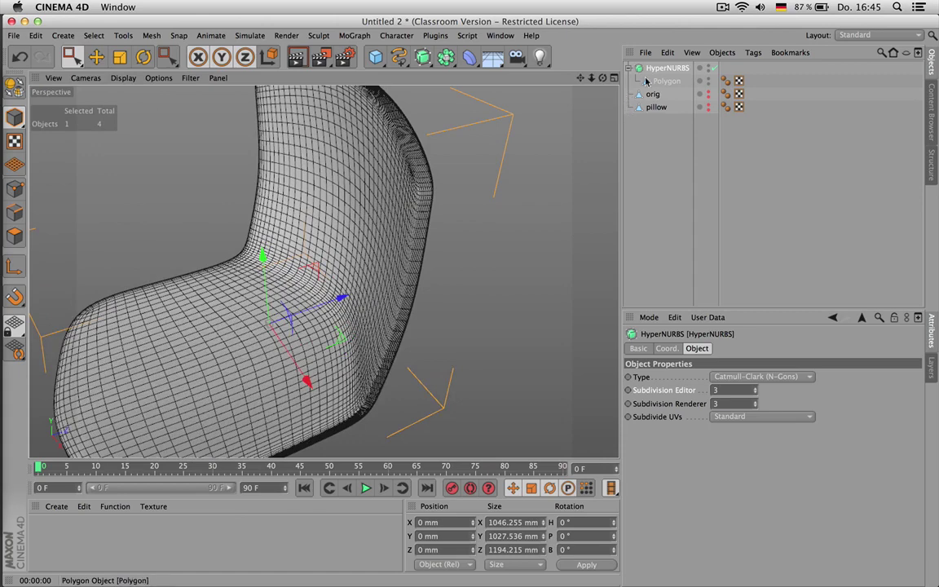
{"action": "left_click", "coordinate": [757, 390]}
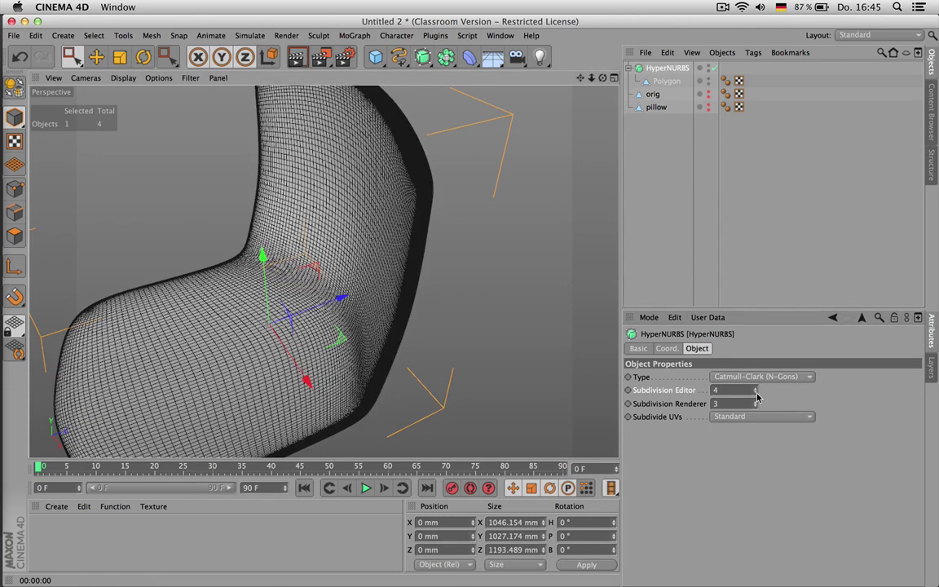
- Set the HyperNURBS Subdivision Editor and Subdivision Renderer values to 1 and convert the HyperNURBS seat to an editable polygon object
{"action": "left_click", "coordinate": [757, 394]}
{"action": "left_click", "coordinate": [756, 394]}
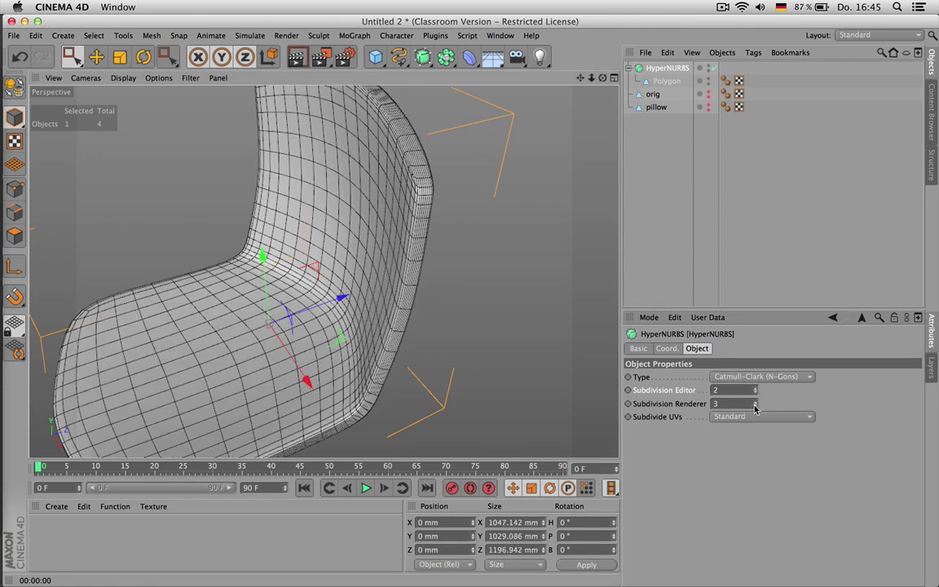
{"action": "left_click", "coordinate": [757, 394]}
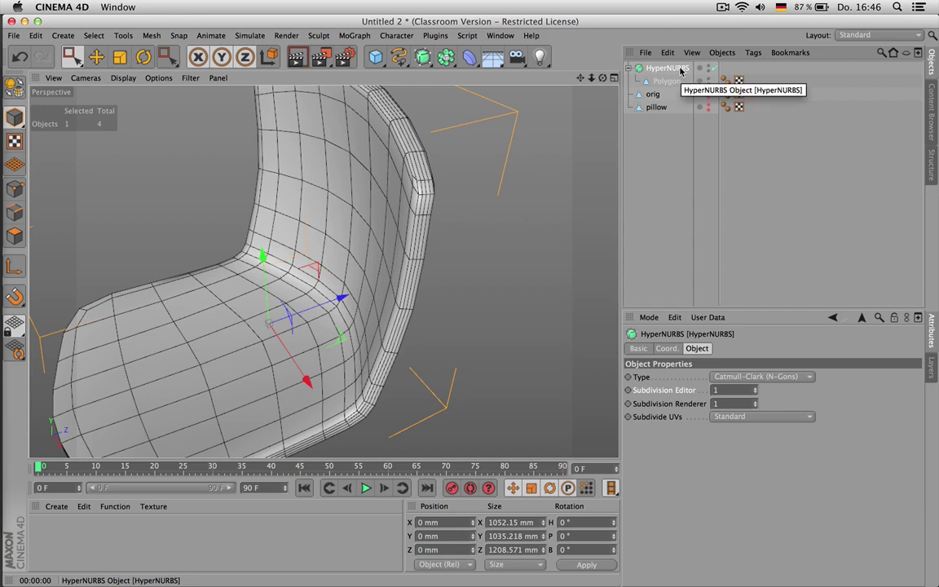
{"action": "key", "text": "c"}
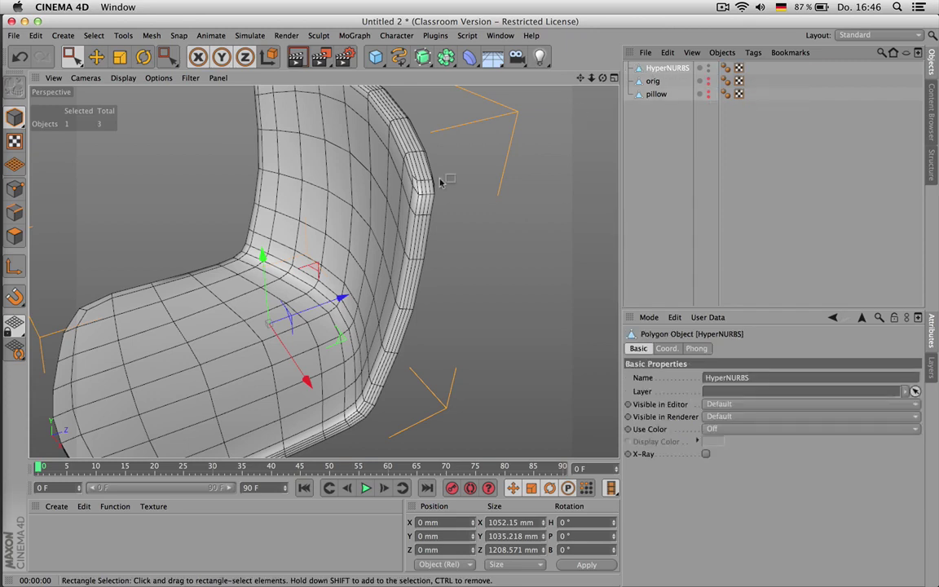
- In polygon mode, clear the selected seat polygons and set the Live Selection radius to 1
{"action": "right_click_drag", "start_coordinate": [394, 190], "coordinate": [135, 139], "text": "alt"}
{"action": "left_click_drag", "start_coordinate": [80, 61], "coordinate": [106, 92]}
{"action": "left_click", "coordinate": [15, 236]}
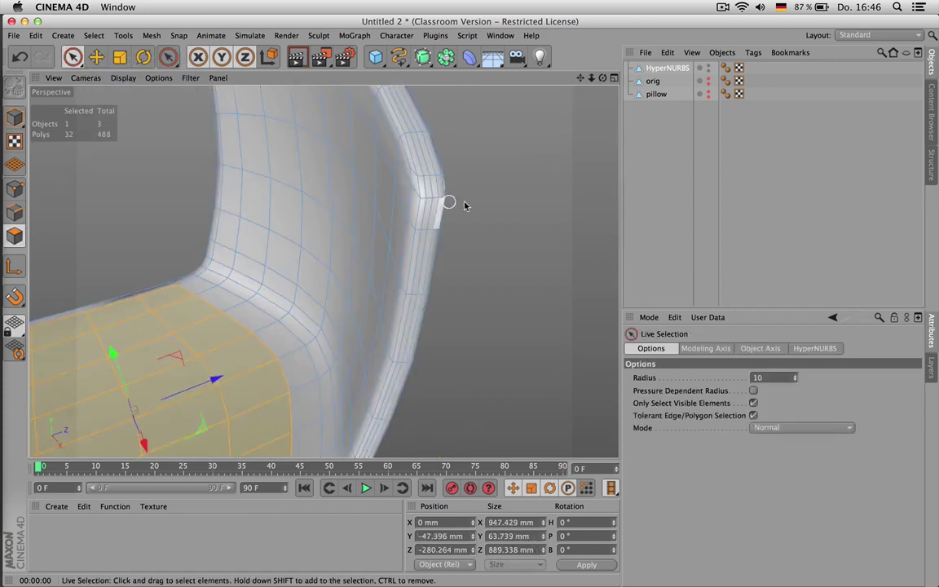
{"action": "left_click", "coordinate": [501, 192]}
{"action": "middle_click_drag", "start_coordinate": [501, 192], "coordinate": [495, 190]}
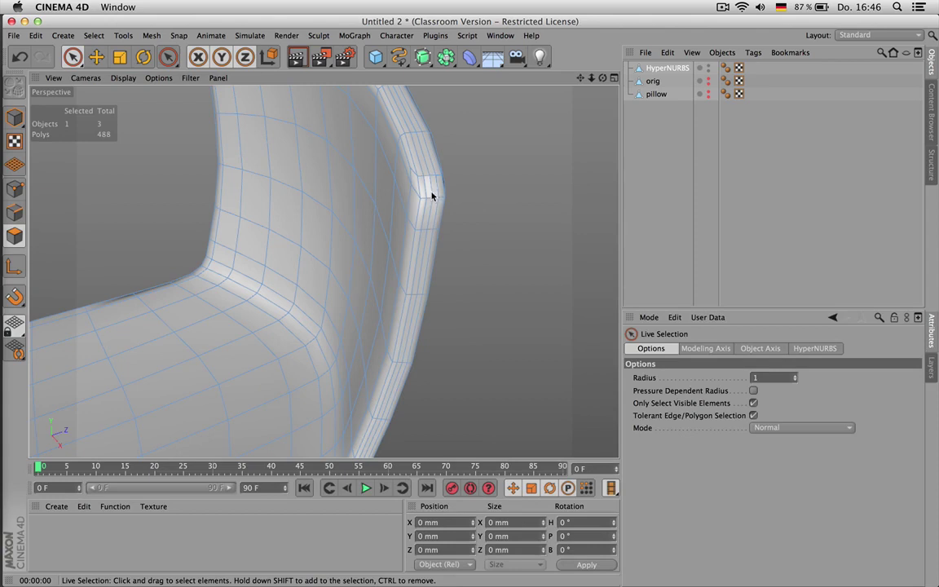
- In edge mode, loop-select the middle edge loop running around the seat shell's rim
{"action": "left_click", "coordinate": [16, 212]}
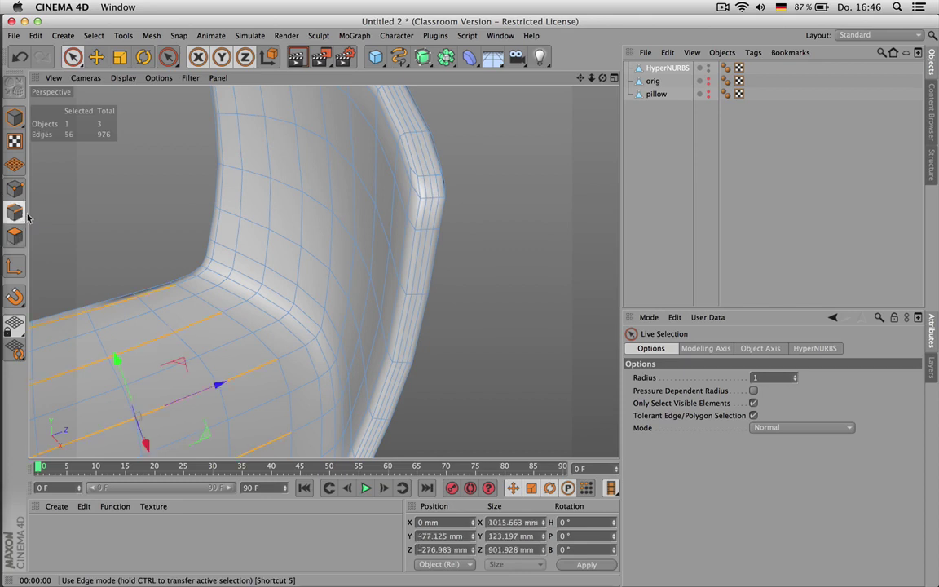
{"action": "key", "text": "u"}
{"action": "key", "text": "l"}
{"action": "left_click", "coordinate": [425, 192]}
{"action": "scroll", "coordinate": [472, 204], "scroll_direction": "down", "scroll_amount": 2}
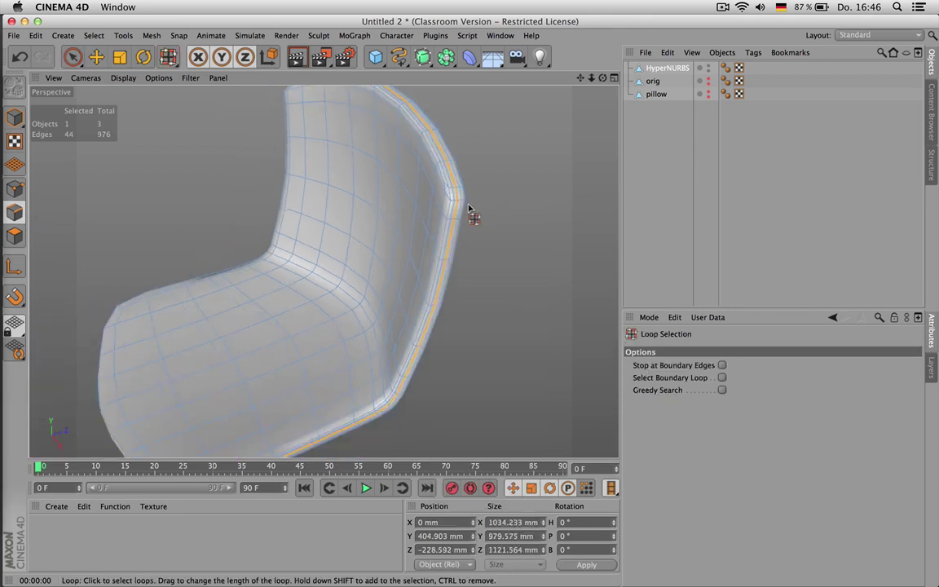
{"action": "scroll", "coordinate": [445, 197], "scroll_direction": "up", "scroll_amount": 6}
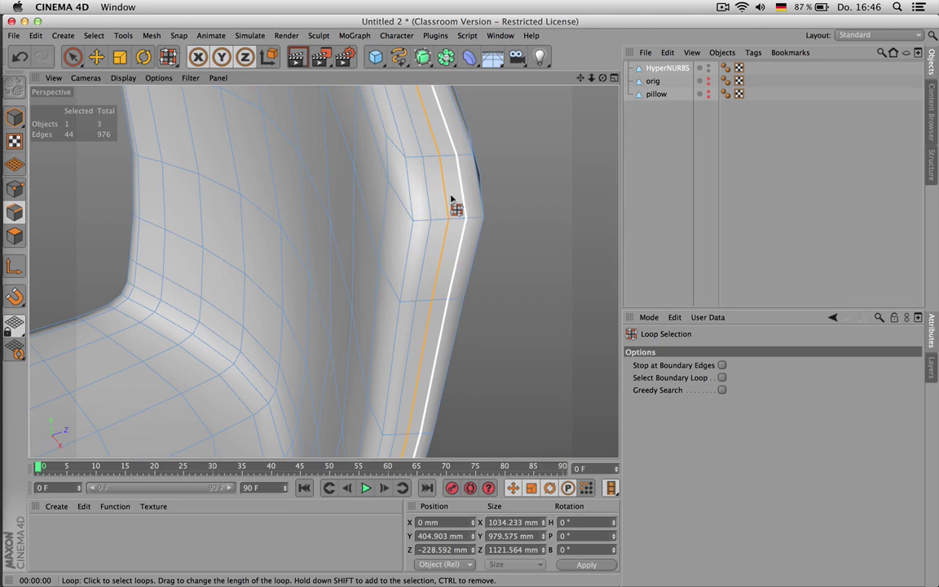
- Bevel the rim's middle edge loop with an Inner Offset of 3.5 mm and Subdivision 0
{"action": "key", "text": "m"}
{"action": "key", "text": "s"}
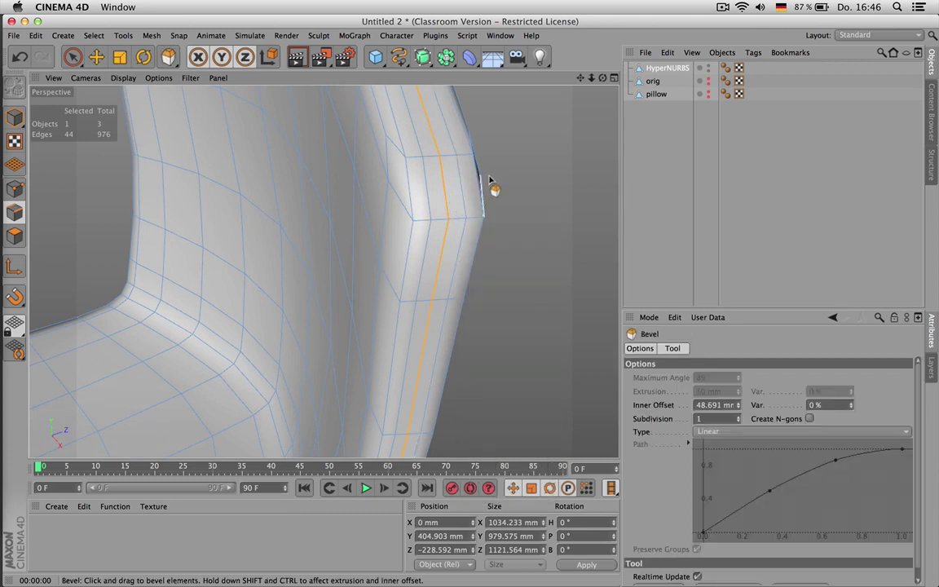
{"action": "left_click_drag", "start_coordinate": [495, 188], "coordinate": [504, 189]}
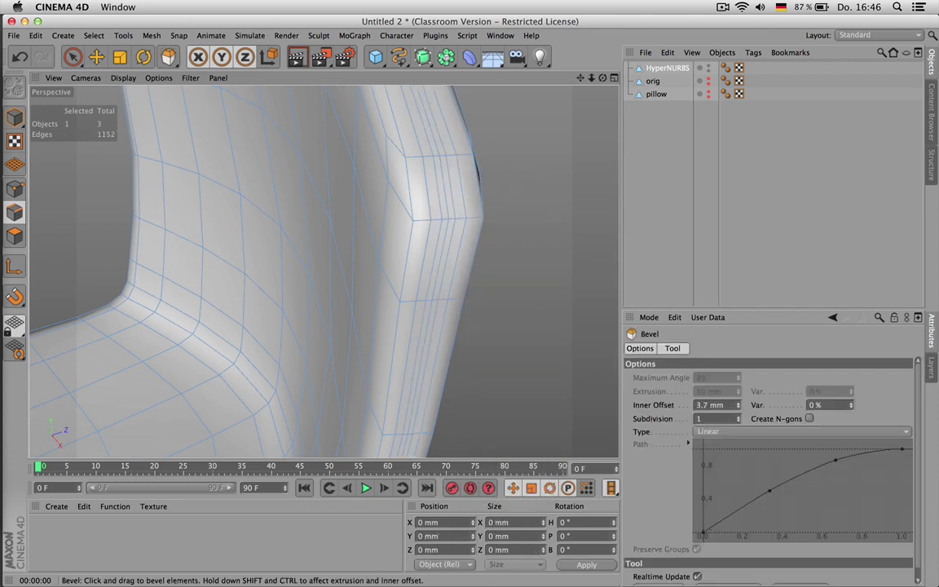
{"action": "key", "text": "ctrl+z"}
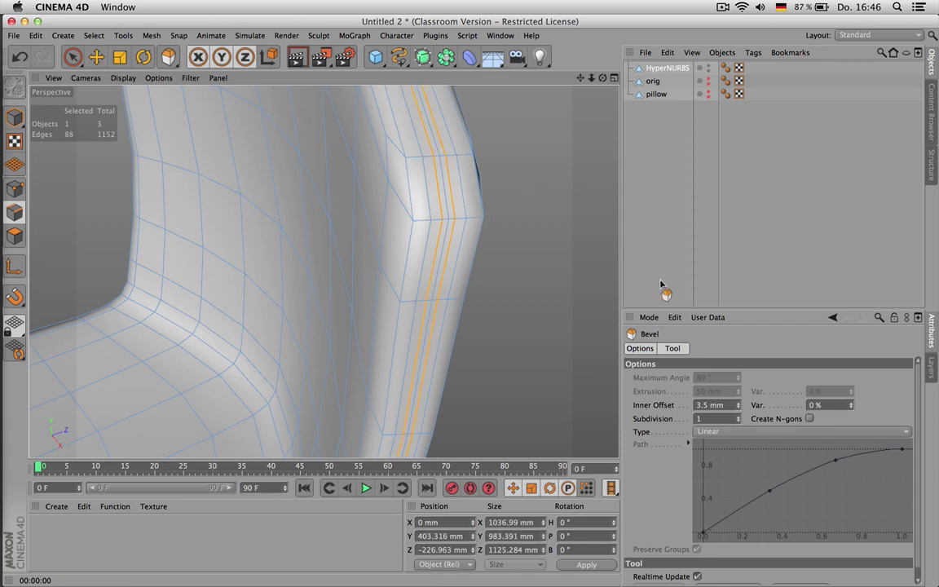
{"action": "left_click", "coordinate": [739, 423]}
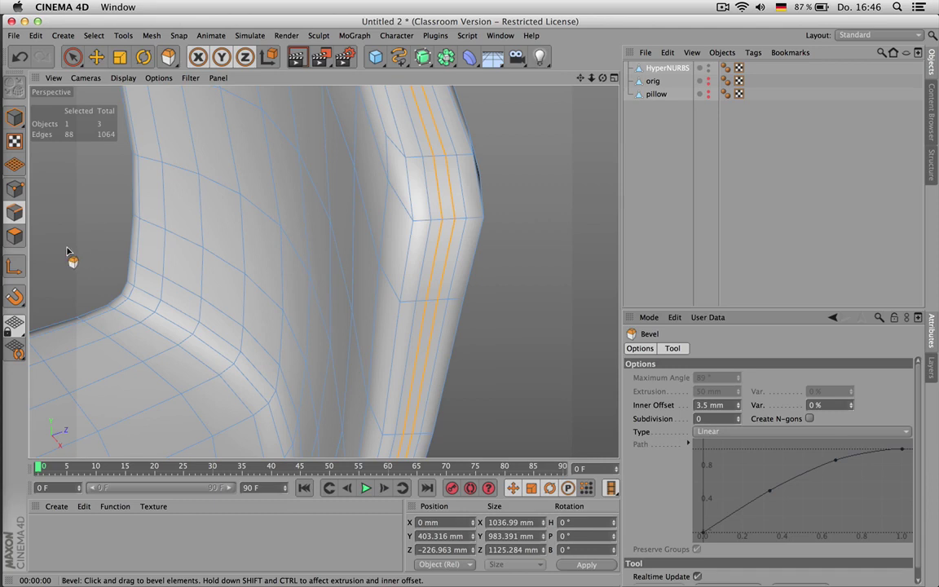
- Convert the beveled edge selection to polygons and shrink it to the narrow middle strip around the rim
{"action": "left_click", "coordinate": [16, 238], "text": "ctrl"}
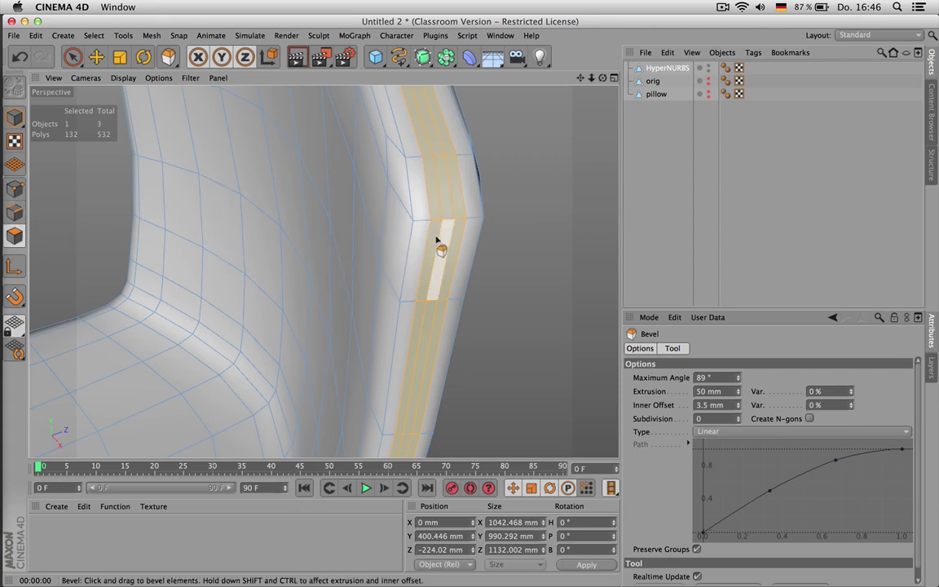
{"action": "key", "text": "u"}
{"action": "key", "text": "k"}
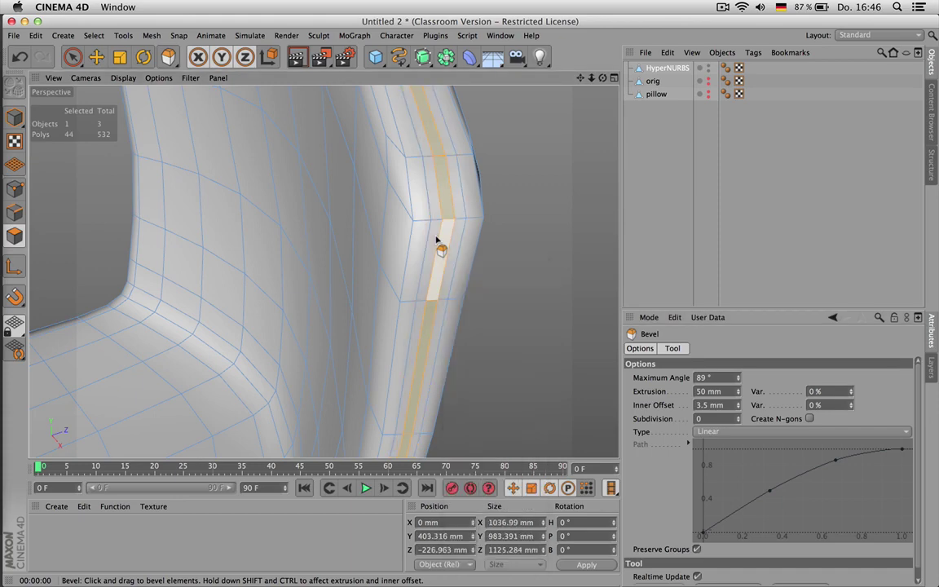
{"action": "key", "text": "u"}
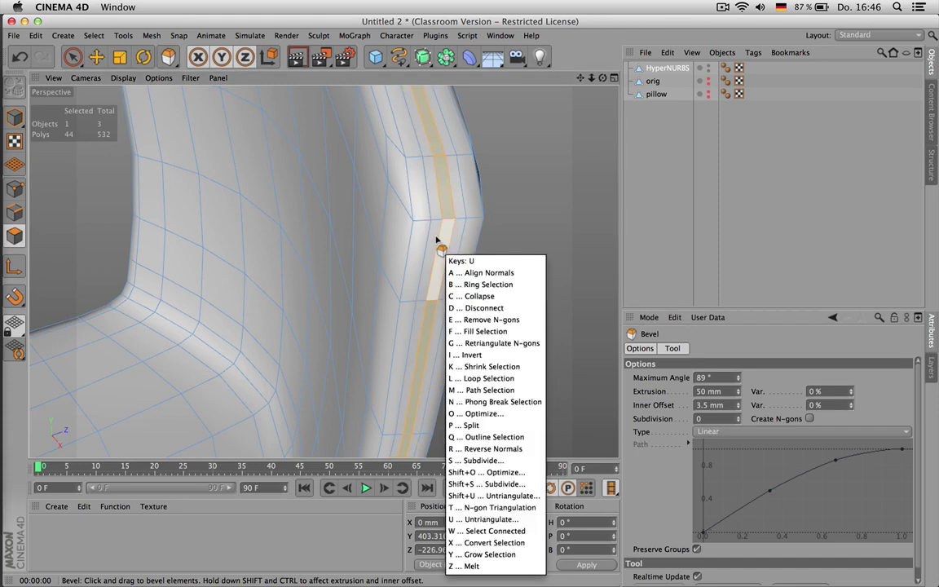
{"action": "key", "text": "g"}
{"action": "key", "text": "u"}
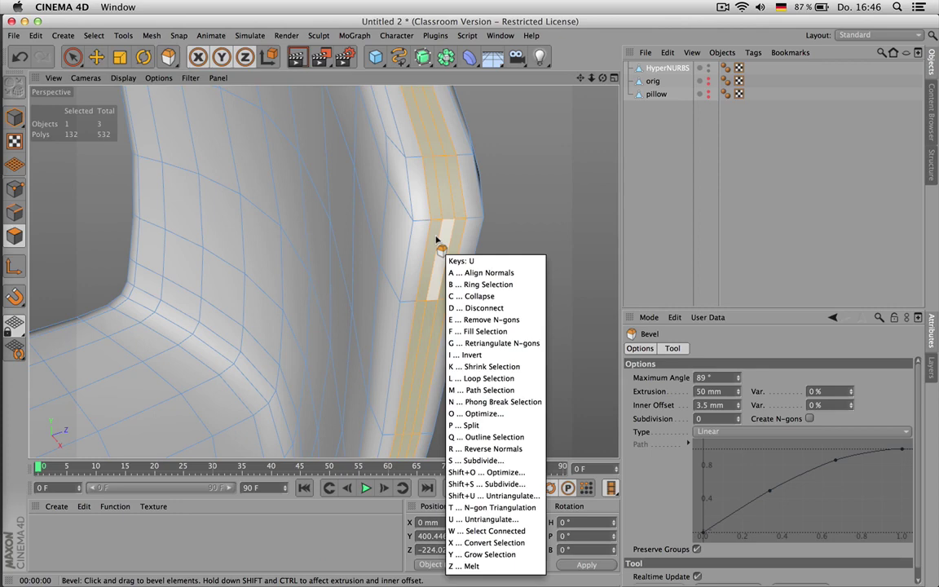
{"action": "key", "text": "k"}
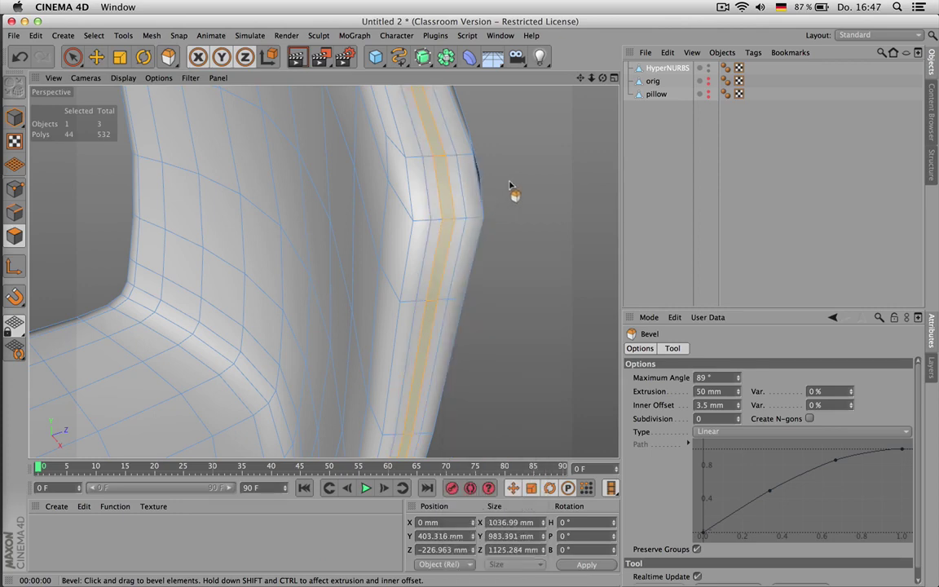
- Extrude the rim's middle strip inward with an Offset of about -11.5 mm, Subdivision 0 and Create Caps off
{"action": "key", "text": "d"}
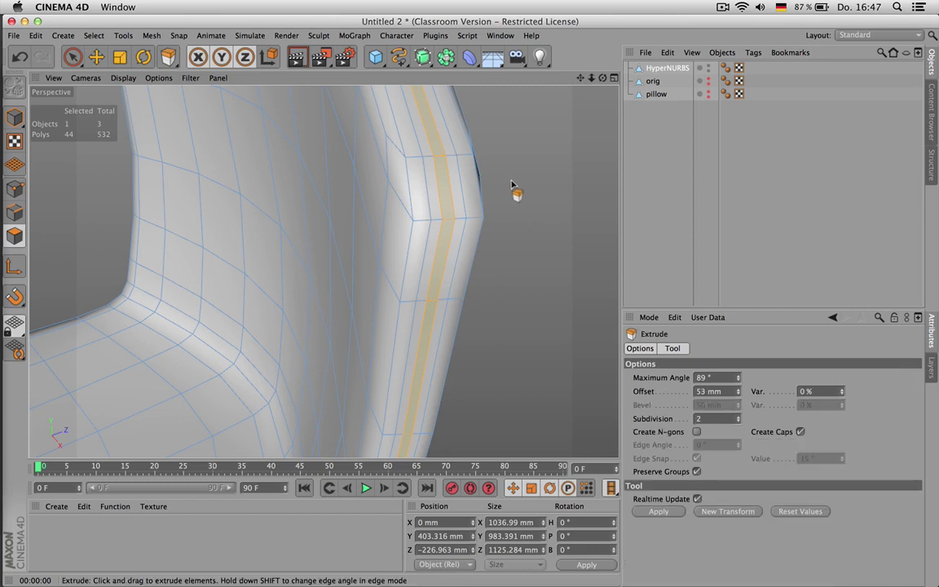
{"action": "mouse_move", "coordinate": [513, 178]}
{"action": "left_mouse_down"}
{"action": "mouse_move", "coordinate": [532, 178]}
{"action": "mouse_move", "coordinate": [499, 178]}
{"action": "left_mouse_up"}
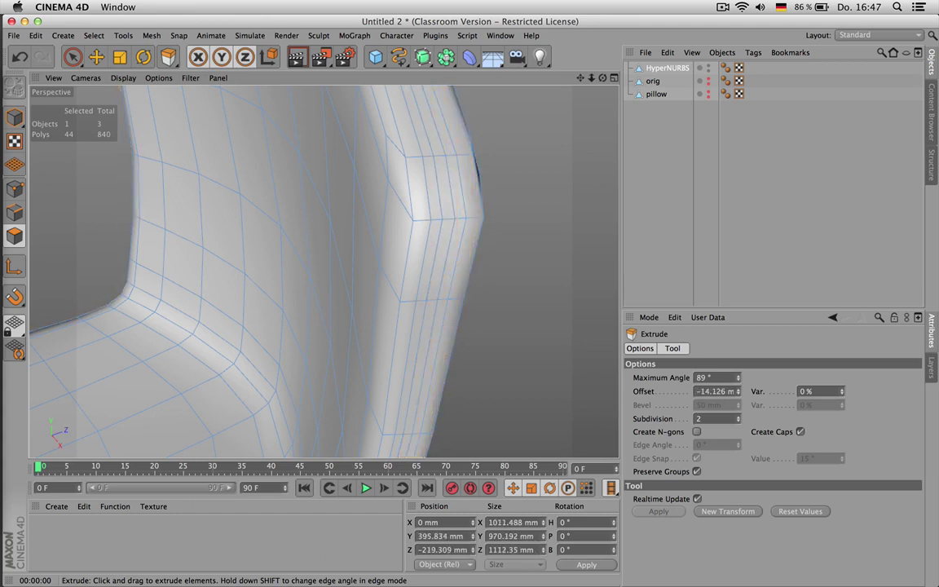
{"action": "left_click", "coordinate": [801, 432]}
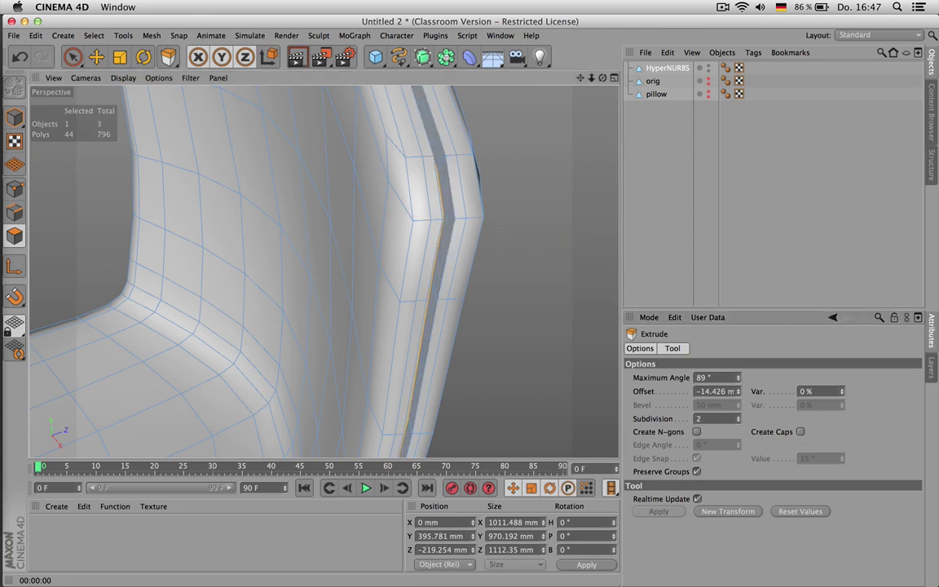
{"action": "left_click_drag", "start_coordinate": [739, 391], "coordinate": [739, 343]}
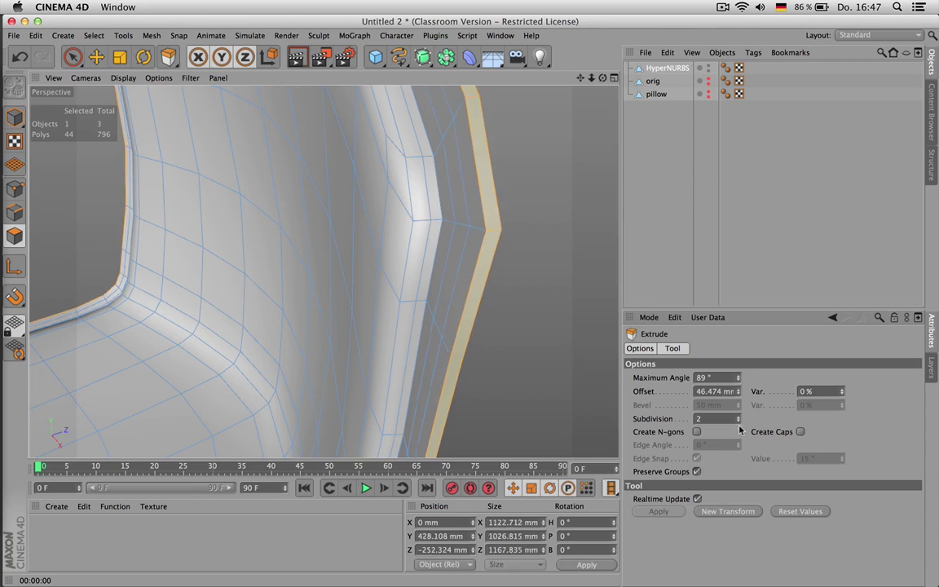
{"action": "left_click", "coordinate": [738, 422]}
{"action": "left_click_drag", "start_coordinate": [739, 393], "coordinate": [739, 418]}
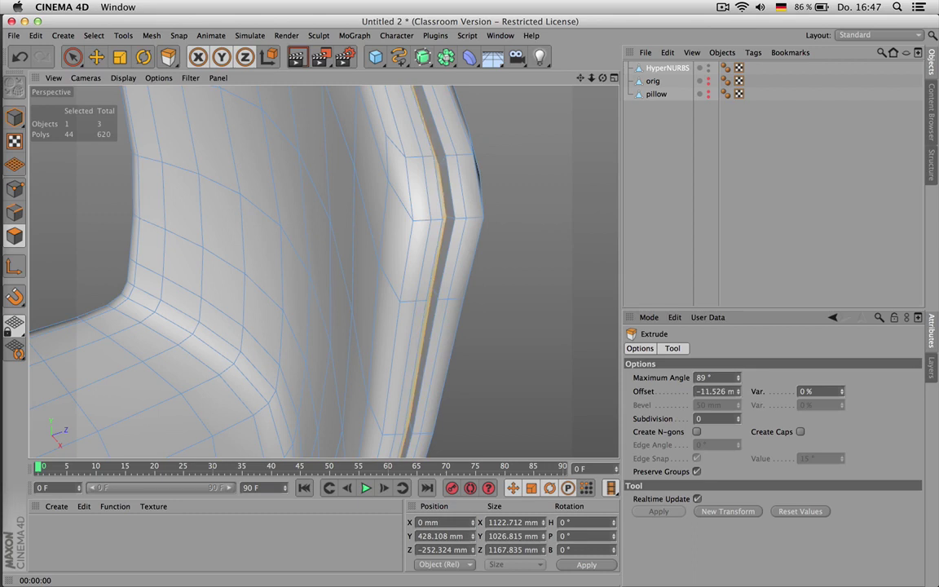
{"action": "mouse_move", "coordinate": [602, 78]}
{"action": "left_mouse_down"}
{"action": "mouse_move", "coordinate": [583, 80]}
{"action": "mouse_move", "coordinate": [604, 78]}
{"action": "left_mouse_up"}
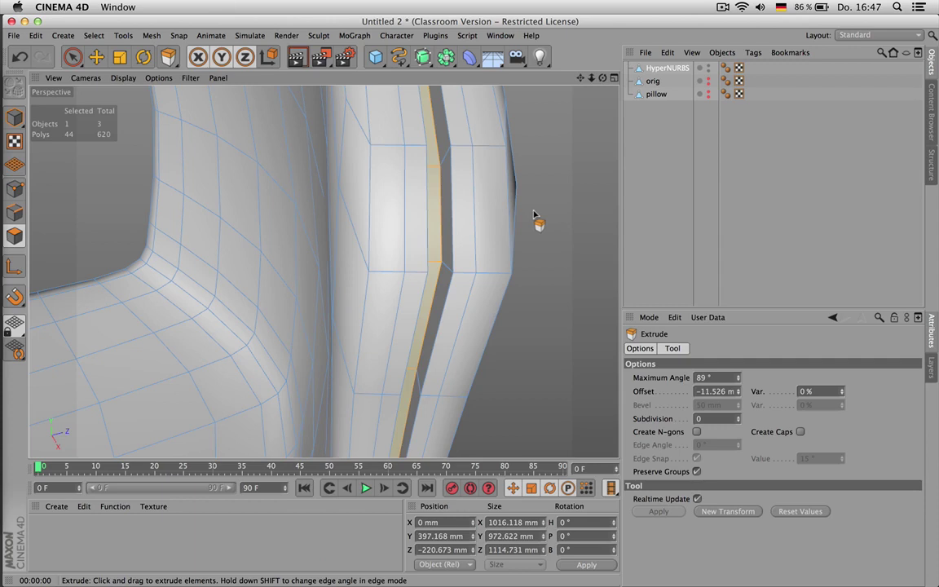
- Inset the polygons at the base of the rim groove with Extrude Inner by about 1.7 mm
{"action": "key", "text": "i"}
{"action": "left_click_drag", "start_coordinate": [537, 205], "coordinate": [550, 205]}
{"action": "left_click_drag", "start_coordinate": [603, 79], "coordinate": [586, 78]}
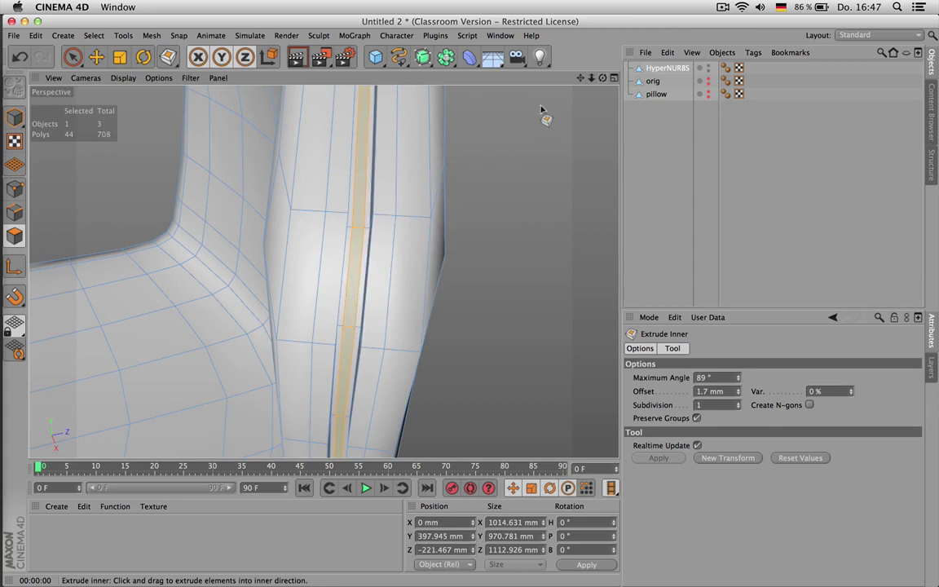
{"action": "left_click_drag", "start_coordinate": [592, 78], "coordinate": [571, 78]}
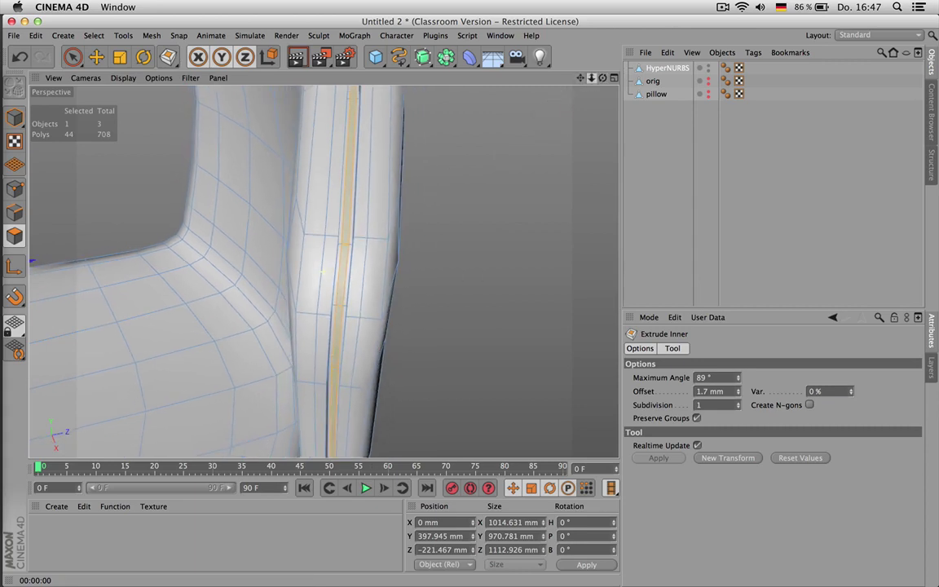
- Put the grooved seat shell under a new HyperNURBS object, set its Subdivision Editor value to 1 and deselect it
{"action": "left_click", "coordinate": [421, 58], "text": "alt"}
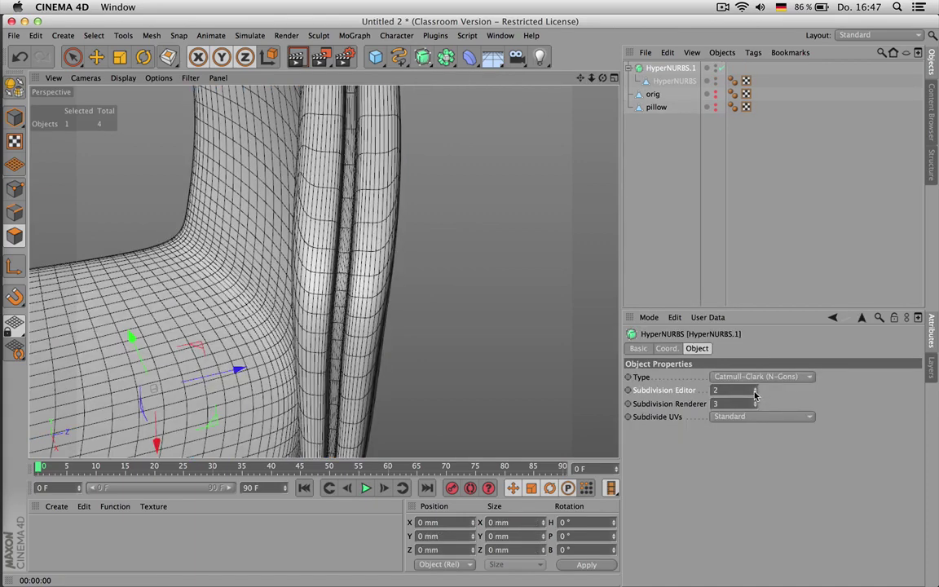
{"action": "left_click", "coordinate": [755, 394]}
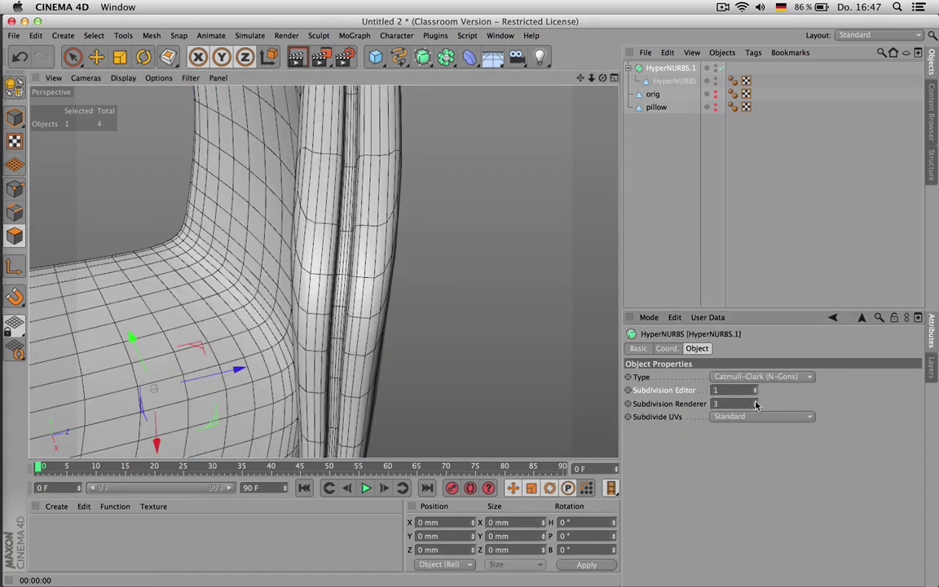
{"action": "left_click", "coordinate": [709, 260]}
{"action": "left_click_drag", "start_coordinate": [423, 219], "coordinate": [424, 219], "text": "alt"}
{"action": "scroll", "coordinate": [424, 218], "scroll_direction": "down", "scroll_amount": 3}
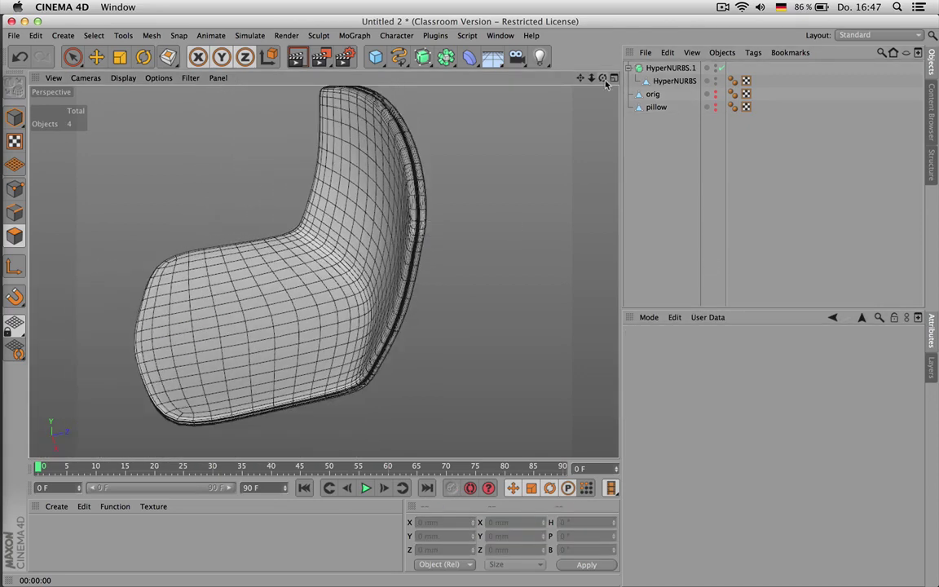
{"action": "left_click_drag", "start_coordinate": [602, 79], "coordinate": [604, 79]}
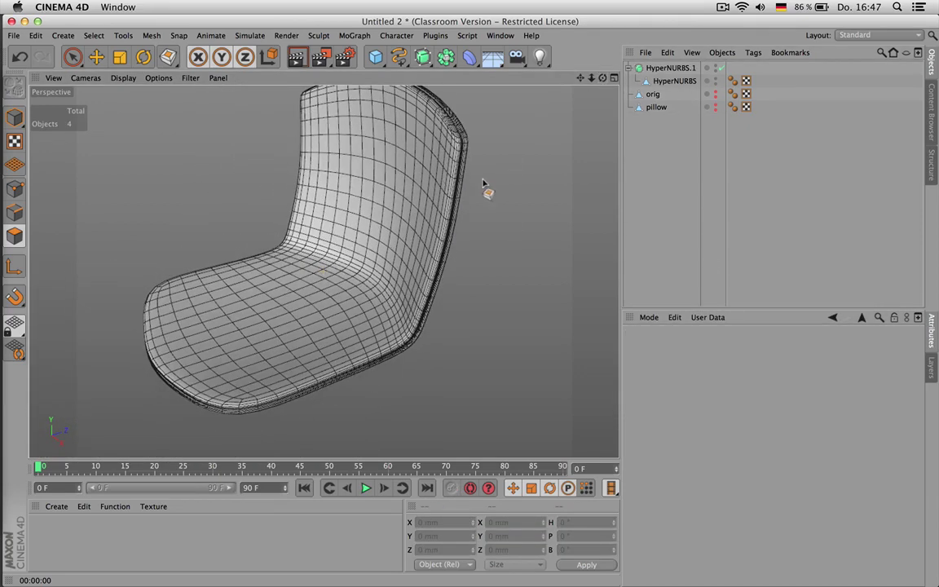
- Render the view of the smoothed seat shell and inspect the groove around its rim
{"action": "key", "text": "super+r"}
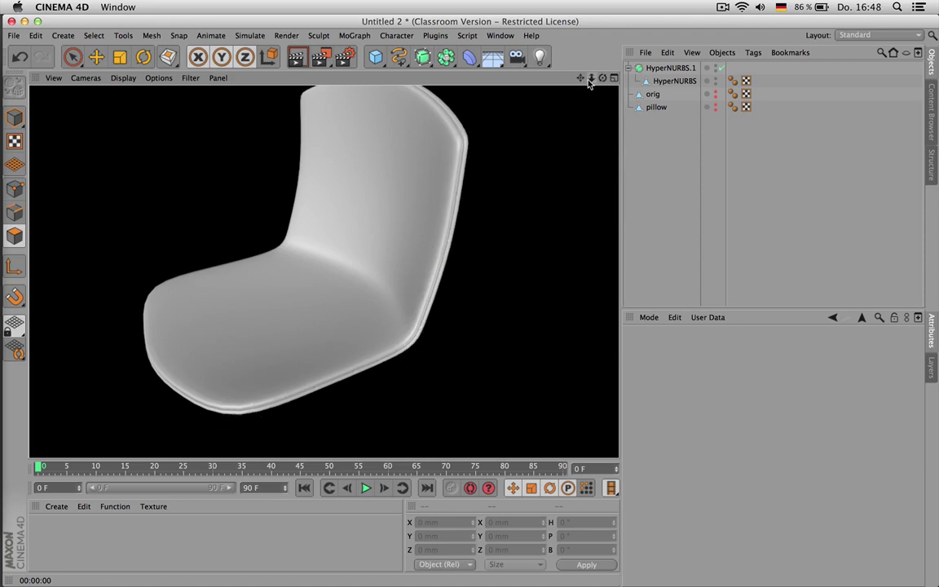
{"action": "left_click_drag", "start_coordinate": [582, 80], "coordinate": [629, 79]}
{"action": "left_click_drag", "start_coordinate": [324, 272], "coordinate": [388, 295], "text": "alt"}
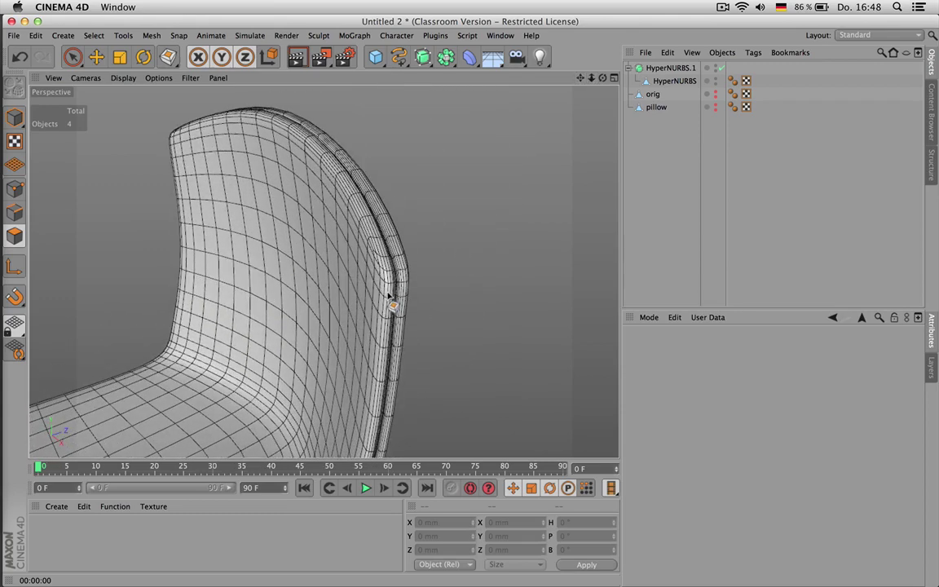
{"action": "key", "text": "ctrl+r"}
{"action": "scroll", "coordinate": [396, 281], "scroll_direction": "up", "scroll_amount": 3}
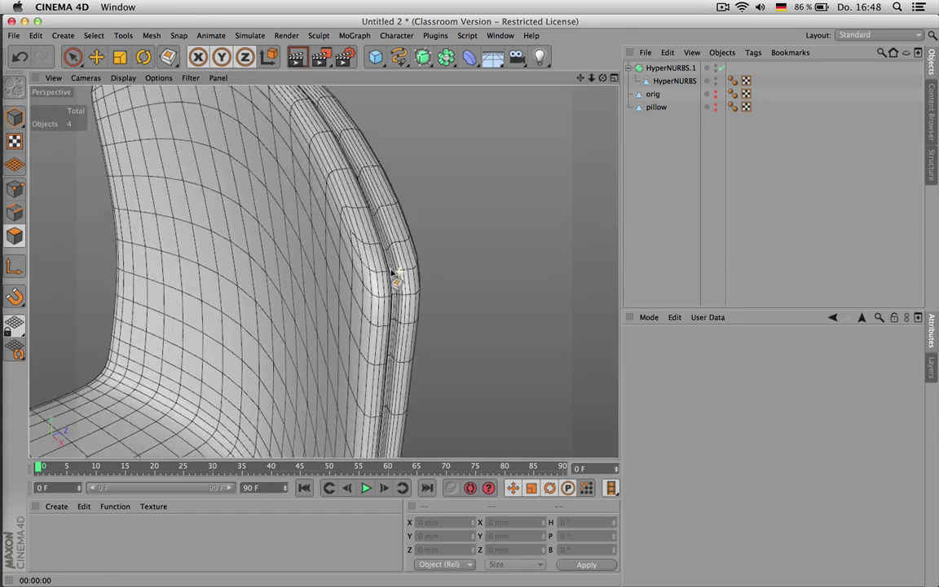
{"action": "left_click_drag", "start_coordinate": [392, 272], "coordinate": [384, 273], "text": "alt"}
- Undo the new HyperNURBS, the inner extrusion, the groove extrusion and the shrunken selection on the rim
{"action": "key", "text": "super+z"}
{"action": "key", "text": "super+z"}
{"action": "key", "text": "super+z"}
{"action": "key", "text": "super+z"}
{"action": "key", "text": "super+z"}
{"action": "key", "text": "super+z"}
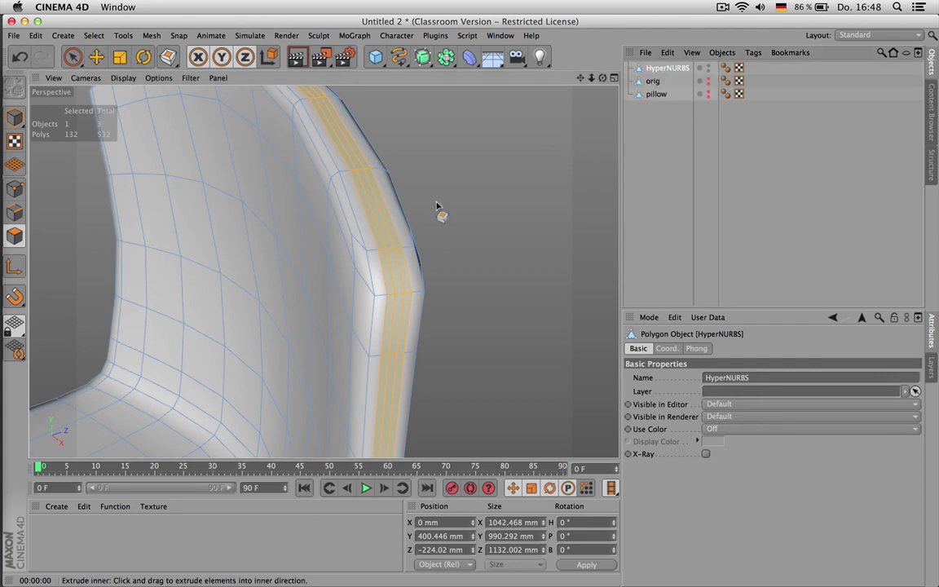
- Select the middle polygon loop along the shell's rim and inset it with Extrude Inner by about 2.5 mm
{"action": "key", "text": "u"}
{"action": "key", "text": "l"}
{"action": "left_click", "coordinate": [383, 256]}
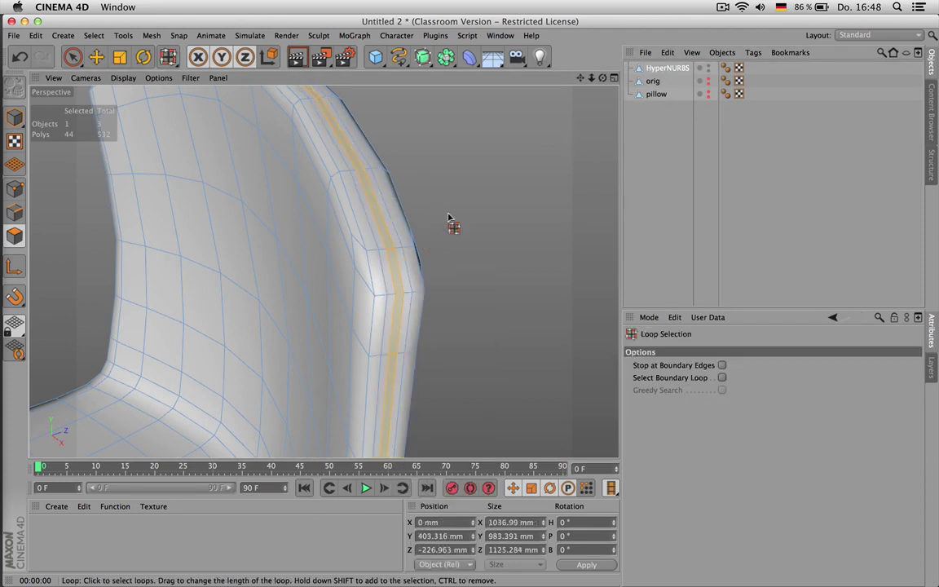
{"action": "key", "text": "i"}
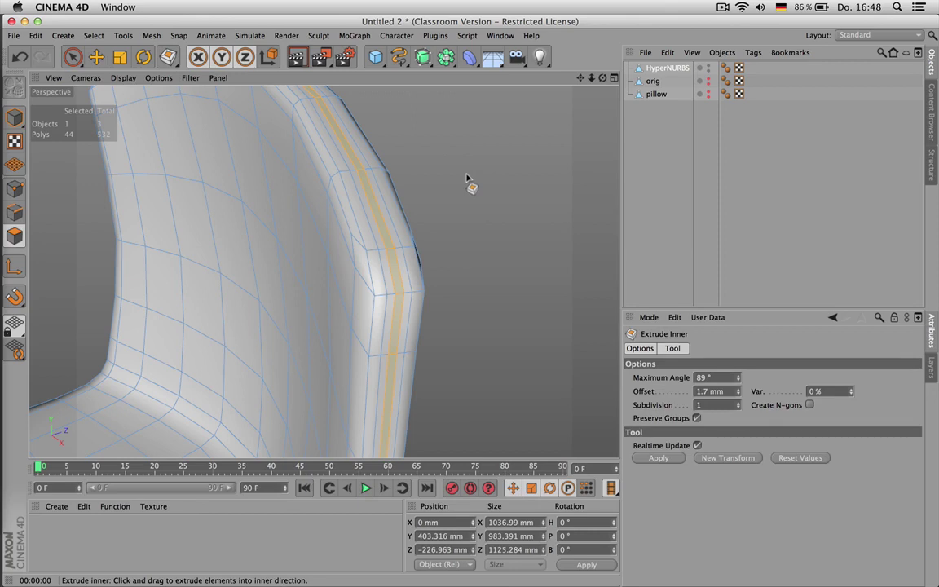
{"action": "left_click_drag", "start_coordinate": [467, 179], "coordinate": [430, 212]}
- Extrude the inset rim loop inward by about -2.8 mm with a subdivision of 1 to form a groove
{"action": "scroll", "coordinate": [386, 252], "scroll_direction": "up", "scroll_amount": 12}
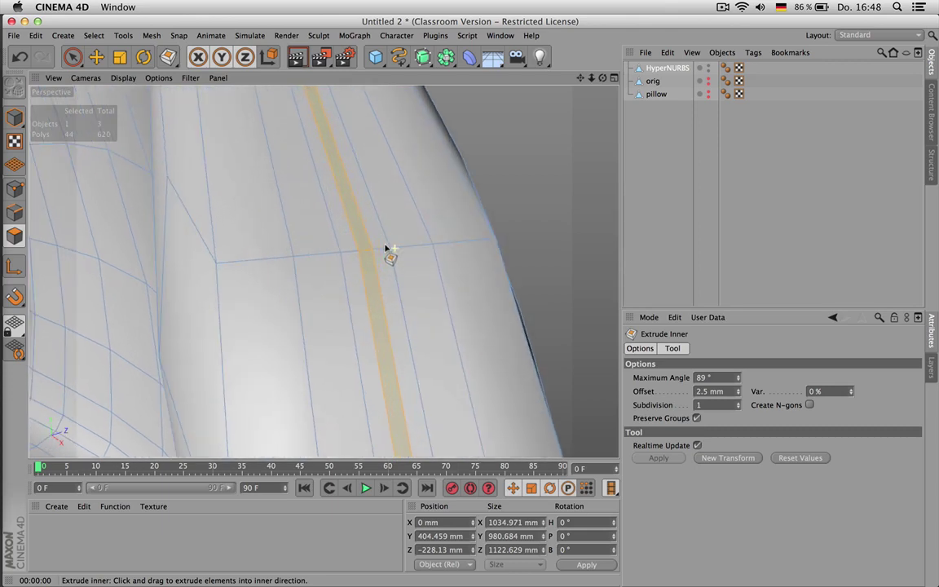
{"action": "scroll", "coordinate": [386, 247], "scroll_direction": "up", "scroll_amount": 2}
{"action": "key", "text": "d"}
{"action": "left_click_drag", "start_coordinate": [516, 183], "coordinate": [486, 194]}
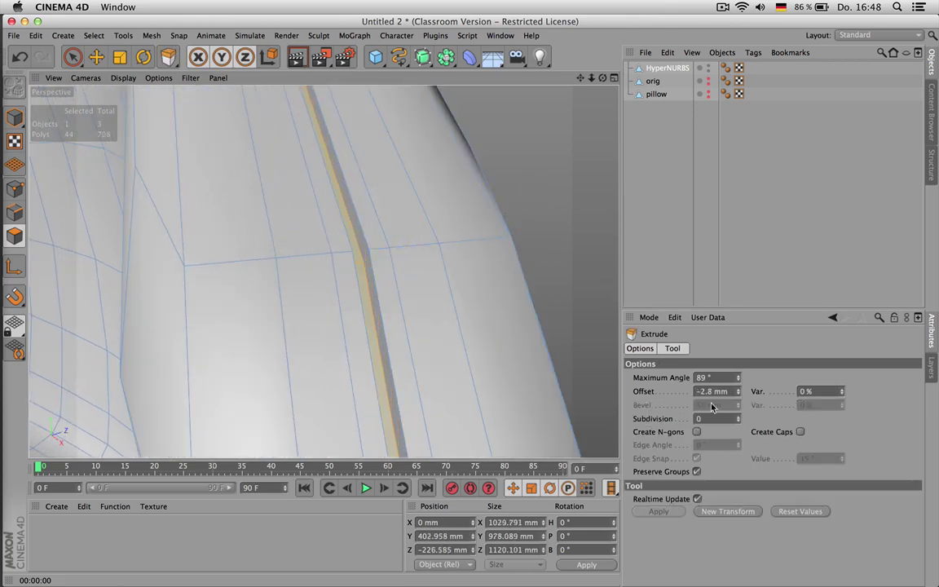
{"action": "left_click", "coordinate": [739, 417]}
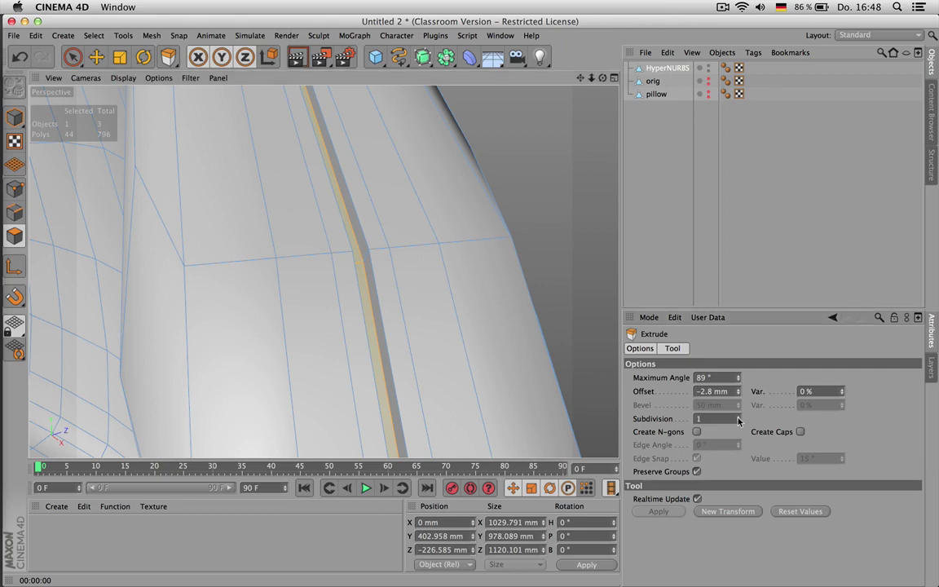
- Put the grooved seat shell under a new HyperNURBS object and render the view to inspect the rim groove
{"action": "left_click", "coordinate": [422, 57], "text": "alt"}
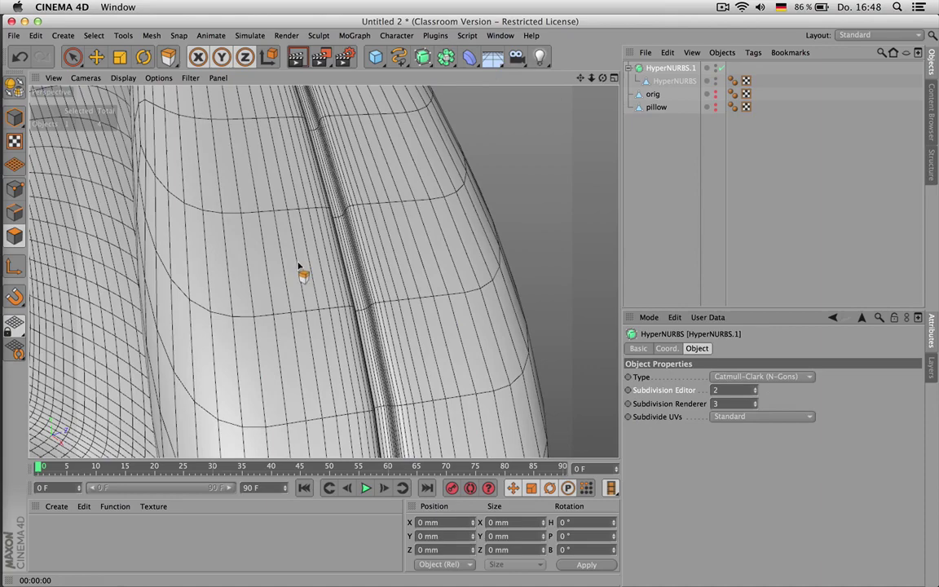
{"action": "scroll", "coordinate": [373, 262], "scroll_direction": "down", "scroll_amount": 10}
{"action": "scroll", "coordinate": [373, 257], "scroll_direction": "down", "scroll_amount": 3}
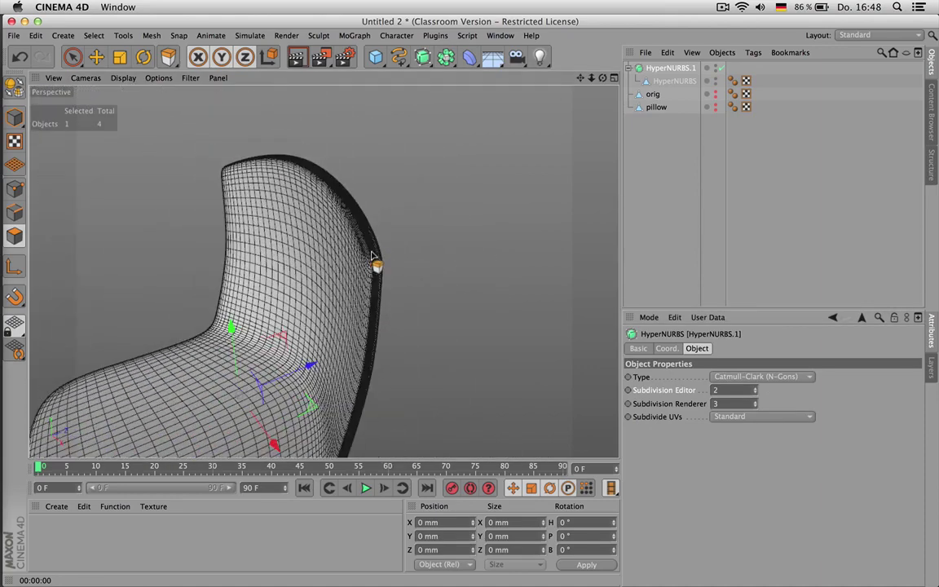
{"action": "left_click_drag", "start_coordinate": [580, 78], "coordinate": [622, 40]}
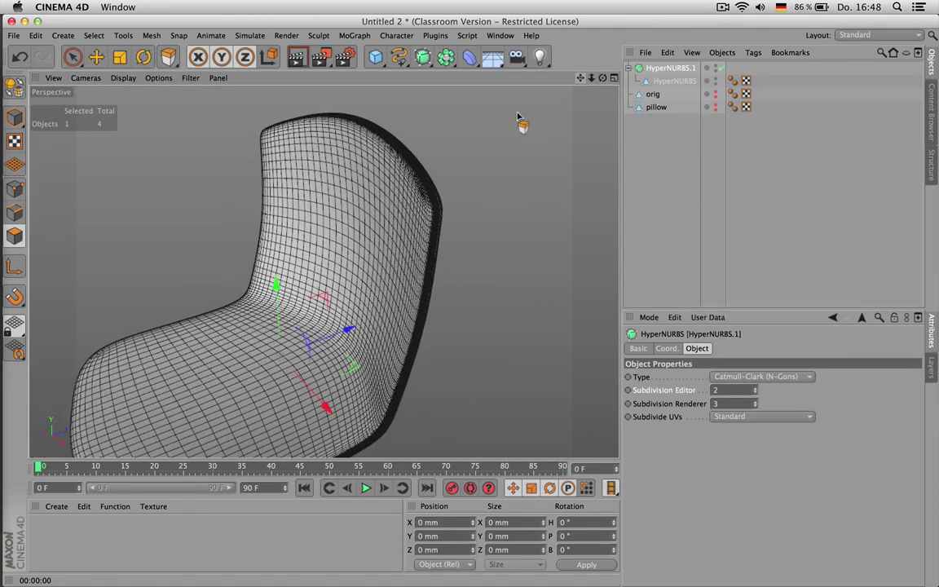
{"action": "key", "text": "super+r"}
{"action": "scroll", "coordinate": [441, 210], "scroll_direction": "up", "scroll_amount": 6}
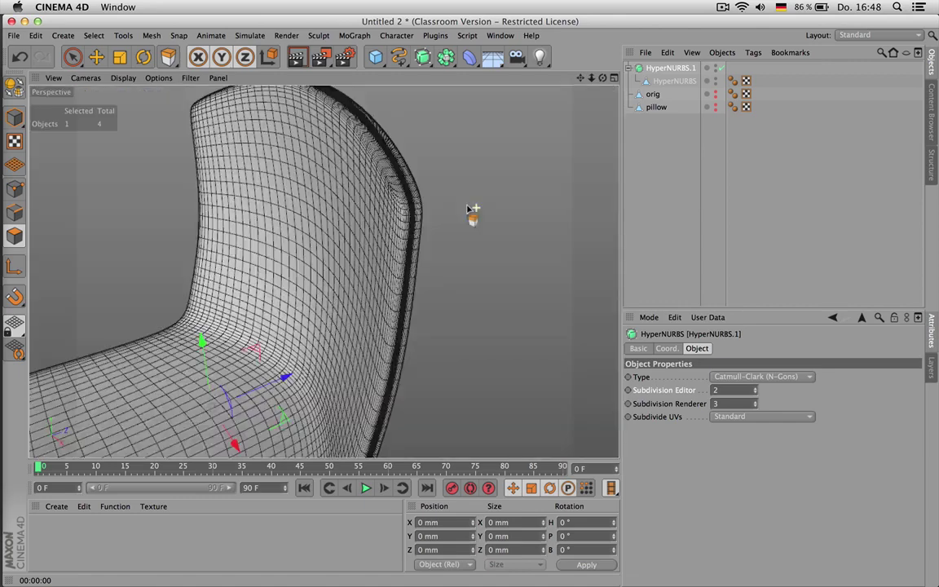
{"action": "key", "text": "ctrl+r"}
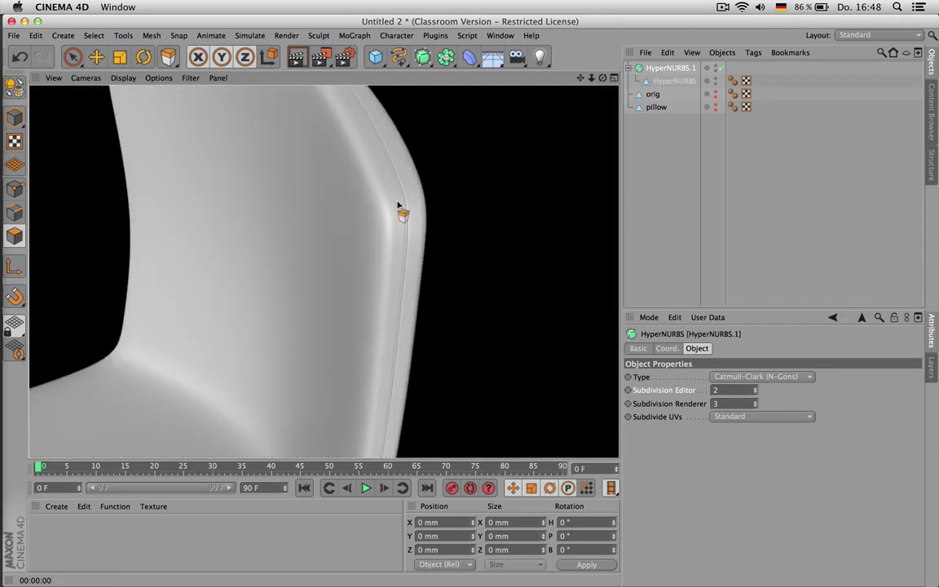
{"action": "scroll", "coordinate": [408, 212], "scroll_direction": "down", "scroll_amount": 1}
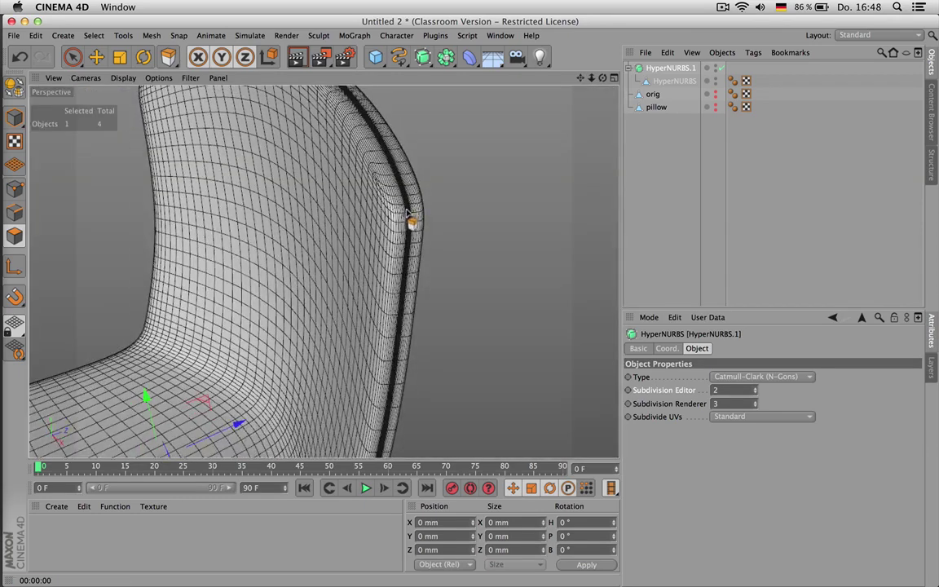
- Set the new HyperNURBS object's Subdivision Renderer to 2 and its Subdivision Editor to 1
{"action": "left_click_drag", "start_coordinate": [407, 216], "coordinate": [382, 155], "text": "alt"}
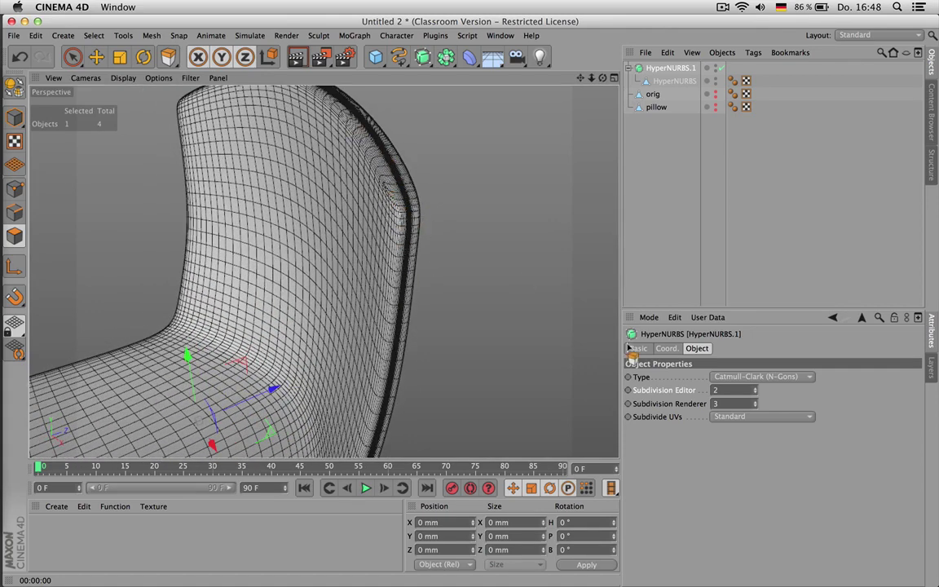
{"action": "left_click", "coordinate": [756, 406]}
{"action": "left_click", "coordinate": [756, 393]}
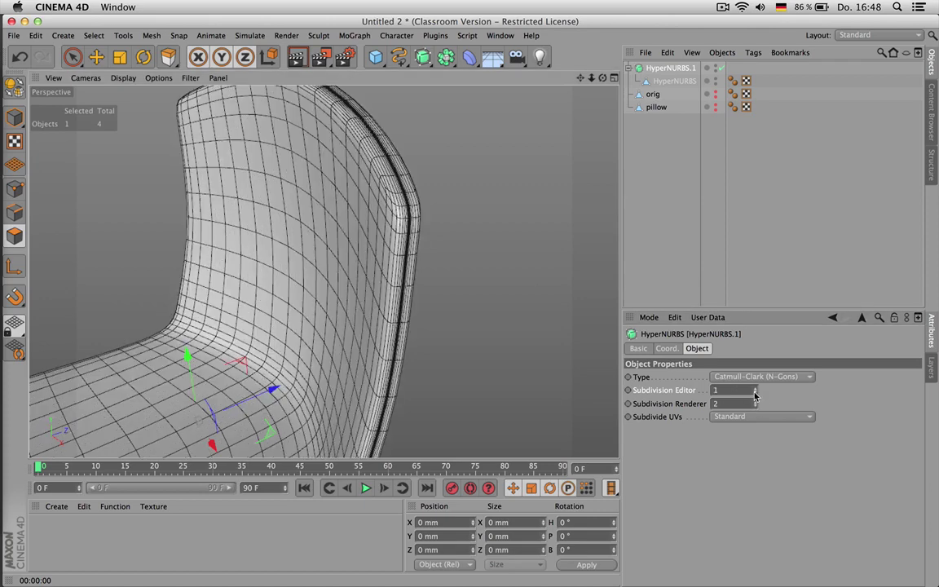
{"action": "scroll", "coordinate": [411, 238], "scroll_direction": "down", "scroll_amount": 5}
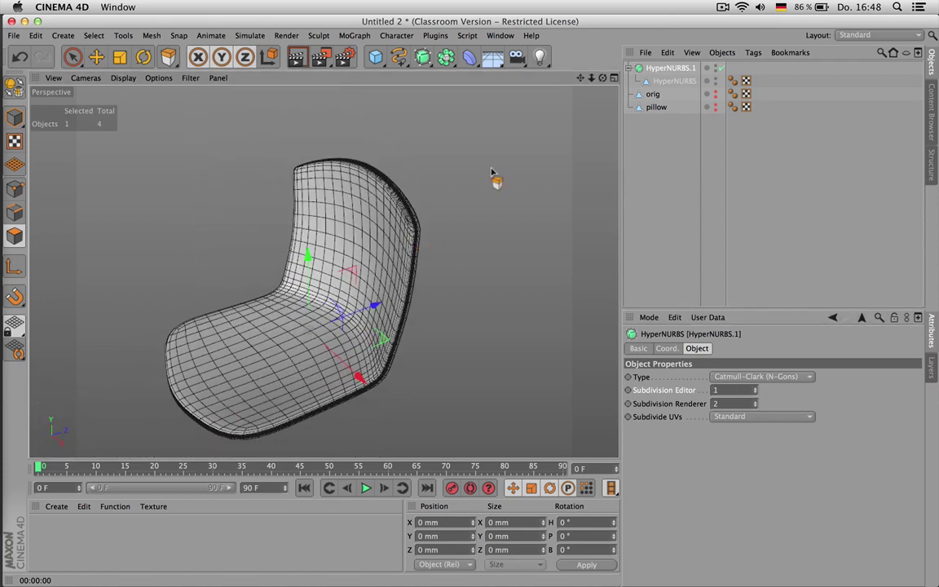
{"action": "mouse_move", "coordinate": [604, 79]}
{"action": "left_mouse_down"}
{"action": "mouse_move", "coordinate": [640, 74]}
{"action": "mouse_move", "coordinate": [608, 86]}
{"action": "left_mouse_up"}
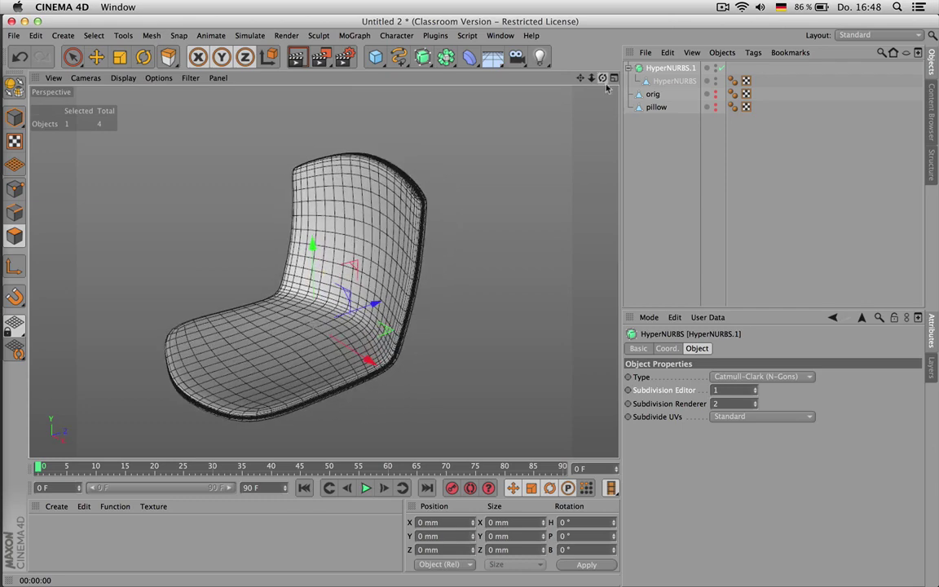
- Set the HyperNURBS Subdivision Renderer value to 1 and render a close view of the shell's rim
{"action": "left_click", "coordinate": [756, 407]}
{"action": "scroll", "coordinate": [524, 266], "scroll_direction": "up", "scroll_amount": 6}
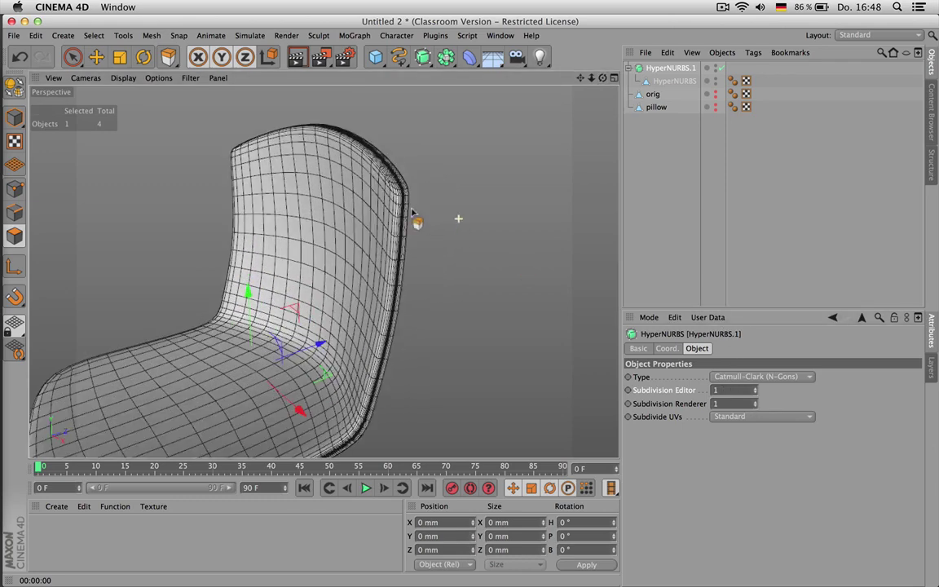
{"action": "key", "text": "super+r"}
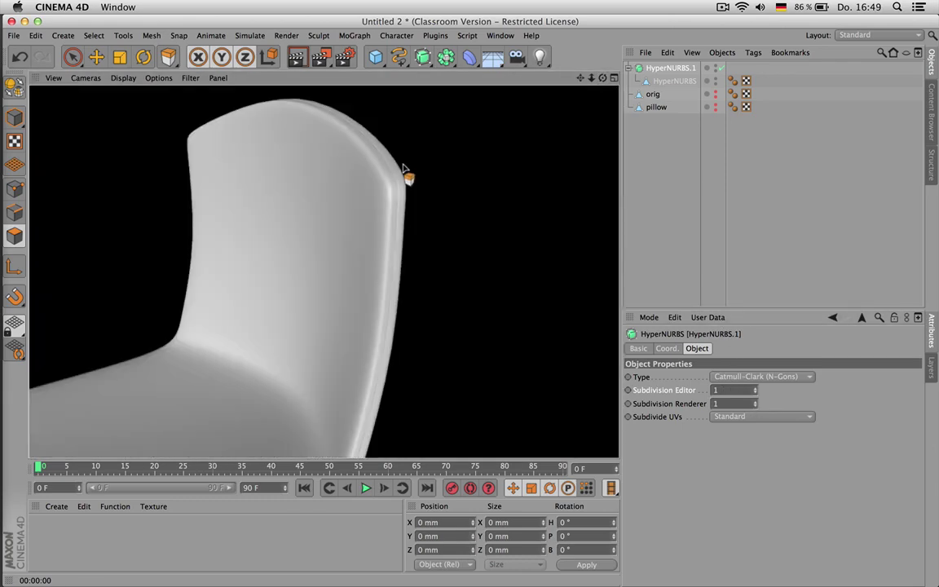
- Set the seat shell HyperNURBS editor and renderer subdivision to 2 and render the view to check the shading
{"action": "left_click", "coordinate": [755, 389]}
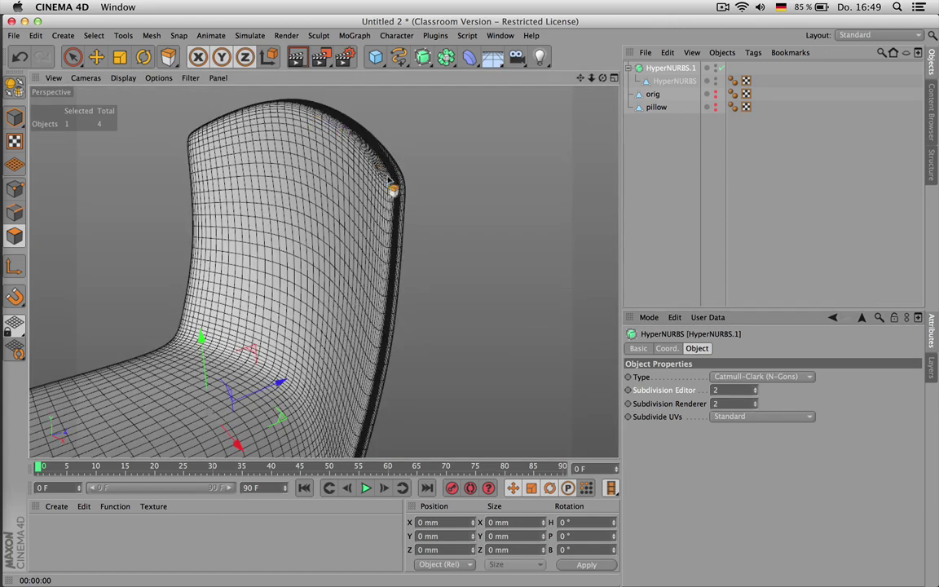
{"action": "key", "text": "super+r"}
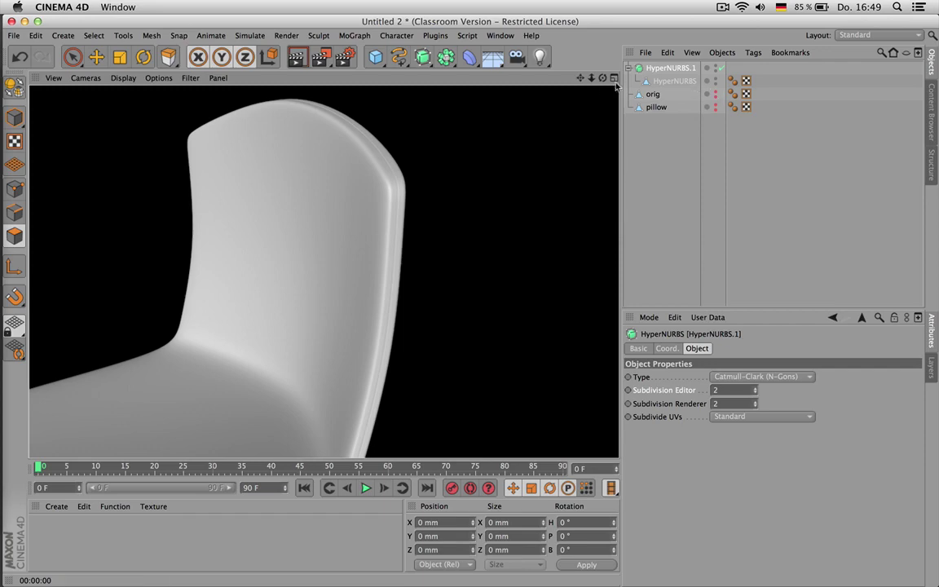
{"action": "left_click_drag", "start_coordinate": [590, 80], "coordinate": [324, 271]}
{"action": "left_click_drag", "start_coordinate": [581, 79], "coordinate": [580, 79]}
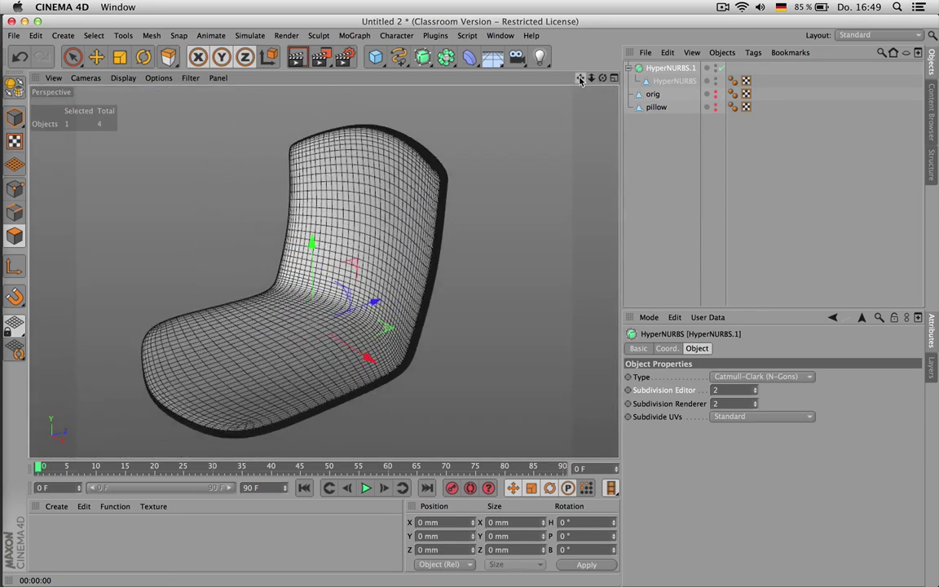
- Hide the HyperNURBS.1 seat shell and add a Polygon object with 4 segments
{"action": "left_click", "coordinate": [717, 69]}
{"action": "left_click", "coordinate": [376, 56]}
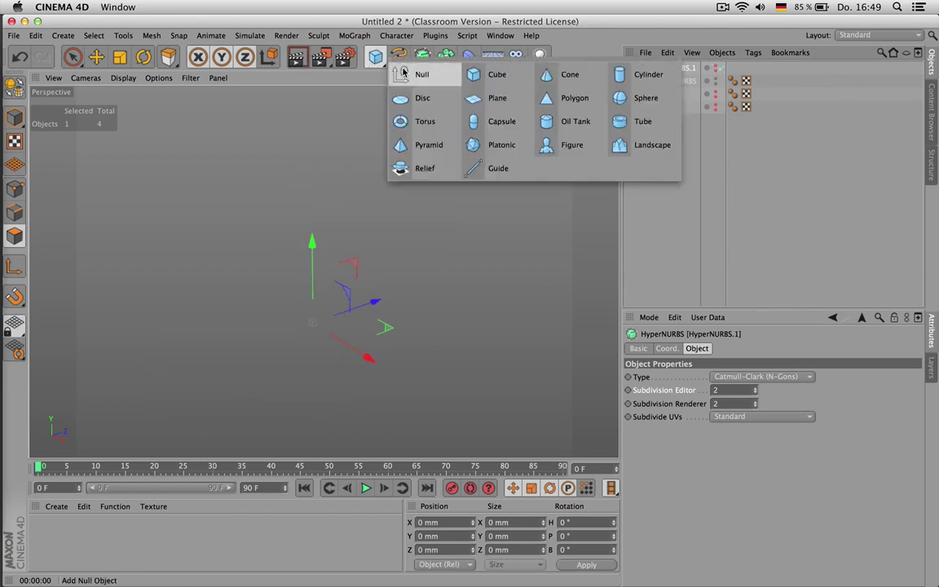
{"action": "left_click", "coordinate": [562, 98]}
{"action": "left_click", "coordinate": [722, 403]}
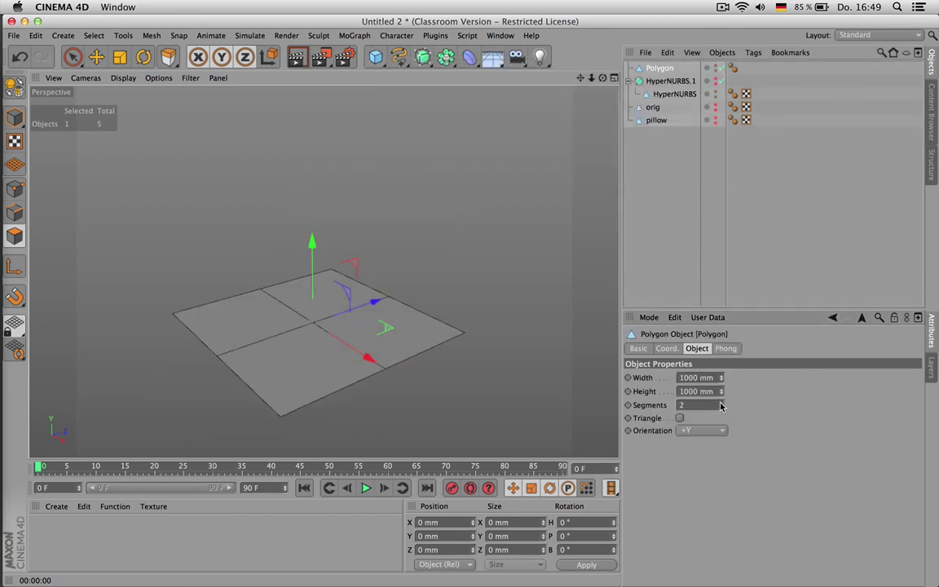
{"action": "left_click", "coordinate": [722, 403]}
{"action": "left_click", "coordinate": [720, 403]}
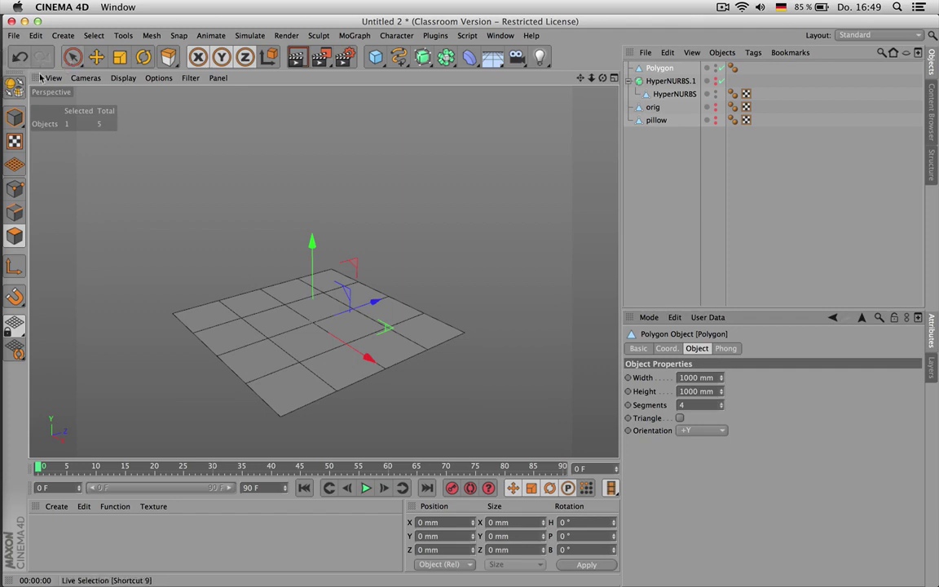
- Make the Polygon object editable and select all of its polygons
{"action": "left_click", "coordinate": [15, 87]}
{"action": "left_click", "coordinate": [73, 57]}
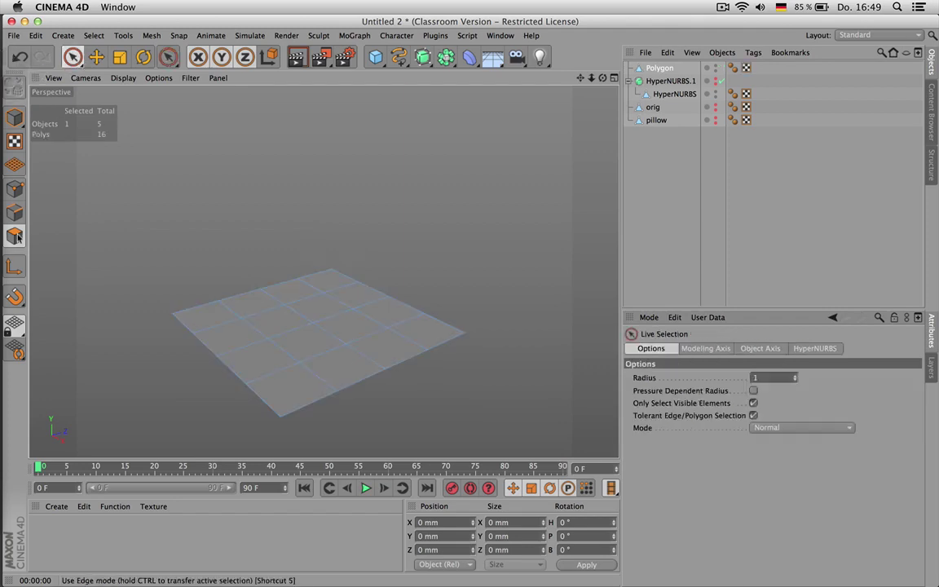
{"action": "left_click", "coordinate": [275, 317]}
{"action": "key", "text": "super+a"}
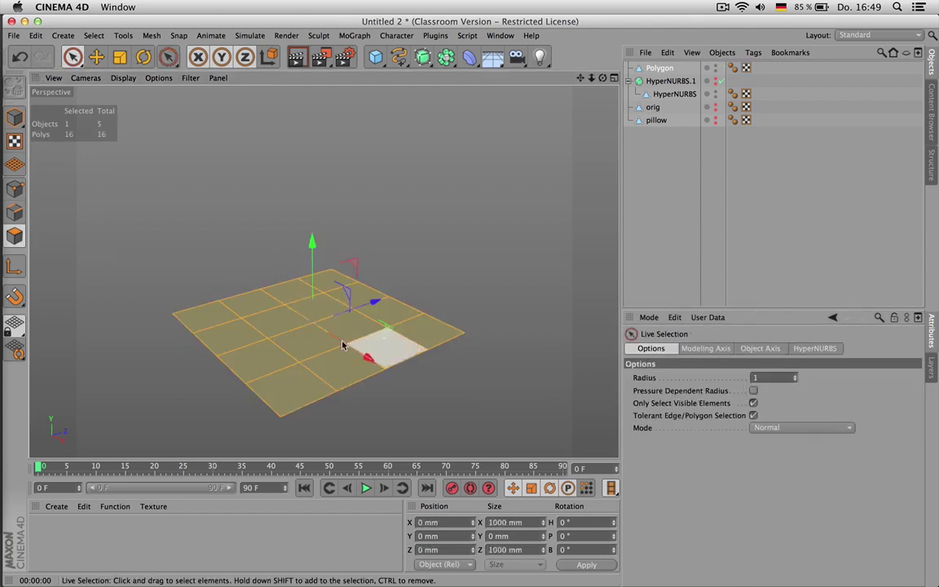
- Extrude the whole plane by about 164 mm with subdivision 0 and Create Caps enabled
{"action": "key", "text": "d"}
{"action": "left_click_drag", "start_coordinate": [310, 326], "coordinate": [417, 326]}
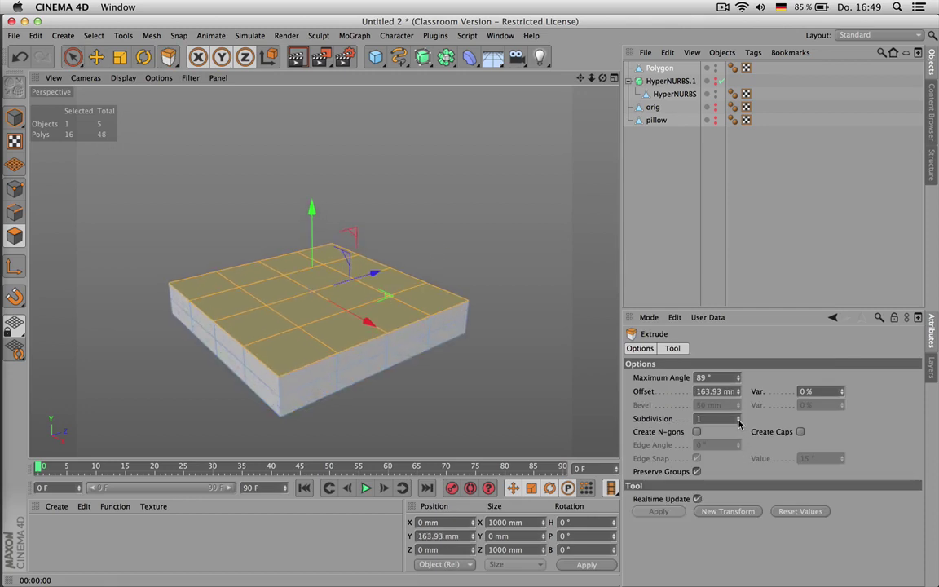
{"action": "left_click", "coordinate": [739, 422]}
{"action": "left_click", "coordinate": [801, 432]}
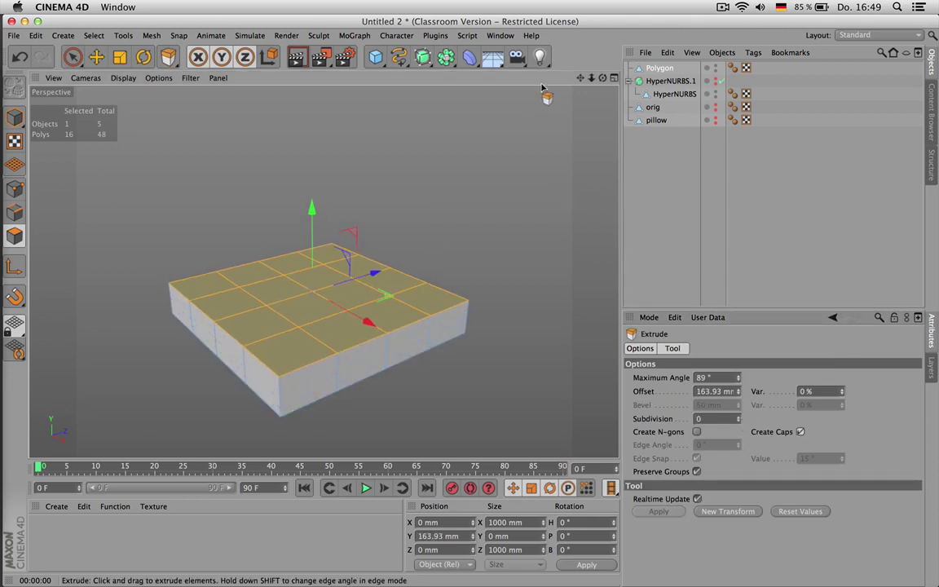
- Delete the extruded top polygons and select two adjacent centre polygons on the remaining floor
{"action": "left_click_drag", "start_coordinate": [335, 262], "coordinate": [324, 271], "text": "alt"}
{"action": "scroll", "coordinate": [335, 281], "scroll_direction": "up", "scroll_amount": 4}
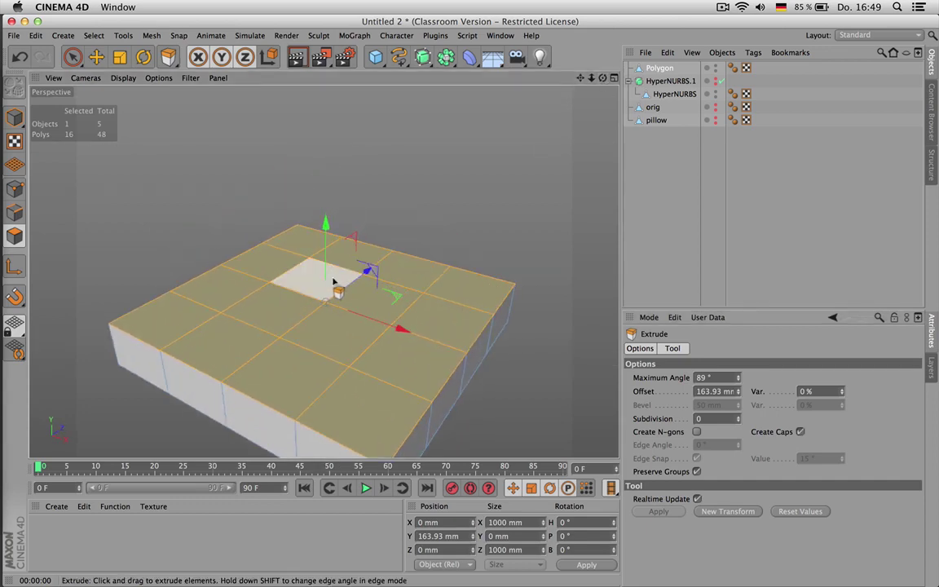
{"action": "key", "text": "Delete"}
{"action": "left_click", "coordinate": [71, 56]}
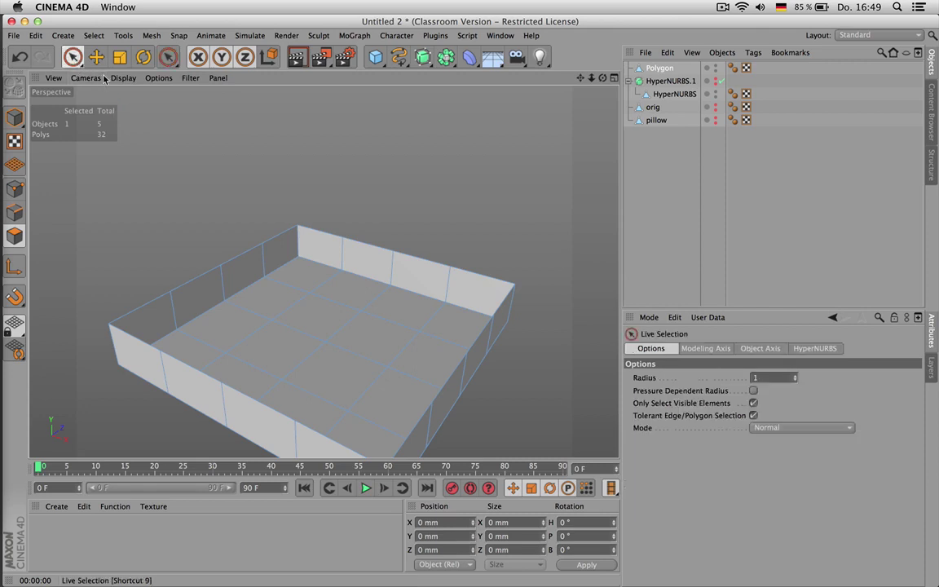
{"action": "left_click", "coordinate": [301, 342]}
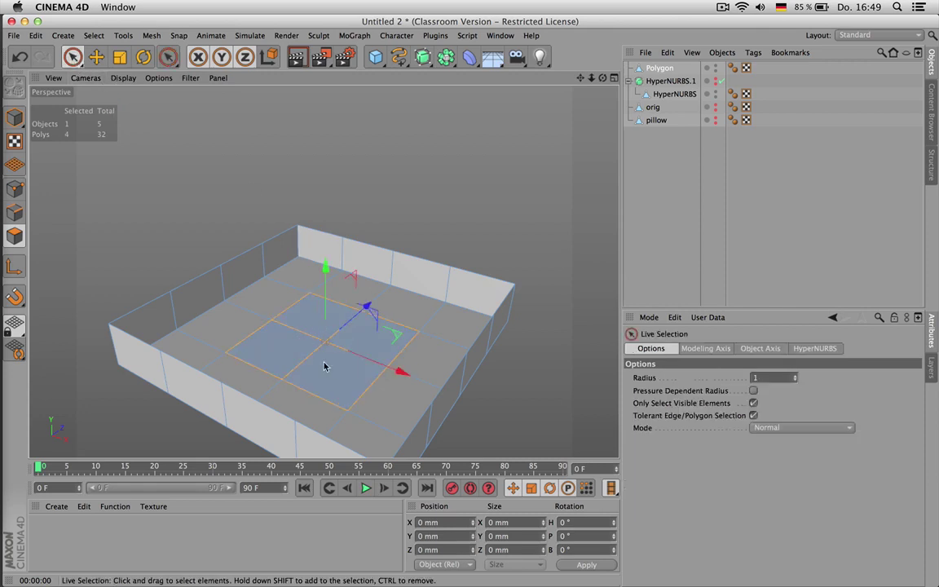
{"action": "left_click_drag", "start_coordinate": [324, 363], "coordinate": [313, 319]}
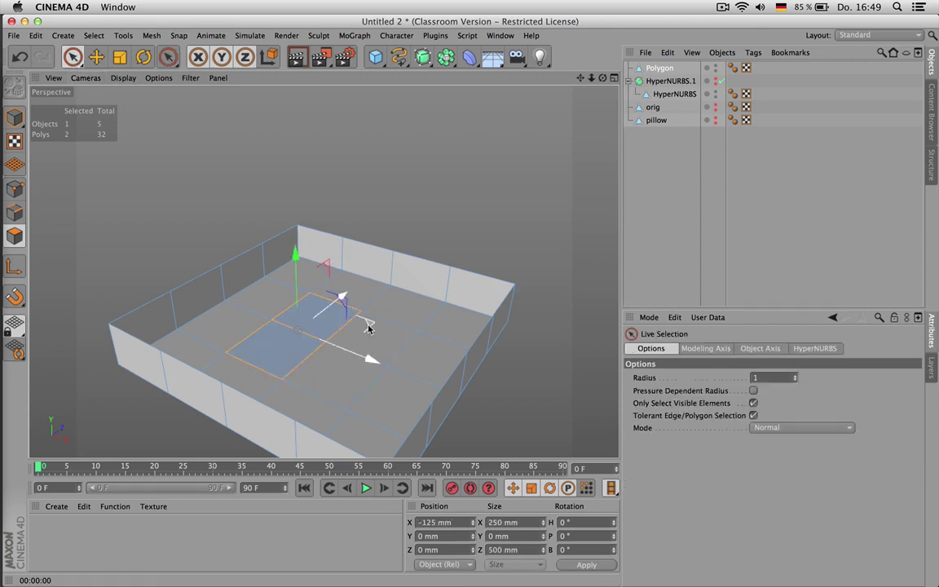
- Undo the selection, deletion and extrusion back to the flat 4 × 4 plane
{"action": "key", "text": "super+z"}
{"action": "key", "text": "super+z"}
{"action": "key", "text": "super+z"}
{"action": "key", "text": "super+z"}
{"action": "key", "text": "super+z"}
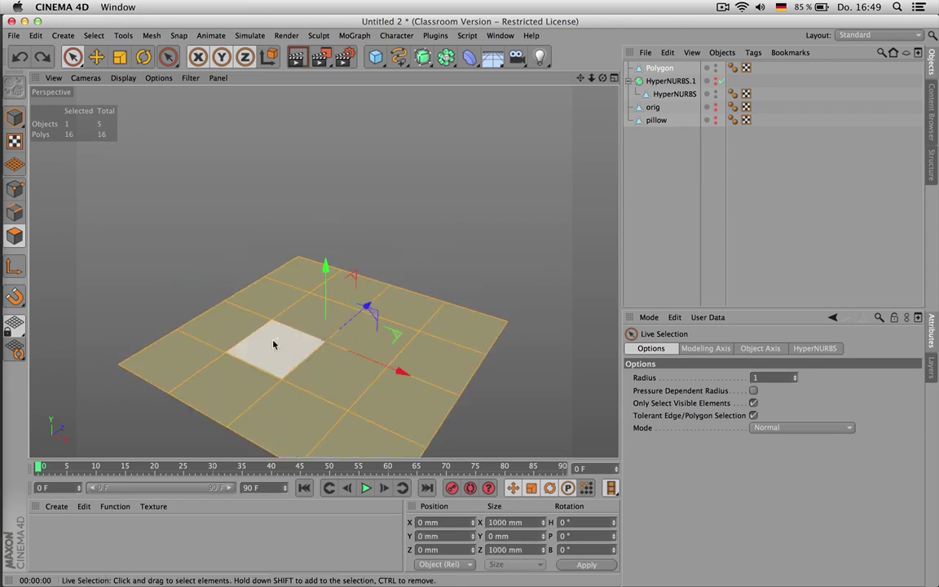
- Select two adjacent centre polygons of the plane and extrude them by 163.93 mm with caps
{"action": "left_click", "coordinate": [273, 344]}
{"action": "left_click", "coordinate": [325, 309], "text": "shift"}
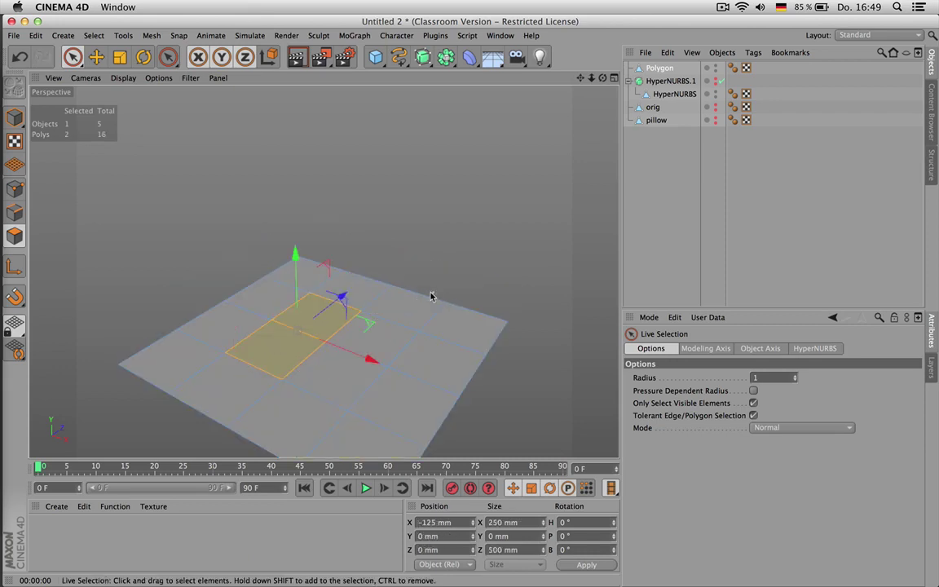
{"action": "key", "text": "d"}
{"action": "left_click", "coordinate": [670, 512]}
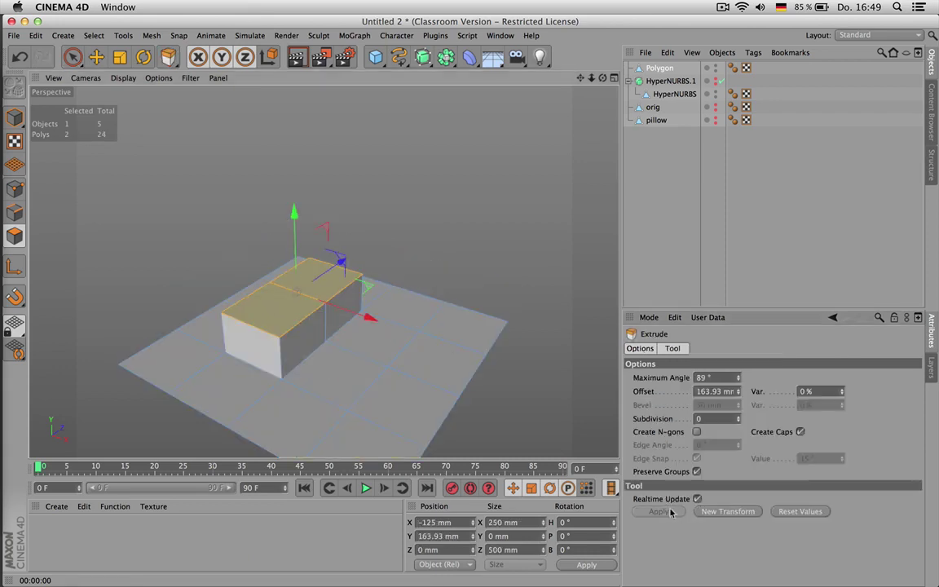
- Extrude the other two centre polygons, beside the raised block, by the same 163.93 mm
{"action": "left_click", "coordinate": [375, 380]}
{"action": "left_click", "coordinate": [384, 336], "text": "shift"}
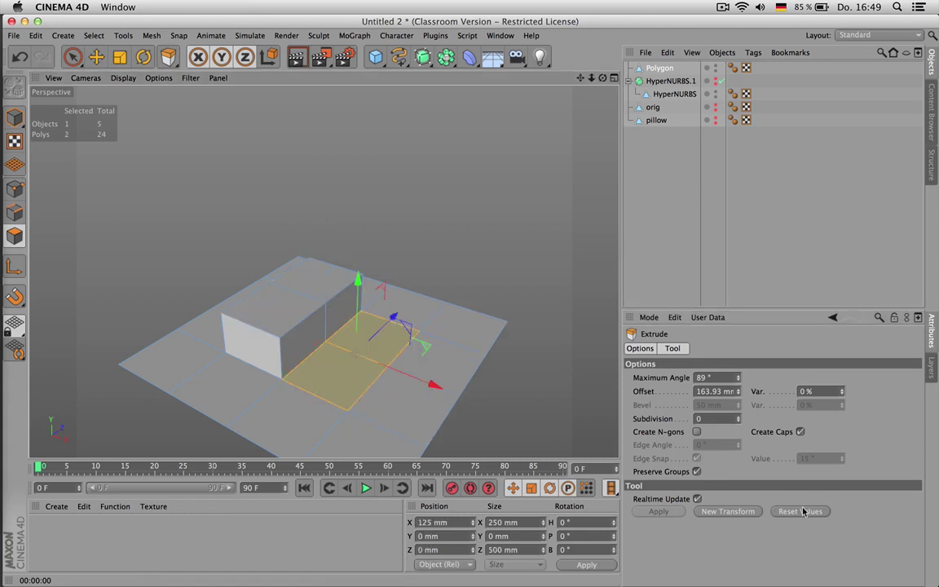
{"action": "left_click", "coordinate": [665, 512]}
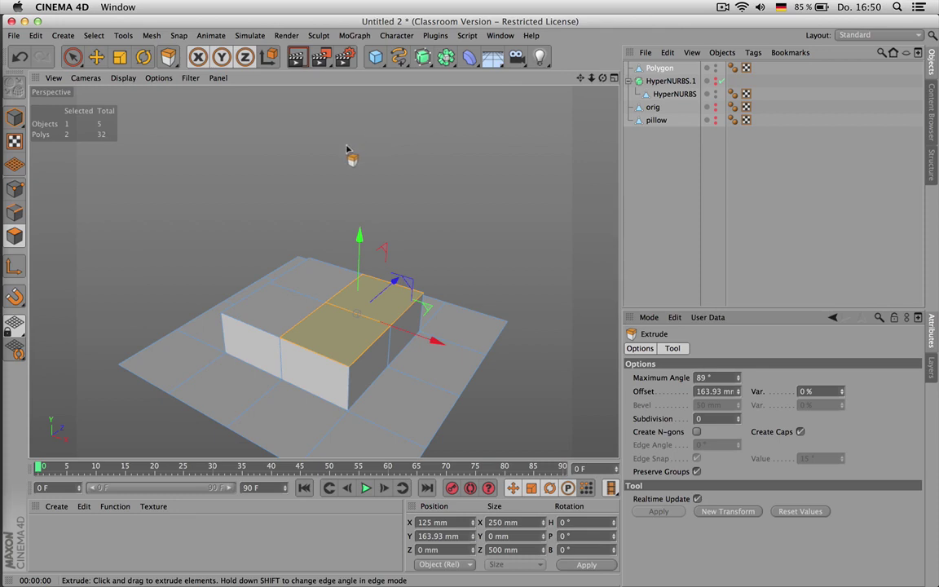
- Put the Polygon object under a new HyperNURBS, reselect the mesh and turn the smoothing off
{"action": "left_click", "coordinate": [423, 56], "text": "alt"}
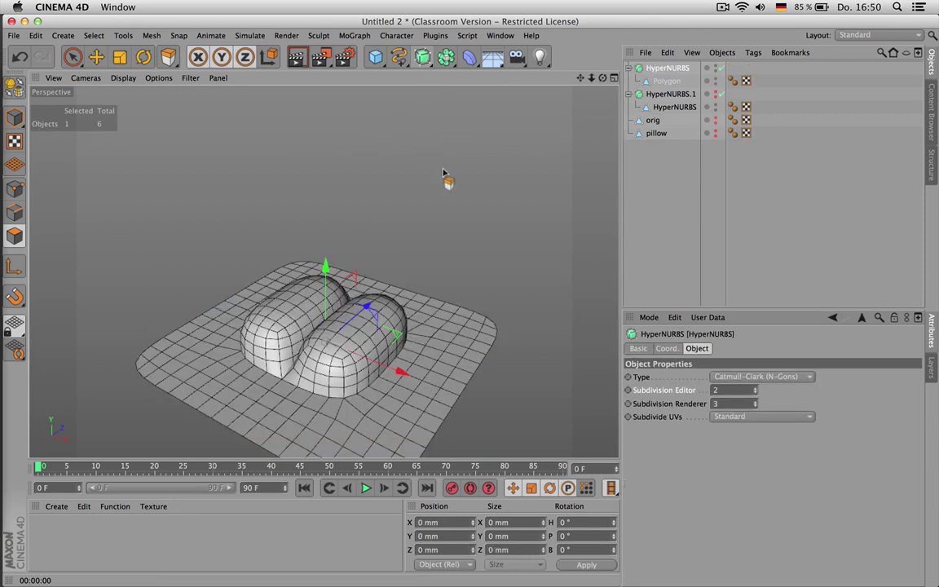
{"action": "left_click_drag", "start_coordinate": [602, 79], "coordinate": [645, 94]}
{"action": "left_click", "coordinate": [668, 81]}
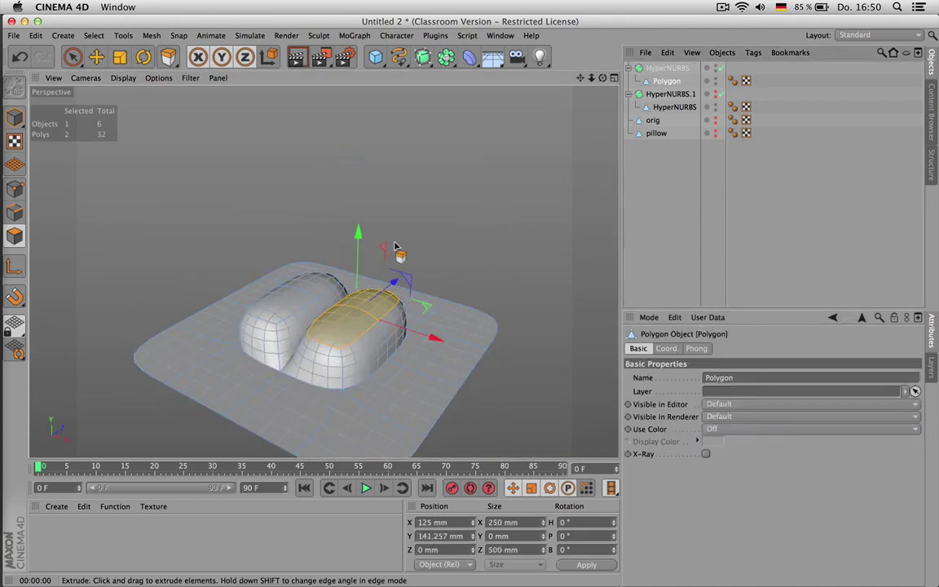
{"action": "left_click", "coordinate": [721, 68]}
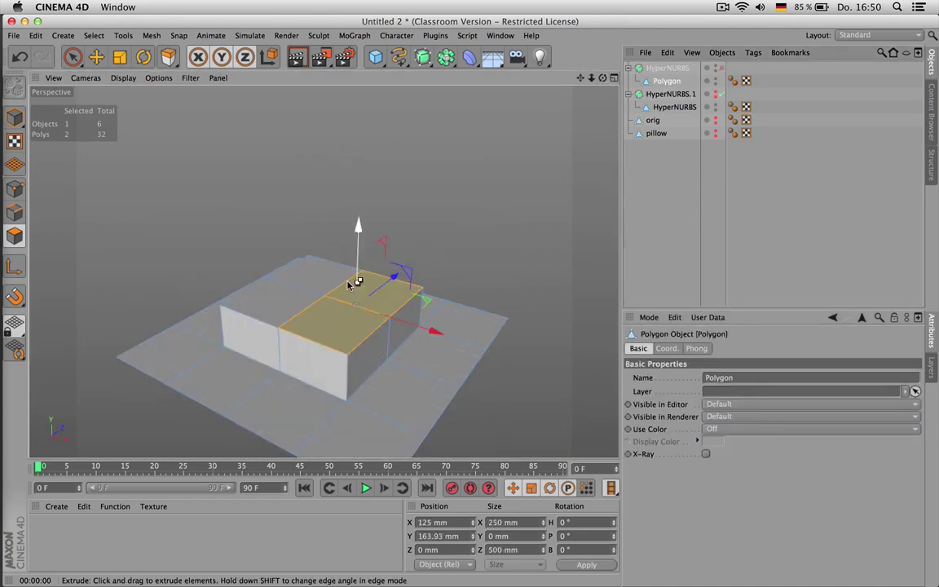
- Select all polygons, optimize the mesh to merge duplicate points, and turn the HyperNURBS smoothing back on
{"action": "key", "text": "ctrl+a"}
{"action": "key", "text": "u"}
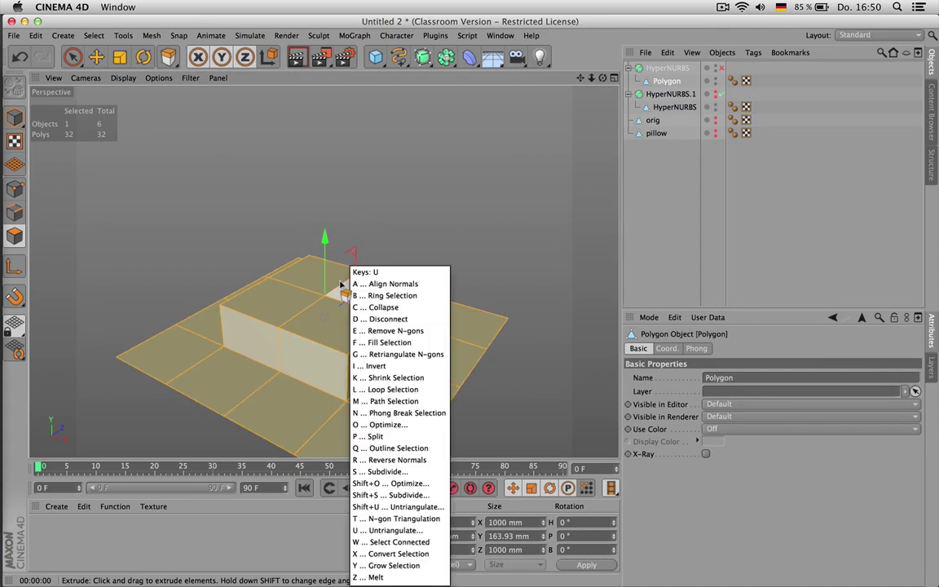
{"action": "key", "text": "o"}
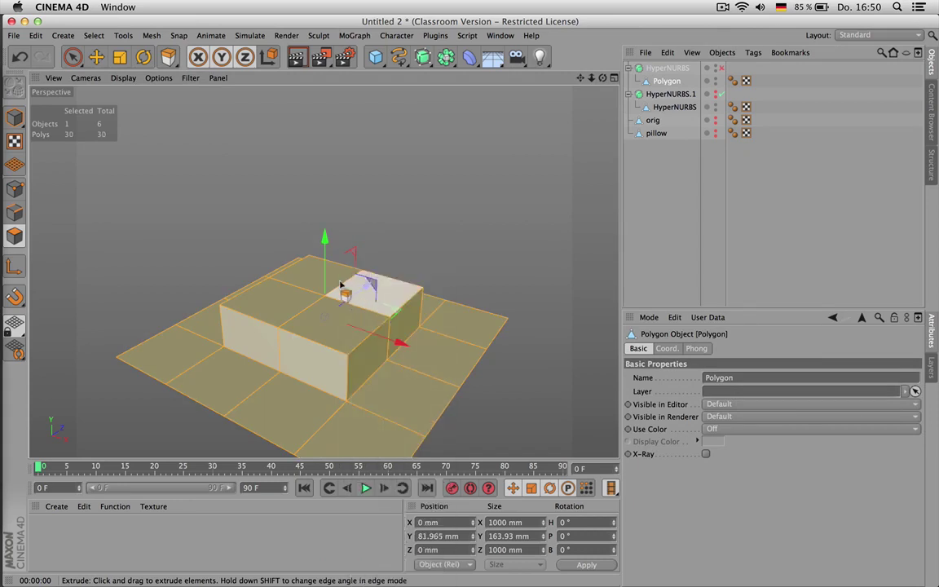
{"action": "left_click", "coordinate": [721, 70]}
- Delete one front polygon on top of the raised block to open up its interior
{"action": "scroll", "coordinate": [295, 326], "scroll_direction": "up", "scroll_amount": 3}
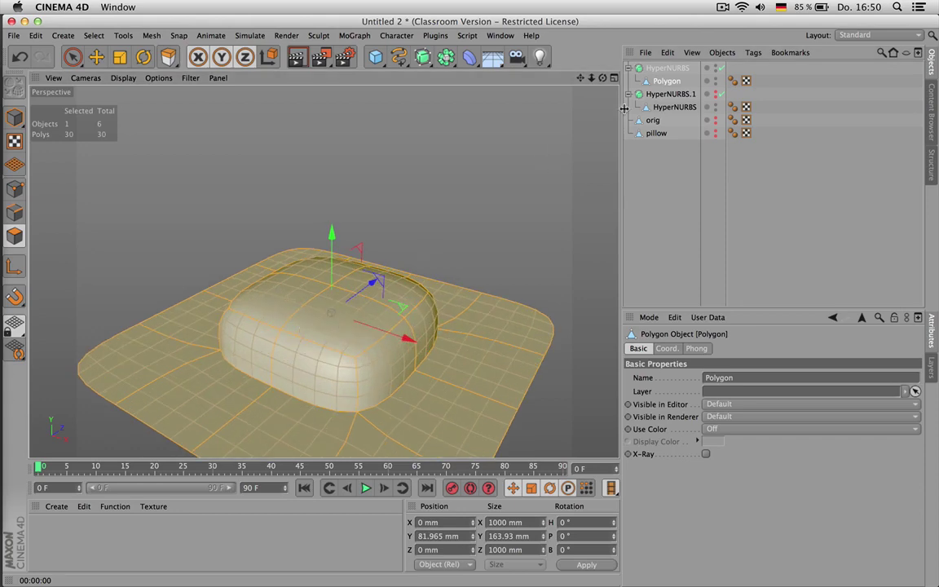
{"action": "mouse_move", "coordinate": [603, 78]}
{"action": "left_mouse_down"}
{"action": "mouse_move", "coordinate": [592, 20]}
{"action": "mouse_move", "coordinate": [611, 79]}
{"action": "left_mouse_up"}
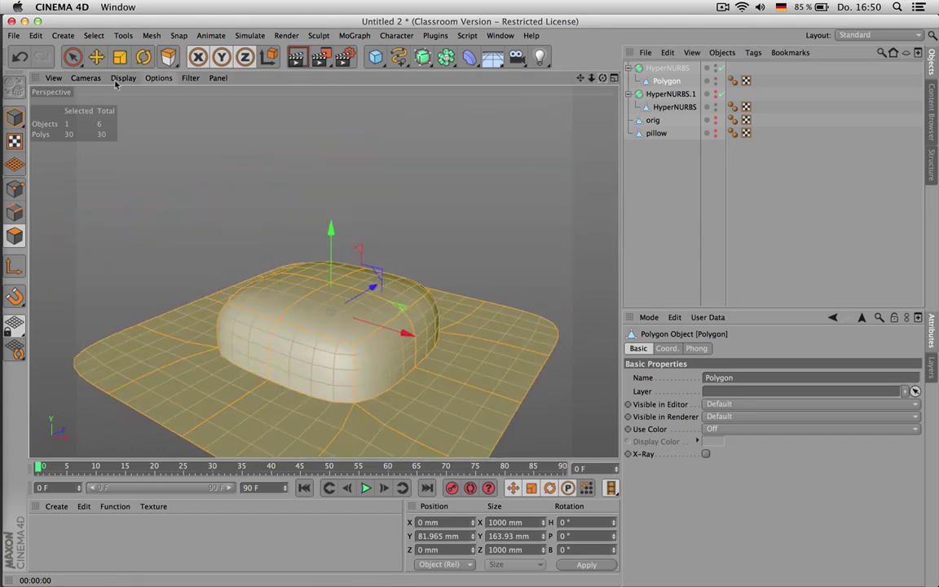
{"action": "left_click", "coordinate": [73, 57]}
{"action": "left_click", "coordinate": [304, 314]}
{"action": "key", "text": "Delete"}
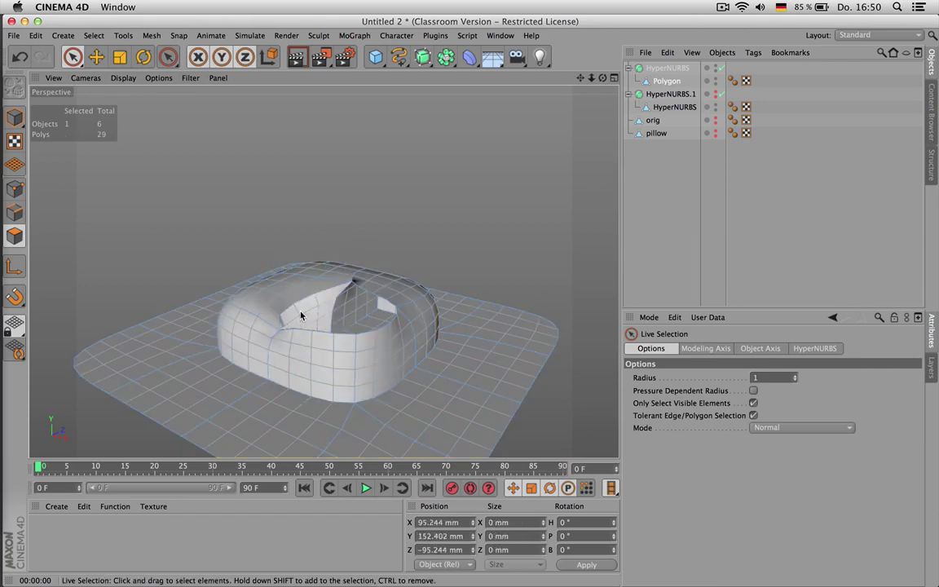
- Delete the two hidden wall polygons inside the raised block
{"action": "mouse_move", "coordinate": [603, 79]}
{"action": "left_mouse_down"}
{"action": "mouse_move", "coordinate": [590, 101]}
{"action": "mouse_move", "coordinate": [636, 57]}
{"action": "mouse_move", "coordinate": [677, 98]}
{"action": "mouse_move", "coordinate": [606, 65]}
{"action": "left_mouse_up"}
{"action": "left_click", "coordinate": [295, 329]}
{"action": "left_click_drag", "start_coordinate": [323, 271], "coordinate": [388, 257], "text": "alt"}
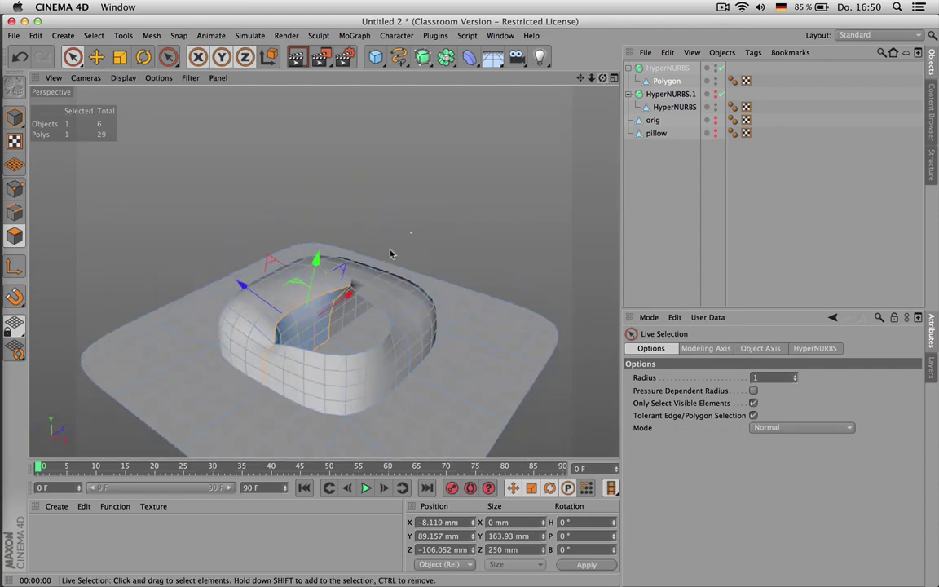
{"action": "key", "text": "Delete"}
{"action": "left_click", "coordinate": [344, 308]}
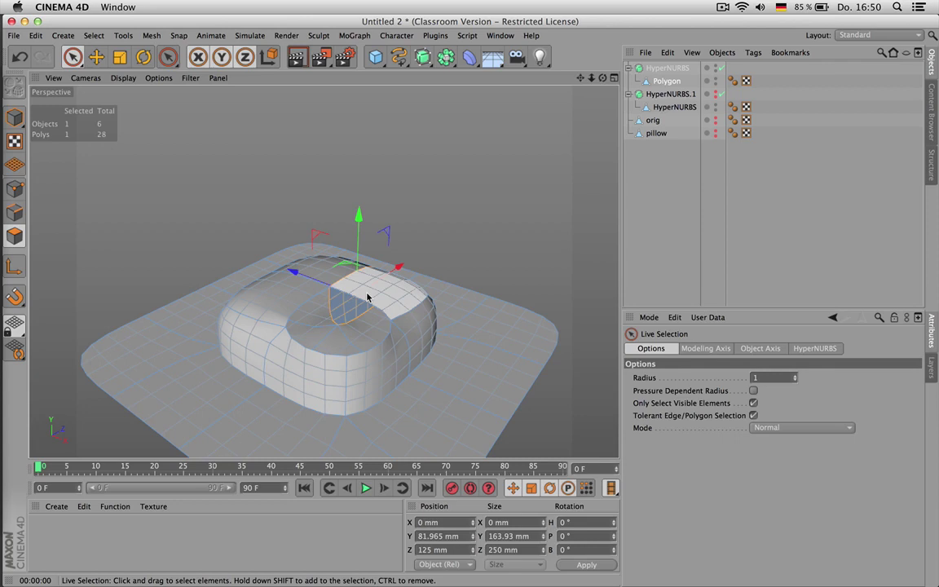
{"action": "key", "text": "Delete"}
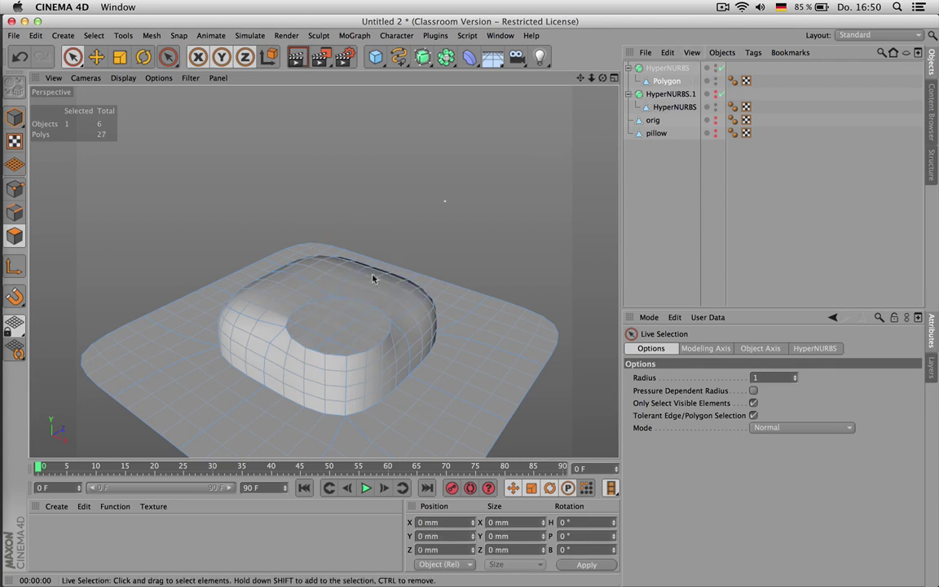
- Fill the opening on top of the block with Close Polygon Hole and deselect the object
{"action": "key", "text": "m"}
{"action": "key", "text": "d"}
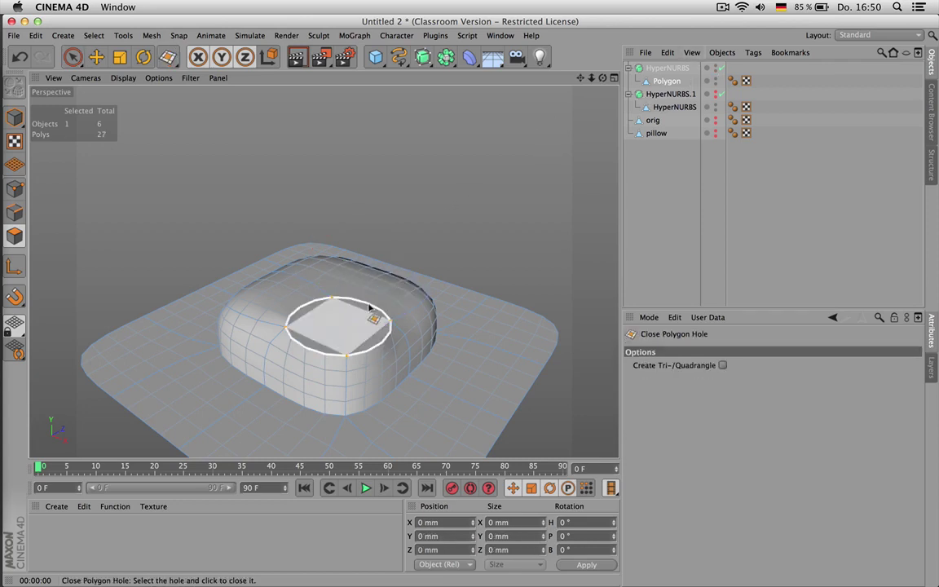
{"action": "left_click", "coordinate": [372, 308]}
{"action": "left_click", "coordinate": [654, 212]}
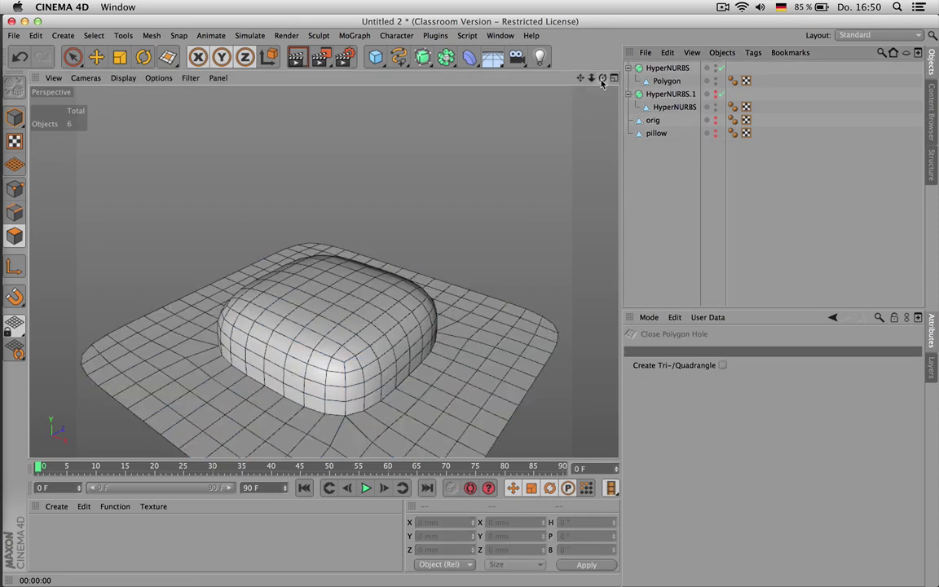
- Delete the four inner polygons that close off the raised block on the underside of the mesh
{"action": "left_click_drag", "start_coordinate": [603, 78], "coordinate": [412, 268]}
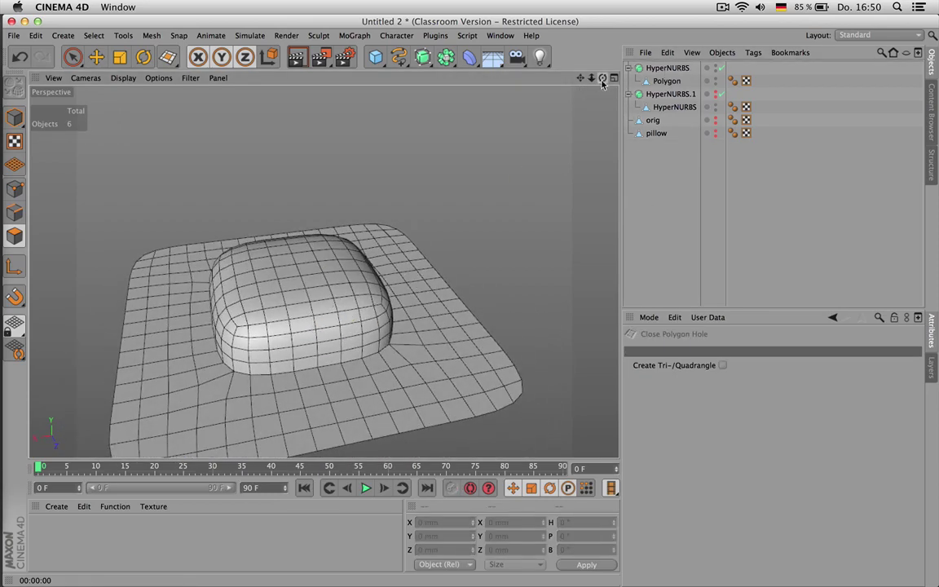
{"action": "left_click_drag", "start_coordinate": [602, 81], "coordinate": [323, 271]}
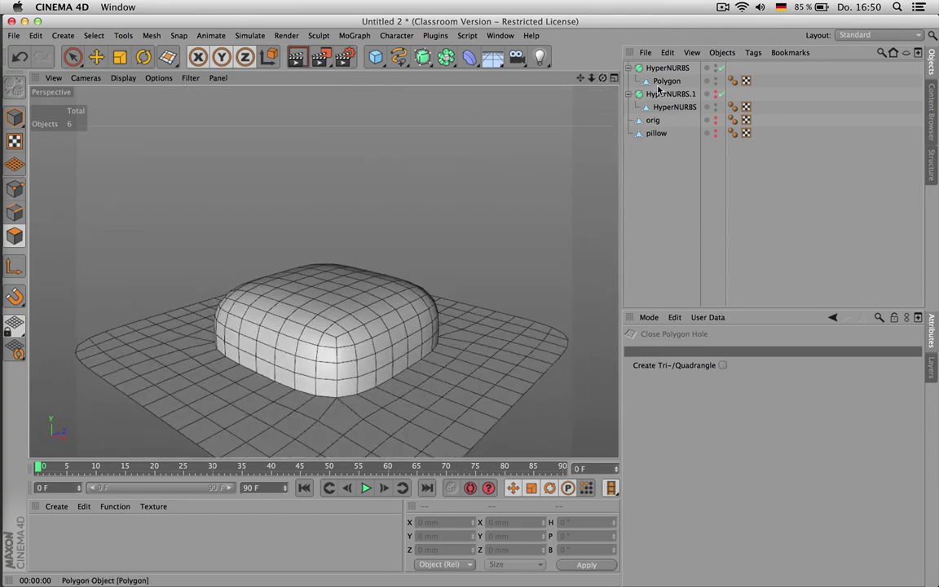
{"action": "left_click", "coordinate": [664, 81]}
{"action": "left_click", "coordinate": [73, 58]}
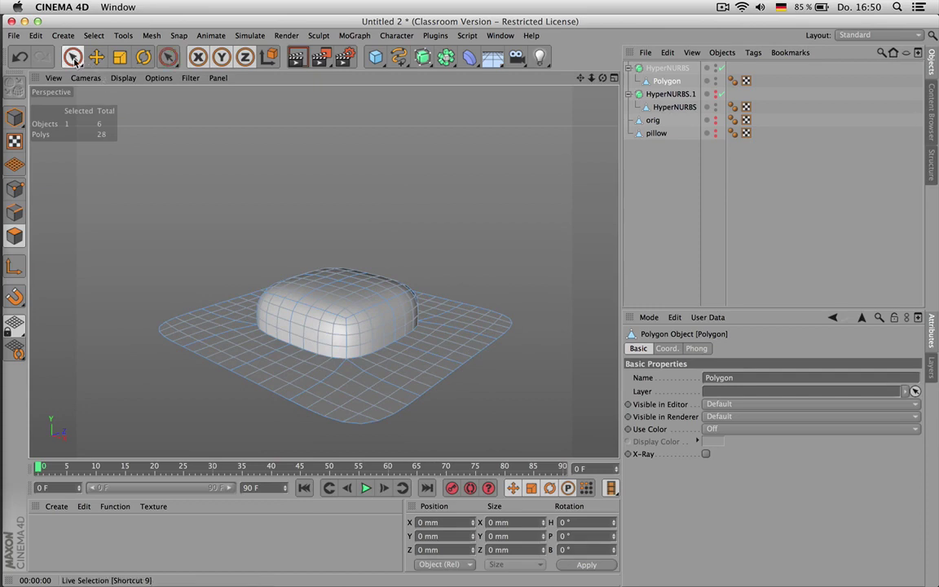
{"action": "left_click_drag", "start_coordinate": [604, 80], "coordinate": [323, 271]}
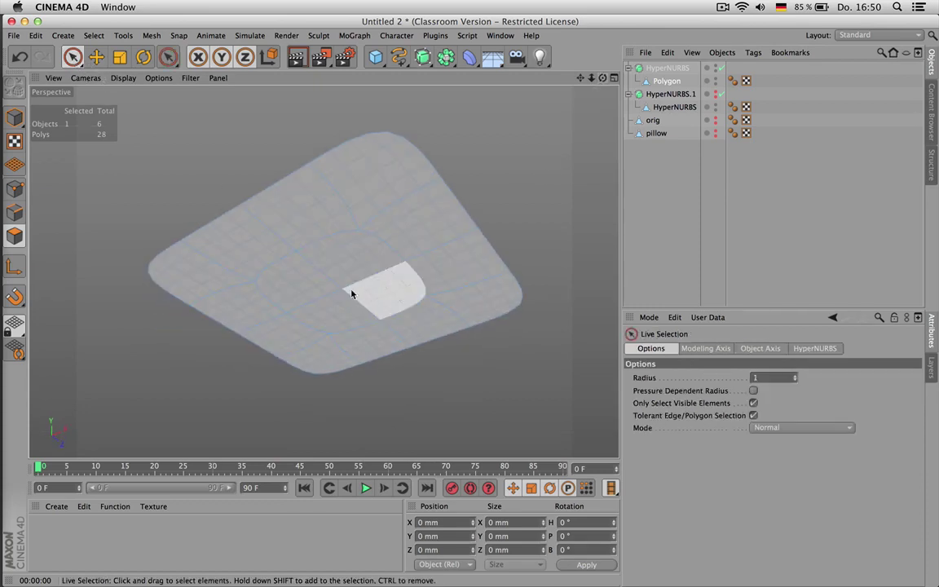
{"action": "left_click", "coordinate": [356, 274]}
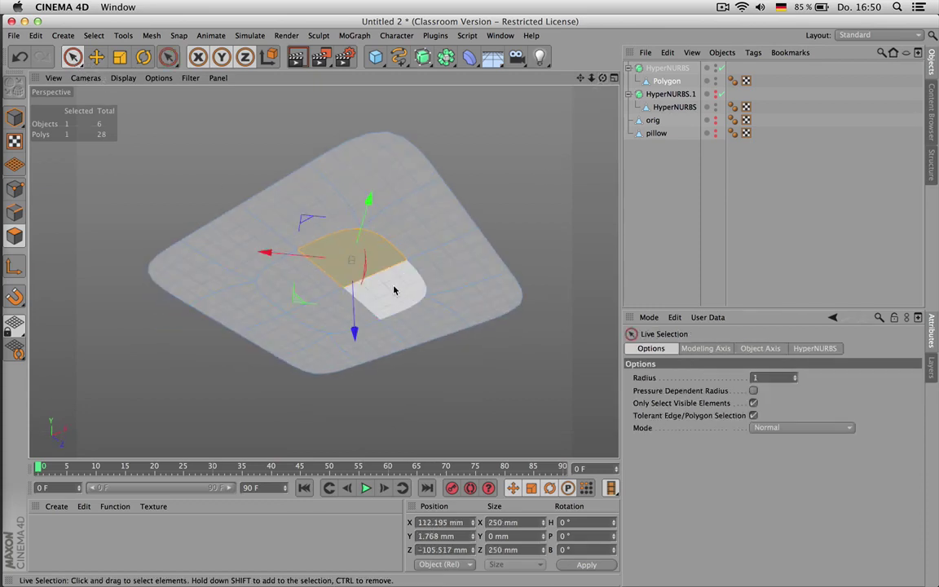
{"action": "left_click", "coordinate": [314, 293], "text": "shift"}
{"action": "left_click", "coordinate": [335, 314], "text": "shift"}
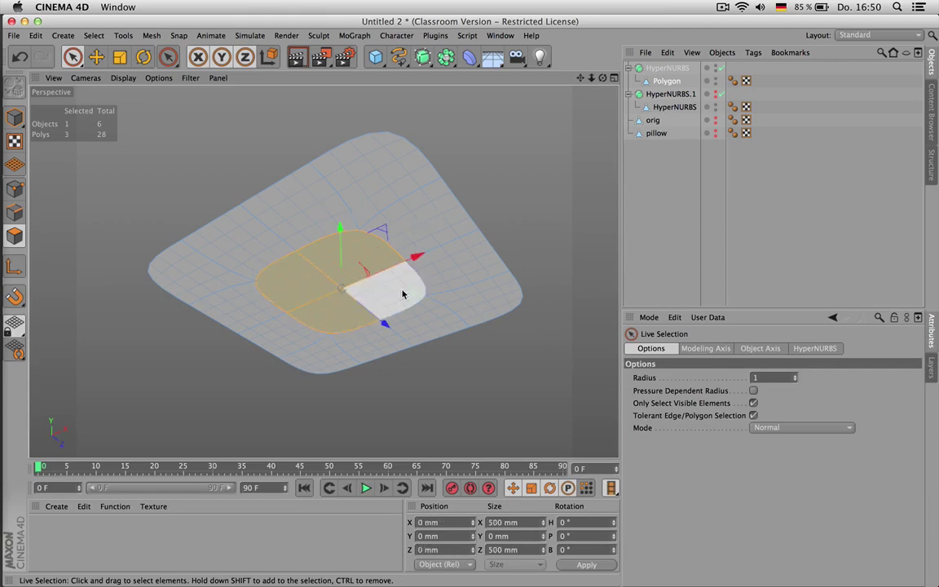
{"action": "key", "text": "Delete"}
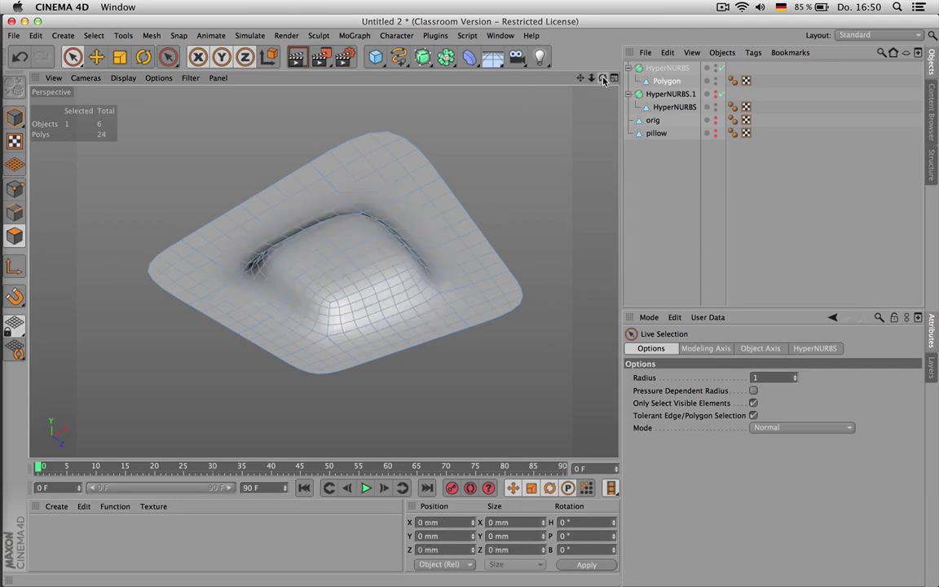
- Extrude all polygons of the mesh by about 60.9 mm and turn off the HyperNURBS smoothing to inspect the result
{"action": "left_click_drag", "start_coordinate": [604, 79], "coordinate": [693, 159]}
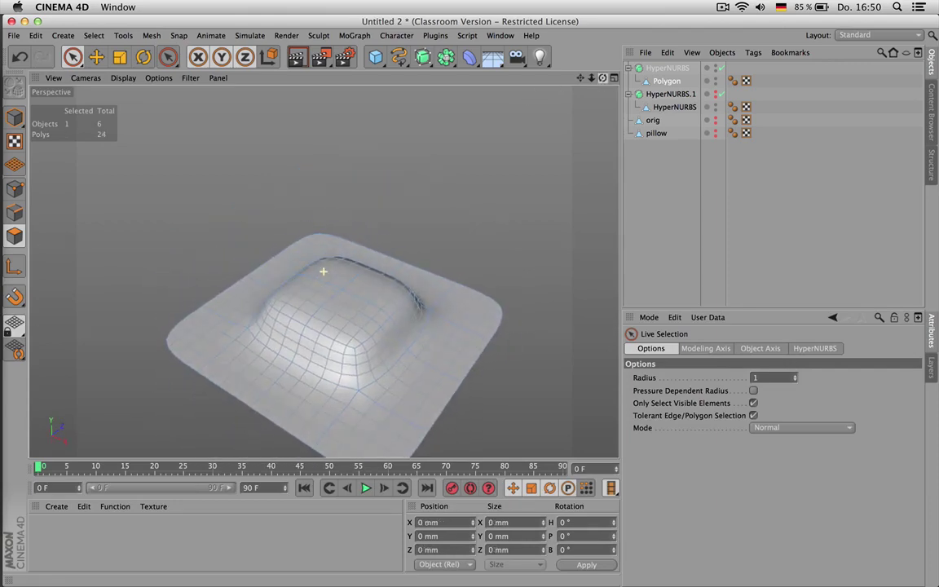
{"action": "key", "text": "super+a"}
{"action": "key", "text": "d"}
{"action": "left_click_drag", "start_coordinate": [503, 145], "coordinate": [555, 146]}
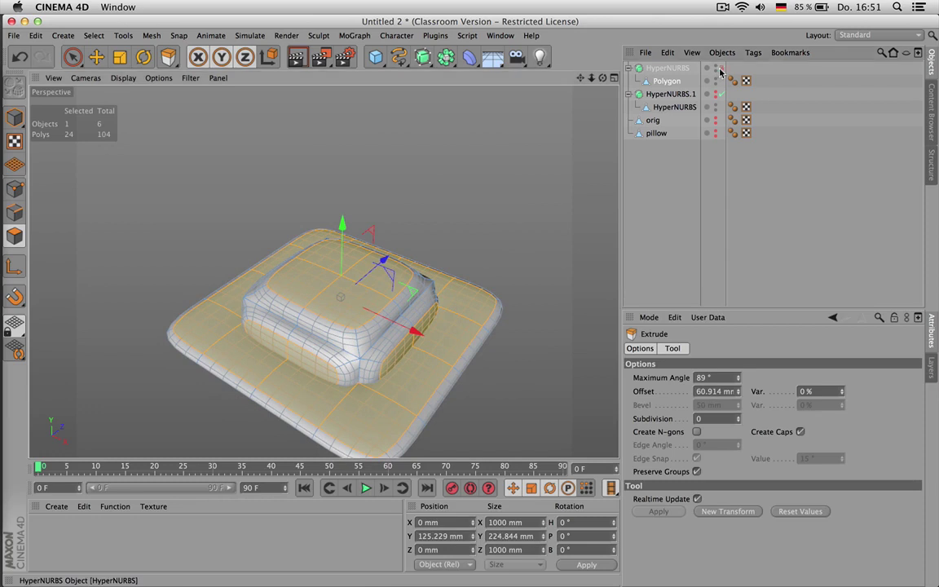
{"action": "key", "text": "q"}
{"action": "mouse_move", "coordinate": [603, 78]}
{"action": "left_mouse_down"}
{"action": "mouse_move", "coordinate": [624, 106]}
{"action": "mouse_move", "coordinate": [606, 96]}
{"action": "left_mouse_up"}
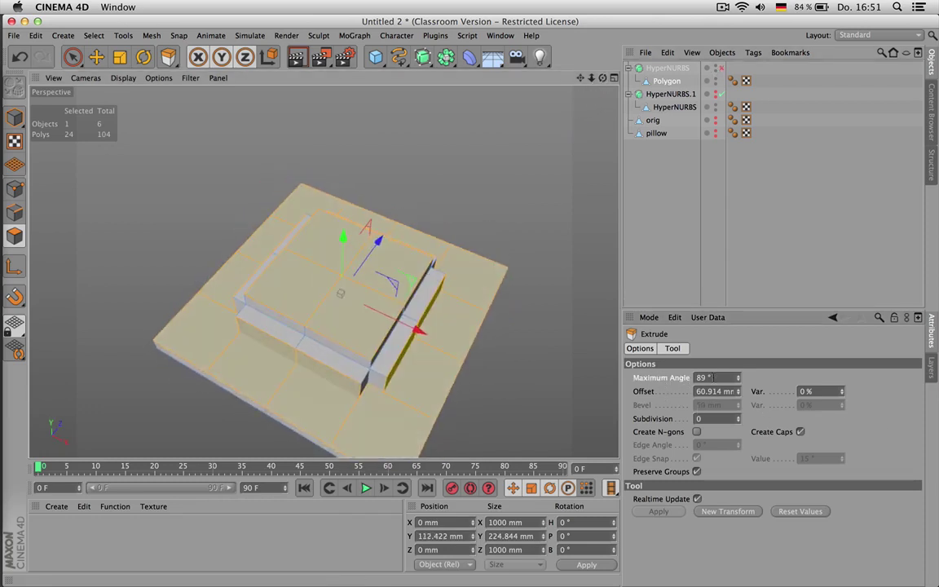
- Set the extrusion's maximum angle to 90° and turn the HyperNURBS smoothing back on
{"action": "left_click", "coordinate": [739, 376]}
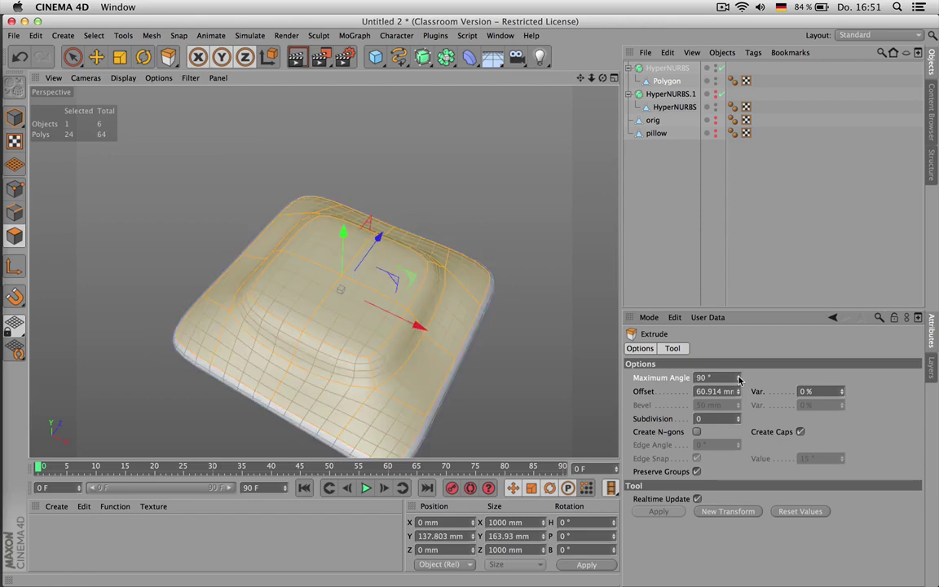
{"action": "left_click_drag", "start_coordinate": [603, 78], "coordinate": [605, 20]}
{"action": "left_click_drag", "start_coordinate": [324, 272], "coordinate": [336, 276], "text": "alt"}
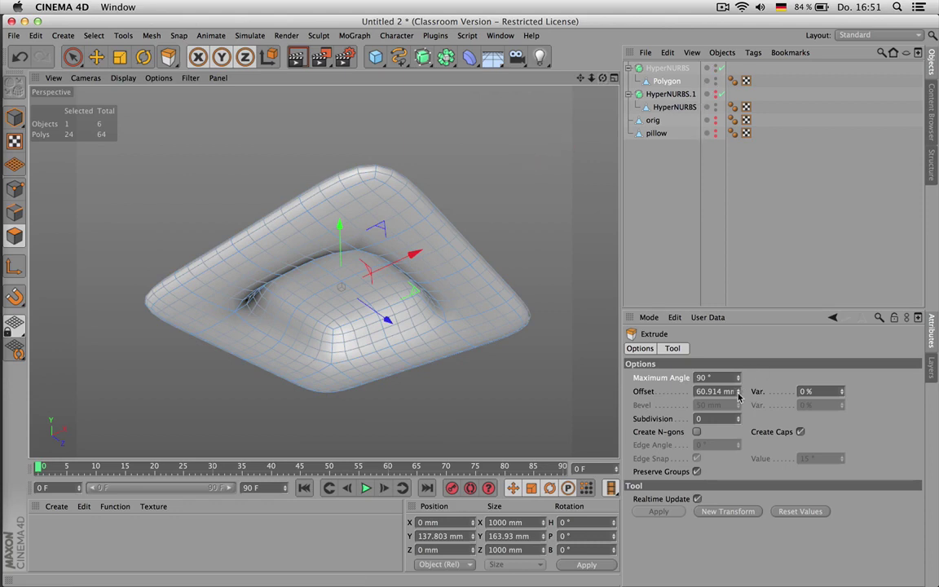
- Set the extrusion's offset to about 13.9 mm and its subdivision to 1, and deselect the object
{"action": "left_click_drag", "start_coordinate": [739, 393], "coordinate": [738, 433]}
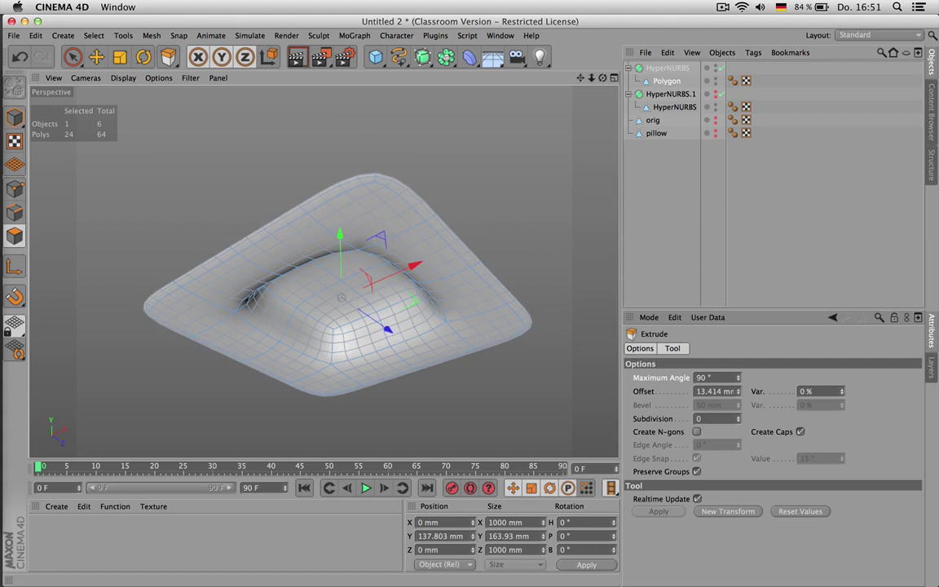
{"action": "left_click_drag", "start_coordinate": [602, 79], "coordinate": [536, 154]}
{"action": "left_click", "coordinate": [739, 417]}
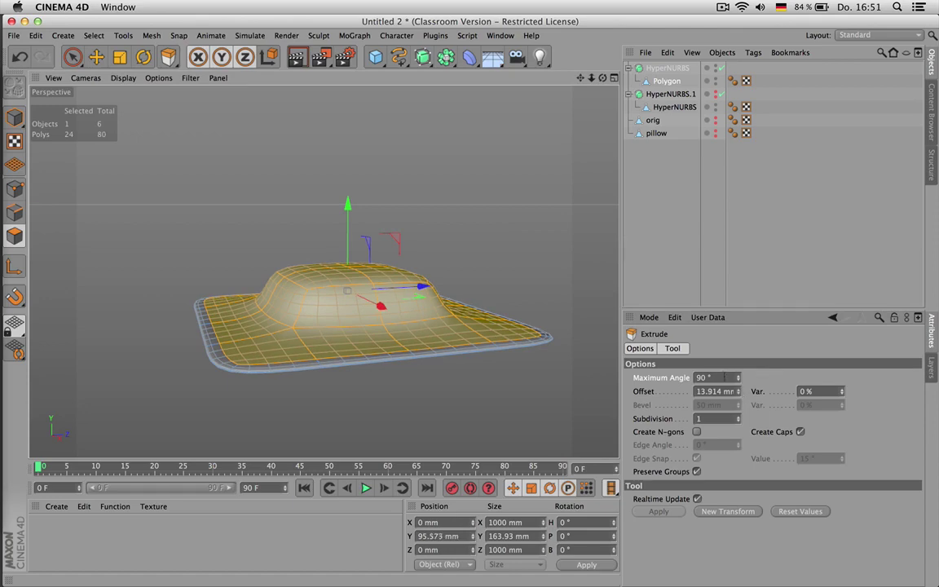
{"action": "left_click", "coordinate": [670, 218]}
- Switch the viewport's line display from full wireframe to isoparms on the smoothed object
{"action": "left_click_drag", "start_coordinate": [604, 78], "coordinate": [588, 49]}
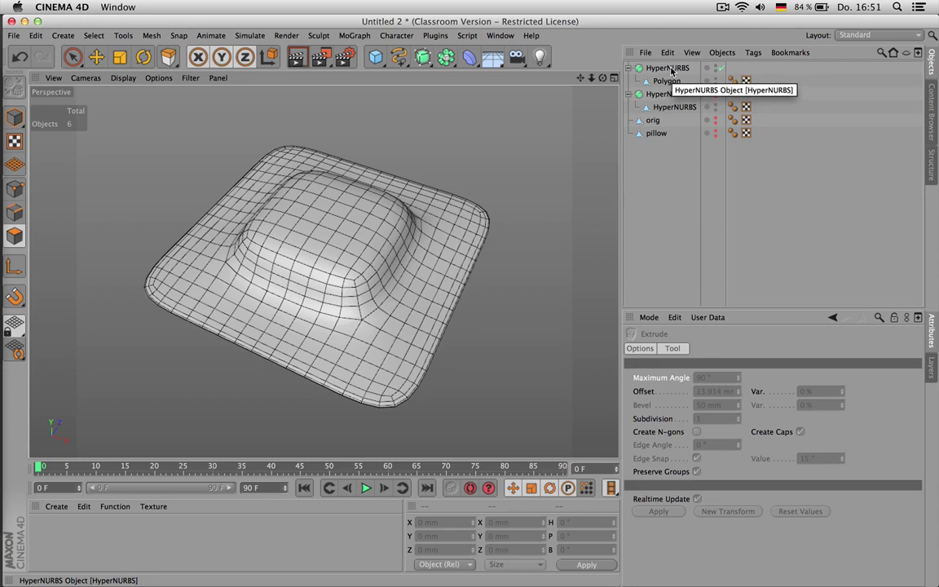
{"action": "left_click_drag", "start_coordinate": [671, 71], "coordinate": [499, 162]}
{"action": "left_click_drag", "start_coordinate": [441, 197], "coordinate": [343, 281]}
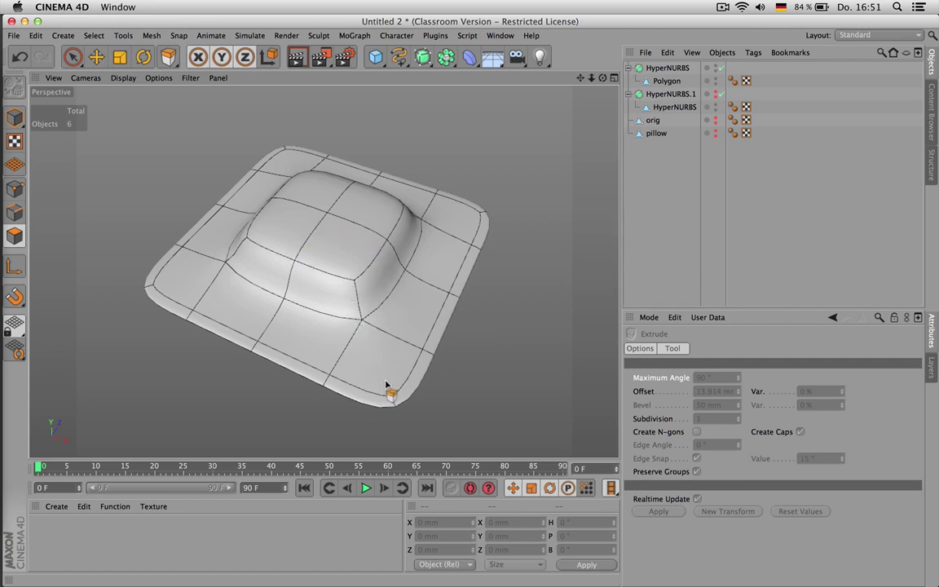
{"action": "left_click_drag", "start_coordinate": [387, 385], "coordinate": [266, 234]}
- Cut one front side polygon of the raised block diagonally with the Knife in Line mode and deselect the object
{"action": "key", "text": "k"}
{"action": "left_click", "coordinate": [17, 190]}
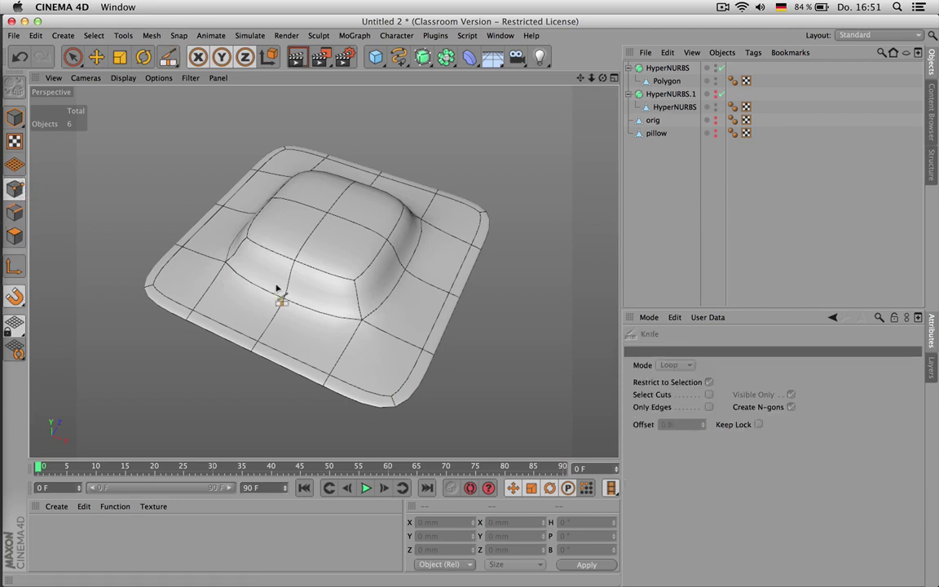
{"action": "left_click", "coordinate": [665, 82]}
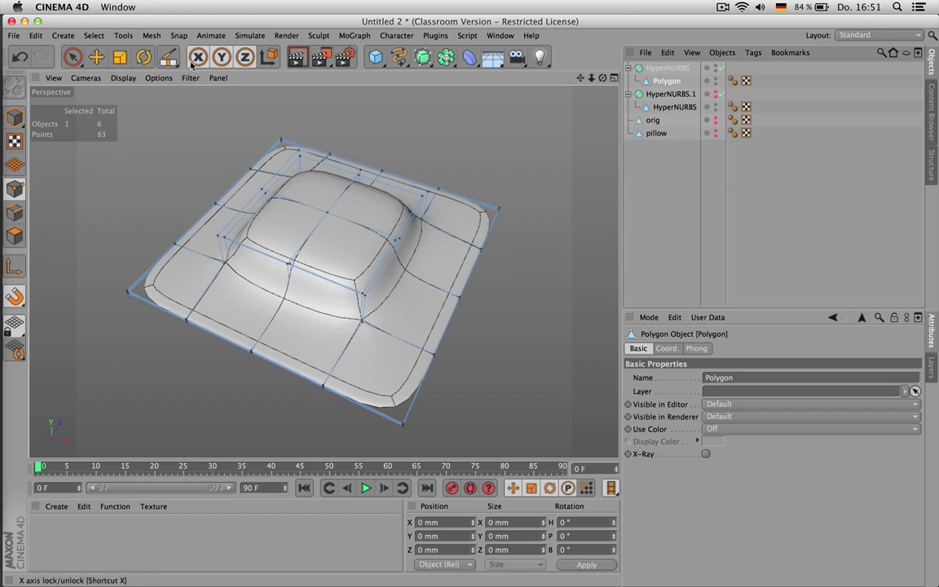
{"action": "key", "text": "k"}
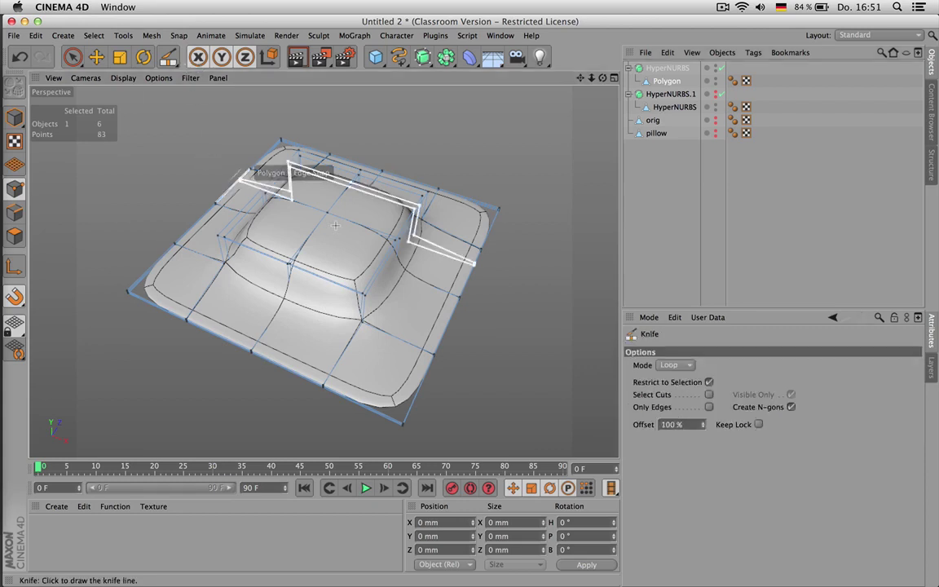
{"action": "left_click", "coordinate": [677, 366]}
{"action": "left_click", "coordinate": [669, 380]}
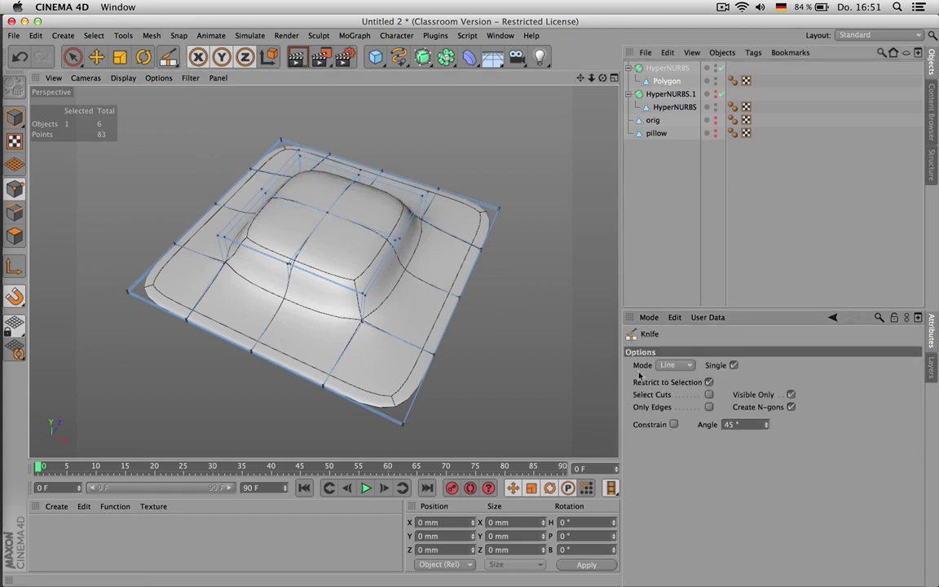
{"action": "left_click", "coordinate": [721, 69]}
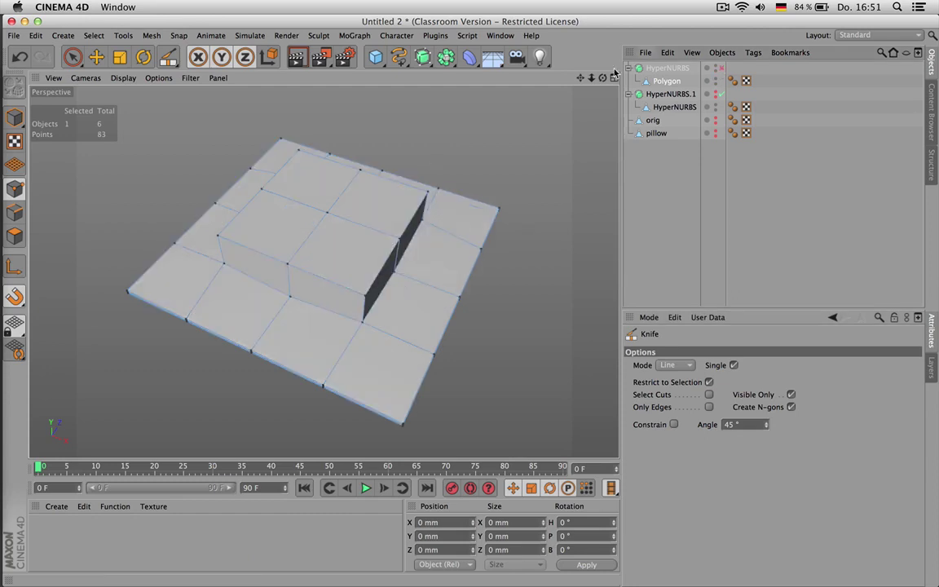
{"action": "left_click_drag", "start_coordinate": [509, 242], "coordinate": [527, 202], "text": "alt"}
{"action": "left_click", "coordinate": [722, 69]}
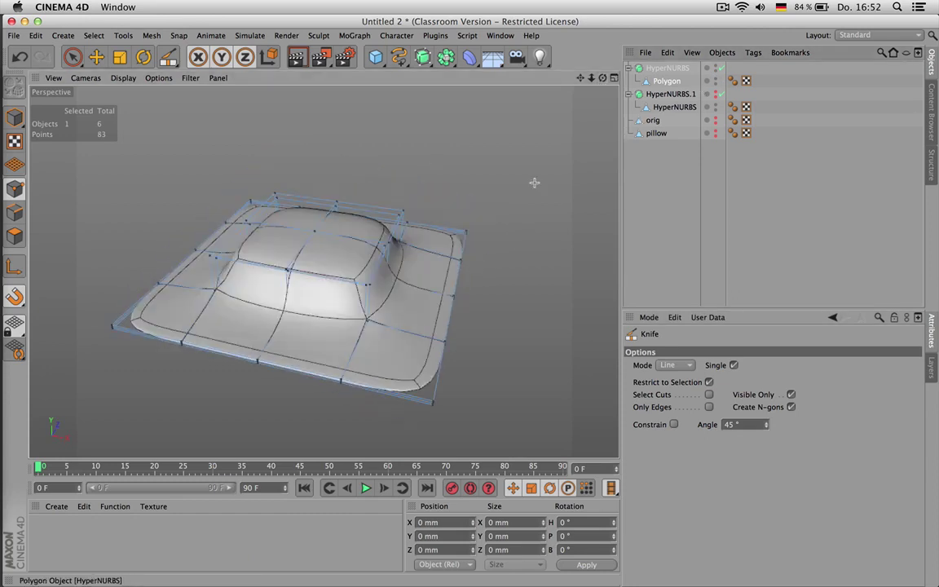
{"action": "left_click_drag", "start_coordinate": [286, 311], "coordinate": [368, 283]}
{"action": "left_click", "coordinate": [636, 189]}
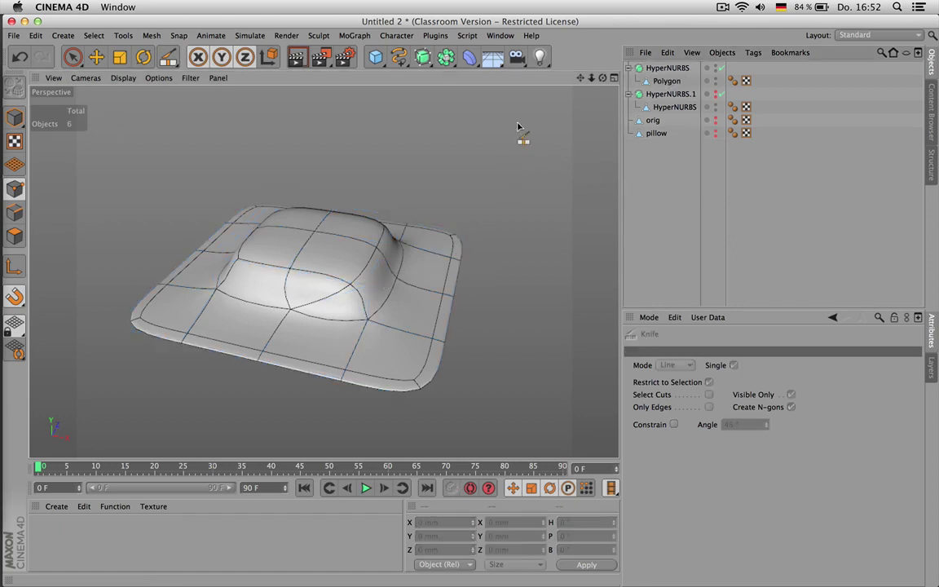
- Select the two triangles on the raised block's front side, melt them into one polygon, and deselect the object
{"action": "mouse_move", "coordinate": [604, 79]}
{"action": "left_mouse_down"}
{"action": "mouse_move", "coordinate": [571, 107]}
{"action": "mouse_move", "coordinate": [617, 52]}
{"action": "mouse_move", "coordinate": [596, 80]}
{"action": "left_mouse_up"}
{"action": "scroll", "coordinate": [330, 320], "scroll_direction": "up", "scroll_amount": 8}
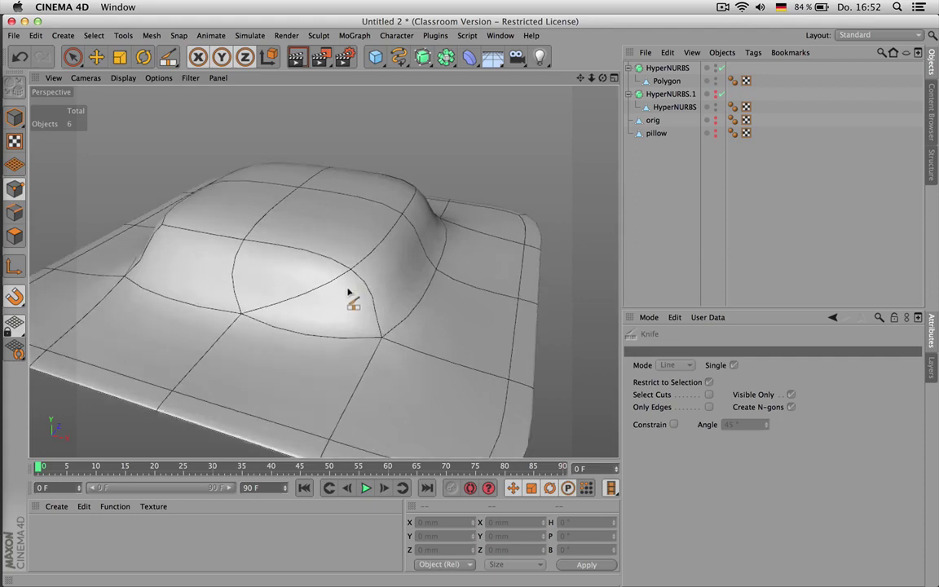
{"action": "mouse_move", "coordinate": [603, 78]}
{"action": "left_mouse_down"}
{"action": "mouse_move", "coordinate": [601, 86]}
{"action": "mouse_move", "coordinate": [648, 79]}
{"action": "mouse_move", "coordinate": [600, 91]}
{"action": "mouse_move", "coordinate": [604, 70]}
{"action": "mouse_move", "coordinate": [595, 92]}
{"action": "left_mouse_up"}
{"action": "left_click", "coordinate": [74, 58]}
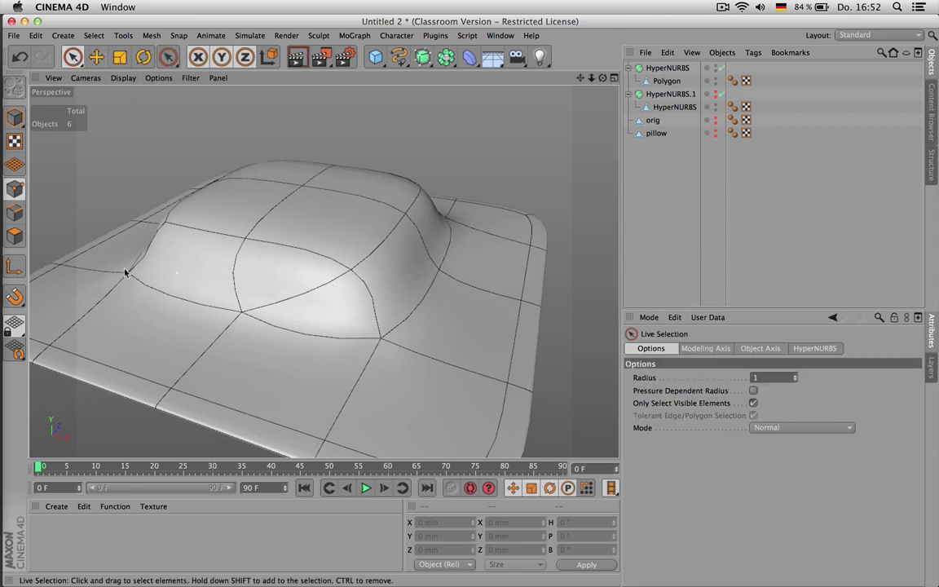
{"action": "left_click", "coordinate": [14, 235]}
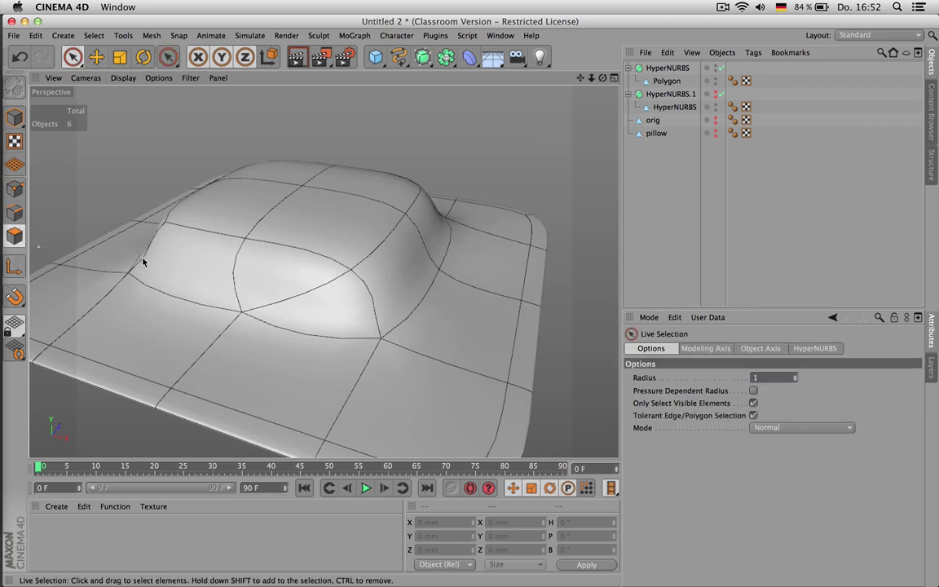
{"action": "left_click", "coordinate": [668, 81]}
{"action": "left_click", "coordinate": [293, 287]}
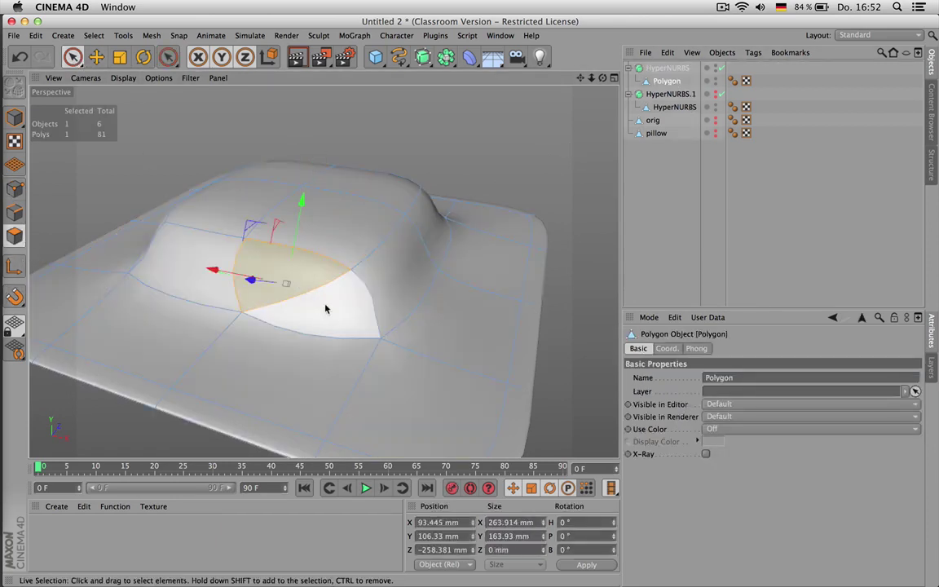
{"action": "left_click", "coordinate": [335, 318], "text": "shift"}
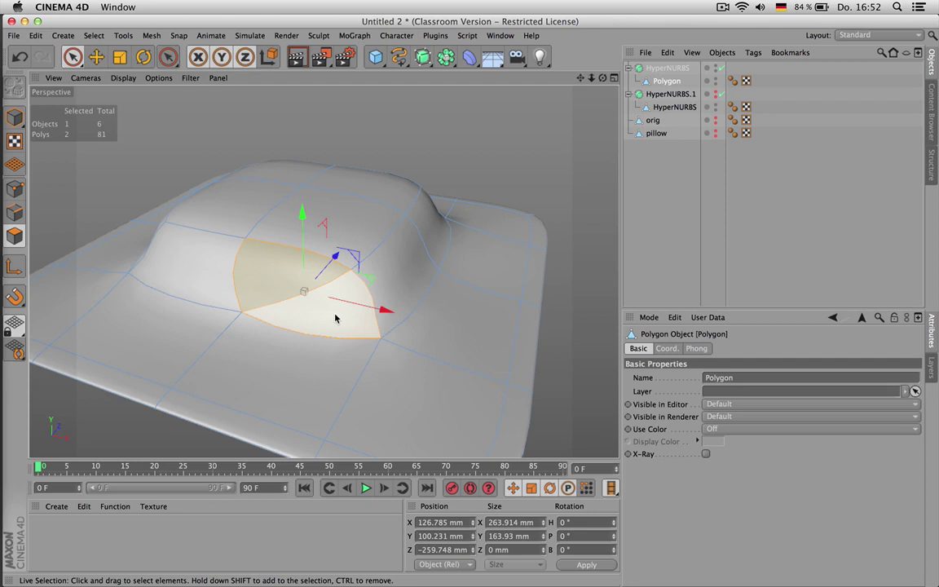
{"action": "key", "text": "u"}
{"action": "key", "text": "u"}
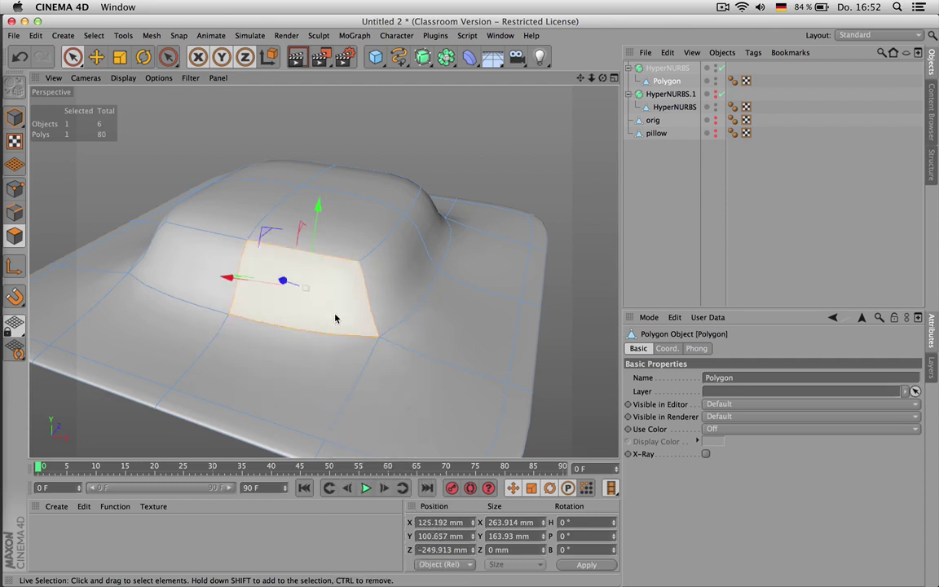
{"action": "left_click", "coordinate": [636, 202]}
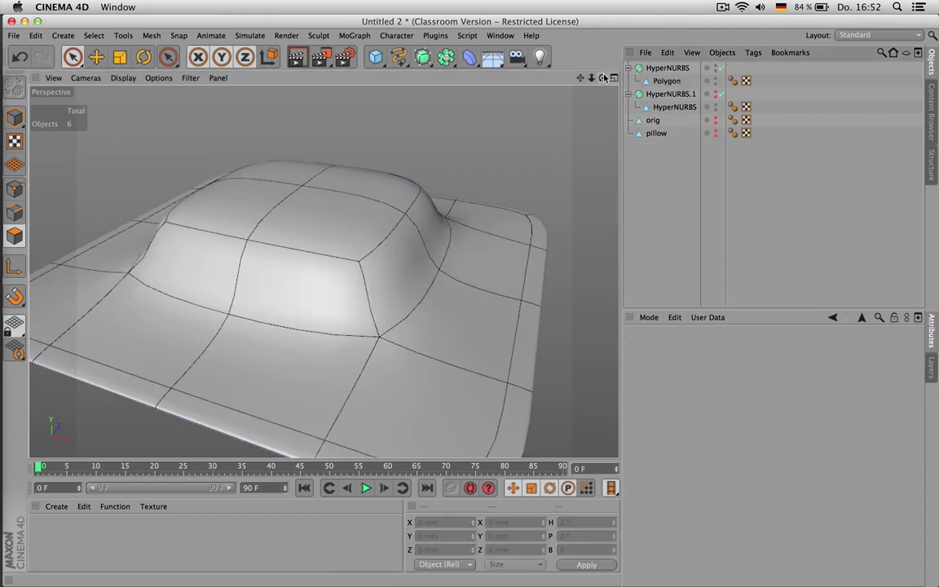
- Delete the first HyperNURBS object together with its Polygon child
{"action": "left_click_drag", "start_coordinate": [603, 77], "coordinate": [638, 79]}
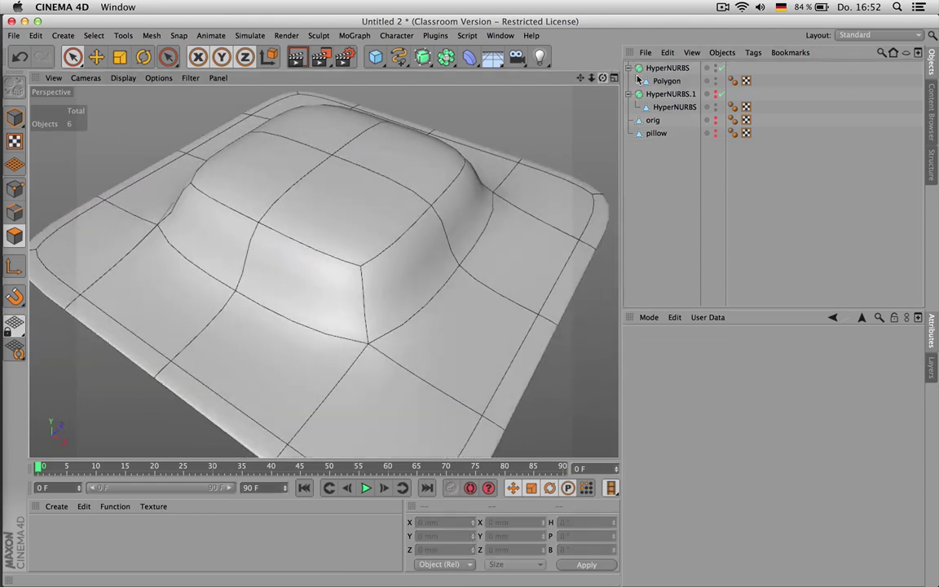
{"action": "left_click", "coordinate": [665, 81]}
{"action": "left_click", "coordinate": [673, 70]}
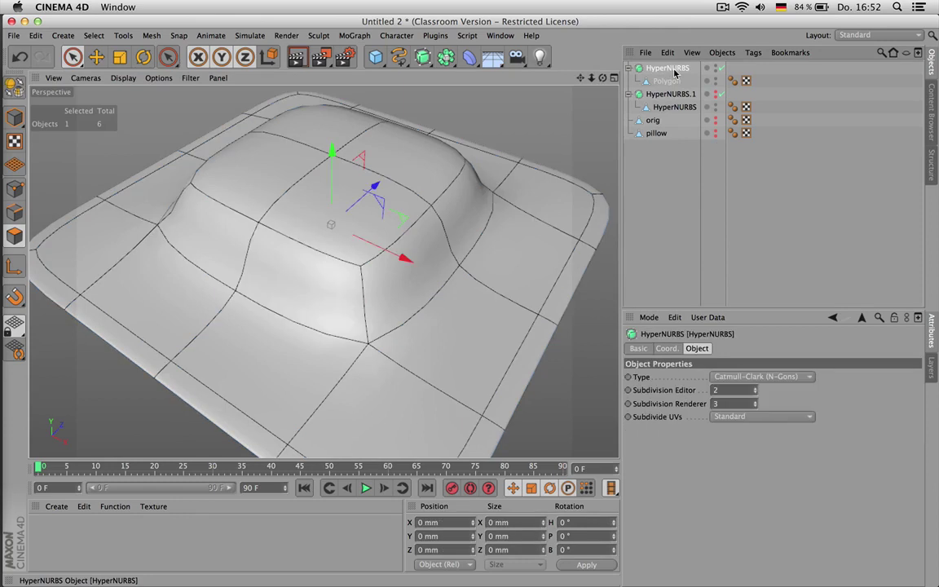
{"action": "key", "text": "Delete"}
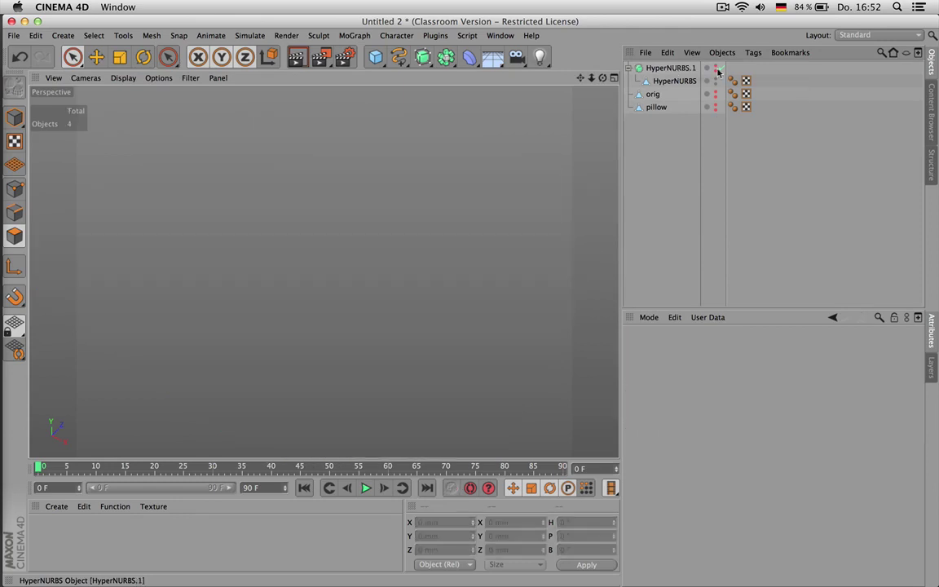
- Add a Disc primitive to the scene
{"action": "left_click", "coordinate": [376, 57]}
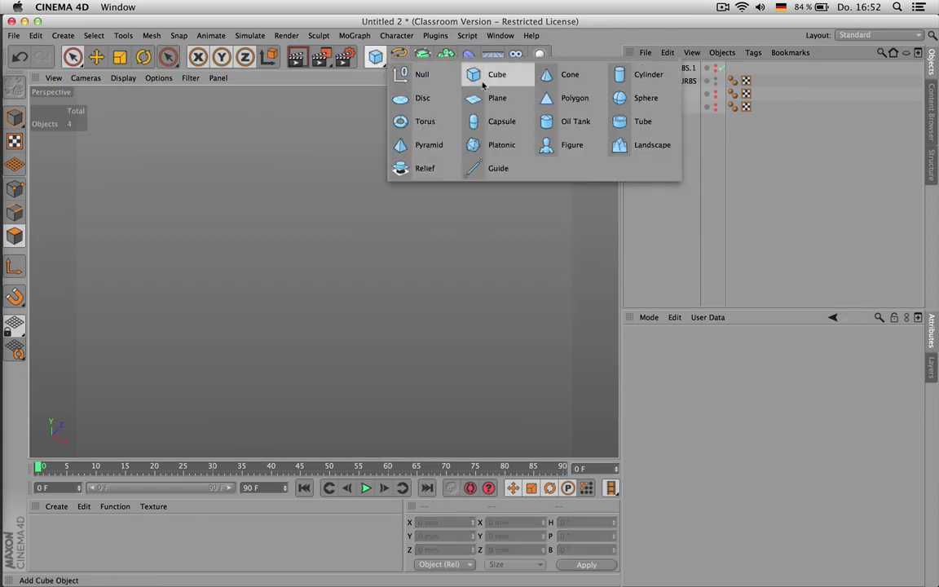
{"action": "left_click", "coordinate": [430, 106]}
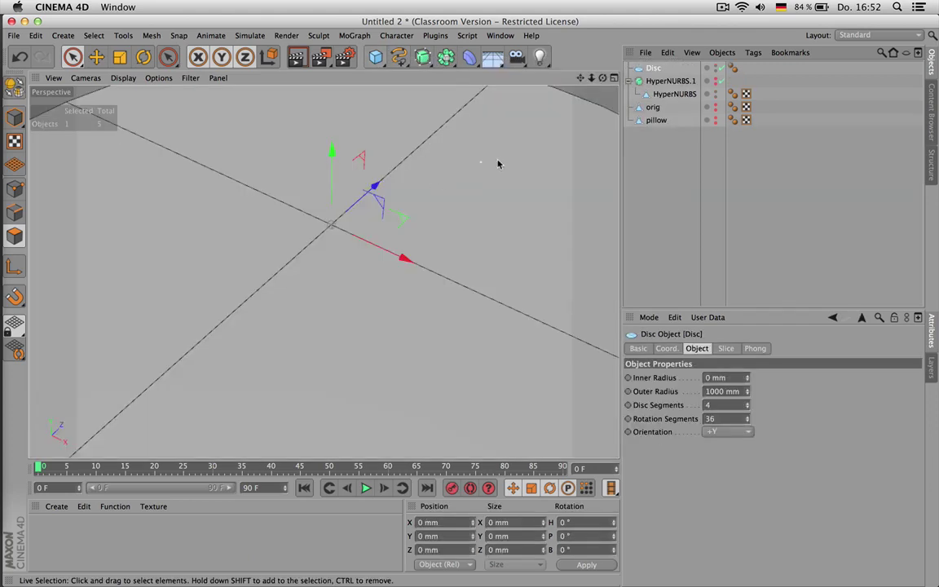
- Set the disc's rotation segments to 8
{"action": "scroll", "coordinate": [428, 209], "scroll_direction": "down", "scroll_amount": 10}
{"action": "scroll", "coordinate": [521, 207], "scroll_direction": "up", "scroll_amount": 3}
{"action": "double_click", "coordinate": [716, 418]}
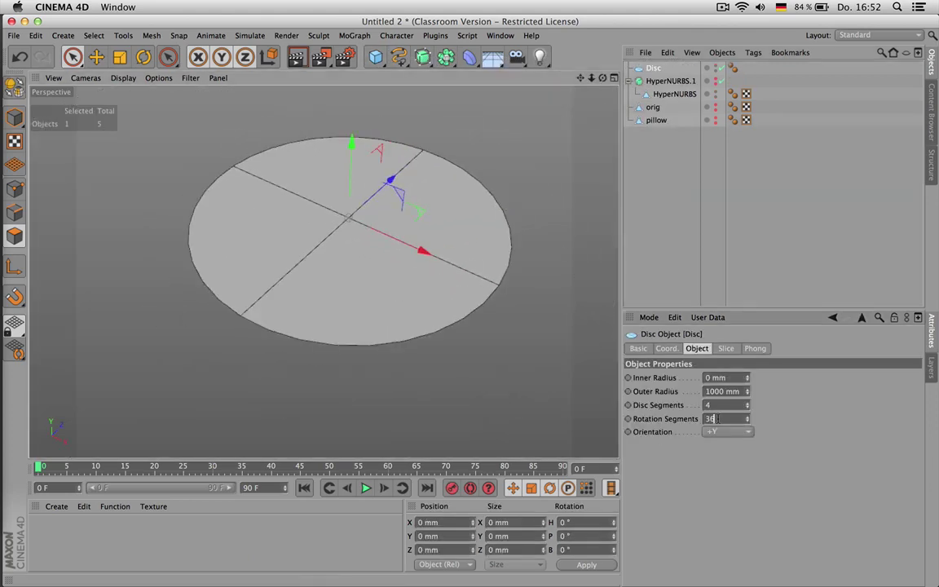
{"action": "type", "text": "8"}
{"action": "key", "text": "Return"}
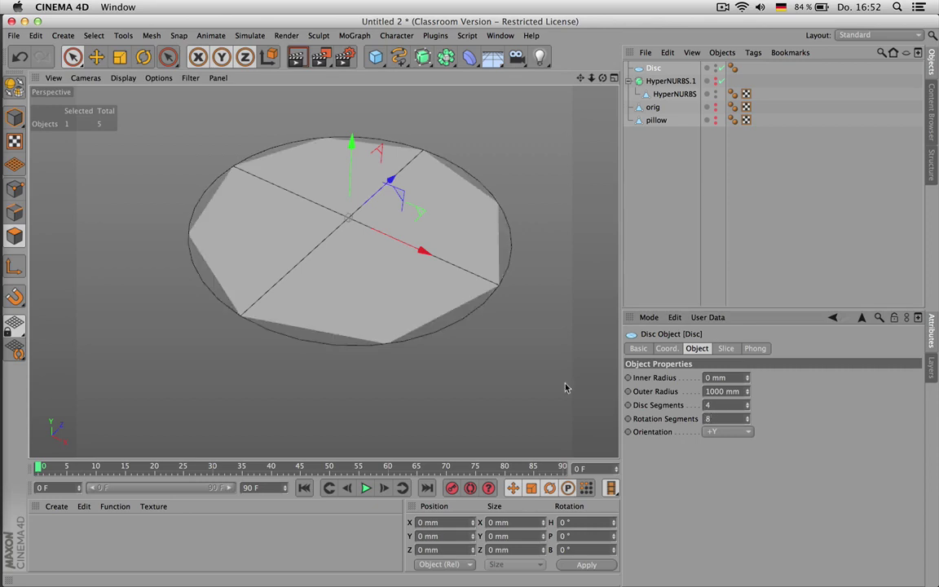
- Display the disc with Gouraud Shading (Lines)
{"action": "key", "text": "n"}
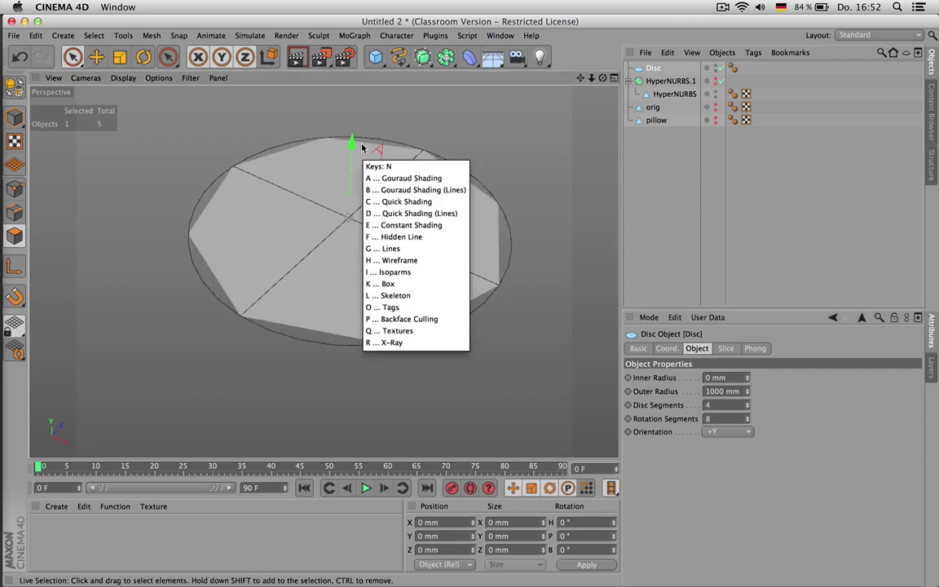
{"action": "key", "text": "b"}
{"action": "mouse_move", "coordinate": [602, 78]}
{"action": "left_mouse_down"}
{"action": "mouse_move", "coordinate": [600, 100]}
{"action": "mouse_move", "coordinate": [602, 89]}
{"action": "mouse_move", "coordinate": [558, 114]}
{"action": "left_mouse_up"}
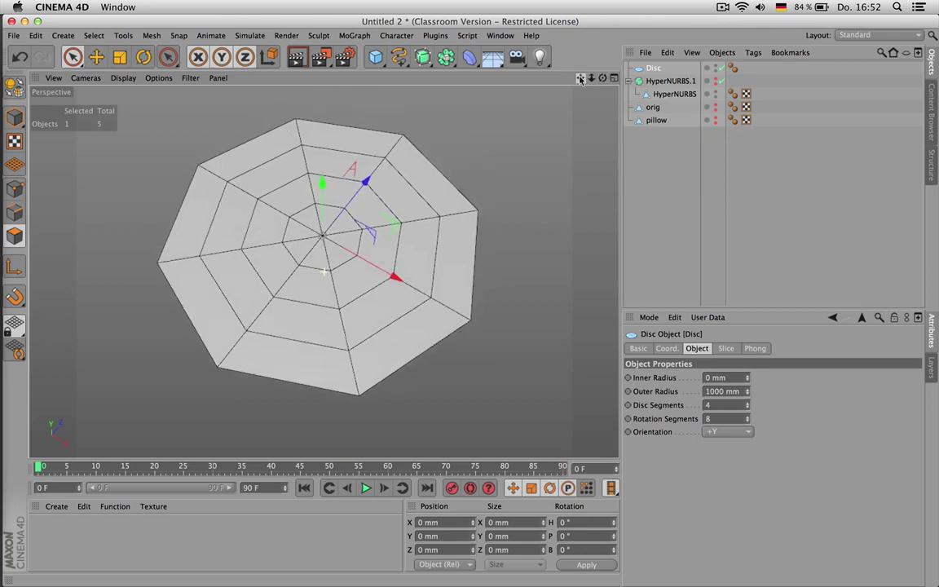
- Reduce the disc to 1 disc segment and raise its inner radius to 739 mm
{"action": "left_click", "coordinate": [747, 408]}
{"action": "left_click", "coordinate": [747, 407]}
{"action": "left_click", "coordinate": [747, 408]}
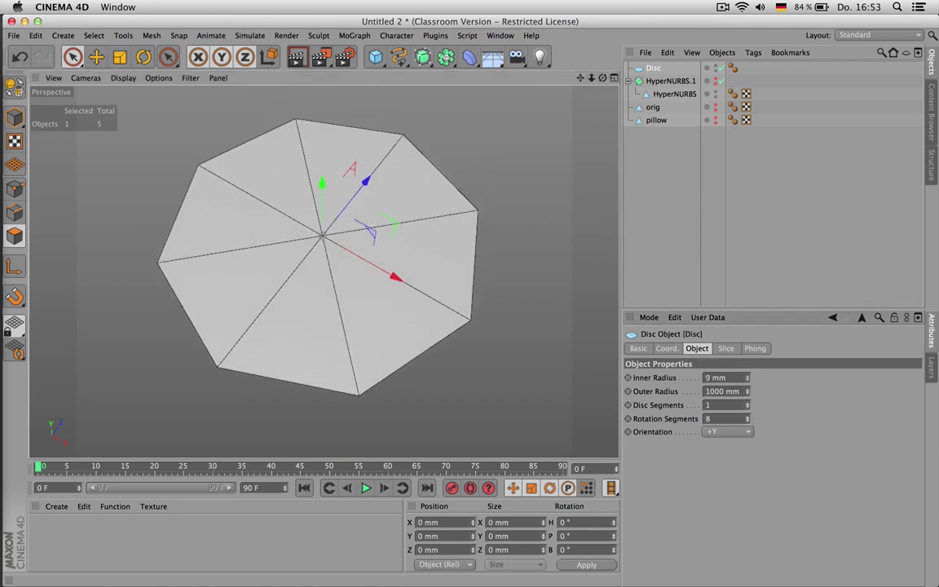
{"action": "left_click_drag", "start_coordinate": [747, 378], "coordinate": [747, 247]}
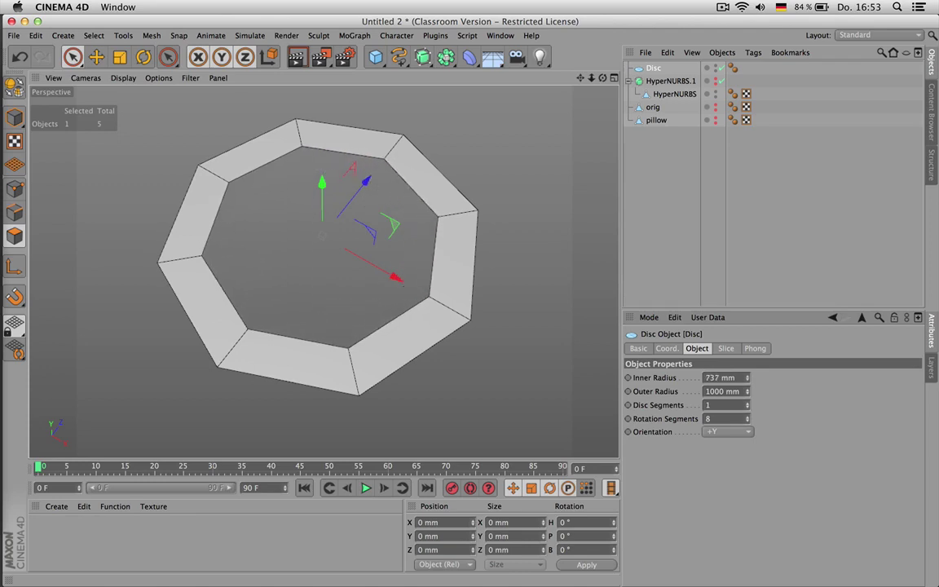
{"action": "left_click_drag", "start_coordinate": [747, 352], "coordinate": [747, 352]}
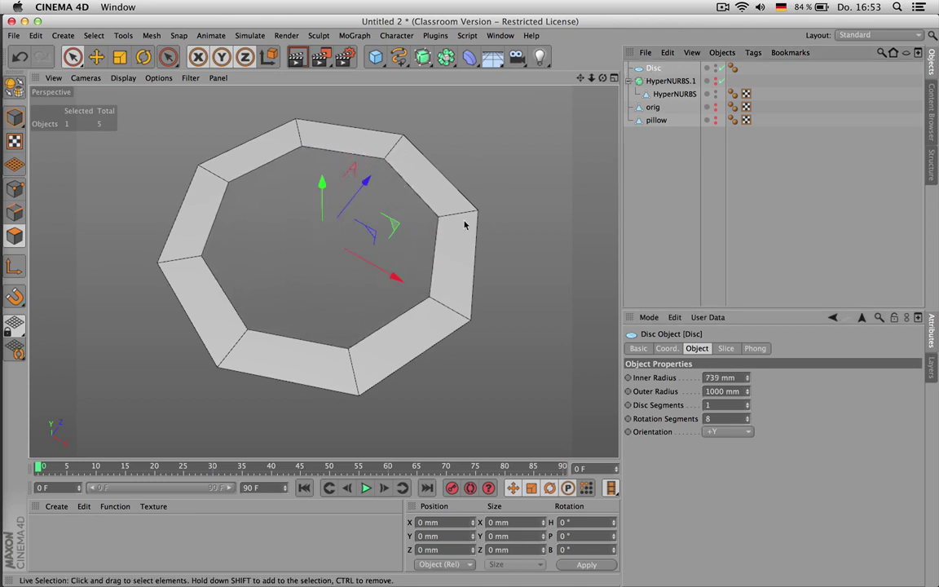
- Add a HyperNURBS object as the parent of the disc
{"action": "left_click", "coordinate": [423, 56], "text": "alt"}
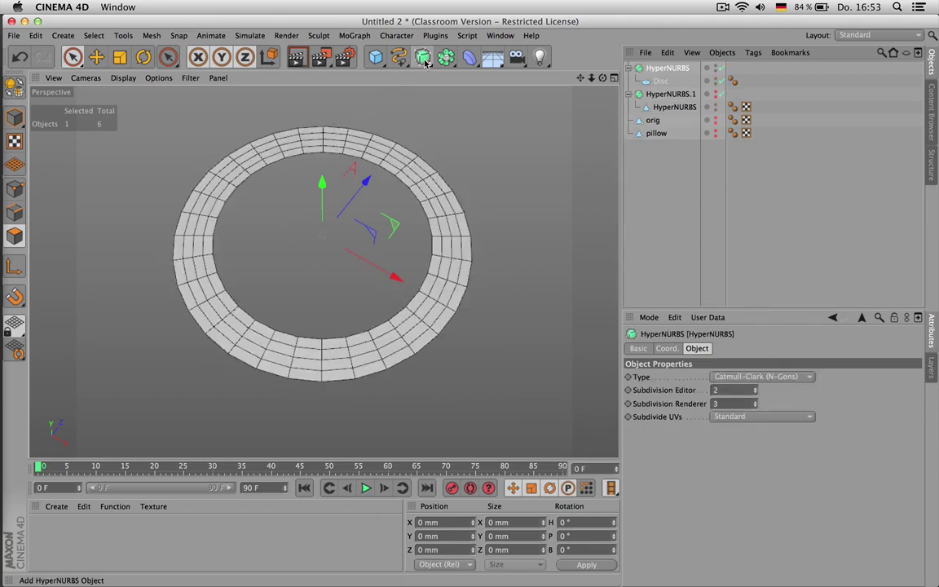
{"action": "left_click_drag", "start_coordinate": [603, 78], "coordinate": [595, 90]}
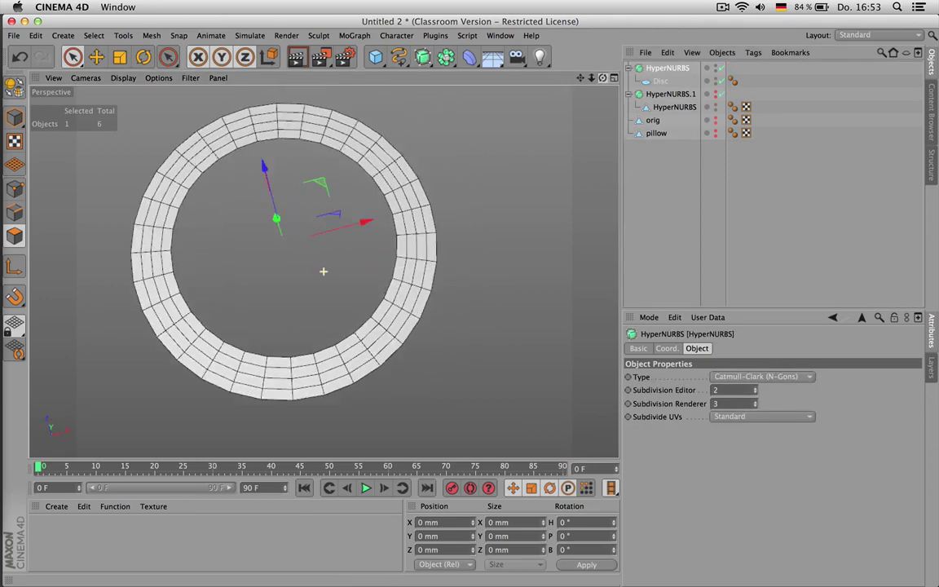
{"action": "left_click_drag", "start_coordinate": [324, 272], "coordinate": [314, 146], "text": "alt"}
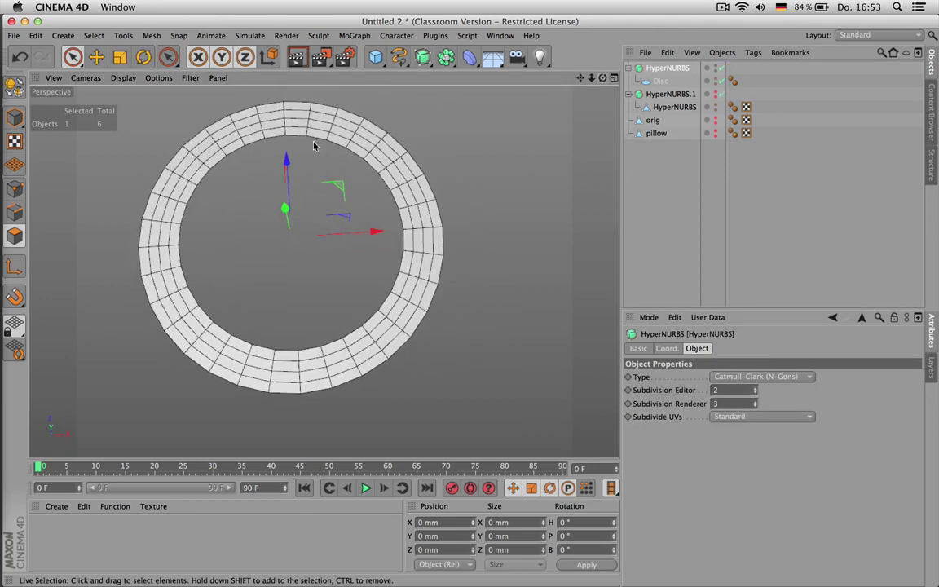
- Try 6 rotation segments on the disc under the HyperNURBS, and set the count back to 8
{"action": "left_click", "coordinate": [664, 80]}
{"action": "left_click", "coordinate": [748, 421]}
{"action": "left_click", "coordinate": [748, 422]}
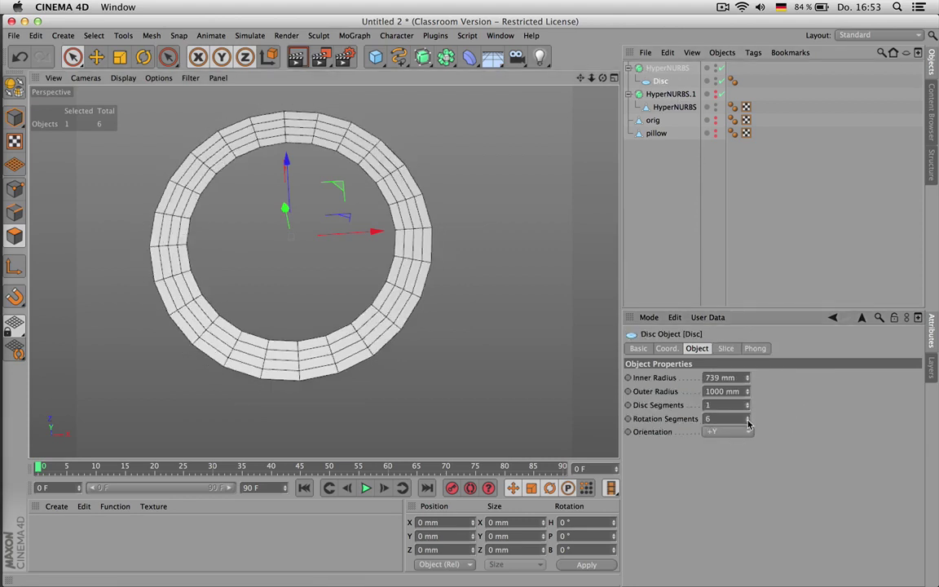
{"action": "left_click_drag", "start_coordinate": [603, 79], "coordinate": [571, 65]}
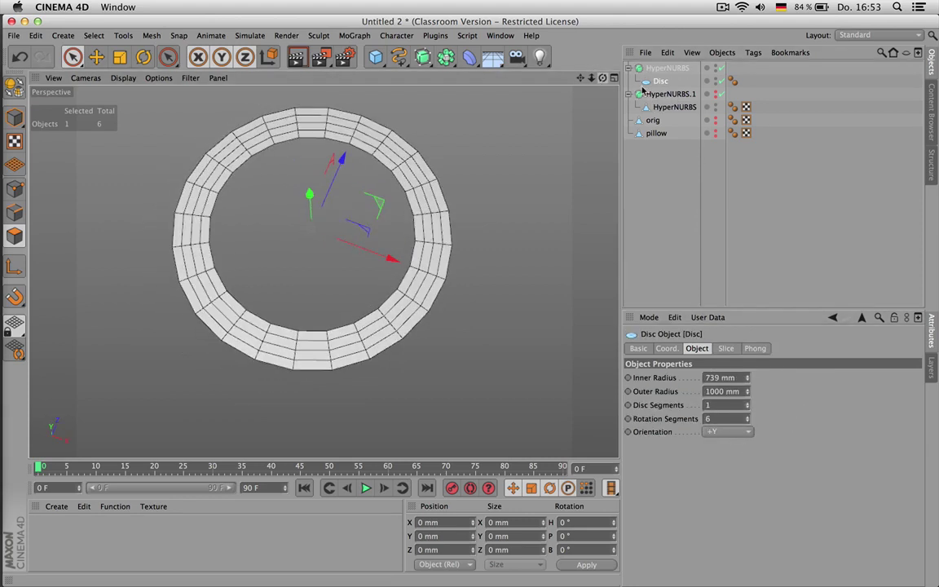
{"action": "left_click", "coordinate": [720, 69]}
{"action": "left_click", "coordinate": [721, 68]}
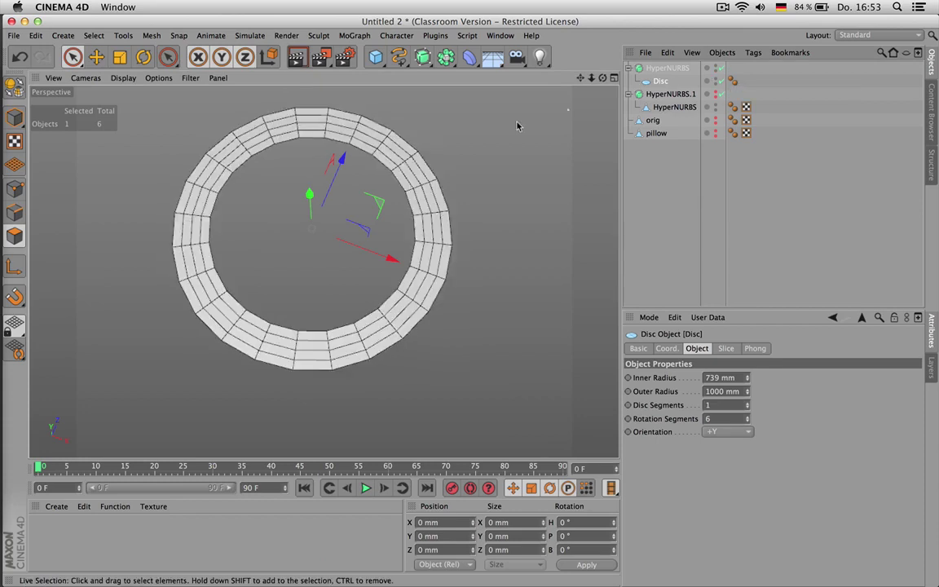
{"action": "left_click_drag", "start_coordinate": [601, 98], "coordinate": [591, 210], "text": "alt"}
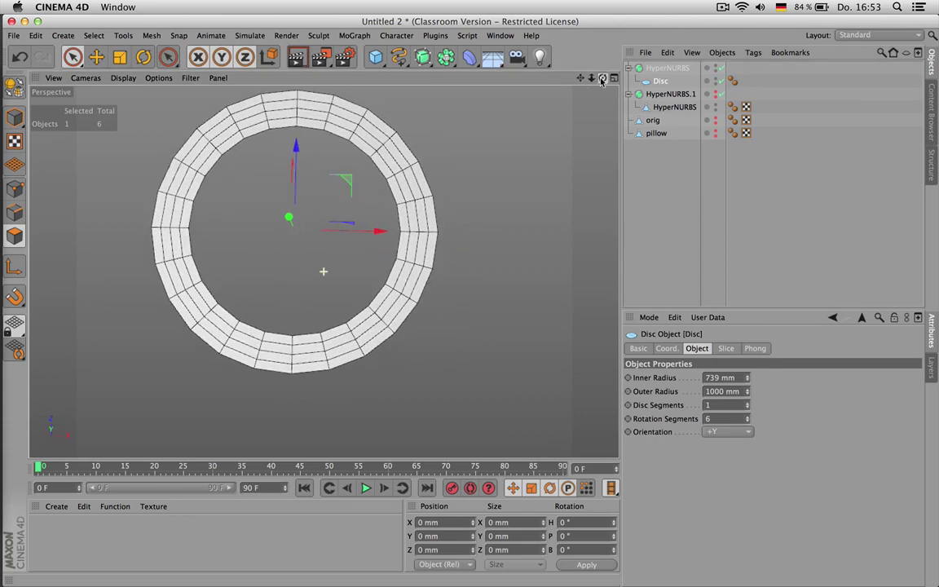
{"action": "left_click", "coordinate": [748, 417]}
{"action": "left_click", "coordinate": [748, 417]}
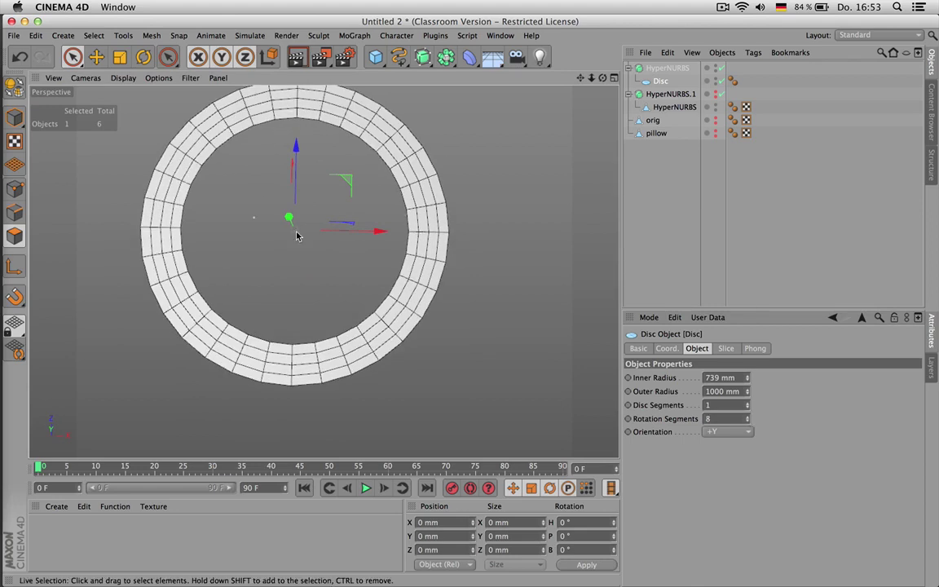
- Show the smoothed ring with Isoparms instead of its full subdivision lines
{"action": "key", "text": "n"}
{"action": "key", "text": "i"}
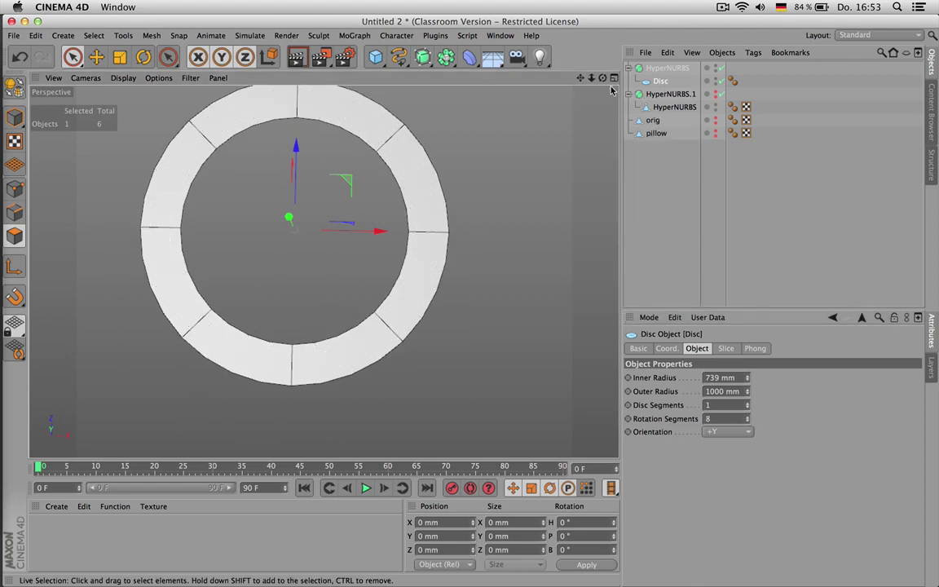
{"action": "left_click_drag", "start_coordinate": [581, 78], "coordinate": [575, 155]}
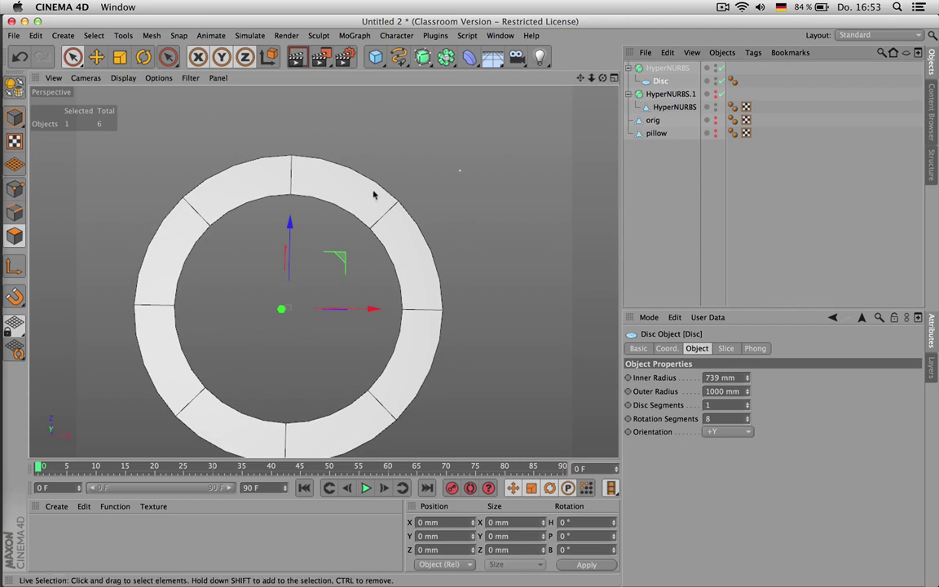
- Make the disc editable and scale its outer edge loop up to about 2740 mm across
{"action": "left_click", "coordinate": [15, 84]}
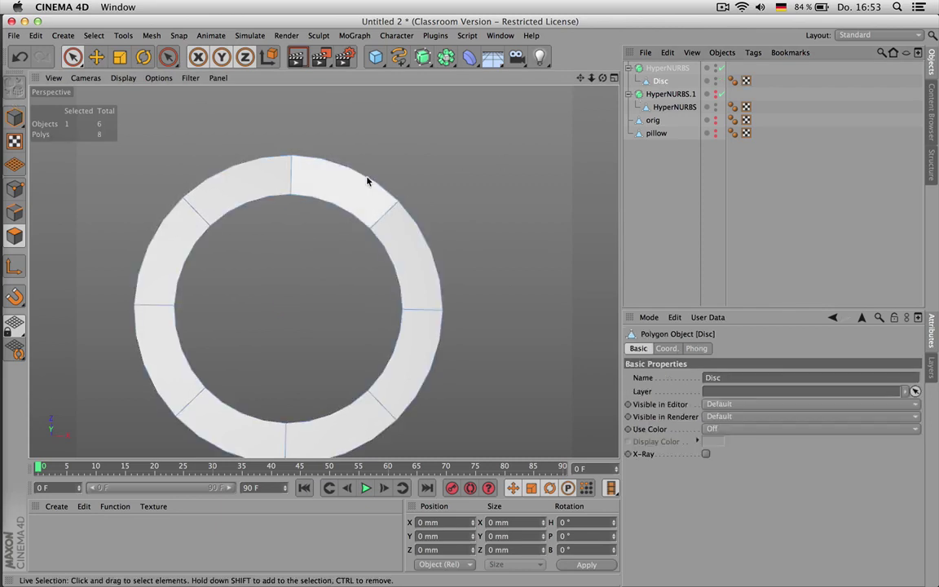
{"action": "key", "text": "u"}
{"action": "key", "text": "l"}
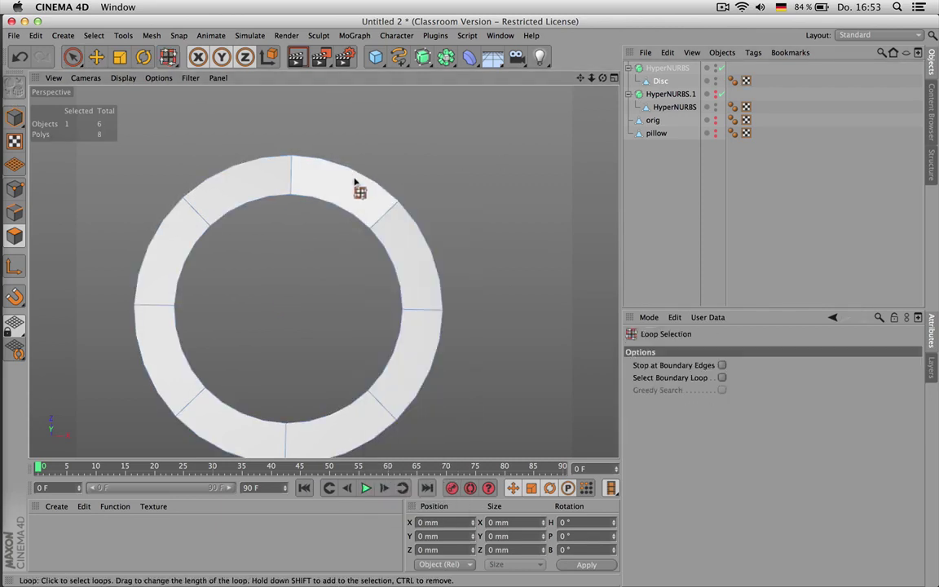
{"action": "left_click", "coordinate": [14, 212]}
{"action": "left_click", "coordinate": [243, 183]}
{"action": "scroll", "coordinate": [386, 159], "scroll_direction": "down", "scroll_amount": 3}
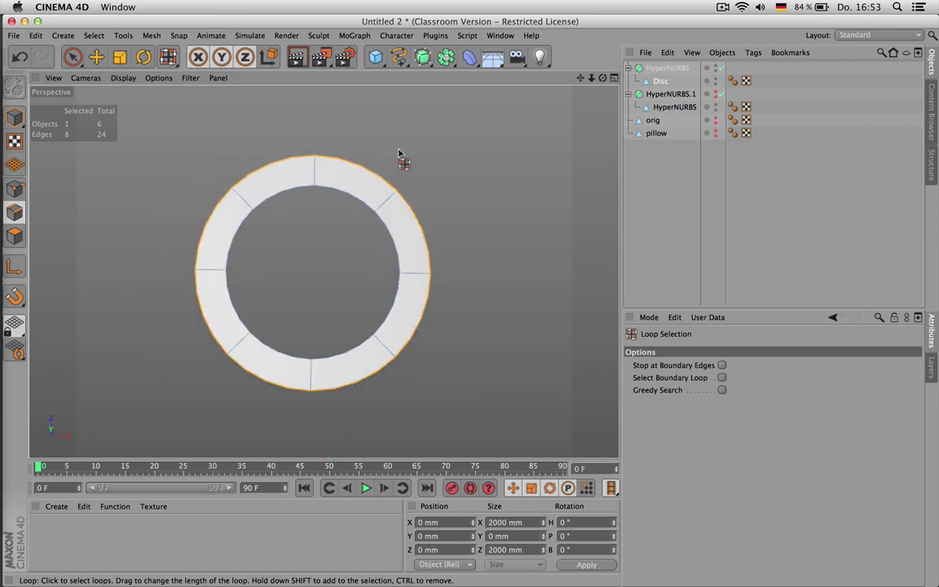
{"action": "key", "text": "t"}
{"action": "left_click_drag", "start_coordinate": [390, 152], "coordinate": [551, 102]}
- Select the ring's three upper outer points with Rectangle Selection and set their Z size to 0
{"action": "left_click", "coordinate": [74, 57]}
{"action": "left_click", "coordinate": [142, 94]}
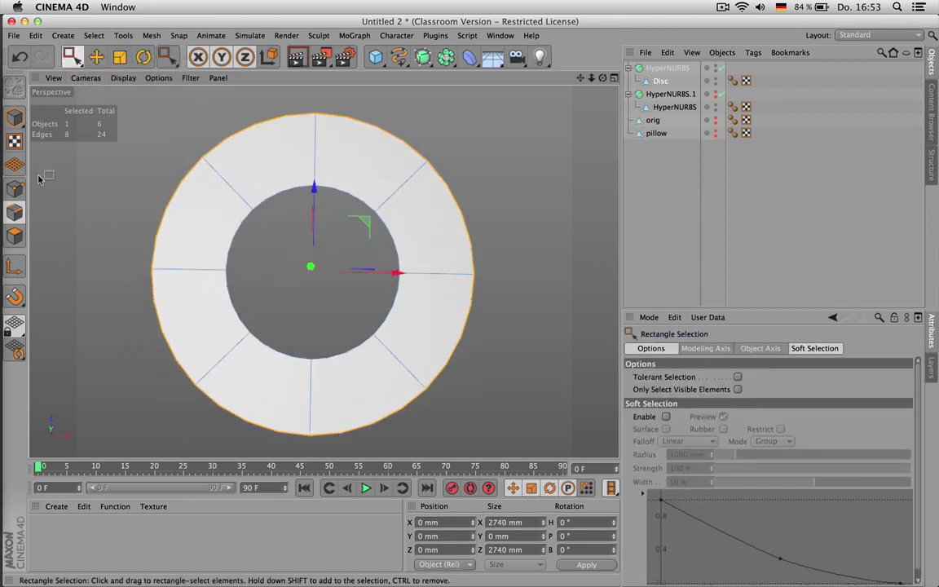
{"action": "left_click", "coordinate": [15, 193]}
{"action": "left_click_drag", "start_coordinate": [156, 94], "coordinate": [424, 159]}
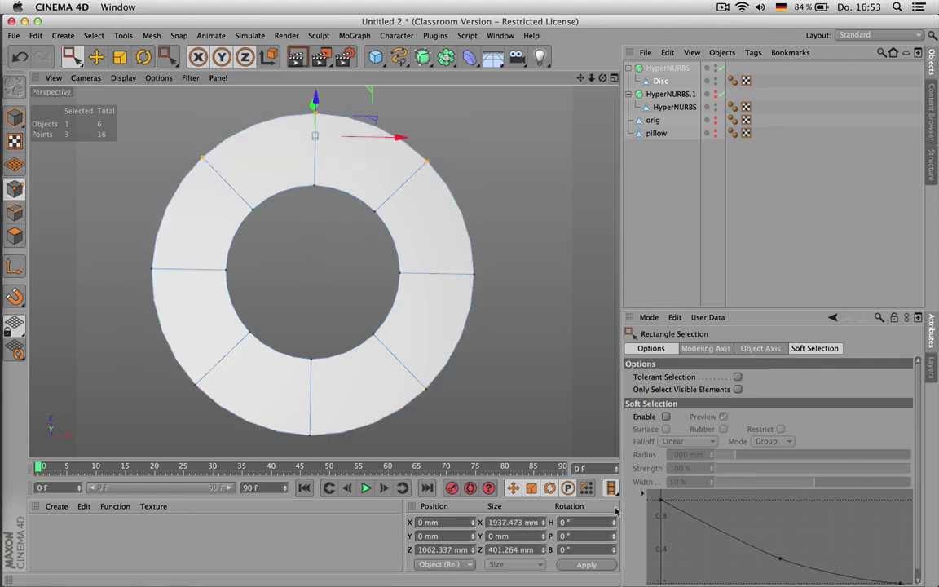
{"action": "double_click", "coordinate": [515, 550]}
{"action": "type", "text": "0"}
{"action": "key", "text": "Return"}
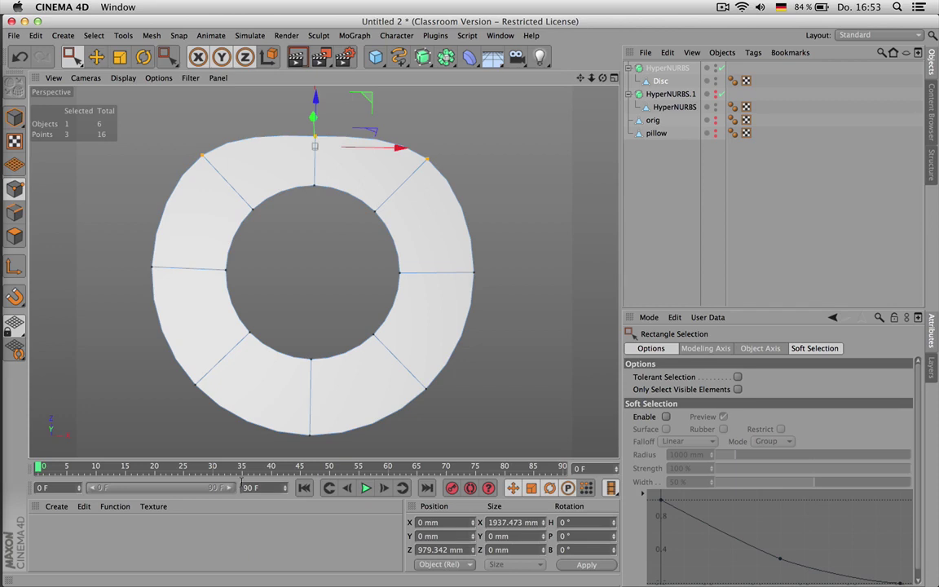
- Turn off the HyperNURBS around the disc and switch to the Top view
{"action": "left_click_drag", "start_coordinate": [184, 377], "coordinate": [506, 440]}
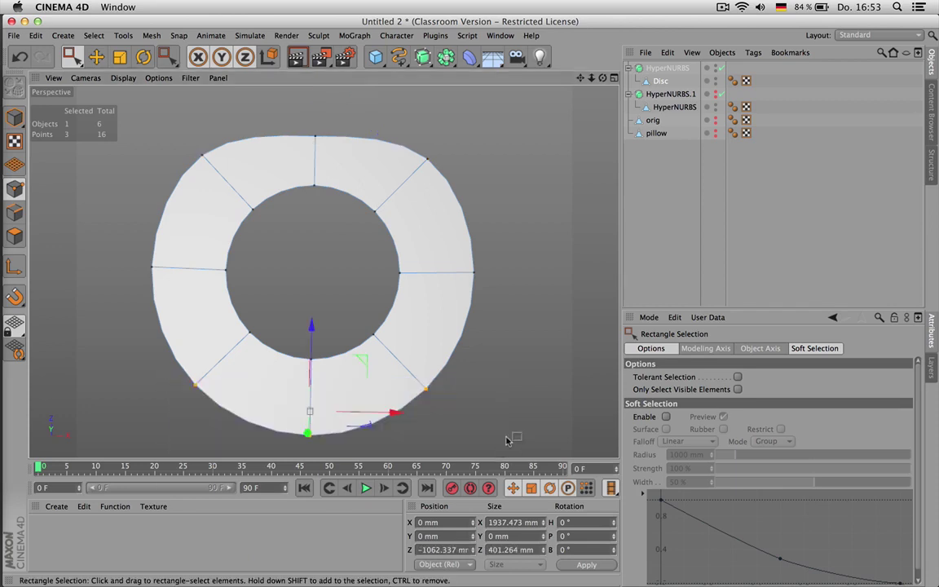
{"action": "left_click", "coordinate": [721, 69]}
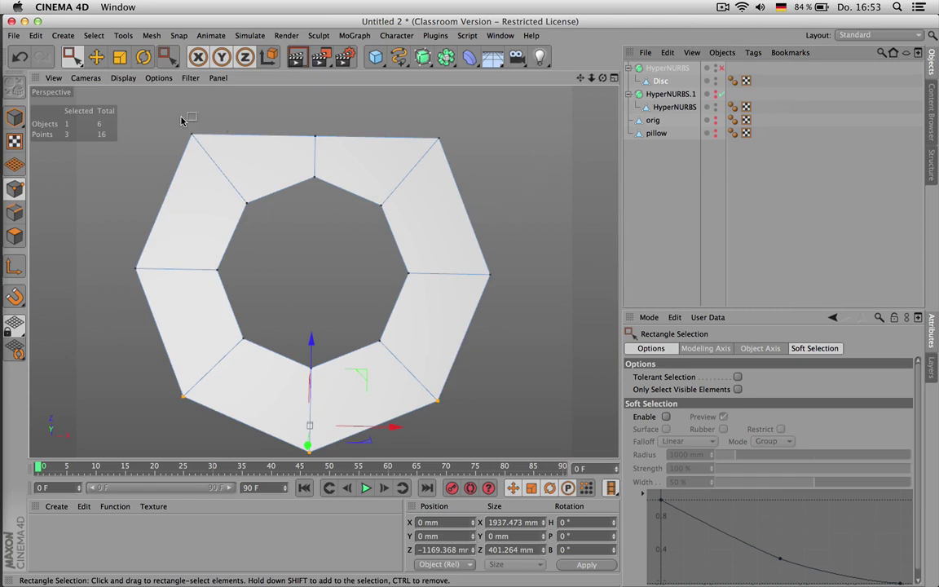
{"action": "left_click_drag", "start_coordinate": [183, 121], "coordinate": [447, 154]}
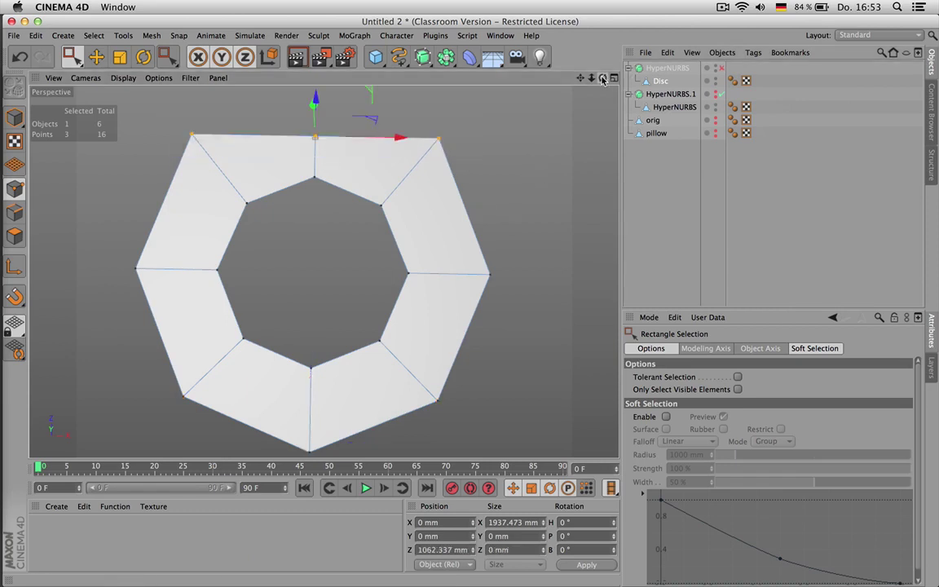
{"action": "middle_click", "coordinate": [540, 187]}
{"action": "middle_click", "coordinate": [495, 201]}
{"action": "scroll", "coordinate": [445, 242], "scroll_direction": "down", "scroll_amount": 3}
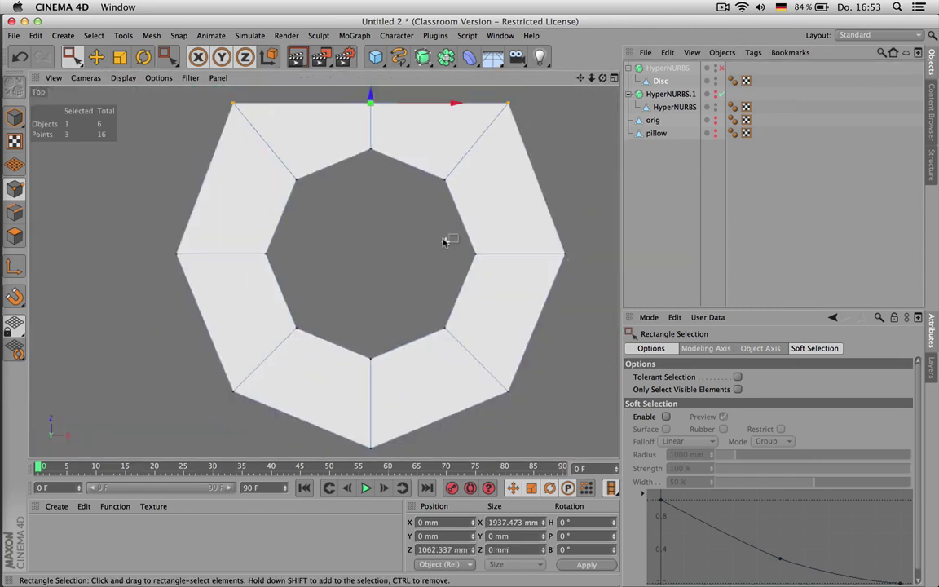
{"action": "scroll", "coordinate": [469, 331], "scroll_direction": "down", "scroll_amount": 2}
{"action": "scroll", "coordinate": [440, 279], "scroll_direction": "up", "scroll_amount": 3}
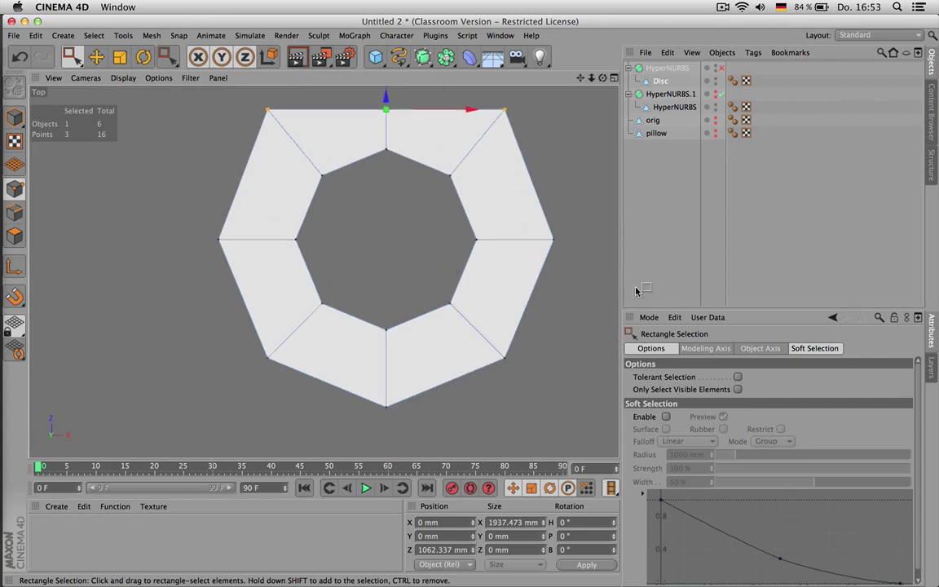
{"action": "left_click", "coordinate": [722, 68]}
{"action": "left_click", "coordinate": [721, 68]}
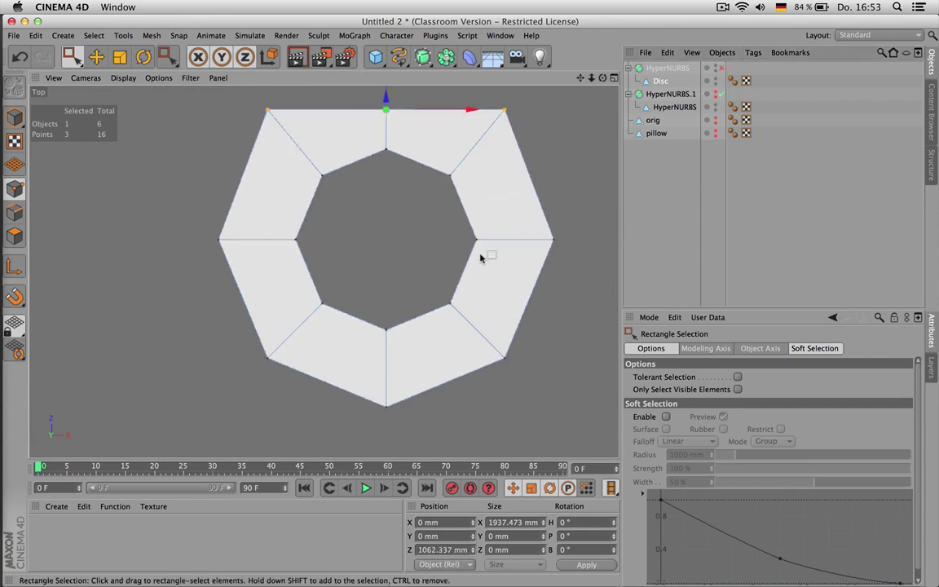
- Flatten the ring's three lower outer points by setting their Z size to 0
{"action": "left_click_drag", "start_coordinate": [220, 318], "coordinate": [530, 410]}
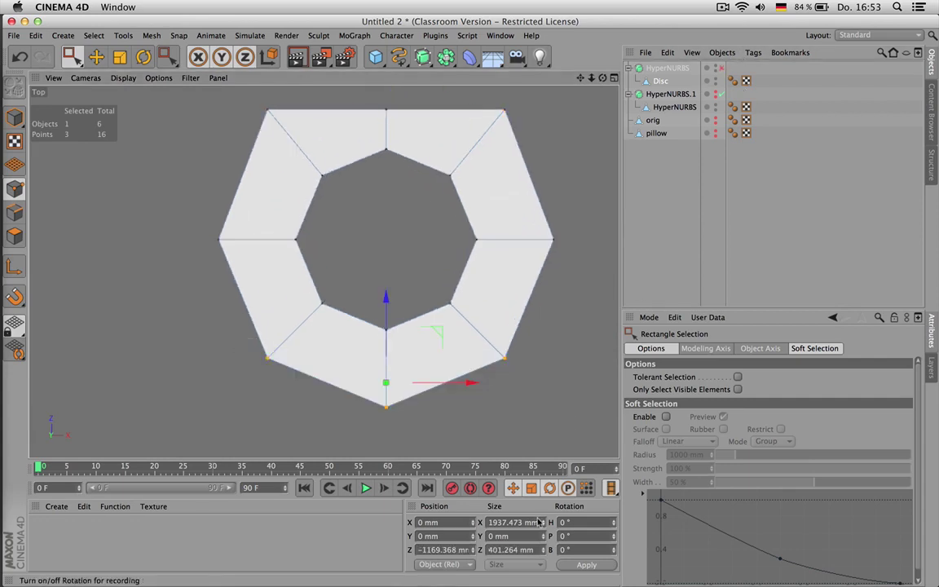
{"action": "left_click", "coordinate": [505, 550]}
{"action": "type", "text": "0"}
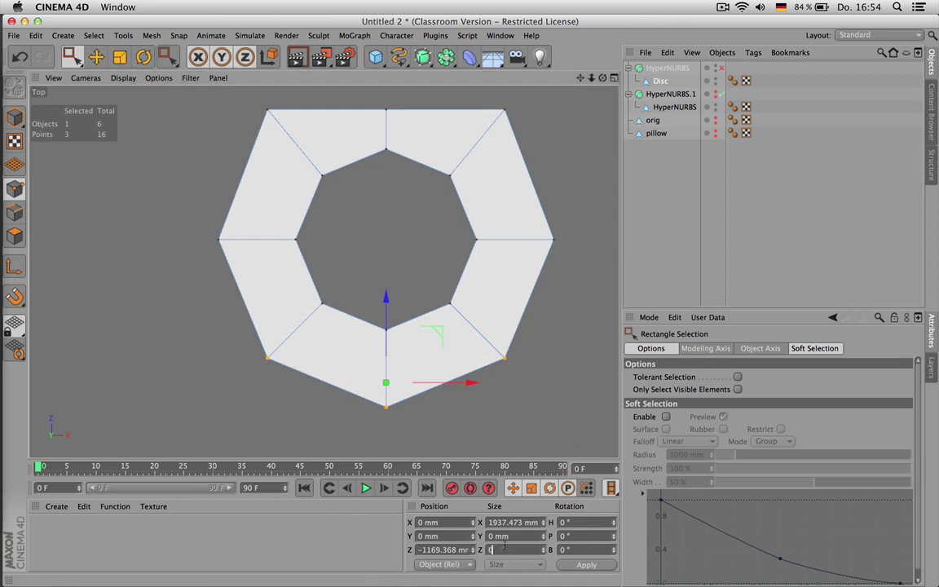
{"action": "key", "text": "Return"}
- Align the ring's three left outer points by setting their X size to 0
{"action": "left_click_drag", "start_coordinate": [173, 85], "coordinate": [287, 398]}
{"action": "left_click", "coordinate": [494, 523]}
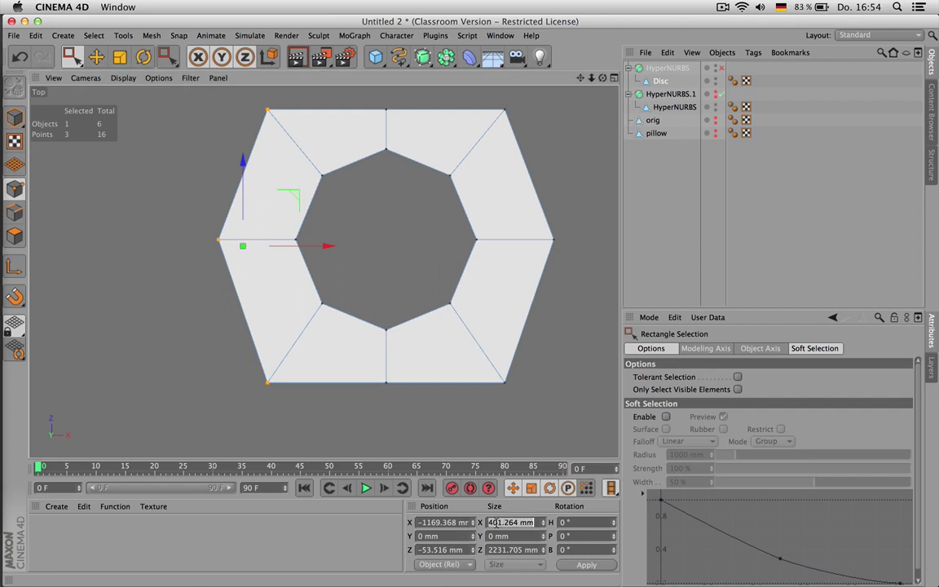
{"action": "type", "text": "0"}
{"action": "key", "text": "Return"}
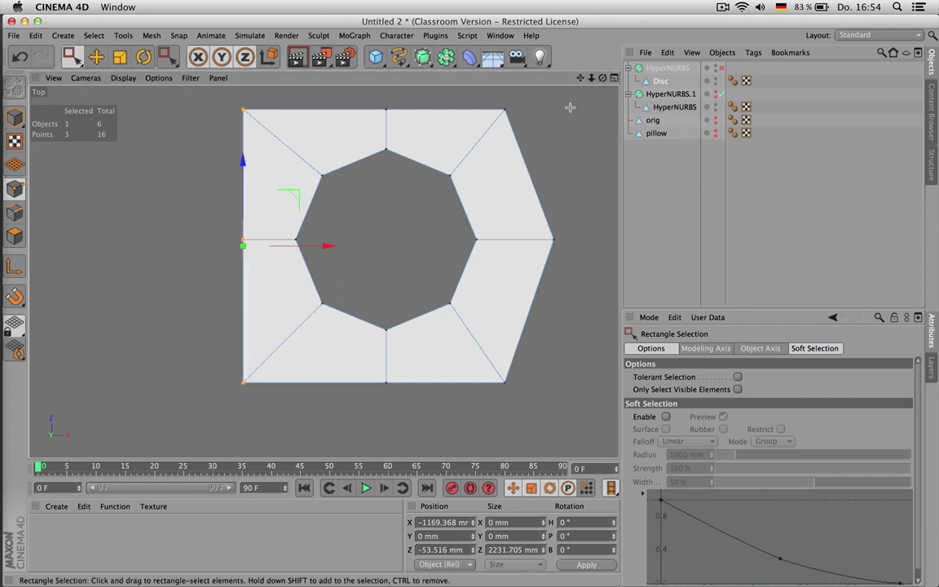
- Align the ring's three right outer points by setting their X size to 0
{"action": "left_click_drag", "start_coordinate": [571, 91], "coordinate": [488, 408]}
{"action": "left_click", "coordinate": [508, 523]}
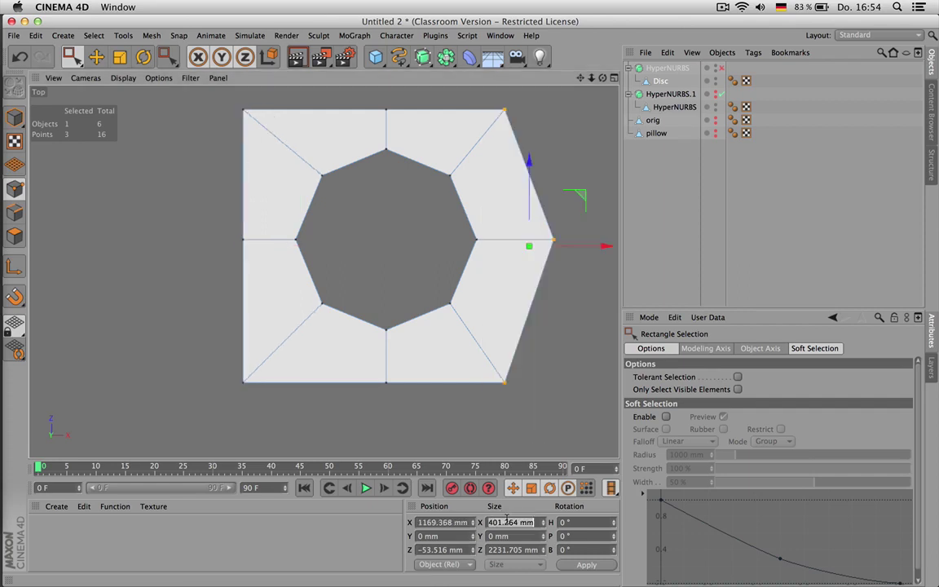
{"action": "type", "text": "0"}
{"action": "key", "text": "Return"}
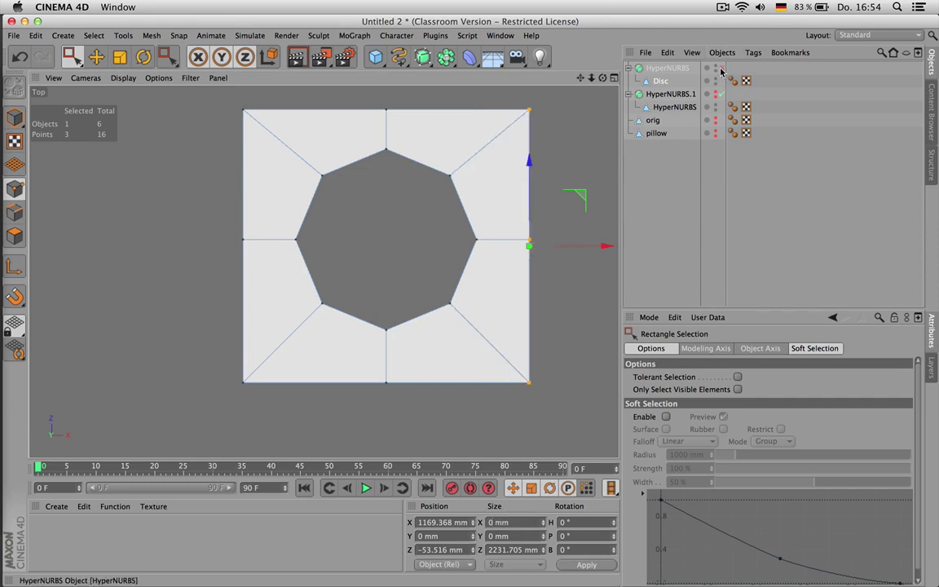
- Turn on the disc's HyperNURBS and extrude the plate's eight outer border edges outward by 170 mm in two bands
{"action": "left_click", "coordinate": [721, 67]}
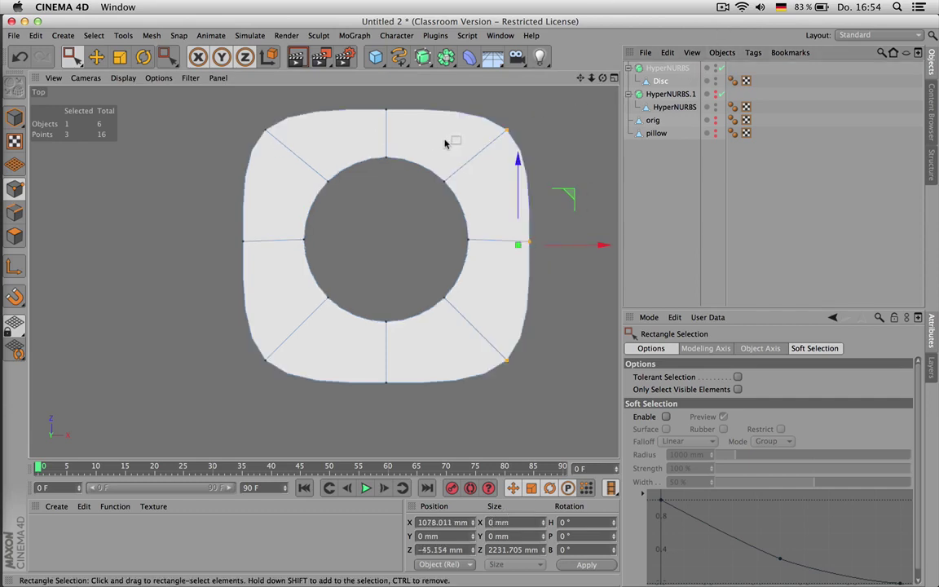
{"action": "left_click_drag", "start_coordinate": [72, 56], "coordinate": [98, 95]}
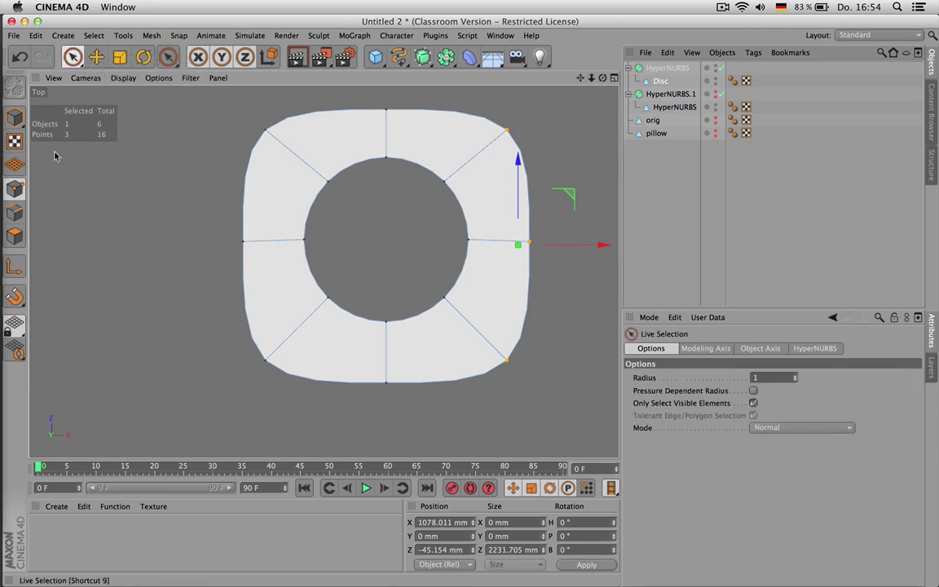
{"action": "left_click", "coordinate": [15, 212]}
{"action": "key", "text": "d"}
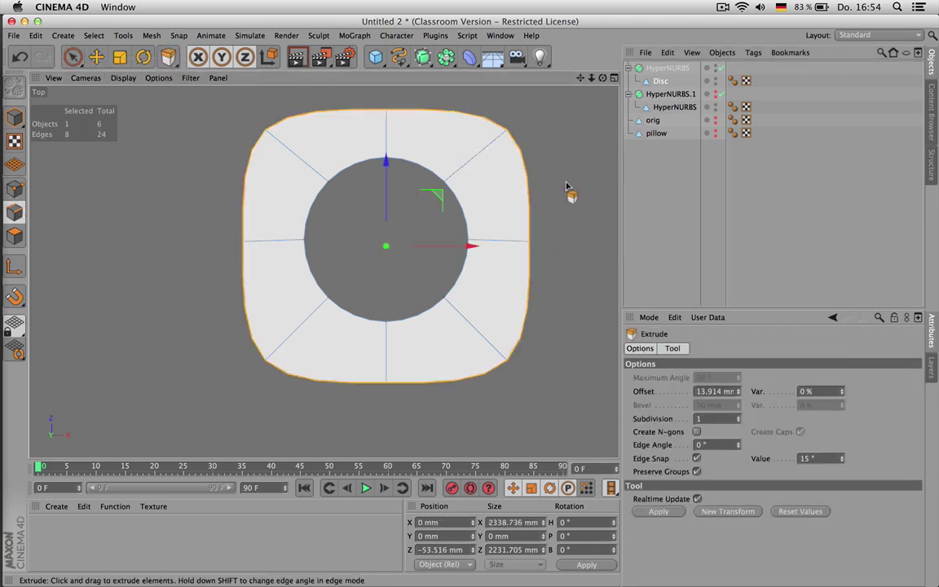
{"action": "left_click_drag", "start_coordinate": [568, 187], "coordinate": [583, 191]}
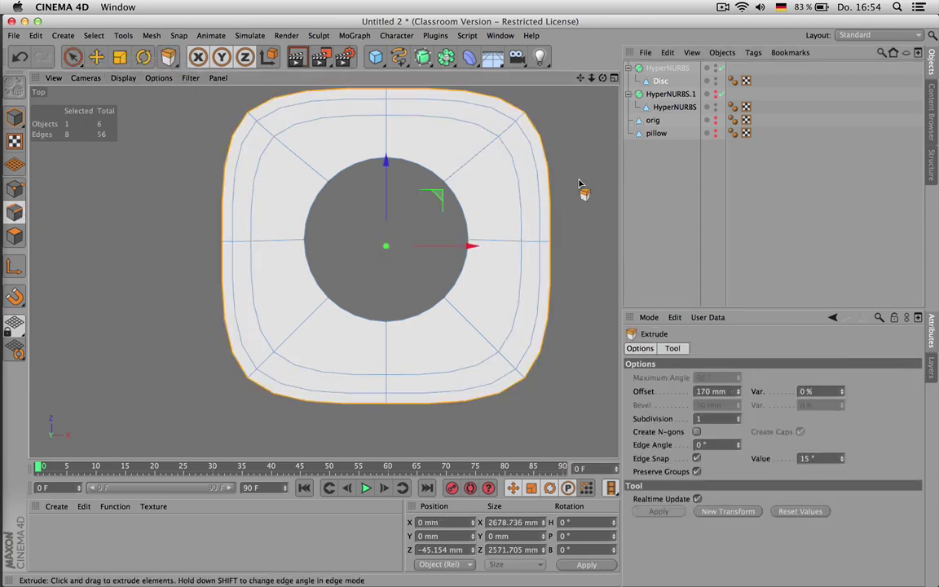
- Inspect the extruded border with the HyperNURBS off and on again, and undo the border extrusions
{"action": "left_click", "coordinate": [719, 69]}
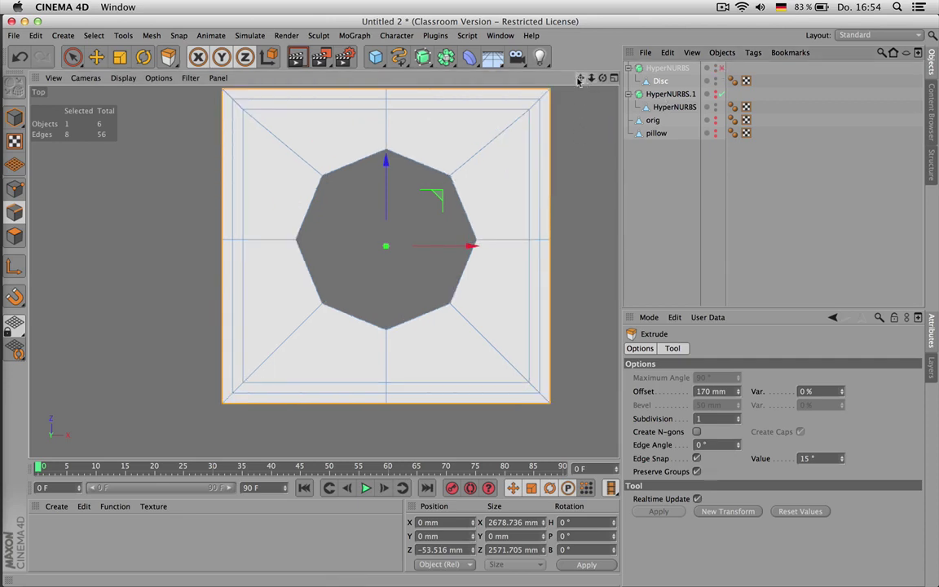
{"action": "left_click_drag", "start_coordinate": [578, 80], "coordinate": [562, 101]}
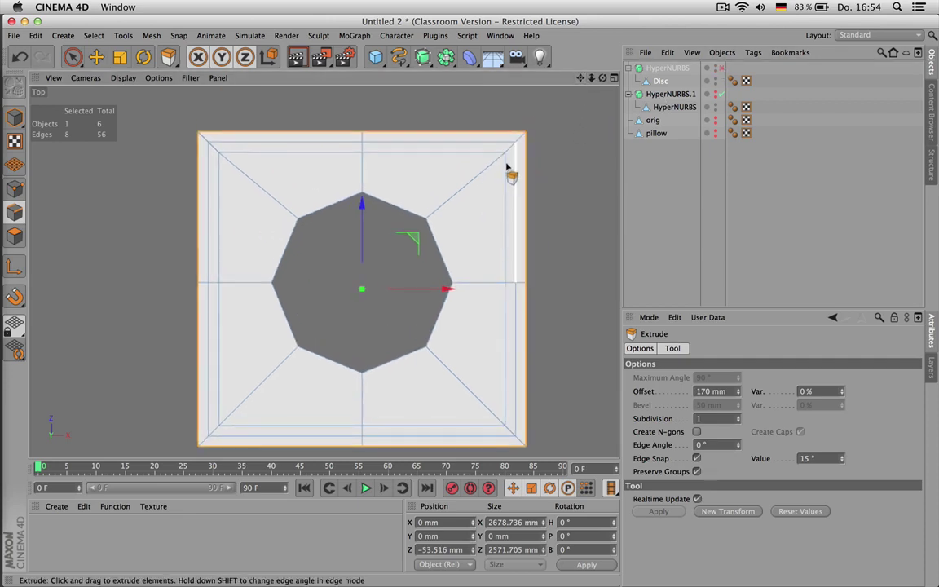
{"action": "left_click", "coordinate": [719, 68]}
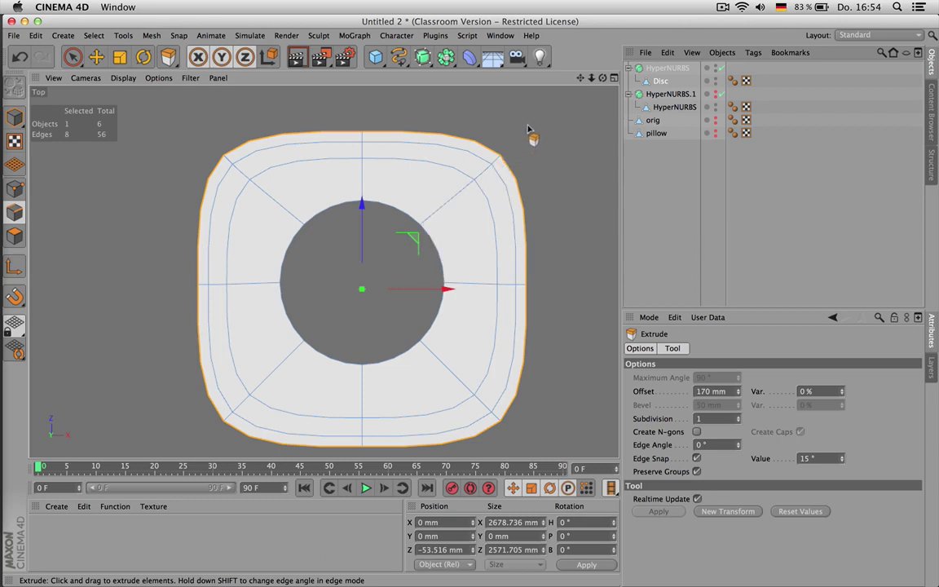
{"action": "key", "text": "ctrl+z"}
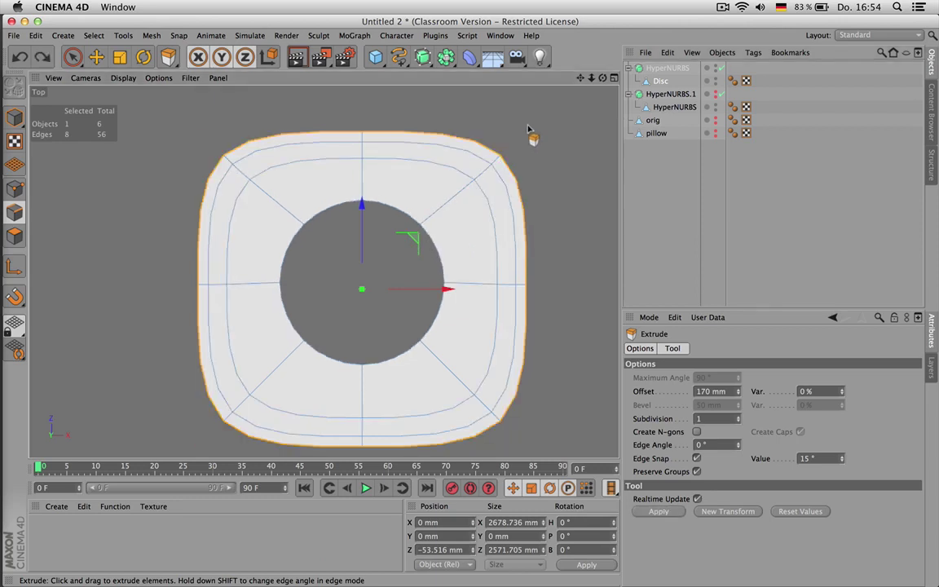
{"action": "key", "text": "ctrl+z"}
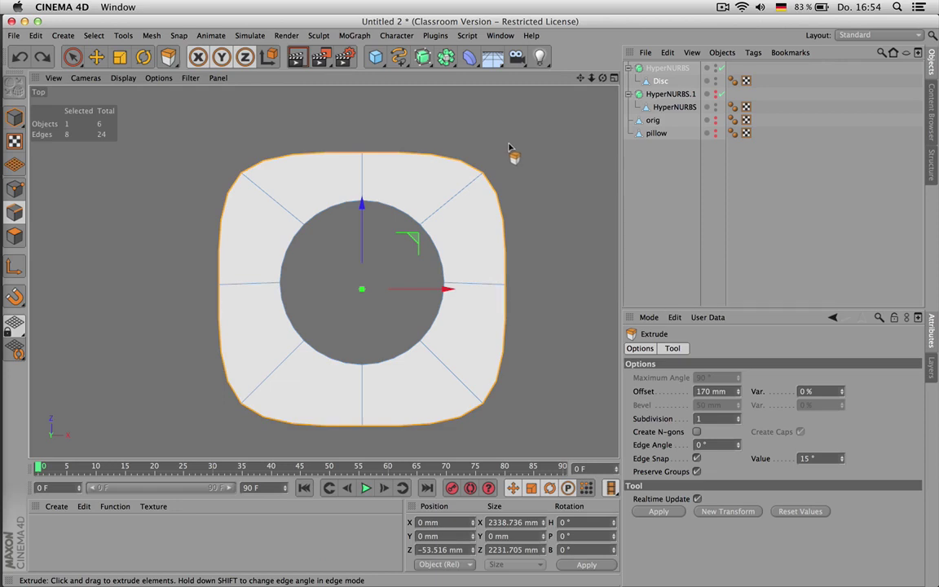
- Try a vertical Knife cut through the plate between the hole and its right side, and undo the cut
{"action": "scroll", "coordinate": [510, 148], "scroll_direction": "down", "scroll_amount": 1}
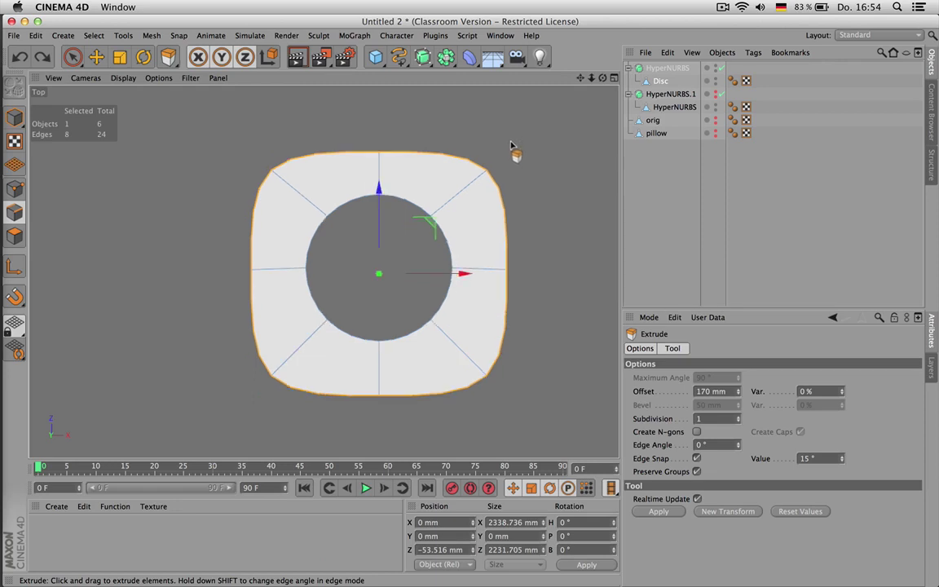
{"action": "scroll", "coordinate": [512, 147], "scroll_direction": "down", "scroll_amount": 1}
{"action": "key", "text": "k"}
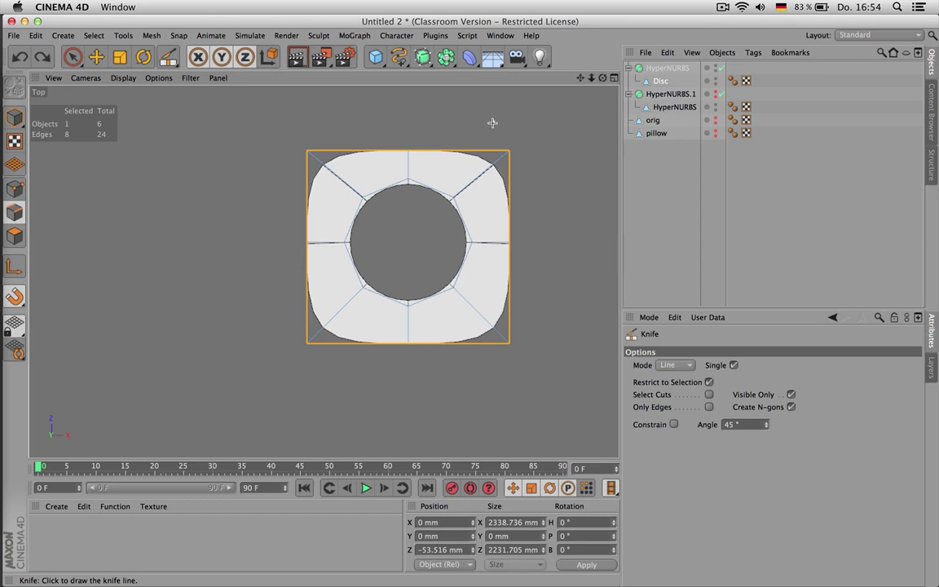
{"action": "left_click_drag", "start_coordinate": [492, 122], "coordinate": [484, 396]}
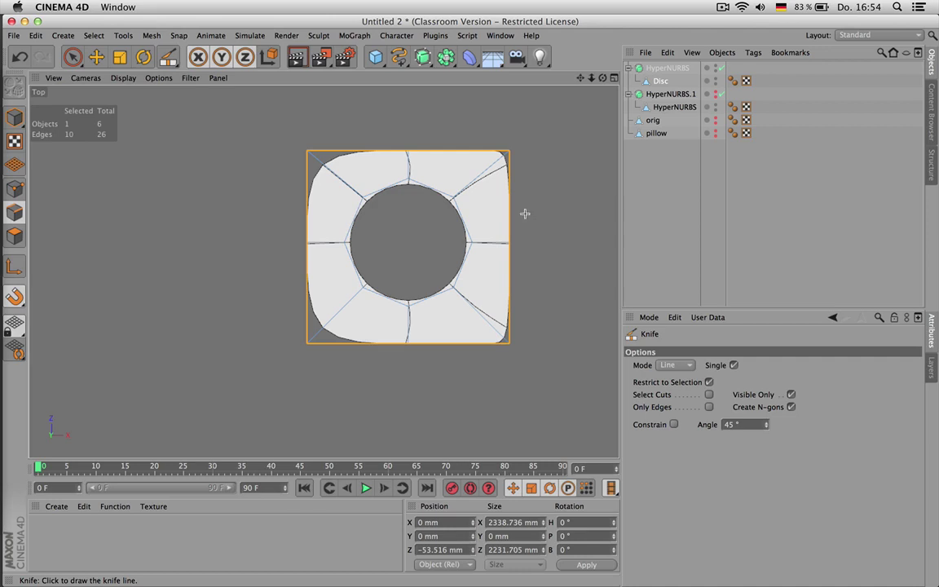
{"action": "key", "text": "super+z"}
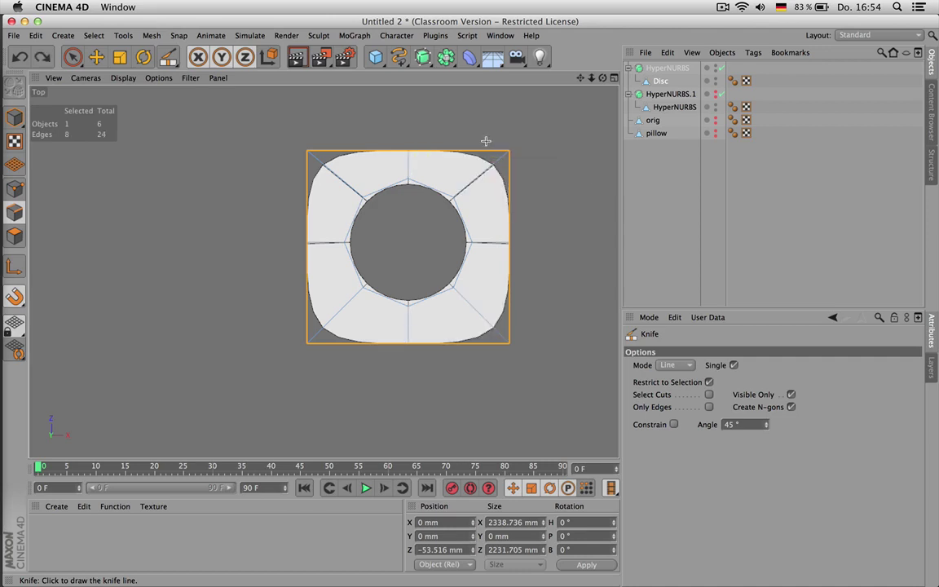
- Disable the Knife's Restrict to Selection option and cut the plate vertically close to its right and left sides
{"action": "left_click", "coordinate": [708, 382]}
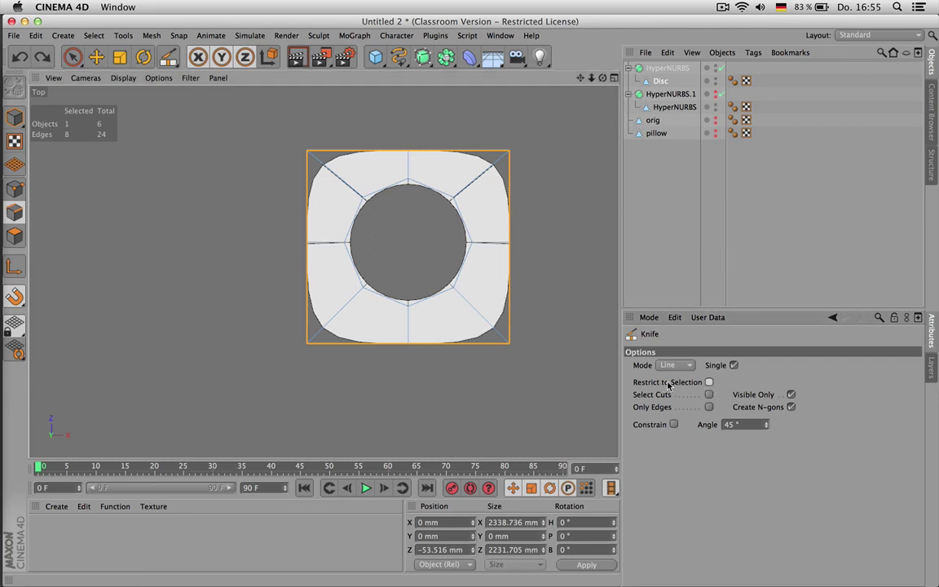
{"action": "left_click", "coordinate": [760, 396]}
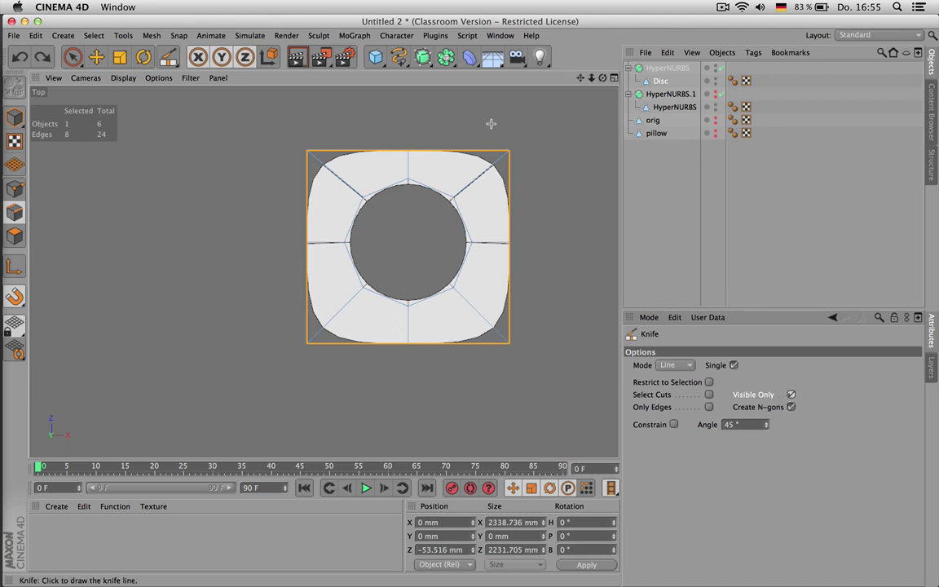
{"action": "mouse_move", "coordinate": [488, 121]}
{"action": "left_mouse_down"}
{"action": "mouse_move", "coordinate": [504, 183]}
{"action": "mouse_move", "coordinate": [517, 391]}
{"action": "left_mouse_up"}
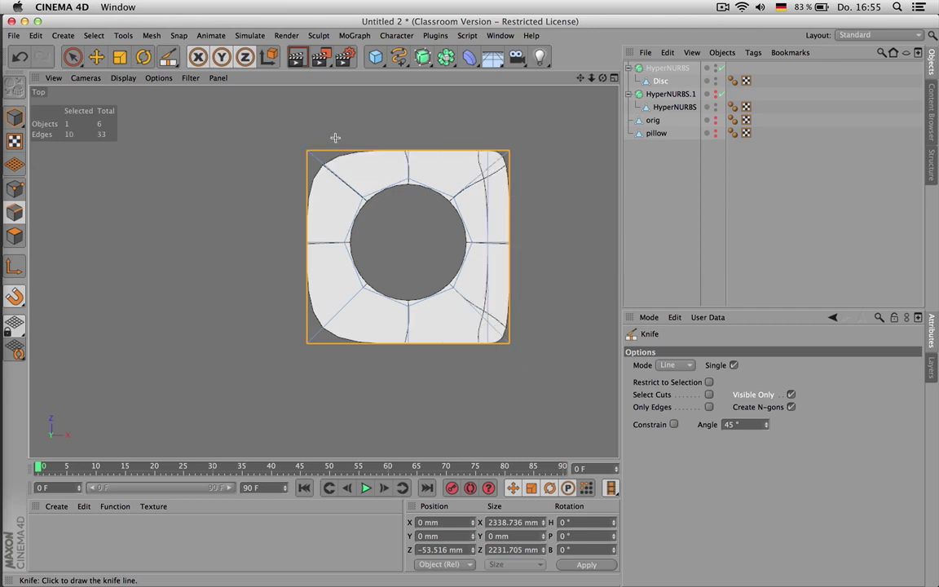
{"action": "left_click_drag", "start_coordinate": [321, 130], "coordinate": [324, 396]}
- Cut the plate horizontally between the hole and its upper and lower sides, redoing the first upper cut
{"action": "mouse_move", "coordinate": [289, 172]}
{"action": "left_mouse_down"}
{"action": "mouse_move", "coordinate": [495, 151]}
{"action": "mouse_move", "coordinate": [556, 169]}
{"action": "left_mouse_up"}
{"action": "key", "text": "super+z"}
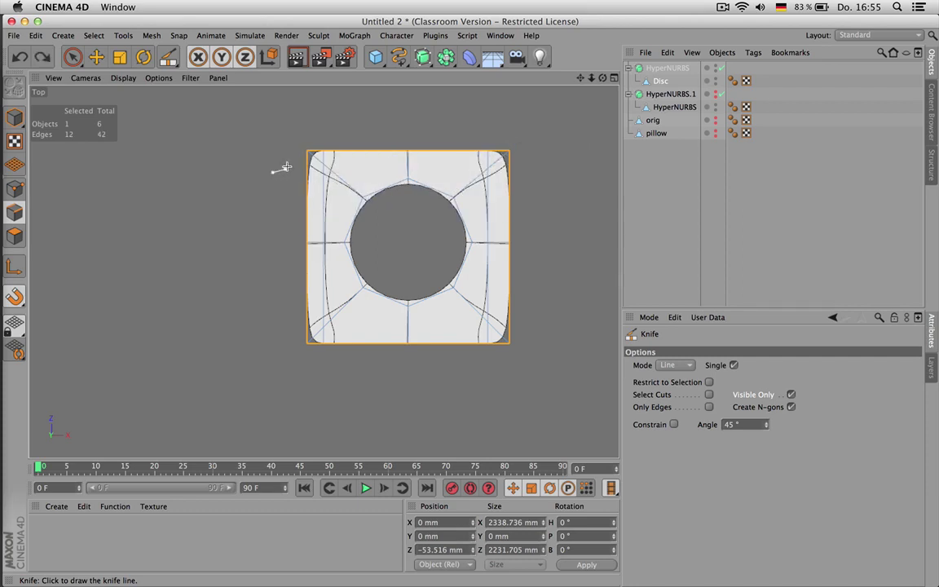
{"action": "left_click_drag", "start_coordinate": [286, 167], "coordinate": [557, 166]}
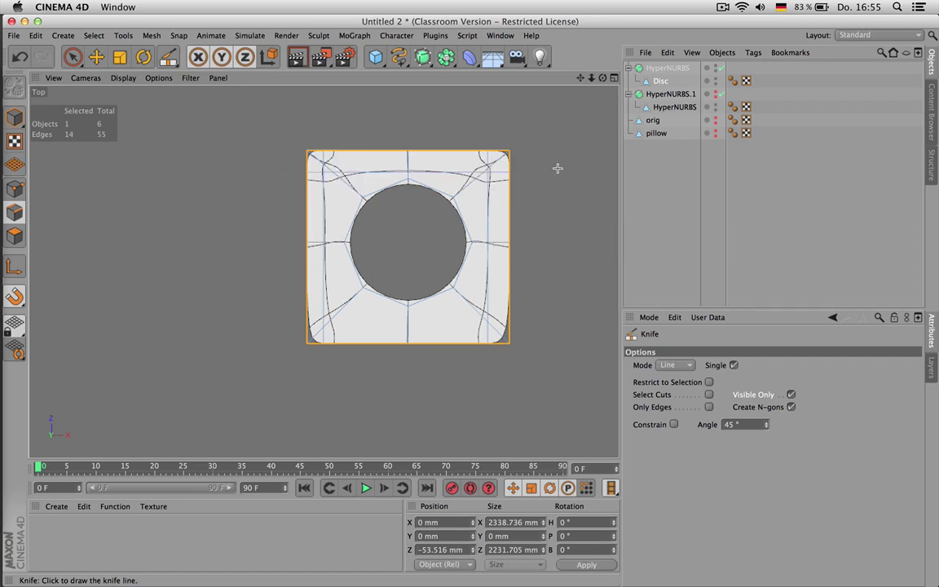
{"action": "left_click_drag", "start_coordinate": [276, 320], "coordinate": [567, 299]}
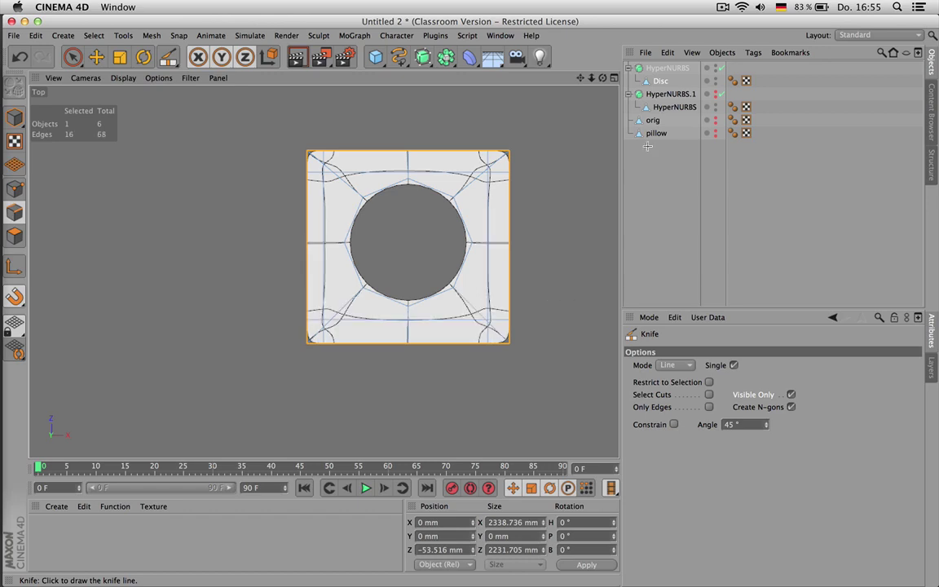
- Turn off the disc's HyperNURBS and weld the three clustered points near the plate's upper-left corner at the crossing of the cuts
{"action": "left_click", "coordinate": [720, 68]}
{"action": "scroll", "coordinate": [503, 161], "scroll_direction": "up", "scroll_amount": 3}
{"action": "scroll", "coordinate": [497, 181], "scroll_direction": "down", "scroll_amount": 1}
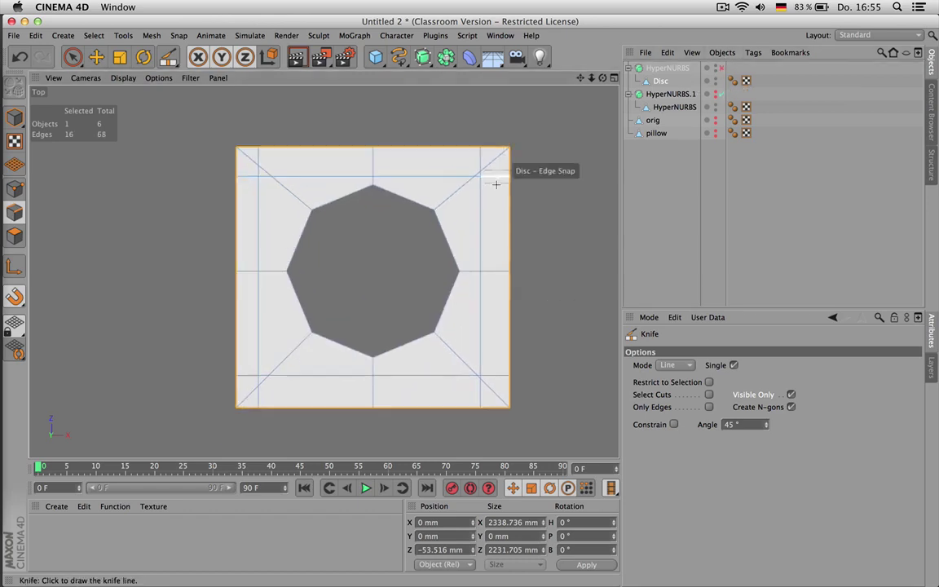
{"action": "left_click", "coordinate": [72, 56]}
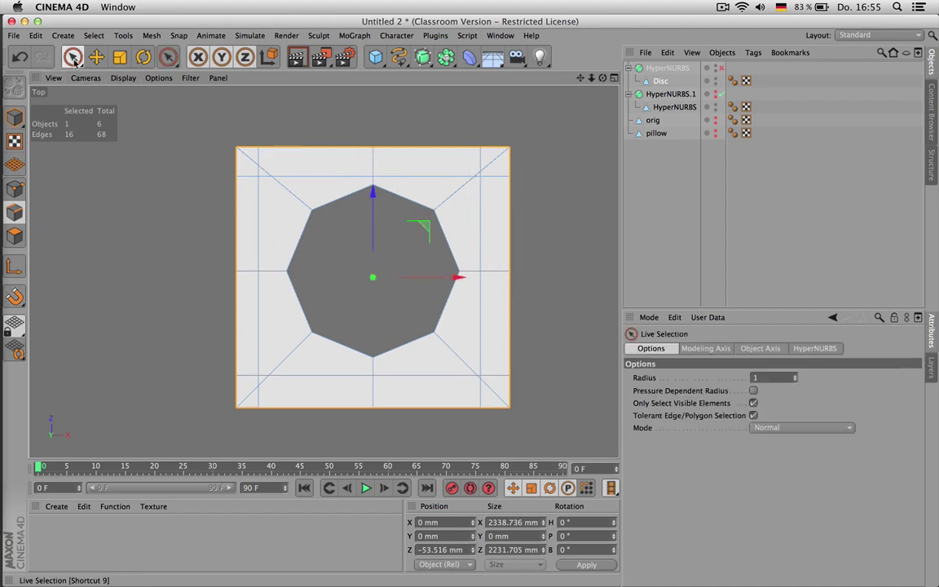
{"action": "left_click", "coordinate": [20, 188]}
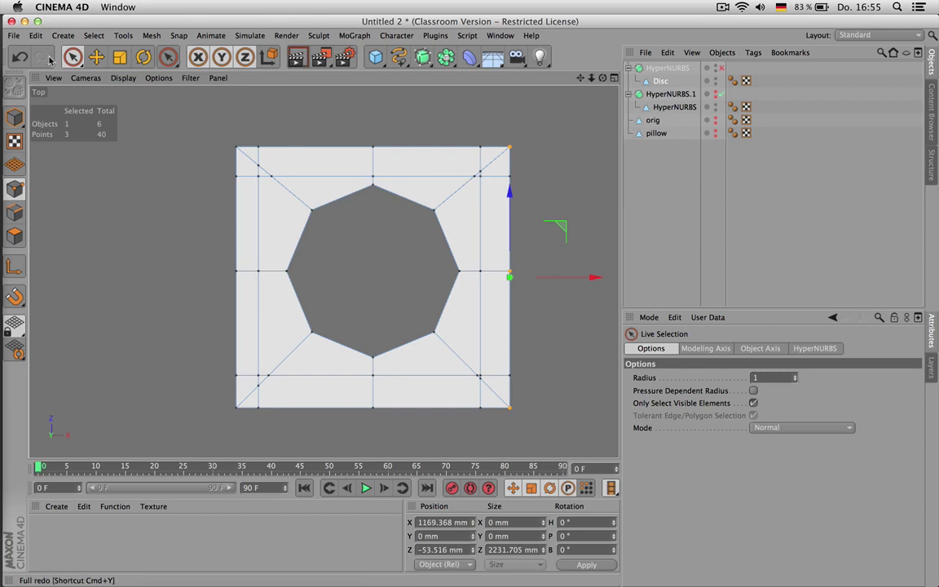
{"action": "left_click_drag", "start_coordinate": [72, 56], "coordinate": [115, 95]}
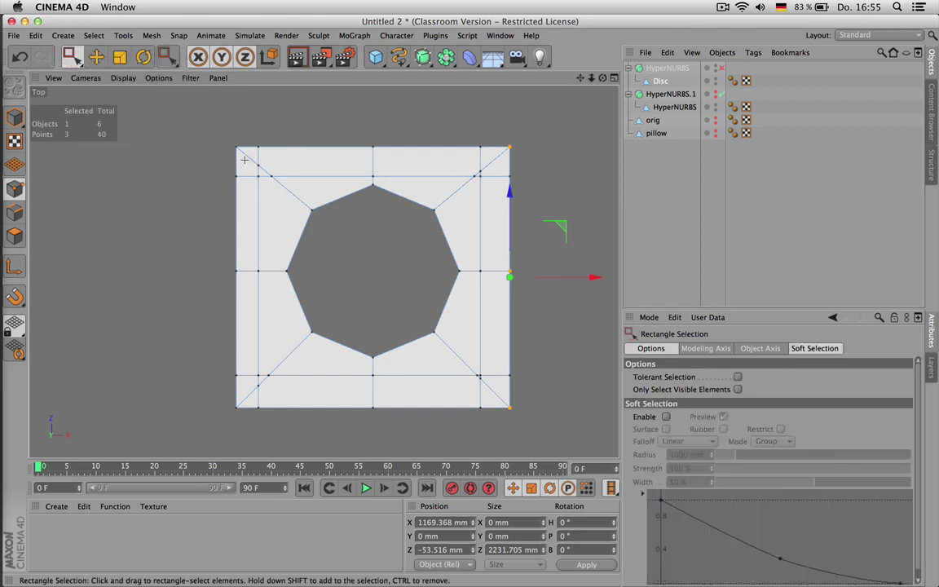
{"action": "left_click_drag", "start_coordinate": [275, 181], "coordinate": [274, 179]}
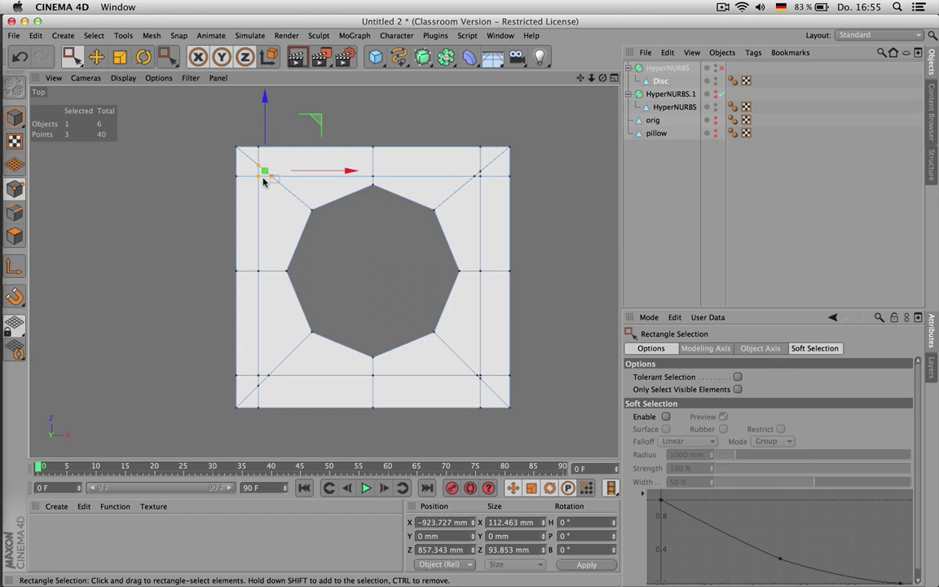
{"action": "key", "text": "m"}
{"action": "key", "text": "q"}
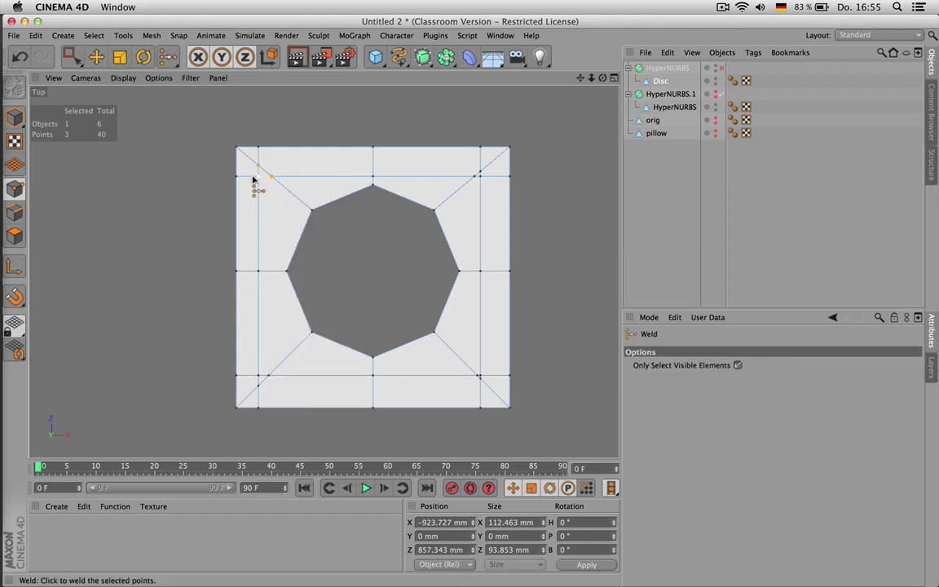
{"action": "left_click", "coordinate": [254, 177]}
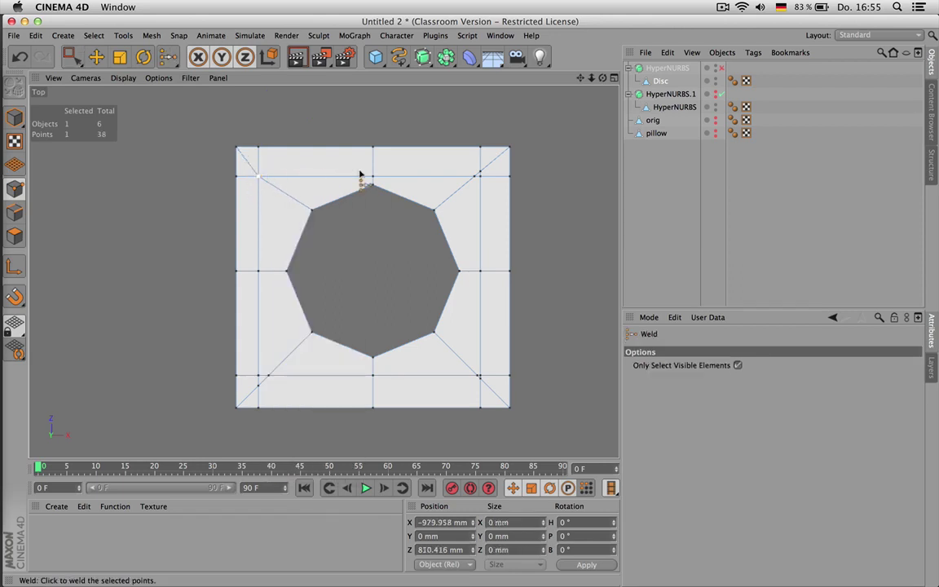
- Weld the three clustered points near the plate's upper-right corner into the crossing of the two cuts
{"action": "key", "text": "space"}
{"action": "left_click_drag", "start_coordinate": [461, 160], "coordinate": [491, 186]}
{"action": "key", "text": "m"}
{"action": "key", "text": "q"}
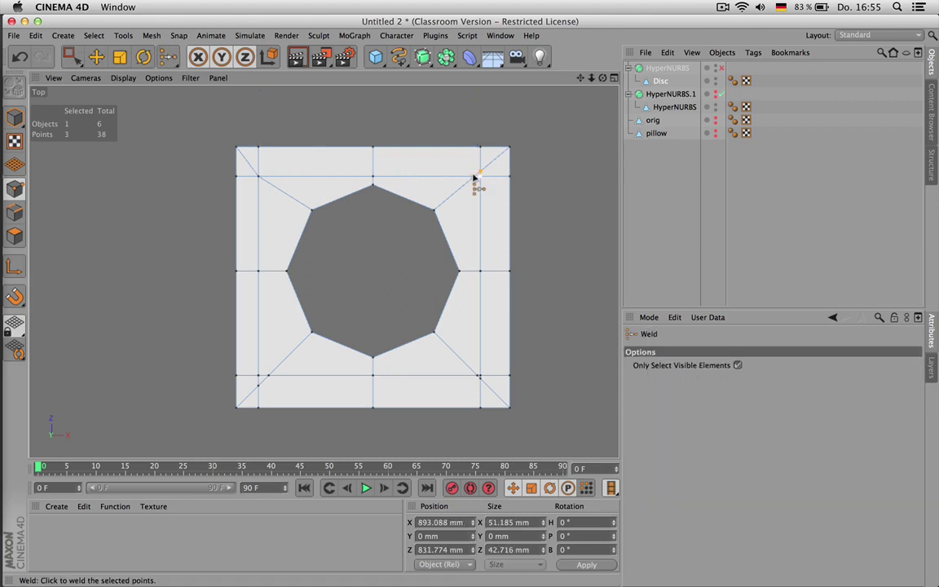
{"action": "left_click", "coordinate": [474, 176]}
- Weld the three clustered points near the plate's lower-left corner into the crossing of the two cuts
{"action": "key", "text": "space"}
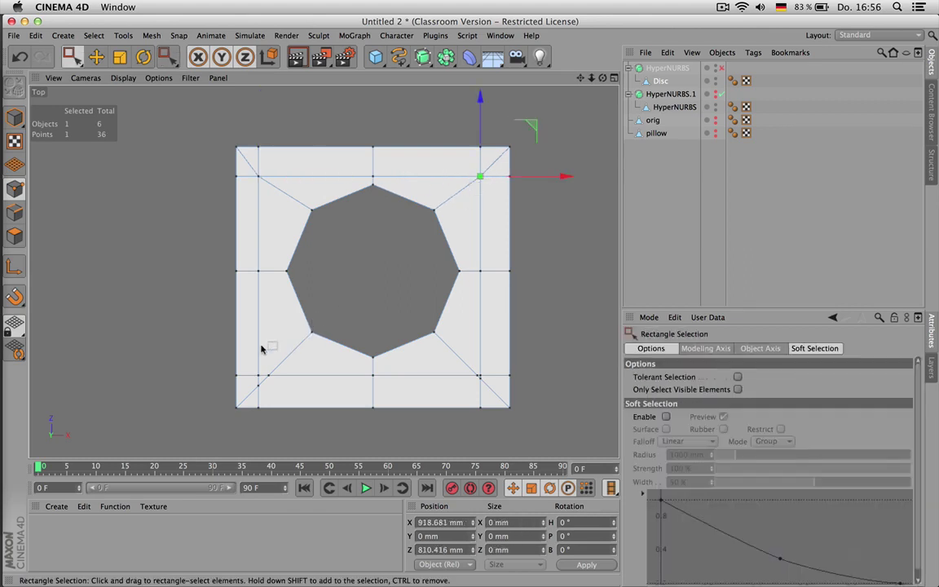
{"action": "left_click_drag", "start_coordinate": [247, 366], "coordinate": [265, 391]}
{"action": "key", "text": "m"}
{"action": "key", "text": "q"}
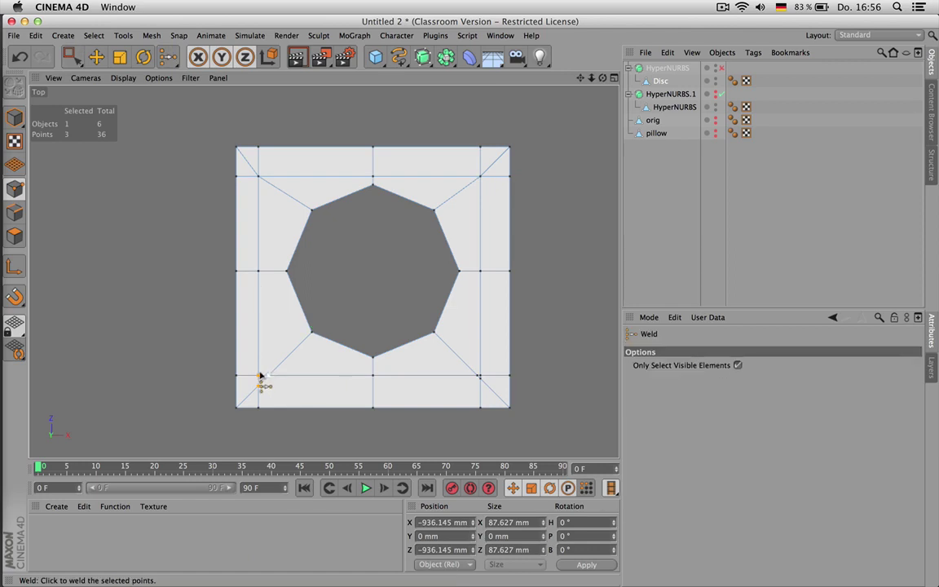
{"action": "left_click", "coordinate": [257, 376]}
- Weld the three clustered points near the plate's lower-right corner into the crossing of the two cuts
{"action": "key", "text": "space"}
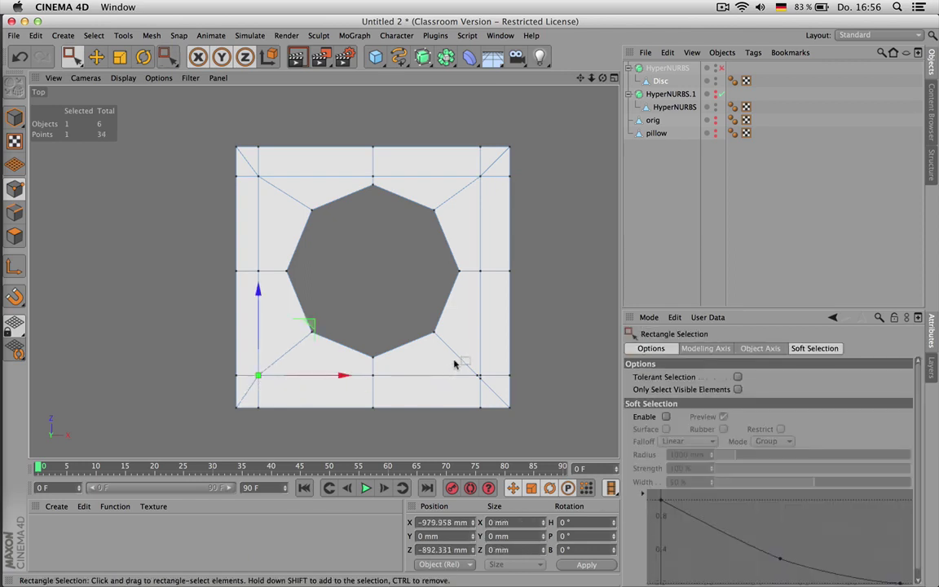
{"action": "left_click_drag", "start_coordinate": [488, 385], "coordinate": [488, 388]}
{"action": "key", "text": "m"}
{"action": "key", "text": "q"}
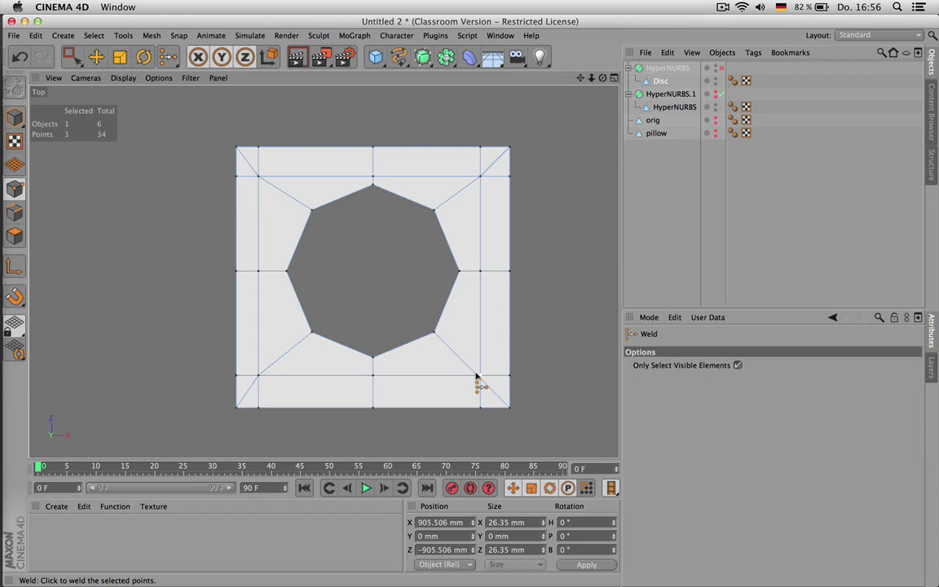
{"action": "left_click", "coordinate": [477, 377]}
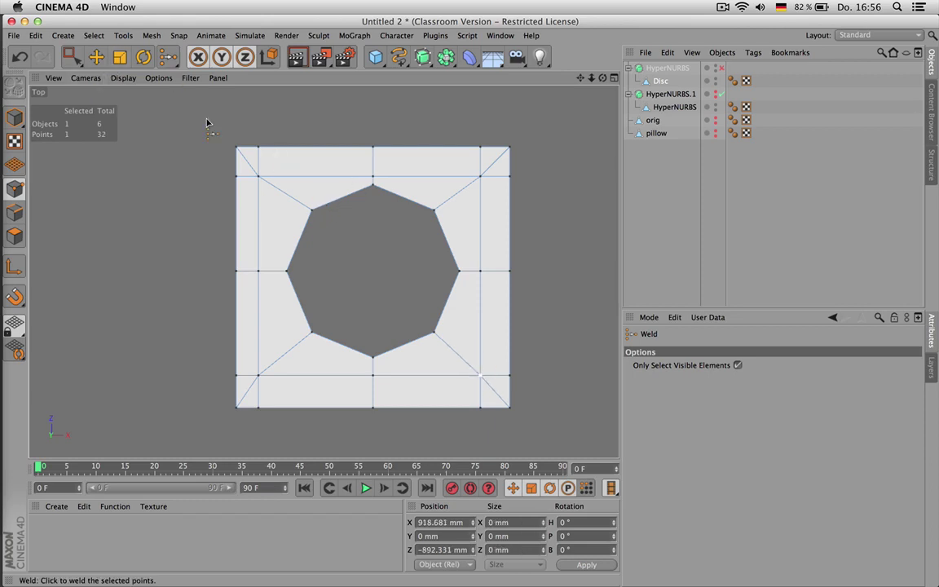
- Select the two triangular polygons in the plate's upper-left corner with Live Selection in polygon mode
{"action": "left_click_drag", "start_coordinate": [70, 55], "coordinate": [96, 74]}
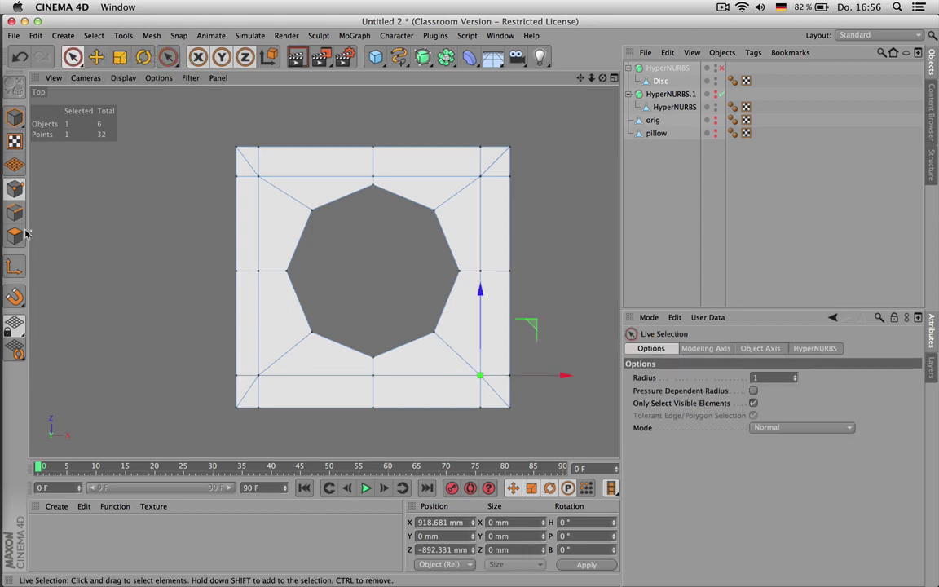
{"action": "left_click", "coordinate": [15, 236]}
{"action": "left_click", "coordinate": [247, 167]}
{"action": "left_click_drag", "start_coordinate": [247, 167], "coordinate": [288, 186]}
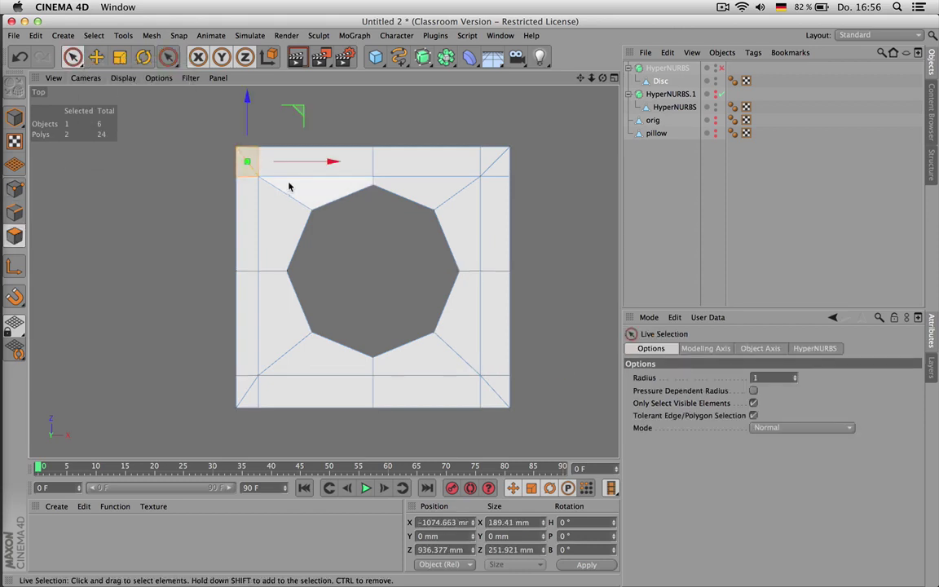
{"action": "scroll", "coordinate": [247, 160], "scroll_direction": "up", "scroll_amount": 4}
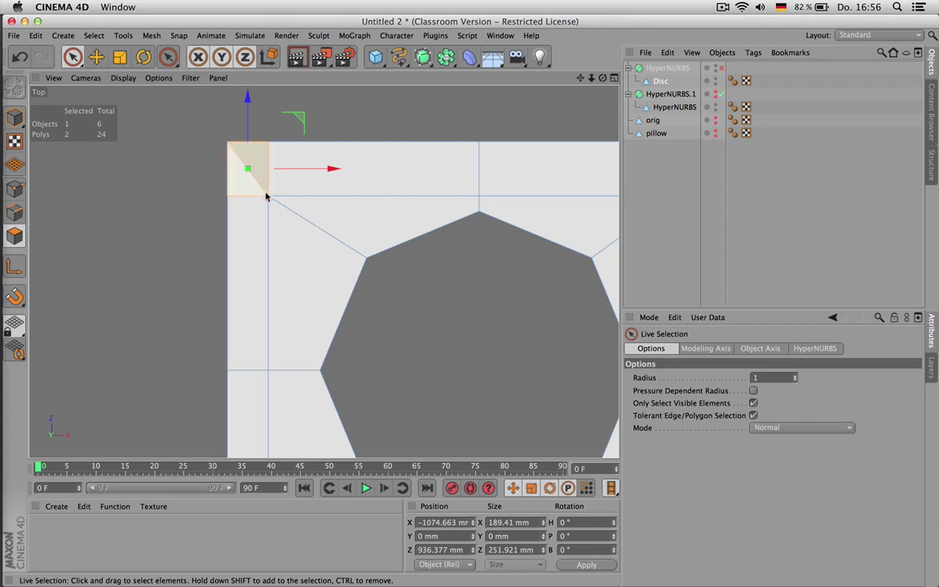
- Melt the two selected triangles in the plate's upper-left corner into a single quad
{"action": "key", "text": "u"}
{"action": "key", "text": "z"}
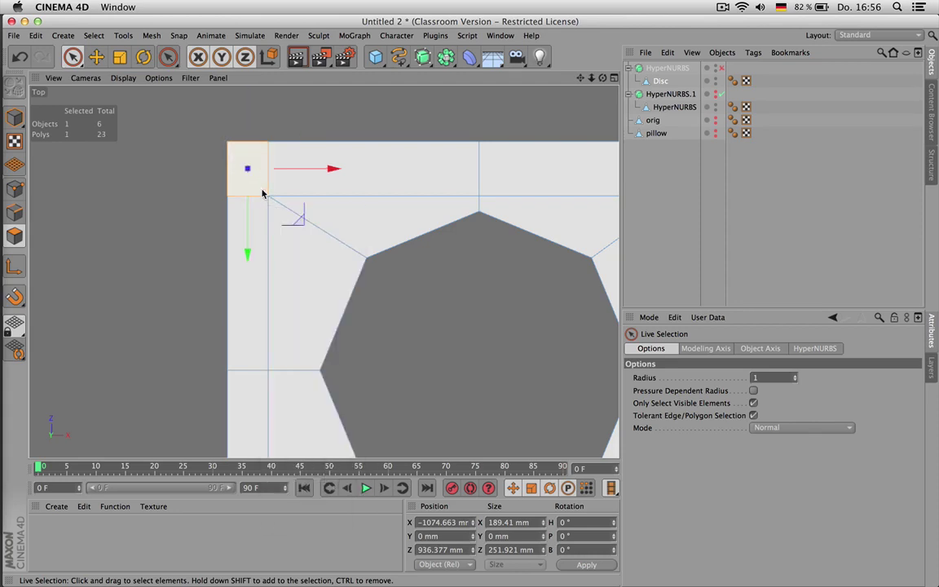
{"action": "scroll", "coordinate": [263, 192], "scroll_direction": "down", "scroll_amount": 4}
{"action": "scroll", "coordinate": [456, 181], "scroll_direction": "down", "scroll_amount": 1}
{"action": "key", "text": "m"}
{"action": "key", "text": "q"}
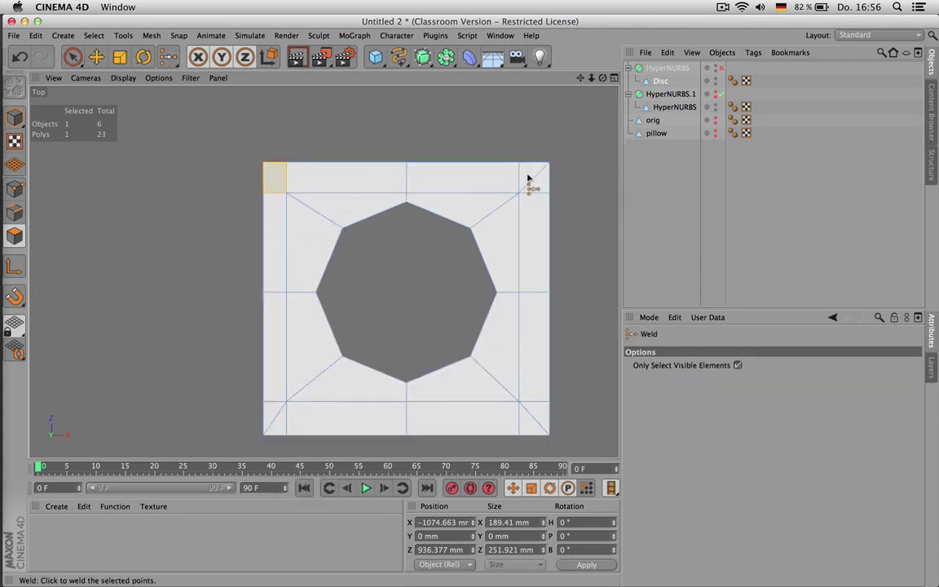
- Select the two triangles in the plate's upper-right corner and melt them into one quad
{"action": "left_click", "coordinate": [530, 176]}
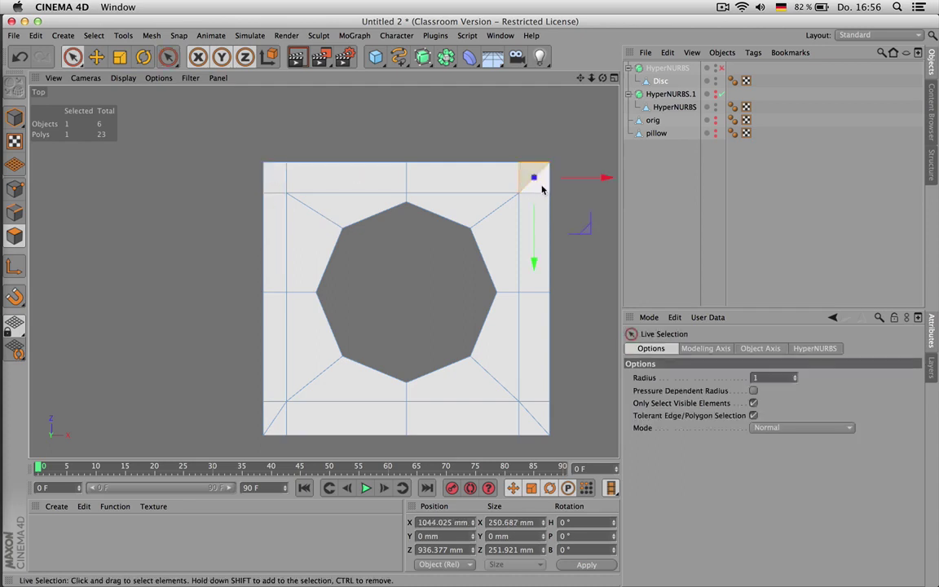
{"action": "left_click", "coordinate": [545, 191], "text": "shift"}
{"action": "key", "text": "u"}
{"action": "key", "text": "z"}
- Rectangle-select the two triangles in the plate's lower-left corner and melt them into one quad
{"action": "scroll", "coordinate": [304, 241], "scroll_direction": "down", "scroll_amount": 2}
{"action": "key", "text": "0"}
{"action": "left_click_drag", "start_coordinate": [230, 327], "coordinate": [303, 402]}
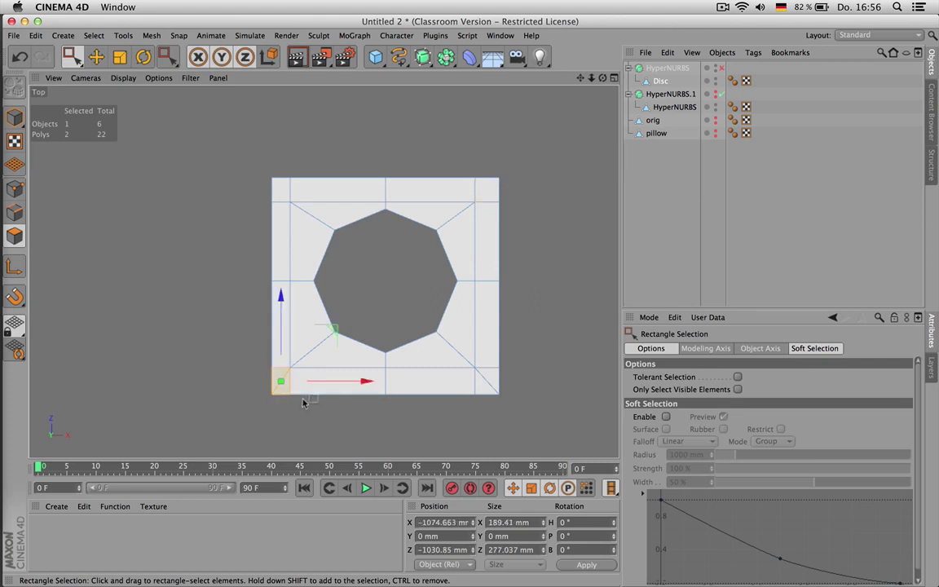
{"action": "key", "text": "u"}
{"action": "key", "text": "z"}
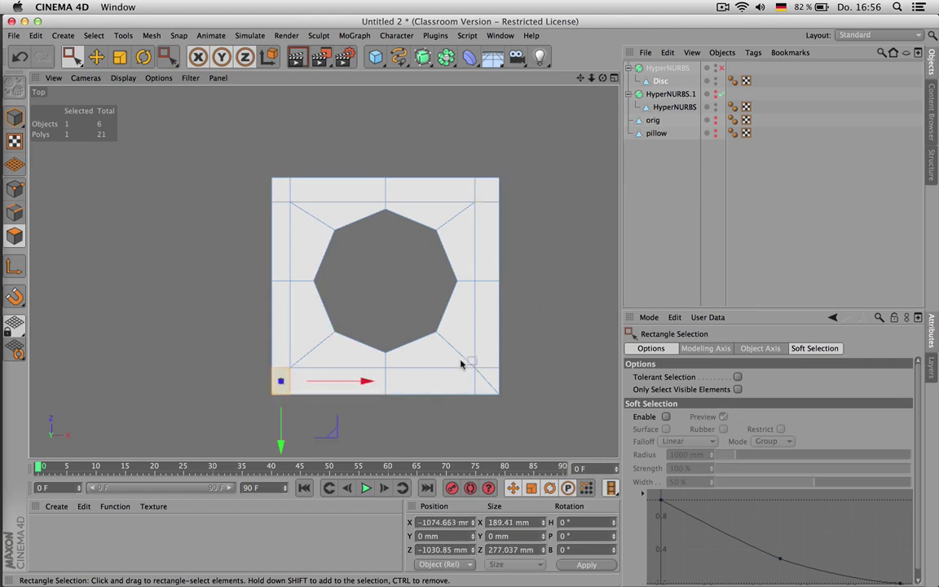
- Try rectangle-selecting the plate's lower-right corner triangles with Tolerant Selection enabled
{"action": "left_click_drag", "start_coordinate": [463, 359], "coordinate": [506, 399]}
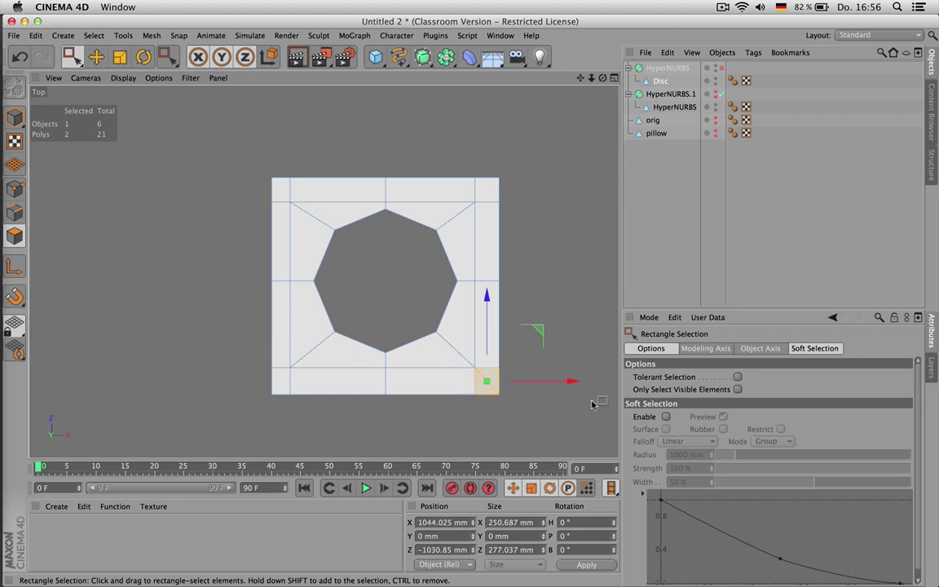
{"action": "left_click", "coordinate": [738, 377]}
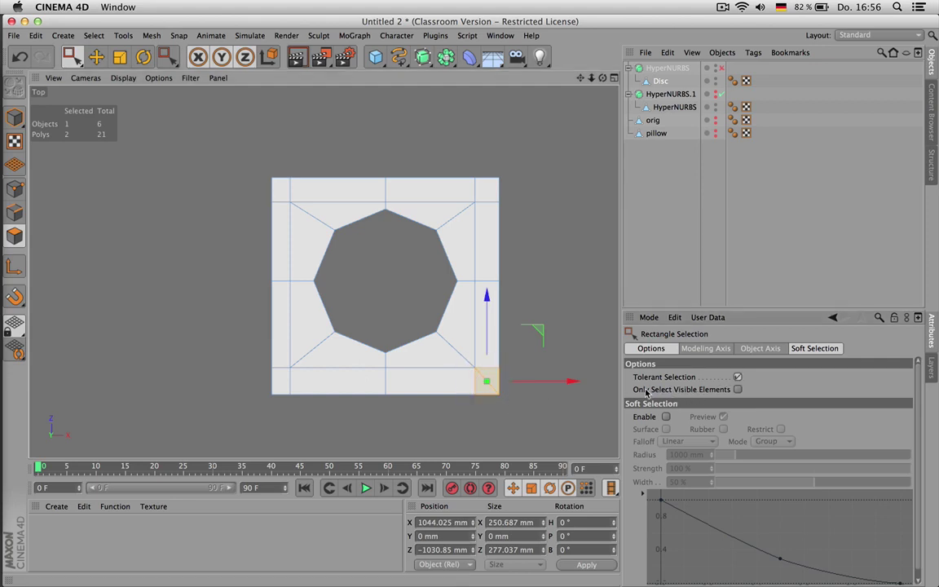
{"action": "left_click_drag", "start_coordinate": [463, 359], "coordinate": [507, 402]}
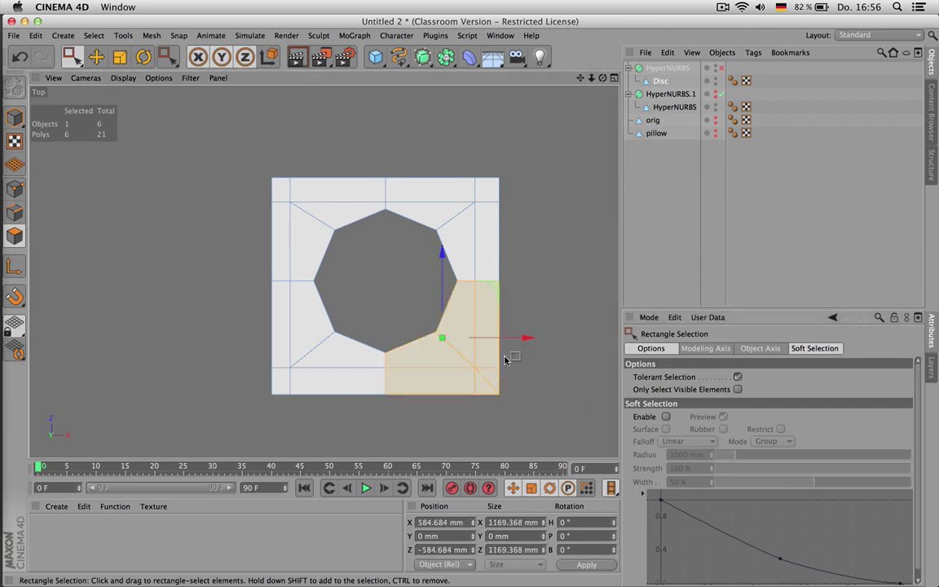
{"action": "left_click_drag", "start_coordinate": [506, 362], "coordinate": [465, 400]}
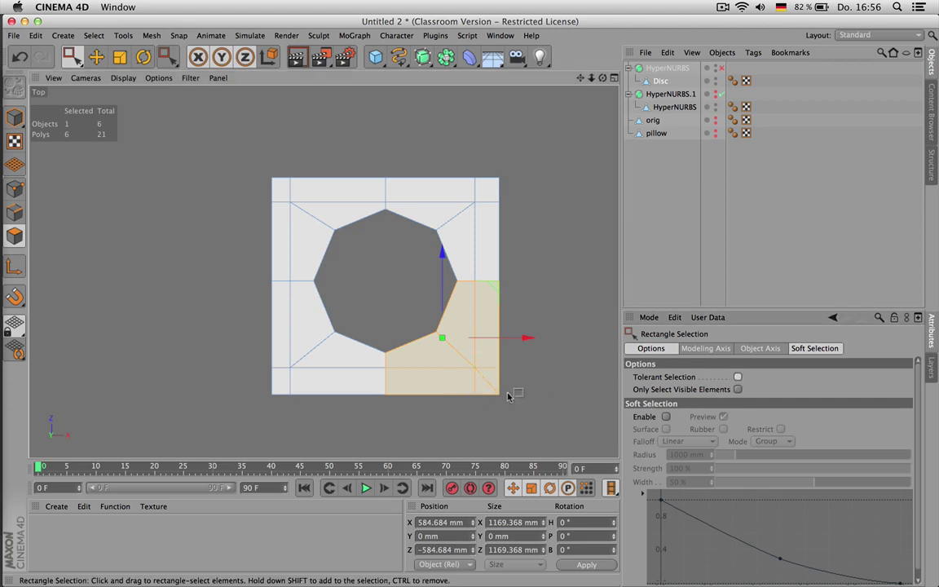
- With Tolerant Selection off, rectangle-select the two triangles in the plate's lower-right corner and melt them into one quad
{"action": "left_click_drag", "start_coordinate": [511, 405], "coordinate": [468, 362]}
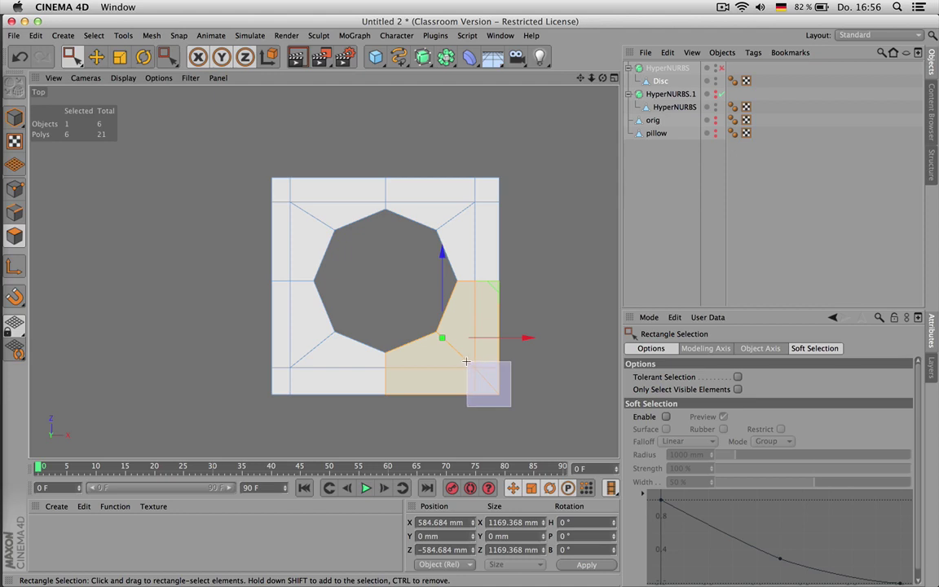
{"action": "left_click_drag", "start_coordinate": [467, 361], "coordinate": [464, 364]}
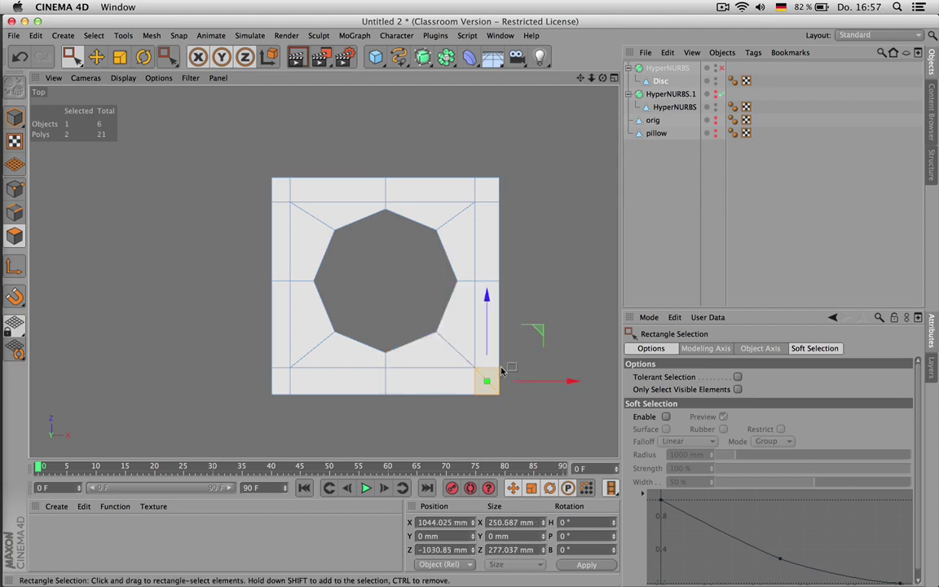
{"action": "key", "text": "u"}
{"action": "key", "text": "z"}
- Turn on the HyperNURBS above Disc to smooth the plate, and select the plate's lower-right corner polygon
{"action": "left_click", "coordinate": [672, 166]}
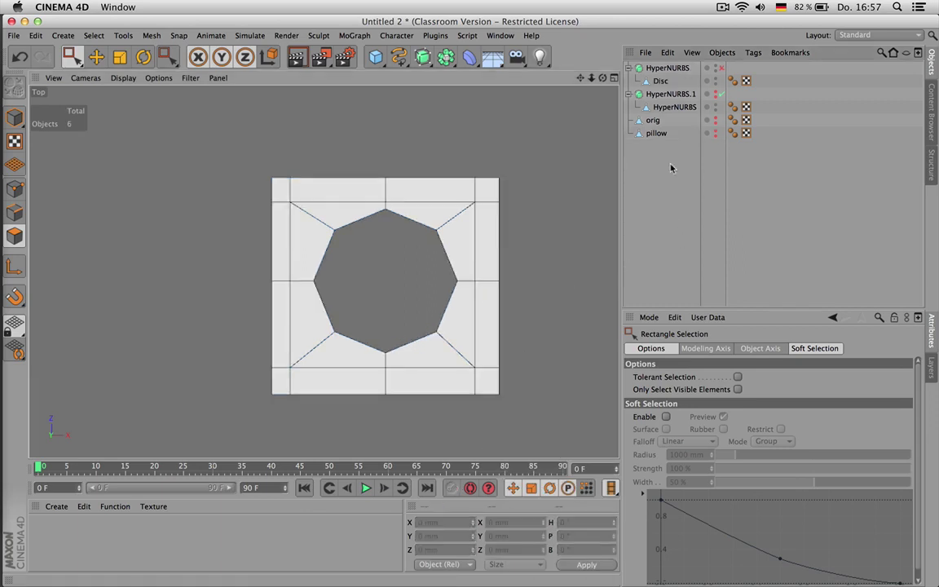
{"action": "left_click", "coordinate": [720, 68]}
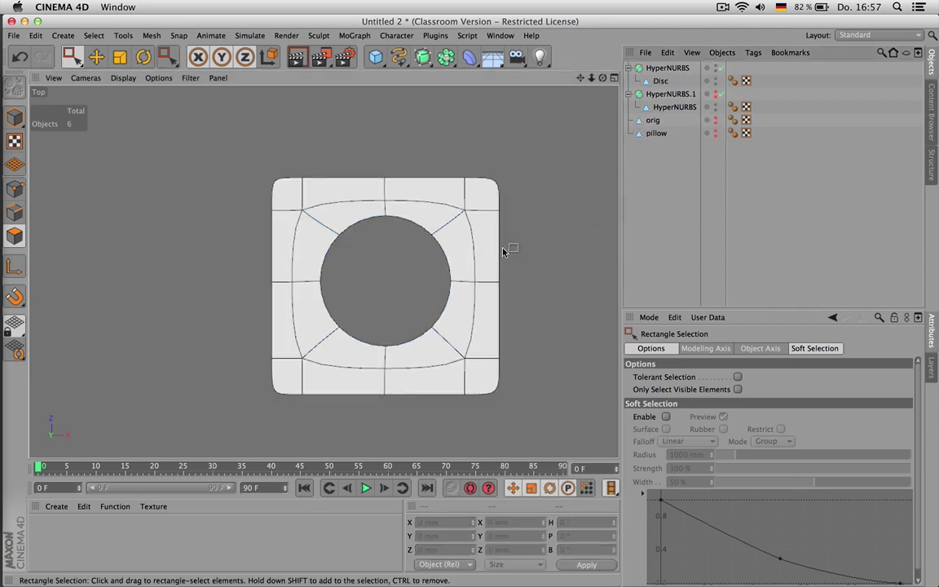
{"action": "left_click", "coordinate": [480, 376]}
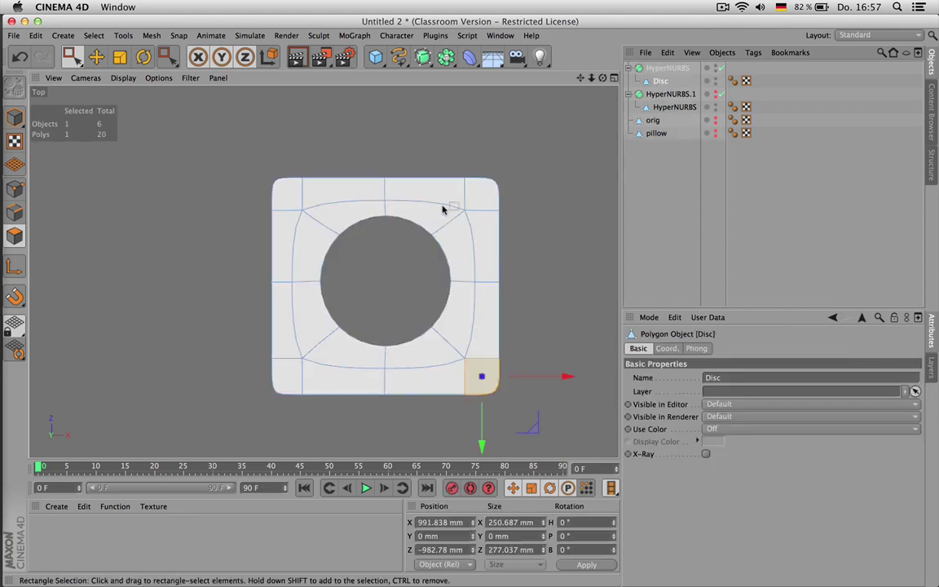
- In point mode, select the five points of the left vertical support cut and set their X position to about -900 mm
{"action": "left_click", "coordinate": [15, 188]}
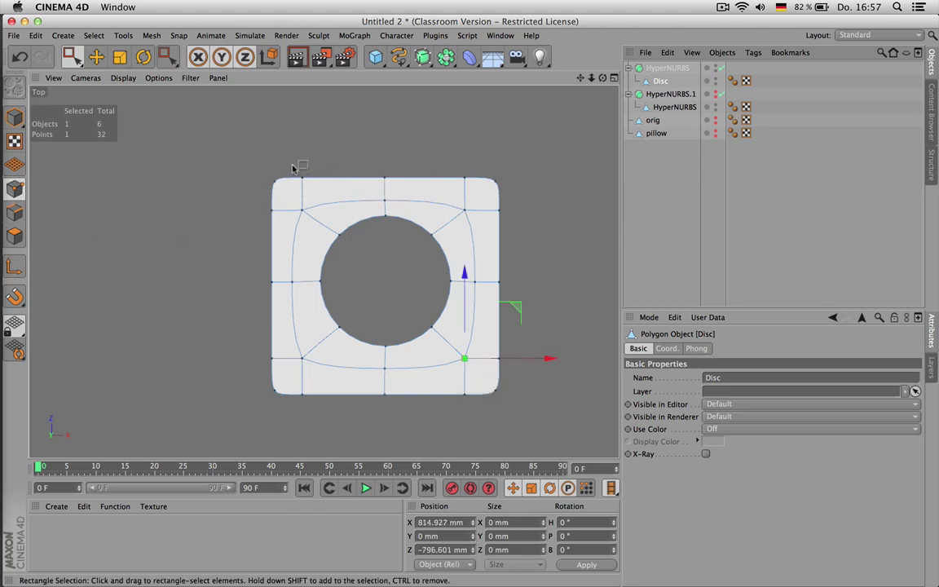
{"action": "left_click_drag", "start_coordinate": [289, 161], "coordinate": [314, 420]}
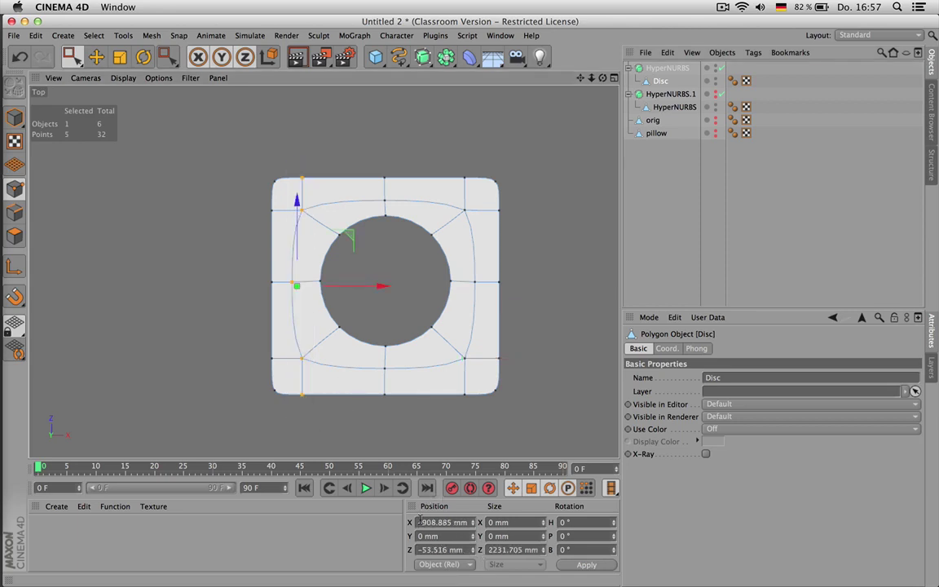
{"action": "left_click_drag", "start_coordinate": [421, 523], "coordinate": [473, 524]}
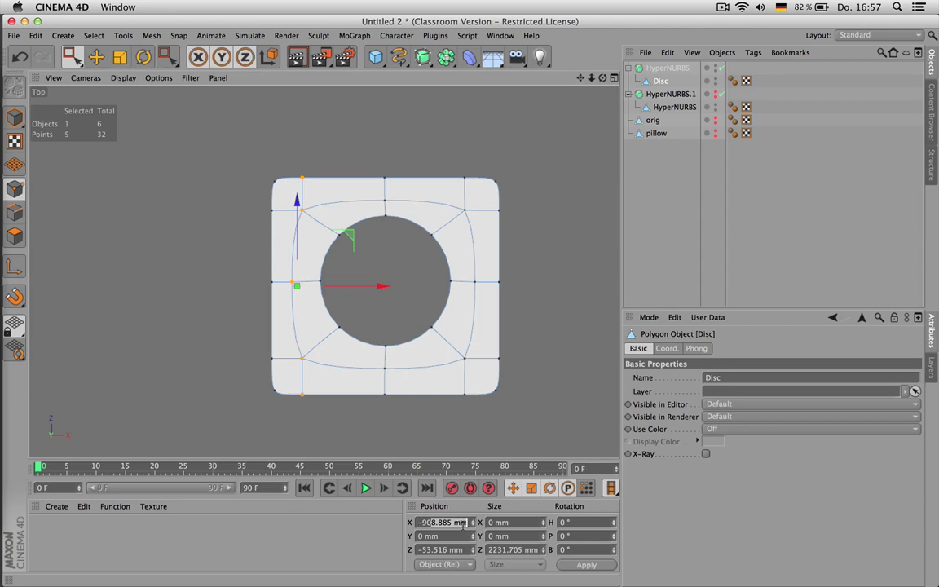
{"action": "type", "text": "2.777"}
{"action": "key", "text": "Return"}
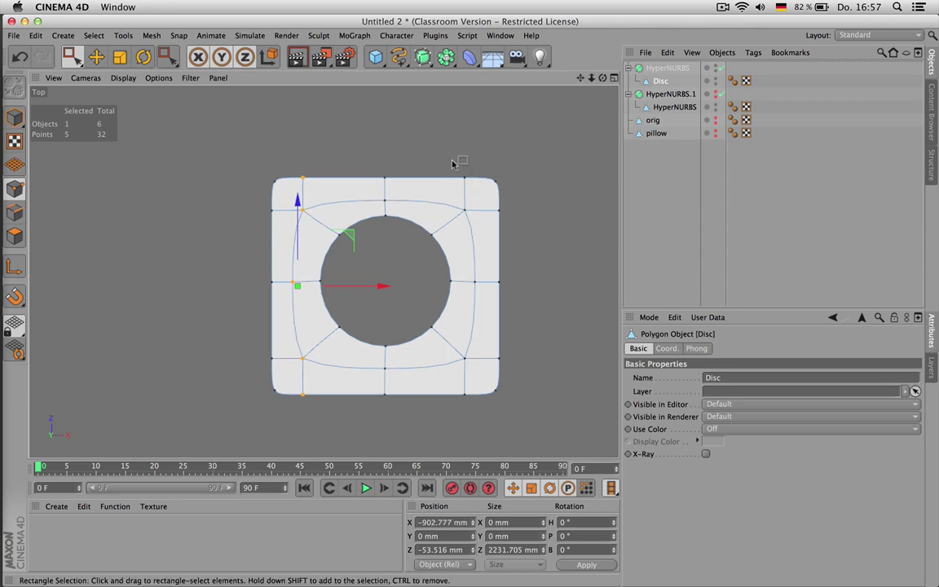
- Select the five points of the right vertical support cut and set their X position to 900 mm
{"action": "left_click_drag", "start_coordinate": [453, 164], "coordinate": [480, 413]}
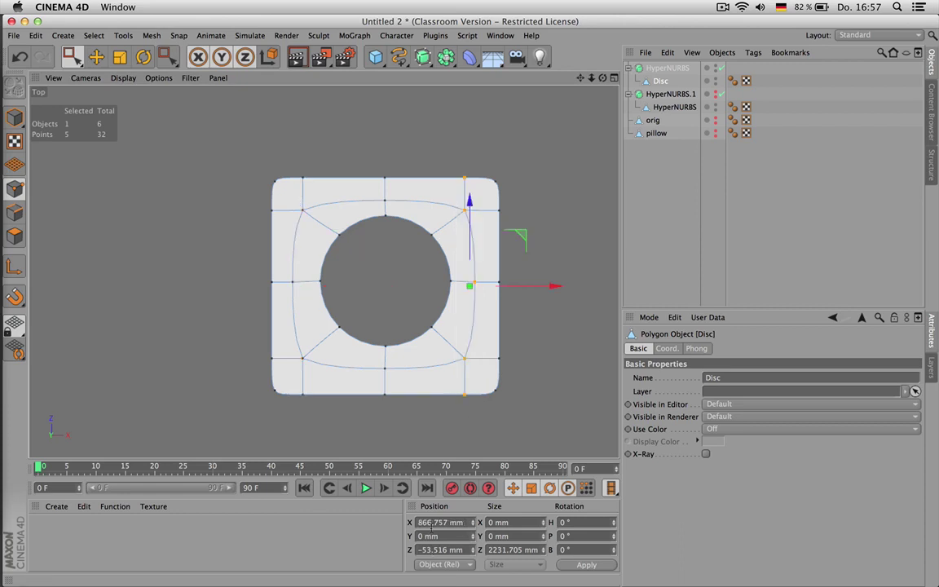
{"action": "double_click", "coordinate": [431, 526]}
{"action": "type", "text": "900"}
{"action": "key", "text": "Return"}
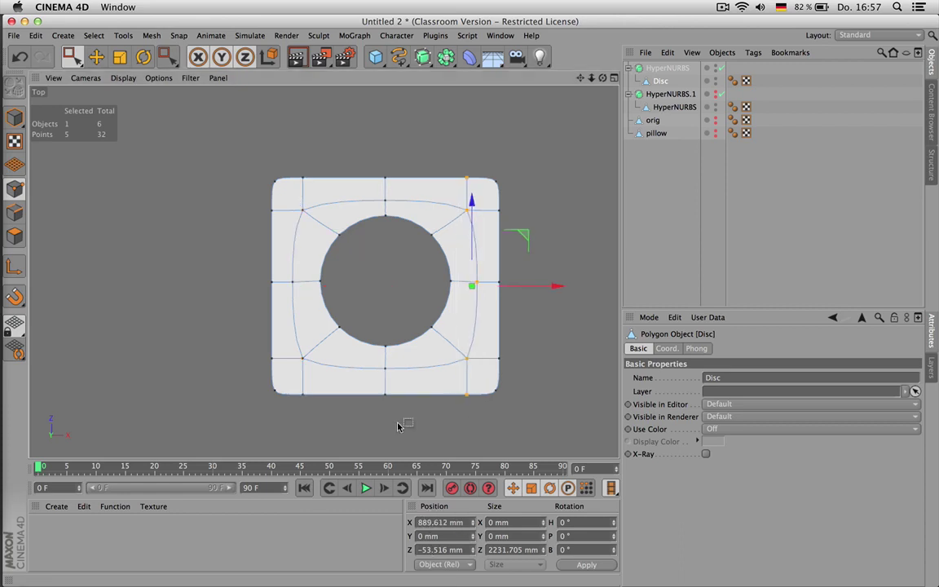
- Select the five points of the upper horizontal support cut and set their Z position to 900 mm
{"action": "left_click_drag", "start_coordinate": [251, 193], "coordinate": [509, 212]}
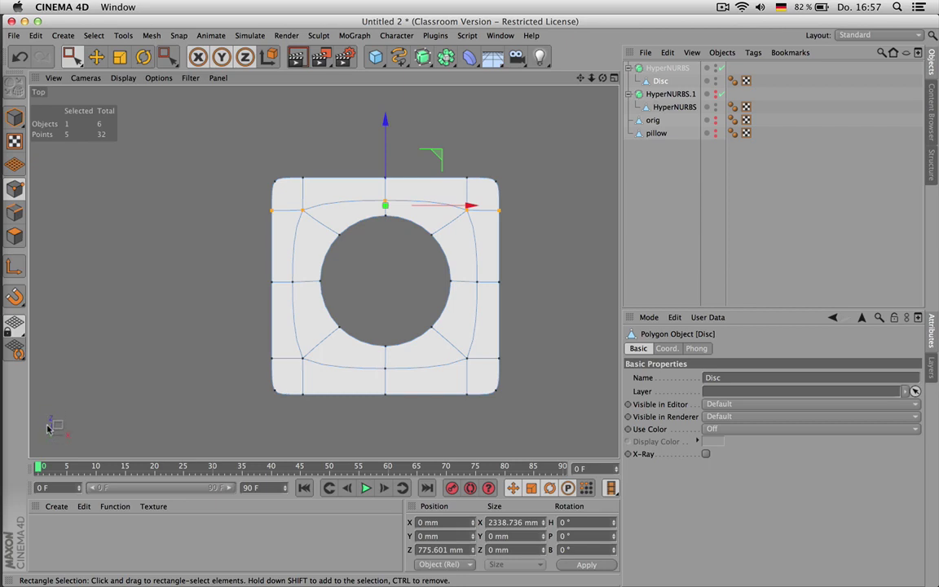
{"action": "left_click", "coordinate": [432, 551]}
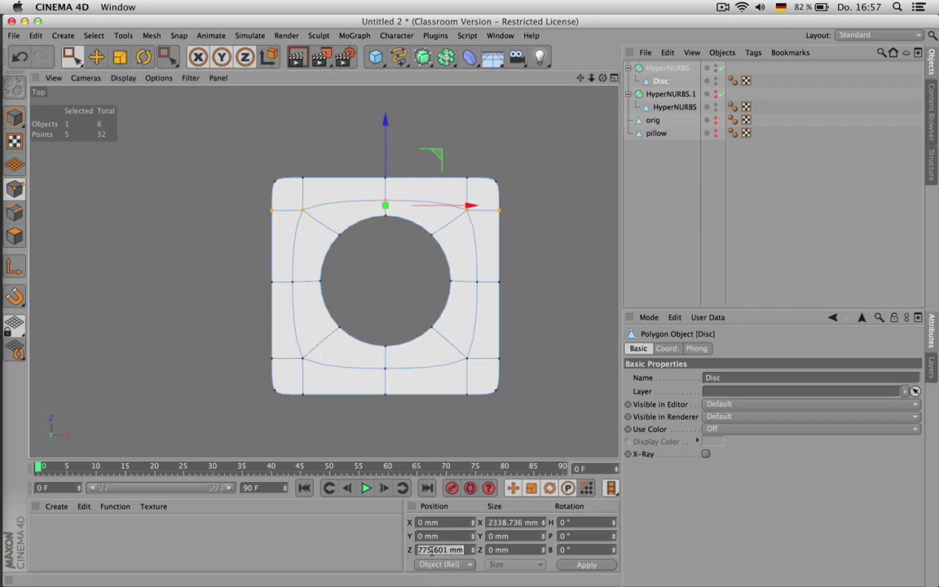
{"action": "type", "text": "900"}
{"action": "key", "text": "Return"}
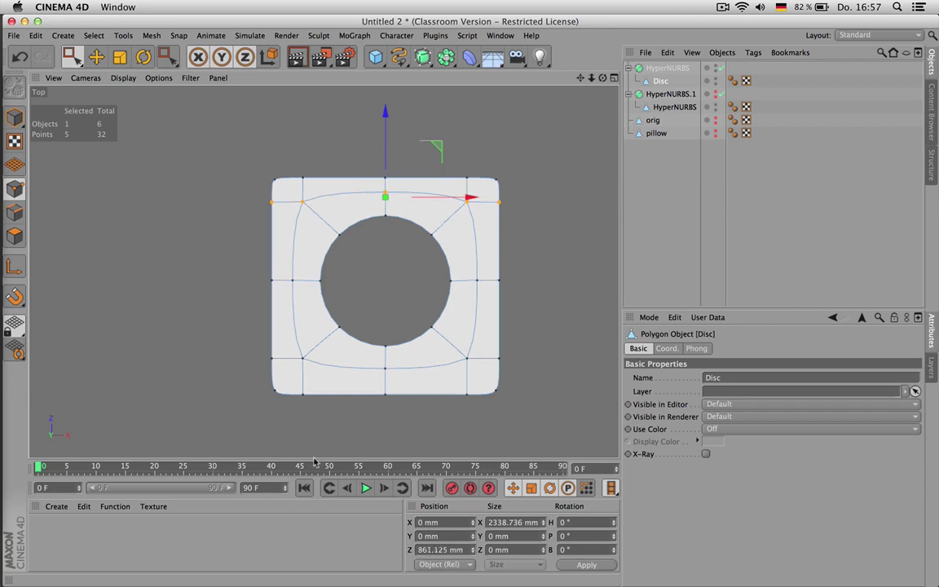
- Select the five points of the lower horizontal support cut and set their Z position to -900 mm
{"action": "left_click_drag", "start_coordinate": [263, 349], "coordinate": [524, 371]}
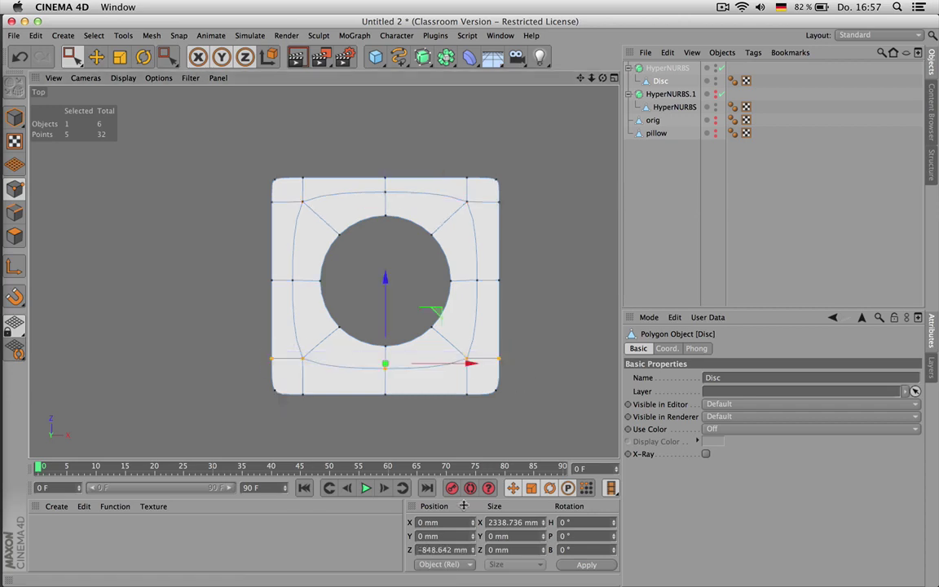
{"action": "left_click", "coordinate": [448, 551]}
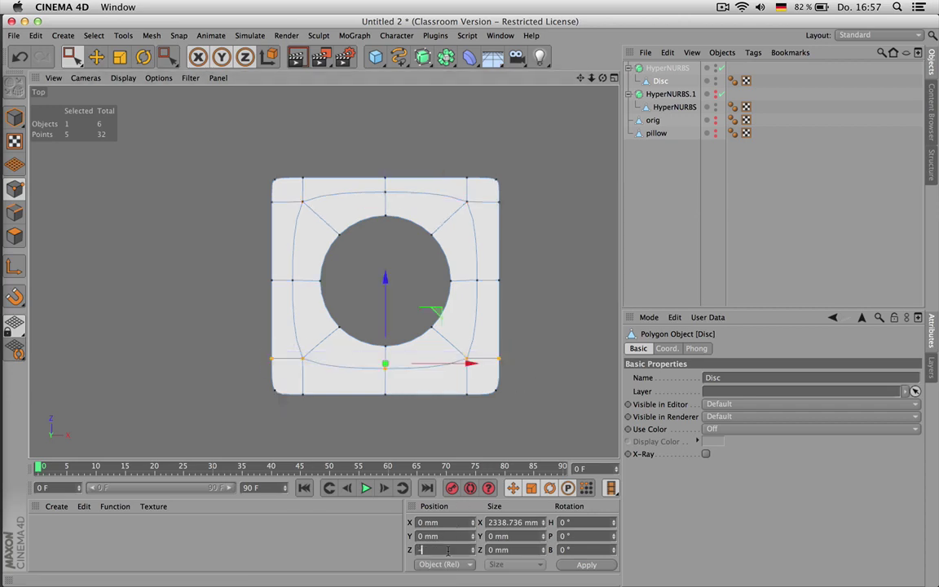
{"action": "type", "text": "-900"}
{"action": "key", "text": "Return"}
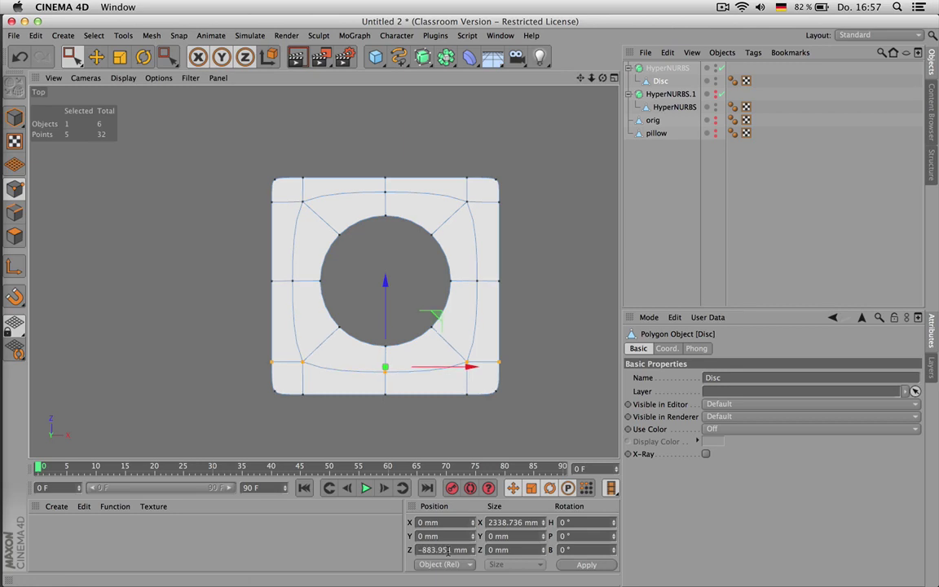
- Turn off the HyperNURBS above Disc and set the Z position of the plate's five upper-edge points to 1100 mm
{"action": "left_click", "coordinate": [722, 68]}
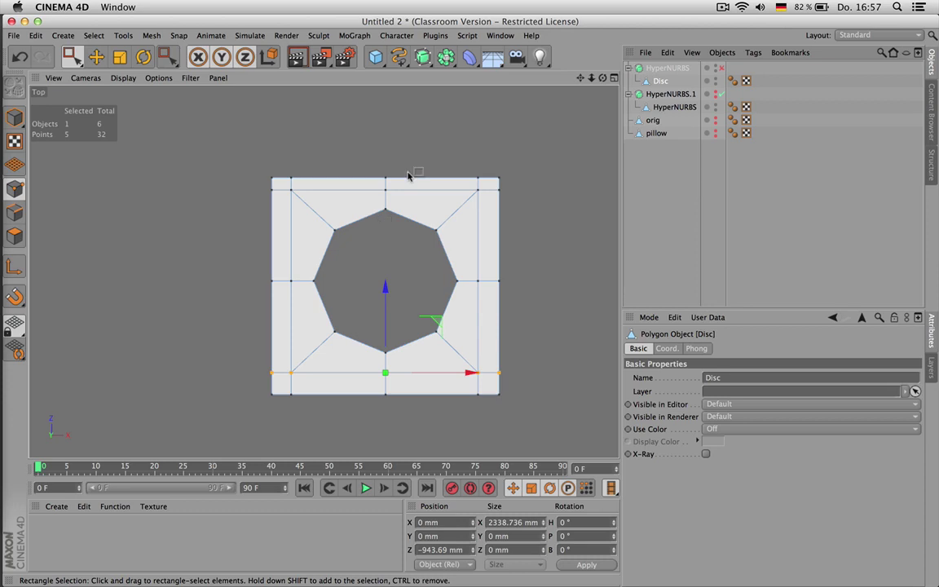
{"action": "left_click_drag", "start_coordinate": [242, 153], "coordinate": [525, 185]}
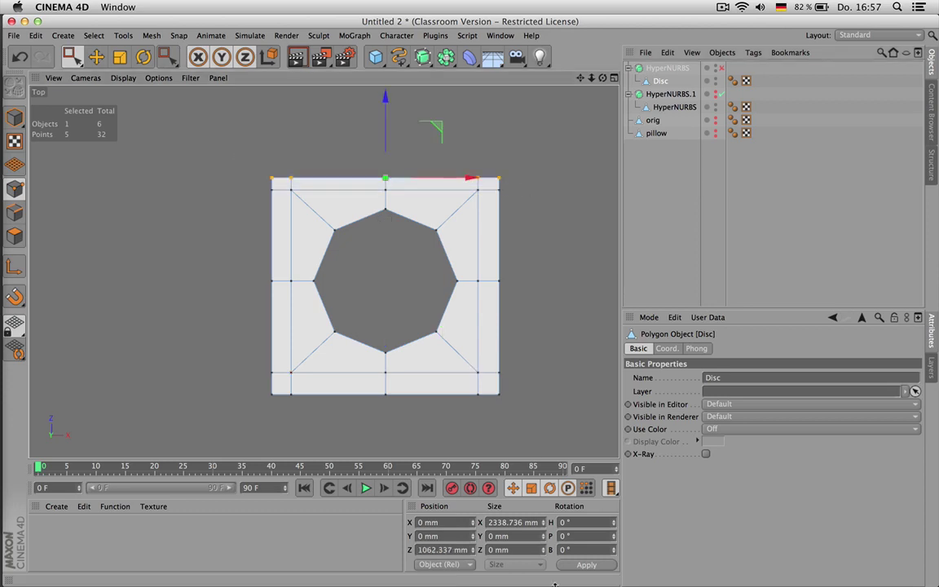
{"action": "left_click", "coordinate": [441, 550]}
{"action": "key", "text": "super+a"}
{"action": "type", "text": "1"}
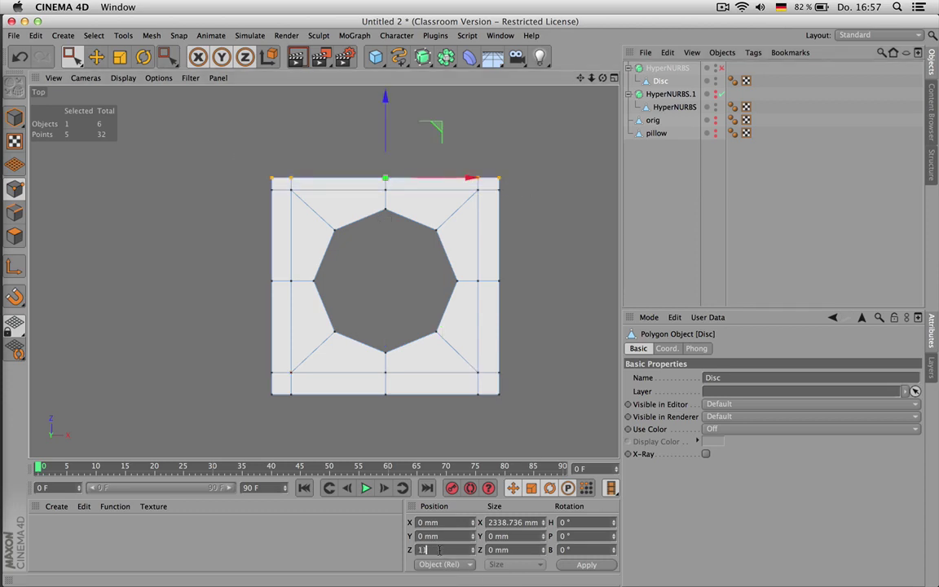
{"action": "key", "text": "Return"}
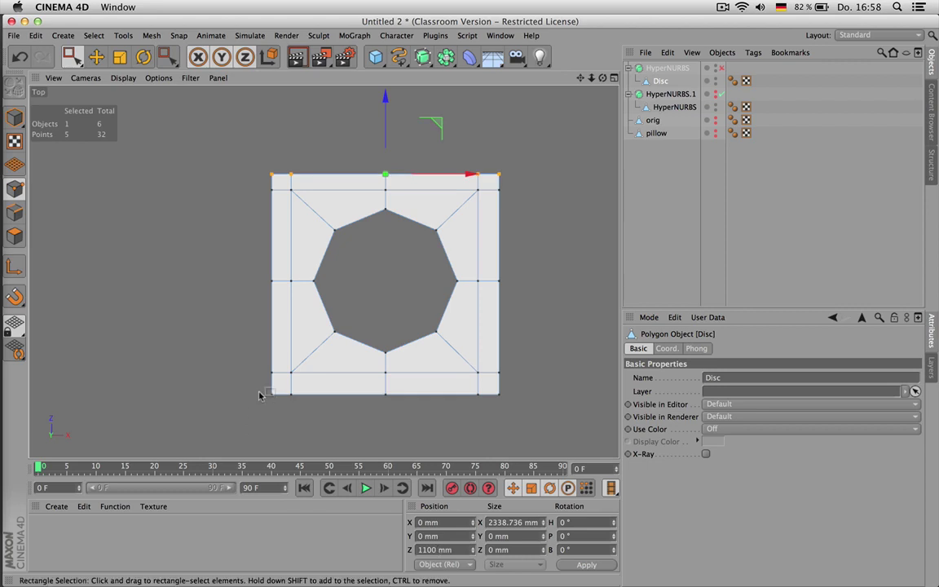
- Select the five points along the plate's lower edge and set their Z position to -1100 mm
{"action": "left_click_drag", "start_coordinate": [256, 381], "coordinate": [510, 405]}
{"action": "left_click", "coordinate": [442, 551]}
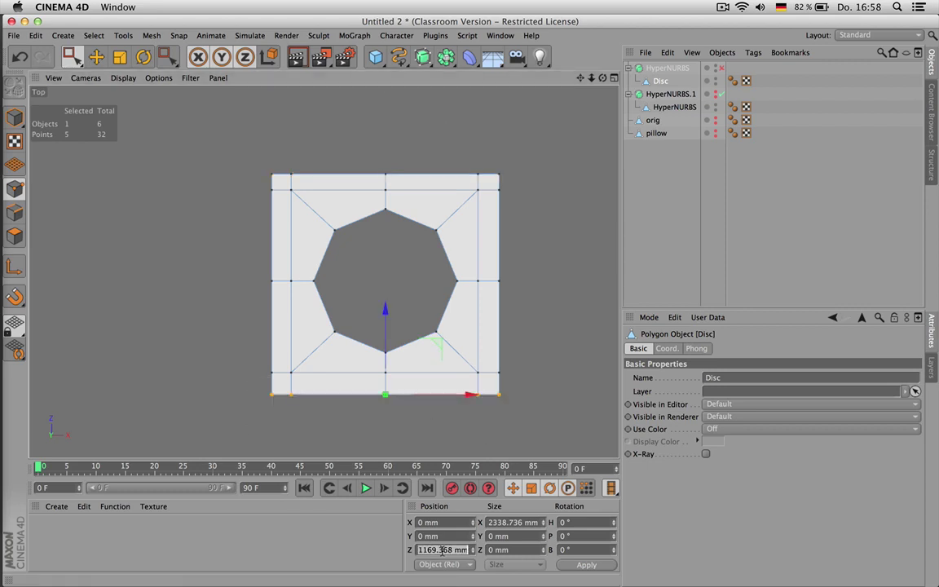
{"action": "type", "text": "-1100"}
{"action": "key", "text": "Return"}
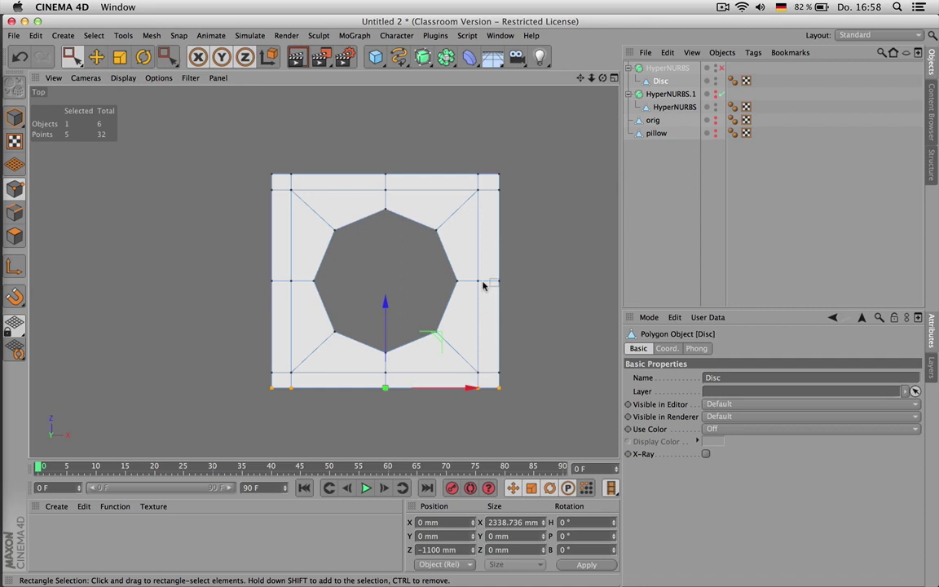
- Open the Top viewport's background image settings
{"action": "key", "text": "shift+v"}
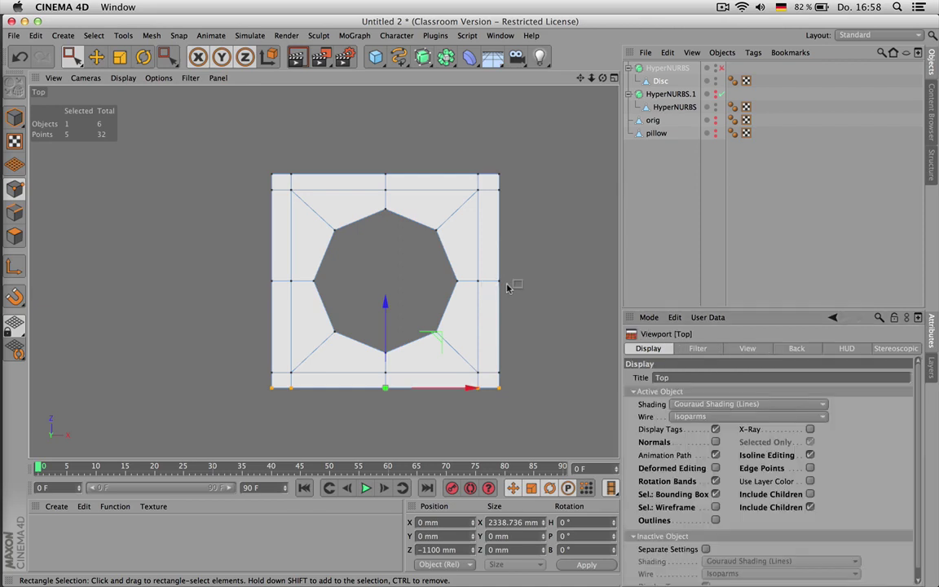
{"action": "left_click", "coordinate": [813, 349]}
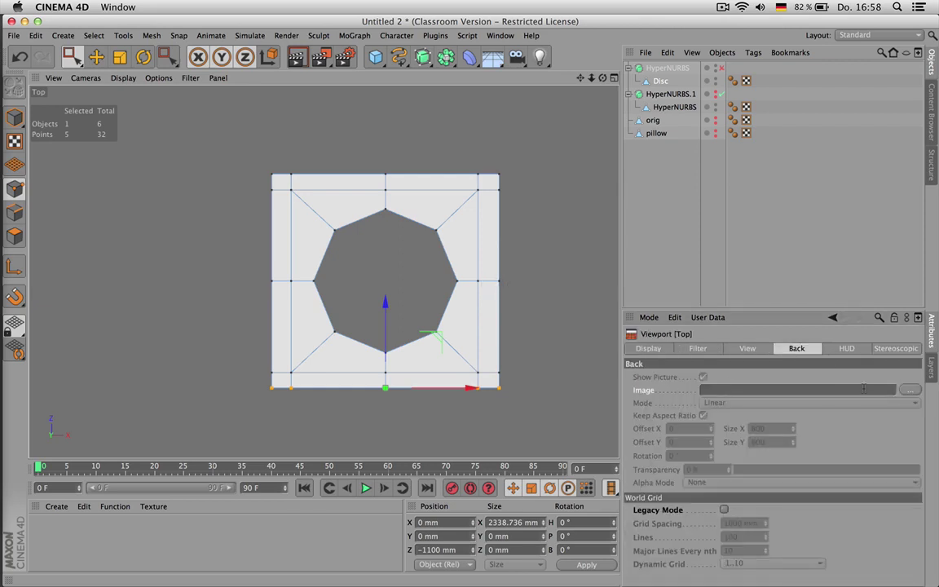
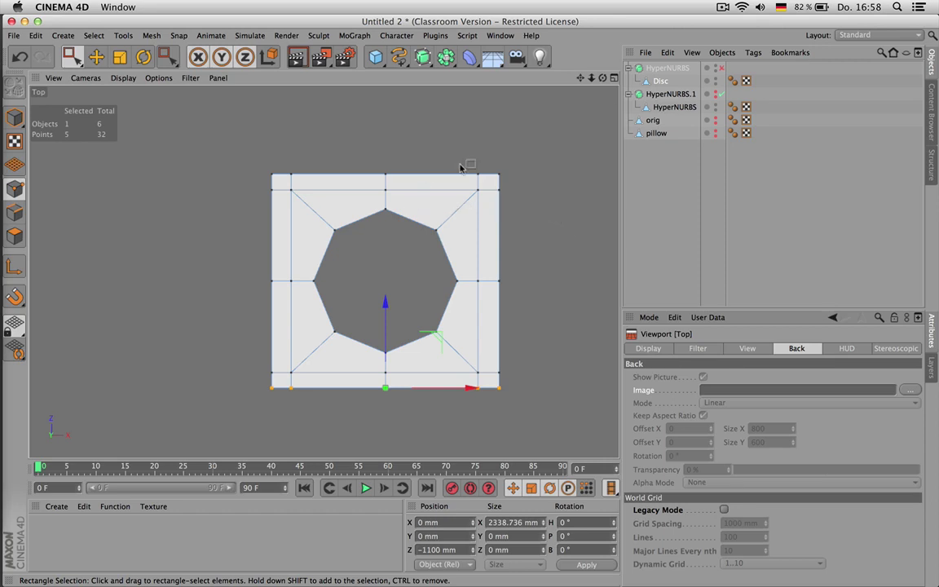
- Turn on the HyperNURBS above Disc and ring-select the edges crossing the plate's two vertical border strips
{"action": "left_click", "coordinate": [722, 69]}
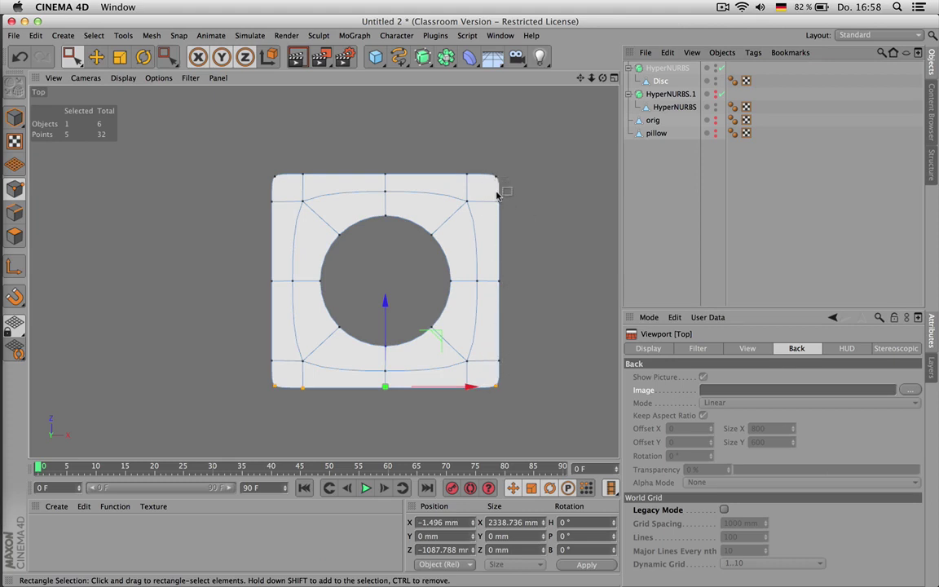
{"action": "key", "text": "Return"}
{"action": "key", "text": "u"}
{"action": "key", "text": "b"}
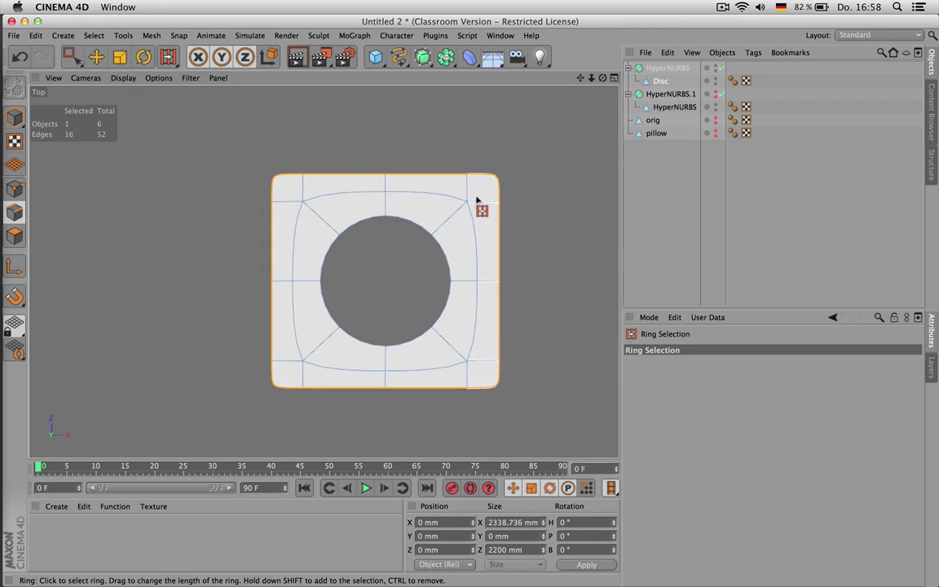
{"action": "left_click", "coordinate": [476, 200]}
{"action": "left_click", "coordinate": [280, 209], "text": "shift"}
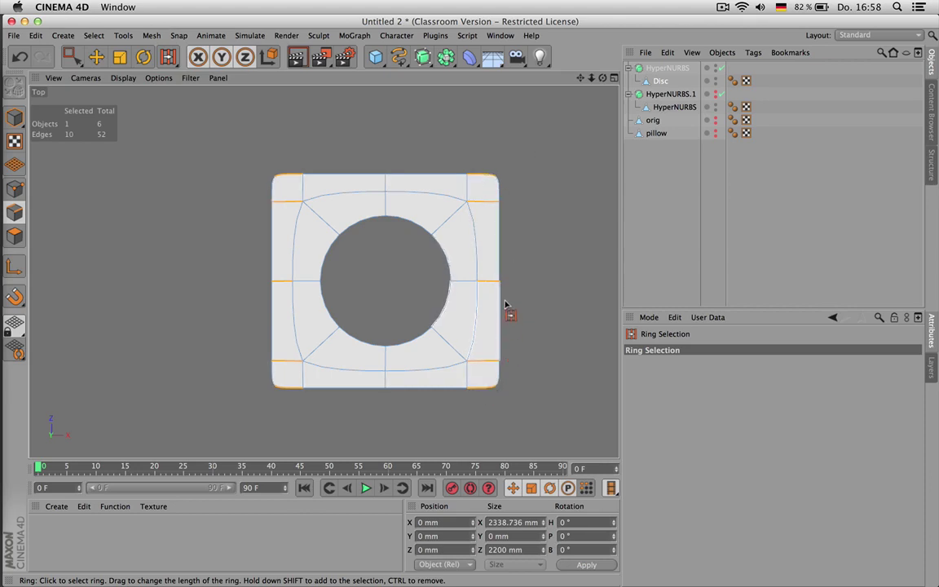
{"action": "key", "text": "m"}
{"action": "key", "text": "f"}
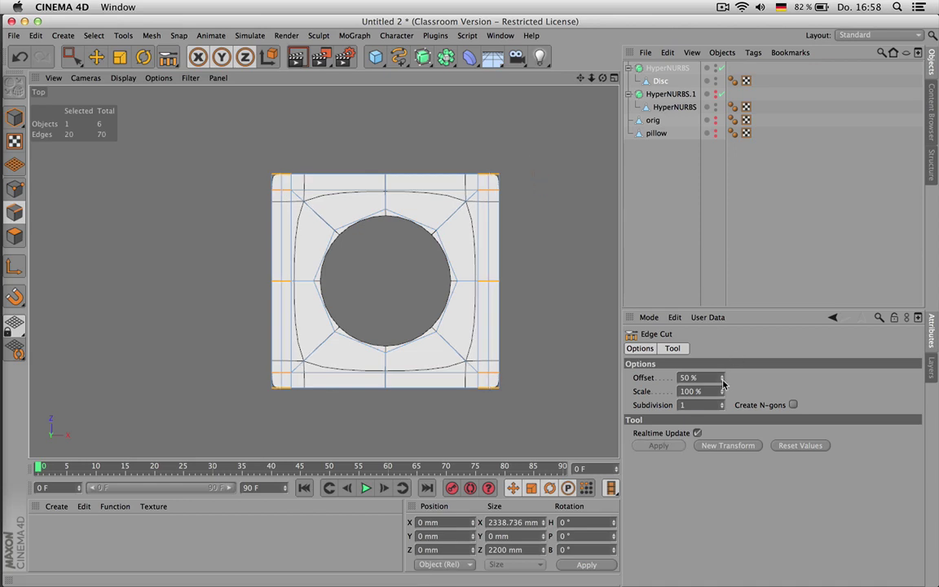
{"action": "left_click_drag", "start_coordinate": [722, 382], "coordinate": [723, 359]}
{"action": "key", "text": "super+z"}
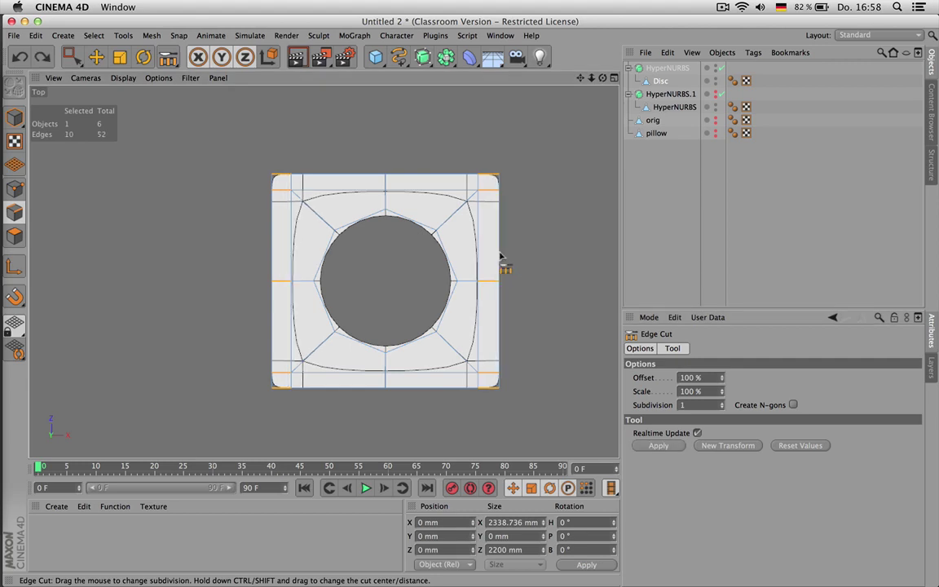
- Cut the selected border edges once at 50% offset and scale the two new vertical edge loops outward along X to about 2261 mm
{"action": "key", "text": "m"}
{"action": "key", "text": "f"}
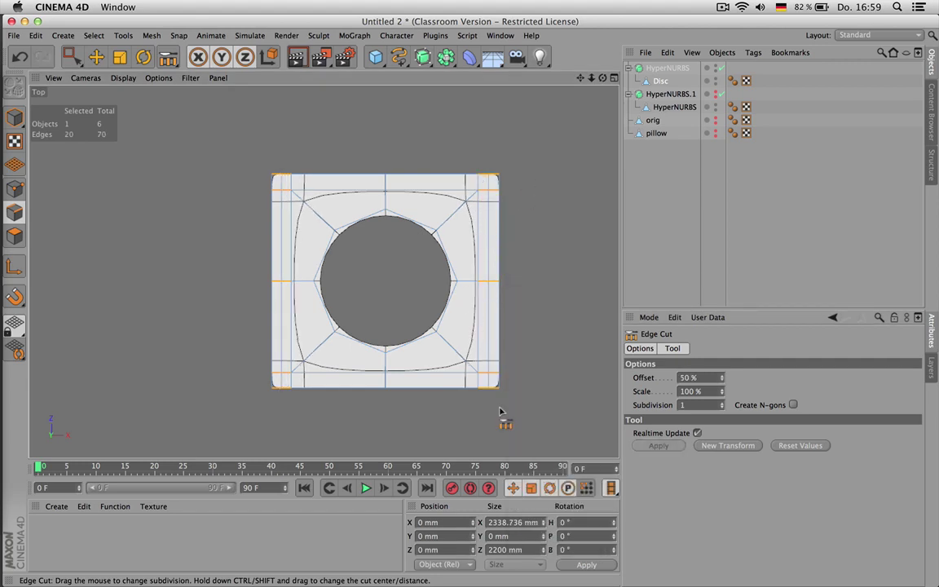
{"action": "left_click", "coordinate": [73, 57]}
{"action": "left_click_drag", "start_coordinate": [278, 167], "coordinate": [287, 396]}
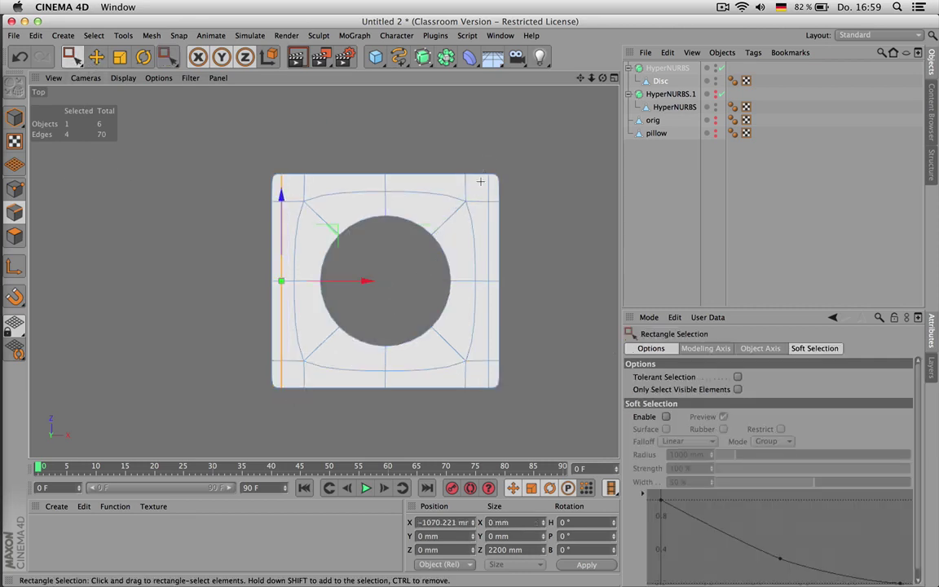
{"action": "left_click_drag", "start_coordinate": [483, 167], "coordinate": [488, 393]}
{"action": "key", "text": "t"}
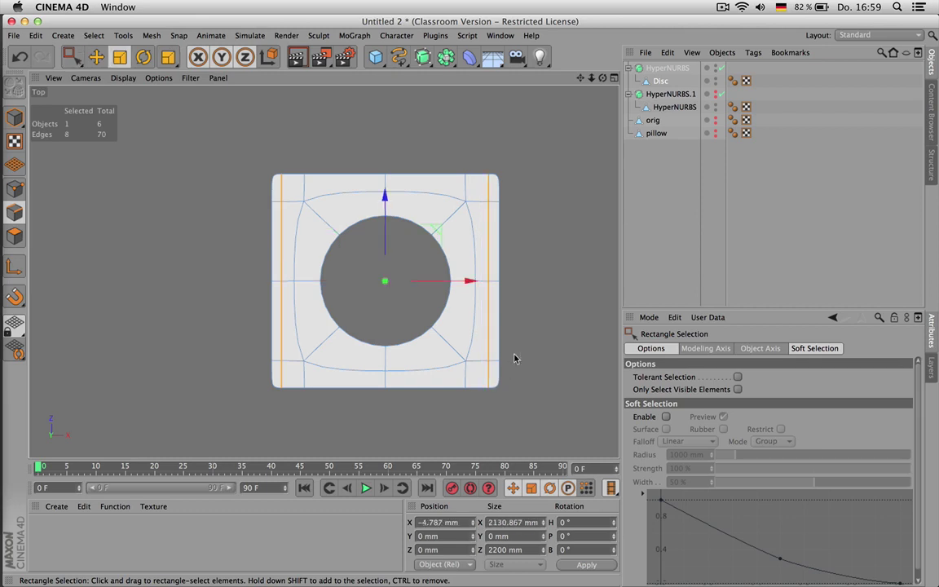
{"action": "mouse_move", "coordinate": [472, 282]}
{"action": "left_mouse_down"}
{"action": "mouse_move", "coordinate": [509, 279]}
{"action": "mouse_move", "coordinate": [476, 280]}
{"action": "left_mouse_up"}
- Turn off the HyperNURBS above Disc and set the X size spanned by the two new vertical cuts to 2250 mm
{"action": "left_click", "coordinate": [721, 69]}
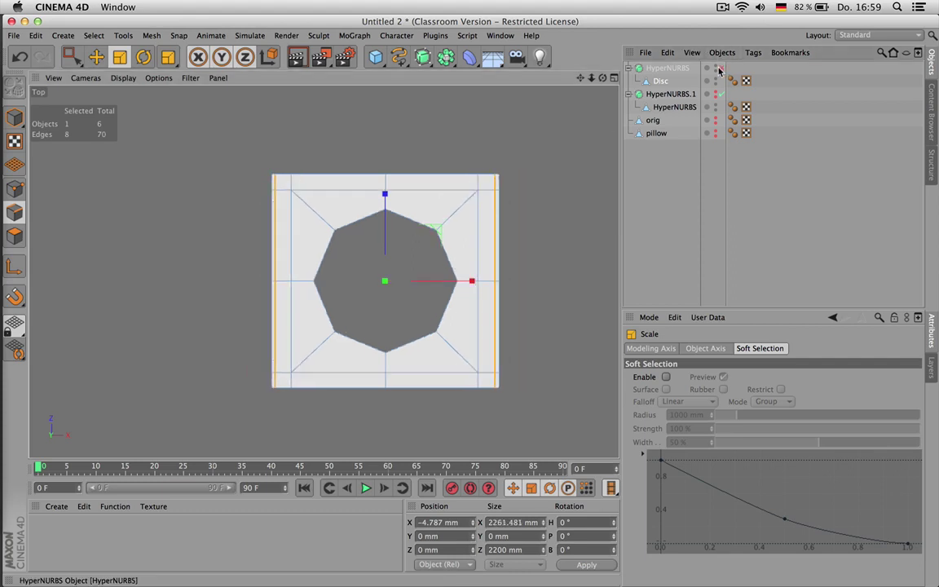
{"action": "left_click", "coordinate": [500, 523]}
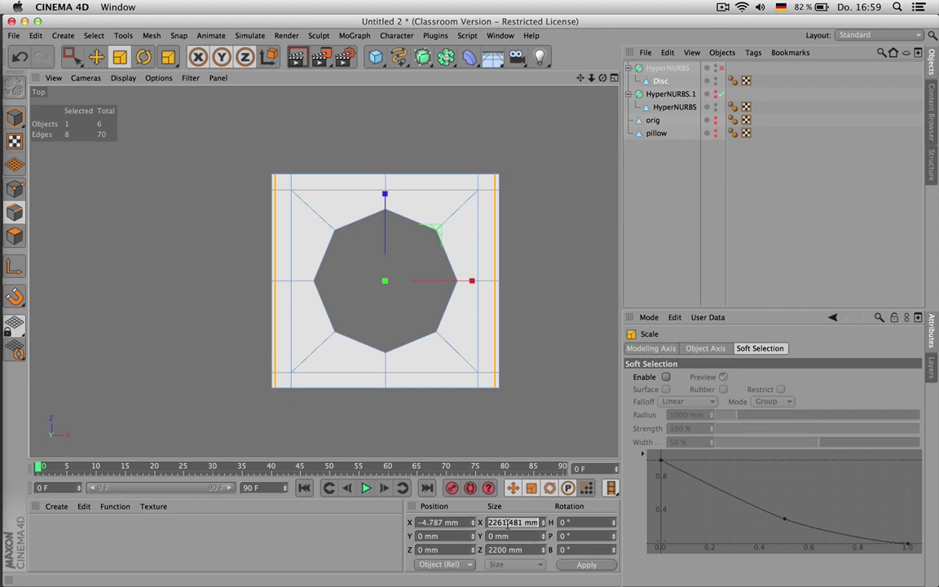
{"action": "type", "text": "2250"}
{"action": "key", "text": "Return"}
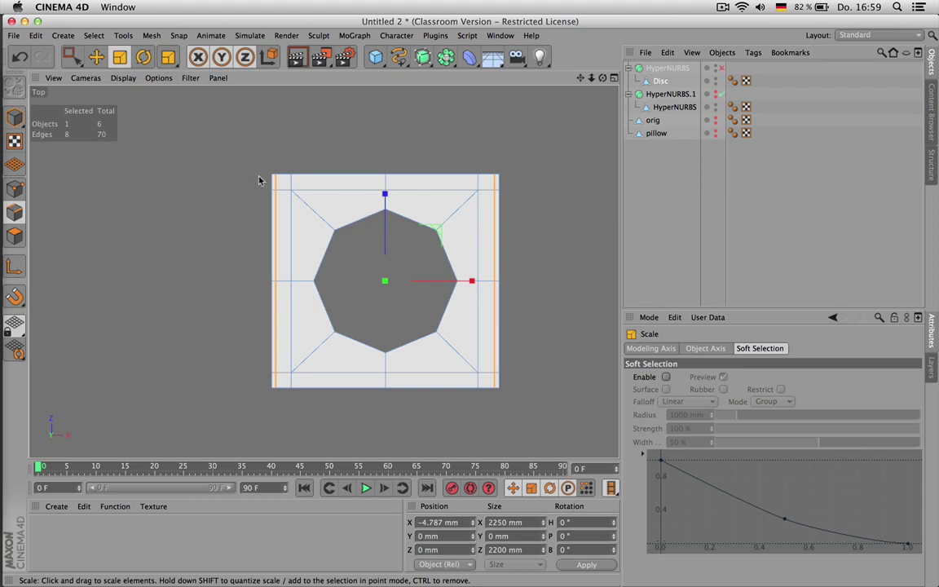
- Ring-select the edges crossing the plate's upper and lower border strips and cut them once at 50% offset
{"action": "key", "text": "u"}
{"action": "key", "text": "b"}
{"action": "left_click", "coordinate": [284, 185]}
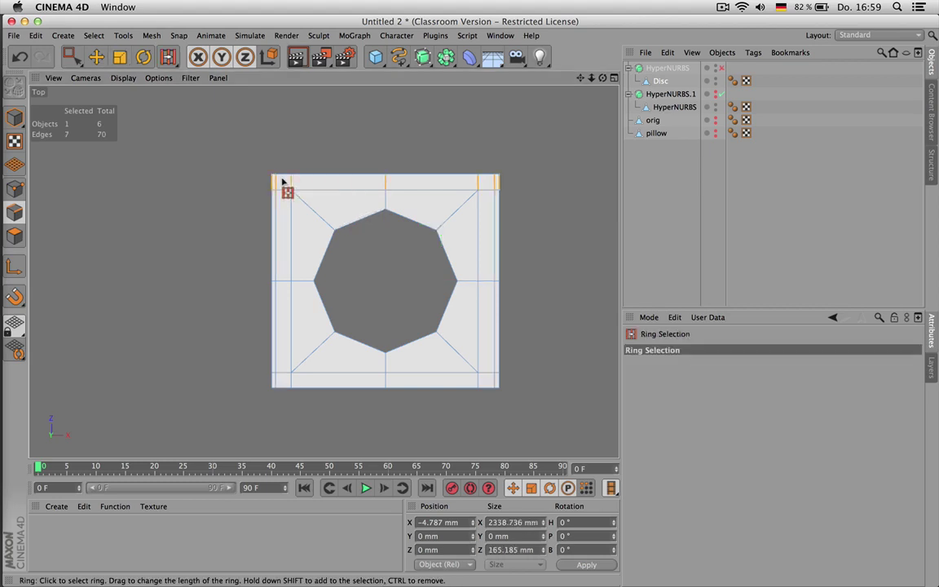
{"action": "left_click", "coordinate": [283, 381], "text": "shift"}
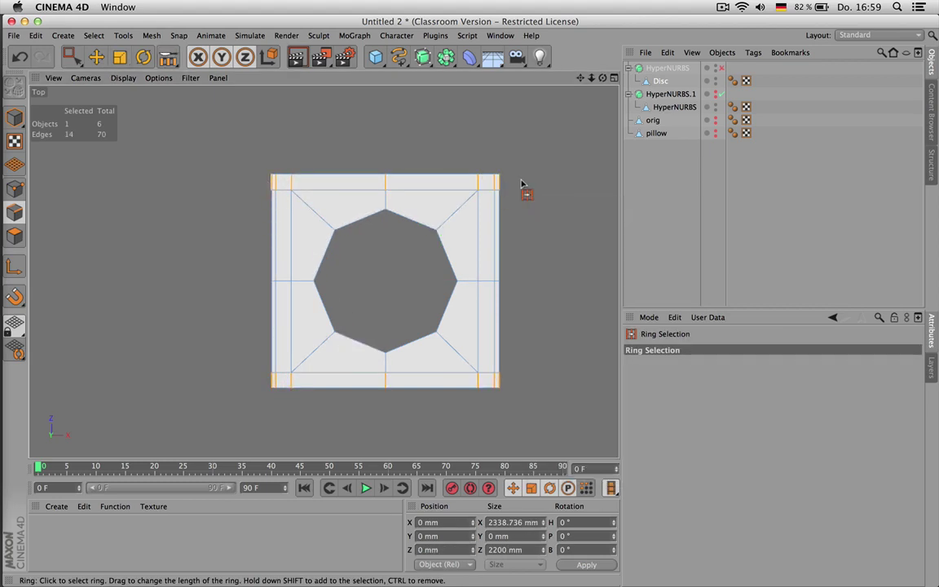
{"action": "key", "text": "m"}
{"action": "key", "text": "f"}
{"action": "left_click", "coordinate": [655, 446]}
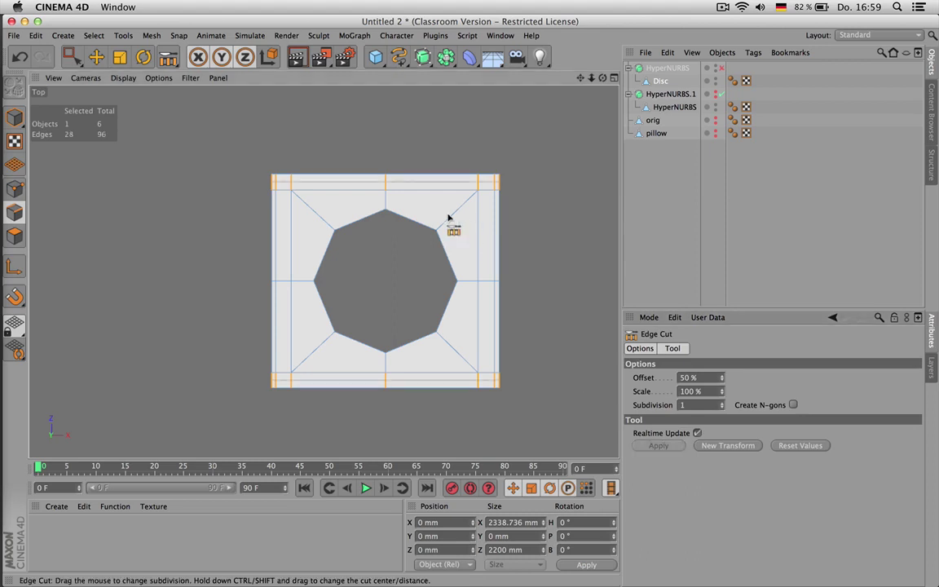
- Select the two new horizontal cuts near the plate's upper and lower edges and set their Z size to 2100 mm
{"action": "key", "text": "0"}
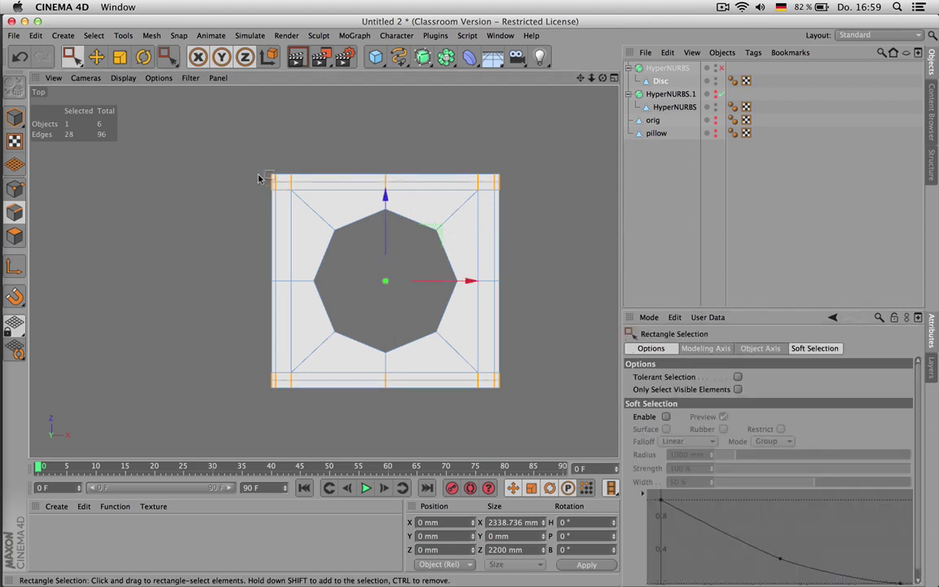
{"action": "left_click_drag", "start_coordinate": [320, 185], "coordinate": [517, 186]}
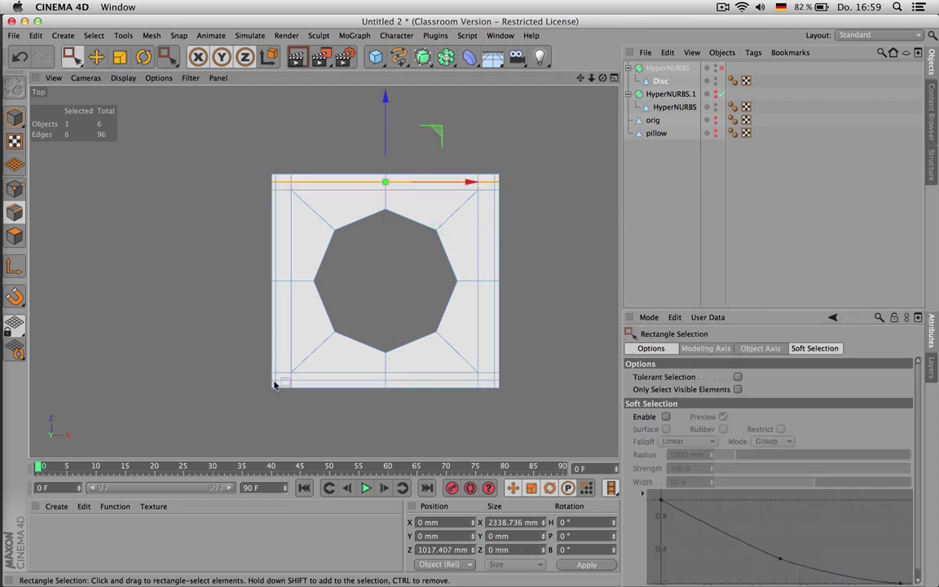
{"action": "left_click_drag", "start_coordinate": [265, 377], "coordinate": [503, 379], "text": "shift"}
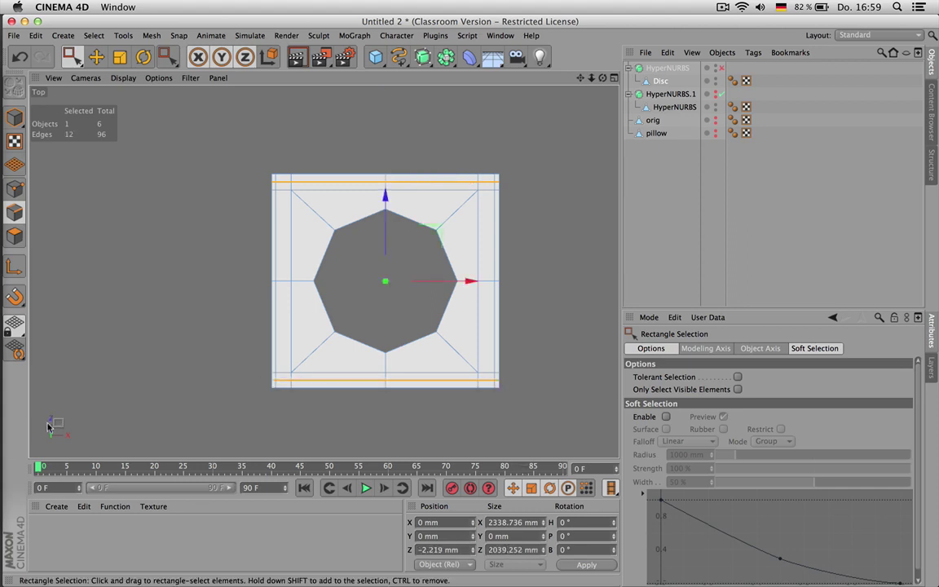
{"action": "left_click", "coordinate": [505, 551]}
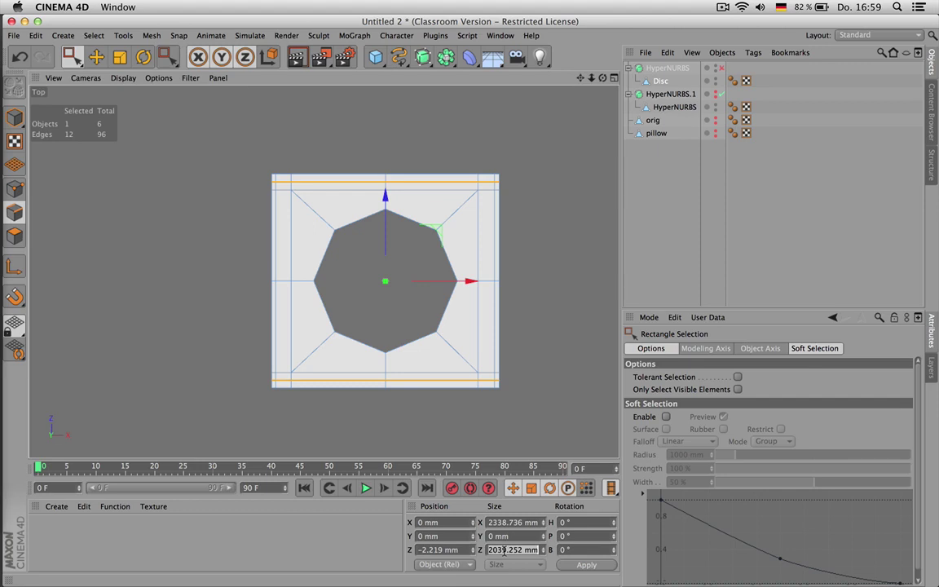
{"action": "type", "text": "205"}
{"action": "key", "text": "Return"}
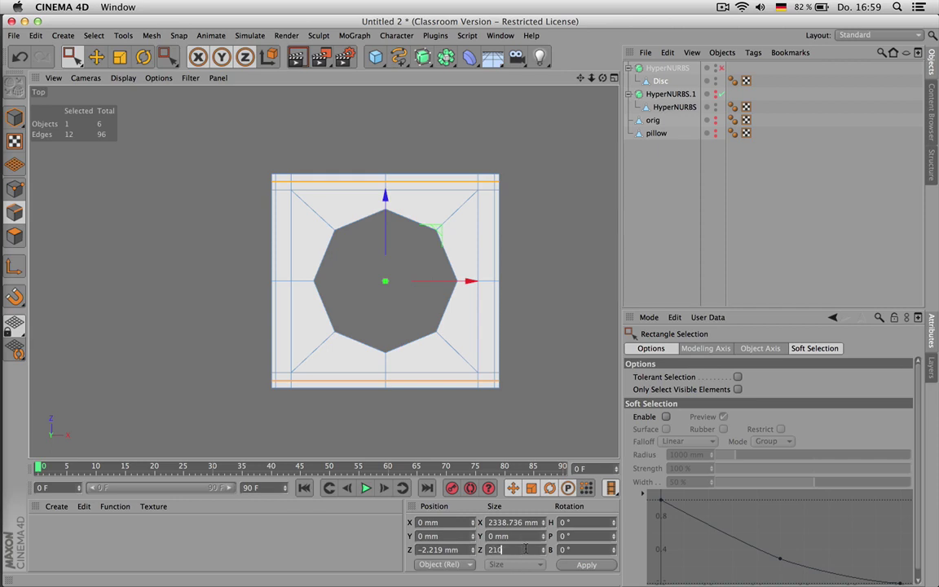
{"action": "type", "text": "0"}
{"action": "key", "text": "Return"}
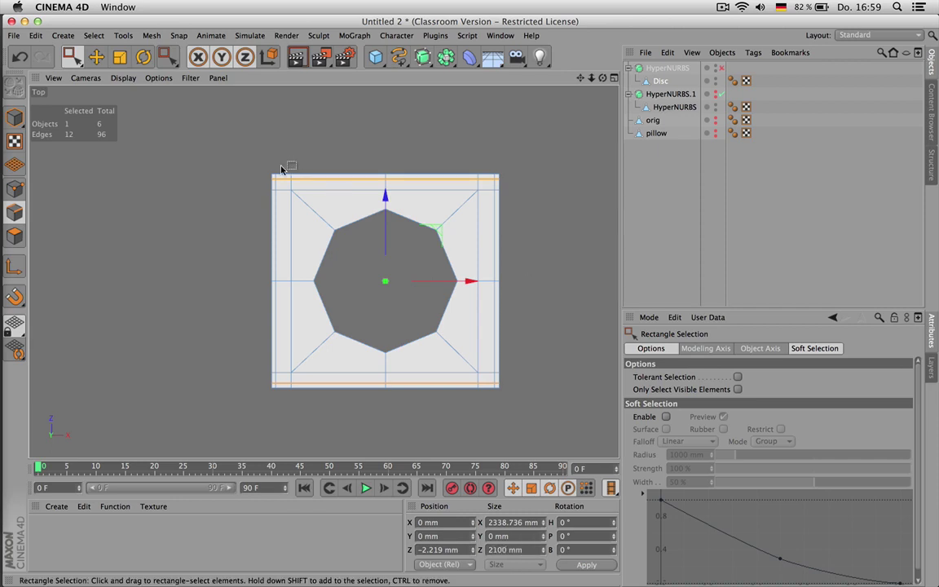
- Turn the HyperNURBS above Disc back on and deselect all objects
{"action": "left_click", "coordinate": [722, 68]}
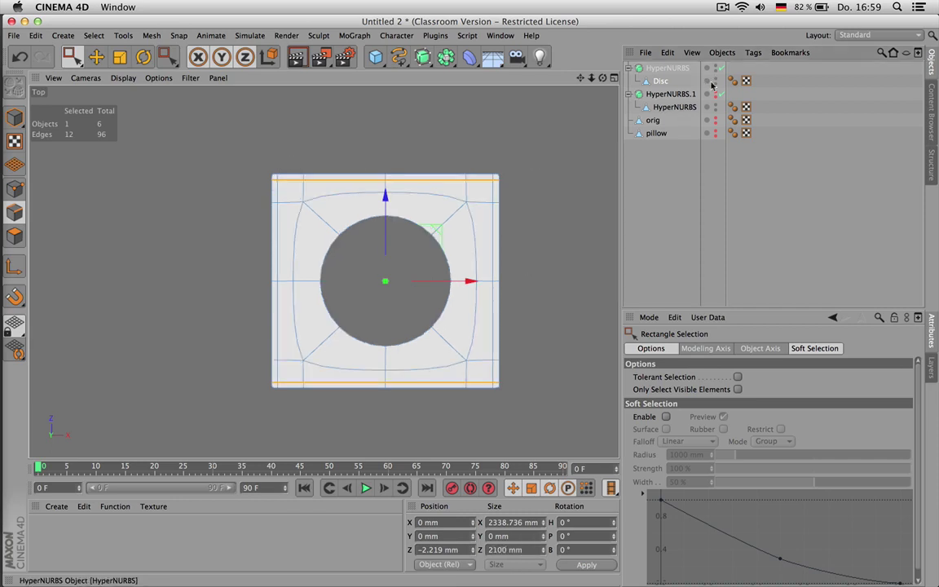
{"action": "left_click", "coordinate": [690, 178]}
{"action": "scroll", "coordinate": [496, 275], "scroll_direction": "up", "scroll_amount": 2}
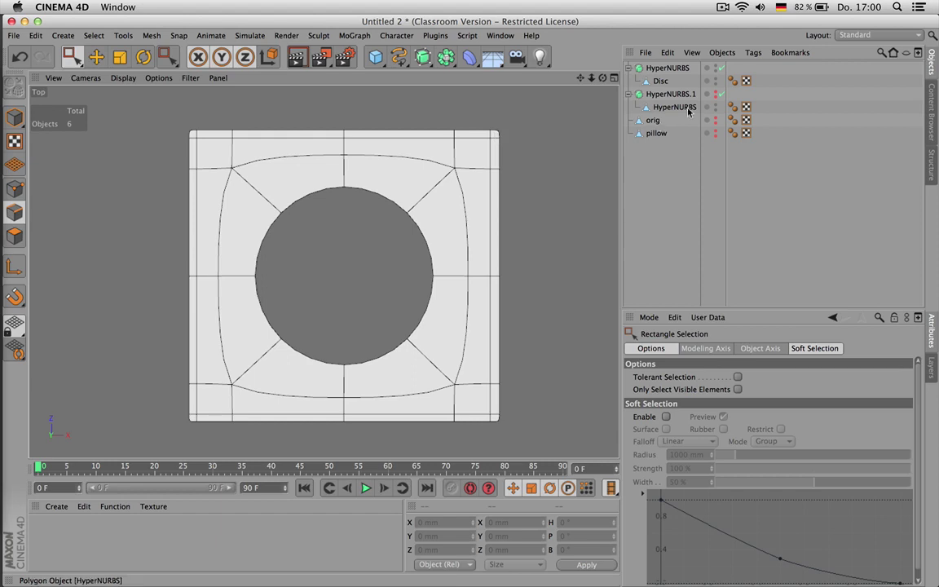
- Try scaling Disc's two horizontal support cuts outward along Z to about 2194 mm
{"action": "left_click", "coordinate": [660, 81]}
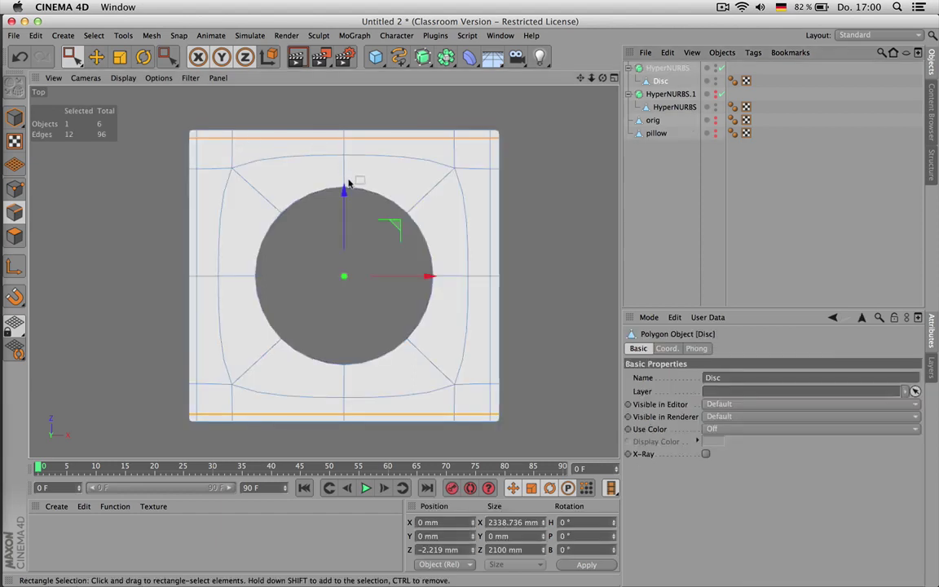
{"action": "key", "text": "t"}
{"action": "left_click_drag", "start_coordinate": [345, 188], "coordinate": [345, 188]}
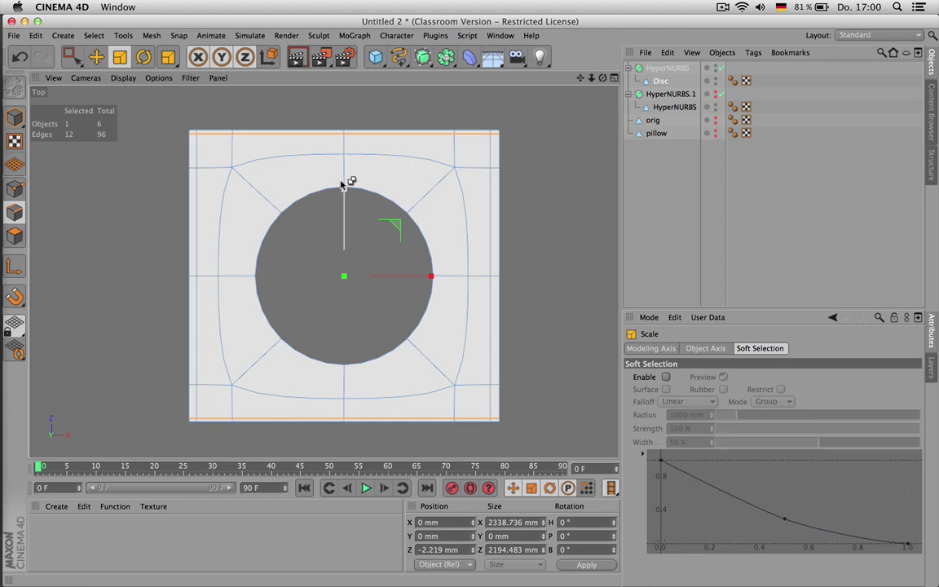
{"action": "left_click", "coordinate": [517, 238]}
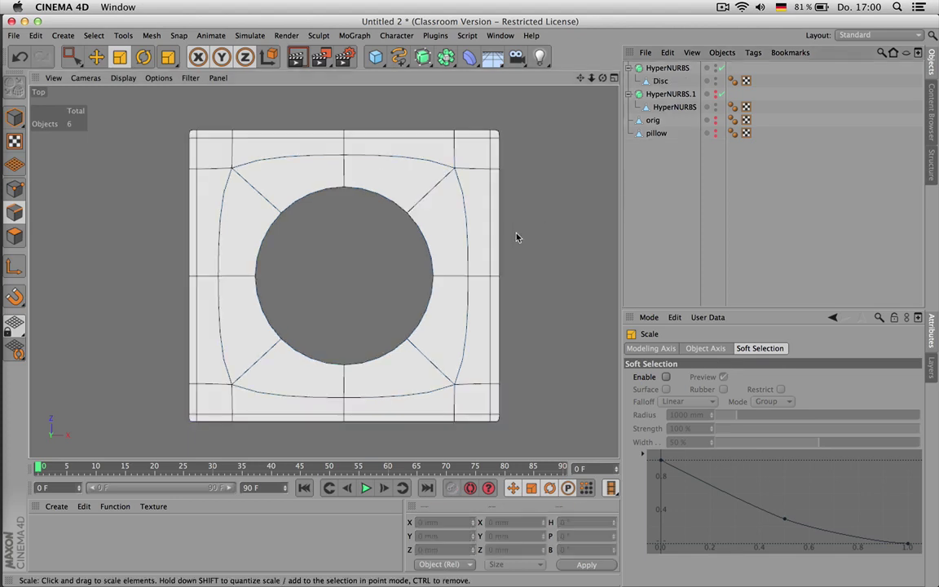
- In the Perspective view, select all polygons of Disc and extrude them by about 464 mm without creating N-gons
{"action": "middle_click", "coordinate": [472, 227]}
{"action": "middle_click", "coordinate": [295, 199]}
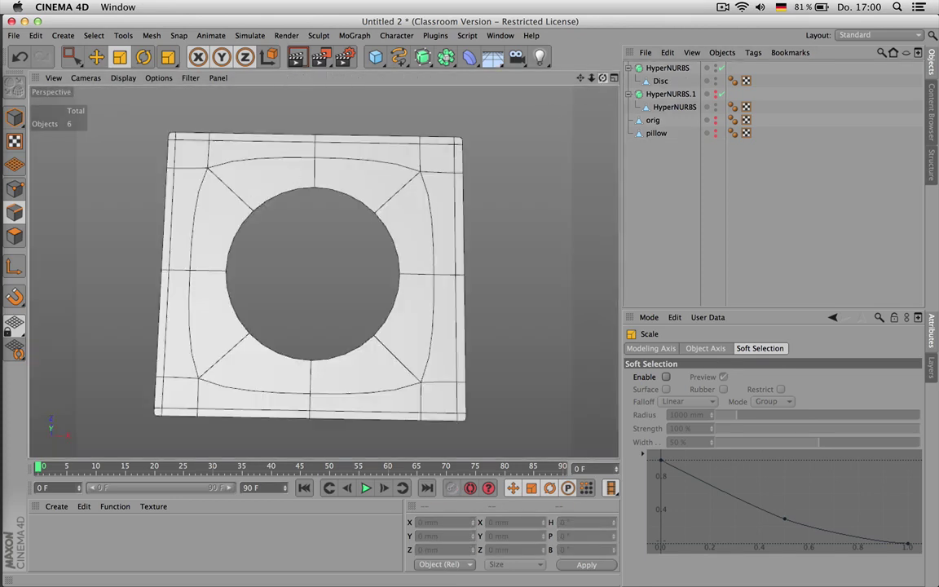
{"action": "left_click_drag", "start_coordinate": [603, 78], "coordinate": [600, 29]}
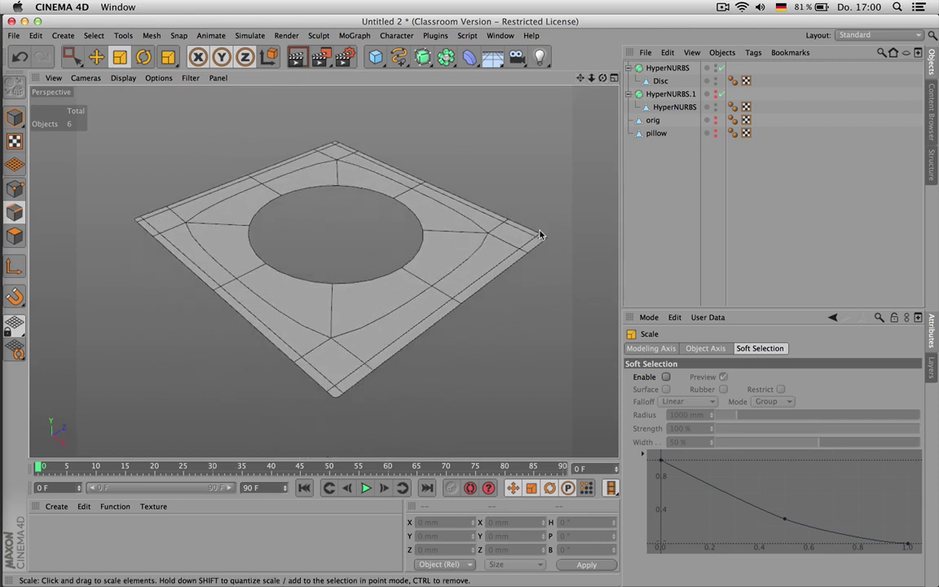
{"action": "mouse_move", "coordinate": [604, 80]}
{"action": "left_mouse_down"}
{"action": "mouse_move", "coordinate": [589, 67]}
{"action": "mouse_move", "coordinate": [617, 80]}
{"action": "left_mouse_up"}
{"action": "left_click", "coordinate": [662, 80]}
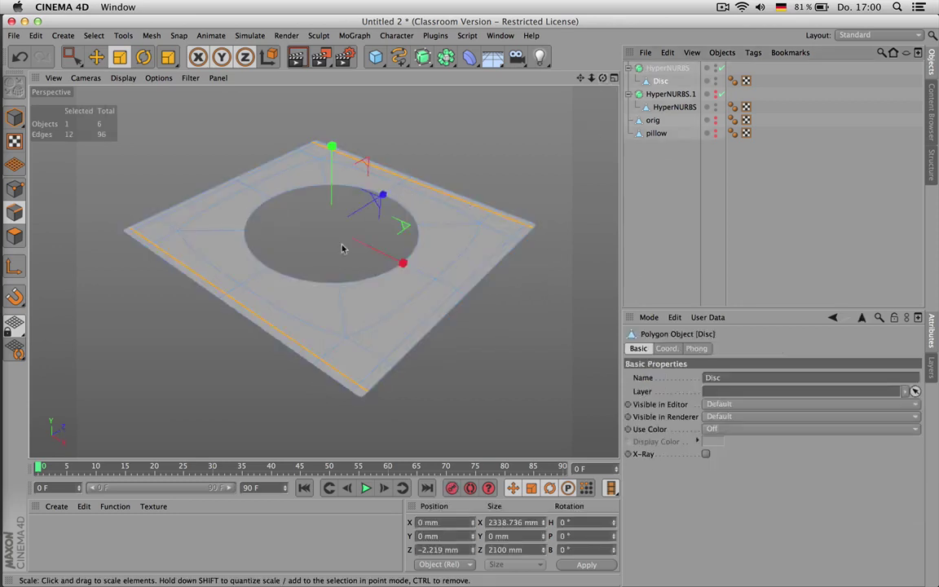
{"action": "key", "text": "Return"}
{"action": "key", "text": "super+a"}
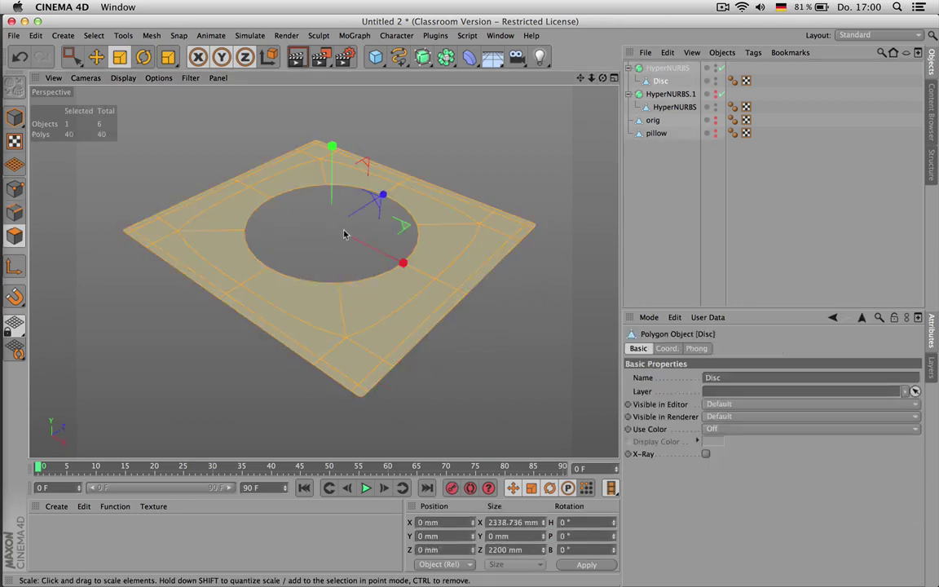
{"action": "key", "text": "d"}
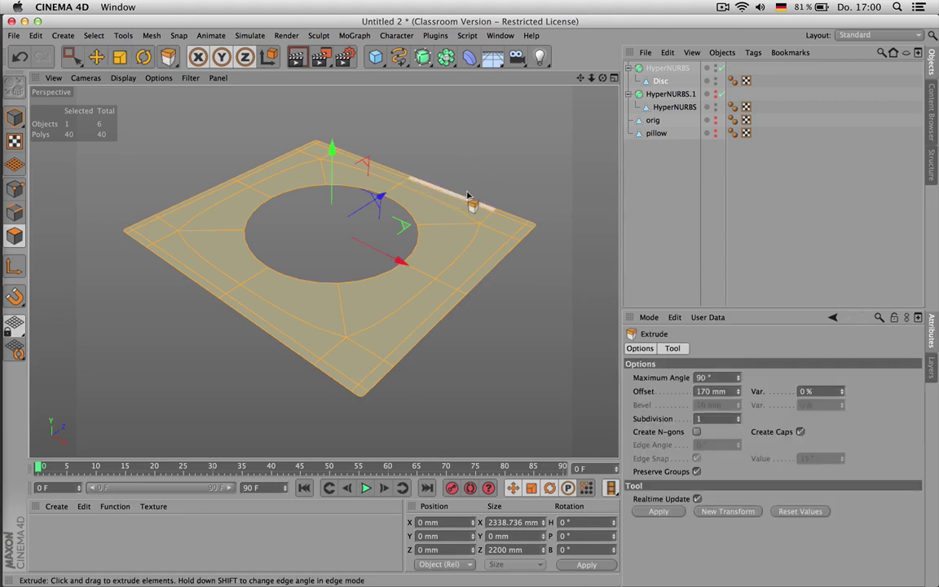
{"action": "left_click_drag", "start_coordinate": [435, 160], "coordinate": [535, 160]}
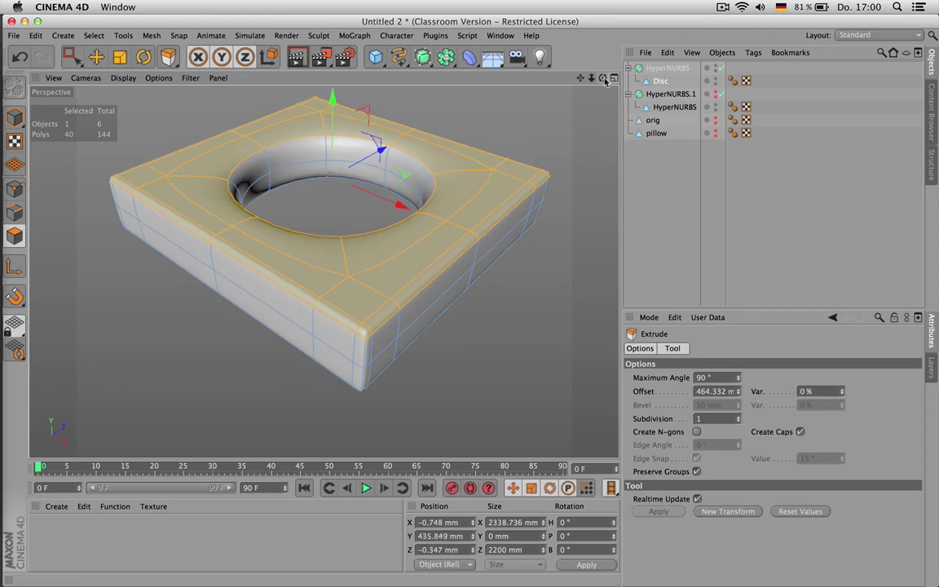
- Set the extrusion's subdivision to 3 and deselect all objects
{"action": "mouse_move", "coordinate": [602, 79]}
{"action": "left_mouse_down"}
{"action": "mouse_move", "coordinate": [530, 79]}
{"action": "mouse_move", "coordinate": [600, 61]}
{"action": "left_mouse_up"}
{"action": "left_click_drag", "start_coordinate": [324, 272], "coordinate": [325, 273], "text": "alt"}
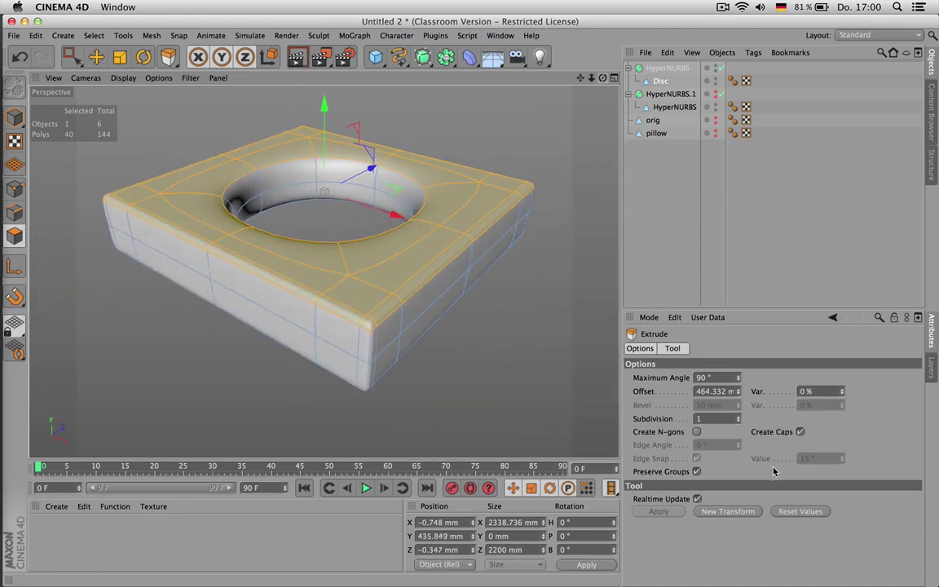
{"action": "left_click", "coordinate": [740, 416]}
{"action": "left_click", "coordinate": [739, 416]}
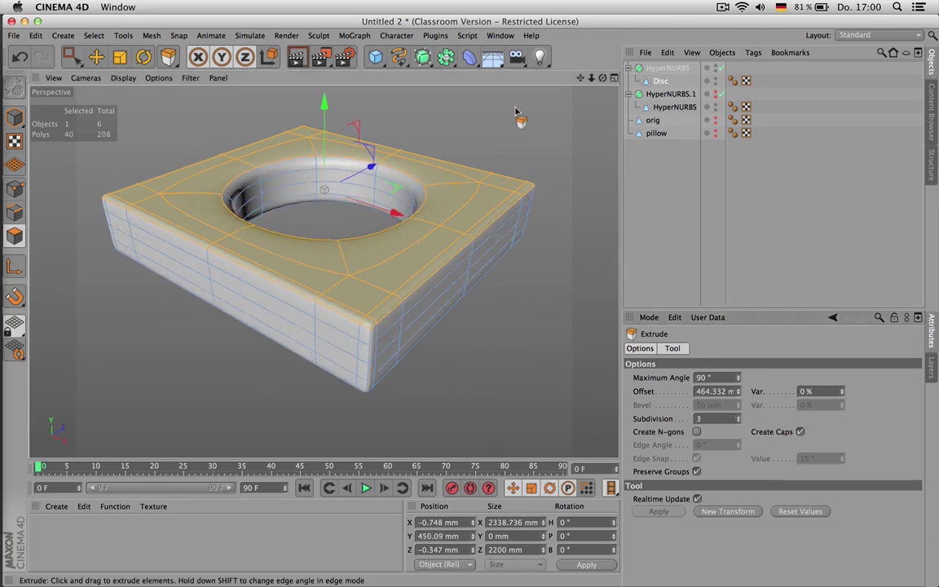
{"action": "left_click_drag", "start_coordinate": [325, 270], "coordinate": [324, 271], "text": "alt"}
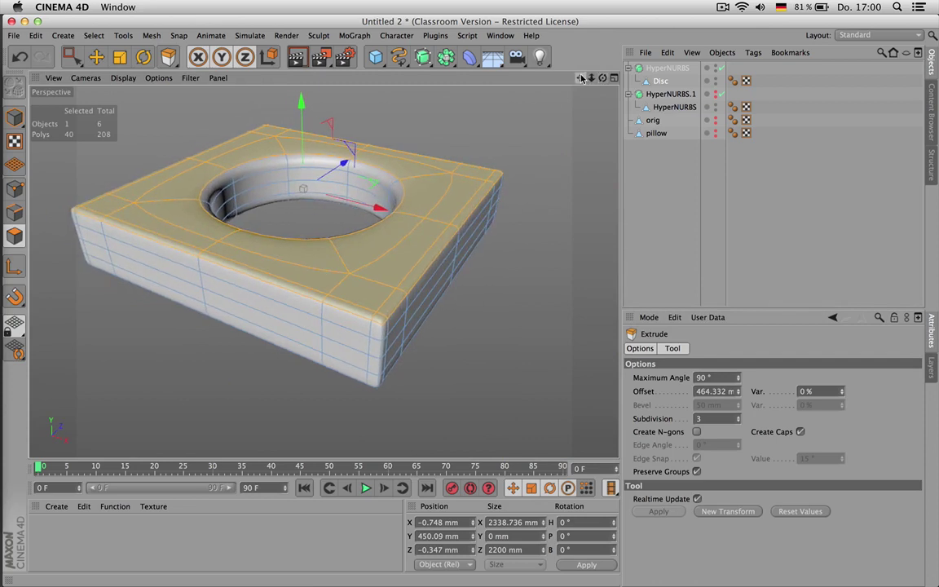
{"action": "left_click_drag", "start_coordinate": [581, 77], "coordinate": [663, 194]}
{"action": "left_click", "coordinate": [662, 194]}
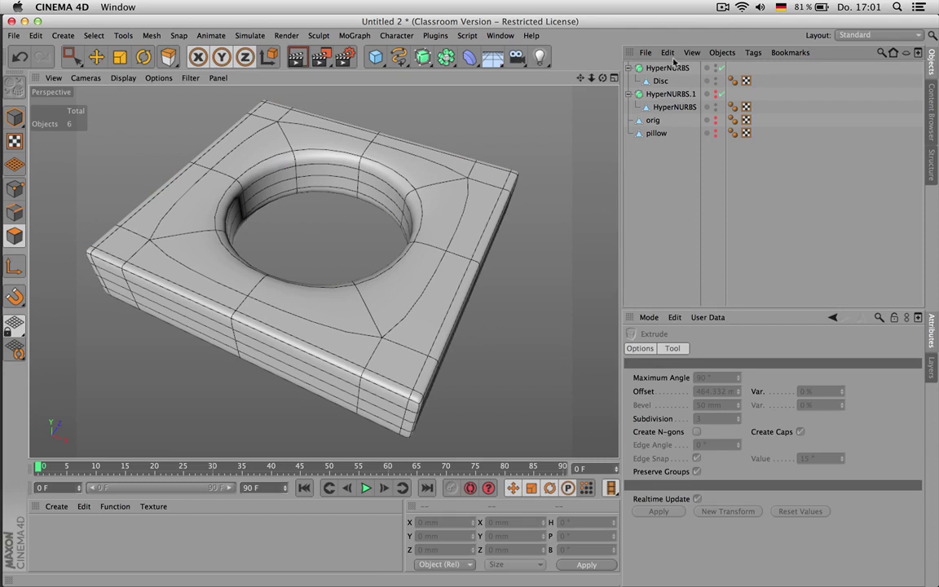
- On Disc, loop-select the second polygon ring from the top of the hole's inner wall
{"action": "left_click_drag", "start_coordinate": [472, 304], "coordinate": [483, 153], "text": "alt"}
{"action": "mouse_move", "coordinate": [602, 79]}
{"action": "left_mouse_down"}
{"action": "mouse_move", "coordinate": [535, 73]}
{"action": "mouse_move", "coordinate": [599, 86]}
{"action": "left_mouse_up"}
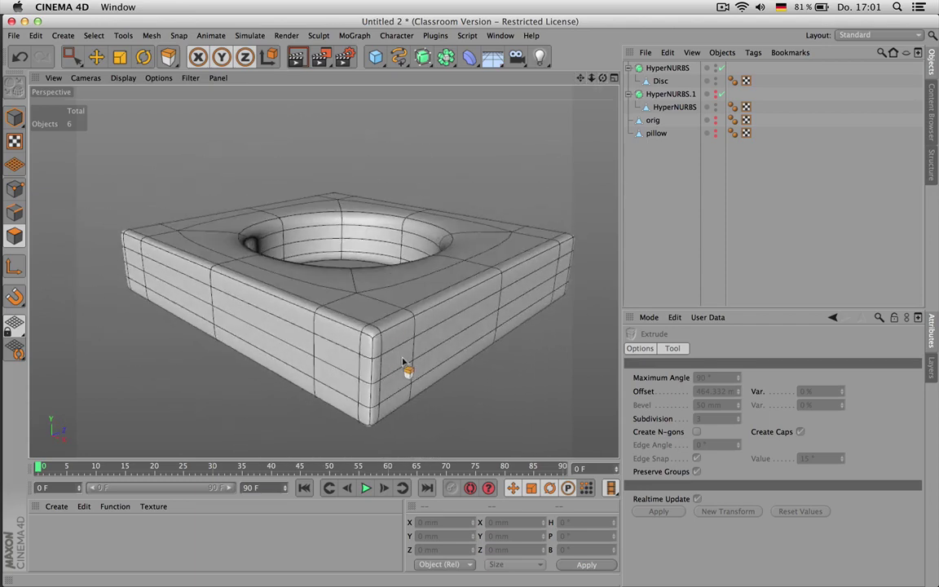
{"action": "left_click_drag", "start_coordinate": [71, 56], "coordinate": [114, 72]}
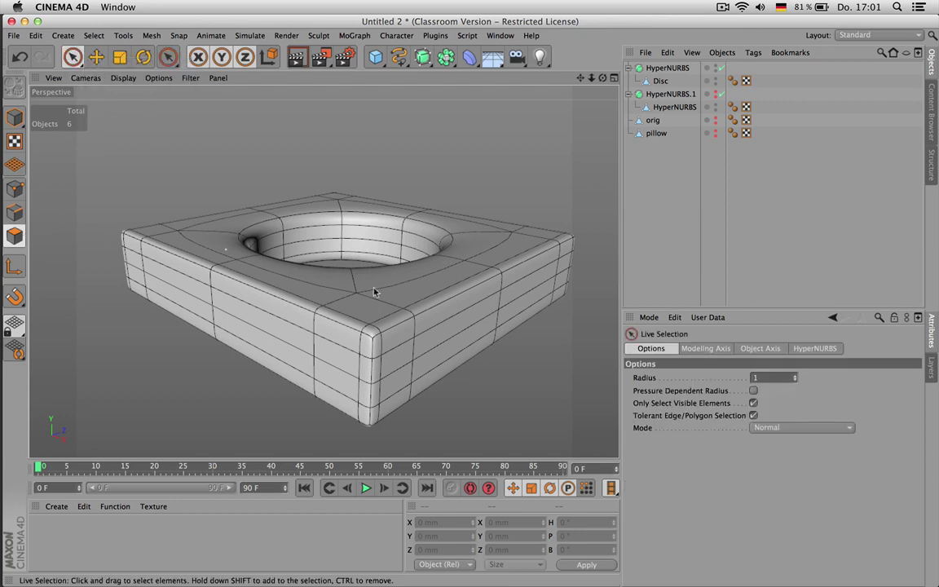
{"action": "left_click", "coordinate": [661, 81]}
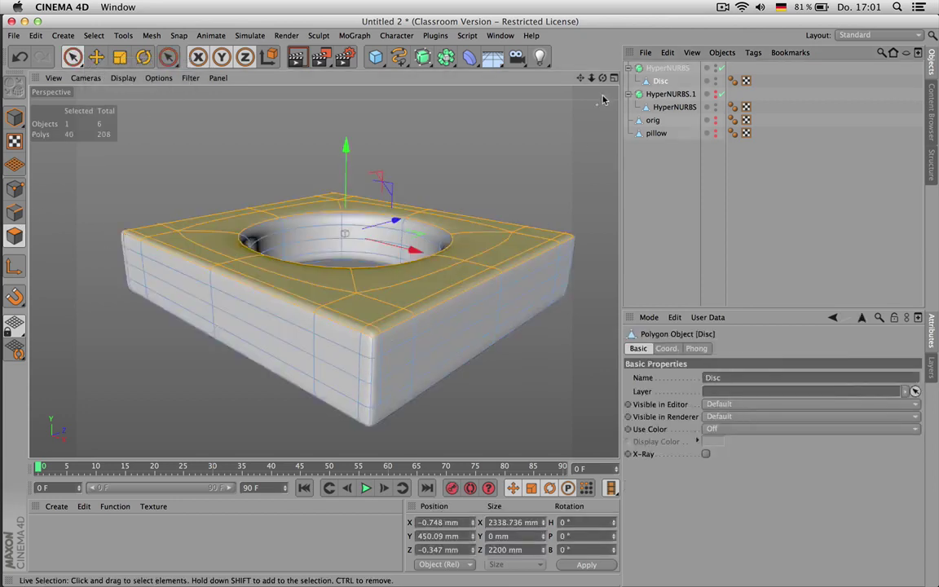
{"action": "left_click_drag", "start_coordinate": [603, 78], "coordinate": [563, 100]}
{"action": "scroll", "coordinate": [436, 294], "scroll_direction": "up", "scroll_amount": 5}
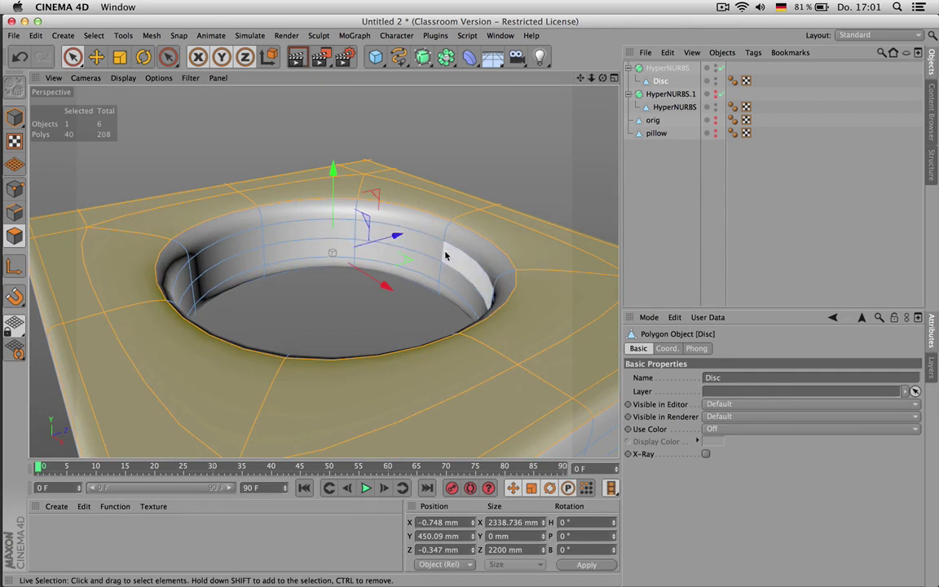
{"action": "key", "text": "u"}
{"action": "key", "text": "l"}
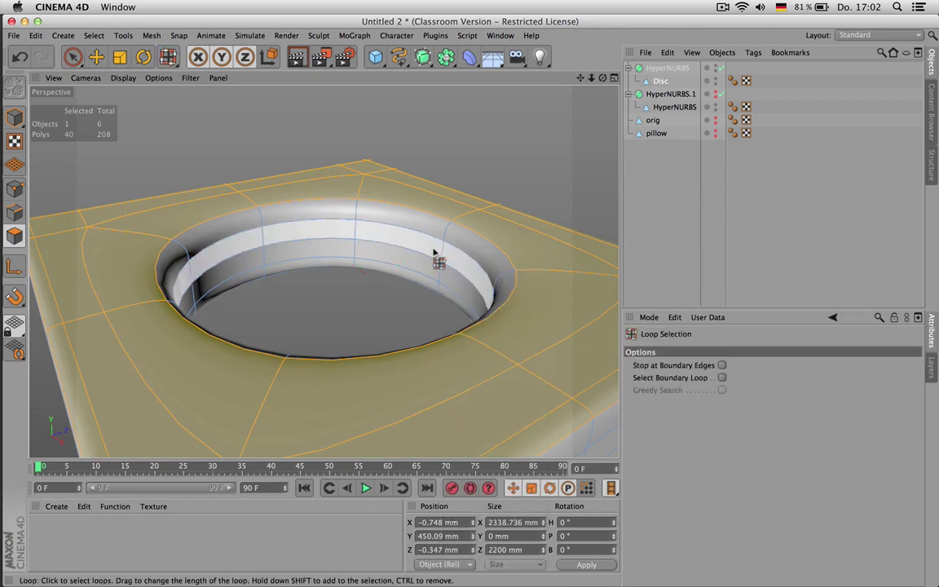
{"action": "left_click", "coordinate": [478, 244]}
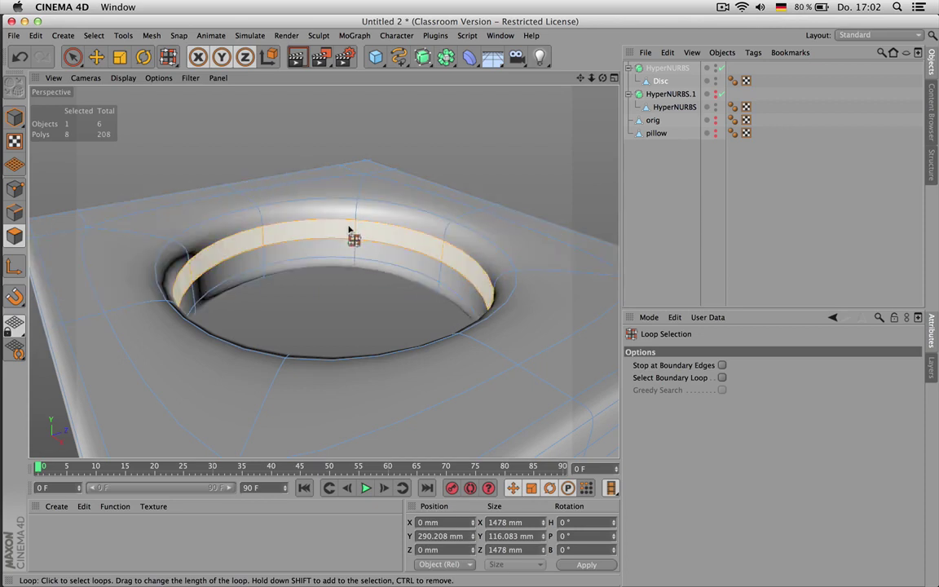
- Set Live Selection to Soft Selection mode with a falloff radius of 1080 mm
{"action": "left_click", "coordinate": [72, 56]}
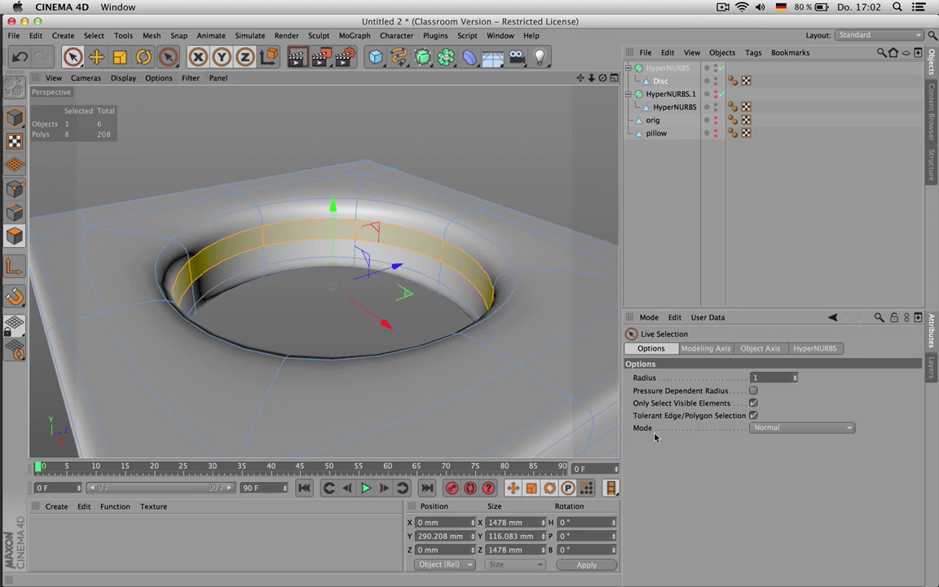
{"action": "left_click", "coordinate": [763, 431]}
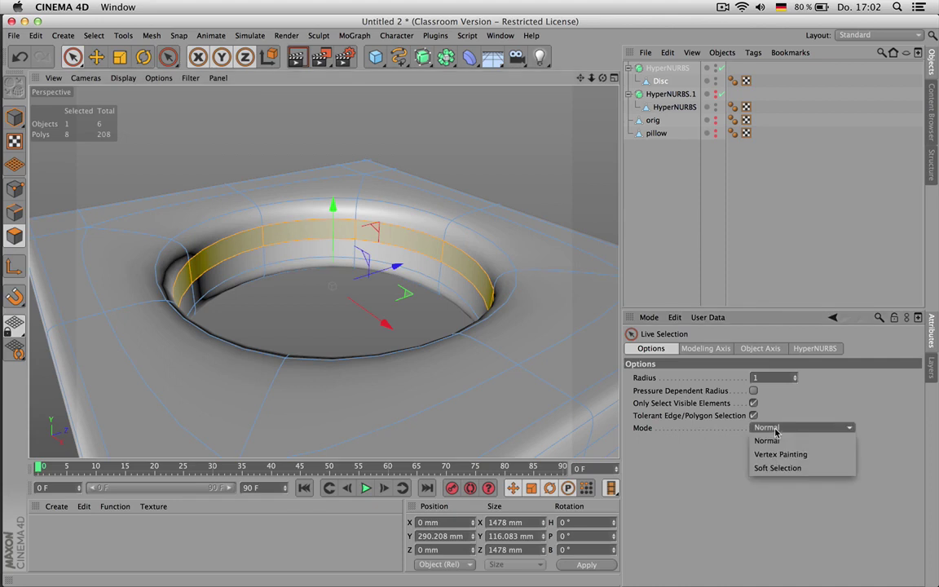
{"action": "left_click", "coordinate": [791, 469]}
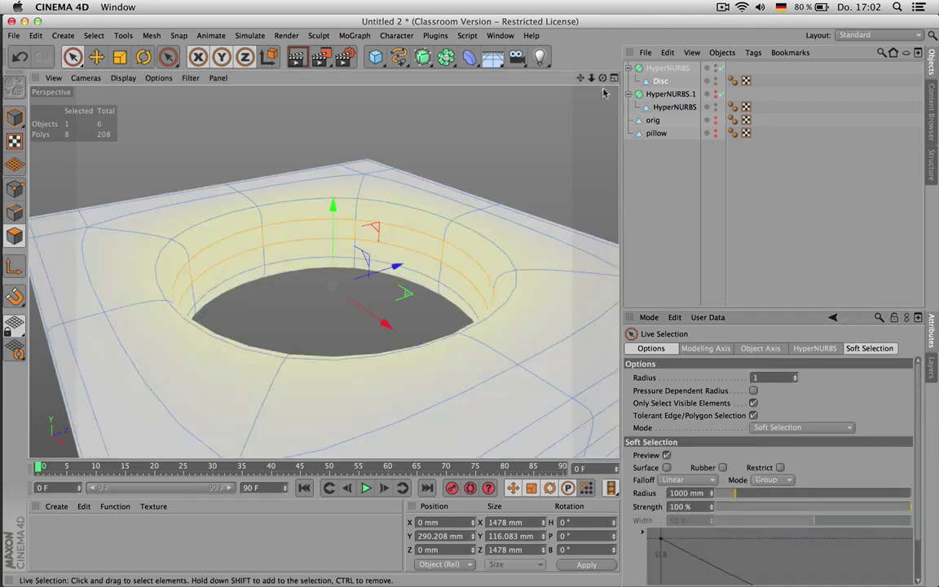
{"action": "left_click_drag", "start_coordinate": [603, 79], "coordinate": [602, 78]}
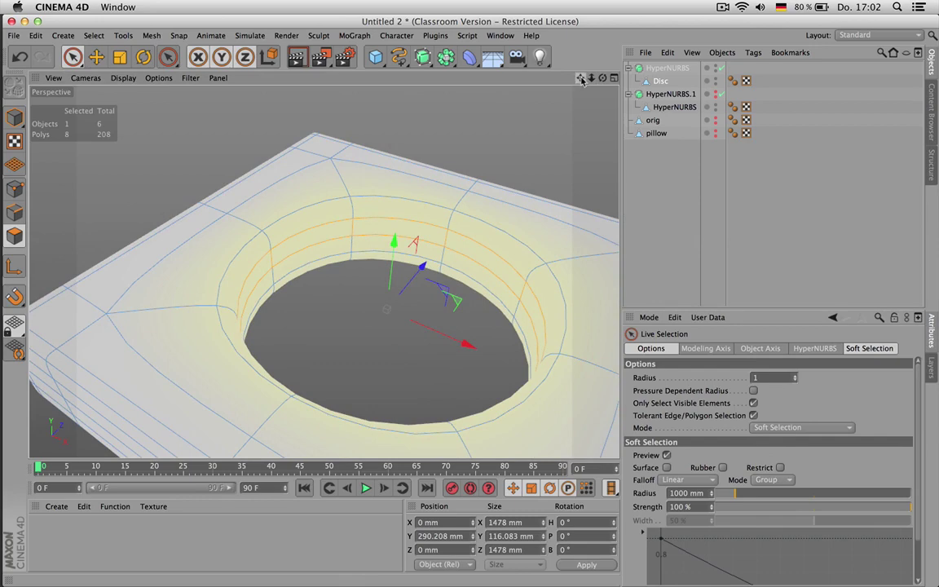
{"action": "scroll", "coordinate": [324, 272], "scroll_direction": "down", "scroll_amount": 3}
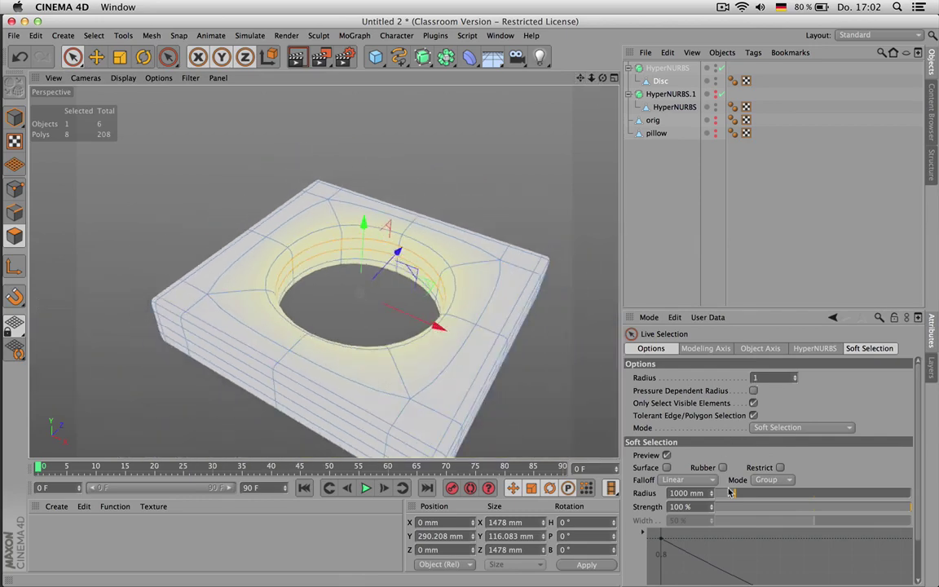
{"action": "left_click_drag", "start_coordinate": [731, 493], "coordinate": [738, 499]}
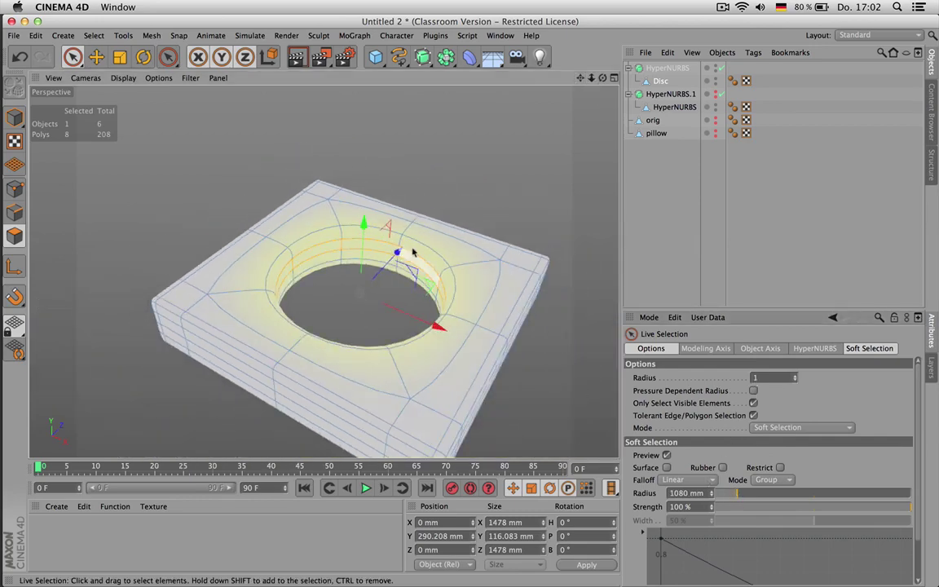
- Raise the soft-selected polygon ring along Y to about 586 mm and inspect the bulge around the hole
{"action": "left_click_drag", "start_coordinate": [365, 230], "coordinate": [378, 115]}
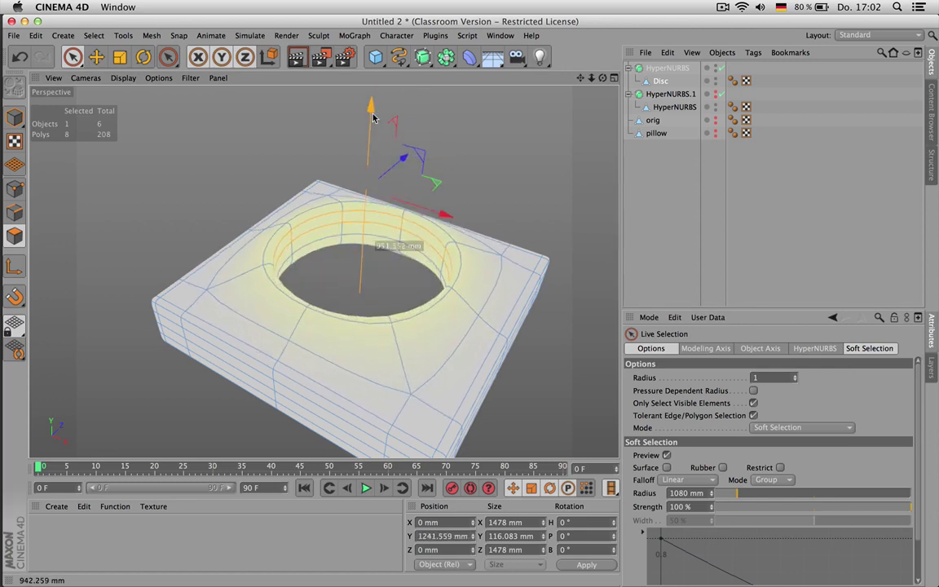
{"action": "left_click_drag", "start_coordinate": [603, 80], "coordinate": [412, 72]}
{"action": "left_click_drag", "start_coordinate": [323, 271], "coordinate": [407, 319]}
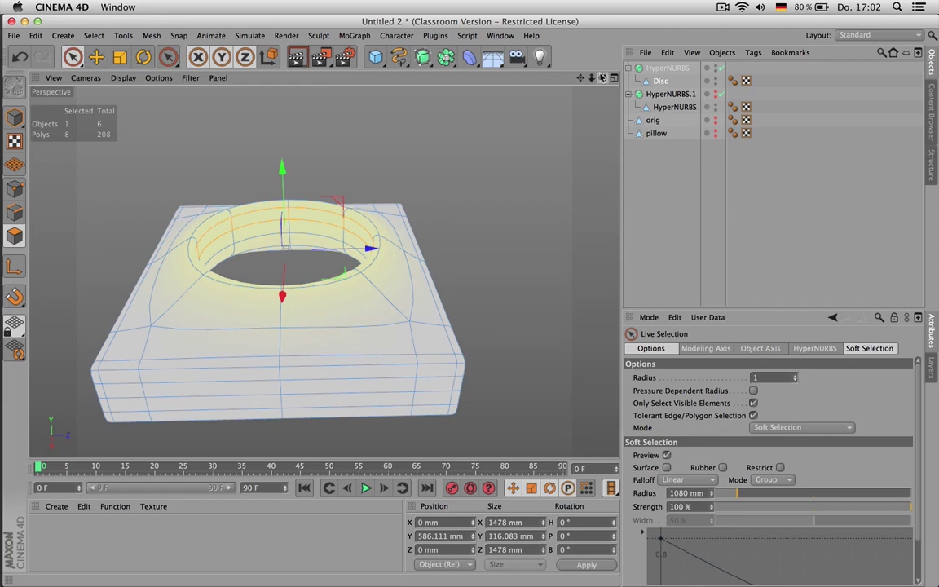
{"action": "left_click_drag", "start_coordinate": [603, 78], "coordinate": [738, 110]}
{"action": "left_click_drag", "start_coordinate": [324, 271], "coordinate": [324, 271], "text": "alt"}
{"action": "scroll", "coordinate": [373, 237], "scroll_direction": "up", "scroll_amount": 2}
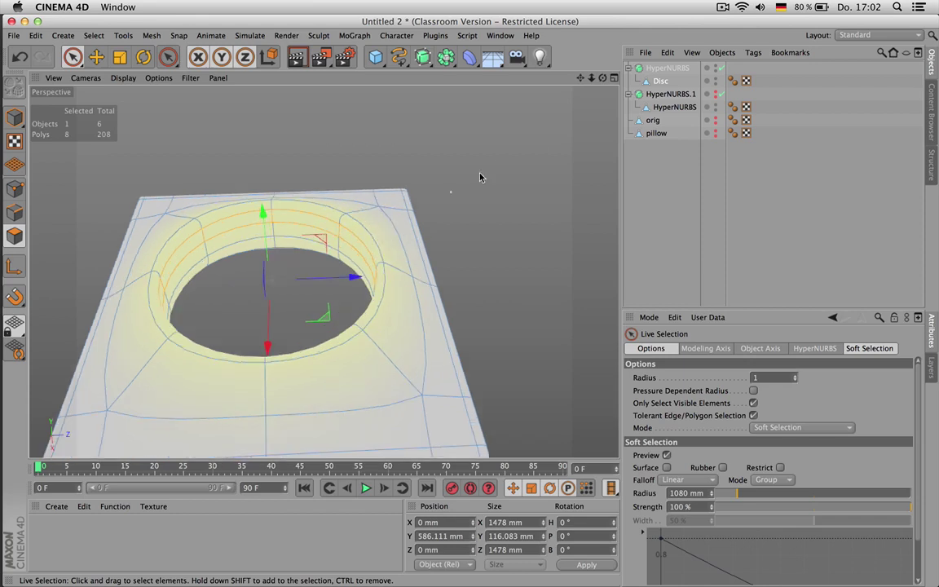
{"action": "left_click_drag", "start_coordinate": [603, 78], "coordinate": [605, 81]}
{"action": "left_click_drag", "start_coordinate": [324, 271], "coordinate": [324, 272], "text": "alt"}
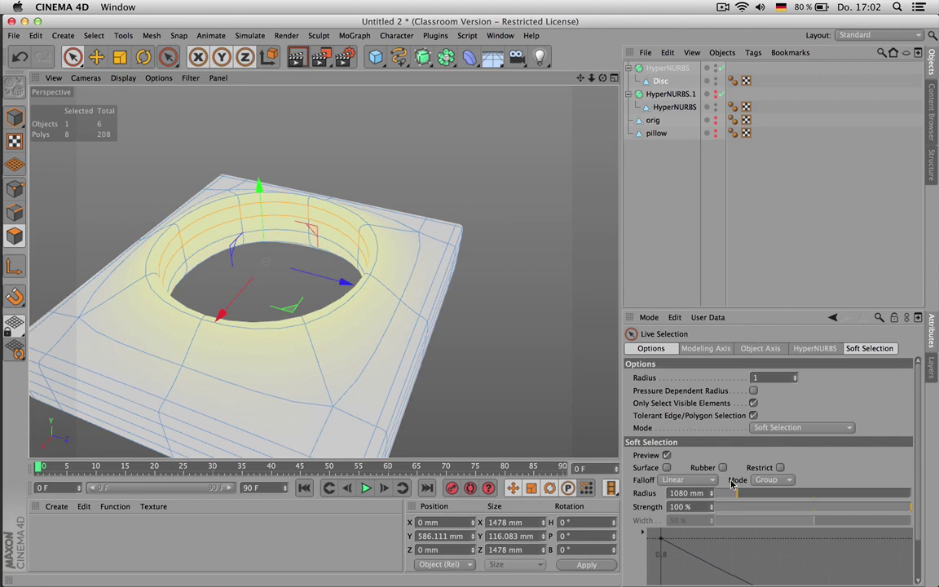
- Set the soft selection mode to All and select one polygon low on Disc's side, beside the front corner
{"action": "left_click", "coordinate": [764, 479]}
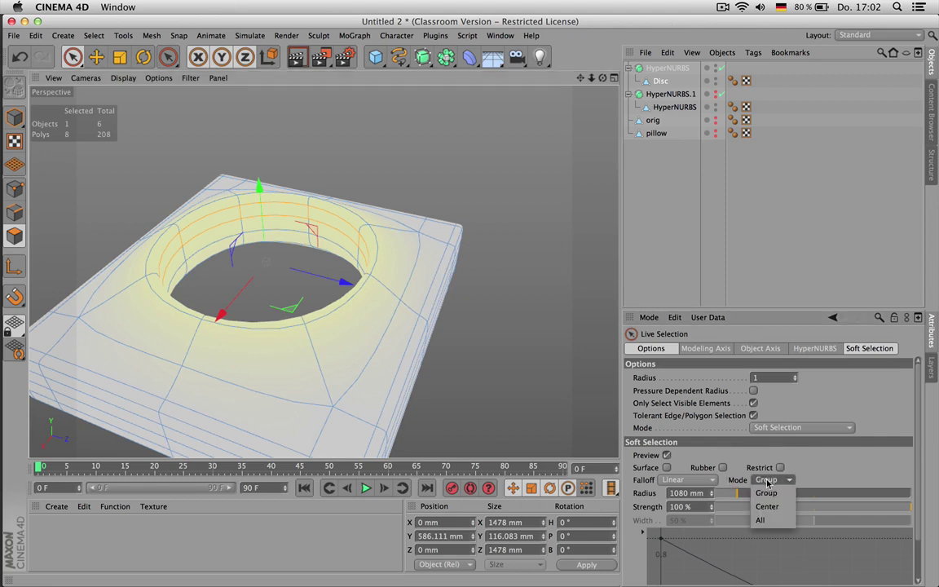
{"action": "left_click", "coordinate": [761, 521]}
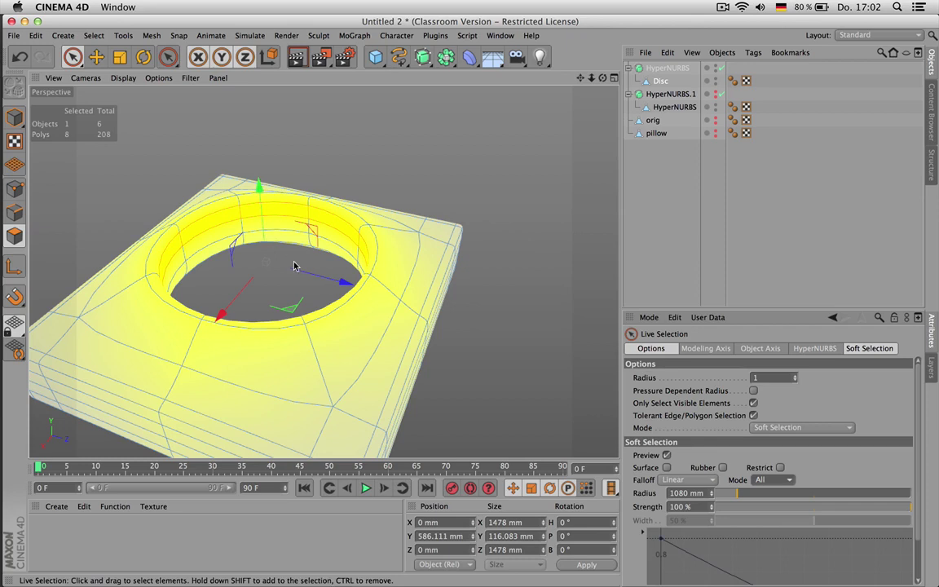
{"action": "left_click", "coordinate": [304, 420]}
{"action": "scroll", "coordinate": [340, 374], "scroll_direction": "down", "scroll_amount": 3}
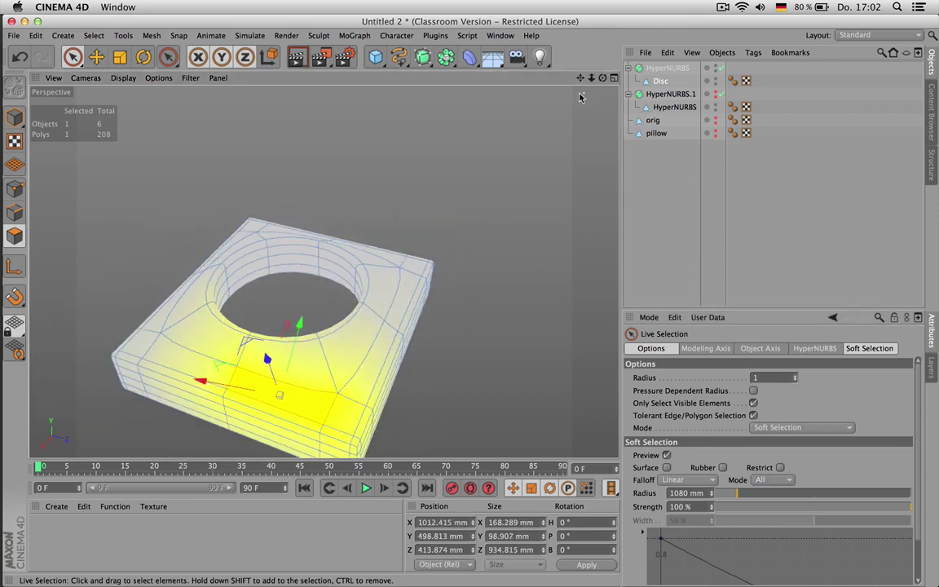
{"action": "left_click_drag", "start_coordinate": [580, 78], "coordinate": [608, 8]}
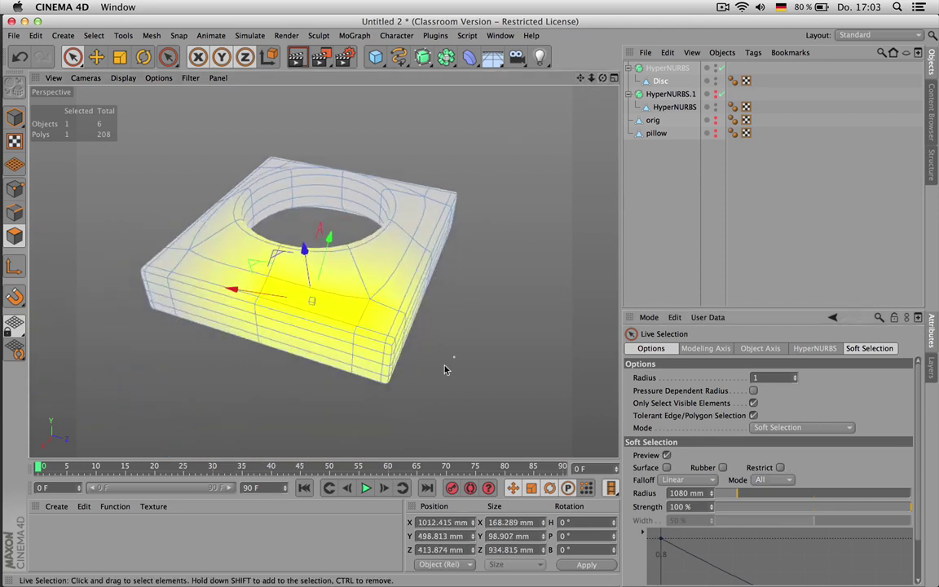
{"action": "left_click", "coordinate": [365, 355]}
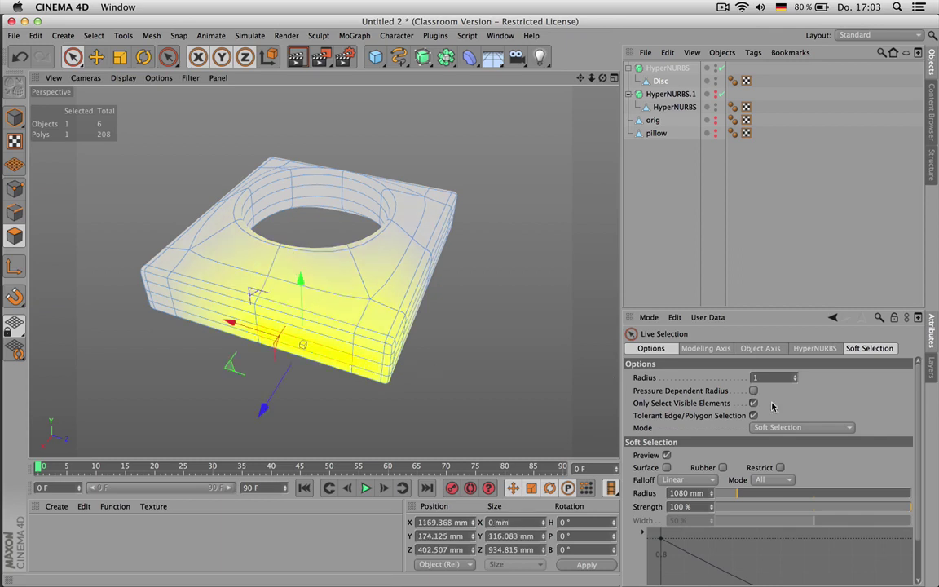
- Set the soft selection mode to Group and extend the selection to six side polygons running around the front corner
{"action": "left_click", "coordinate": [779, 483]}
{"action": "left_click", "coordinate": [776, 495]}
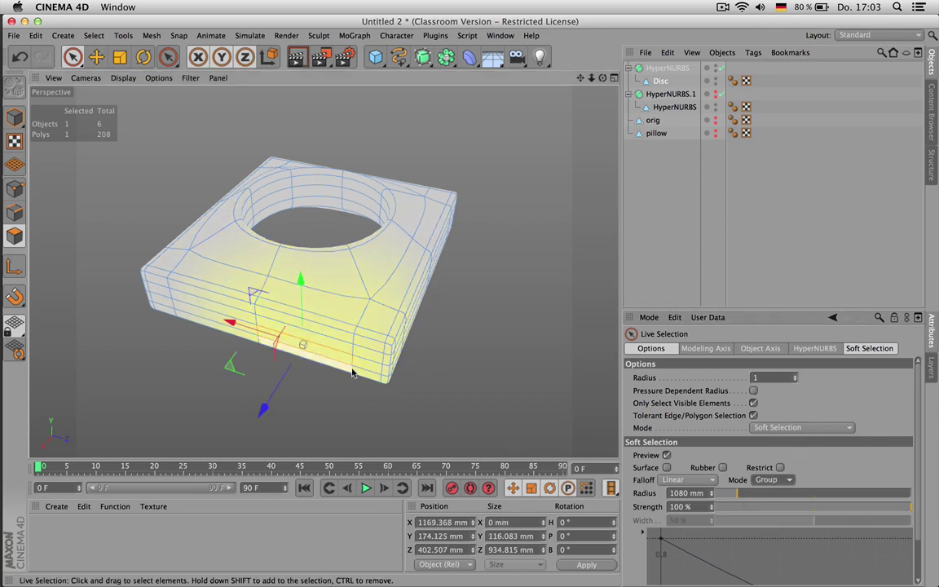
{"action": "left_click", "coordinate": [374, 366], "text": "shift"}
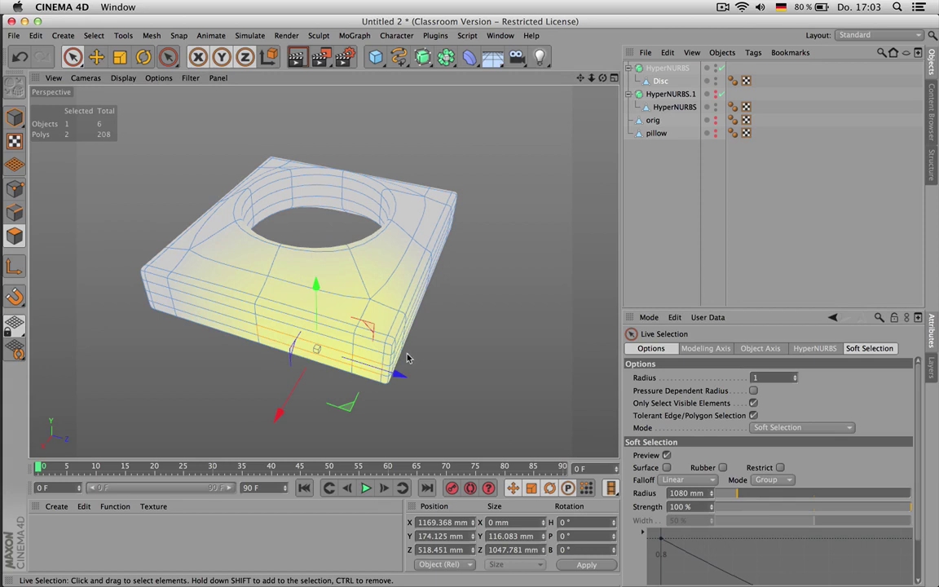
{"action": "mouse_move", "coordinate": [445, 352]}
{"action": "left_mouse_down", "text": "alt"}
{"action": "mouse_move", "coordinate": [396, 320]}
{"action": "mouse_move", "coordinate": [318, 343]}
{"action": "mouse_move", "coordinate": [371, 319]}
{"action": "mouse_move", "coordinate": [292, 328]}
{"action": "left_mouse_up", "text": "alt"}
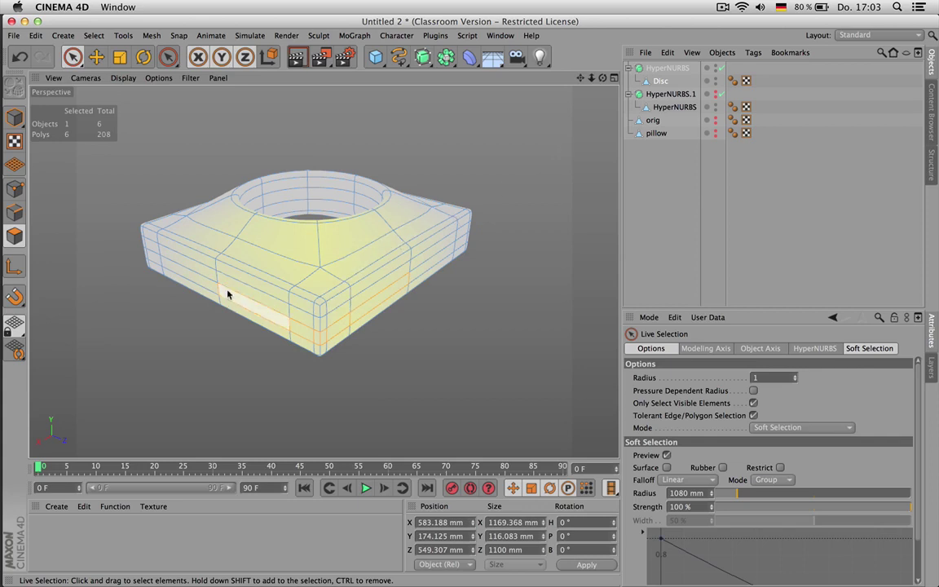
{"action": "left_click_drag", "start_coordinate": [390, 245], "coordinate": [346, 221], "text": "alt"}
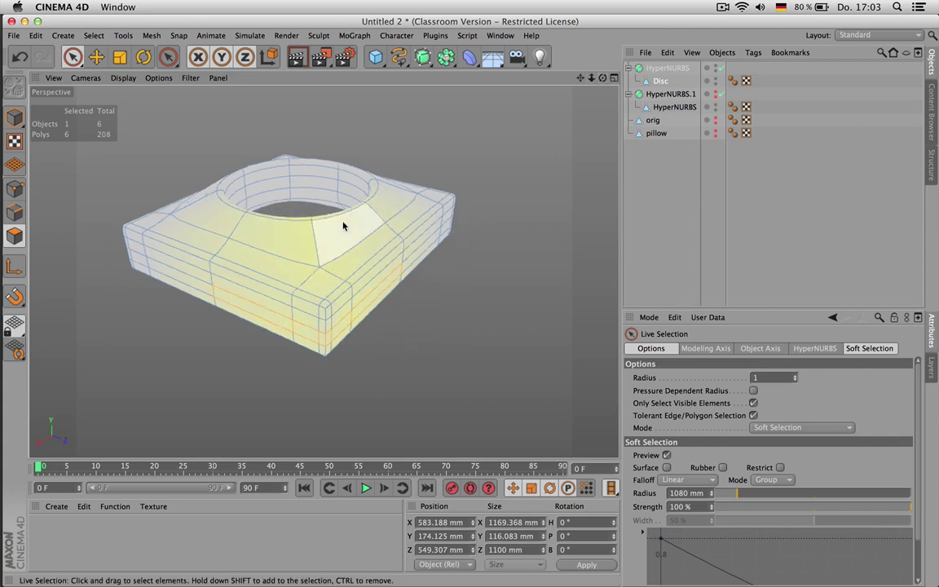
- Set the soft selection mode back to All with a radius of 310 mm and a strength of 100 %
{"action": "left_click", "coordinate": [770, 479]}
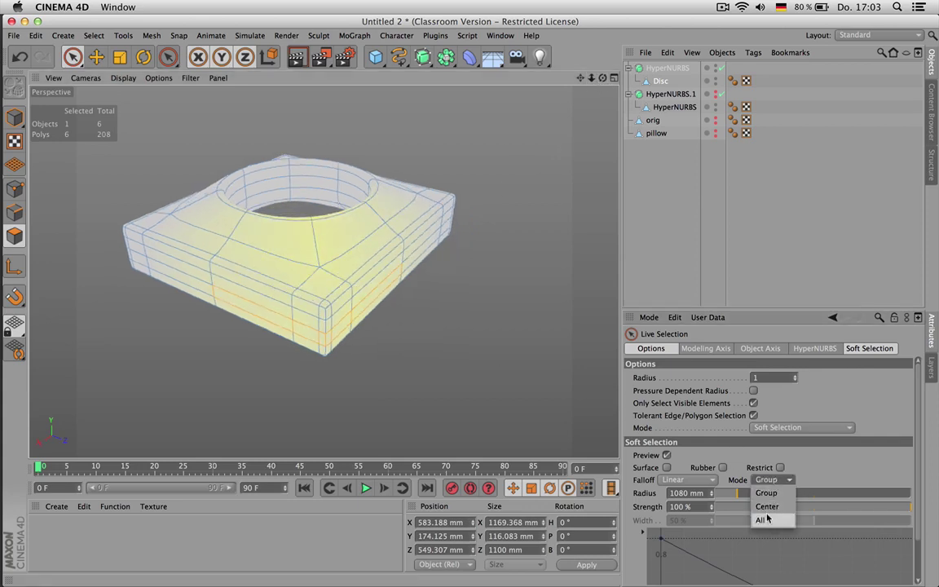
{"action": "left_click", "coordinate": [765, 519]}
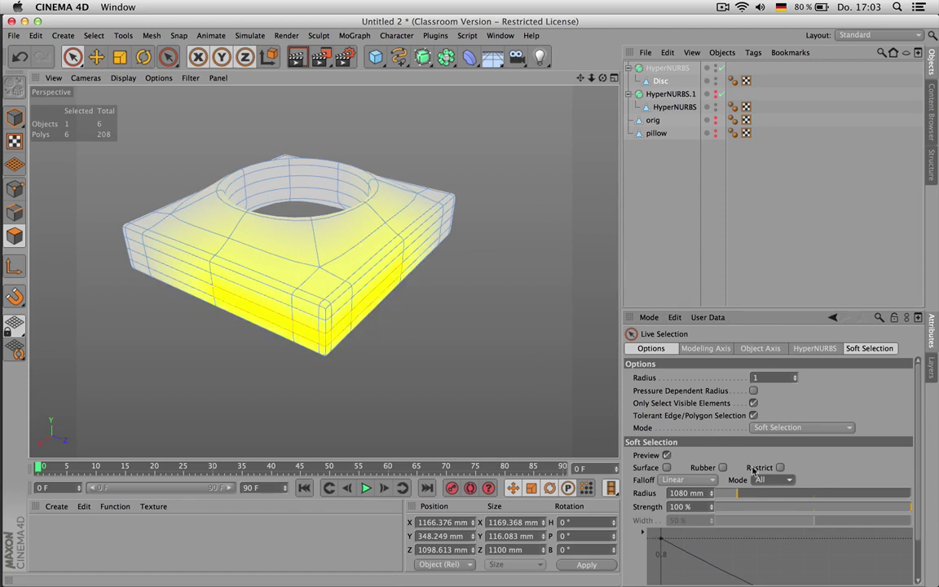
{"action": "left_click_drag", "start_coordinate": [733, 495], "coordinate": [722, 495]}
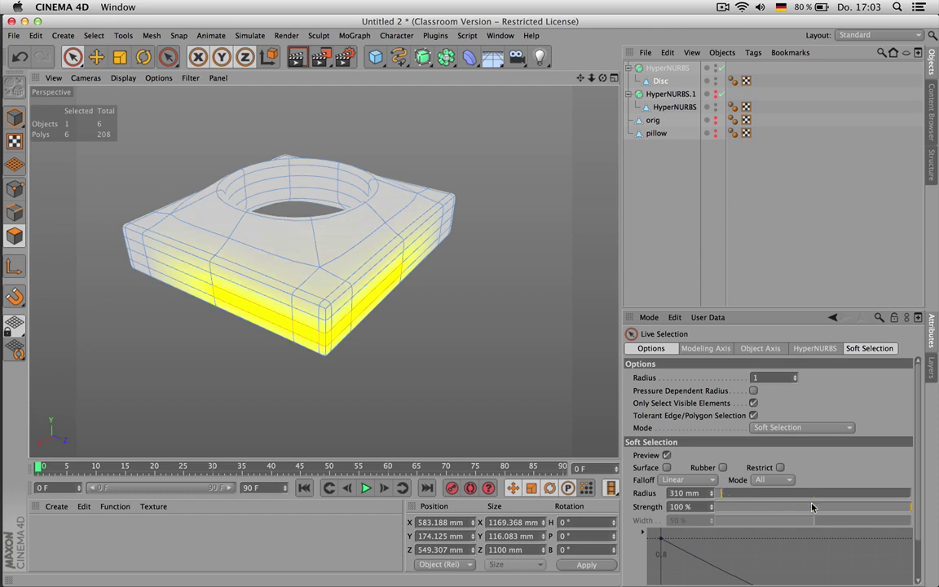
{"action": "left_click_drag", "start_coordinate": [814, 505], "coordinate": [911, 507]}
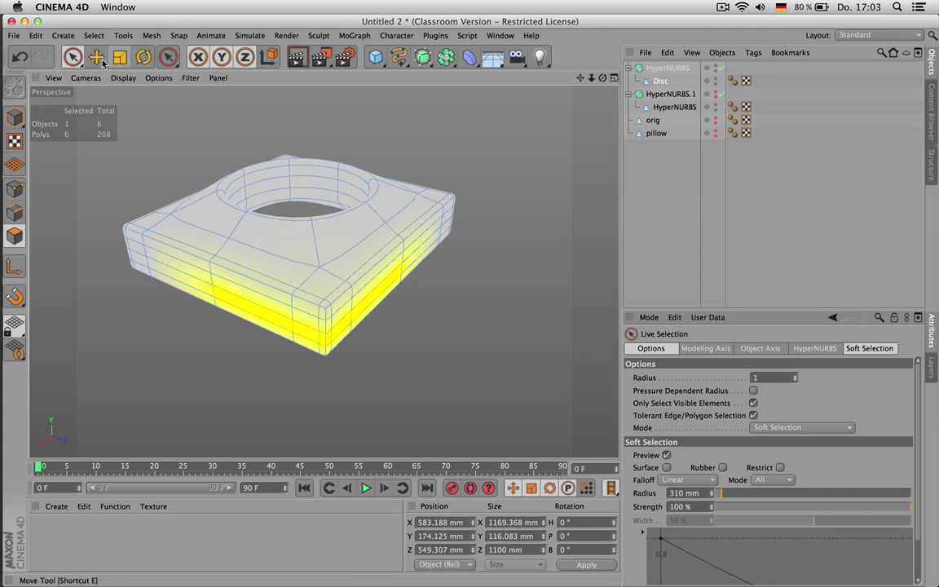
- Try moving the soft-selected corner polygons along Z to about 1077 mm and lowering the strength to 22 %, then restore both
{"action": "left_click", "coordinate": [96, 56]}
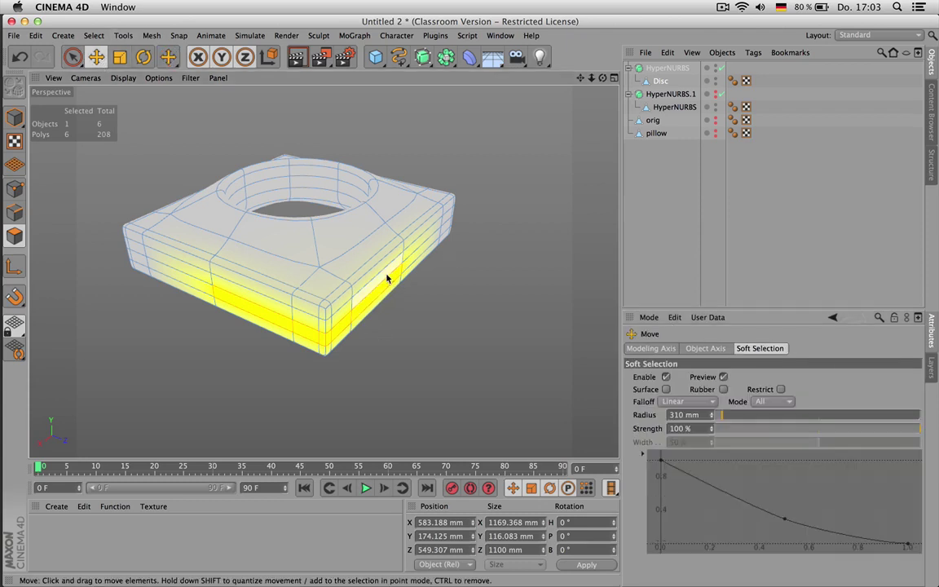
{"action": "left_click_drag", "start_coordinate": [382, 324], "coordinate": [544, 362]}
{"action": "left_click", "coordinate": [763, 430]}
{"action": "key", "text": "super+z"}
{"action": "key", "text": "super+z"}
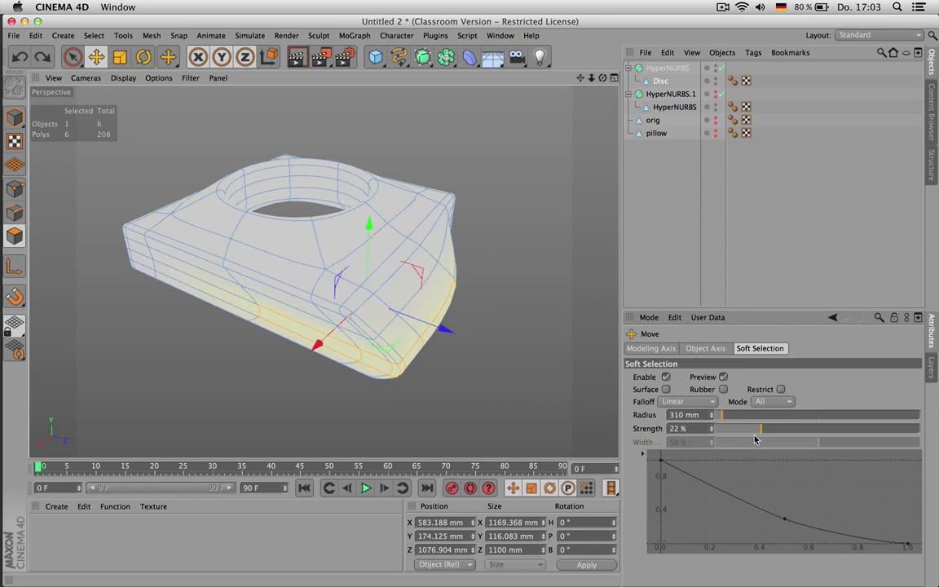
{"action": "left_click_drag", "start_coordinate": [737, 429], "coordinate": [920, 429]}
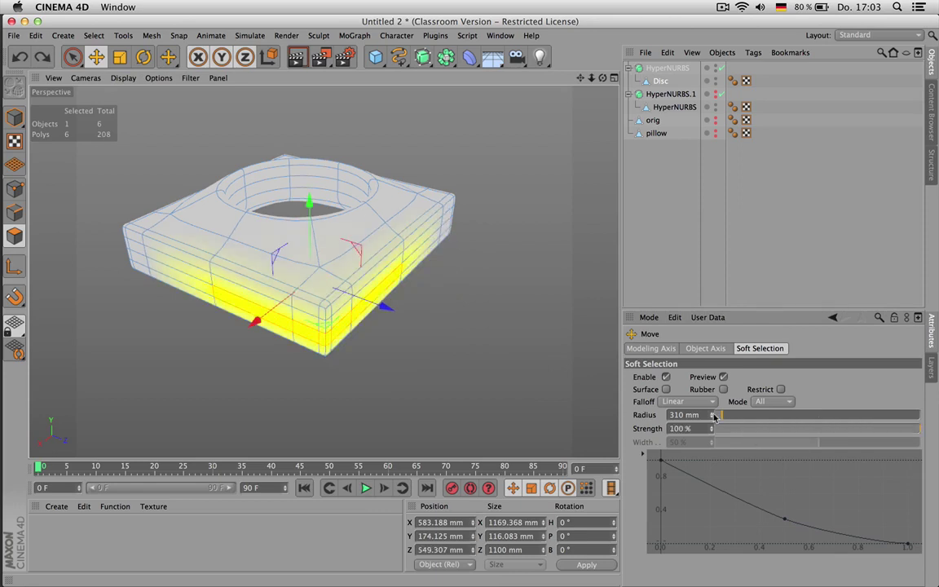
- Set the soft selection falloff to Dome, and try moving the corner polygons along Z to about 1248 mm before undoing the move
{"action": "left_click", "coordinate": [689, 402]}
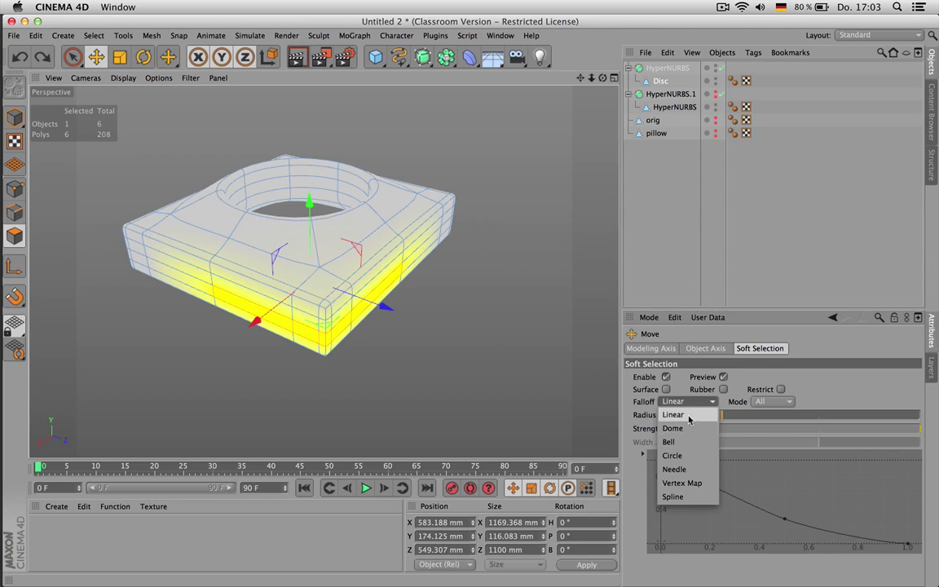
{"action": "left_click", "coordinate": [687, 428]}
{"action": "left_click_drag", "start_coordinate": [393, 340], "coordinate": [472, 315]}
{"action": "left_click_drag", "start_coordinate": [603, 79], "coordinate": [498, 151]}
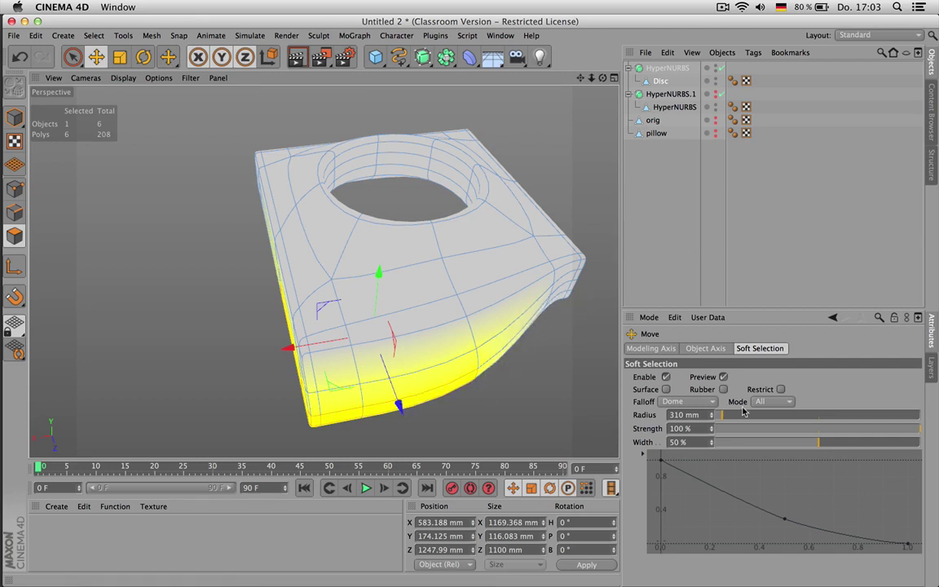
{"action": "key", "text": "super+z"}
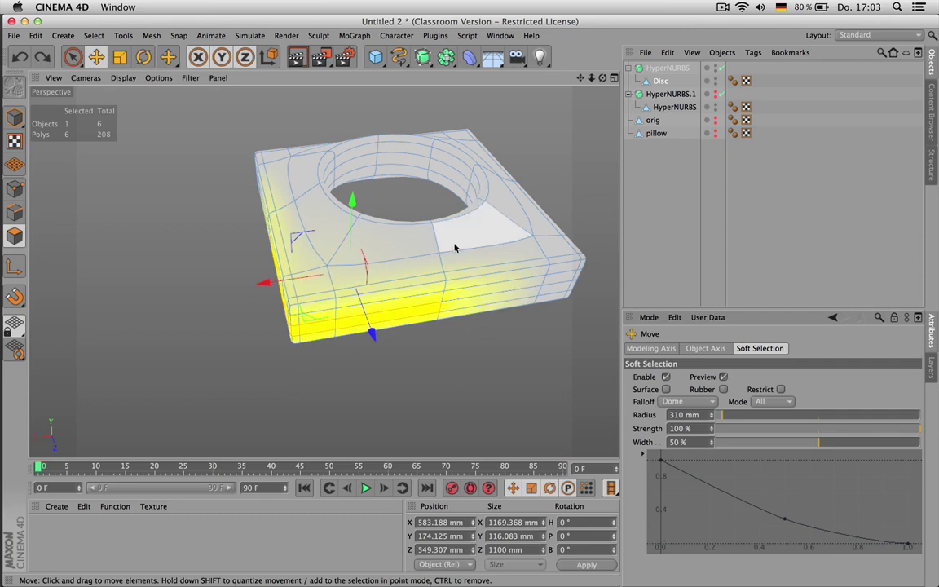
- Select the two neighbouring edge rings across the middle of the front side and cut them with Edge Cut at a subdivision of 7
{"action": "left_click_drag", "start_coordinate": [604, 78], "coordinate": [601, 50]}
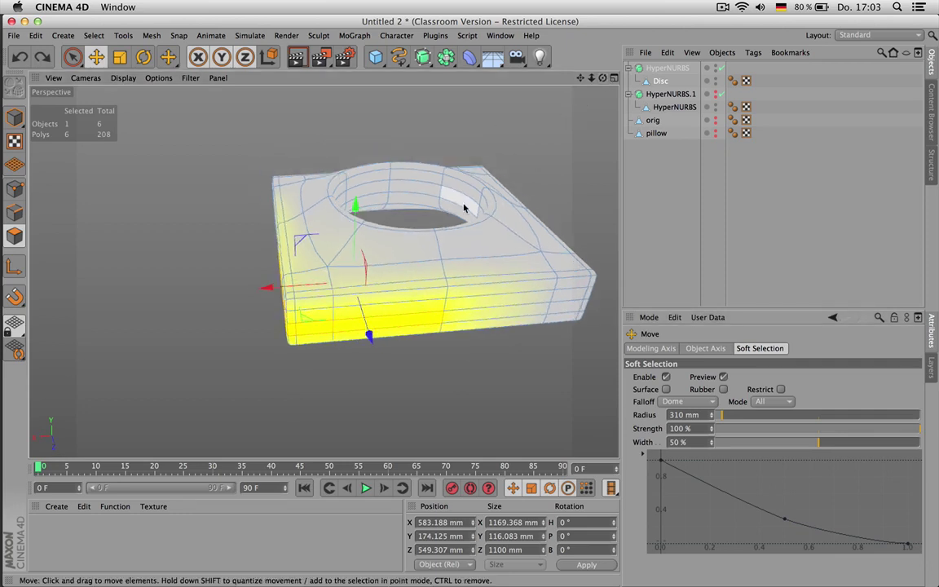
{"action": "key", "text": "Return"}
{"action": "key", "text": "Return"}
{"action": "key", "text": "u"}
{"action": "key", "text": "b"}
{"action": "left_click", "coordinate": [399, 289]}
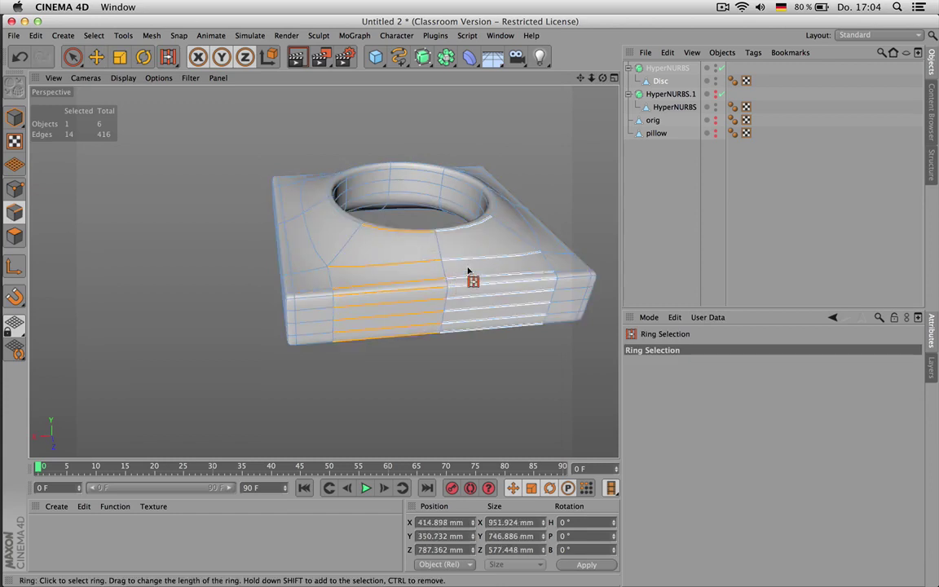
{"action": "left_click", "coordinate": [468, 267], "text": "shift"}
{"action": "key", "text": "m"}
{"action": "key", "text": "f"}
{"action": "left_click_drag", "start_coordinate": [470, 265], "coordinate": [526, 266]}
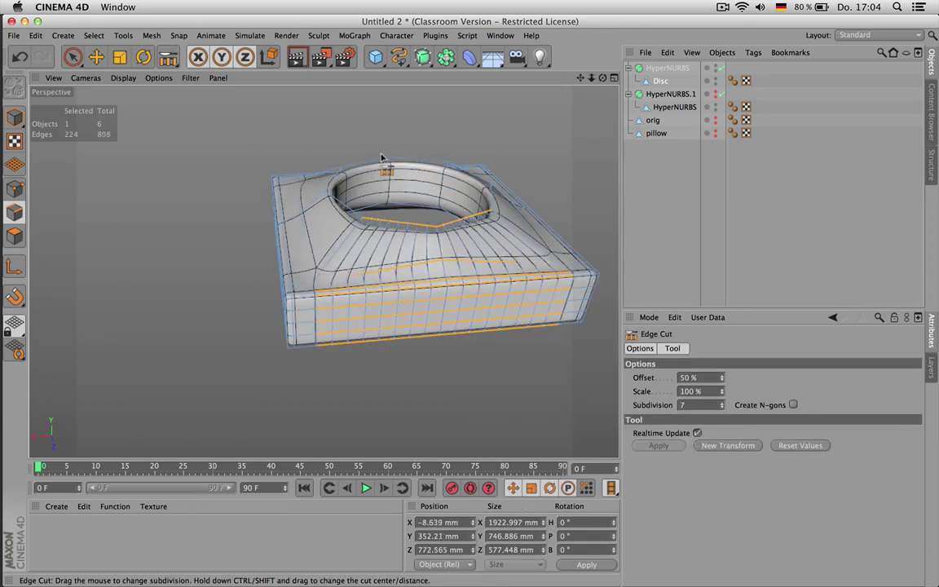
- Select a small block of six polygons in the subdivided front side with Live Selection in polygon mode
{"action": "left_click", "coordinate": [72, 58]}
{"action": "left_click", "coordinate": [15, 236]}
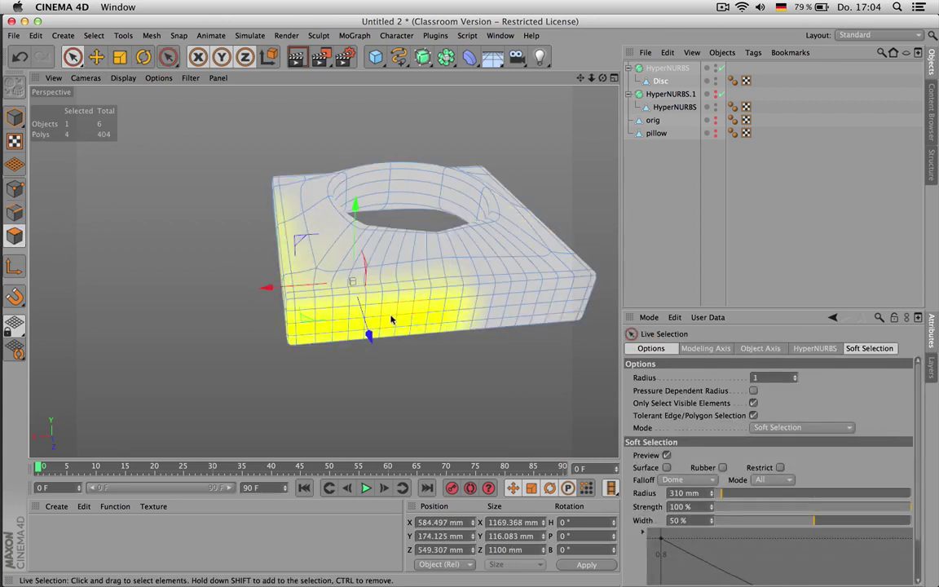
{"action": "left_click", "coordinate": [415, 324]}
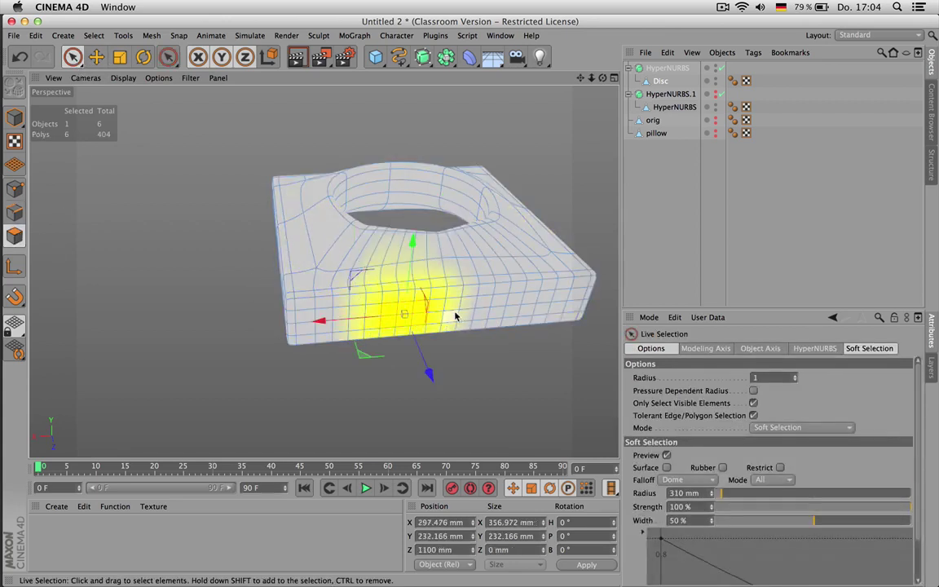
- Try the Linear, Dome and Circle soft selection falloffs on the six front polygons
{"action": "left_click", "coordinate": [708, 480]}
{"action": "left_click", "coordinate": [694, 490]}
{"action": "left_click", "coordinate": [691, 480]}
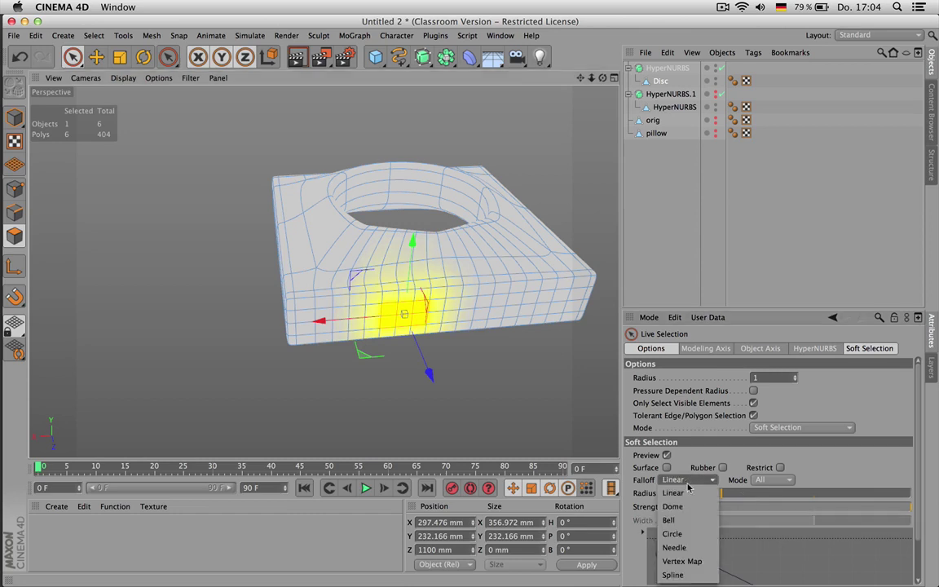
{"action": "left_click", "coordinate": [678, 504]}
{"action": "scroll", "coordinate": [462, 314], "scroll_direction": "up", "scroll_amount": 3}
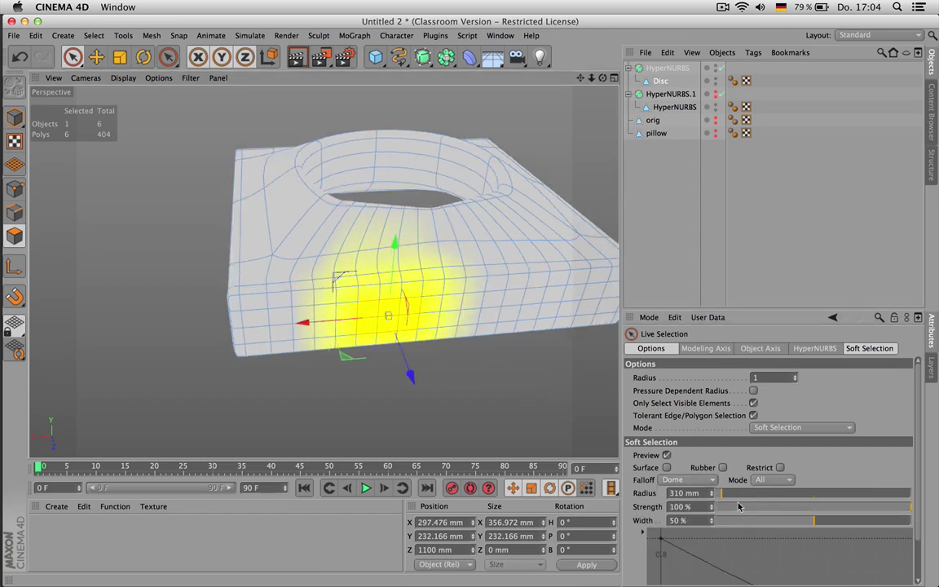
{"action": "left_click", "coordinate": [691, 481]}
{"action": "left_click", "coordinate": [677, 530]}
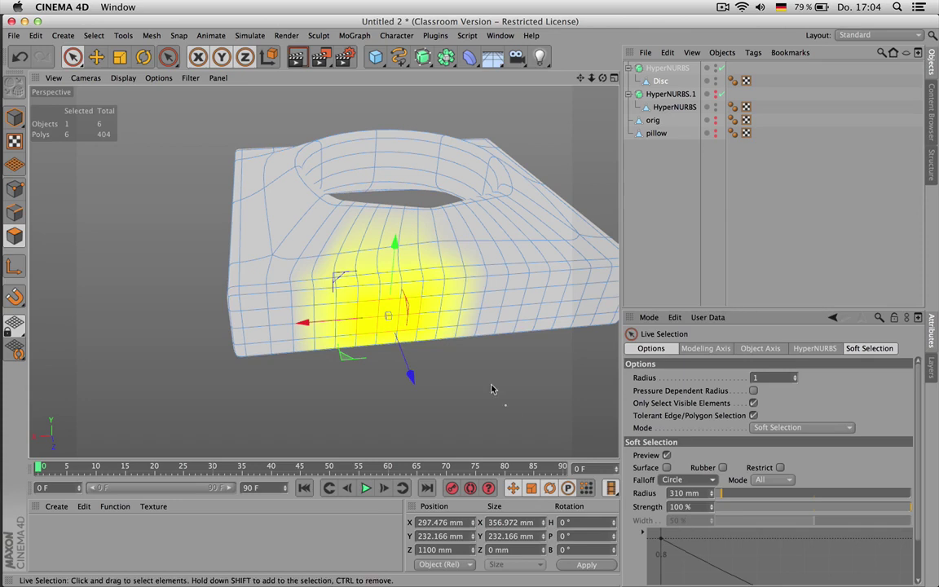
- Set the soft selection falloff to Needle, and try moving the front polygons along Z to about 1753 mm before undoing the move
{"action": "left_click", "coordinate": [700, 481]}
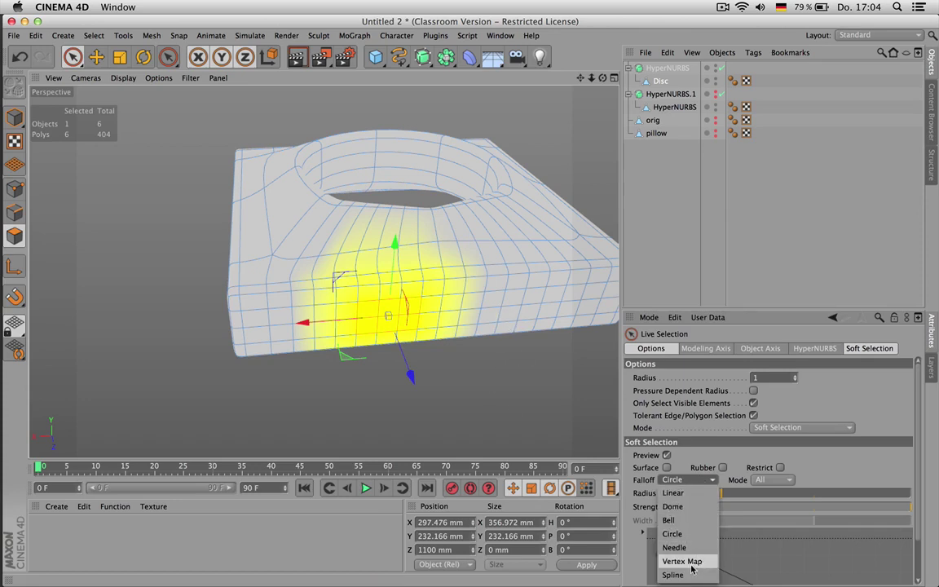
{"action": "left_click", "coordinate": [674, 547]}
{"action": "left_click_drag", "start_coordinate": [411, 378], "coordinate": [511, 403]}
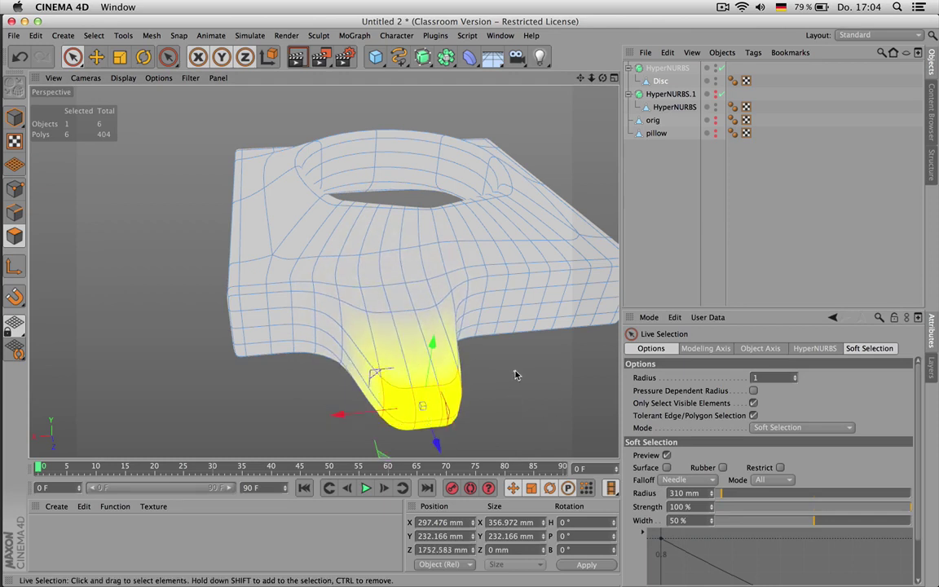
{"action": "key", "text": "super+z"}
- Set the soft selection falloff to Dome, and try moving the front polygons along Z to about 1501 mm before undoing the move
{"action": "left_click", "coordinate": [693, 480]}
{"action": "left_click", "coordinate": [673, 507]}
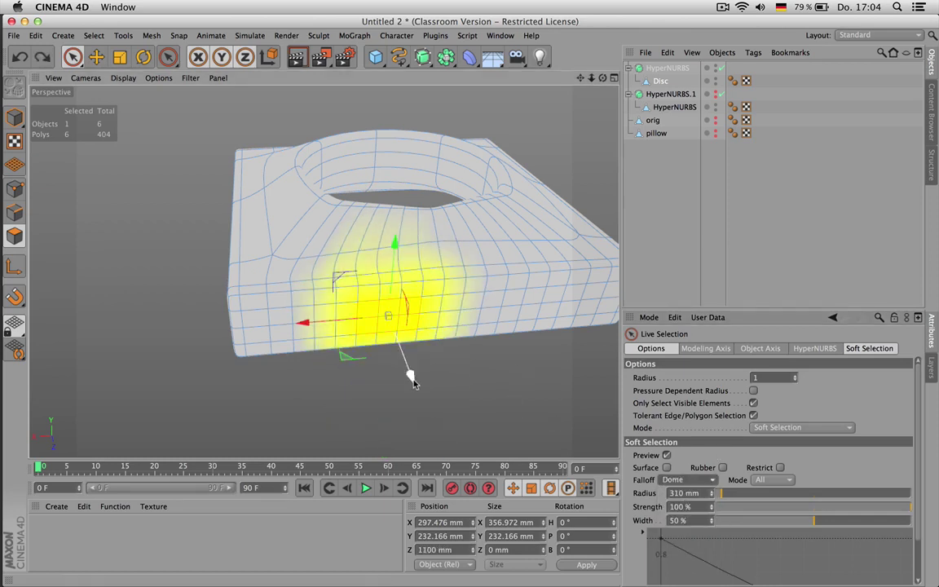
{"action": "left_click_drag", "start_coordinate": [413, 383], "coordinate": [432, 430]}
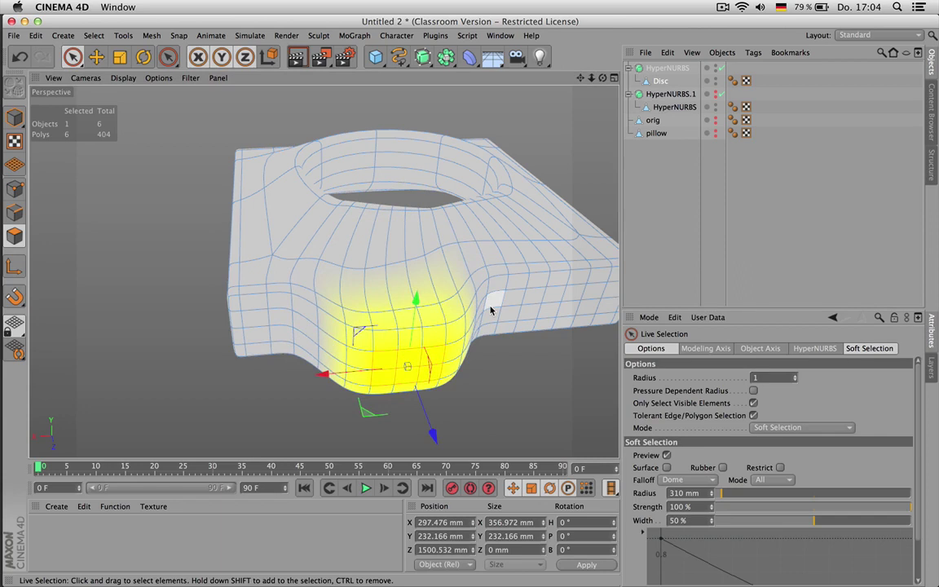
{"action": "key", "text": "super+z"}
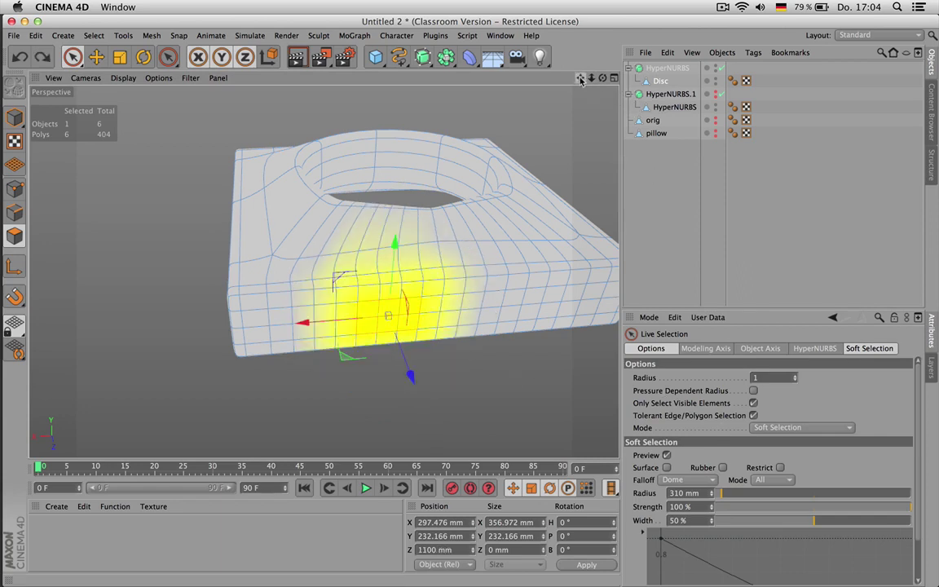
- Set the soft selection falloff to Spline and shift the middle point of the falloff curve slightly towards its start
{"action": "left_click_drag", "start_coordinate": [581, 79], "coordinate": [508, 39]}
{"action": "left_click_drag", "start_coordinate": [916, 477], "coordinate": [914, 540]}
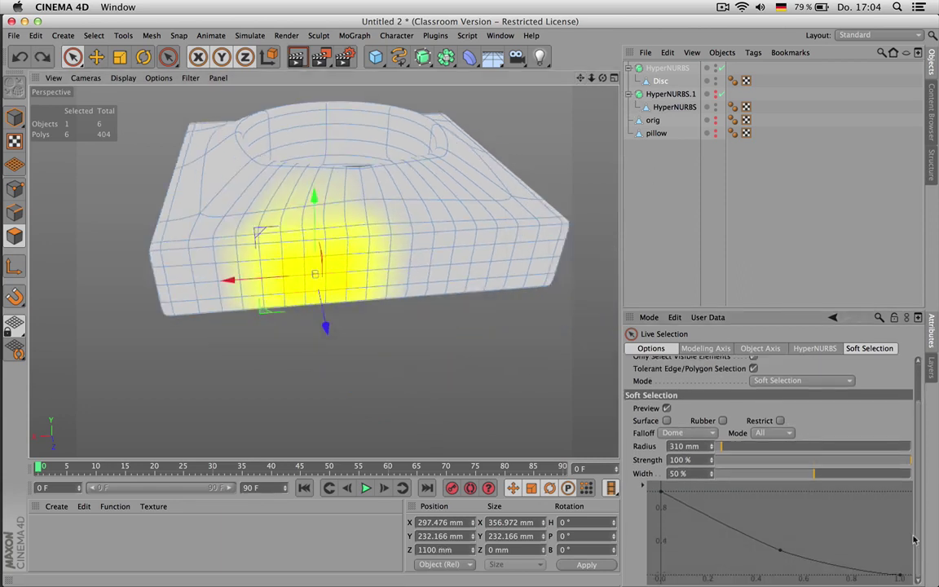
{"action": "left_click", "coordinate": [690, 435]}
{"action": "left_click", "coordinate": [629, 529]}
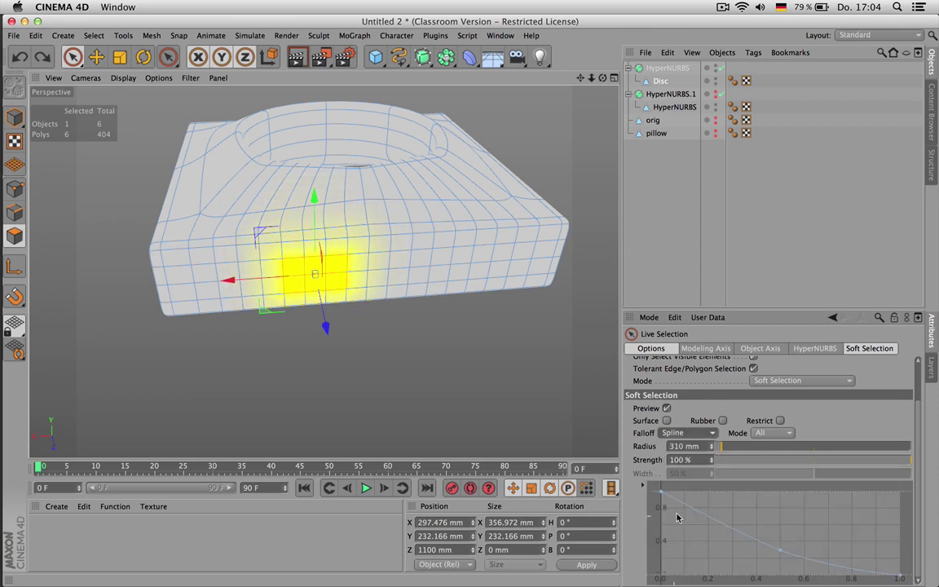
{"action": "mouse_move", "coordinate": [776, 554]}
{"action": "left_mouse_down"}
{"action": "mouse_move", "coordinate": [784, 554]}
{"action": "mouse_move", "coordinate": [801, 502]}
{"action": "mouse_move", "coordinate": [738, 558]}
{"action": "mouse_move", "coordinate": [774, 561]}
{"action": "mouse_move", "coordinate": [770, 554]}
{"action": "left_mouse_up"}
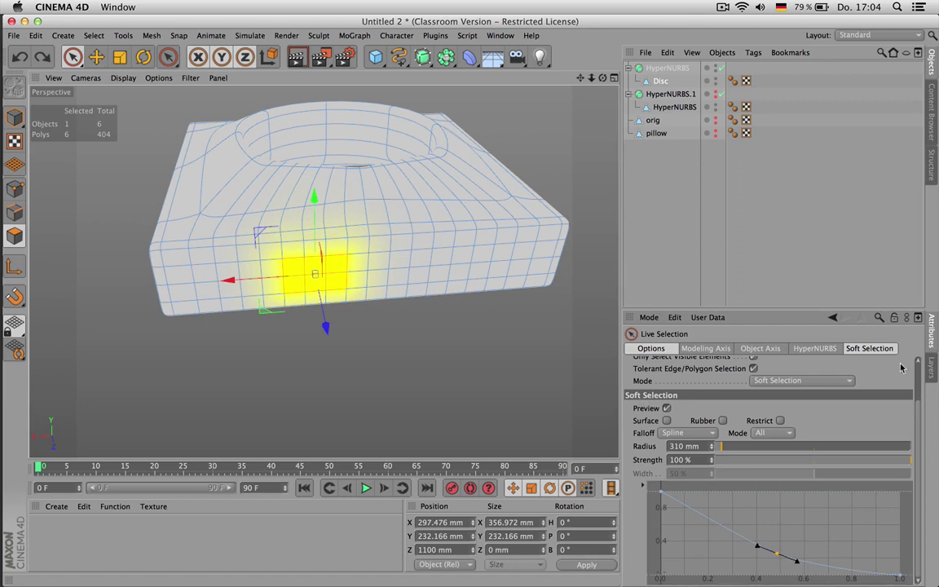
{"action": "scroll", "coordinate": [914, 396], "scroll_direction": "up", "scroll_amount": 2}
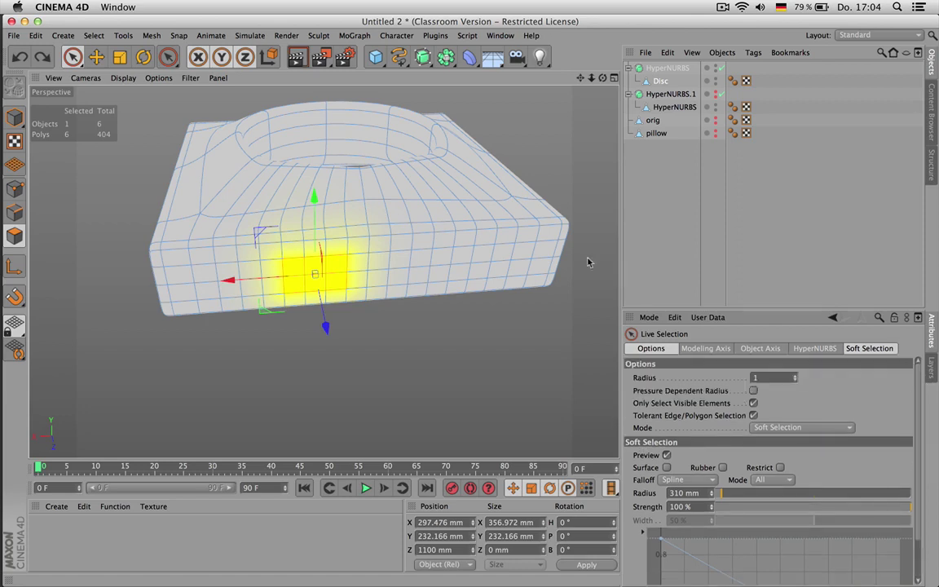
- Show the modeling axis settings and select the four stacked polygons in the middle of the adjoining, unsubdivided side
{"action": "left_click_drag", "start_coordinate": [603, 78], "coordinate": [430, 155]}
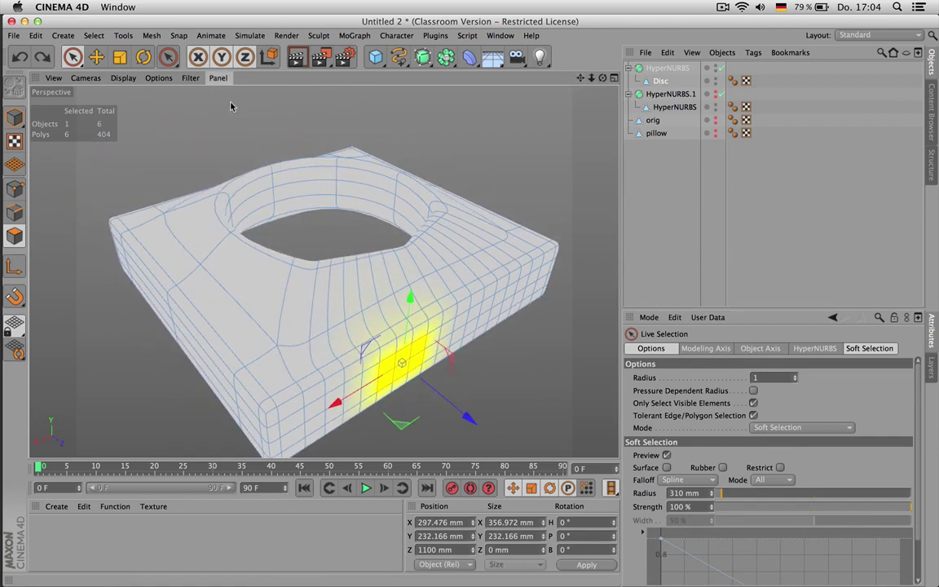
{"action": "left_click", "coordinate": [706, 350]}
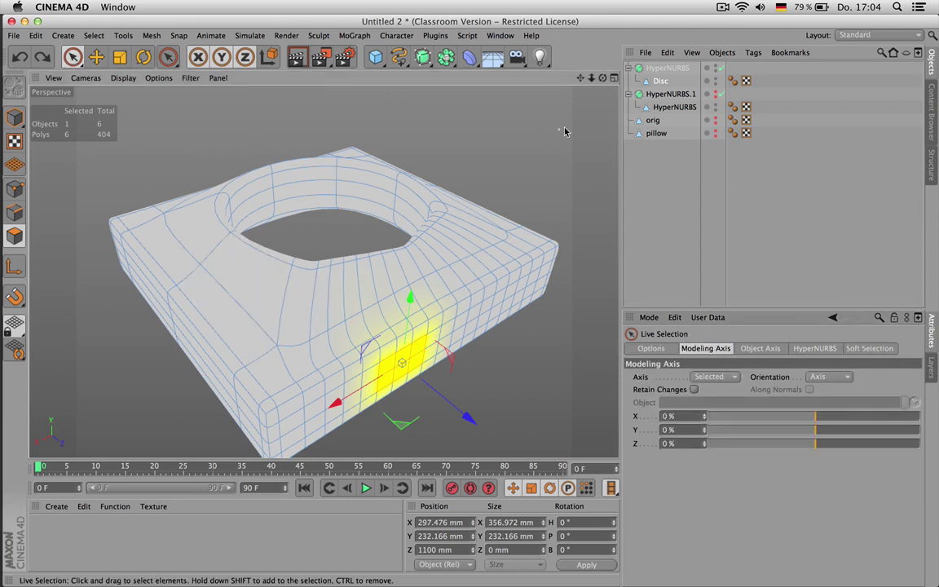
{"action": "left_click_drag", "start_coordinate": [603, 78], "coordinate": [367, 265]}
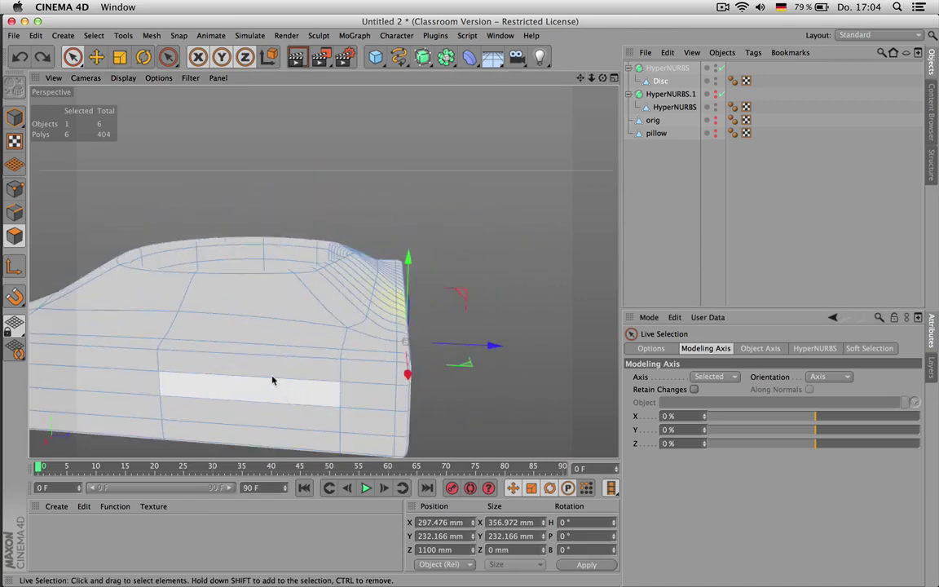
{"action": "left_click_drag", "start_coordinate": [581, 78], "coordinate": [579, 79]}
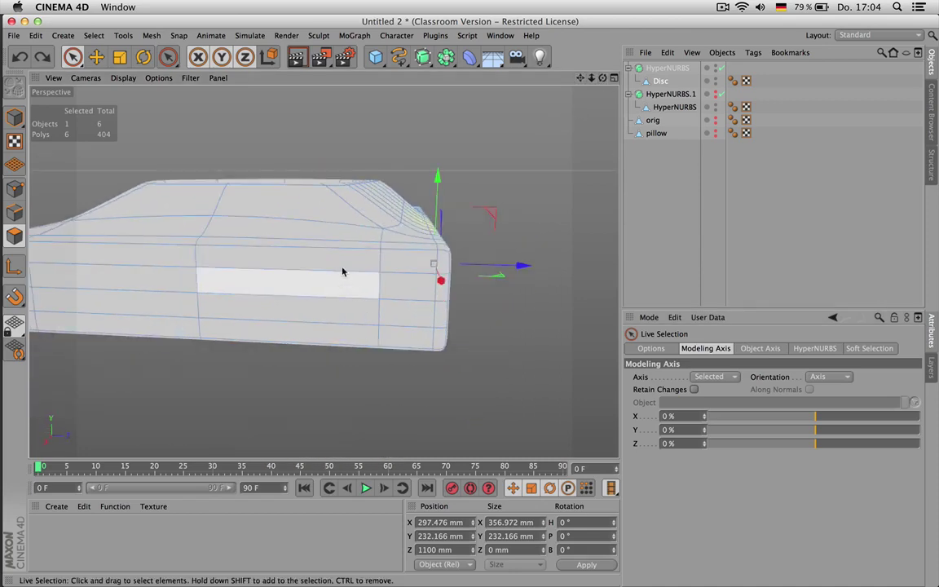
{"action": "left_click_drag", "start_coordinate": [344, 268], "coordinate": [350, 343]}
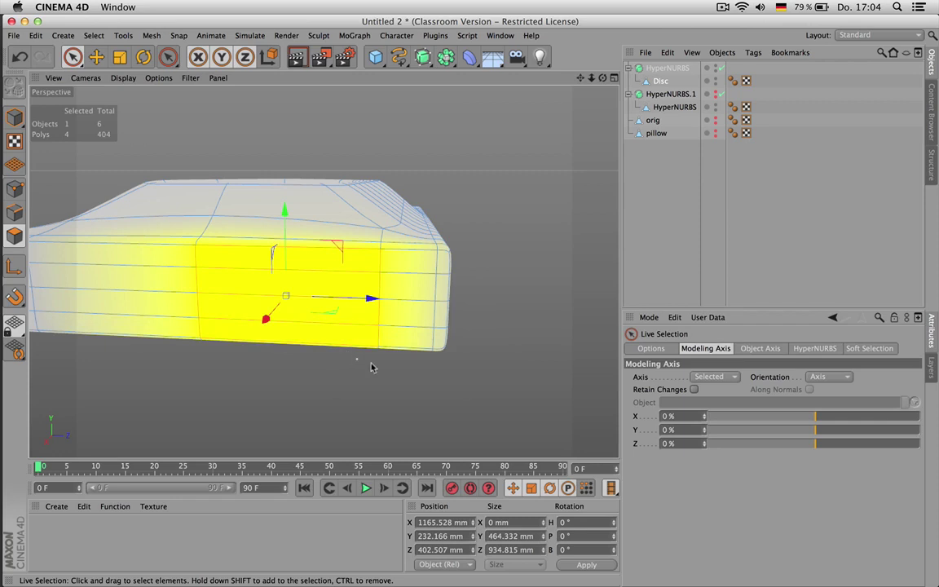
- Set the Live Selection mode to Normal
{"action": "left_click", "coordinate": [657, 349]}
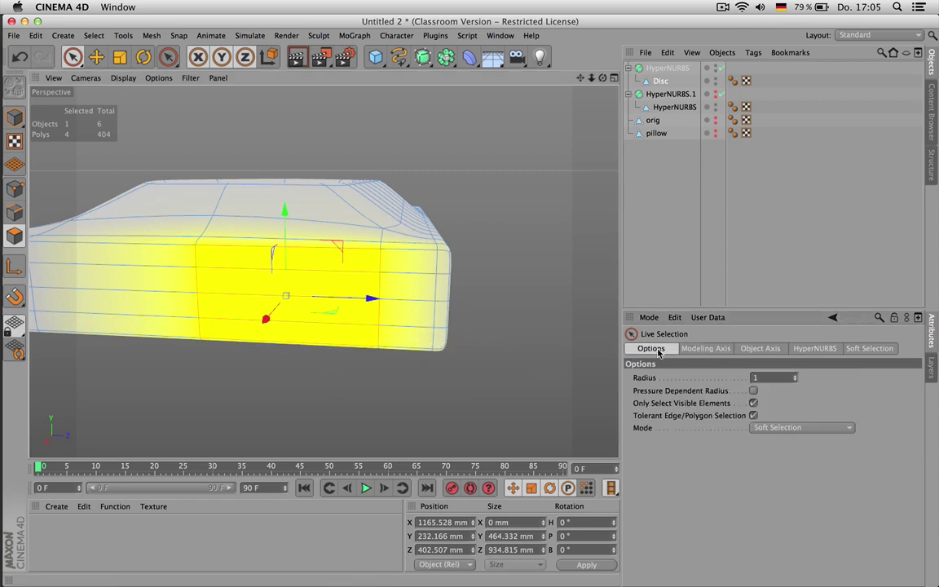
{"action": "left_click", "coordinate": [797, 431]}
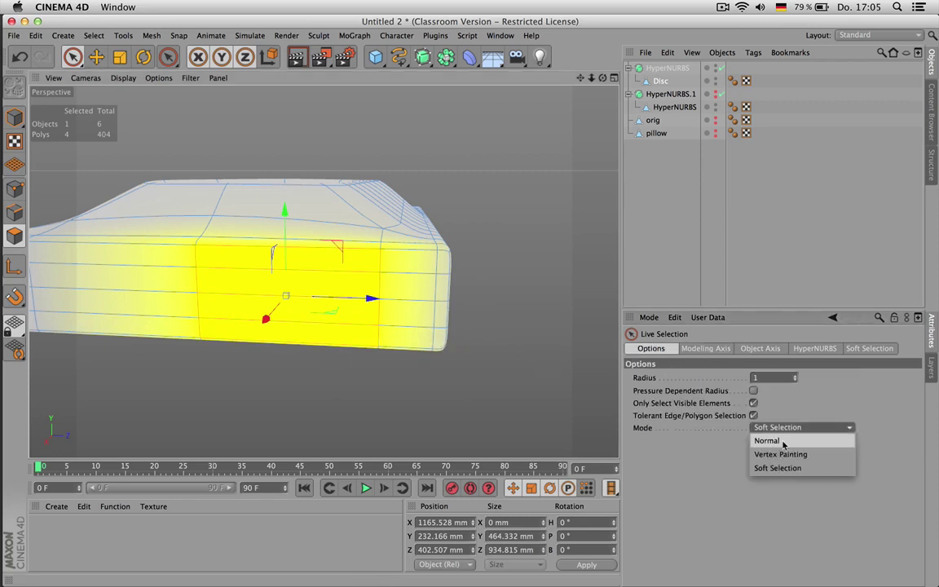
{"action": "left_click", "coordinate": [802, 444]}
- Keep the modeling axis on Selected and set its Y offset to -100 % so it sits at the selection's lower edge
{"action": "left_click_drag", "start_coordinate": [602, 77], "coordinate": [545, 133]}
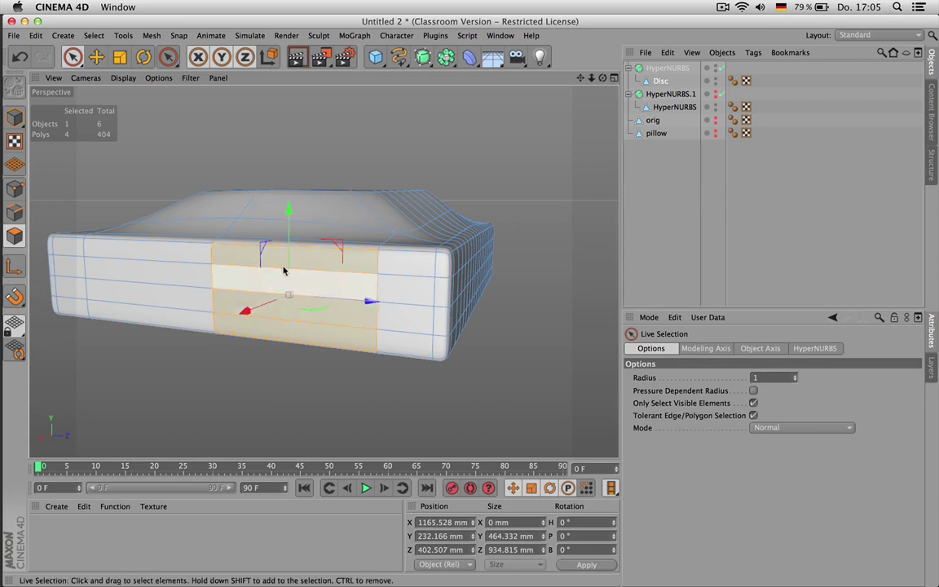
{"action": "left_click", "coordinate": [698, 350]}
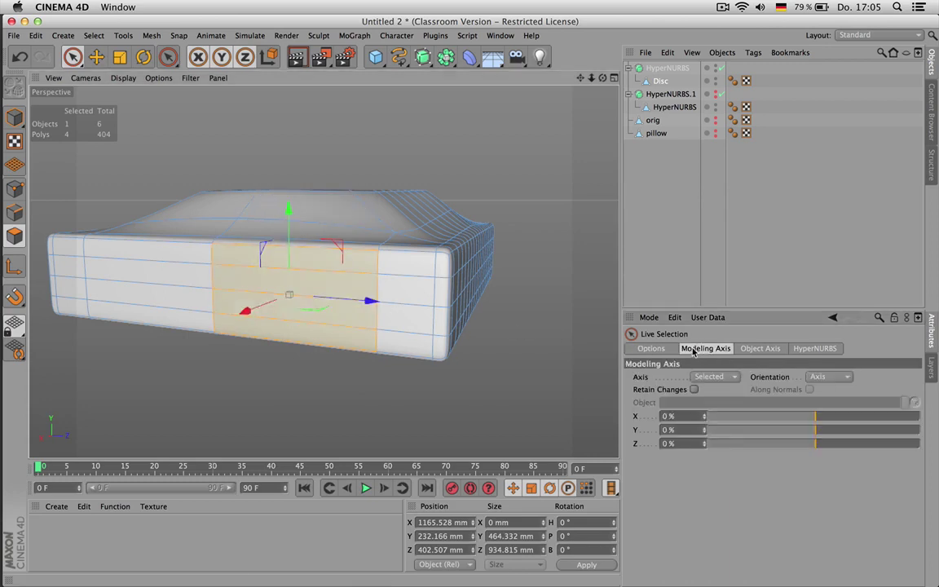
{"action": "left_click", "coordinate": [771, 349]}
{"action": "left_click", "coordinate": [723, 351]}
{"action": "left_click", "coordinate": [710, 377]}
{"action": "left_click", "coordinate": [763, 378]}
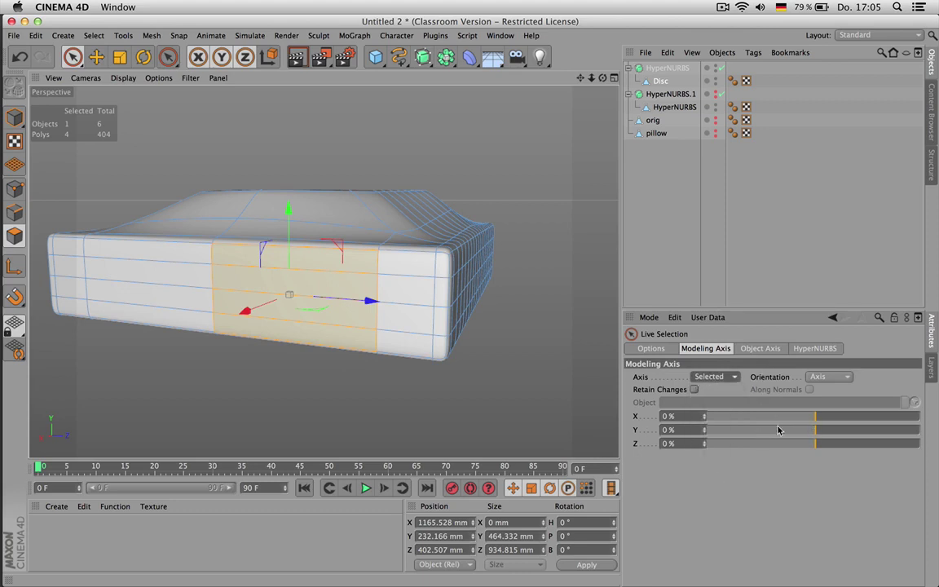
{"action": "left_click_drag", "start_coordinate": [779, 430], "coordinate": [694, 438]}
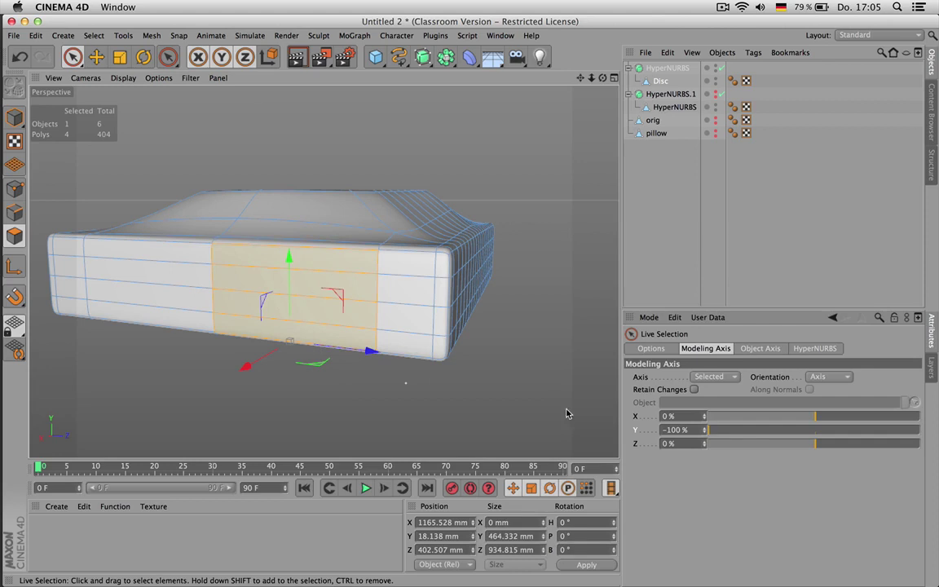
{"action": "left_click_drag", "start_coordinate": [709, 430], "coordinate": [659, 437]}
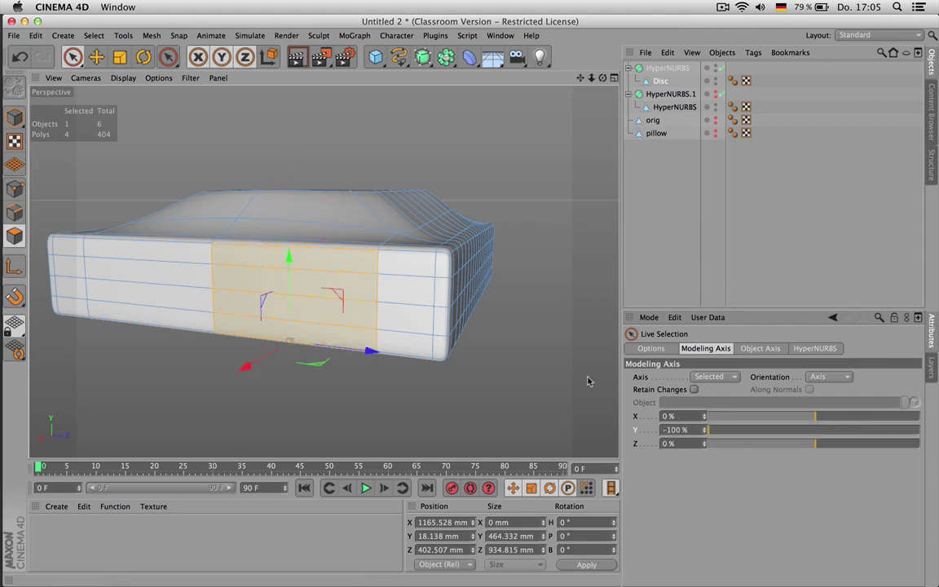
- Scale the four selected side polygons along Y from their lower edge to a height of about 113 mm
{"action": "left_click_drag", "start_coordinate": [604, 78], "coordinate": [539, 57]}
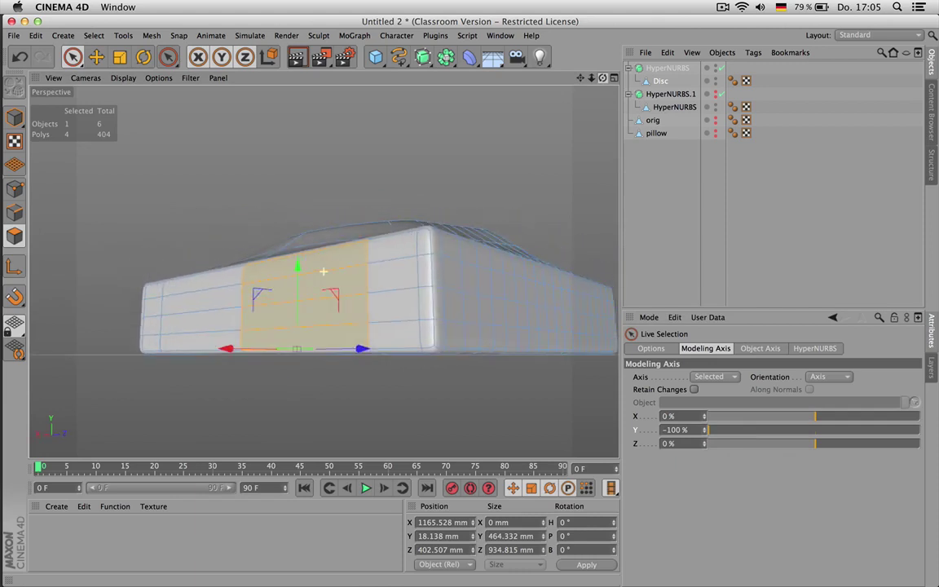
{"action": "left_click_drag", "start_coordinate": [324, 271], "coordinate": [361, 300], "text": "alt"}
{"action": "key", "text": "t"}
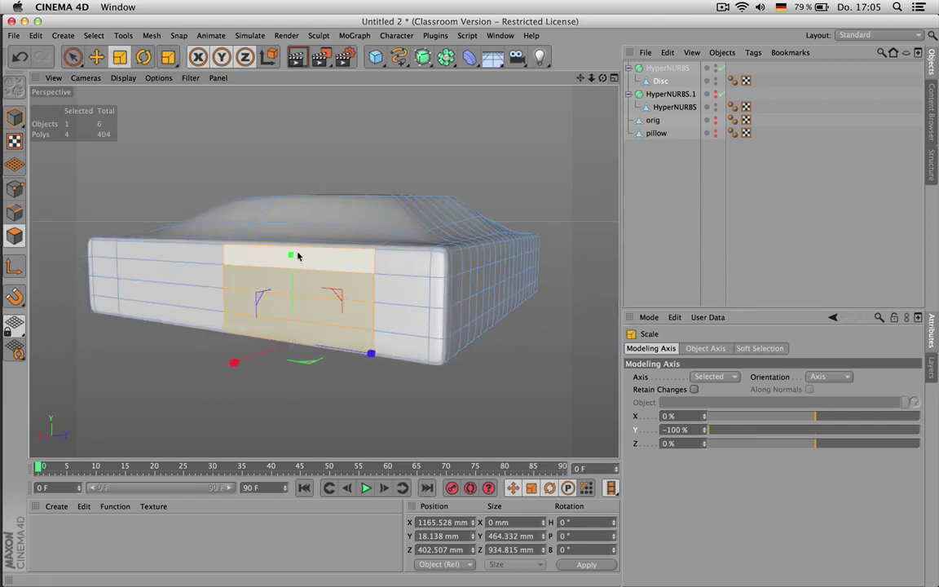
{"action": "left_click_drag", "start_coordinate": [291, 256], "coordinate": [303, 320]}
- Rotate the four side polygons about the Z axis at their lower edge, tilting them to about 94 mm high and 63 mm deep
{"action": "left_click_drag", "start_coordinate": [603, 79], "coordinate": [566, 80]}
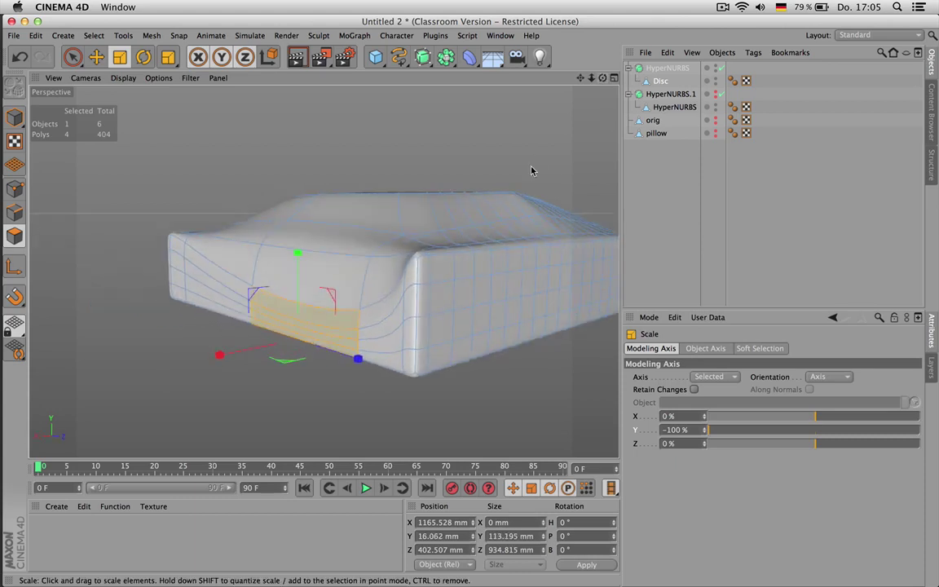
{"action": "key", "text": "r"}
{"action": "left_click_drag", "start_coordinate": [267, 307], "coordinate": [305, 292]}
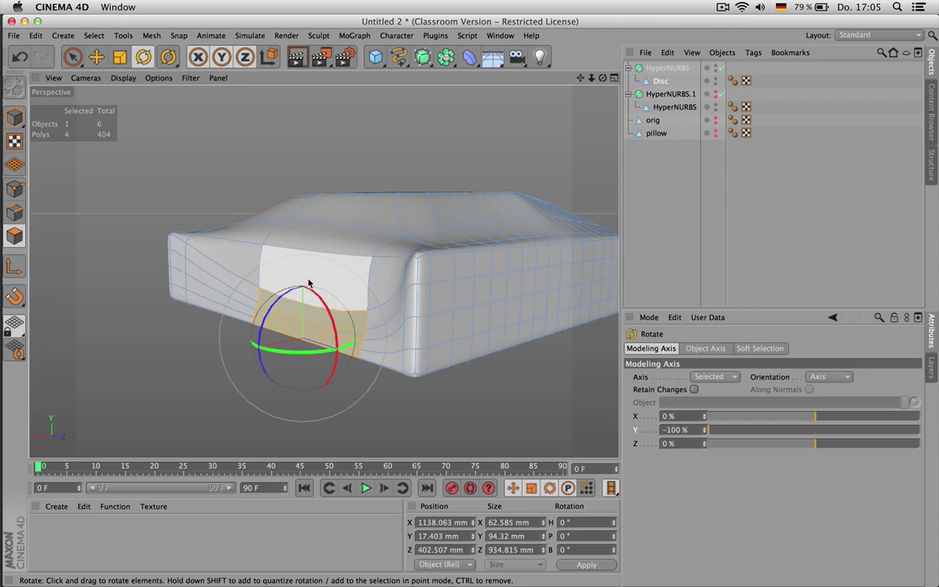
- Set the modeling axis Y offset to 0 % to centre the axis on the selected polygons
{"action": "left_click_drag", "start_coordinate": [821, 434], "coordinate": [818, 436]}
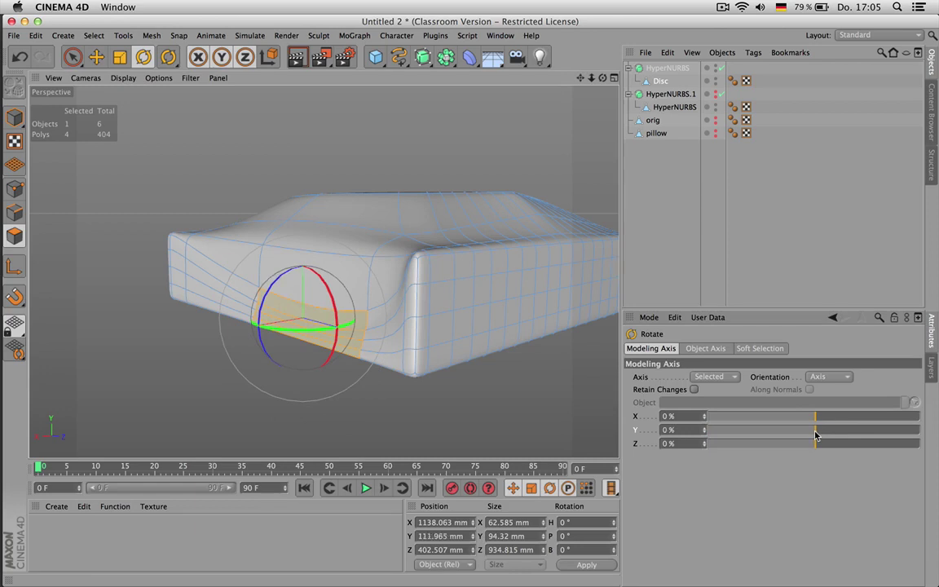
{"action": "left_click_drag", "start_coordinate": [603, 79], "coordinate": [607, 116]}
{"action": "left_click_drag", "start_coordinate": [581, 79], "coordinate": [571, 111]}
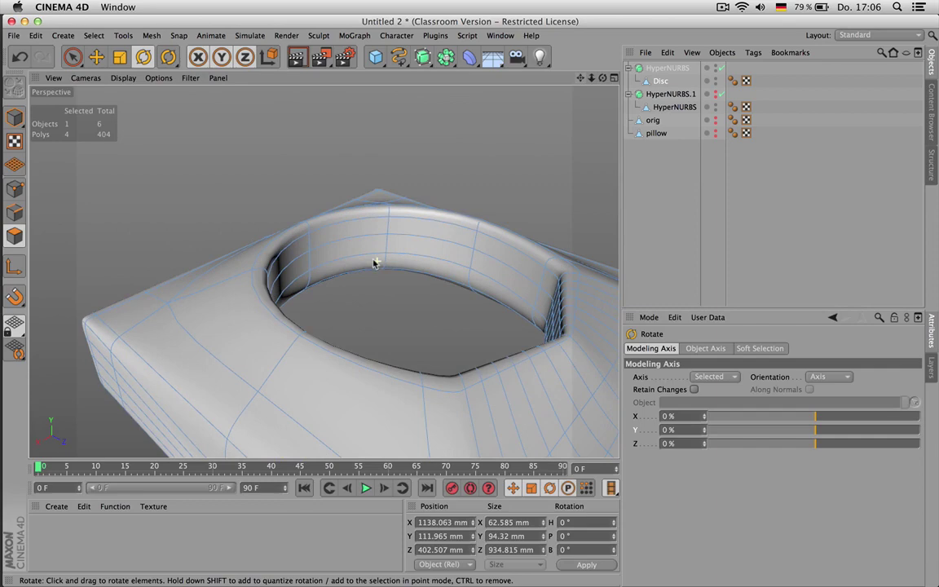
- Select three adjacent polygons along the hole's upper rim with Live Selection
{"action": "left_click", "coordinate": [72, 57]}
{"action": "left_click", "coordinate": [282, 239]}
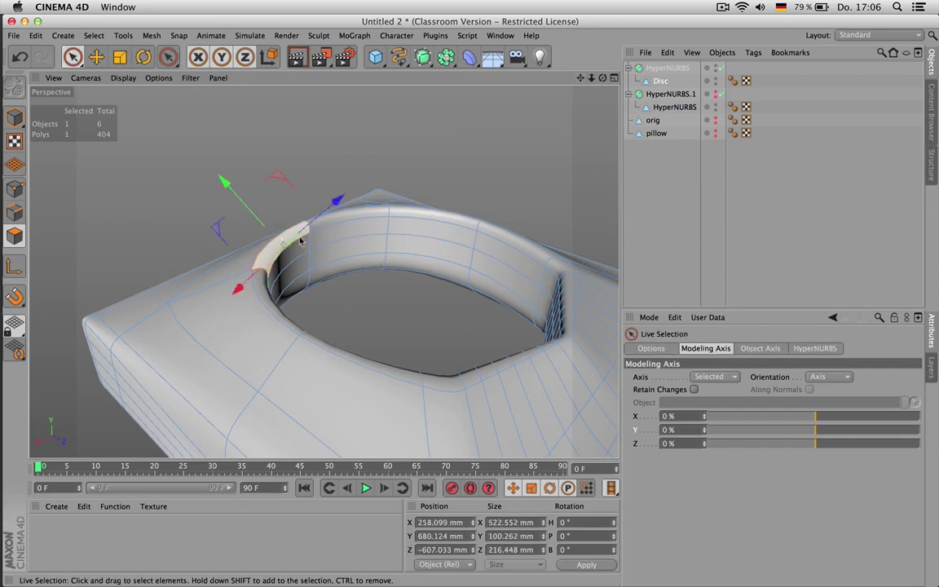
{"action": "left_click", "coordinate": [360, 217], "text": "shift"}
{"action": "left_click", "coordinate": [418, 213], "text": "shift"}
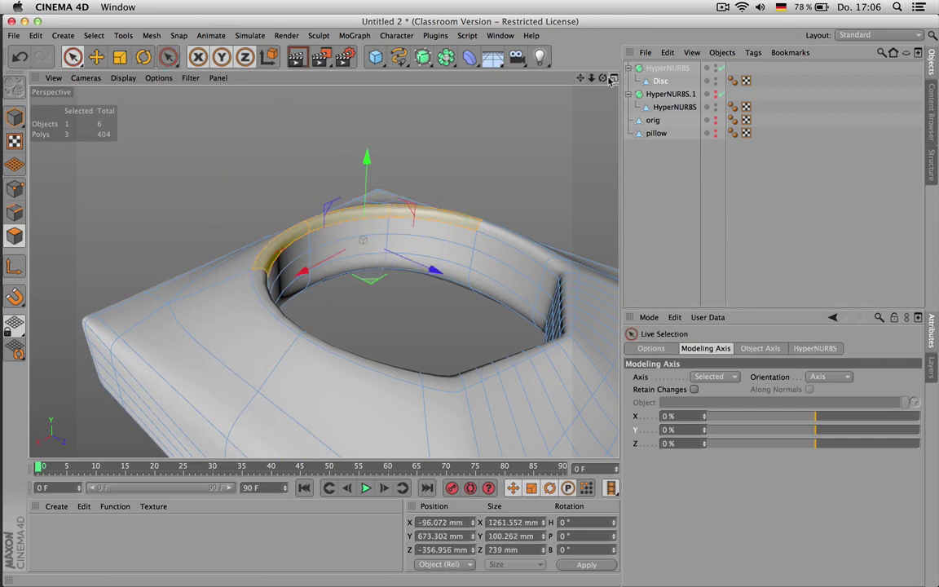
- Select four polygons on the sloped top surface between the hole and the plate's outer edge
{"action": "left_click_drag", "start_coordinate": [604, 78], "coordinate": [530, 61]}
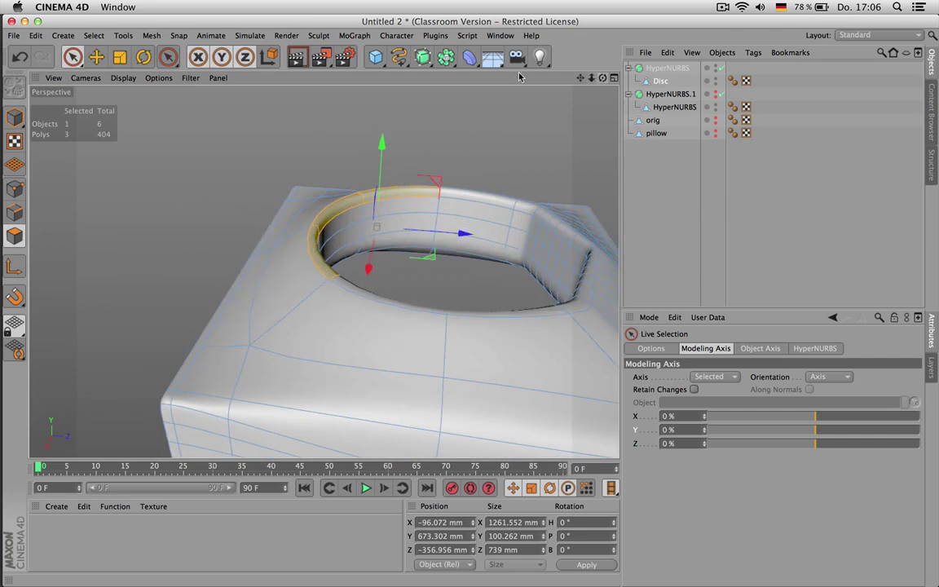
{"action": "left_click_drag", "start_coordinate": [603, 80], "coordinate": [694, 85]}
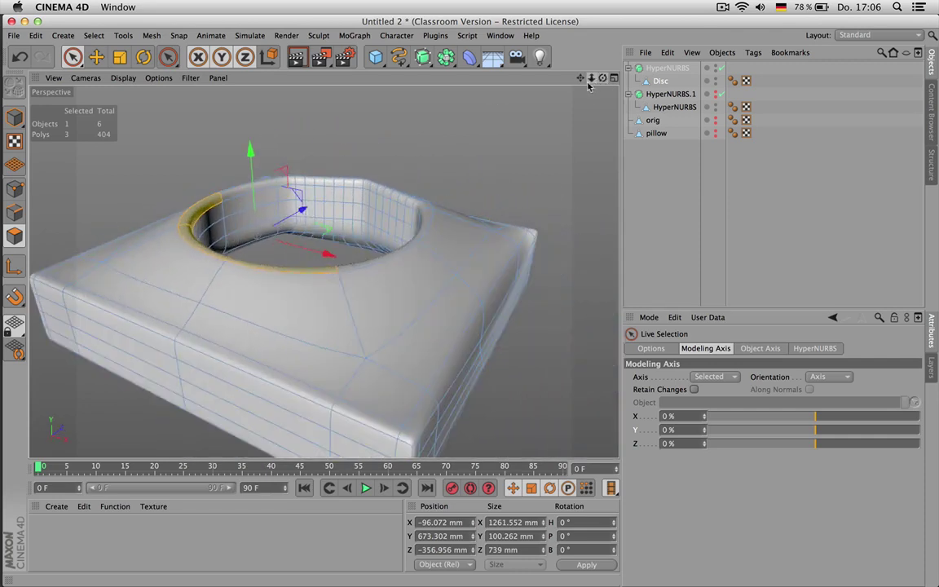
{"action": "left_click_drag", "start_coordinate": [531, 183], "coordinate": [483, 201], "text": "alt"}
{"action": "left_click", "coordinate": [273, 325]}
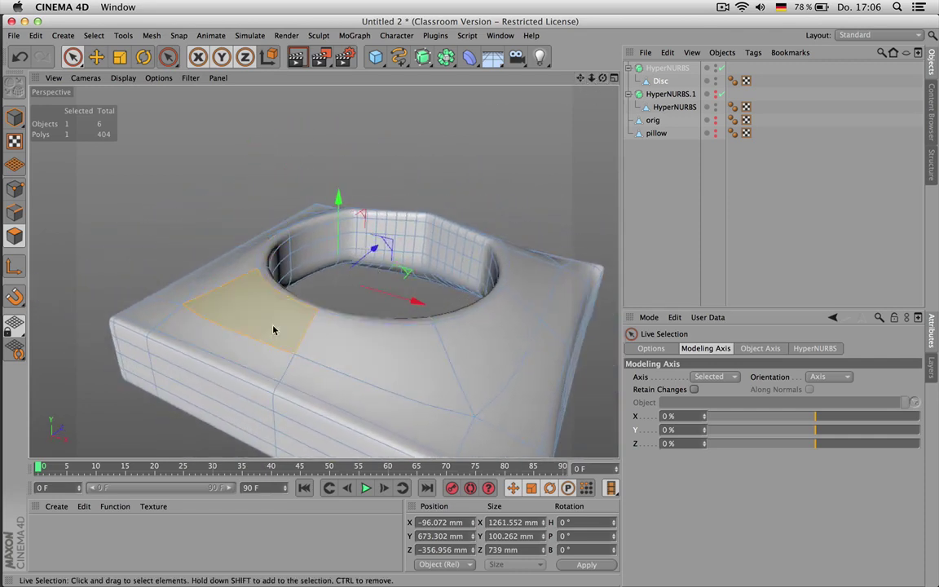
{"action": "left_click", "coordinate": [392, 352], "text": "shift"}
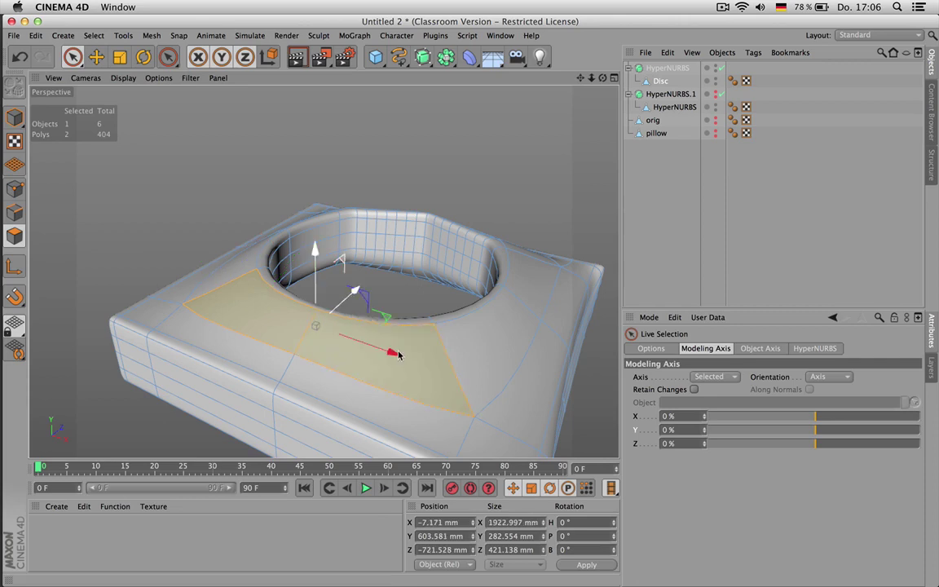
{"action": "left_click", "coordinate": [371, 390], "text": "shift"}
{"action": "left_click", "coordinate": [241, 354], "text": "shift"}
{"action": "left_click_drag", "start_coordinate": [593, 100], "coordinate": [326, 268], "text": "alt"}
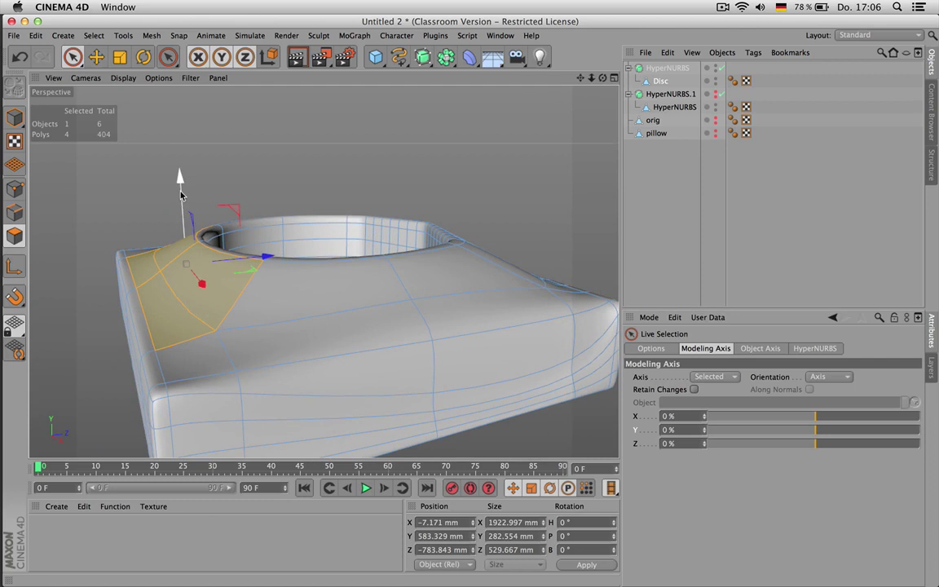
- Try moving the four selected polygons along the Y, Z and X axes one at a time, undoing each move
{"action": "left_click_drag", "start_coordinate": [181, 196], "coordinate": [184, 124]}
{"action": "key", "text": "super+z"}
{"action": "left_click_drag", "start_coordinate": [266, 261], "coordinate": [316, 260]}
{"action": "key", "text": "super+z"}
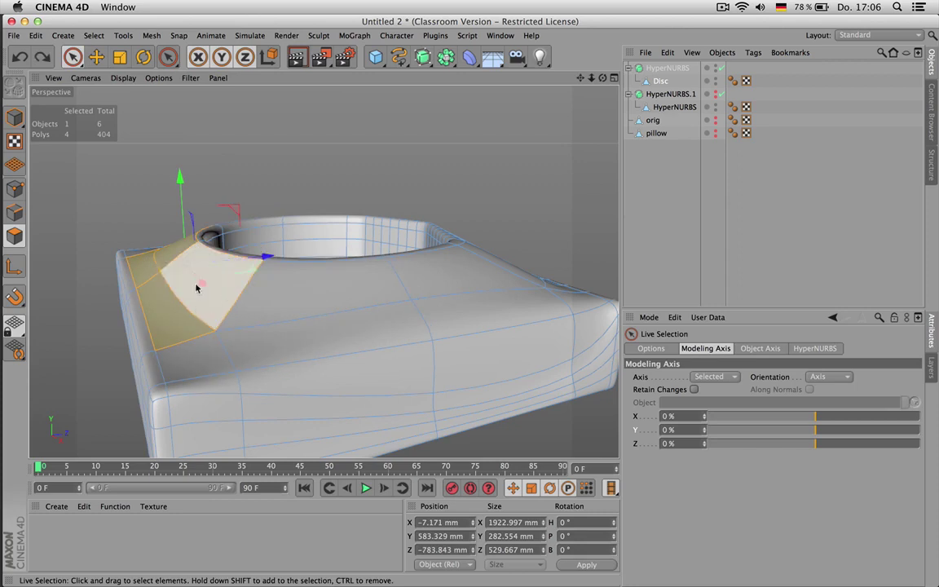
{"action": "left_click_drag", "start_coordinate": [201, 284], "coordinate": [315, 310]}
{"action": "key", "text": "super+z"}
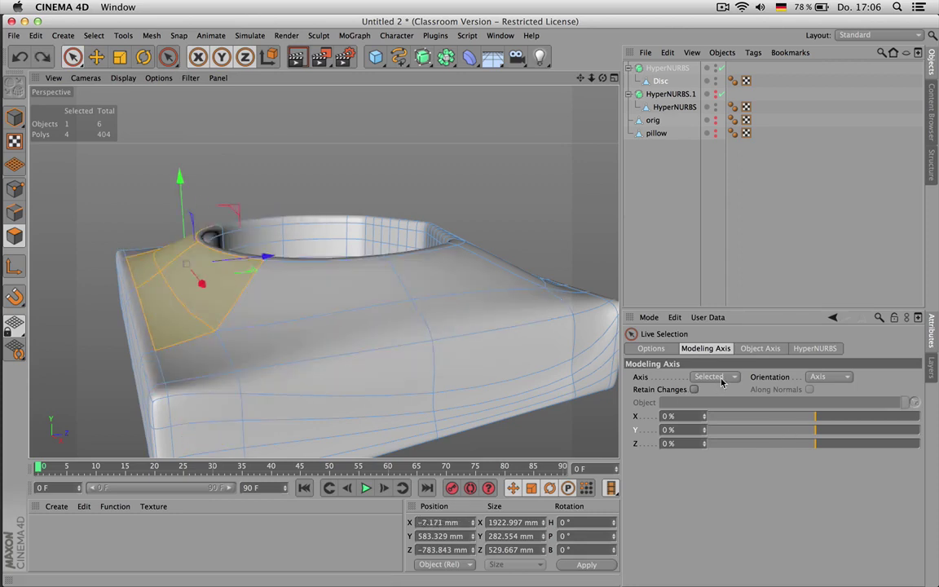
- Switch the modeling axis orientation to World and from there to Object
{"action": "left_click", "coordinate": [822, 380]}
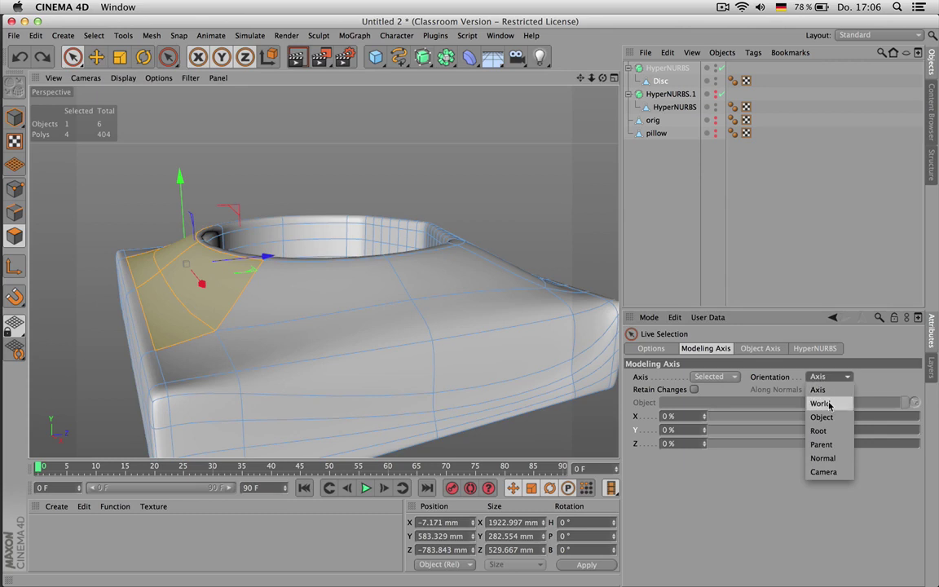
{"action": "left_click", "coordinate": [829, 406]}
{"action": "left_click", "coordinate": [827, 377]}
{"action": "left_click", "coordinate": [832, 418]}
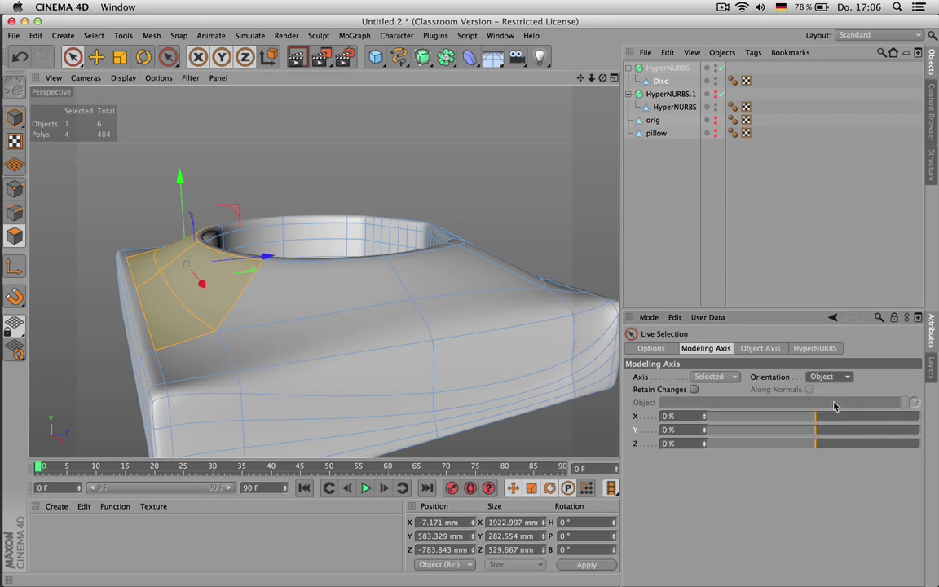
{"action": "left_click", "coordinate": [831, 379]}
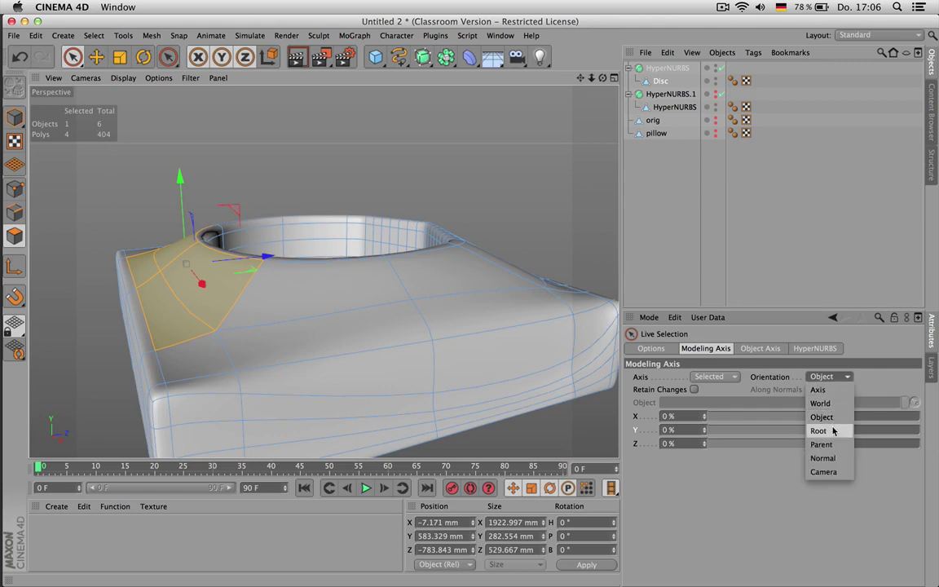
{"action": "left_click", "coordinate": [782, 211]}
- Rotate the whole Disc object about its X axis to a pitch of about 28.1° and return to polygon mode
{"action": "left_click", "coordinate": [660, 82]}
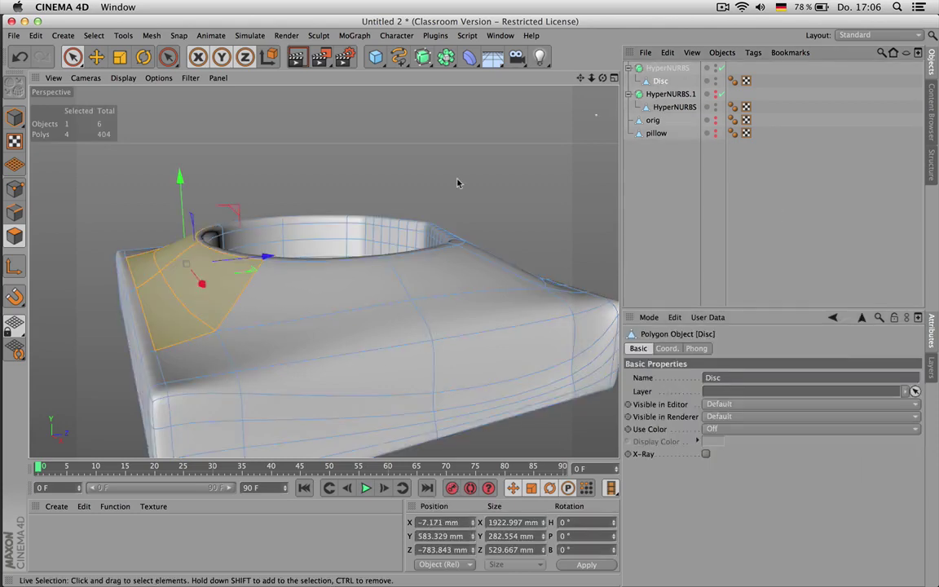
{"action": "key", "text": "Return"}
{"action": "scroll", "coordinate": [333, 285], "scroll_direction": "down", "scroll_amount": 4}
{"action": "key", "text": "r"}
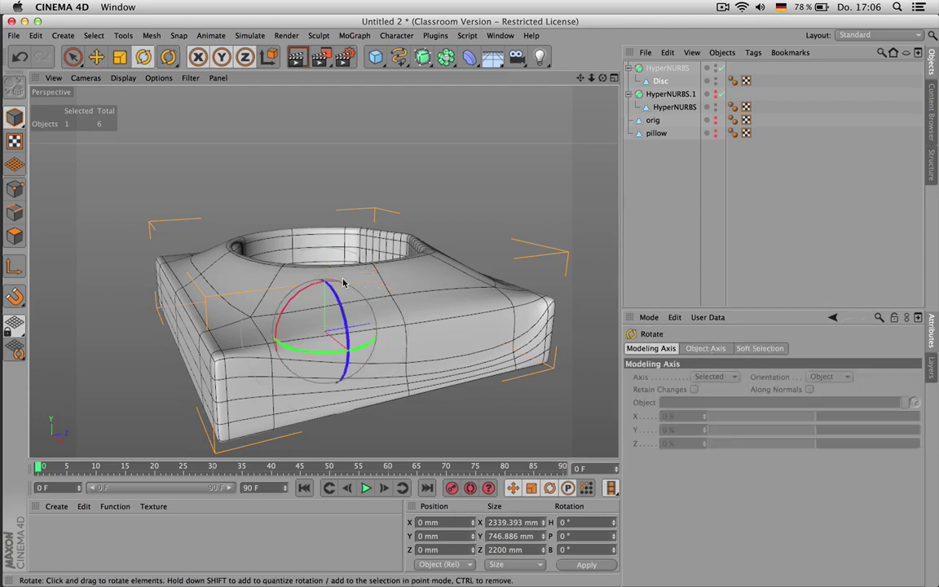
{"action": "left_click_drag", "start_coordinate": [286, 276], "coordinate": [516, 155]}
{"action": "key", "text": "ctrl+z"}
{"action": "left_click", "coordinate": [15, 235]}
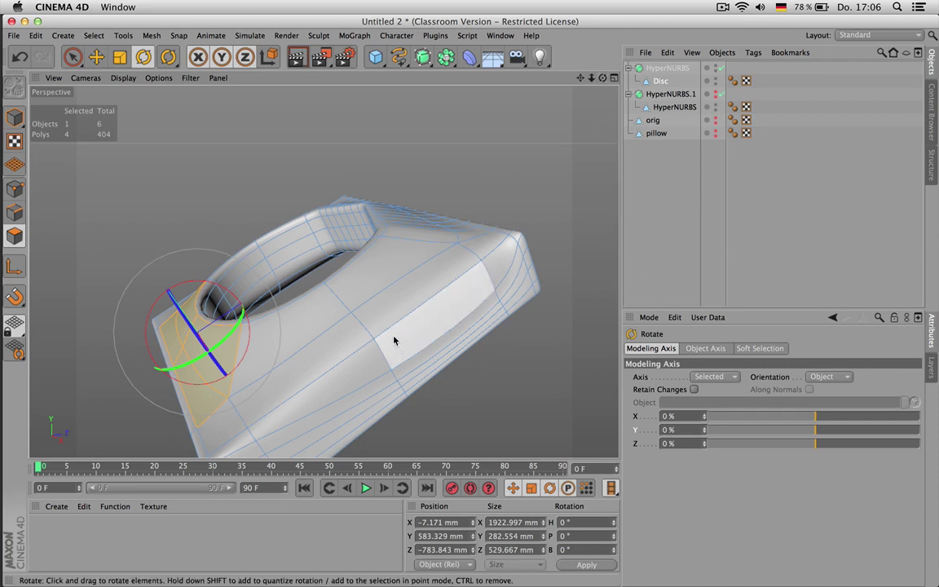
- Set the modeling axis orientation to World, try moving the selected polygons up along world Y, and undo the move
{"action": "key", "text": "e"}
{"action": "left_click", "coordinate": [828, 377]}
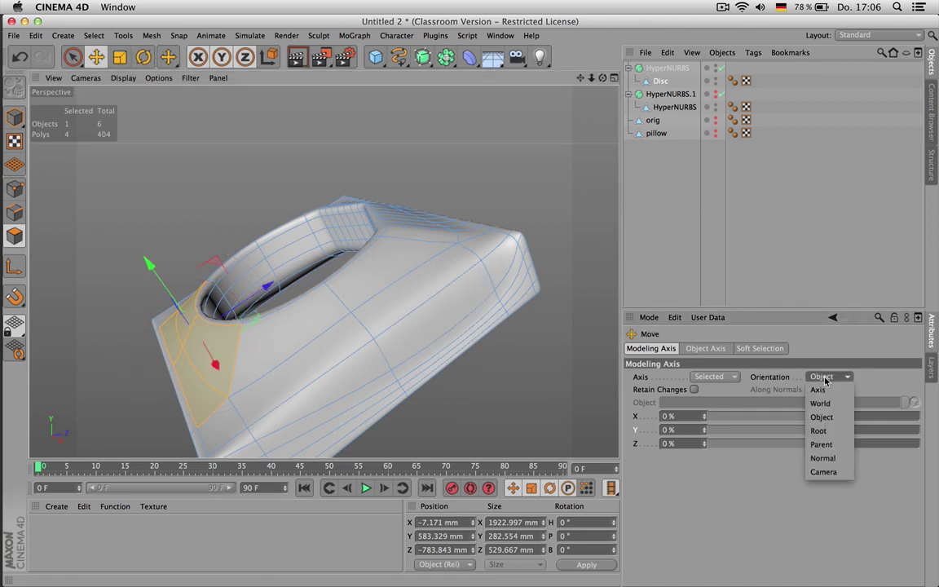
{"action": "left_click", "coordinate": [822, 402]}
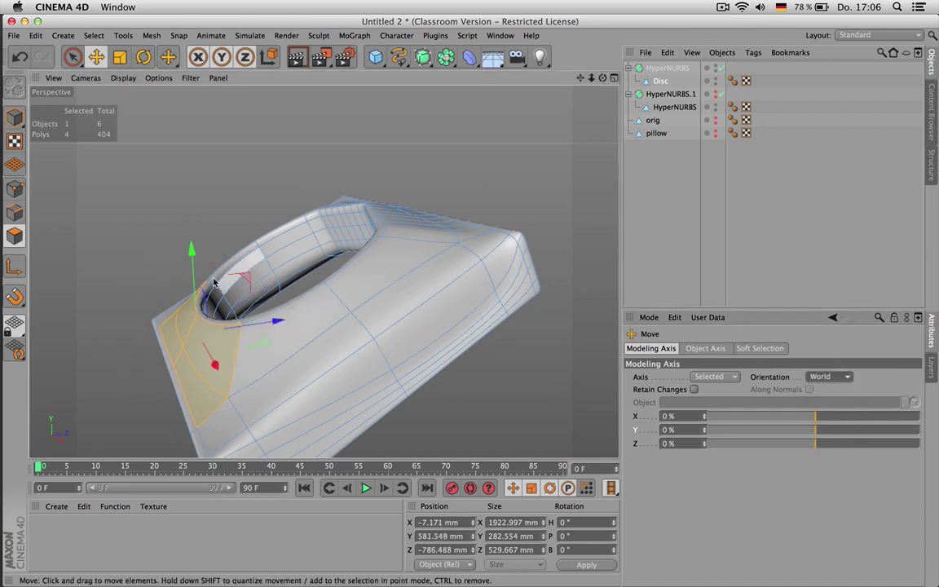
{"action": "left_click_drag", "start_coordinate": [190, 259], "coordinate": [194, 210]}
{"action": "key", "text": "super+z"}
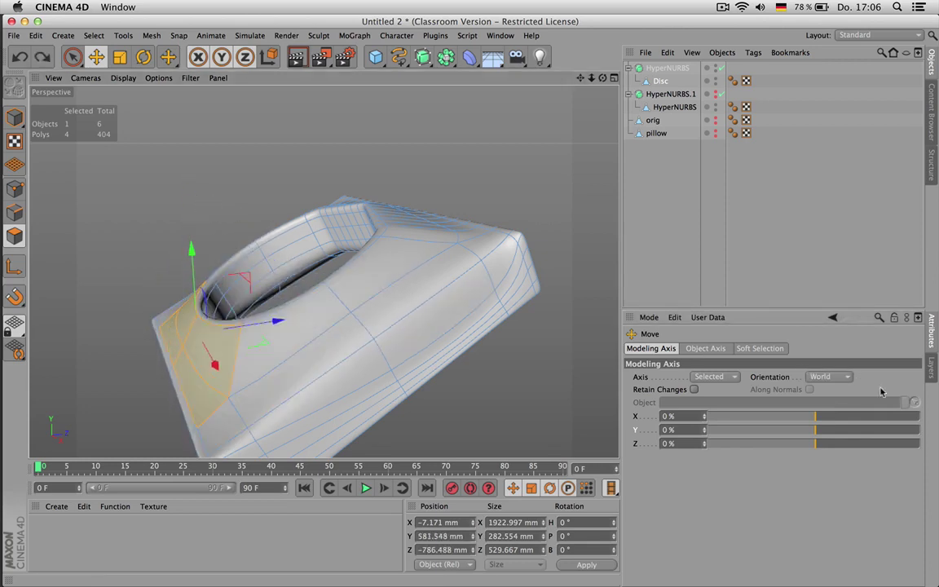
- Set the modeling axis orientation to Object and rotate the whole Disc to a pitch of about 27.7°, returning to polygon mode
{"action": "left_click", "coordinate": [842, 376]}
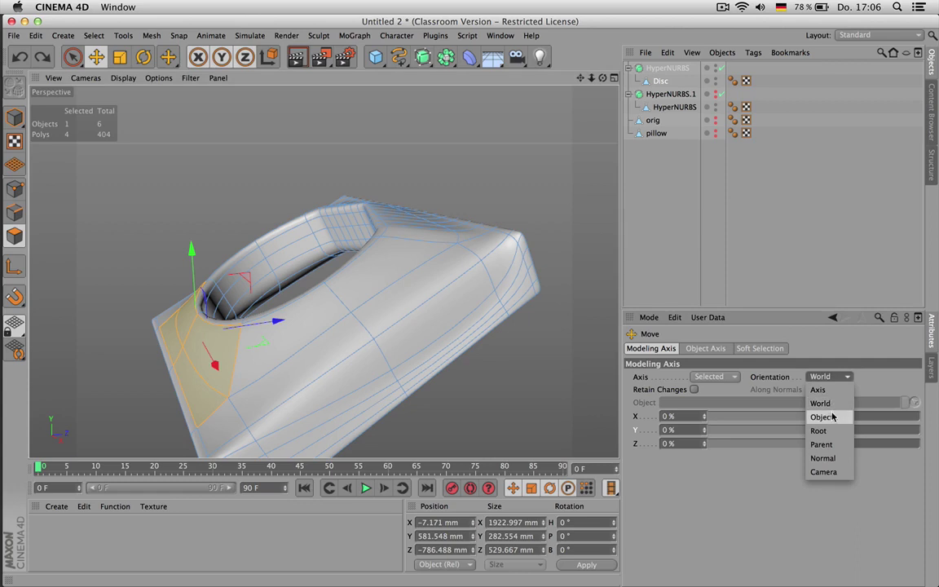
{"action": "left_click", "coordinate": [822, 417]}
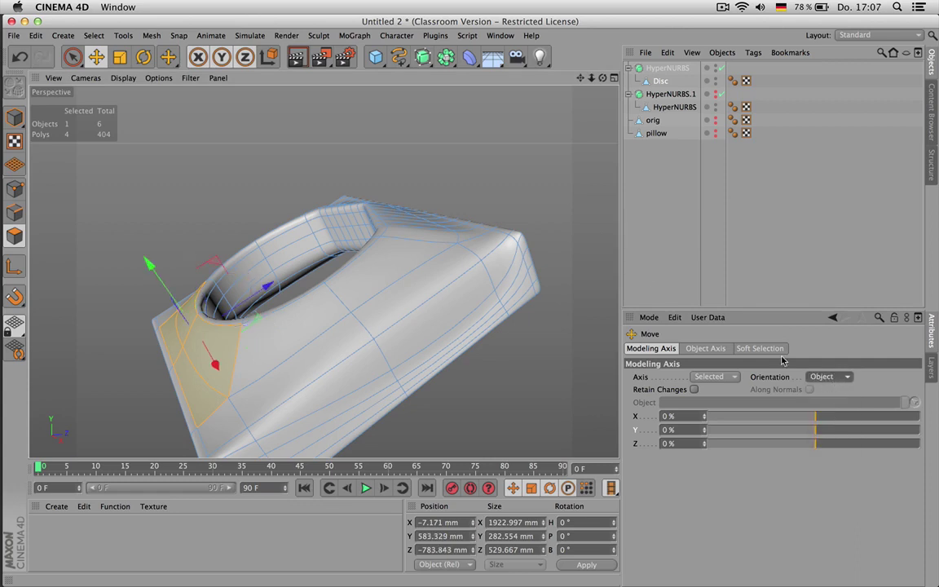
{"action": "left_click", "coordinate": [15, 116]}
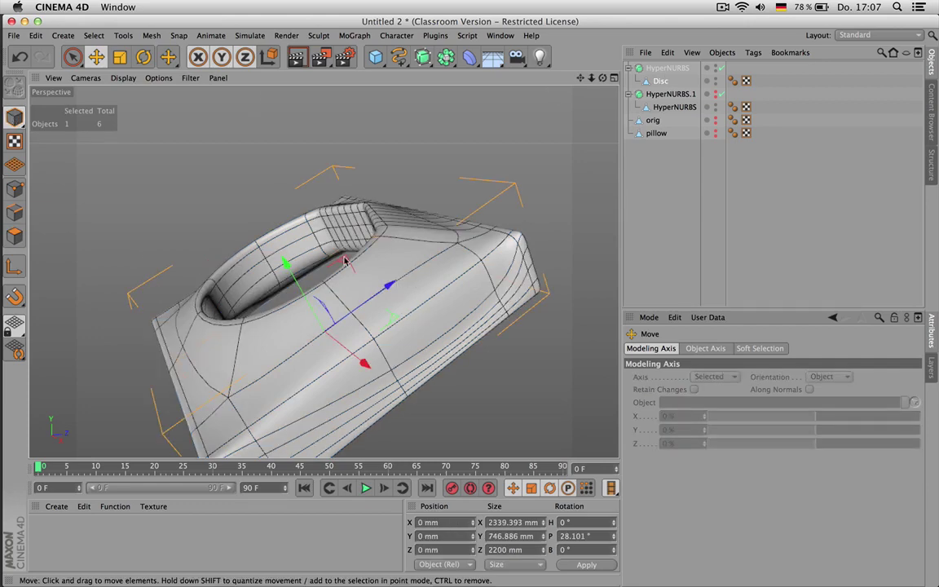
{"action": "key", "text": "r"}
{"action": "left_click_drag", "start_coordinate": [288, 305], "coordinate": [204, 234]}
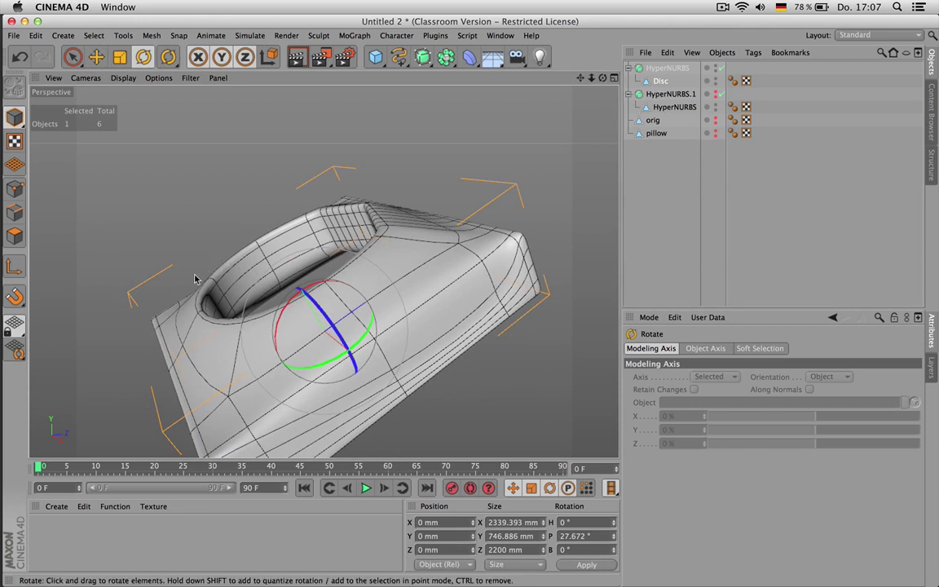
{"action": "key", "text": "Return"}
- Try moving the four selected polygons along the object's own Y axis and undo the move
{"action": "key", "text": "e"}
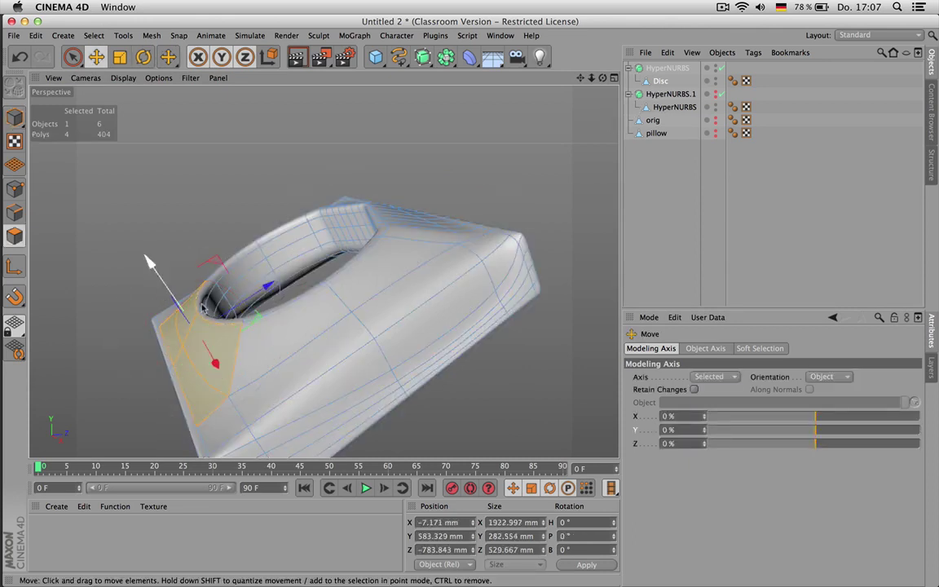
{"action": "left_click_drag", "start_coordinate": [151, 259], "coordinate": [180, 289]}
{"action": "key", "text": "ctrl+z"}
- Set the modeling axis orientation to Normal, try moving the selected polygons outward along the normal Z axis, and undo the move
{"action": "left_click", "coordinate": [843, 377]}
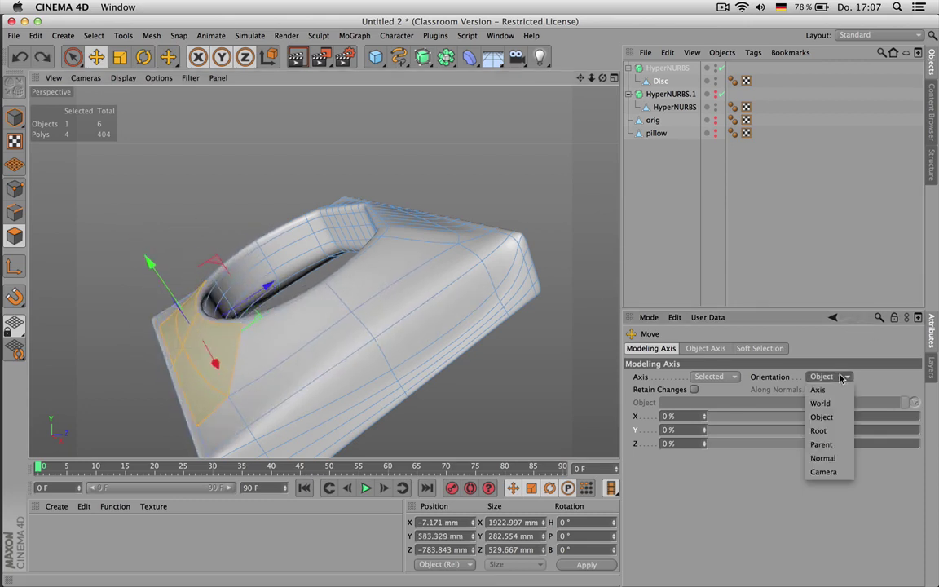
{"action": "left_click", "coordinate": [824, 458]}
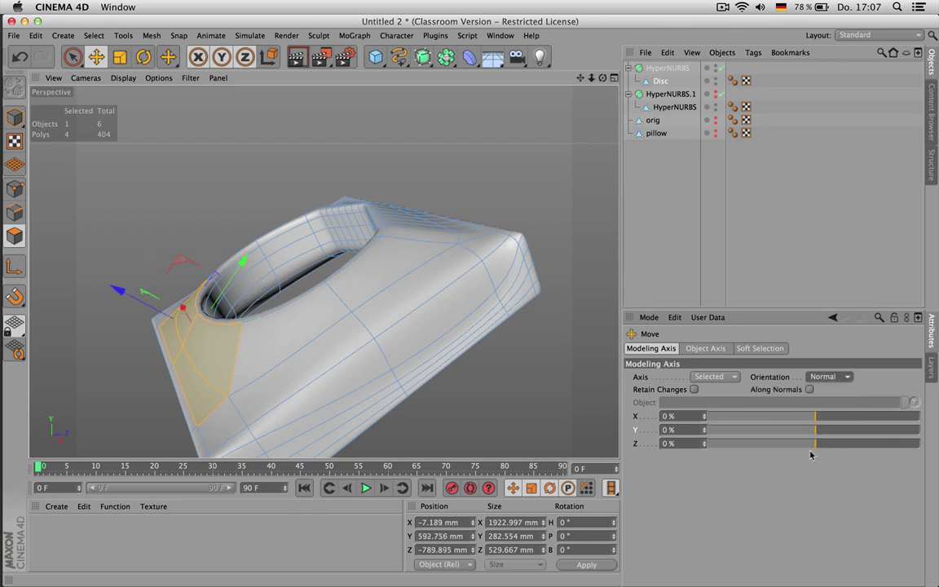
{"action": "left_click_drag", "start_coordinate": [604, 79], "coordinate": [644, 65]}
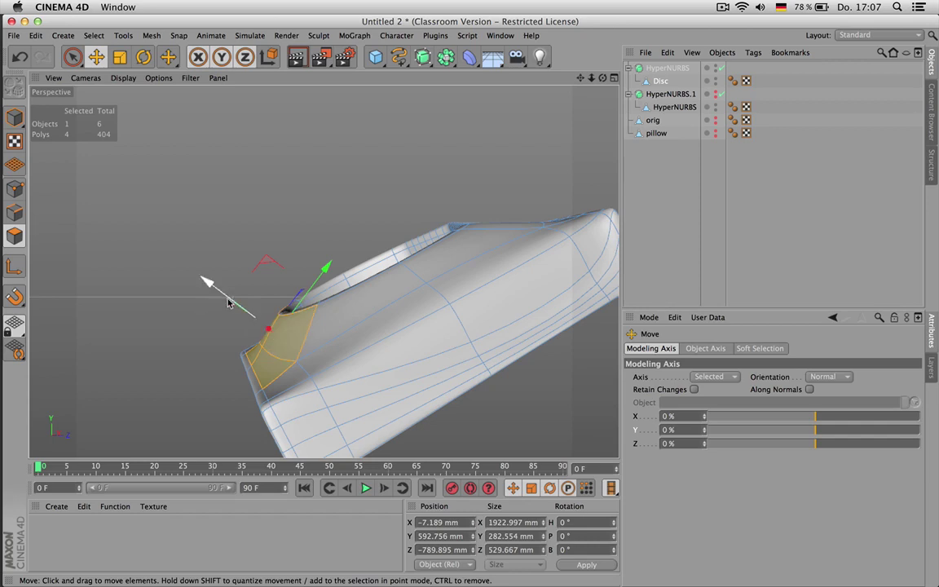
{"action": "left_click_drag", "start_coordinate": [226, 299], "coordinate": [191, 274]}
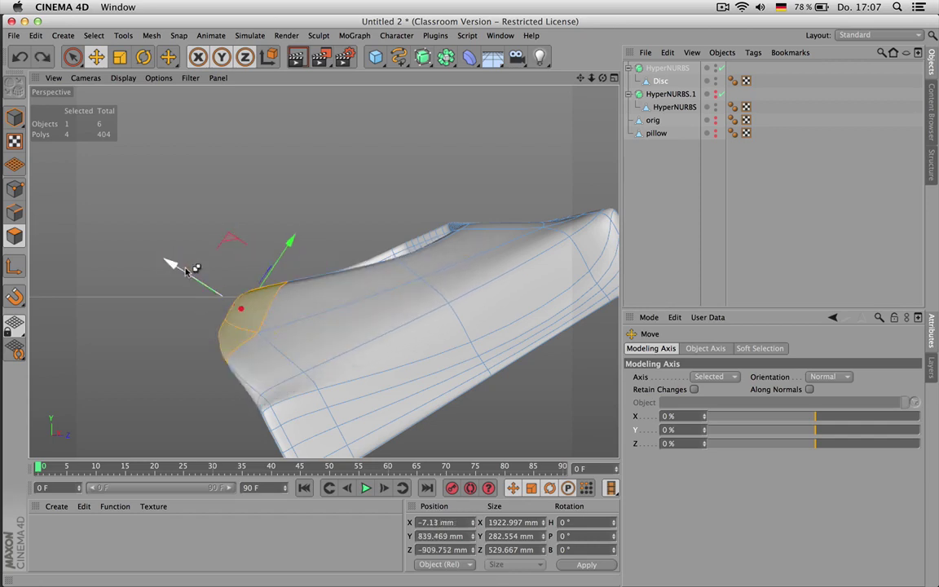
{"action": "key", "text": "super+z"}
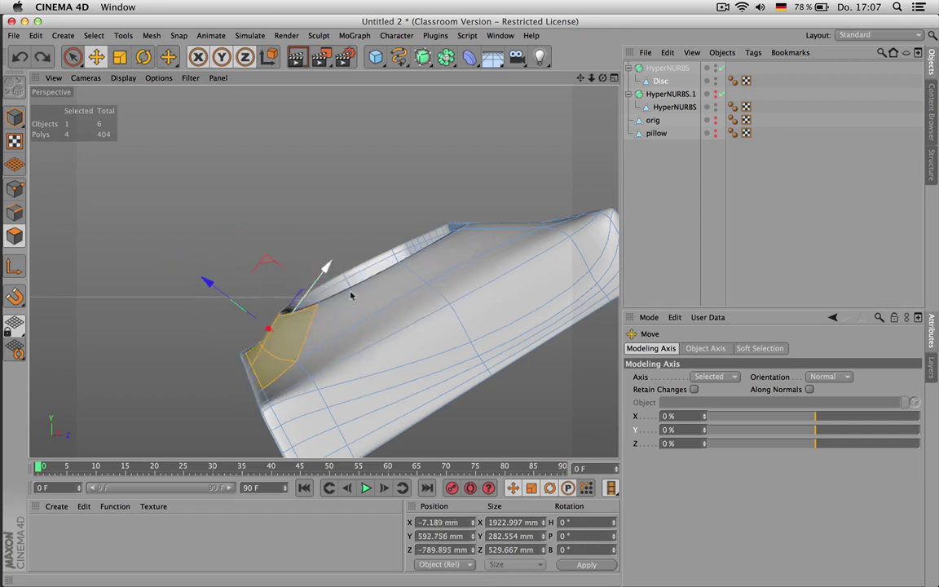
- Switch the modeling axis position to World, to Object, and back to Selected
{"action": "left_click", "coordinate": [715, 378]}
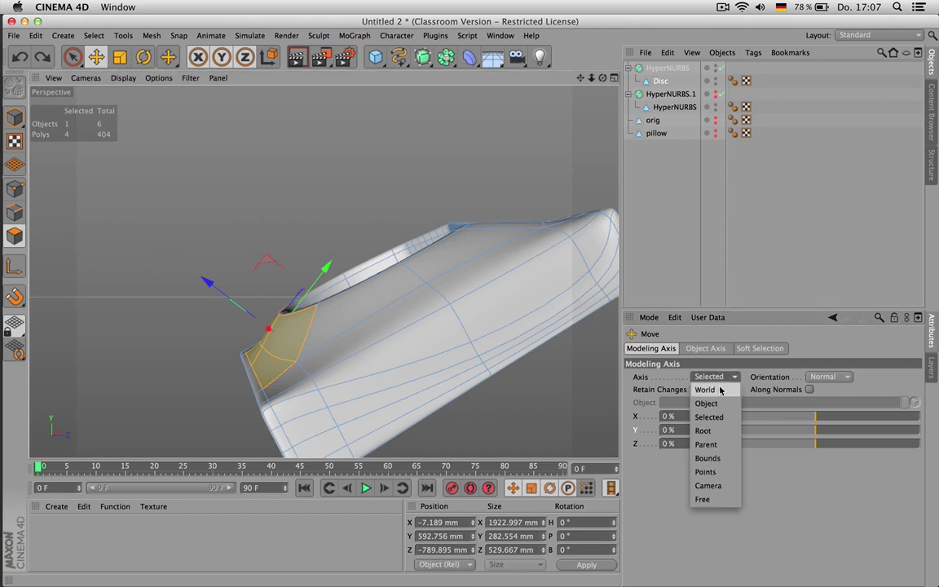
{"action": "left_click", "coordinate": [718, 389]}
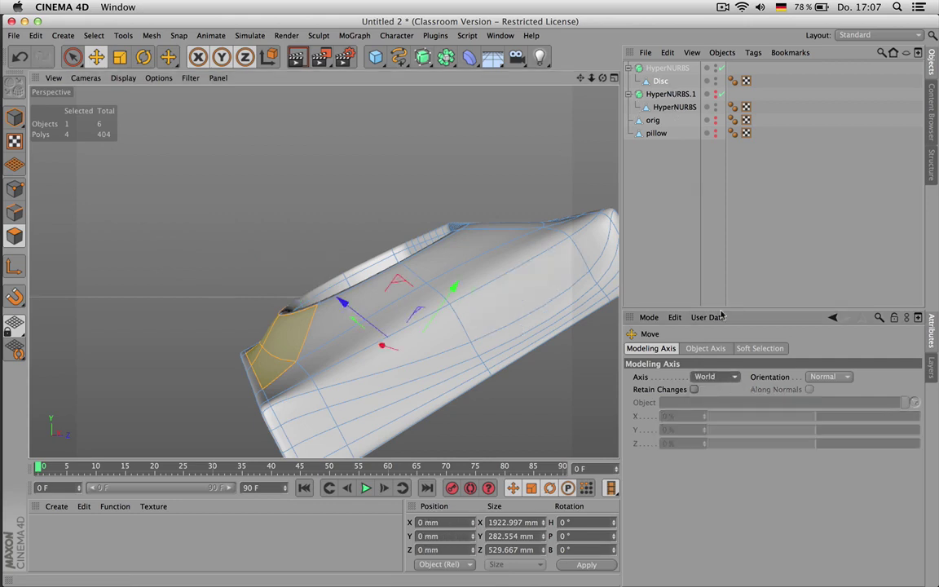
{"action": "left_click", "coordinate": [722, 377]}
{"action": "left_click", "coordinate": [723, 408]}
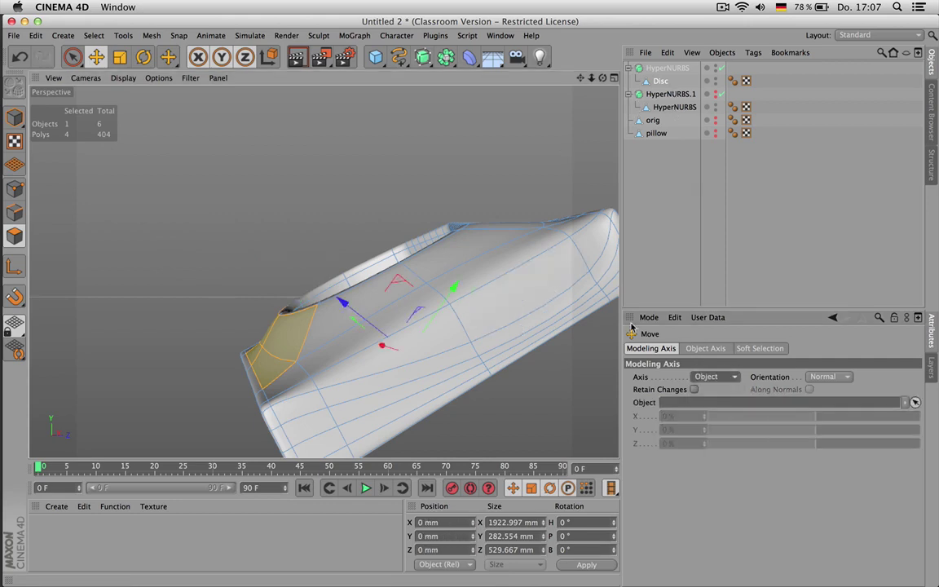
{"action": "left_click", "coordinate": [715, 378]}
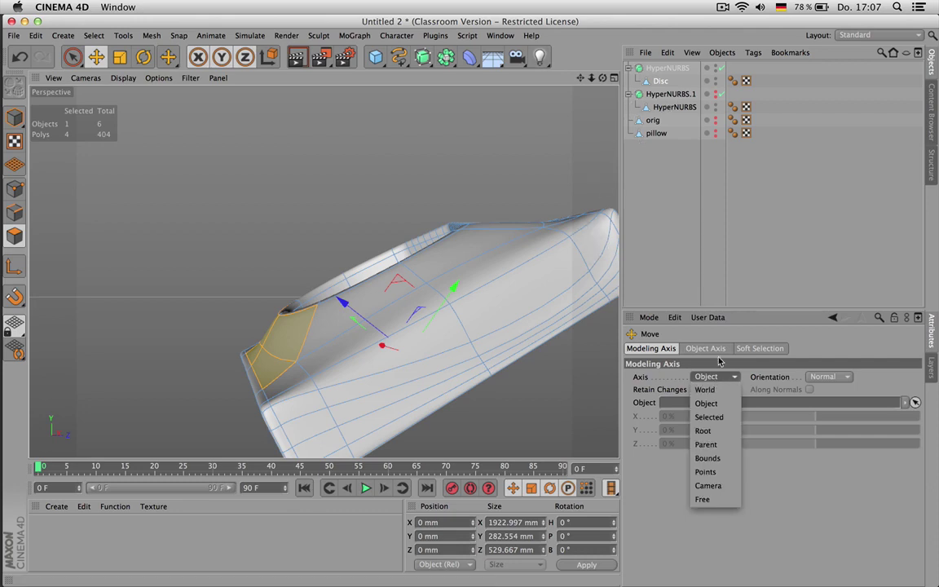
{"action": "left_click", "coordinate": [705, 416]}
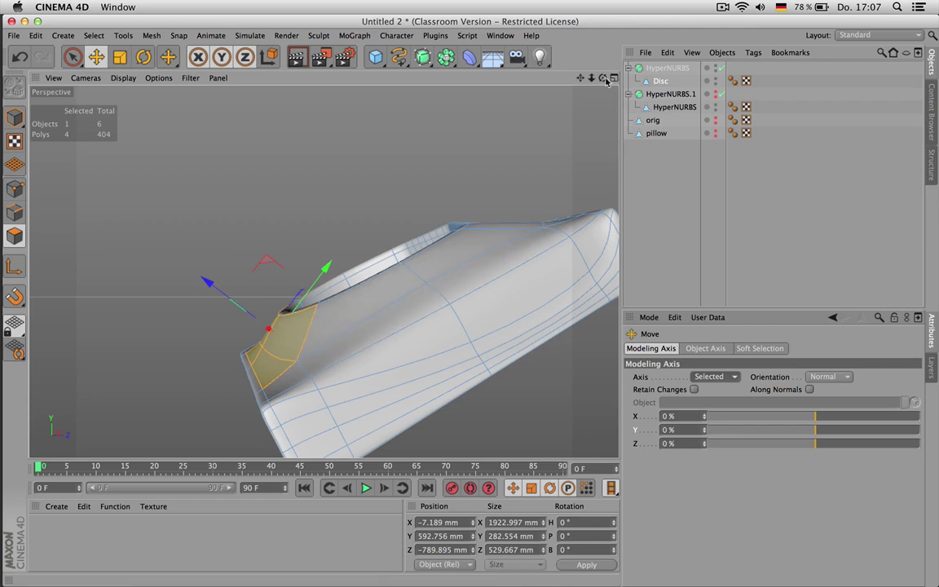
- Move the whole Disc object away from the world origin and return to polygon mode
{"action": "left_click_drag", "start_coordinate": [603, 78], "coordinate": [547, 49]}
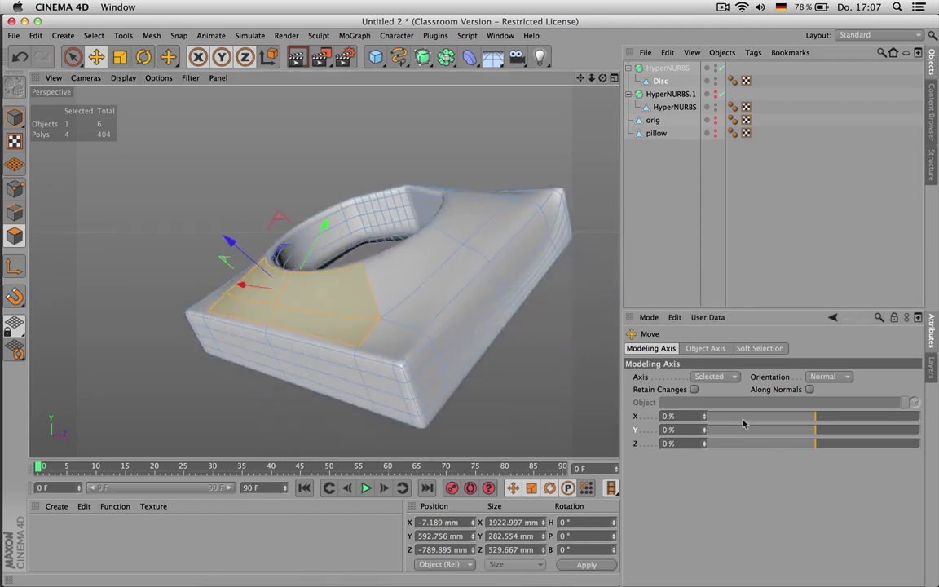
{"action": "left_click", "coordinate": [661, 82]}
{"action": "key", "text": "Return"}
{"action": "left_click_drag", "start_coordinate": [534, 329], "coordinate": [424, 167]}
{"action": "left_click", "coordinate": [14, 236]}
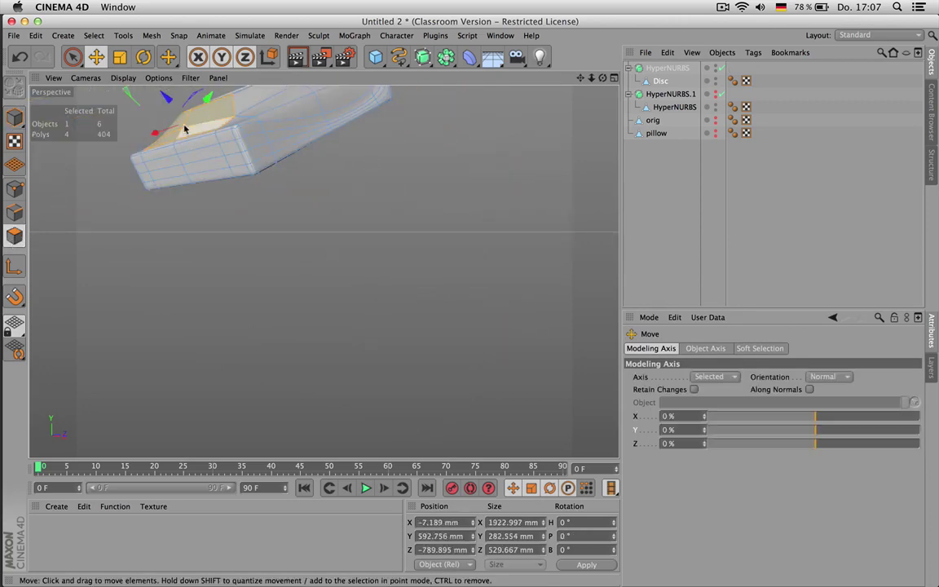
- Set the modeling axis position to World and its orientation to Object for the selected polygons
{"action": "left_click", "coordinate": [714, 377]}
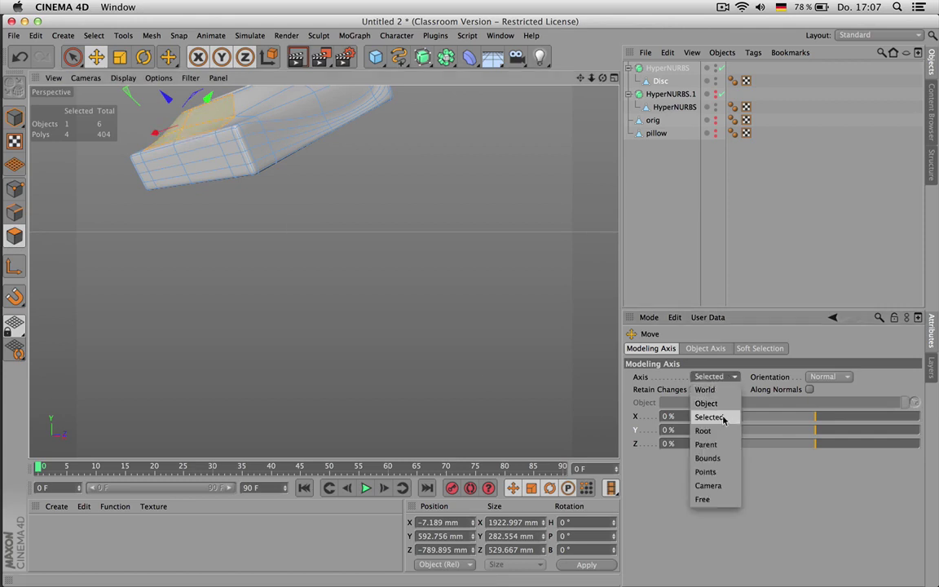
{"action": "left_click", "coordinate": [706, 390]}
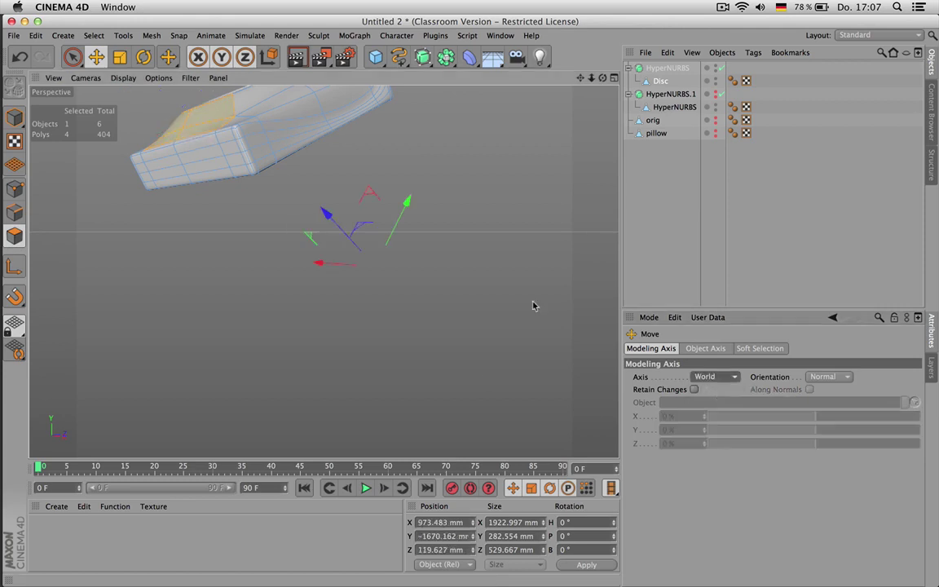
{"action": "left_click", "coordinate": [828, 377]}
{"action": "left_click", "coordinate": [823, 416]}
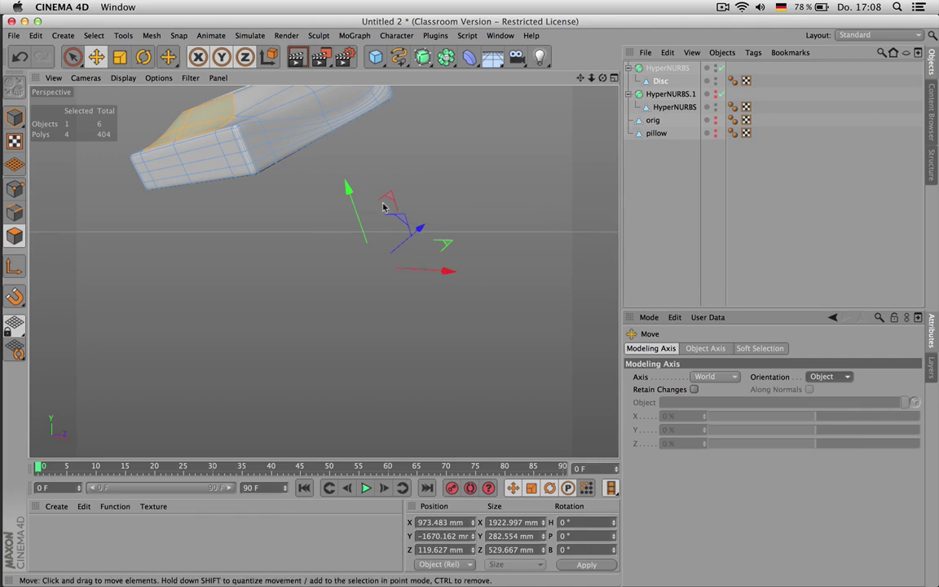
{"action": "left_click_drag", "start_coordinate": [603, 78], "coordinate": [564, 80]}
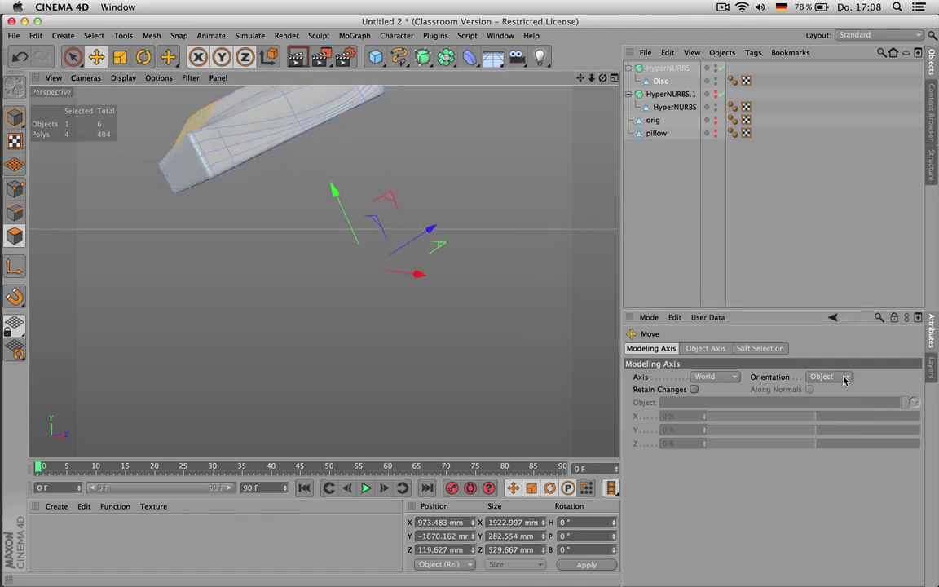
- Set the modeling axis orientation to World, try moving the selected polygons up along the world Y axis, and undo the move
{"action": "left_click", "coordinate": [846, 379]}
{"action": "left_click", "coordinate": [821, 403]}
{"action": "left_click_drag", "start_coordinate": [367, 201], "coordinate": [372, 175]}
{"action": "key", "text": "super+z"}
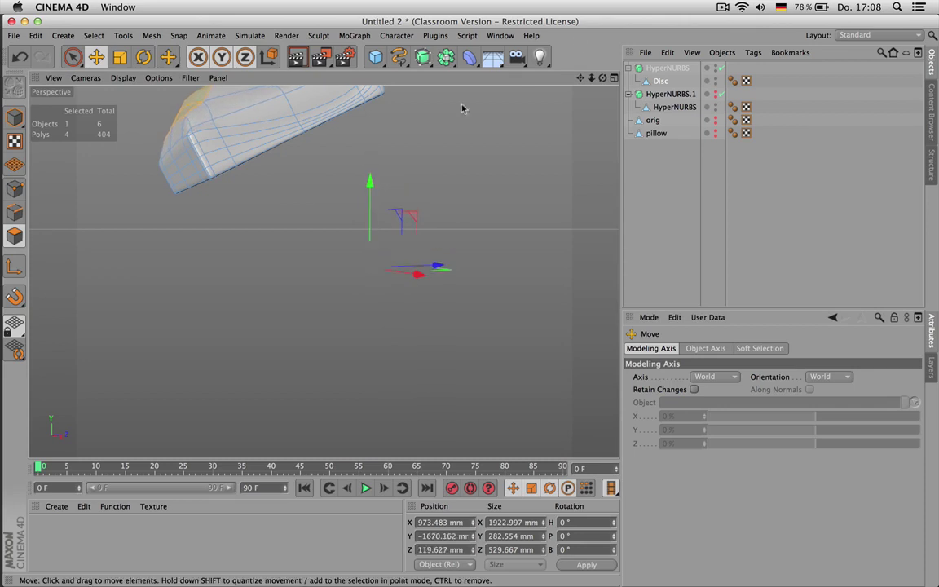
- Bring the whole holed plate into view and switch from polygon mode to model mode
{"action": "left_click_drag", "start_coordinate": [604, 78], "coordinate": [658, 101]}
{"action": "left_click_drag", "start_coordinate": [581, 79], "coordinate": [644, 175]}
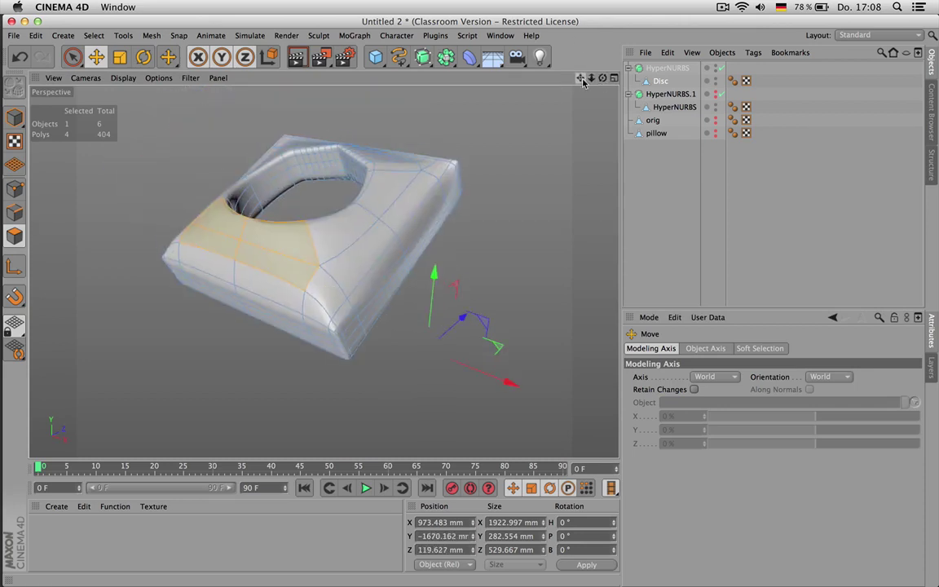
{"action": "left_click", "coordinate": [14, 118]}
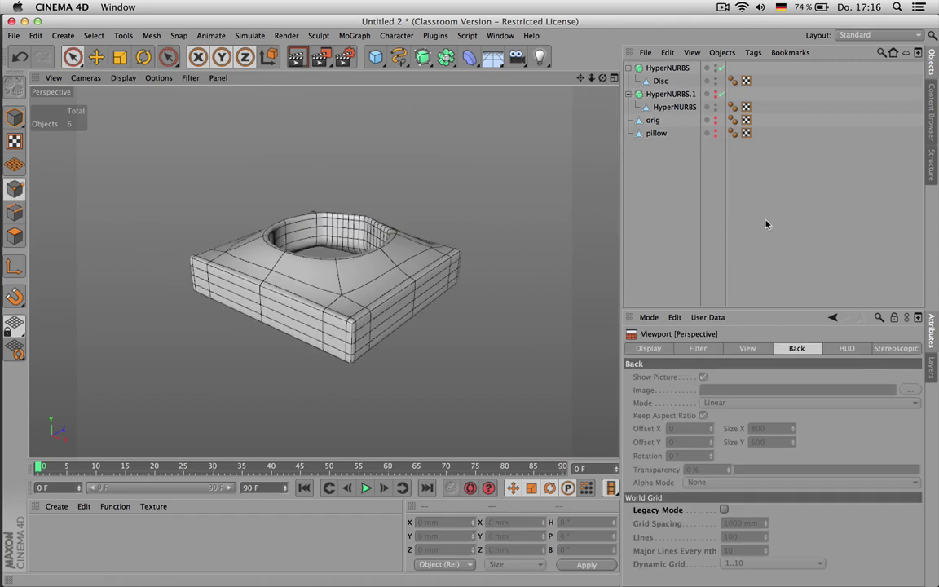
- Show all four viewports and examine the Front view together with its background image settings
{"action": "middle_click", "coordinate": [403, 119]}
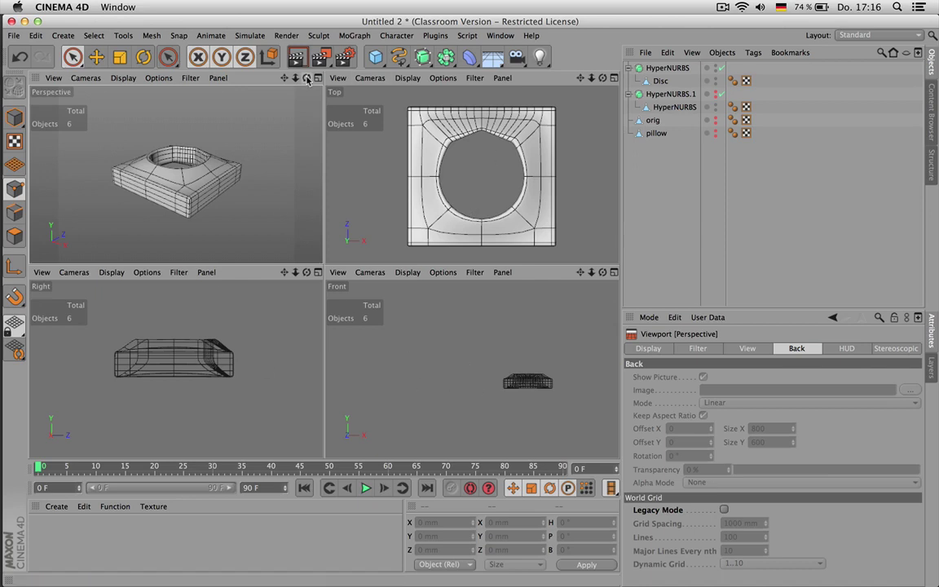
{"action": "left_click_drag", "start_coordinate": [307, 78], "coordinate": [275, 85]}
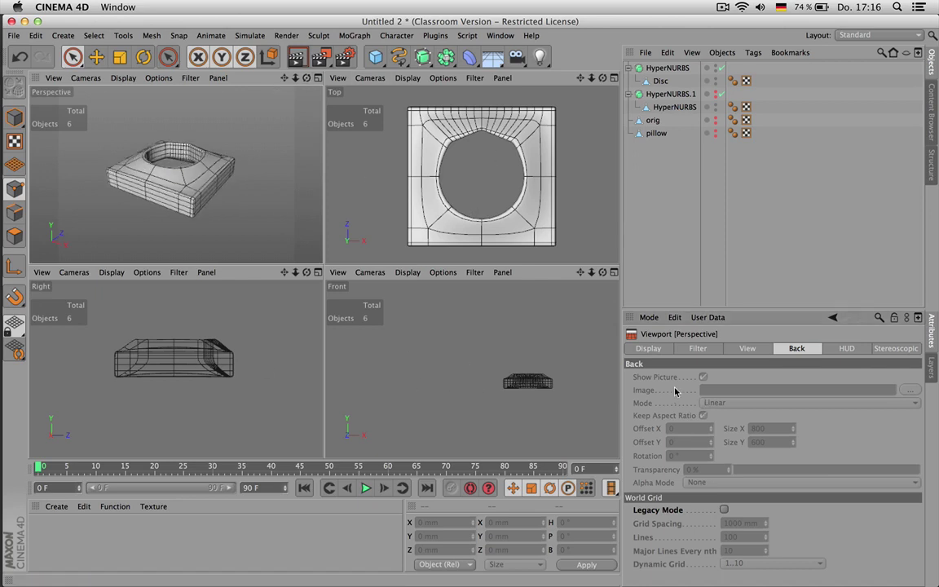
{"action": "left_click", "coordinate": [430, 301]}
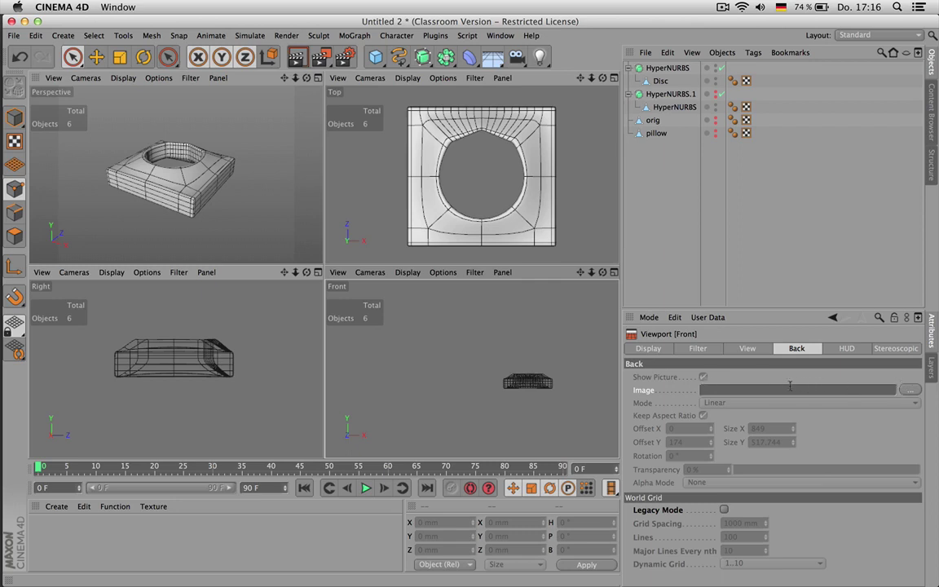
{"action": "scroll", "coordinate": [512, 388], "scroll_direction": "up", "scroll_amount": 3}
{"action": "scroll", "coordinate": [375, 391], "scroll_direction": "up", "scroll_amount": 4}
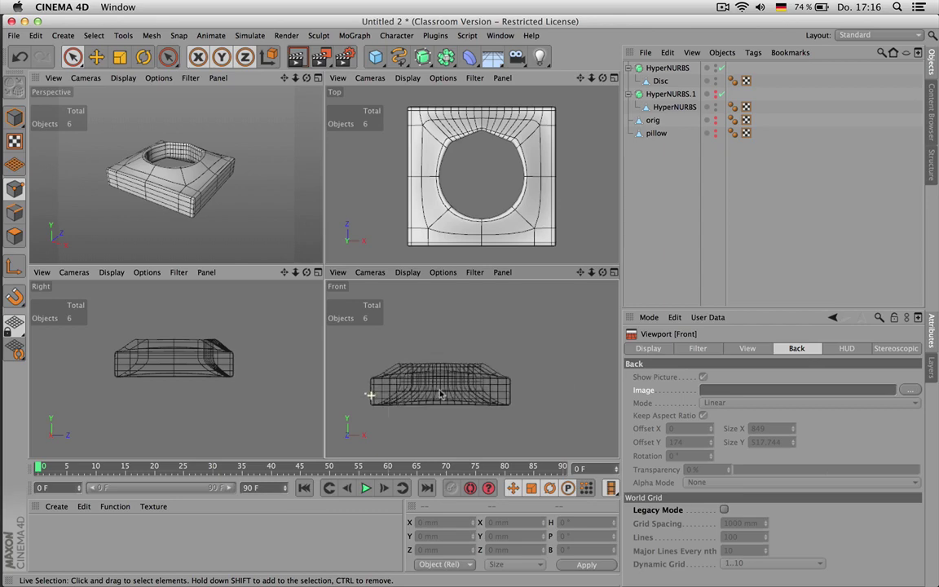
{"action": "middle_click_drag", "start_coordinate": [375, 392], "coordinate": [473, 387], "text": "alt"}
{"action": "scroll", "coordinate": [533, 374], "scroll_direction": "down", "scroll_amount": 3}
{"action": "scroll", "coordinate": [591, 371], "scroll_direction": "up", "scroll_amount": 2}
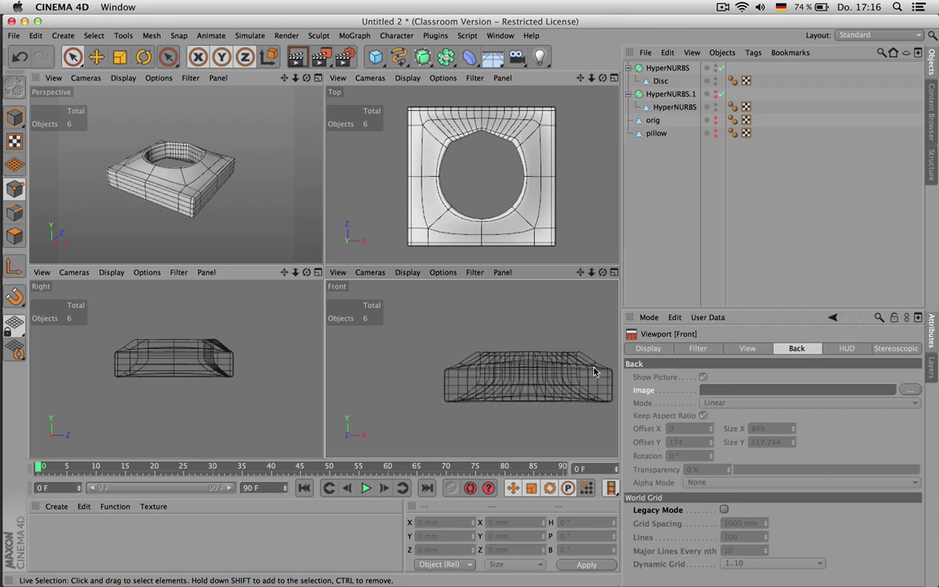
- Switch to Safari and copy the address of the office chair blueprint image
{"action": "key", "text": "super+Tab"}
{"action": "key", "text": "super+Tab"}
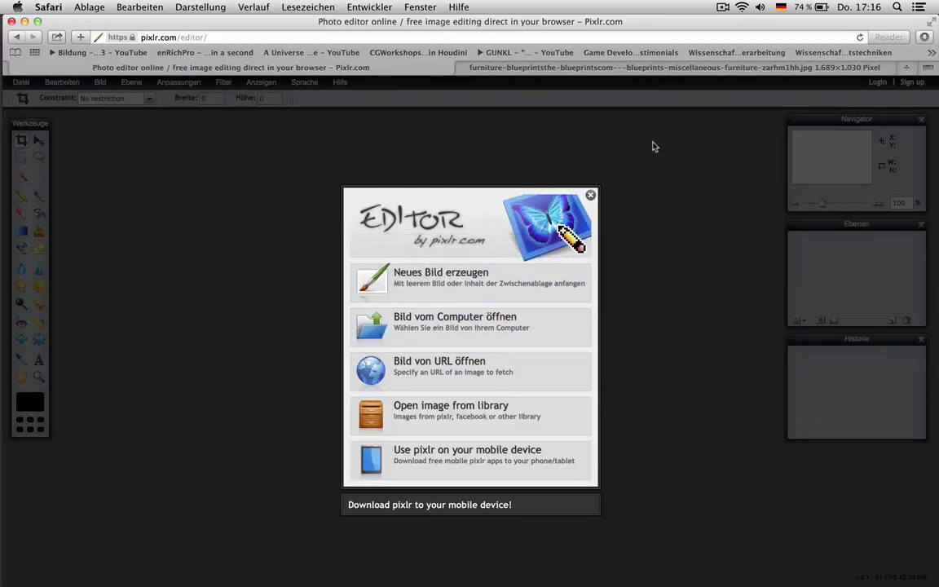
{"action": "left_click", "coordinate": [645, 70]}
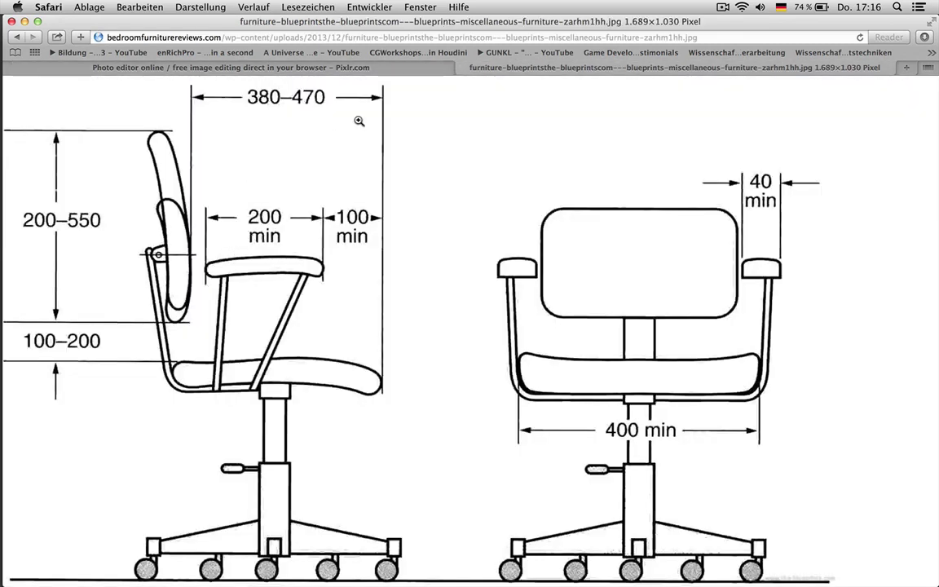
{"action": "left_click", "coordinate": [388, 34]}
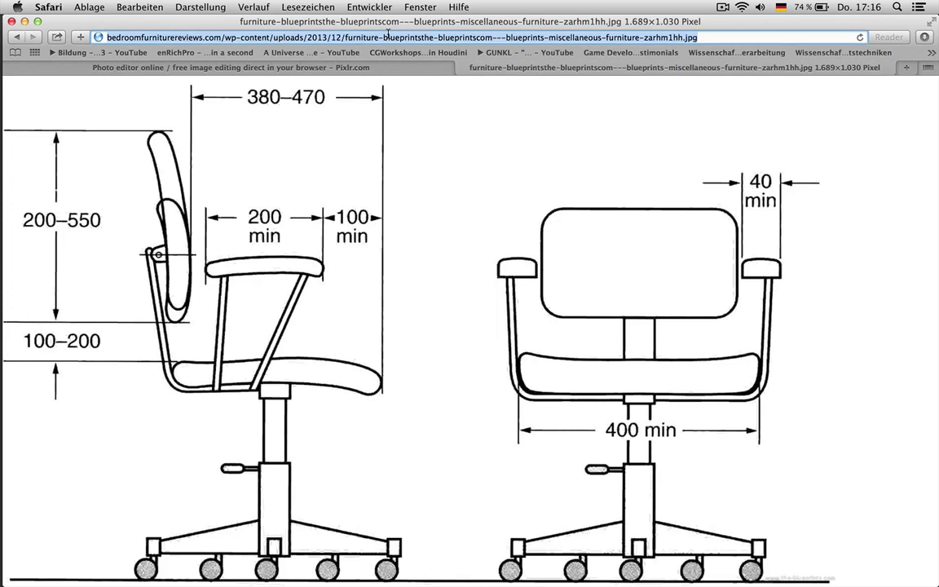
- Open the chair blueprint in the Pixlr editor from the copied image URL
{"action": "left_click", "coordinate": [326, 68]}
{"action": "left_click", "coordinate": [451, 364]}
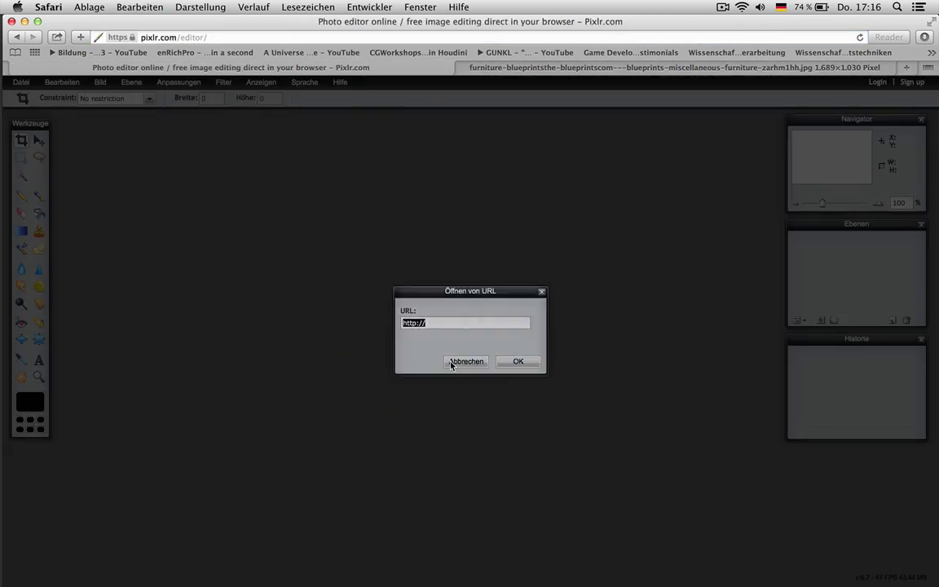
{"action": "key", "text": "super+v"}
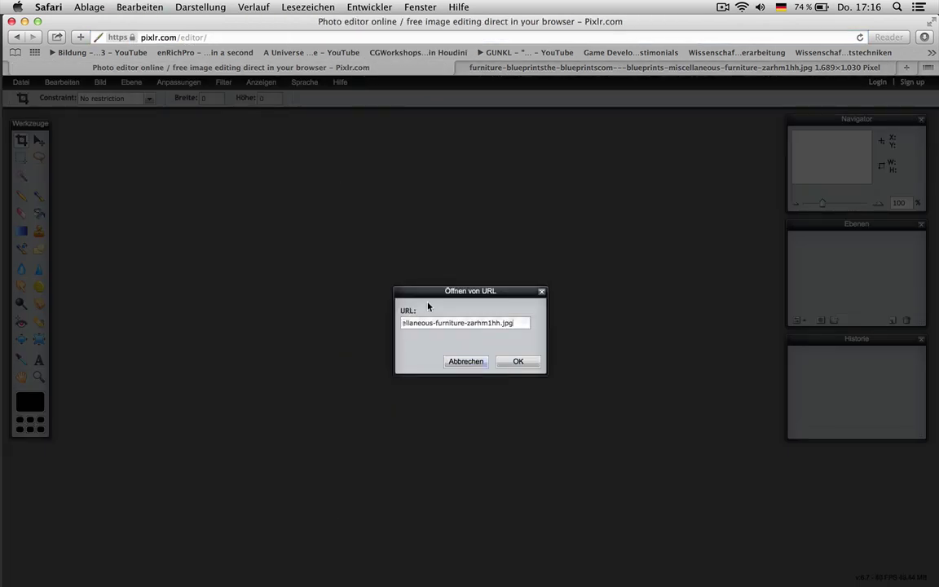
{"action": "left_click", "coordinate": [519, 363]}
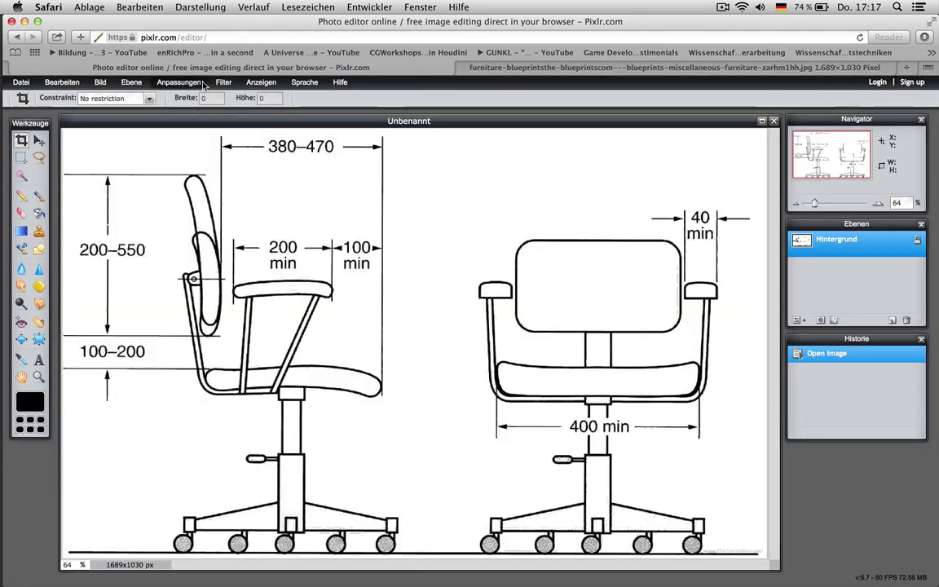
- Change the Pixlr editor's interface language from German to English
{"action": "left_click", "coordinate": [304, 84]}
{"action": "left_click", "coordinate": [313, 97]}
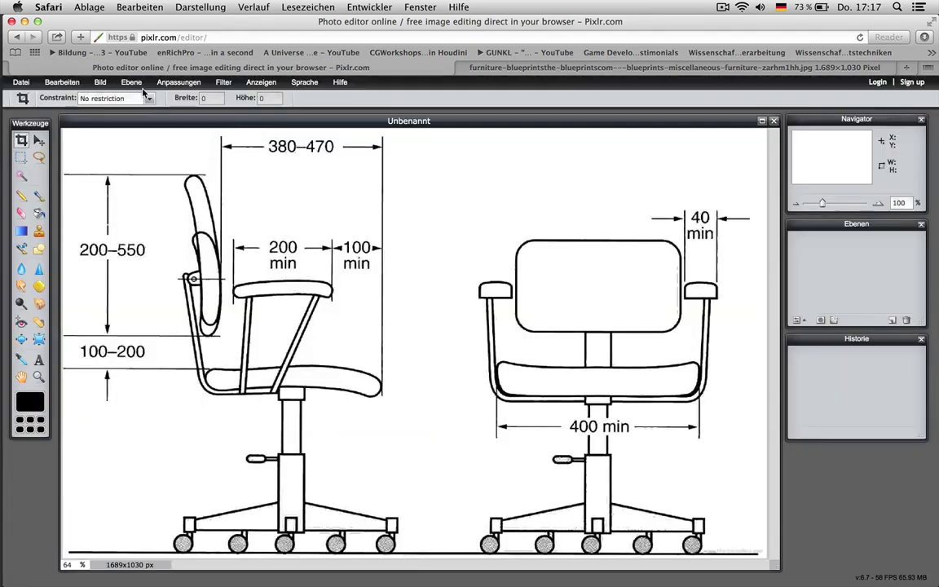
{"action": "left_click", "coordinate": [340, 82]}
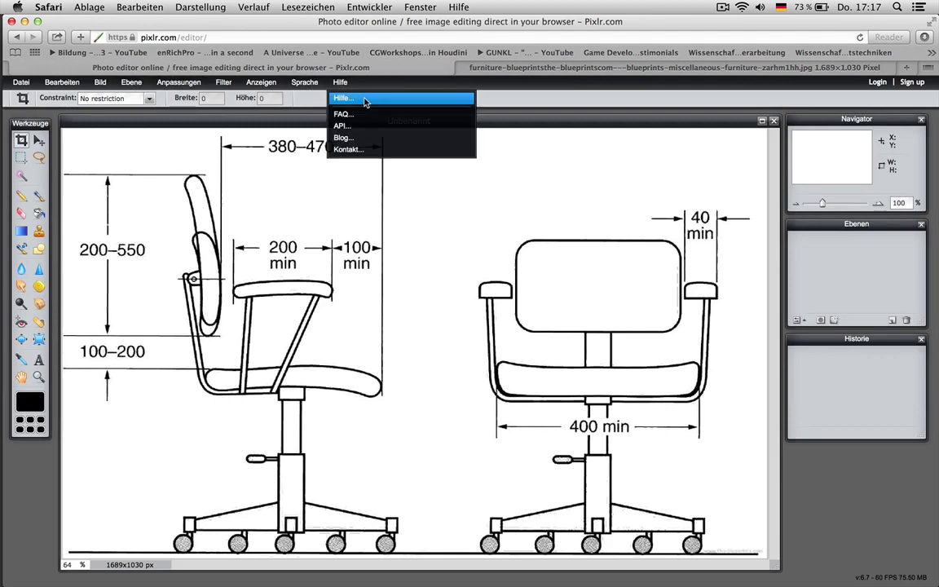
{"action": "left_click", "coordinate": [304, 83]}
{"action": "left_click", "coordinate": [306, 98]}
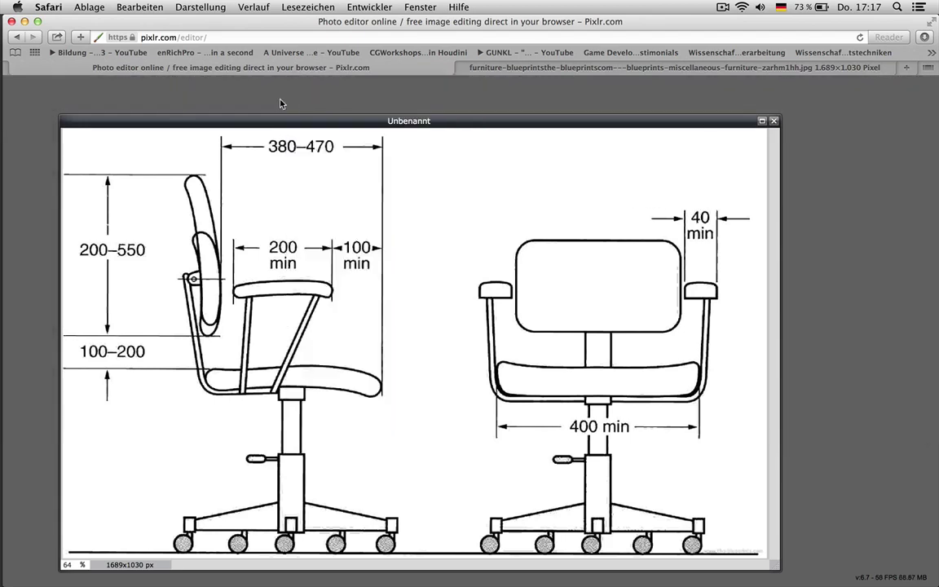
- Invert the blueprint's colors and add a new empty layer above it
{"action": "left_click", "coordinate": [149, 83]}
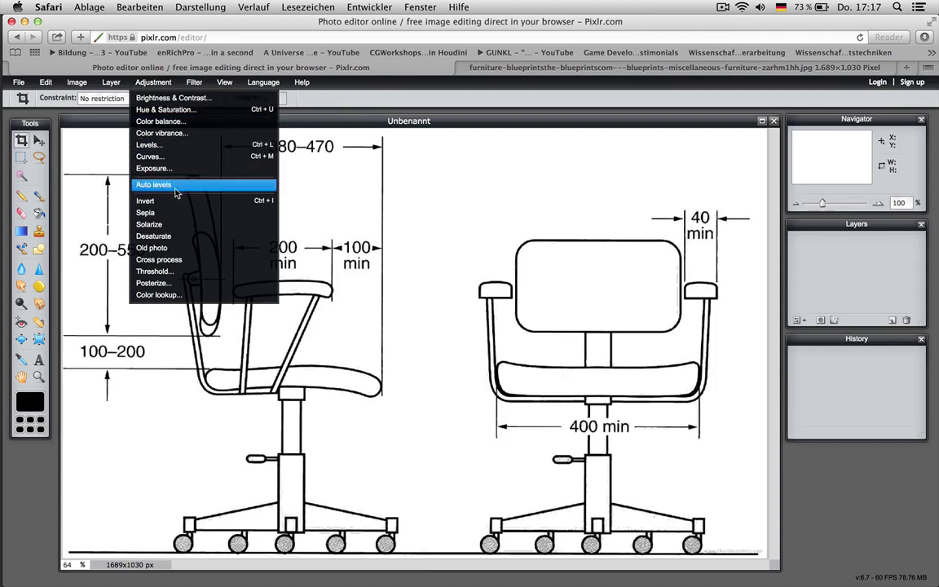
{"action": "left_click", "coordinate": [151, 201]}
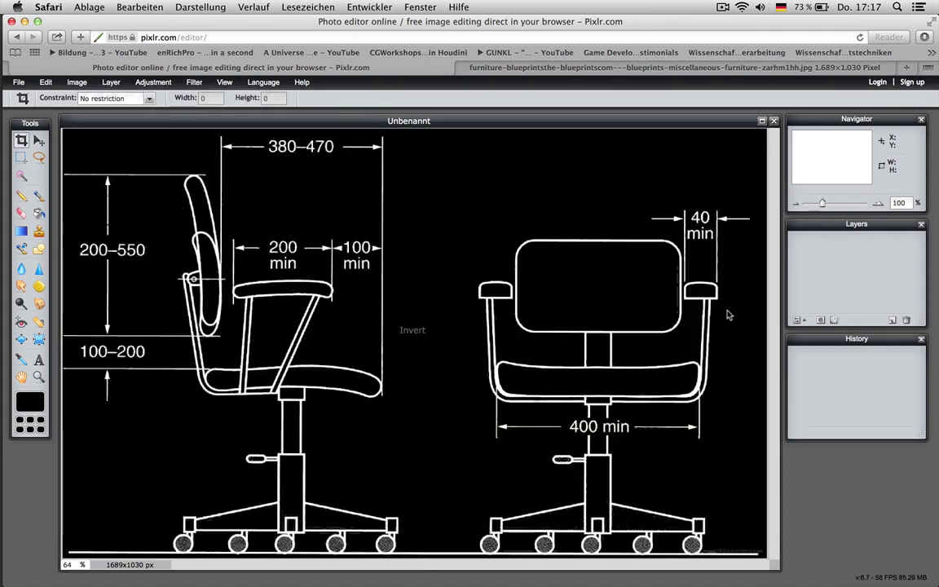
{"action": "left_click", "coordinate": [894, 321]}
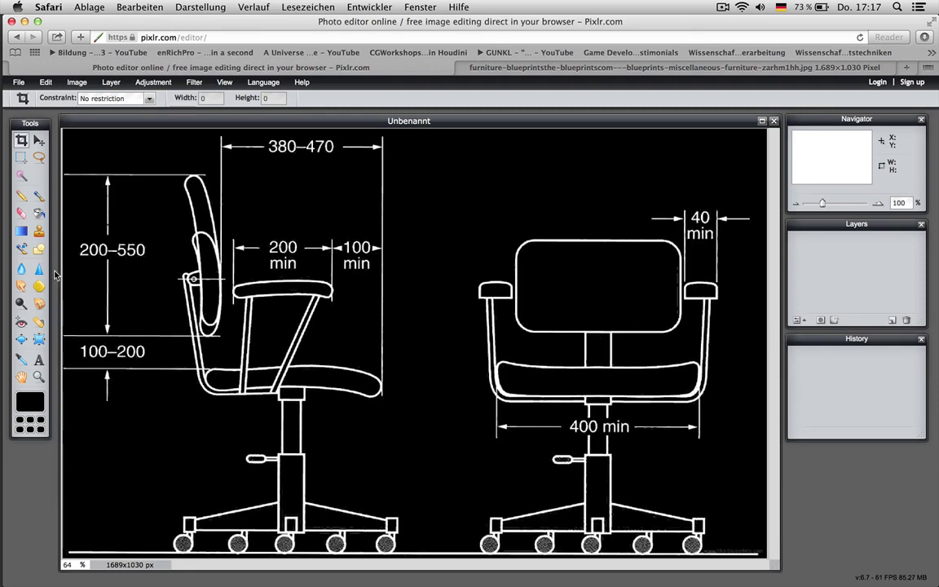
- Set the main color to pure red (ff0000) and fill the new layer with it using the Paint bucket tool
{"action": "left_click", "coordinate": [38, 212]}
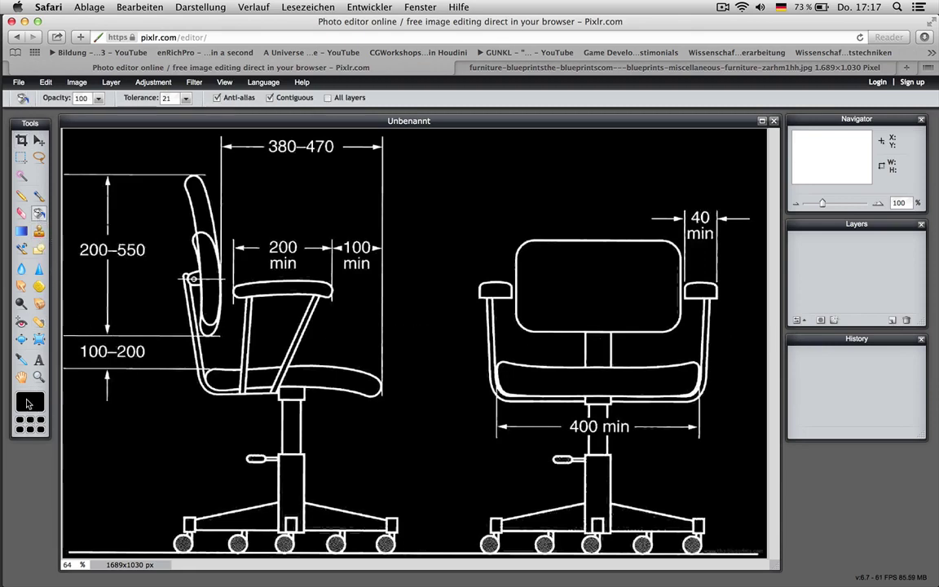
{"action": "left_click", "coordinate": [30, 401]}
{"action": "left_click_drag", "start_coordinate": [380, 270], "coordinate": [474, 277]}
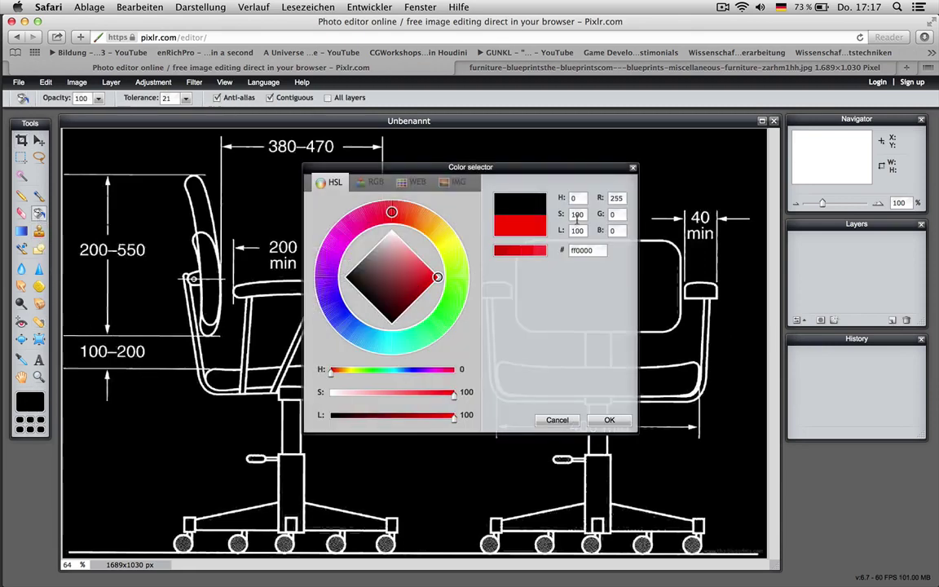
{"action": "left_click", "coordinate": [610, 420]}
{"action": "left_click", "coordinate": [454, 277]}
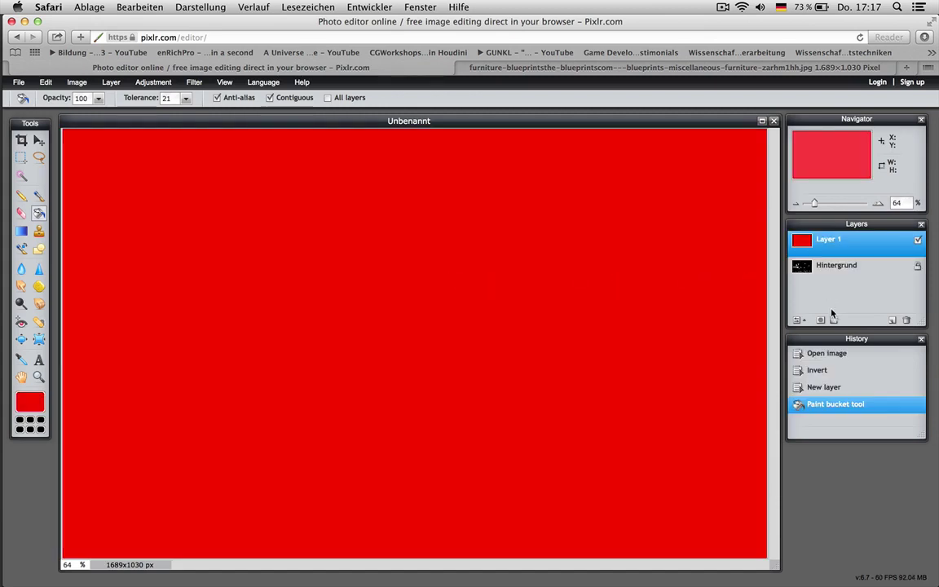
- Set the blending mode of the red layer to Multiply
{"action": "left_click", "coordinate": [798, 320]}
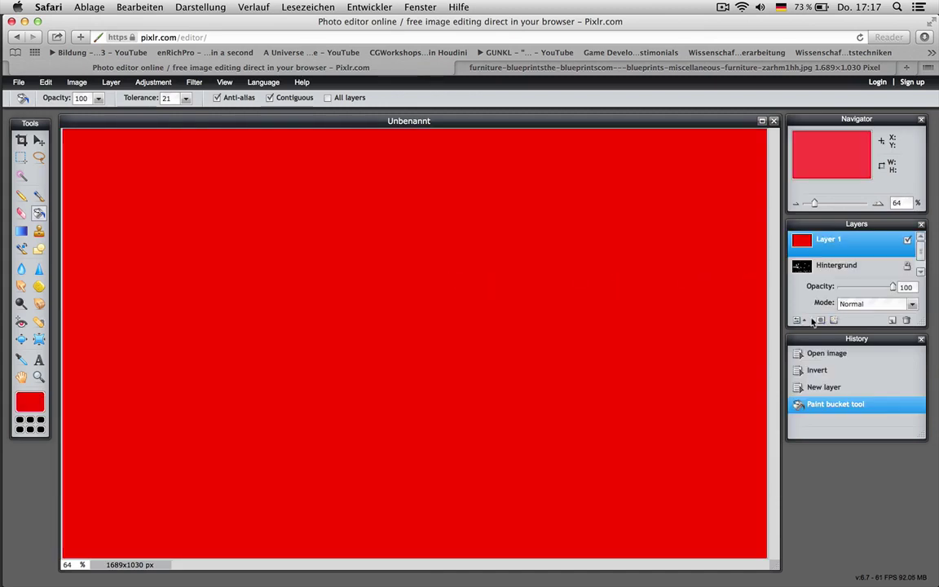
{"action": "left_click", "coordinate": [912, 307]}
{"action": "scroll", "coordinate": [907, 392], "scroll_direction": "down", "scroll_amount": 3}
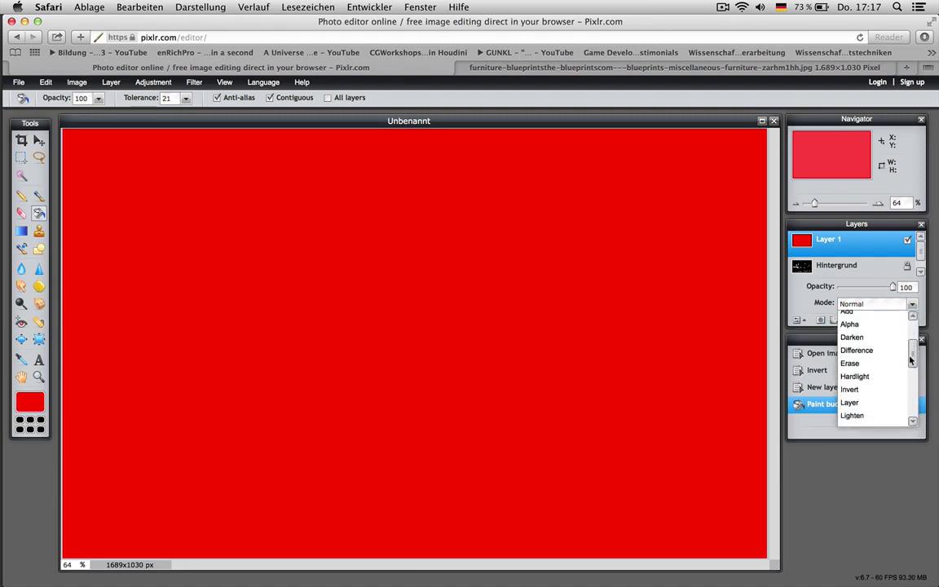
{"action": "left_click", "coordinate": [905, 388]}
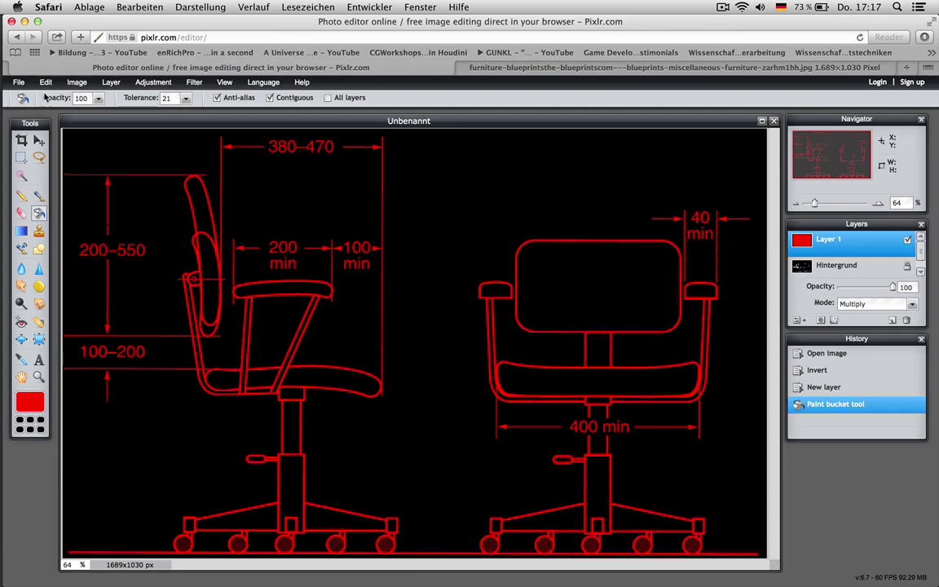
- Save the image as chair.jpg in JPEG format to the Schreibtisch folder, replacing the existing file
{"action": "left_click", "coordinate": [18, 81]}
{"action": "left_click", "coordinate": [37, 148]}
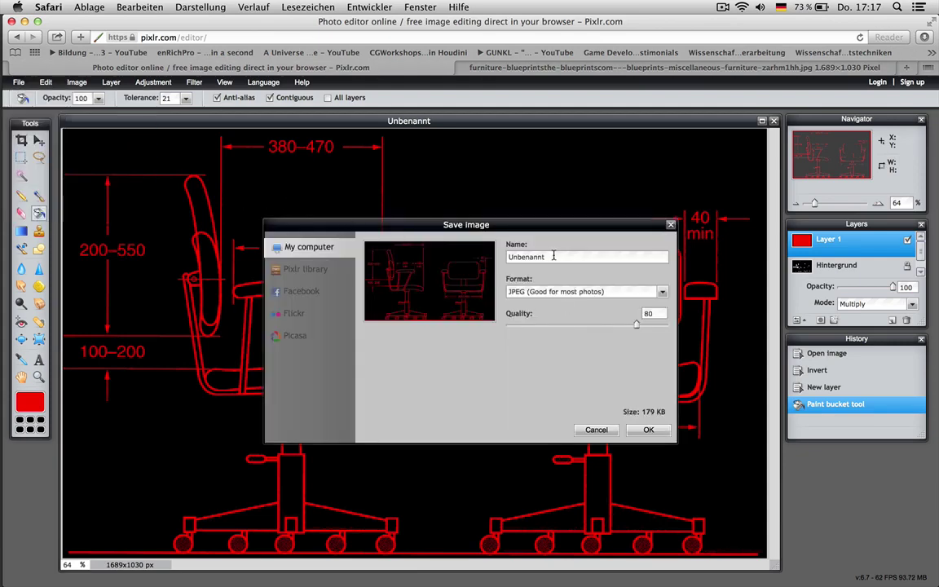
{"action": "left_click_drag", "start_coordinate": [566, 257], "coordinate": [482, 255]}
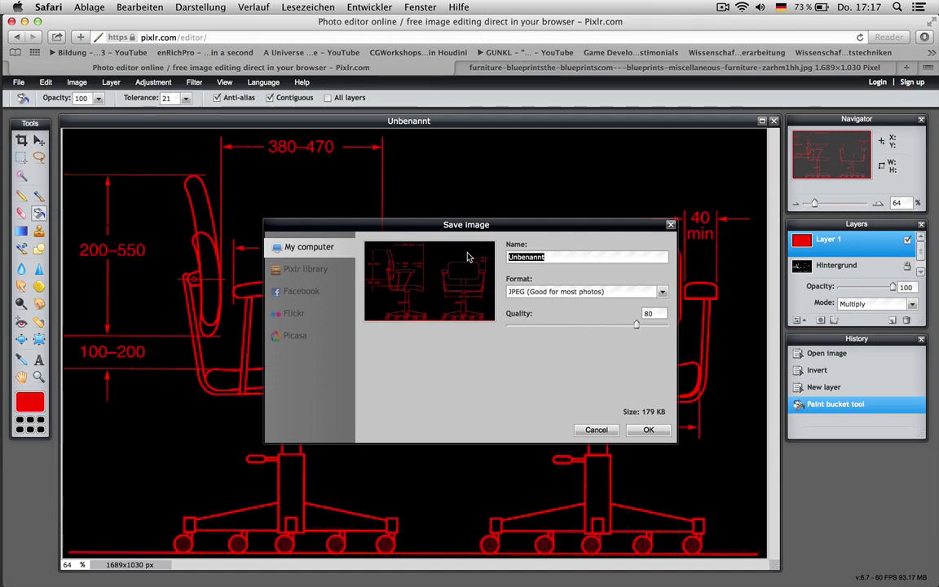
{"action": "type", "text": "chair"}
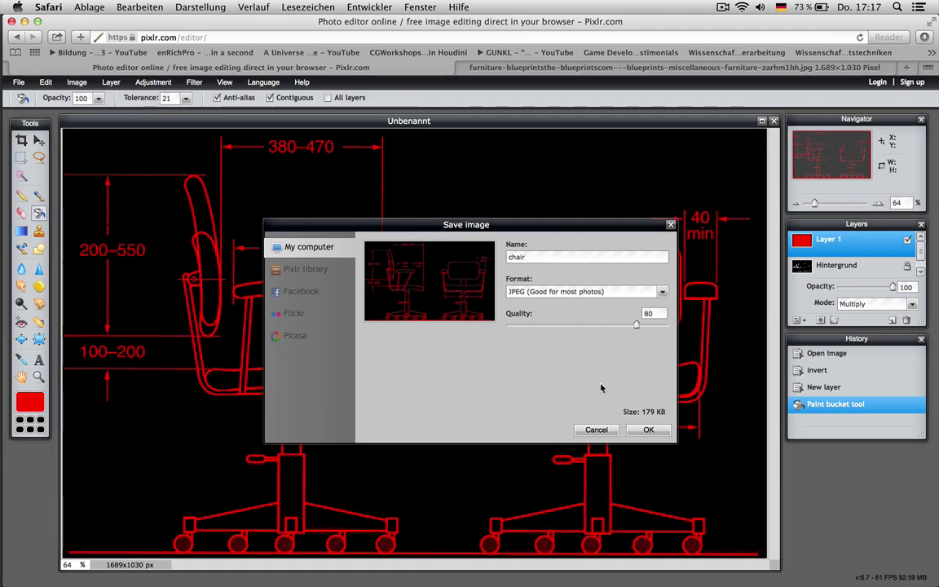
{"action": "left_click", "coordinate": [648, 430]}
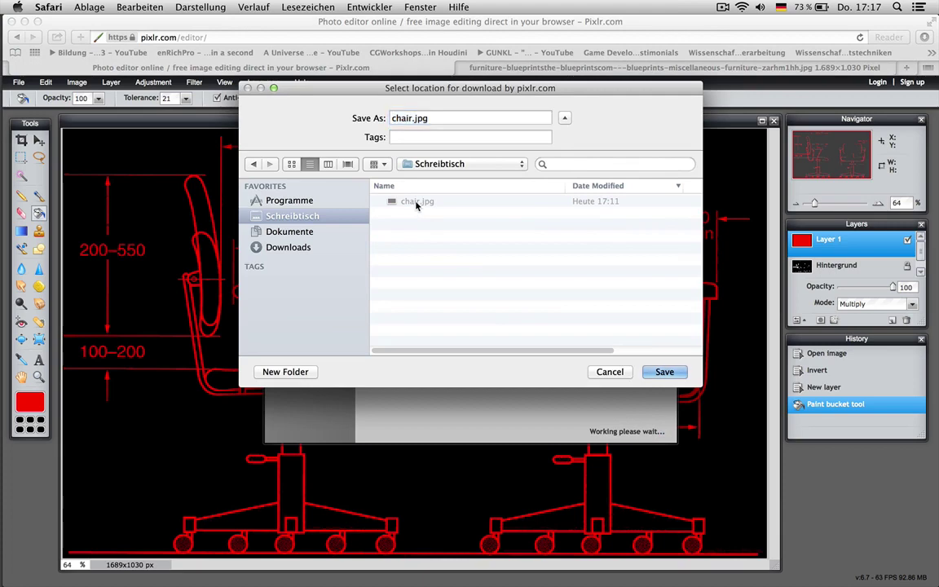
{"action": "left_click", "coordinate": [664, 371]}
{"action": "left_click", "coordinate": [564, 174]}
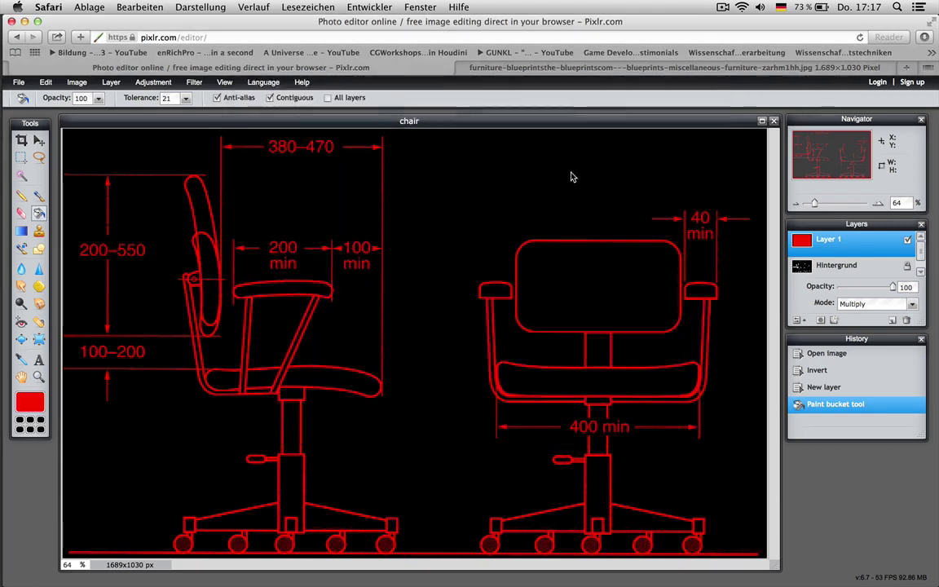
- Switch to Cinema 4D and load chair.jpg from the Desktop as the Front viewport's background image
{"action": "key", "text": "super+Tab"}
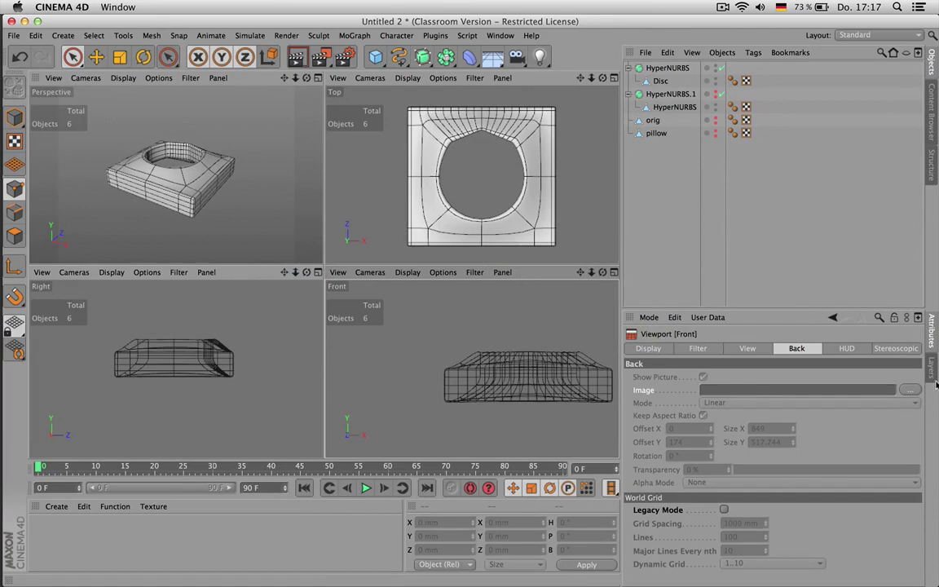
{"action": "left_click", "coordinate": [908, 390]}
{"action": "double_click", "coordinate": [424, 151]}
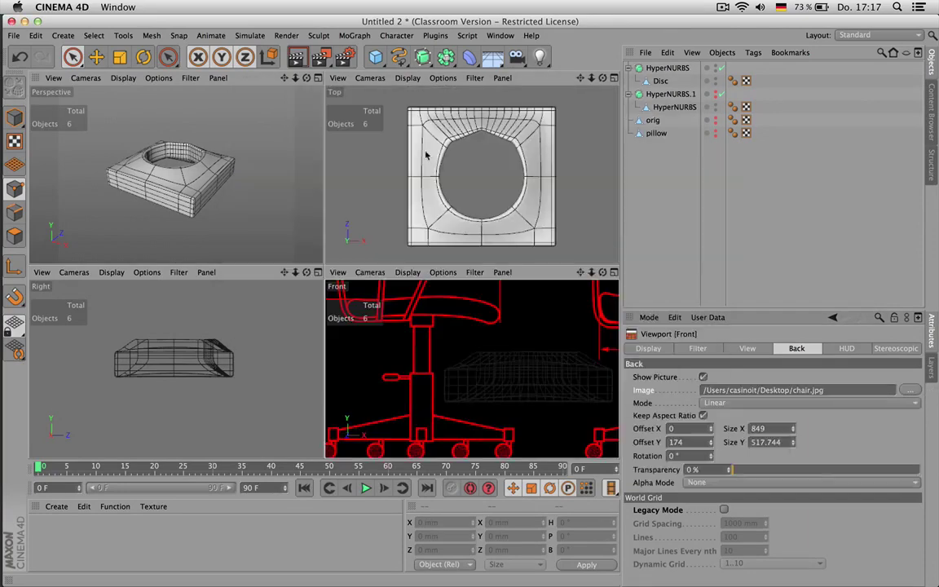
- Maximize the Front viewport so that the chair blueprint fills the working area
{"action": "scroll", "coordinate": [490, 367], "scroll_direction": "up", "scroll_amount": 6}
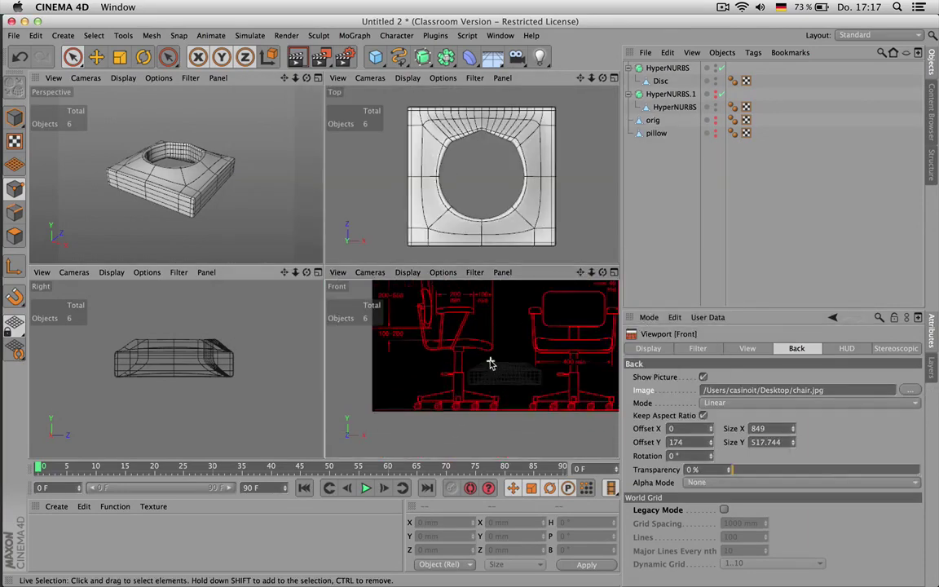
{"action": "left_click_drag", "start_coordinate": [579, 274], "coordinate": [642, 358]}
{"action": "middle_click", "coordinate": [528, 318]}
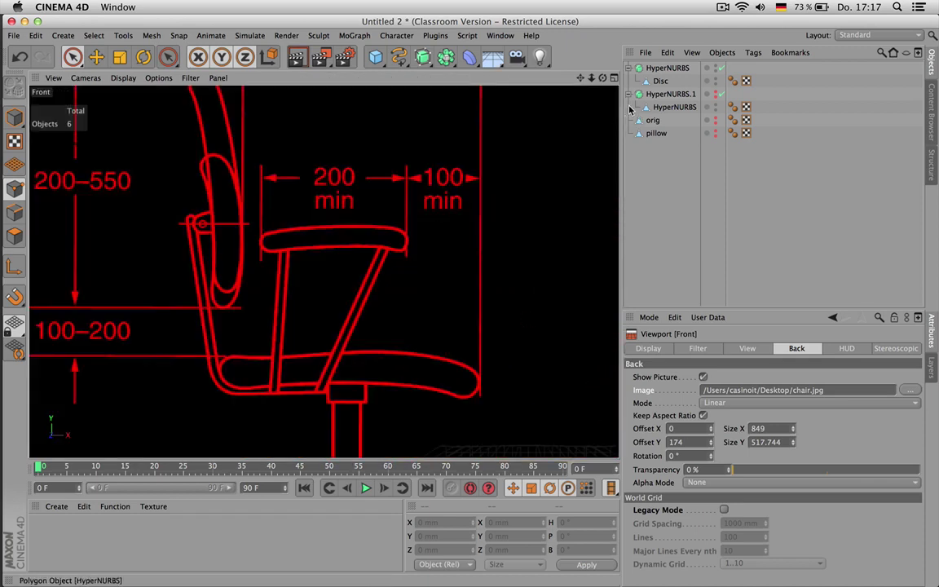
{"action": "left_click_drag", "start_coordinate": [582, 78], "coordinate": [618, 129]}
- Hide the HyperNURBS object containing the Disc and make HyperNURBS.1 visible in its place
{"action": "left_click", "coordinate": [664, 82]}
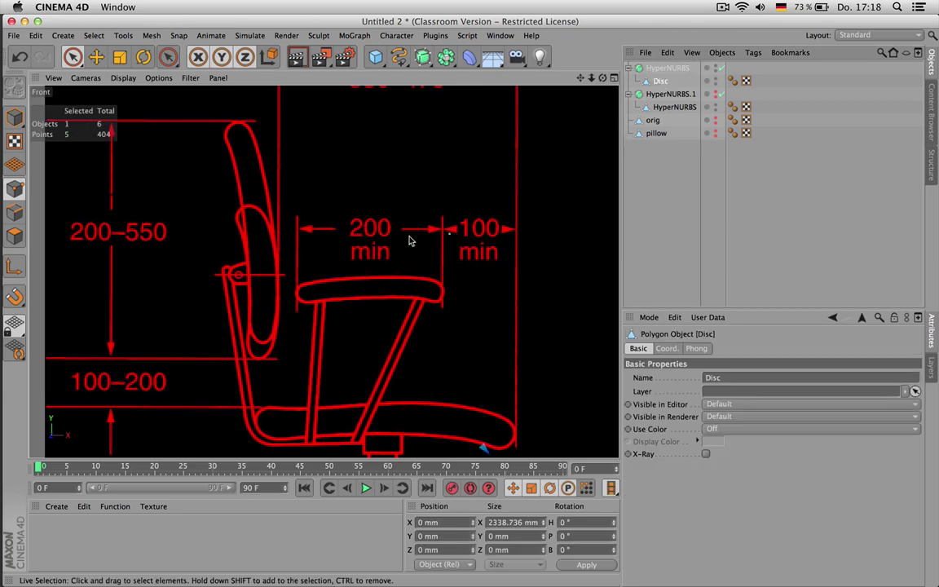
{"action": "scroll", "coordinate": [420, 237], "scroll_direction": "down", "scroll_amount": 5}
{"action": "left_click_drag", "start_coordinate": [581, 78], "coordinate": [562, 66]}
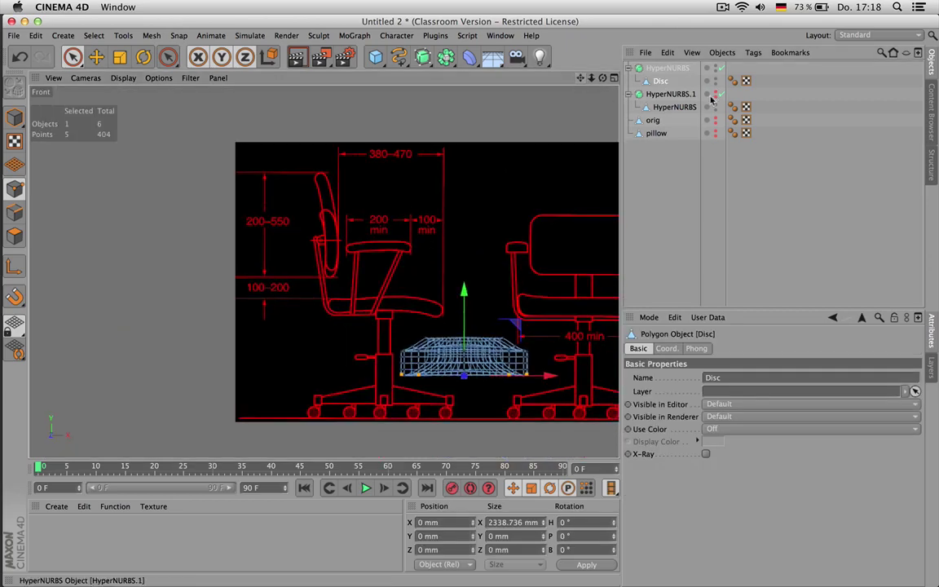
{"action": "double_click", "coordinate": [717, 69], "text": "alt"}
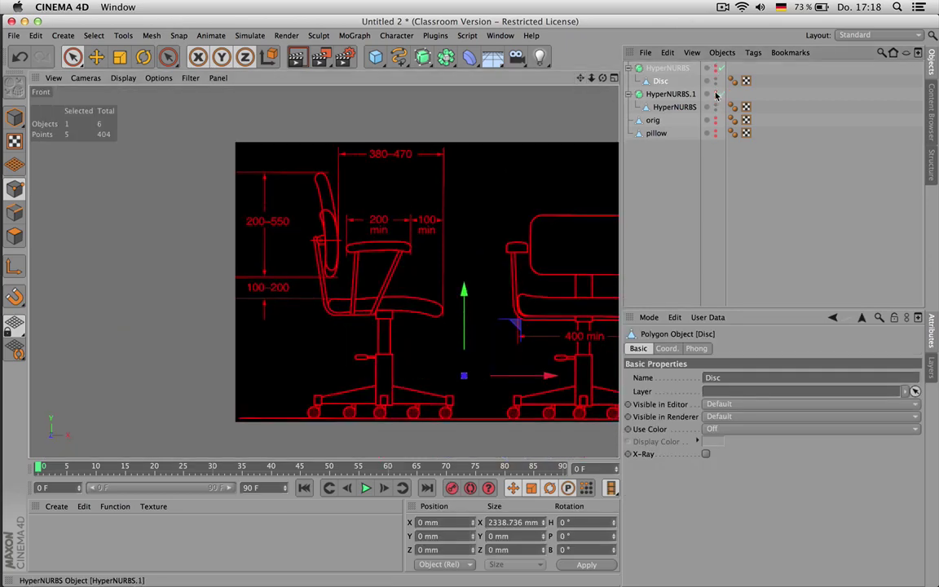
{"action": "left_click", "coordinate": [716, 93], "text": "alt"}
- Select the mesh inside HyperNURBS.1 and try a Rectangle Selection over the area beside the chair's base column
{"action": "left_click", "coordinate": [678, 107]}
{"action": "scroll", "coordinate": [485, 278], "scroll_direction": "up", "scroll_amount": 1}
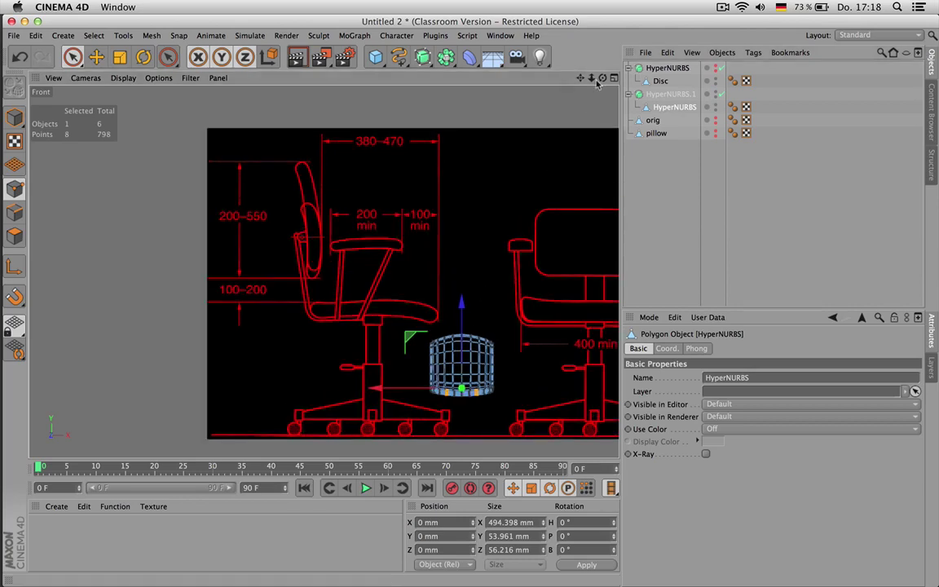
{"action": "left_click_drag", "start_coordinate": [580, 79], "coordinate": [567, 0]}
{"action": "scroll", "coordinate": [424, 310], "scroll_direction": "up", "scroll_amount": 10}
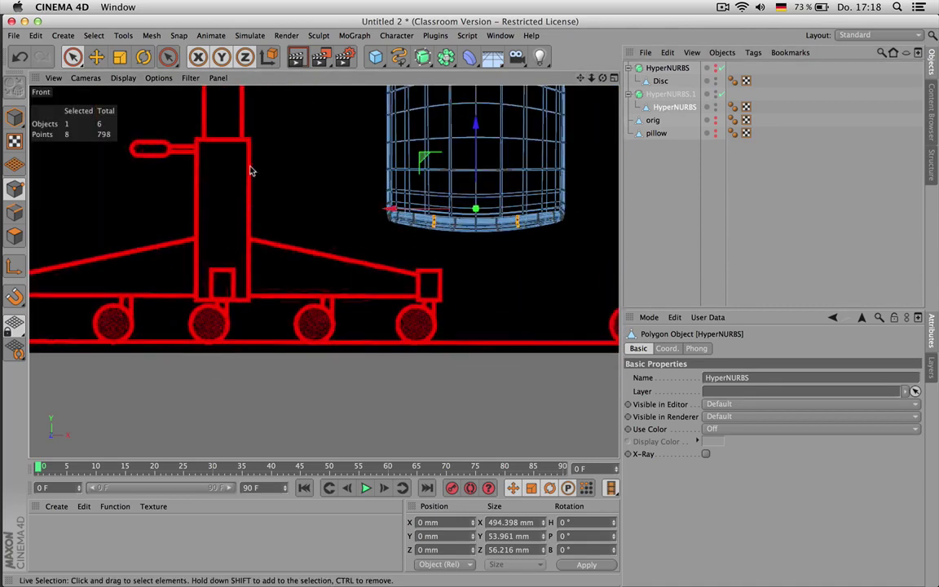
{"action": "key", "text": "0"}
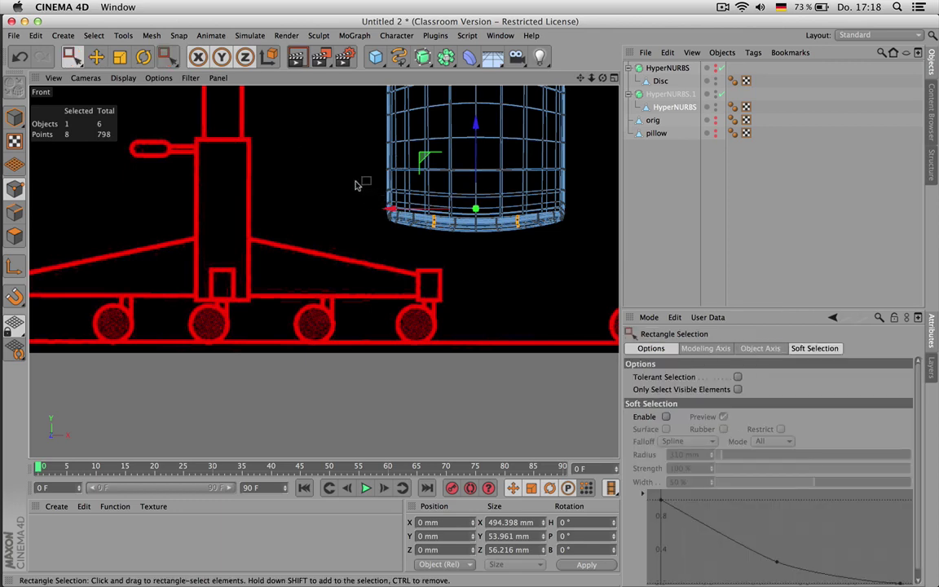
{"action": "left_click_drag", "start_coordinate": [358, 183], "coordinate": [268, 315]}
- Activate the Move tool and undo the recent selection changes
{"action": "key", "text": "e"}
{"action": "key", "text": "super+z"}
{"action": "key", "text": "super+z"}
{"action": "key", "text": "super+z"}
{"action": "key", "text": "super+z"}
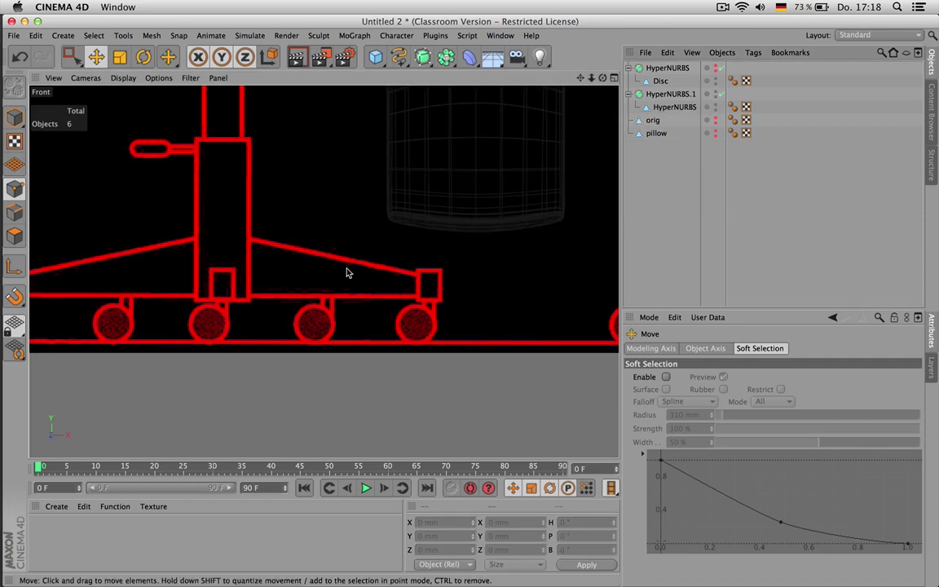
{"action": "scroll", "coordinate": [355, 269], "scroll_direction": "down", "scroll_amount": 6}
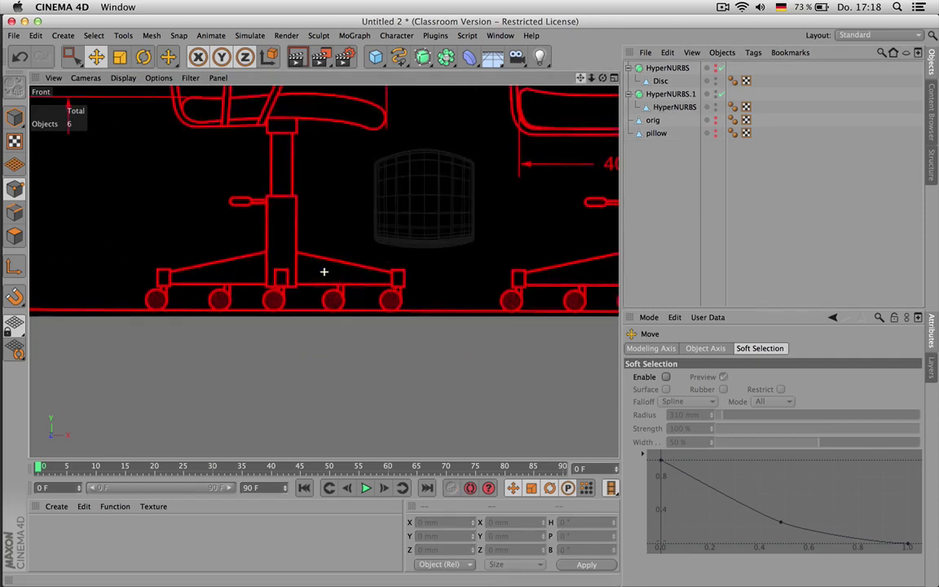
{"action": "scroll", "coordinate": [325, 272], "scroll_direction": "down", "scroll_amount": 8}
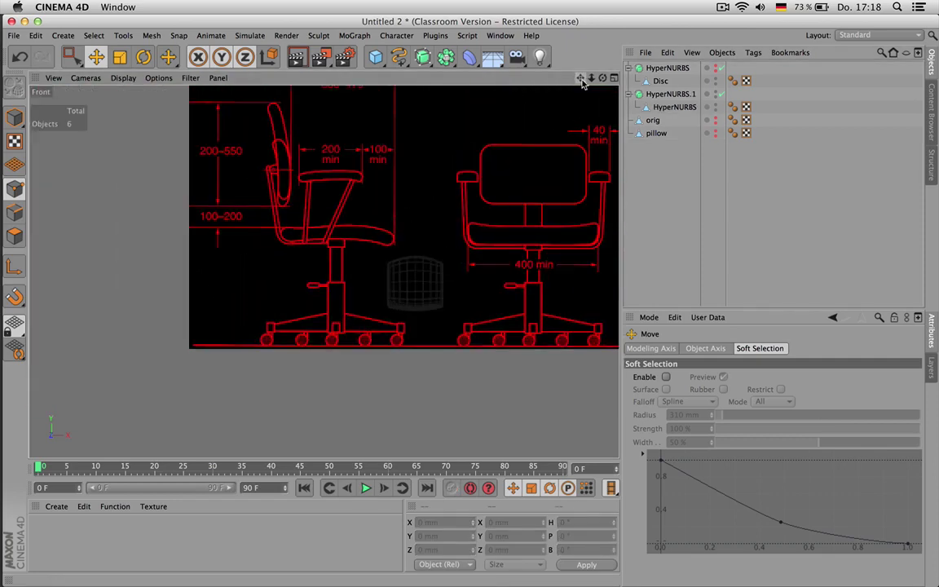
{"action": "left_click_drag", "start_coordinate": [582, 79], "coordinate": [538, 146]}
{"action": "left_click_drag", "start_coordinate": [582, 81], "coordinate": [319, 267]}
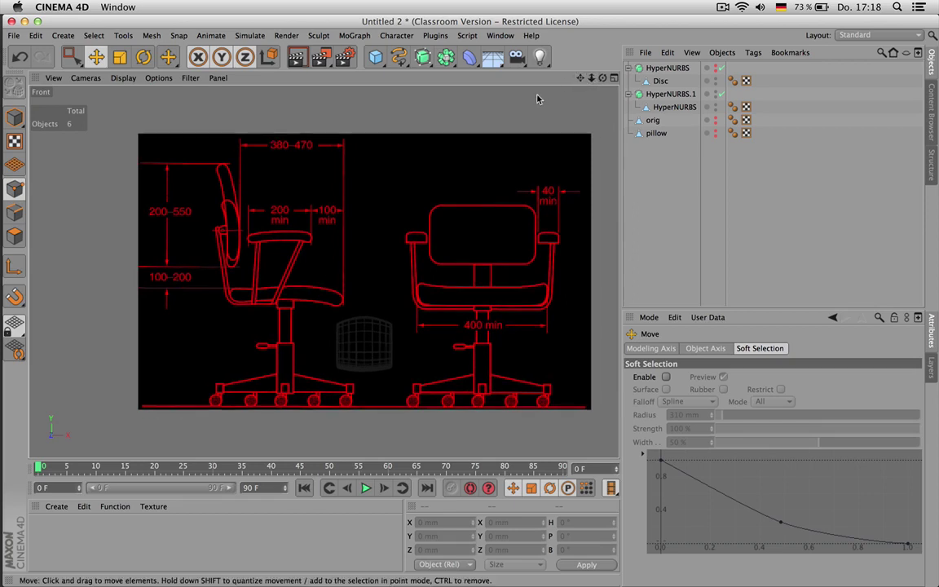